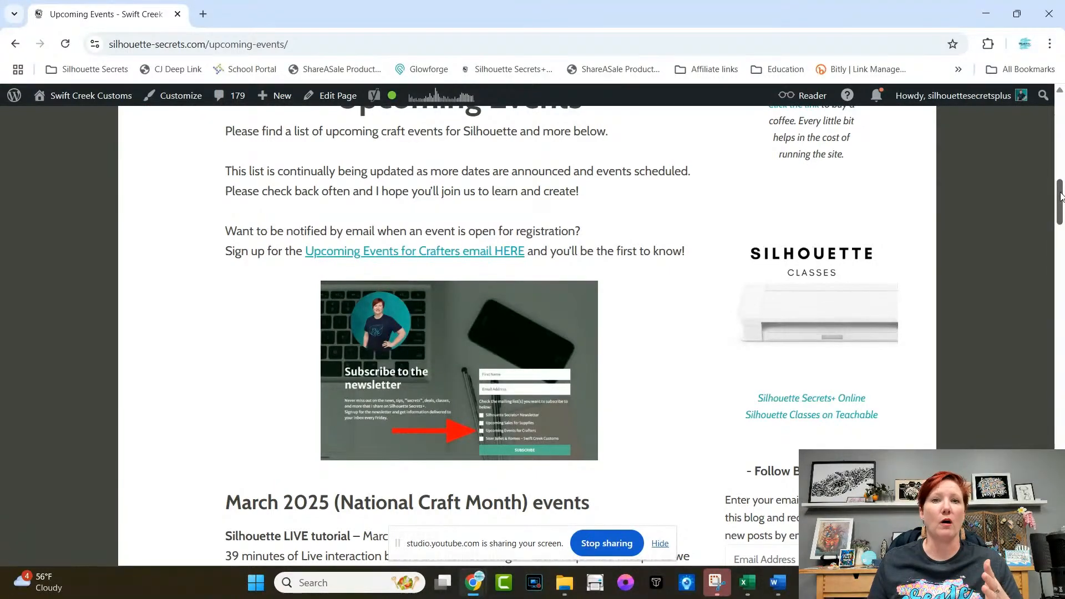
Review the March and April 2025 event listings on the Upcoming Events page.
drag(1061, 196, 1061, 218)
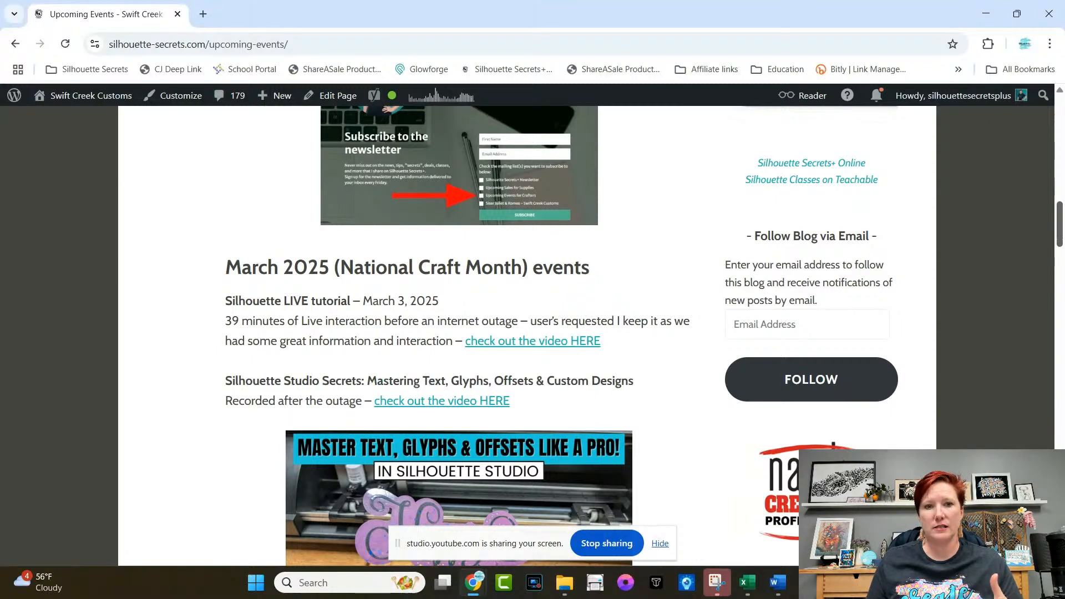
drag(1061, 217, 1061, 365)
key(ctrl)
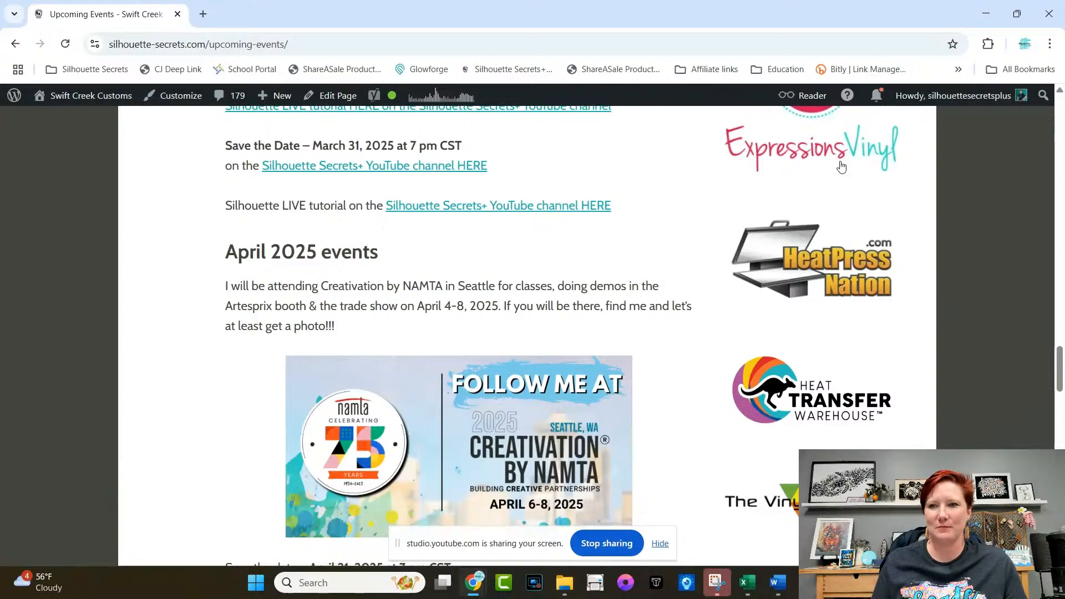
drag(1060, 357, 1061, 404)
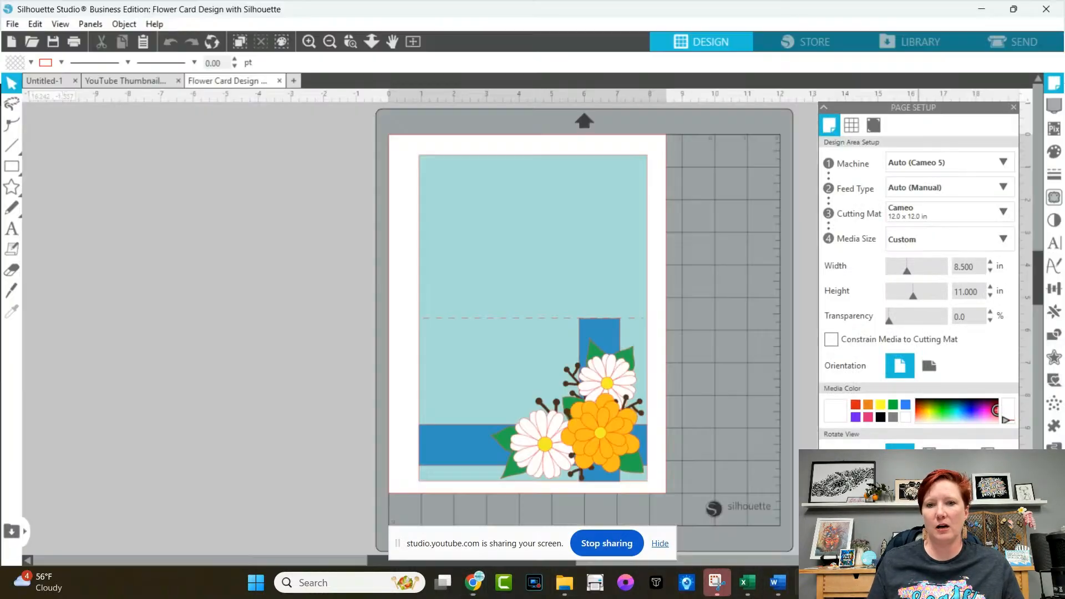
Switch to Silhouette Studio and create a new blank drawing.
click(716, 583)
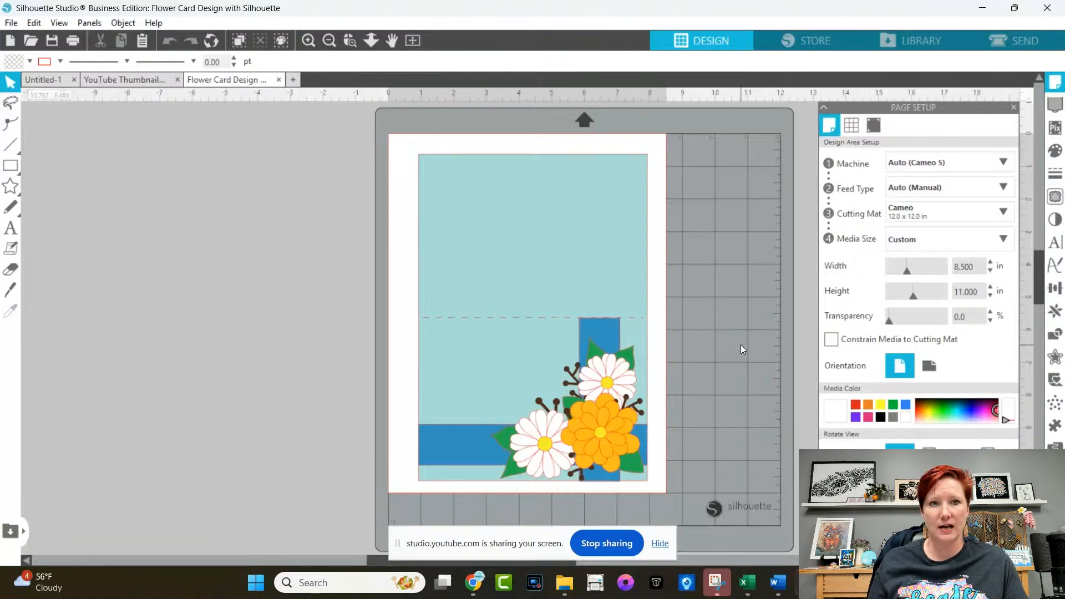
click(292, 81)
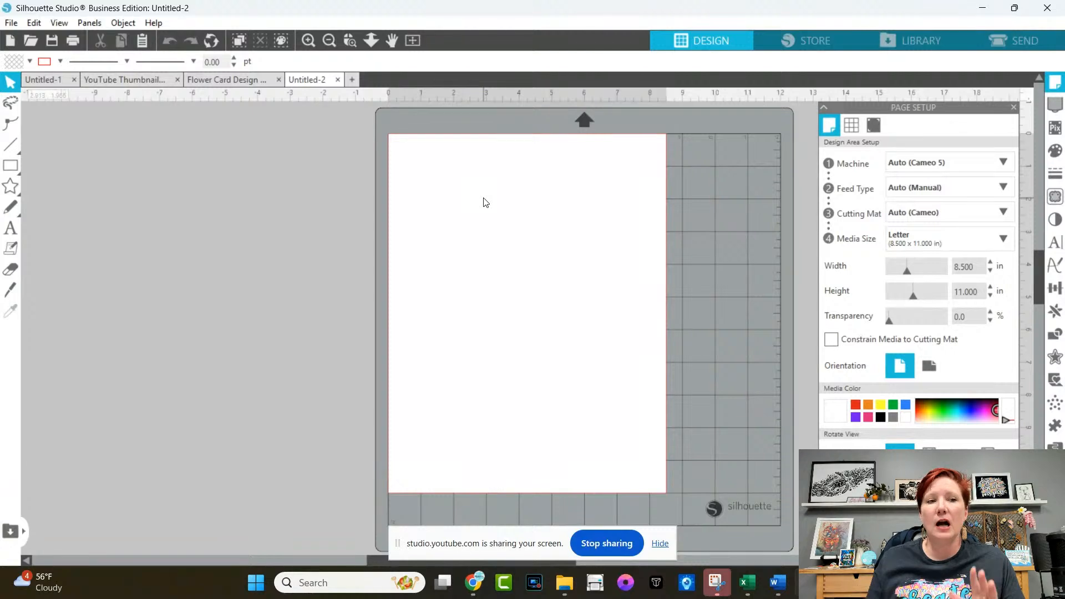
Draw a seven-petal Flexishape flower about 5.7 in wide on the page, with the petals narrowed deeply toward its centre.
click(9, 189)
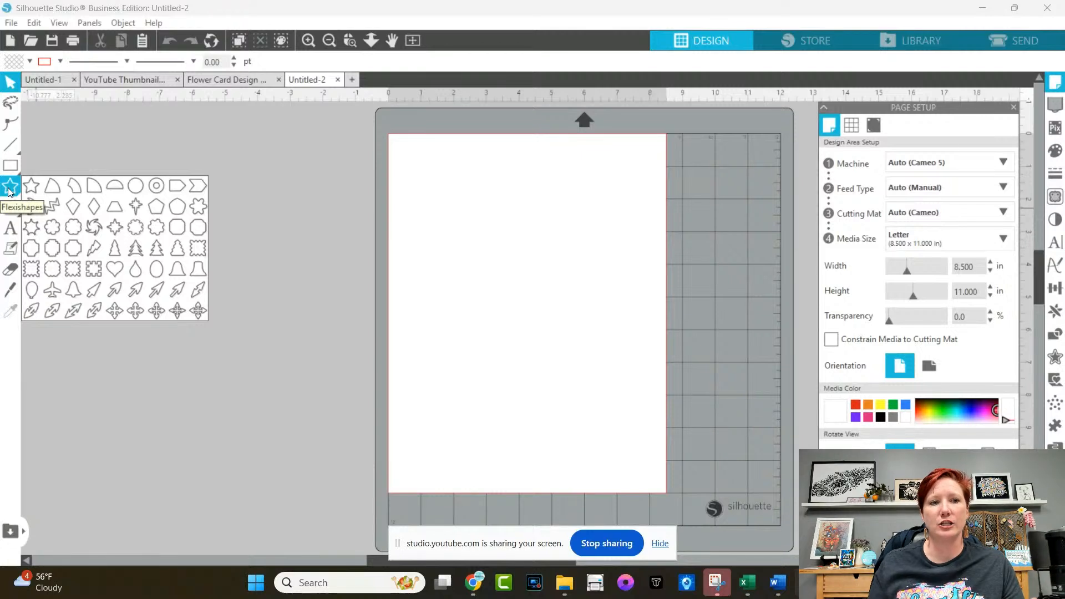
mouse_move(8, 184)
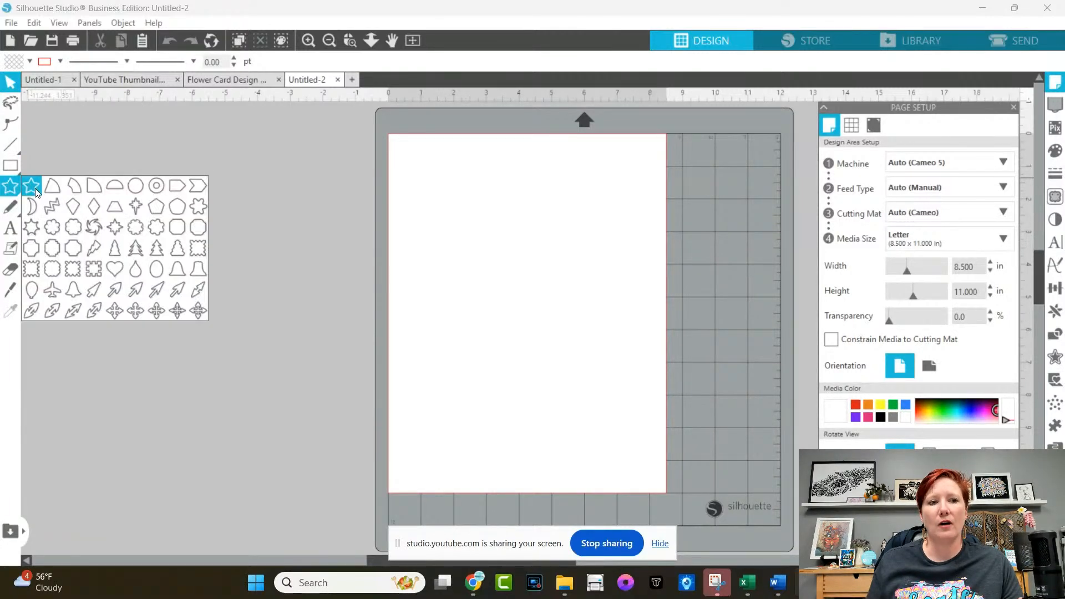
click(53, 229)
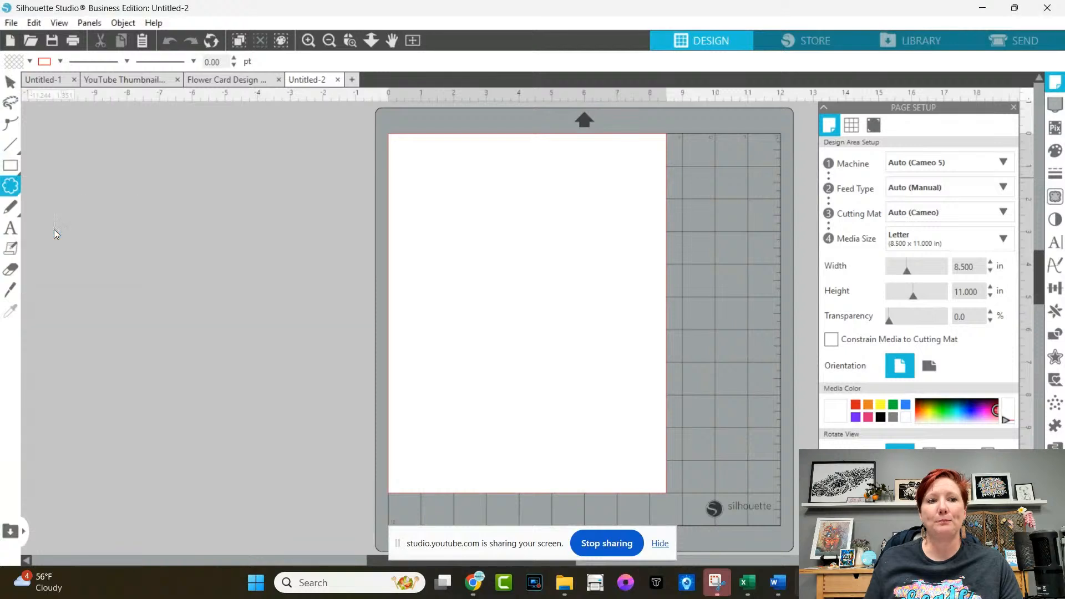
click(18, 193)
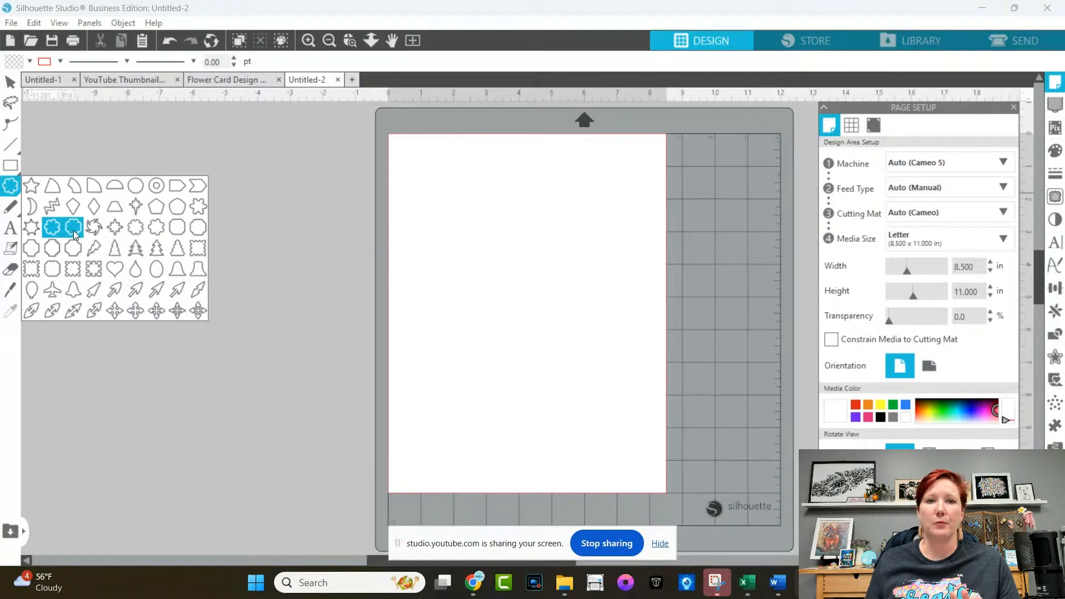
mouse_move(405, 174)
mouse_down()
mouse_move(468, 206)
mouse_move(566, 330)
mouse_up()
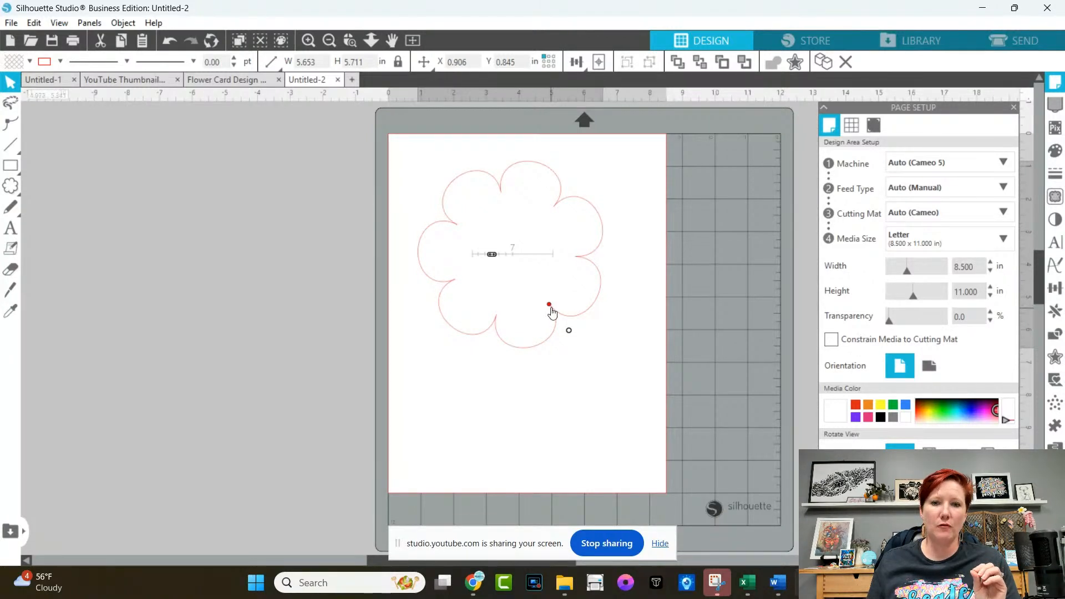
drag(549, 305, 529, 281)
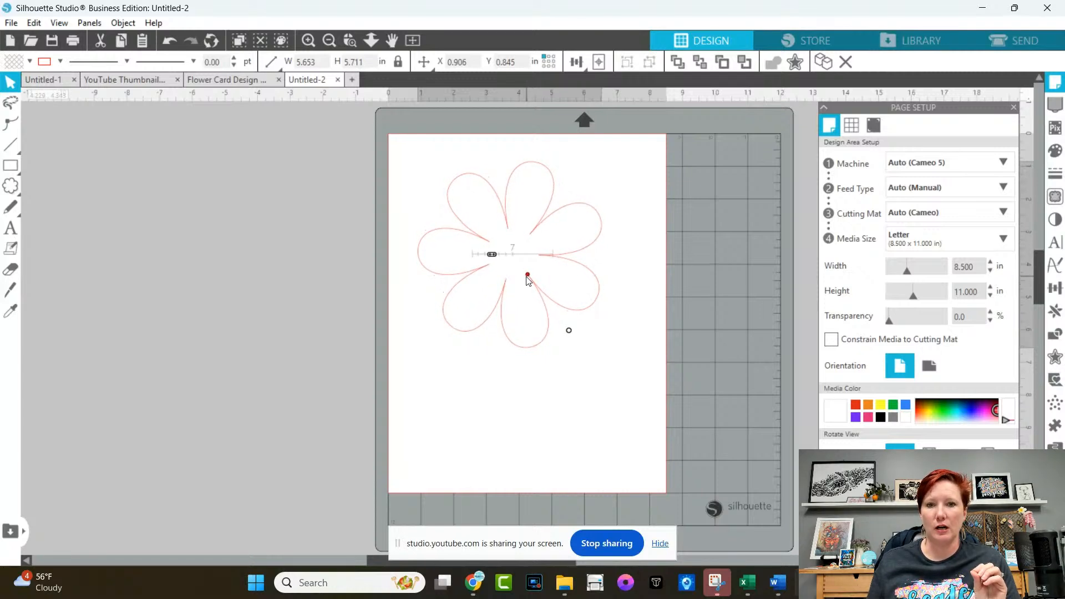
mouse_move(570, 330)
mouse_down()
mouse_move(585, 355)
mouse_move(572, 331)
mouse_move(597, 278)
mouse_move(606, 283)
mouse_move(599, 338)
mouse_move(603, 320)
mouse_move(583, 309)
mouse_move(564, 337)
mouse_move(575, 366)
mouse_move(566, 334)
mouse_up()
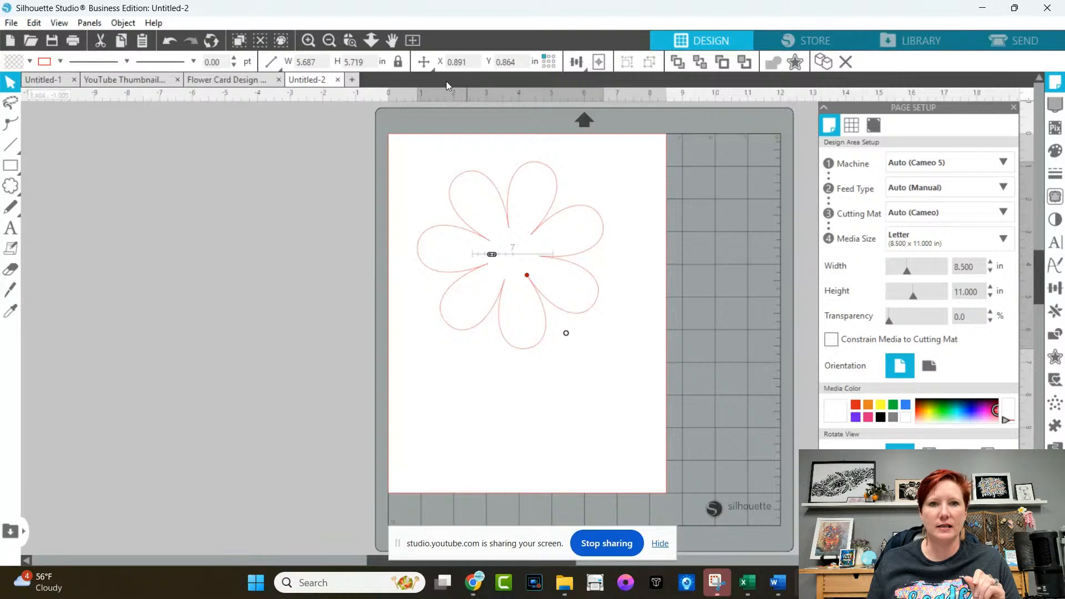
Increase the flower's petal count to 28 and slightly widen its open centre.
click(349, 40)
drag(387, 160, 654, 371)
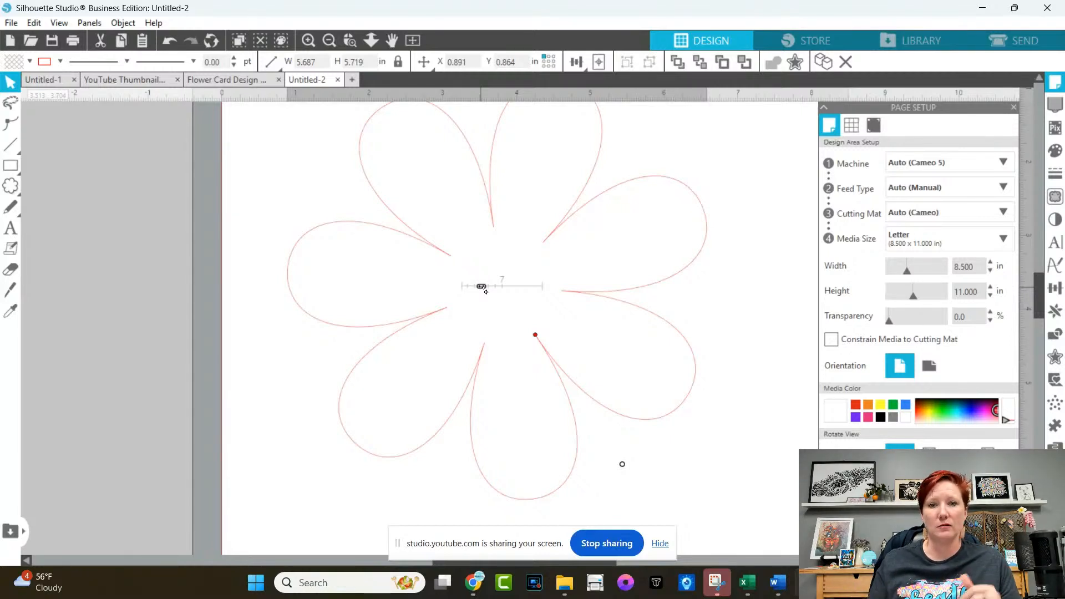
drag(485, 291, 514, 292)
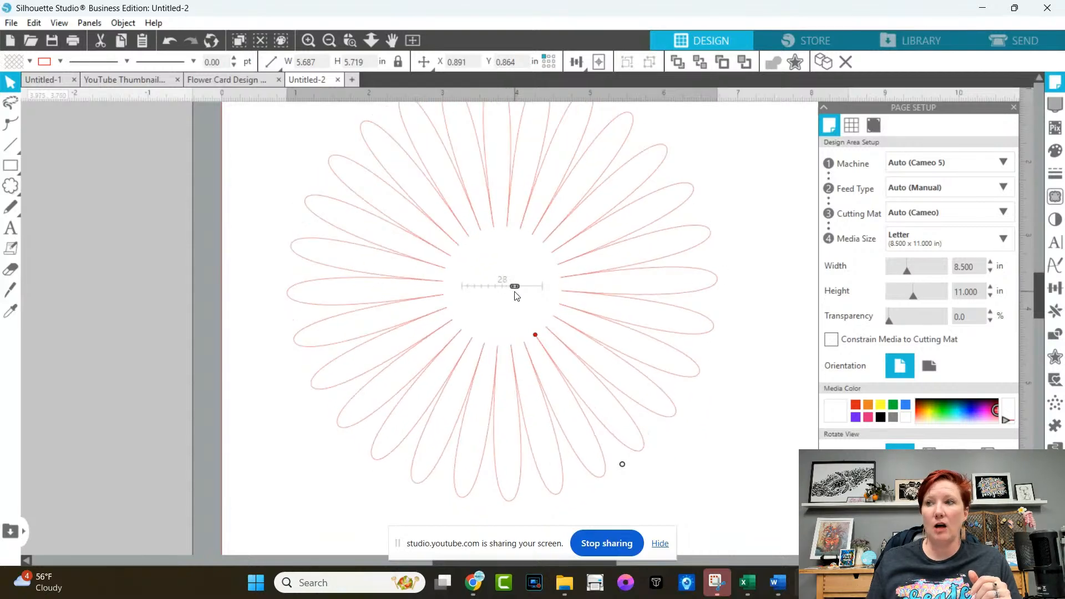
click(329, 42)
click(331, 47)
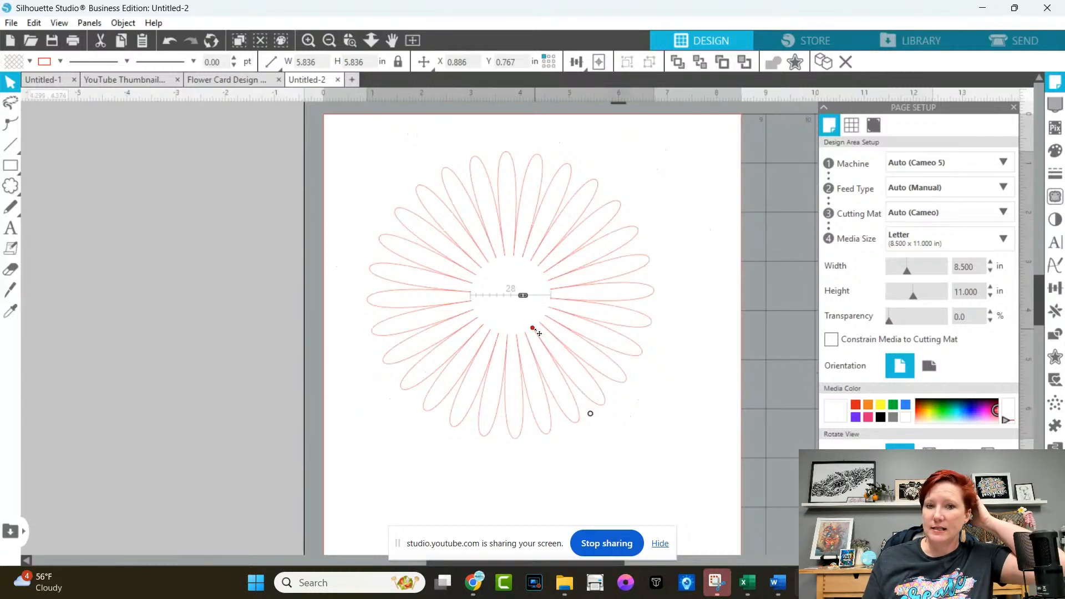
mouse_move(541, 337)
mouse_down()
mouse_move(555, 355)
mouse_move(551, 341)
mouse_up()
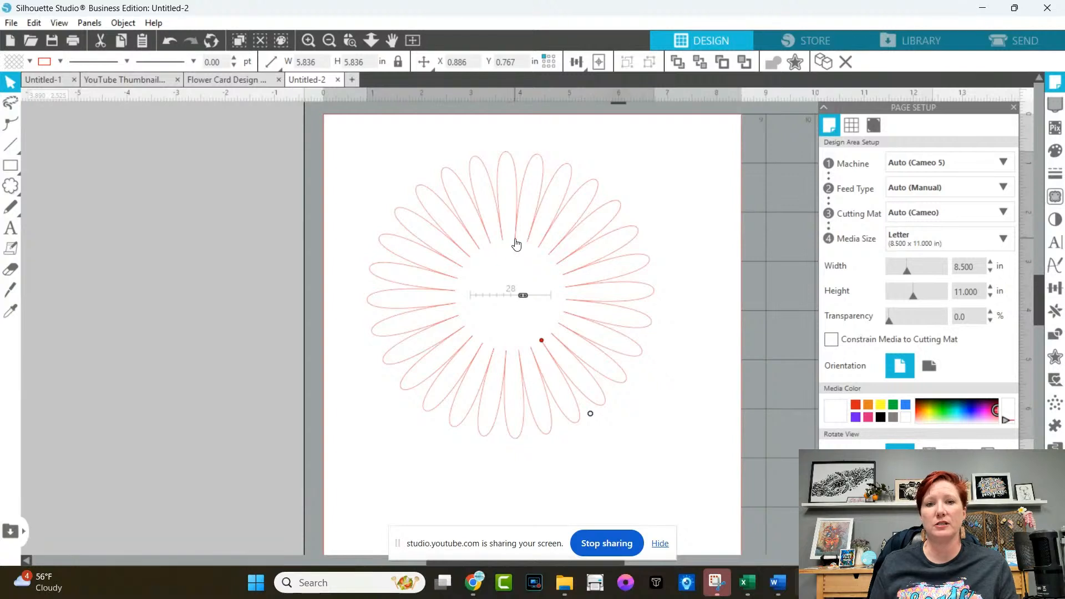
Try scaling the flower down proportionally to about 2.06 in wide, and undo the resize.
click(519, 236)
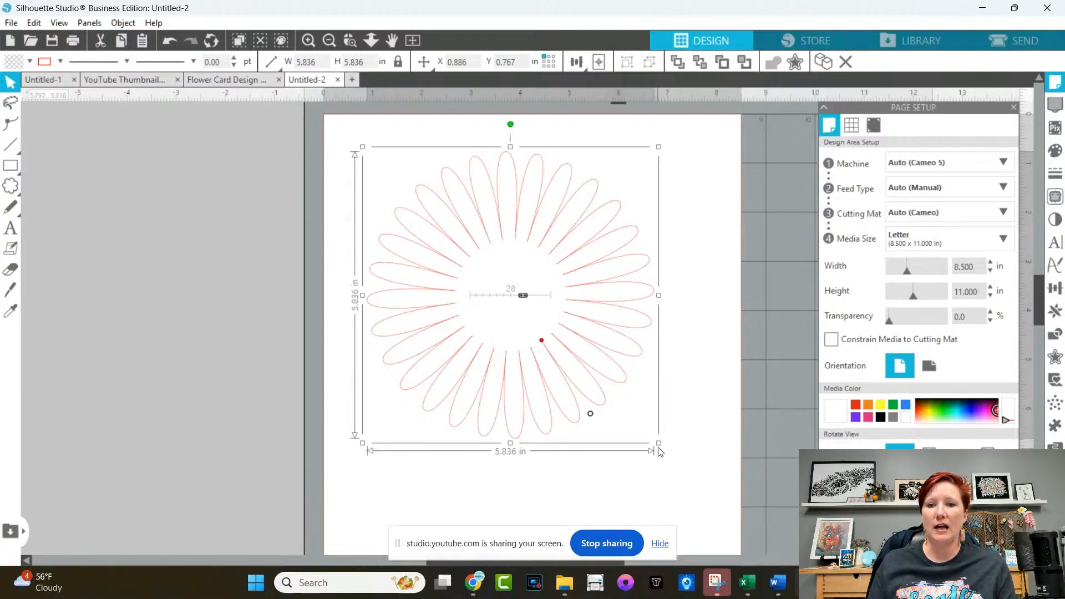
drag(659, 443, 487, 251)
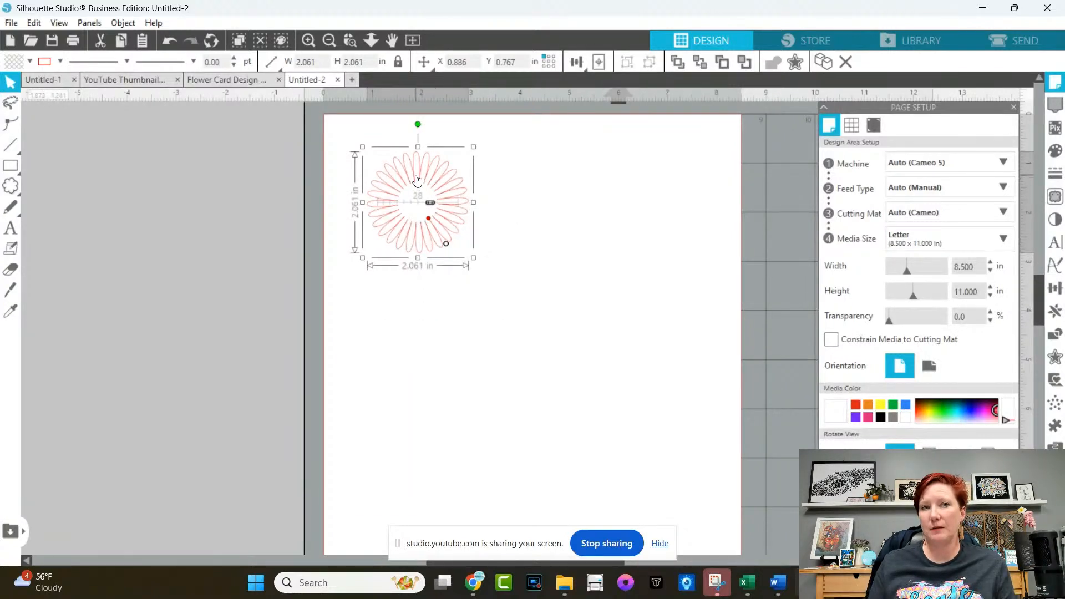
key(i)
key(ctrl+z)
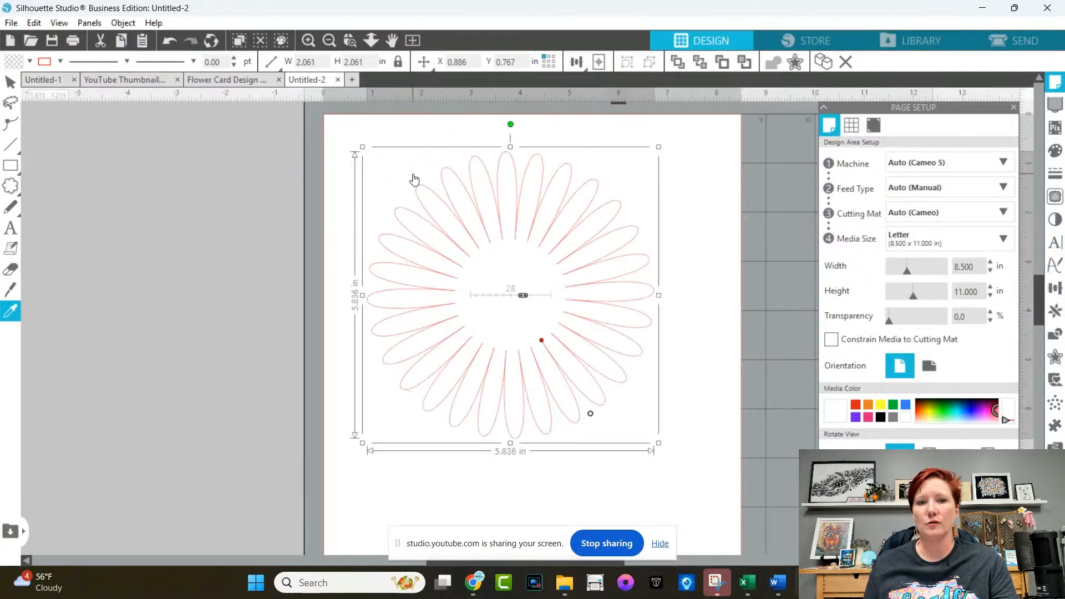
key(v)
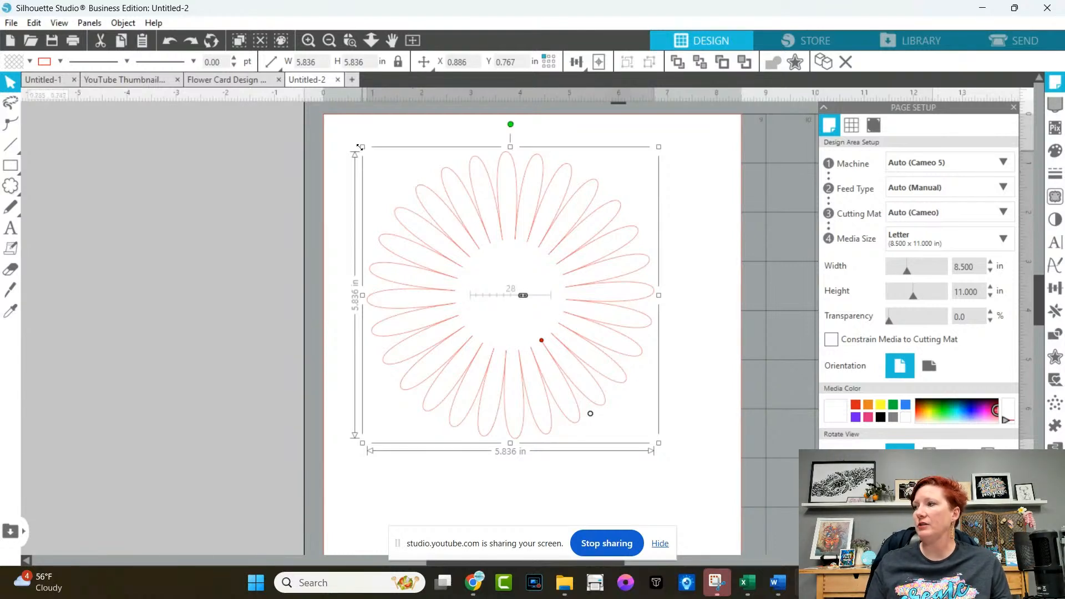
Check the installed software release in the About information, and close it.
click(154, 23)
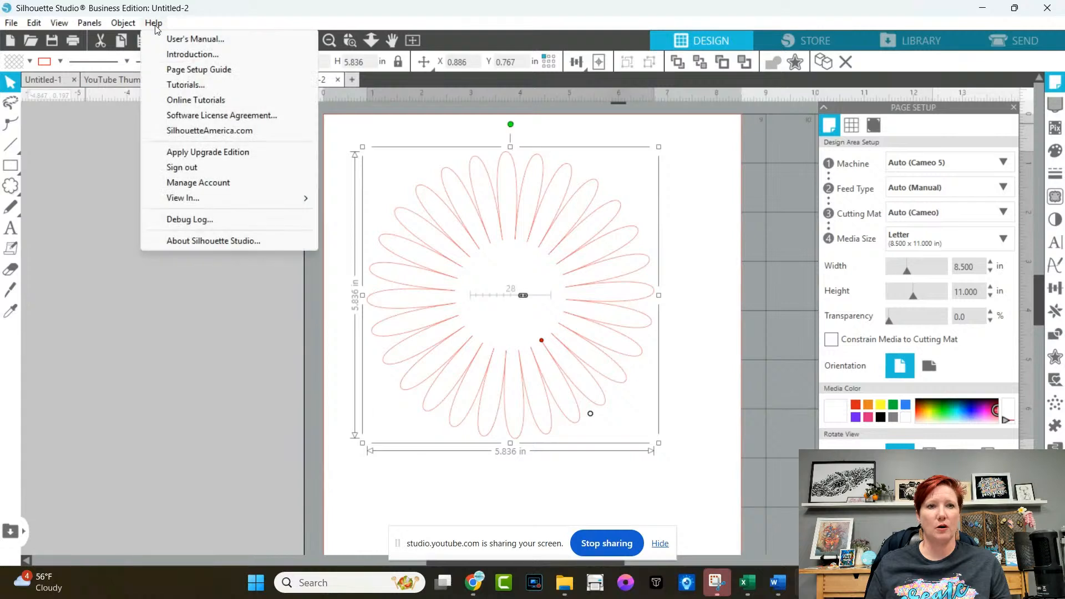
click(221, 242)
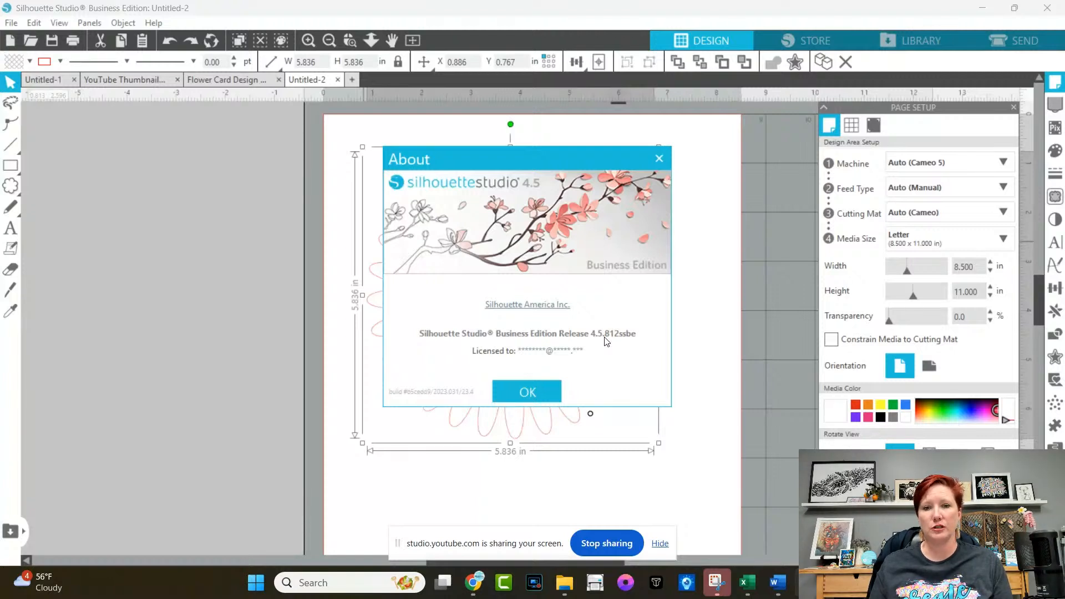
click(532, 395)
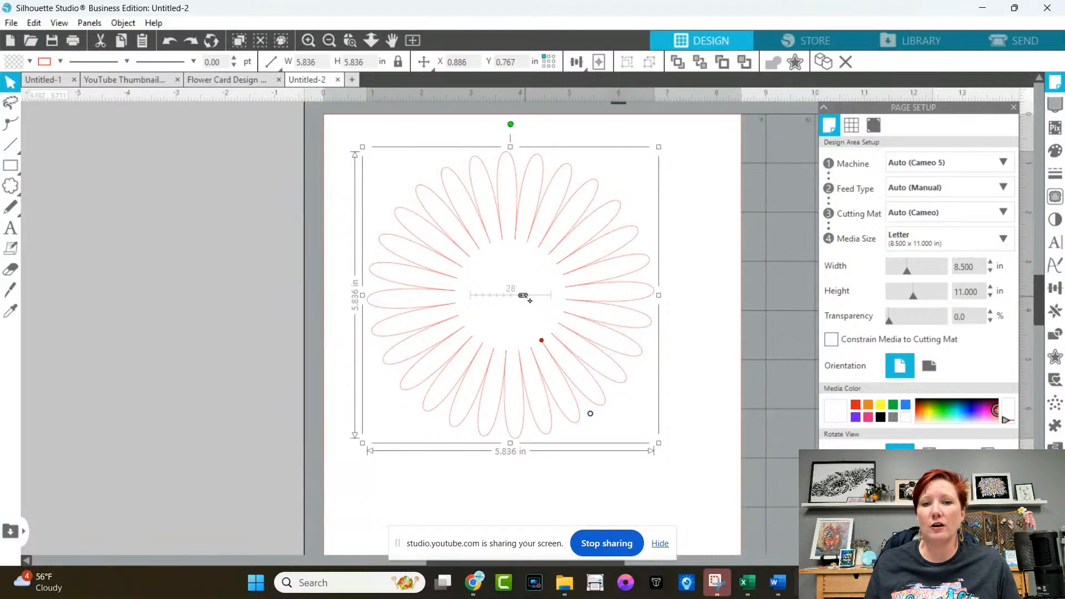
Reduce the flower to five petals and adjust their inner points to leave a small open centre.
drag(529, 300, 512, 299)
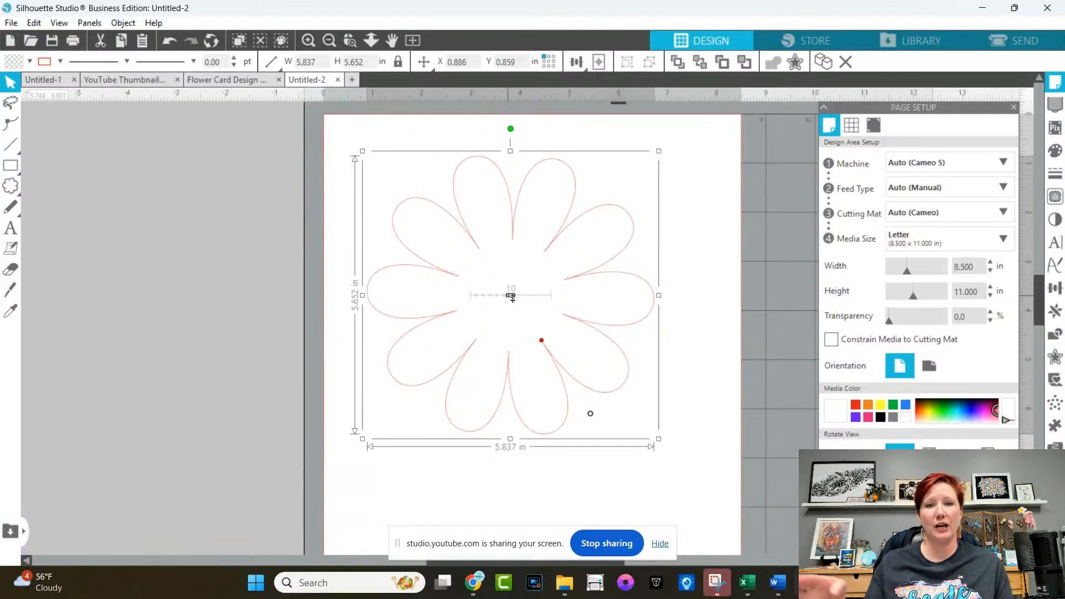
drag(511, 298, 475, 298)
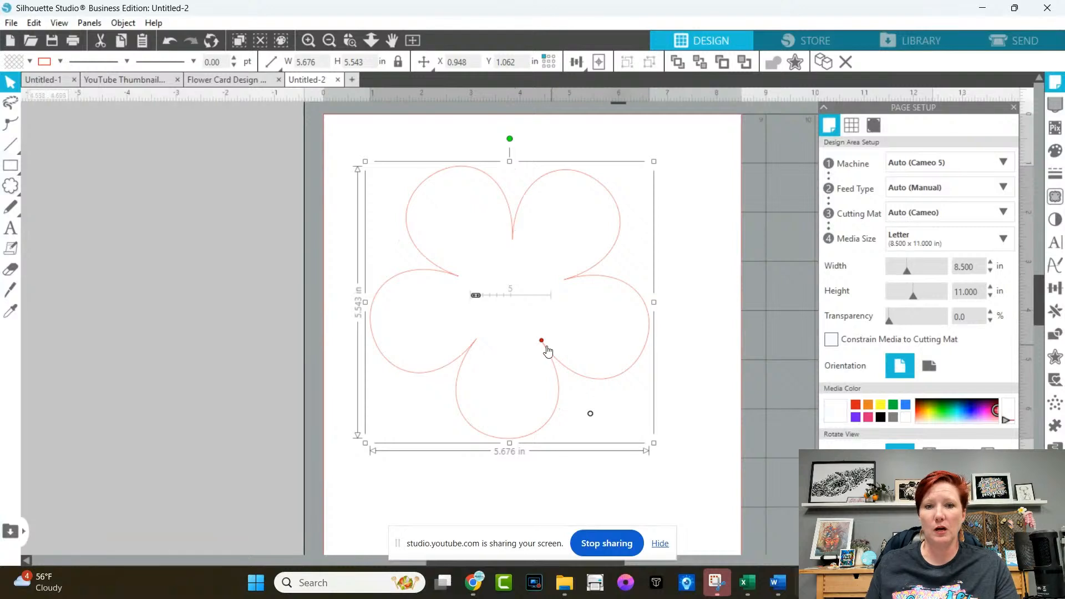
drag(542, 340, 535, 331)
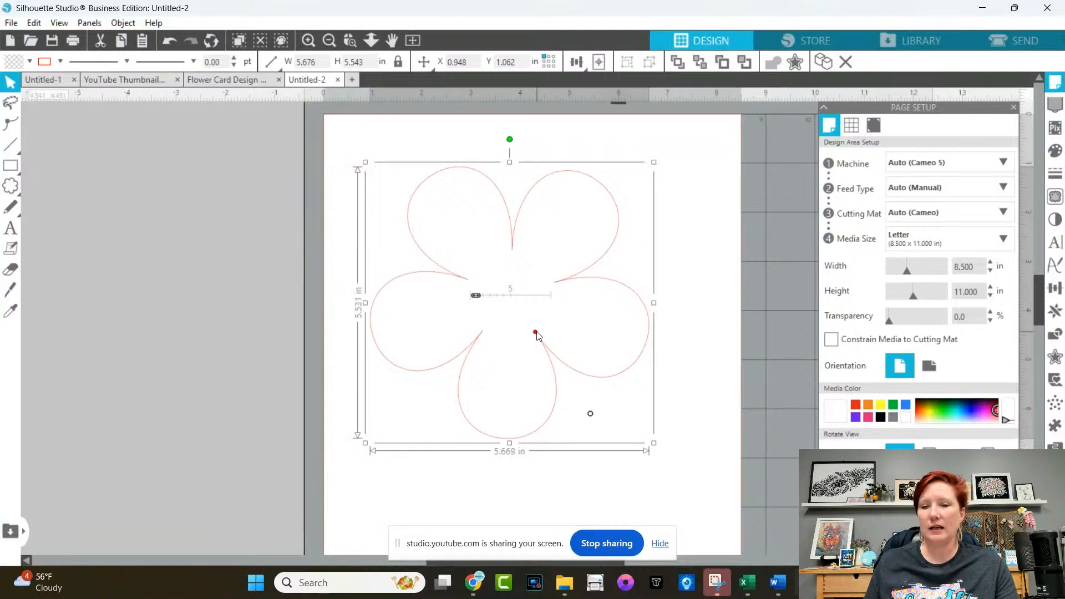
drag(534, 331, 511, 296)
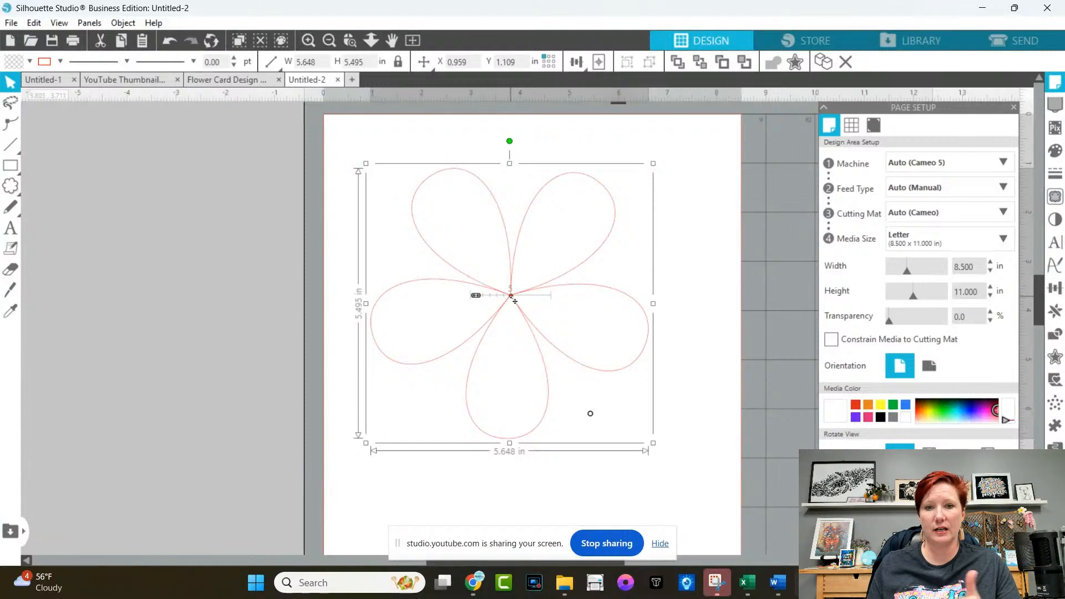
drag(514, 300, 538, 335)
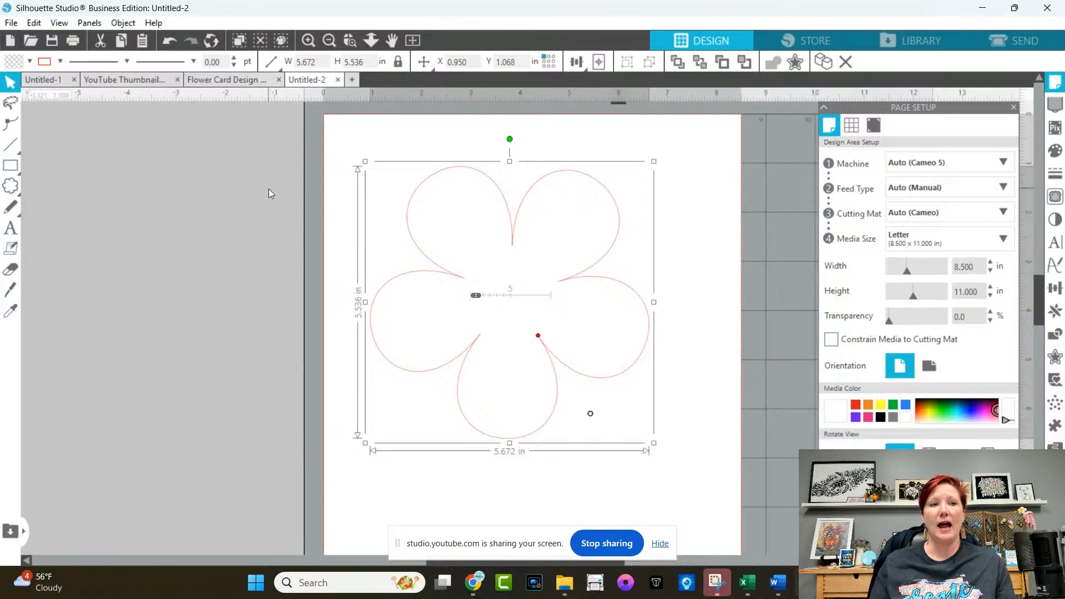
Move the five-petal flower off the page onto the grey area beside it.
click(9, 189)
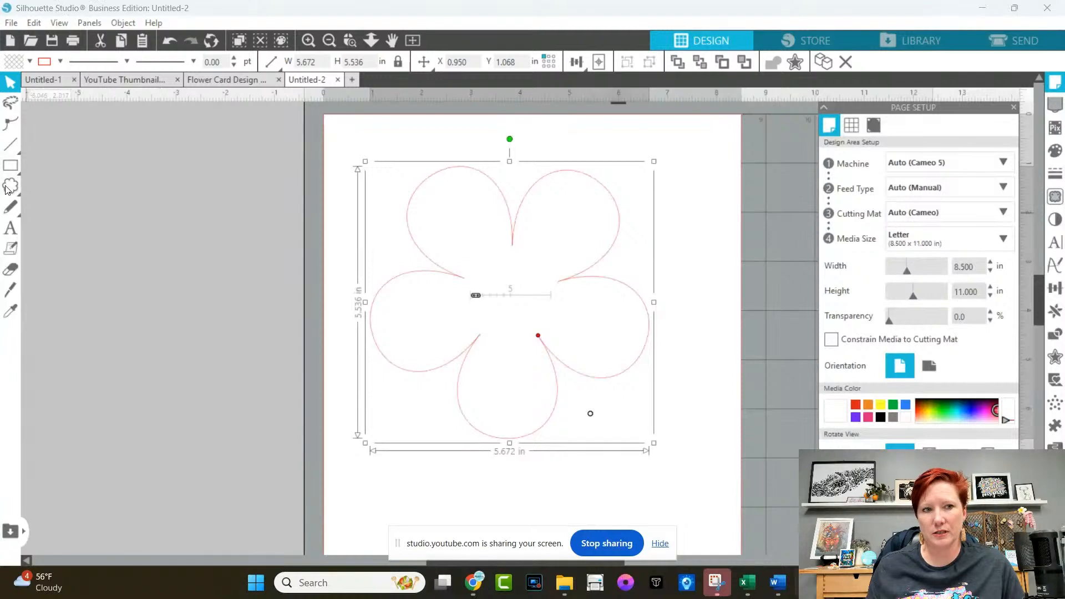
mouse_move(11, 191)
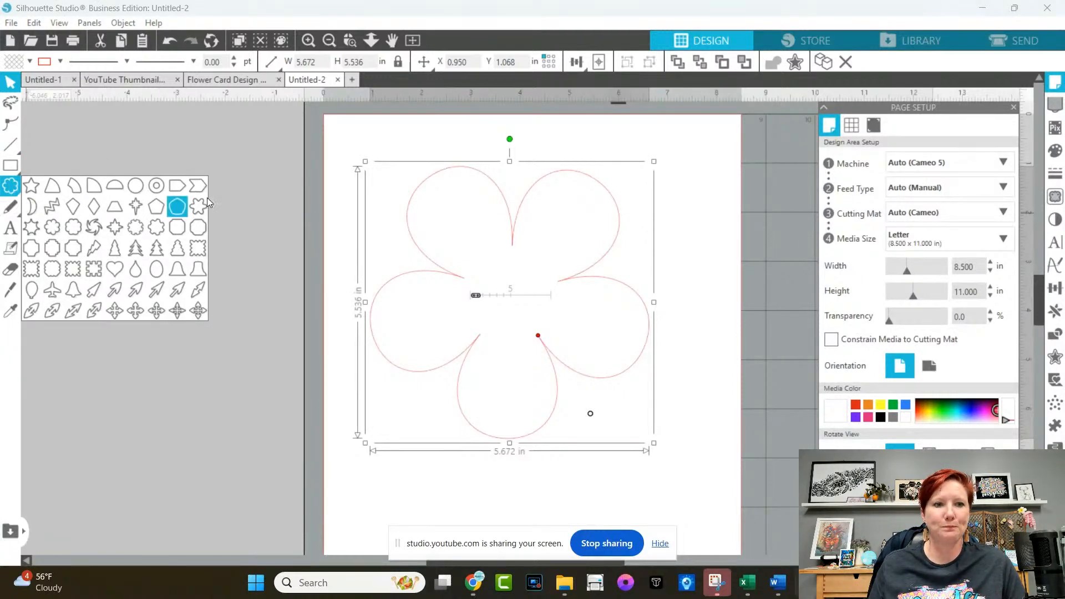
click(72, 230)
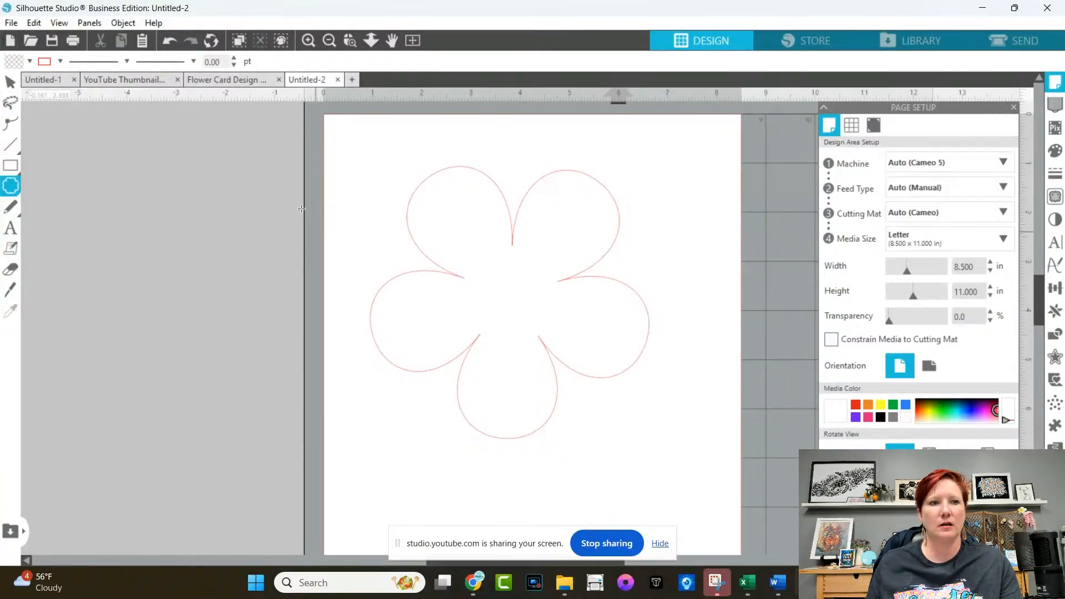
click(11, 82)
drag(421, 210, 37, 171)
Draw a Flexishape flower with four heart-shaped petals, about 3.9 in wide, on the empty page.
click(11, 186)
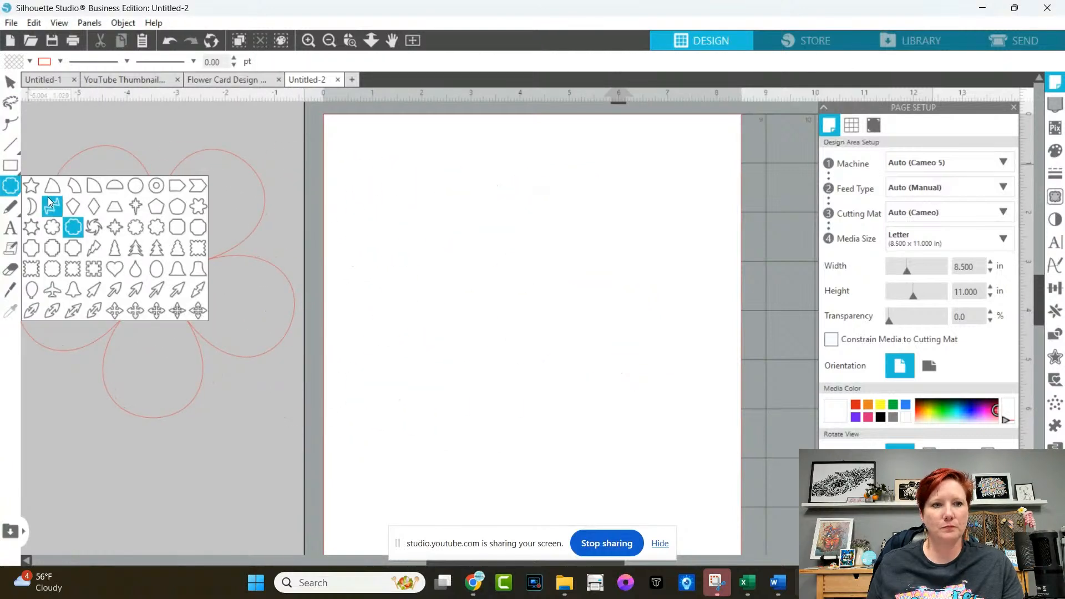
mouse_move(431, 190)
mouse_down()
mouse_move(507, 270)
mouse_move(497, 306)
mouse_move(593, 351)
mouse_move(554, 314)
mouse_up()
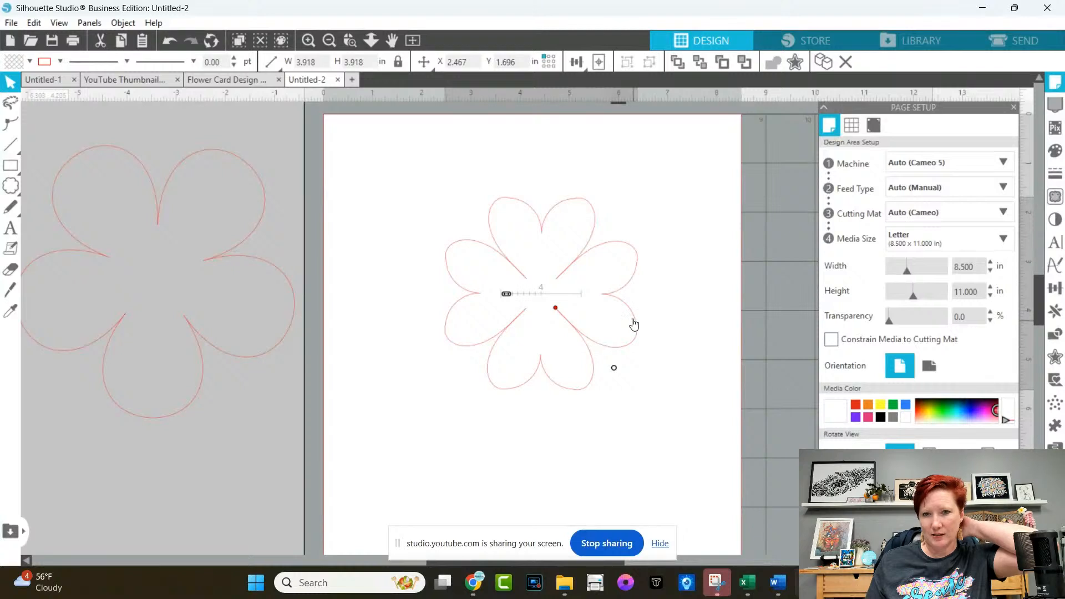
click(350, 40)
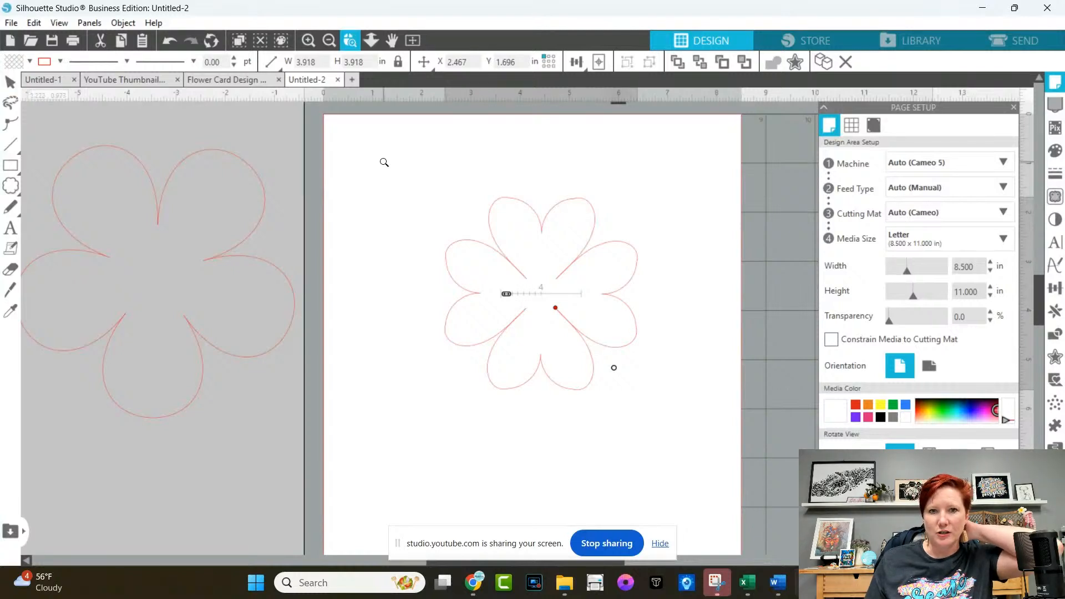
drag(382, 161, 689, 477)
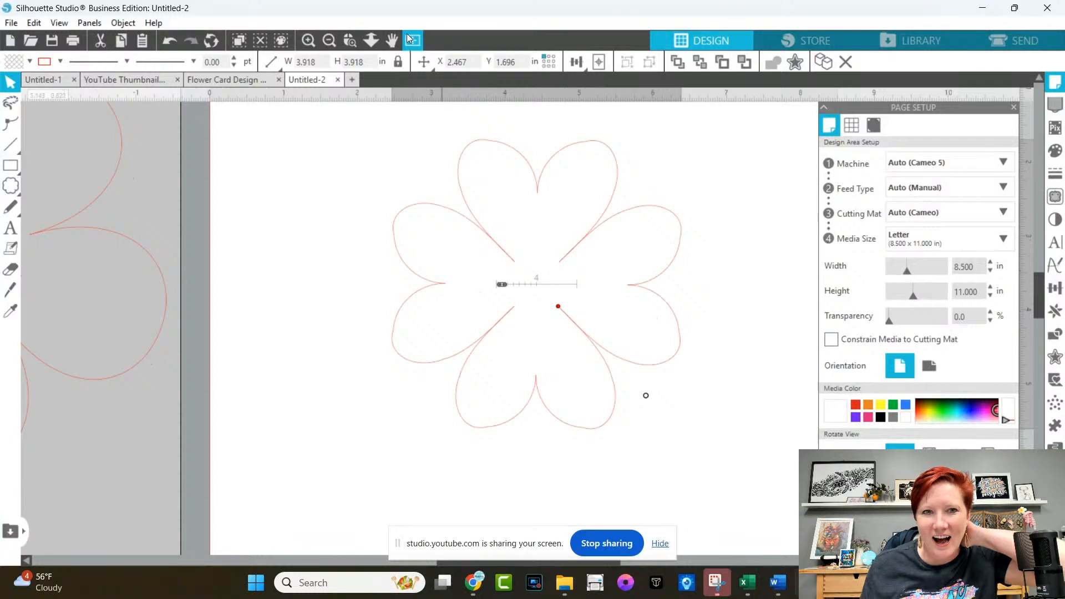
Convert the four-petal flower to a path and inspect its edit points, selecting one on an outer petal edge.
click(350, 40)
drag(350, 105, 719, 487)
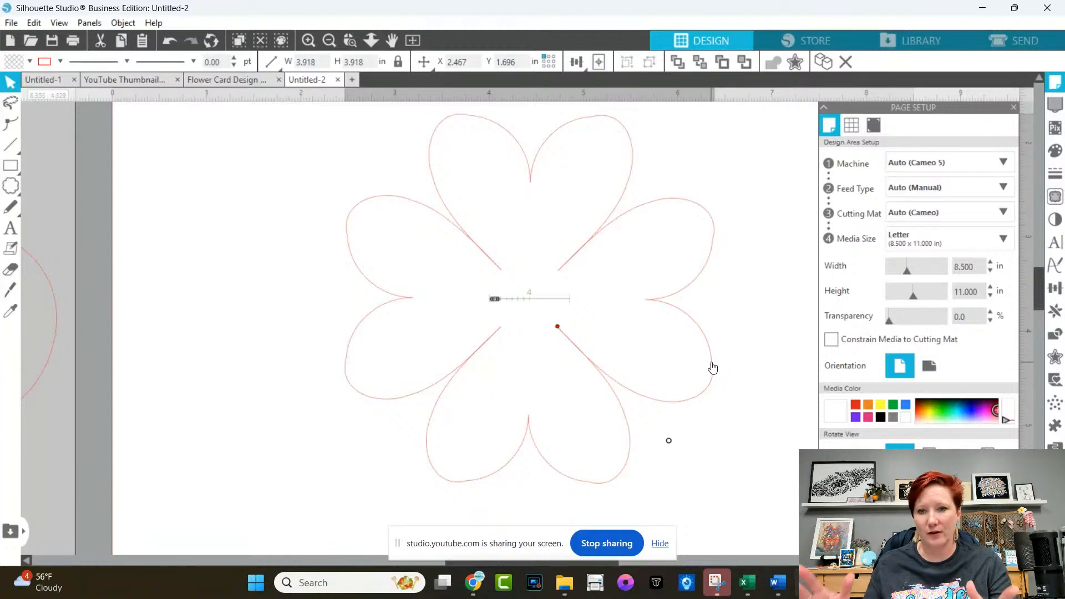
right_click(707, 341)
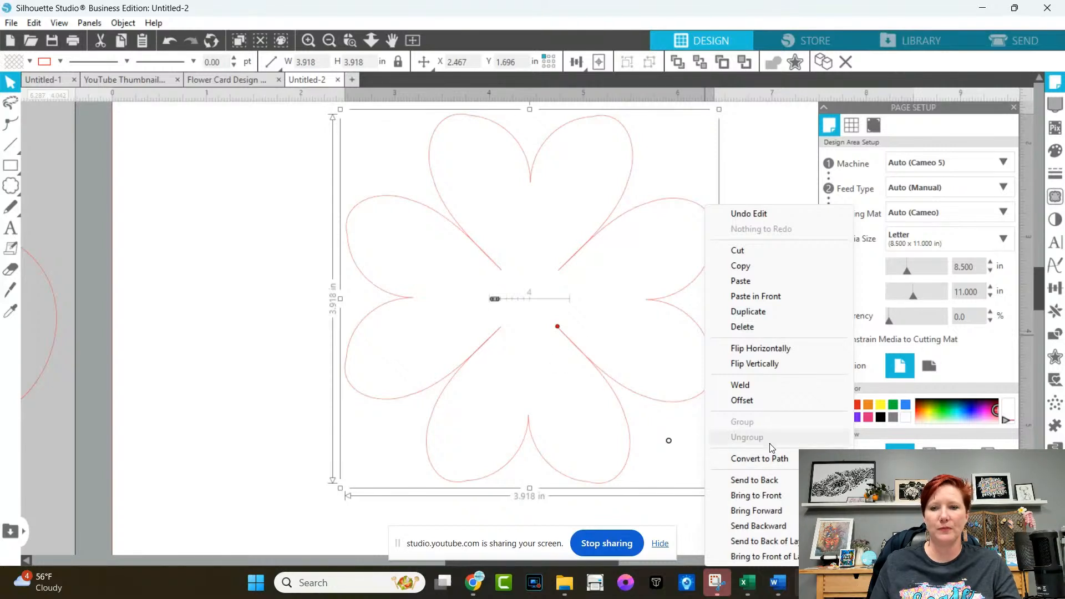
click(771, 458)
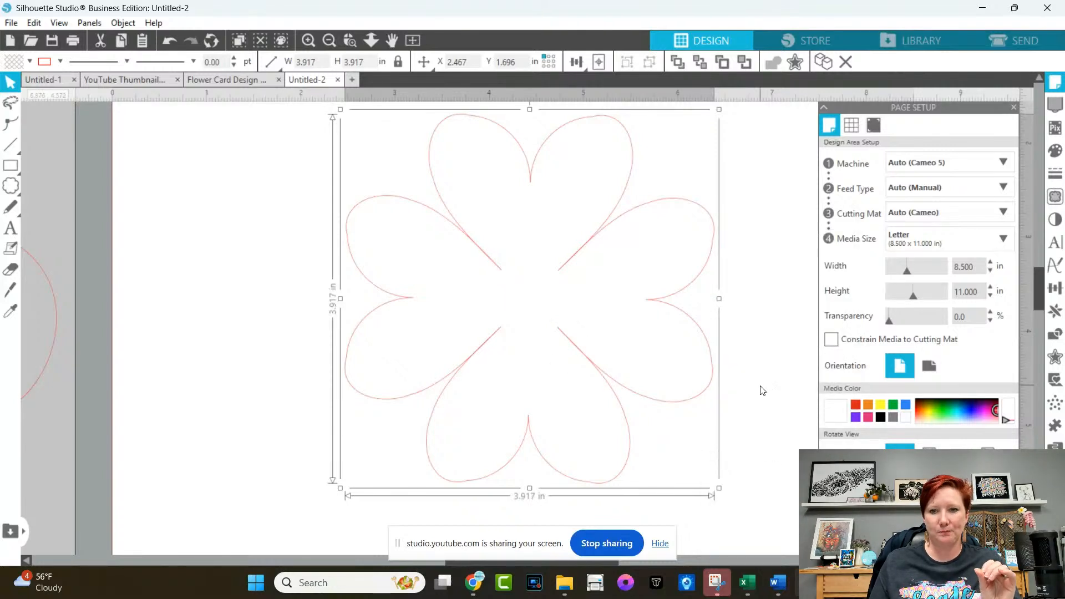
double_click(712, 365)
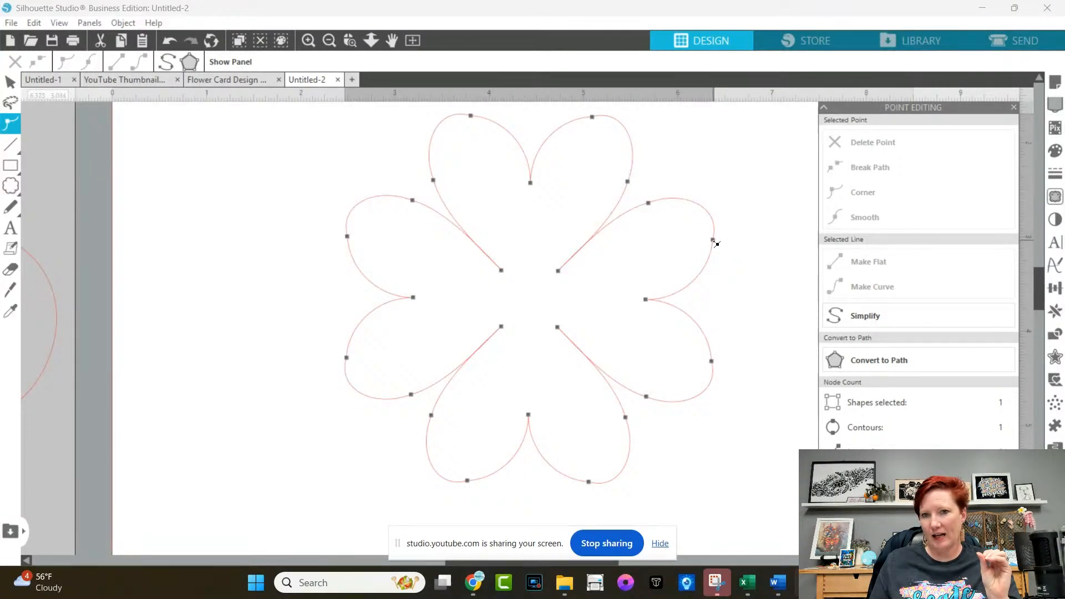
click(713, 239)
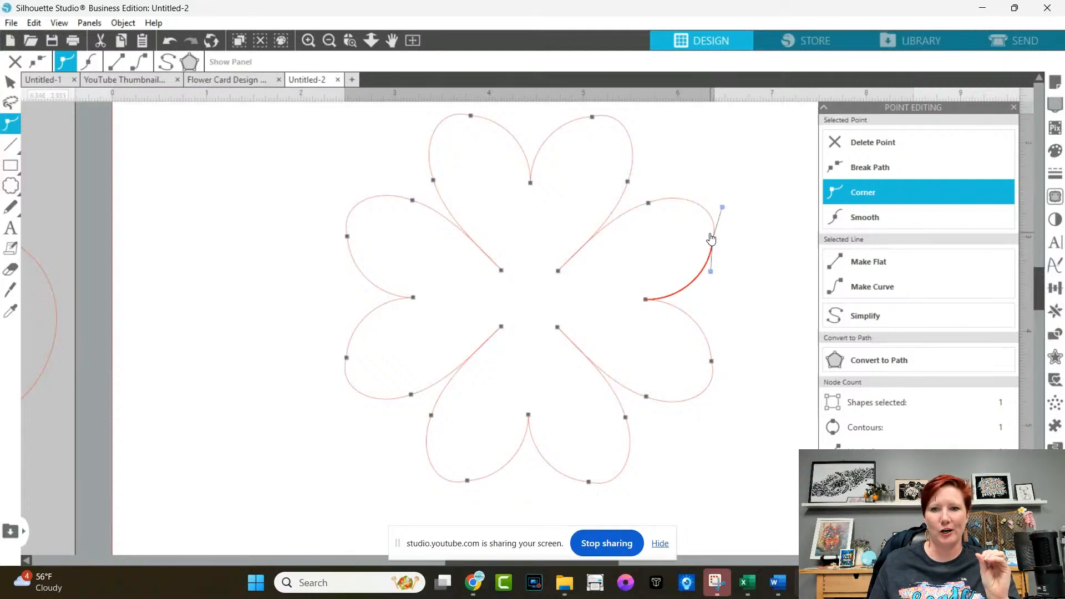
click(391, 123)
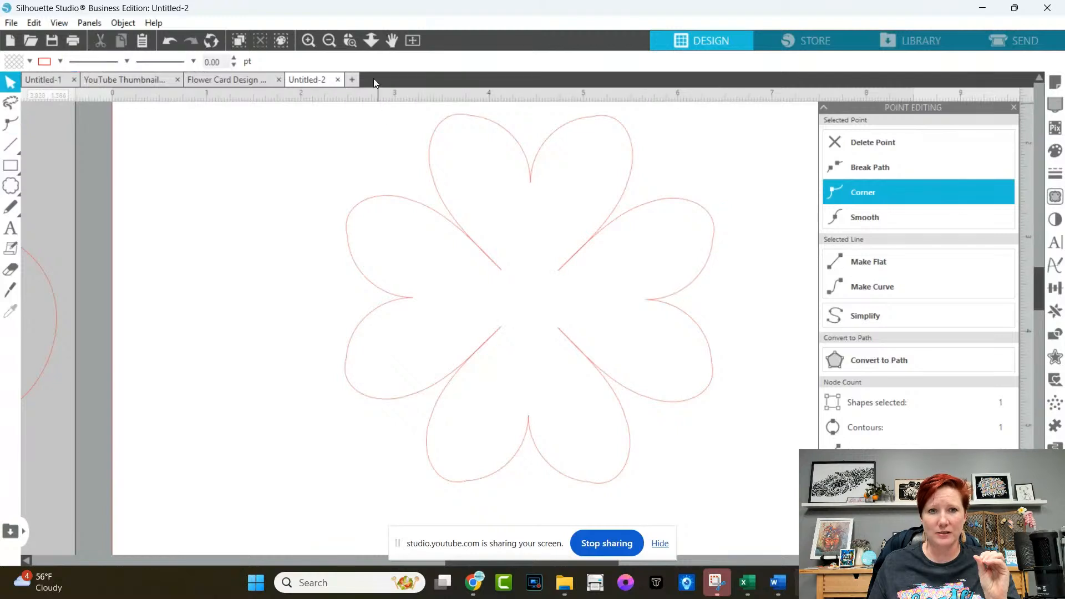
click(350, 40)
drag(365, 145, 770, 483)
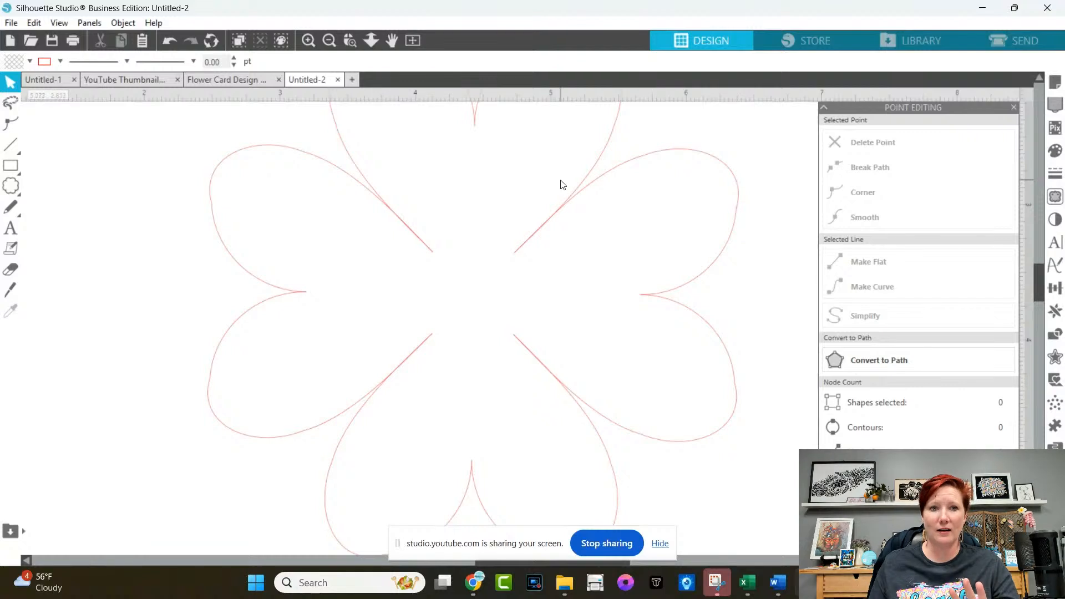
click(330, 46)
click(330, 47)
click(329, 44)
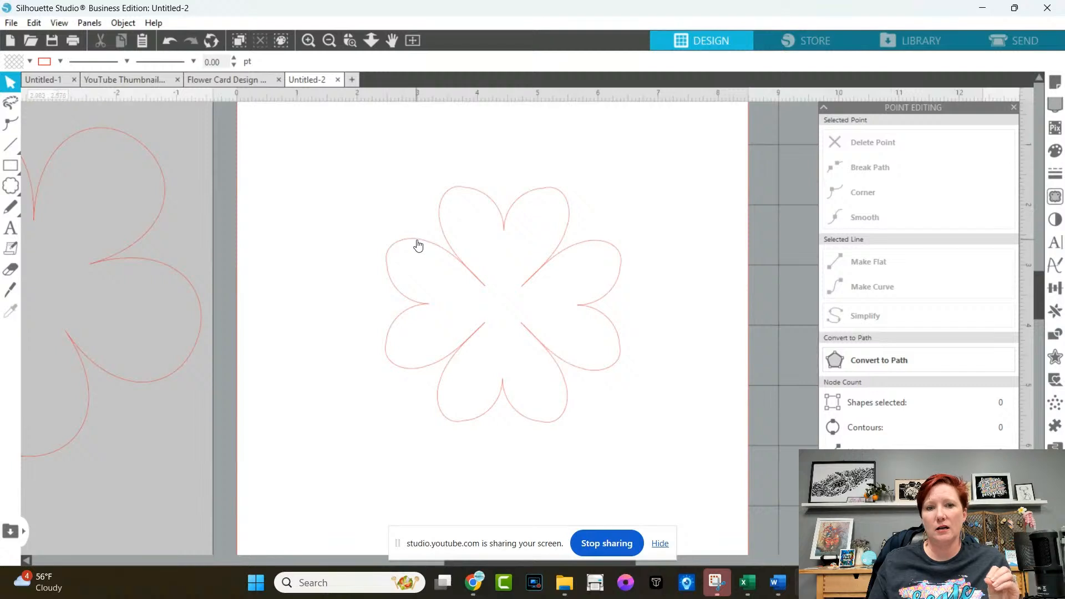
click(11, 190)
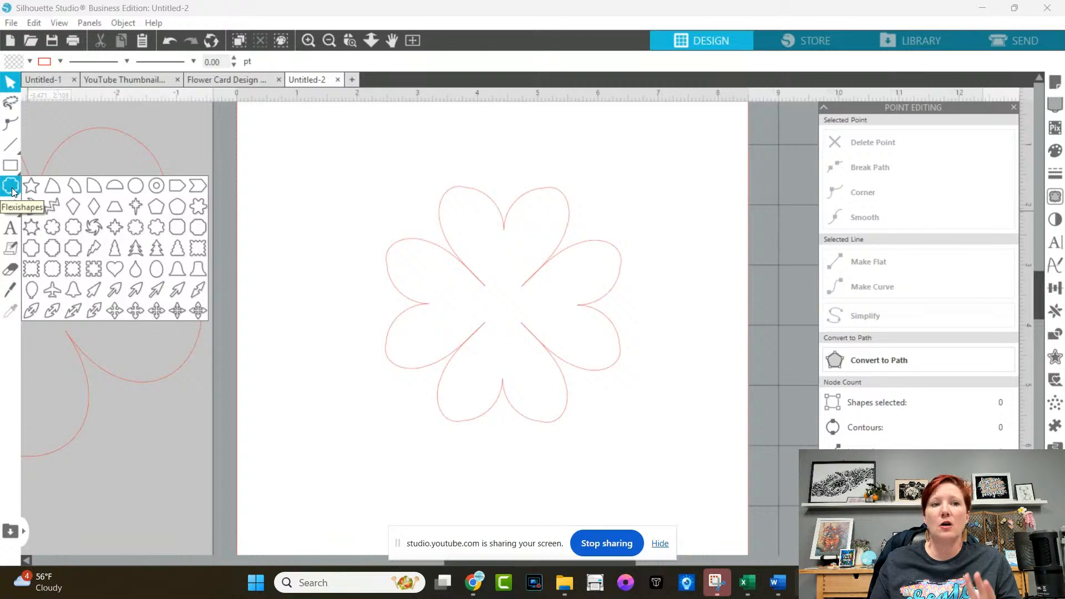
mouse_move(13, 170)
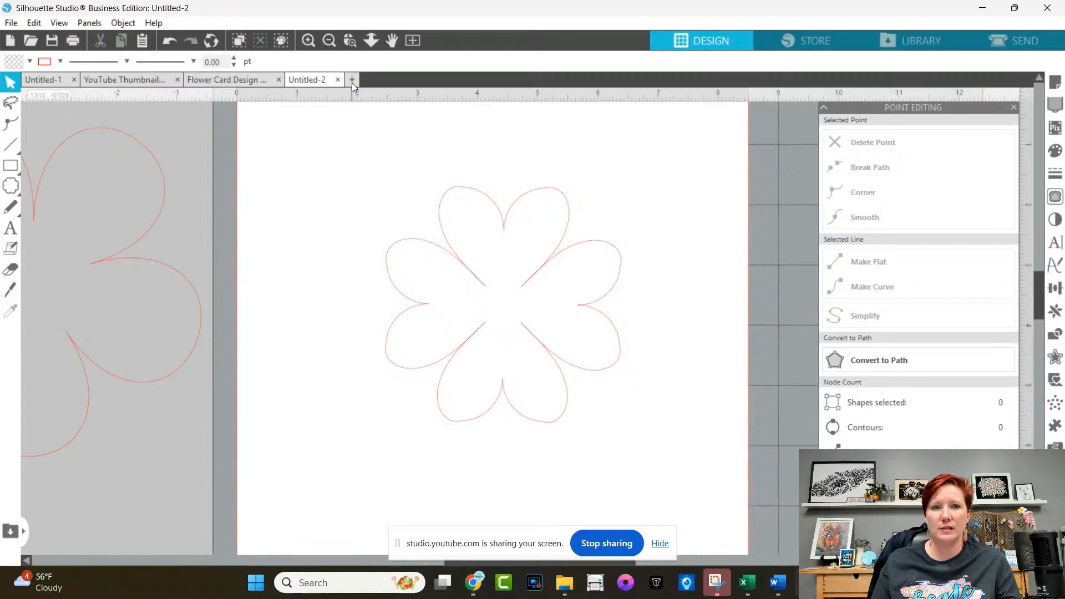
Save the drawing to the hard drive as "Live demo 1" in the Master Design with Flowers folder.
click(11, 23)
mouse_move(55, 151)
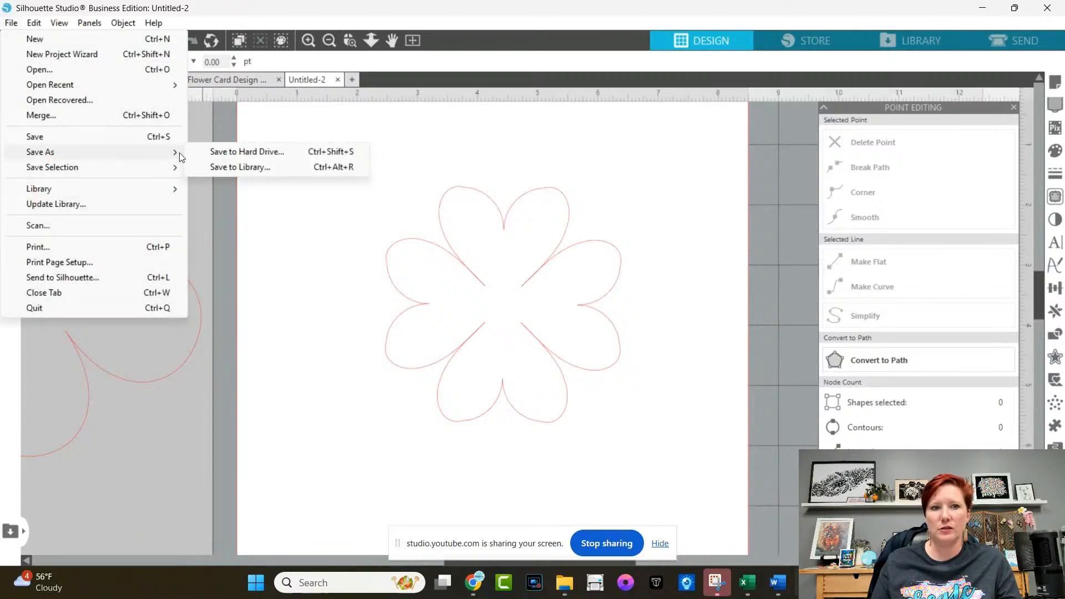
click(221, 152)
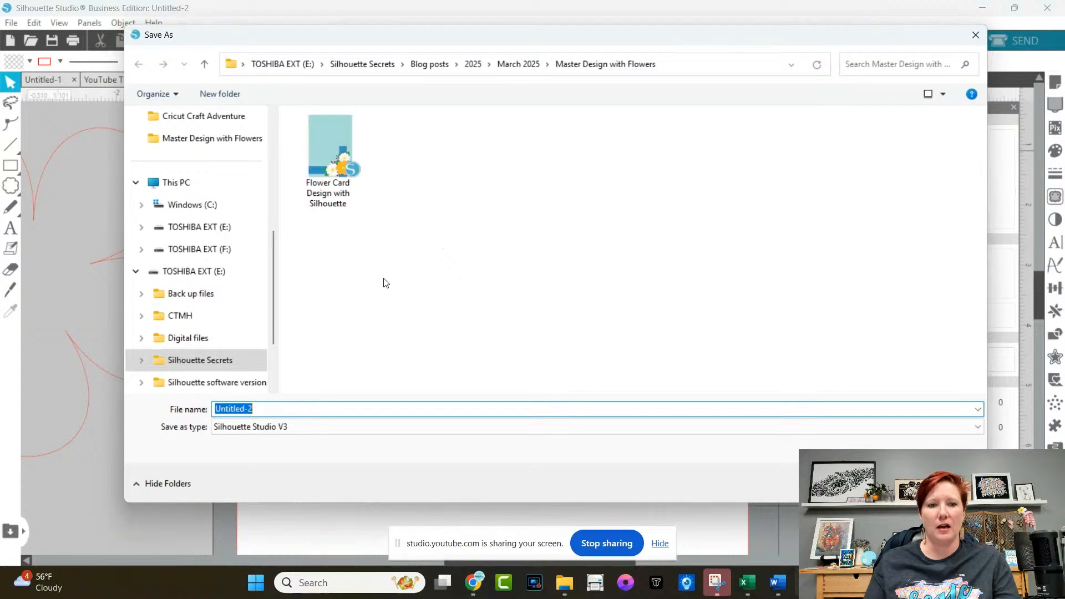
text(Live demo 1)
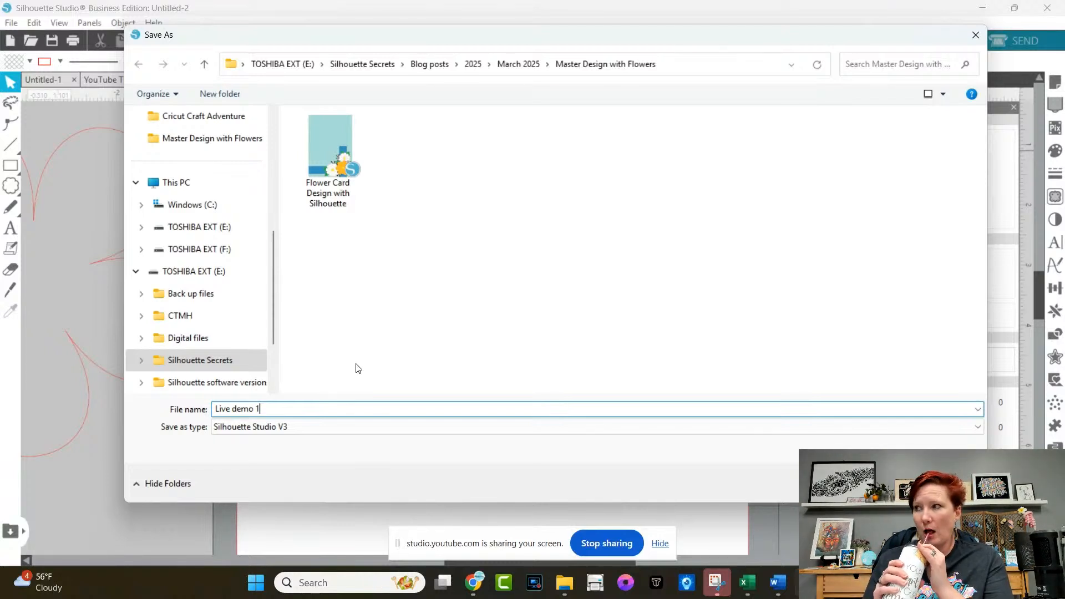
key(Return)
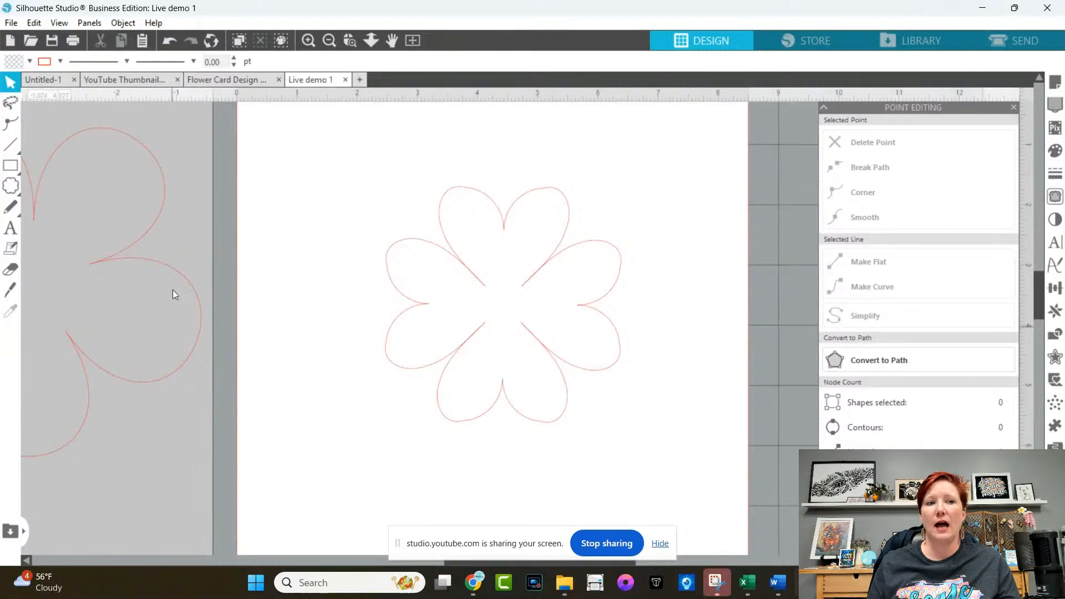
click(11, 25)
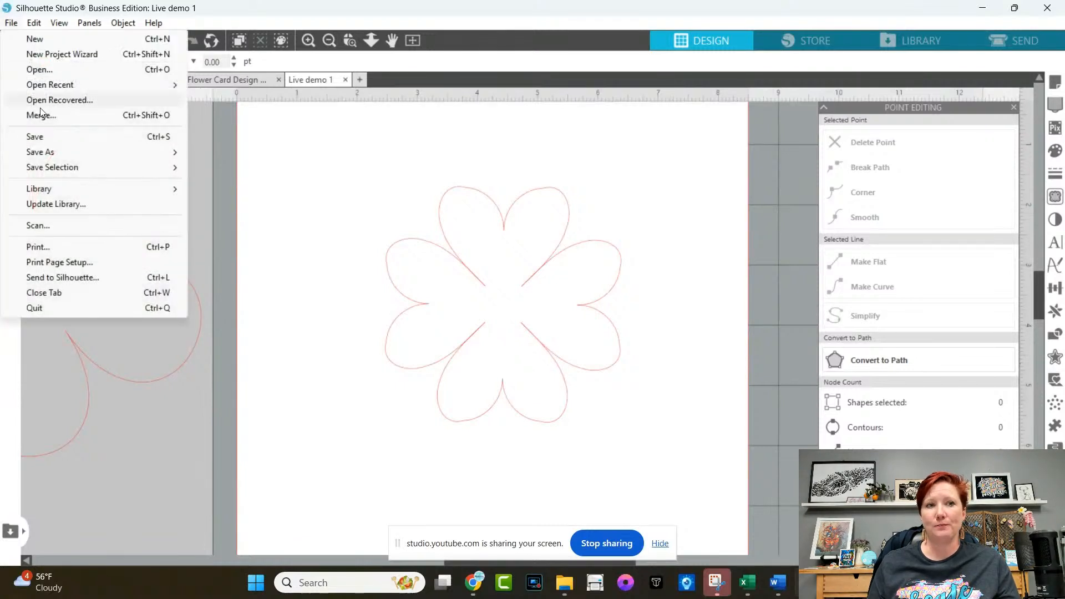
mouse_move(53, 156)
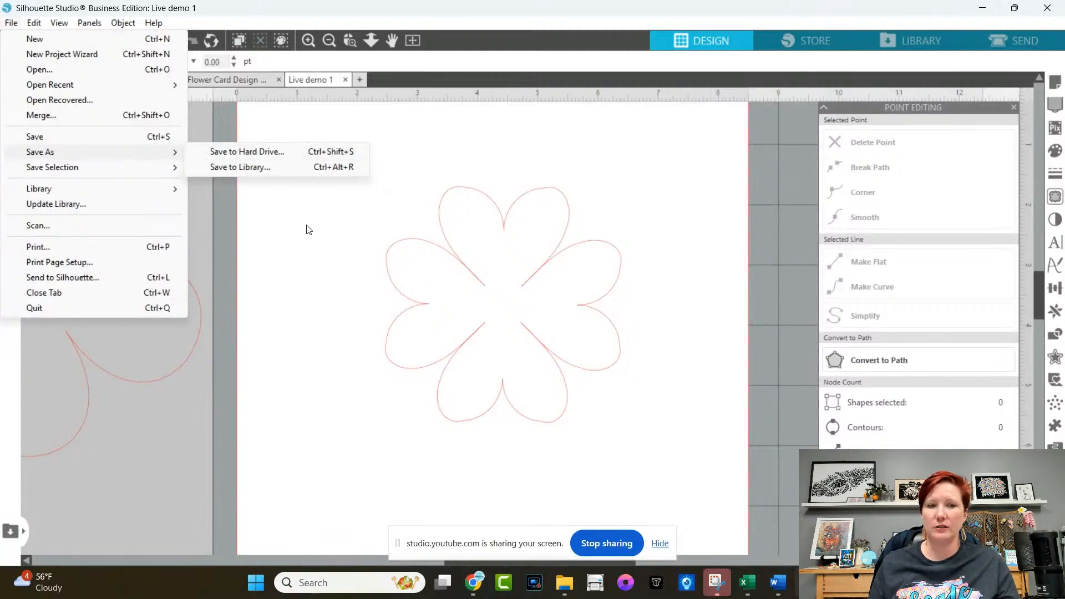
click(289, 230)
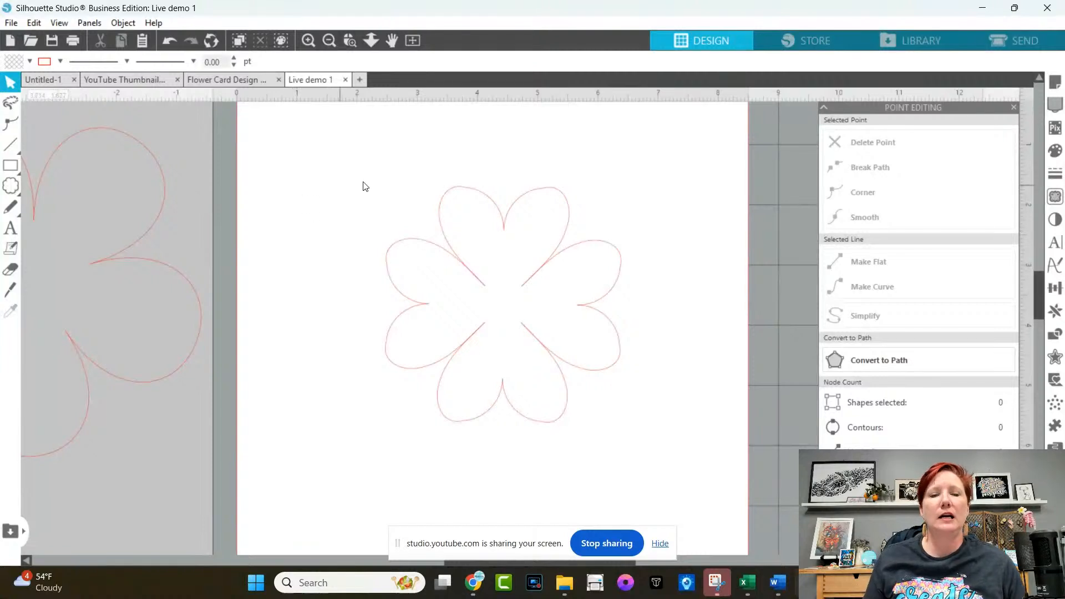
Start a new drawing with Auto (12x12) media and draw a narrow upright ellipse about 0.42 in wide and 1.76 in tall.
click(359, 79)
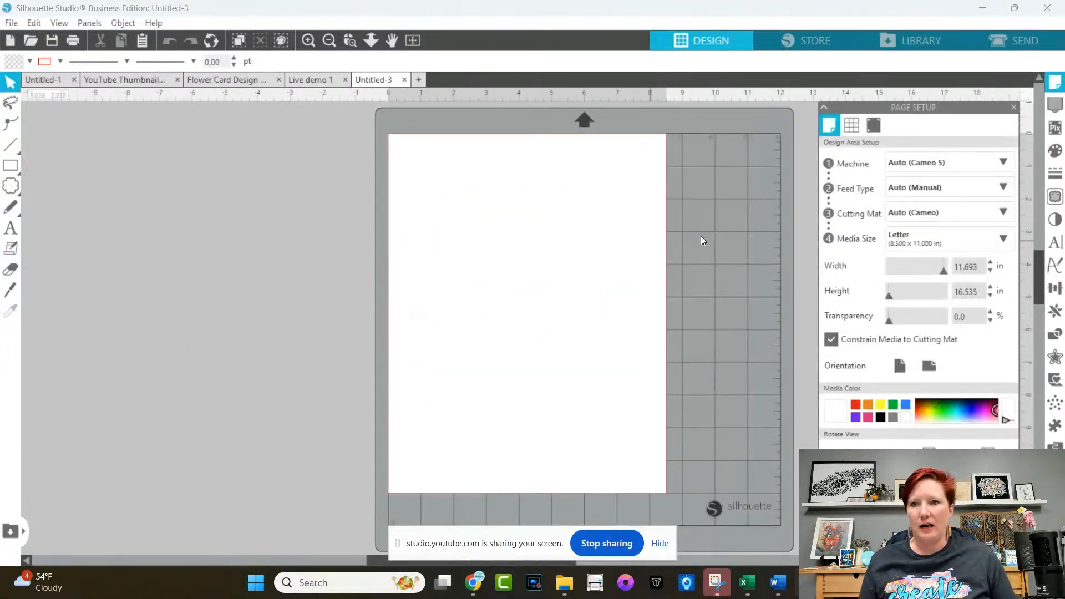
click(896, 240)
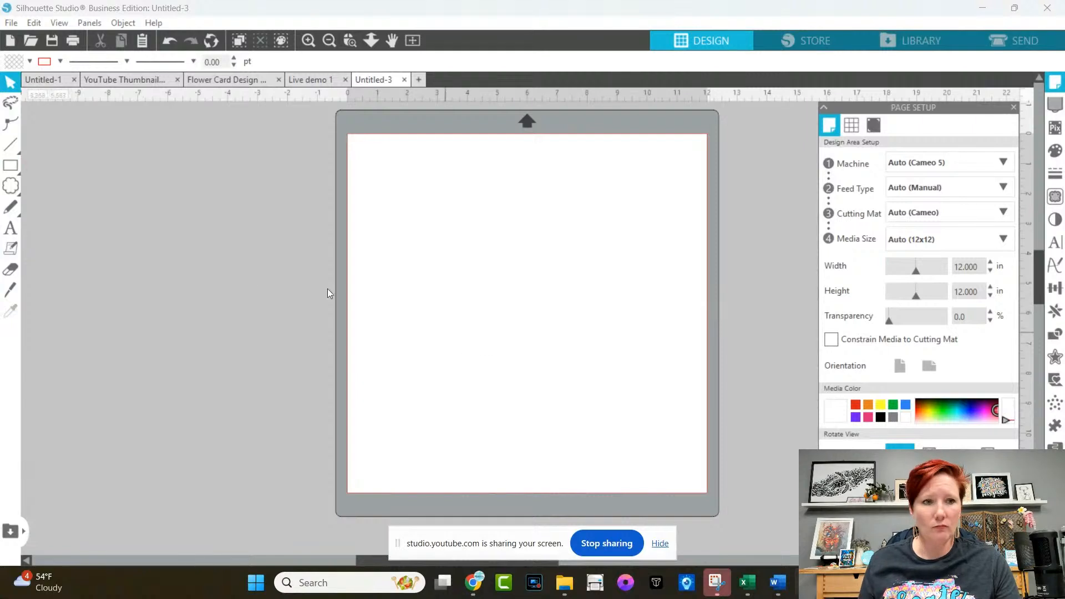
mouse_move(11, 168)
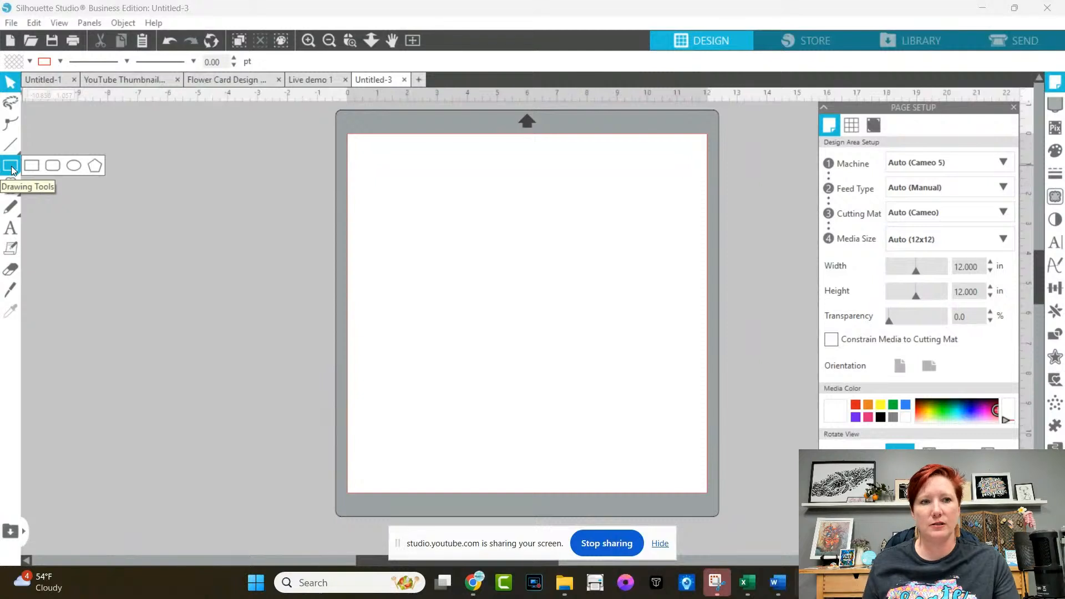
click(75, 170)
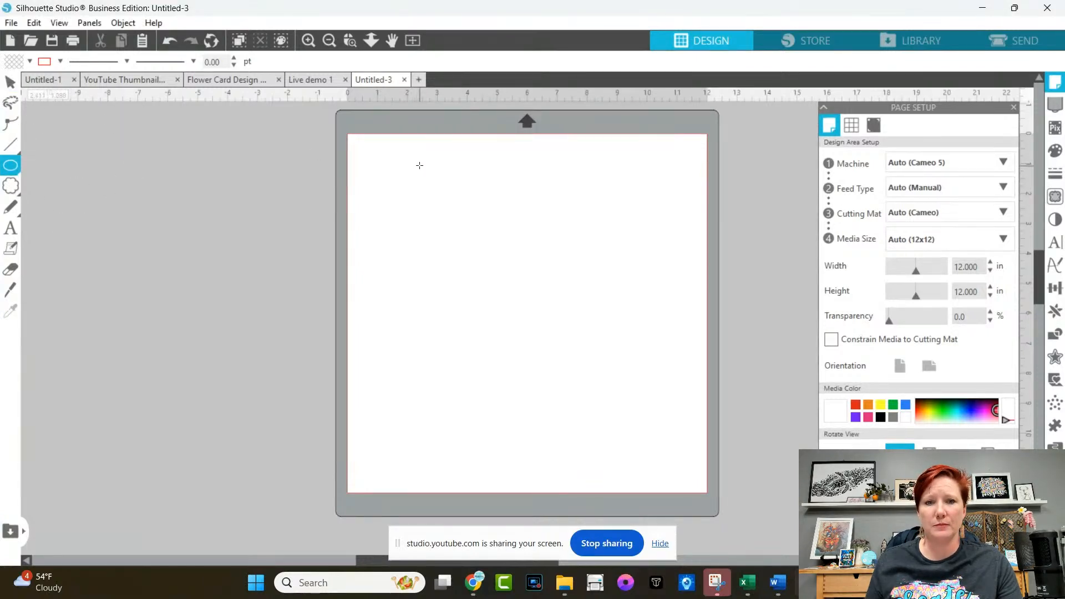
drag(418, 164, 434, 223)
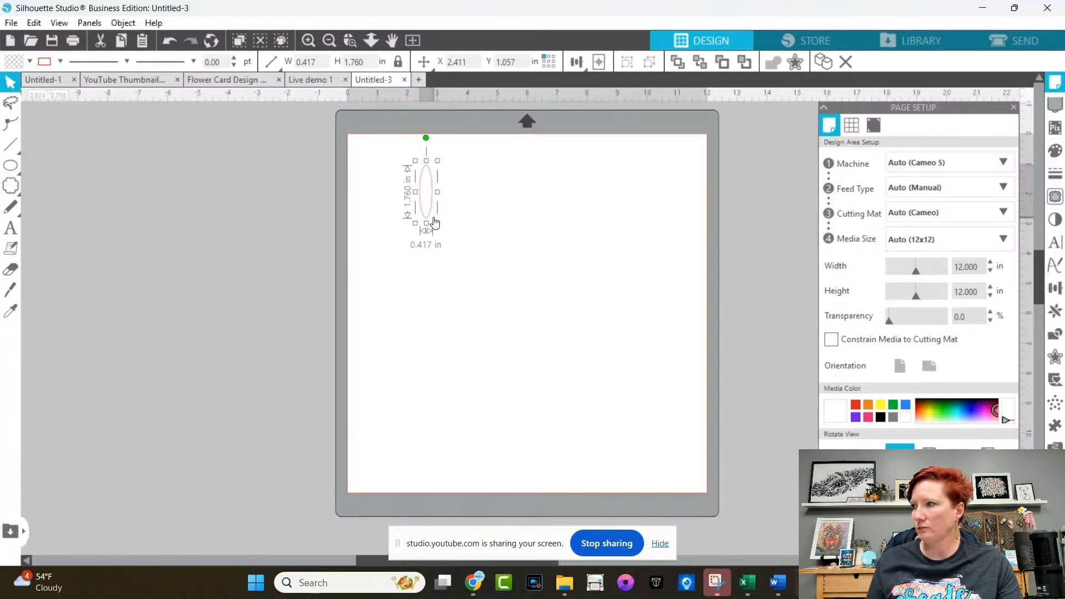
mouse_move(433, 209)
mouse_down()
mouse_move(438, 221)
mouse_move(451, 217)
mouse_up()
Duplicate the narrow ellipse and move the copy off the page onto the grey area beside it.
click(349, 40)
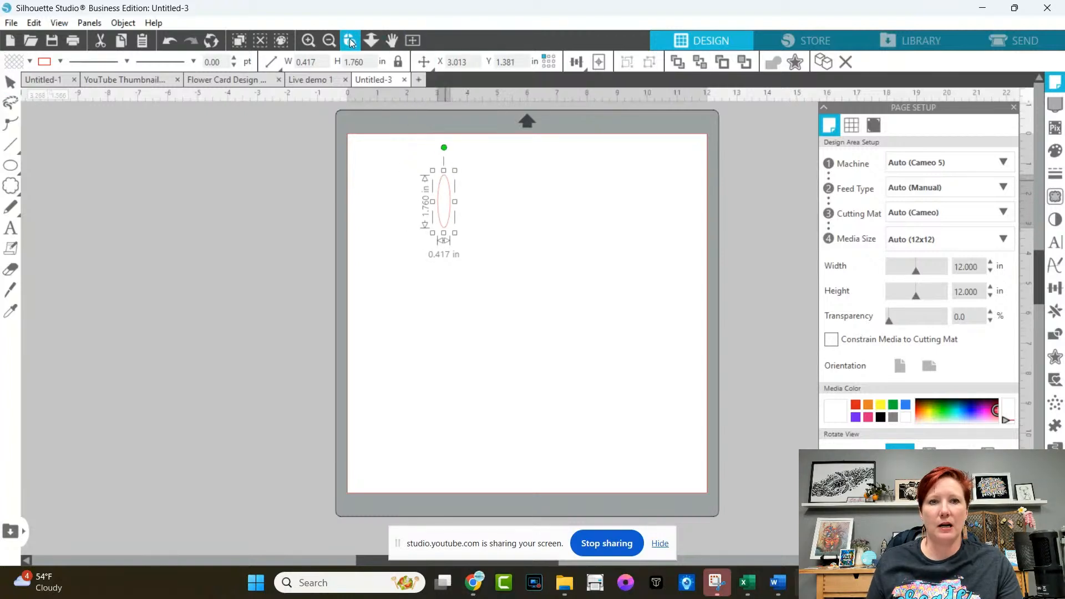
drag(396, 149, 509, 284)
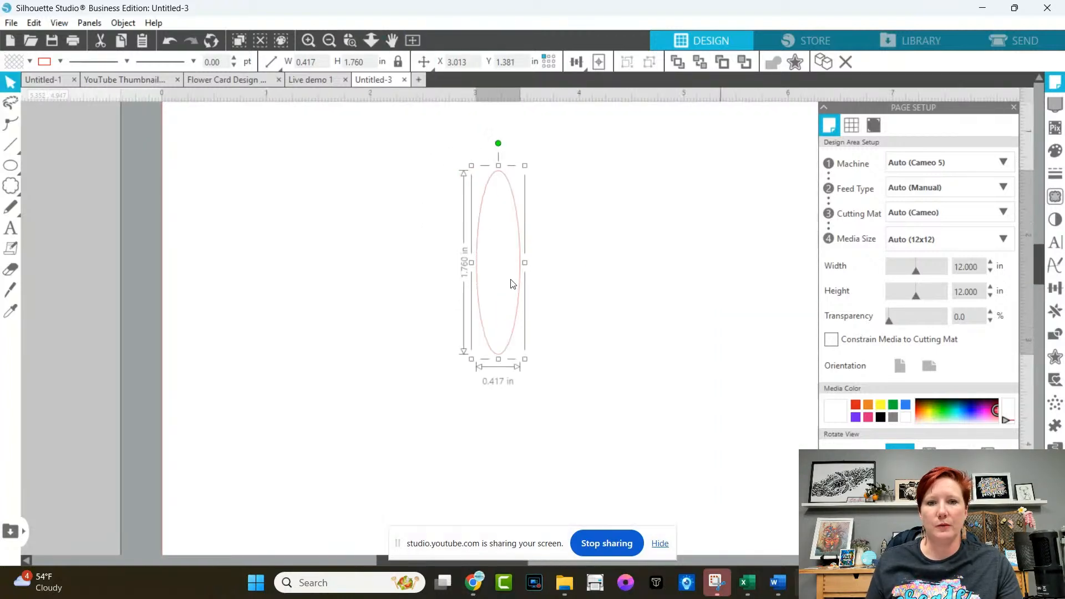
click(542, 264)
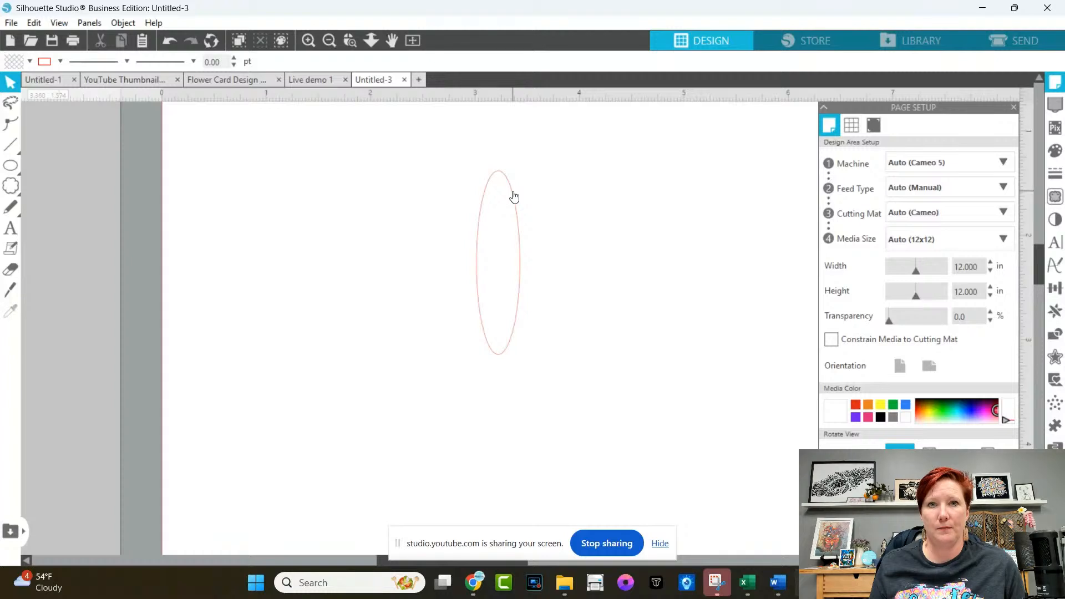
drag(514, 196, 375, 192)
click(257, 181)
key(ctrl+d)
click(237, 172)
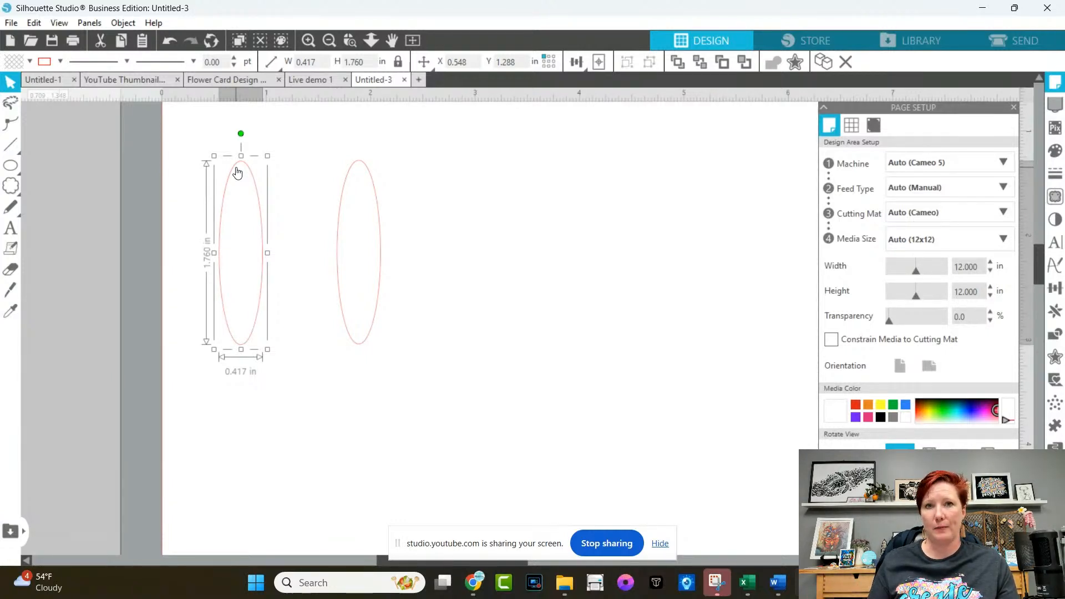
click(335, 40)
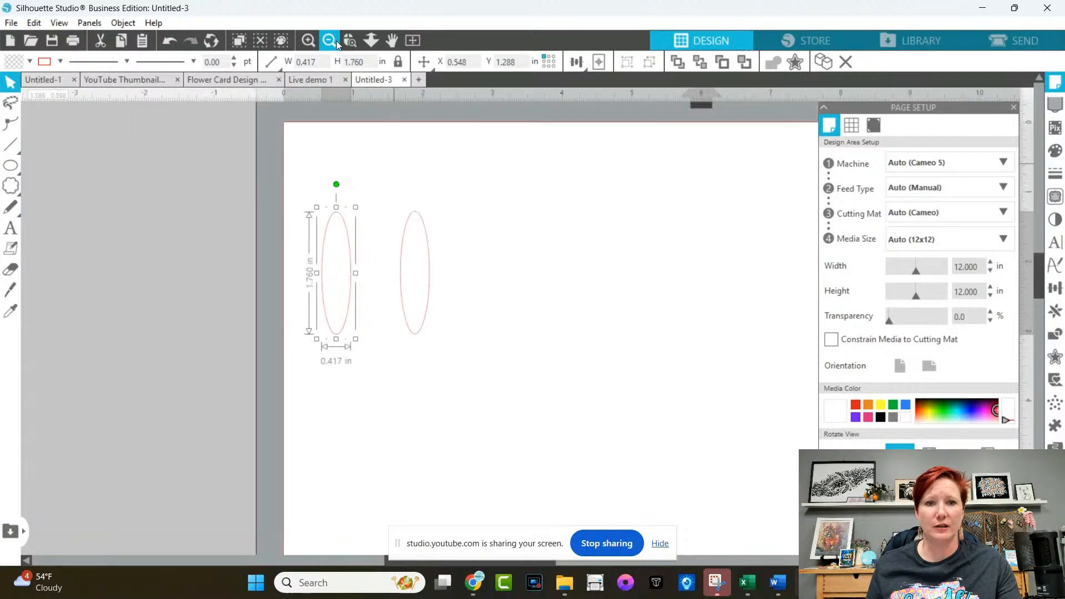
drag(342, 223, 164, 207)
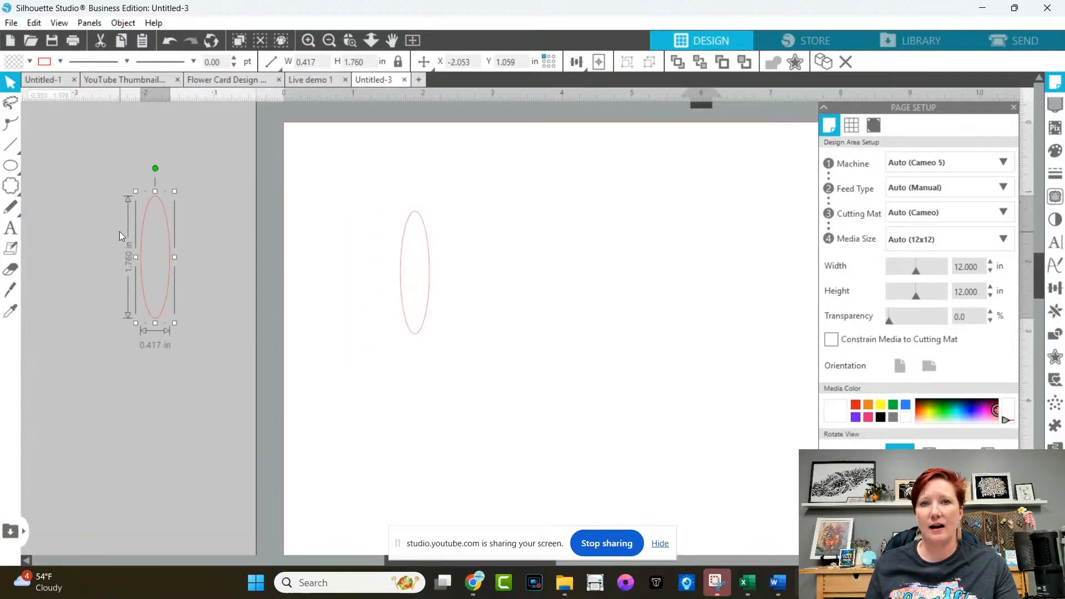
Save the new drawing to the hard drive as "Live Demo 2" in the same folder.
click(11, 22)
mouse_move(51, 151)
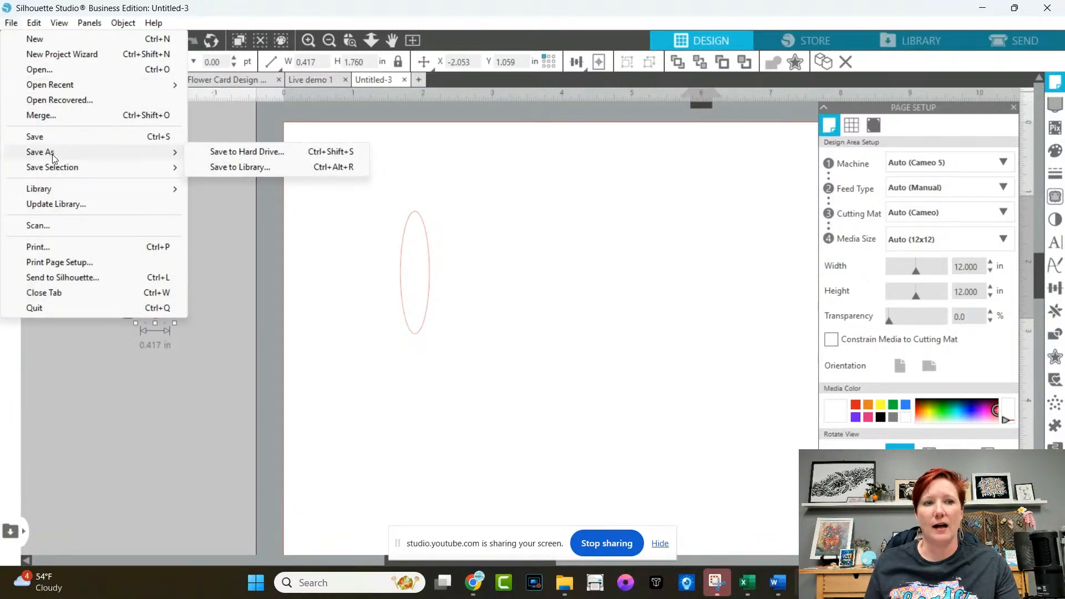
click(272, 152)
text(Li)
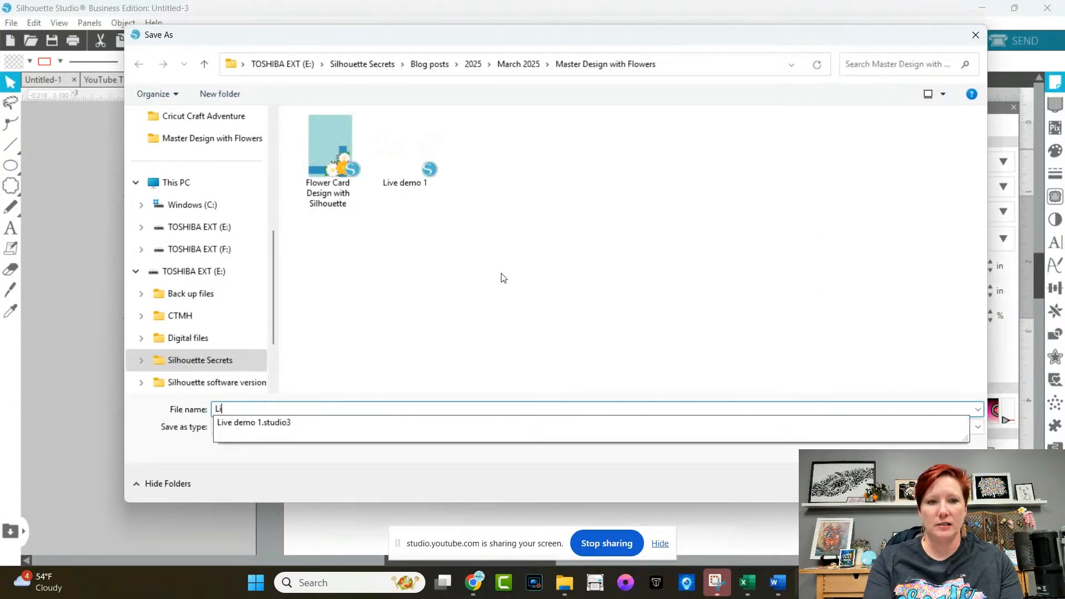
text(ve Demo 2)
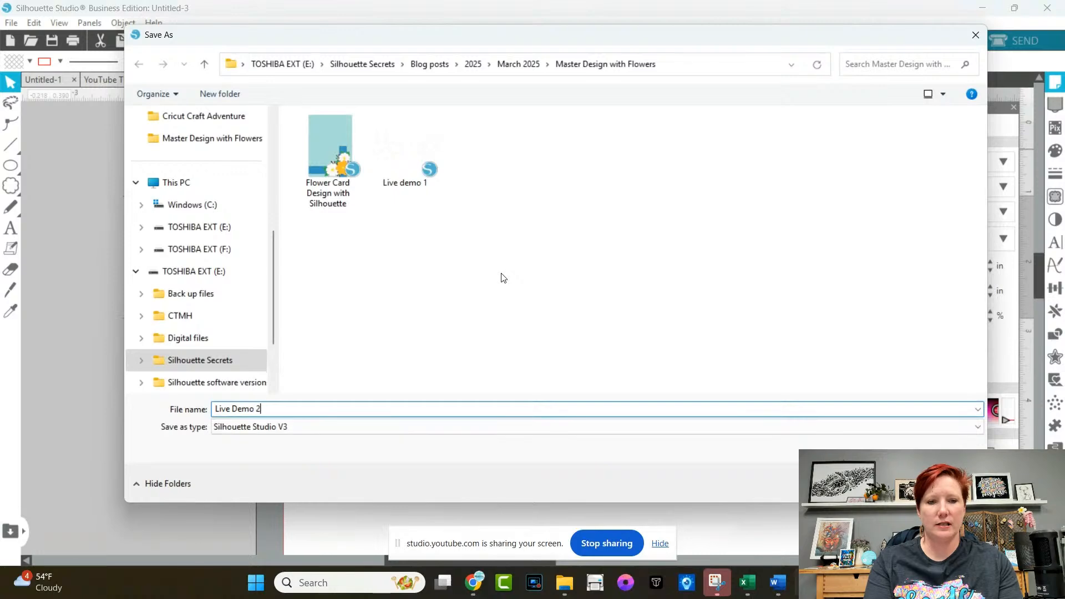
key(Return)
Draw a circle about 0.54 in in diameter at the lower end of the ellipse on the page, and select both shapes.
click(431, 283)
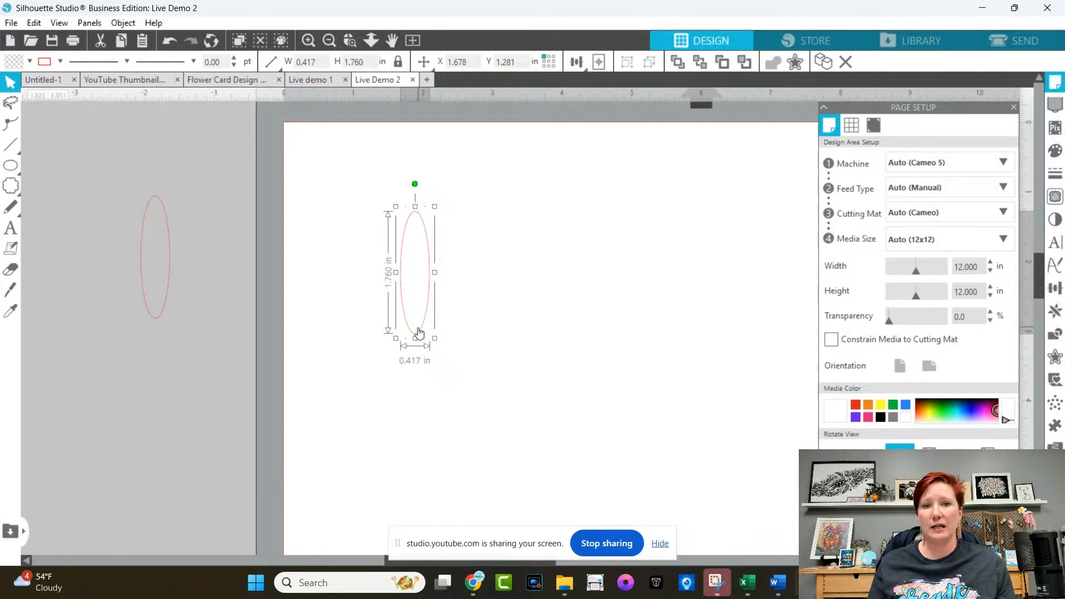
click(12, 167)
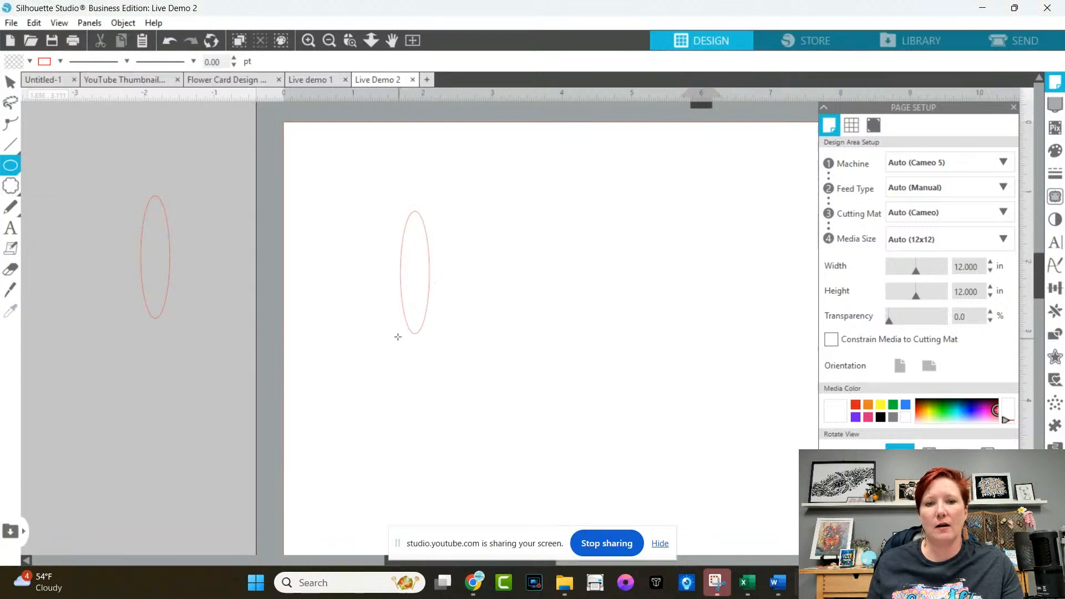
drag(398, 337, 434, 371)
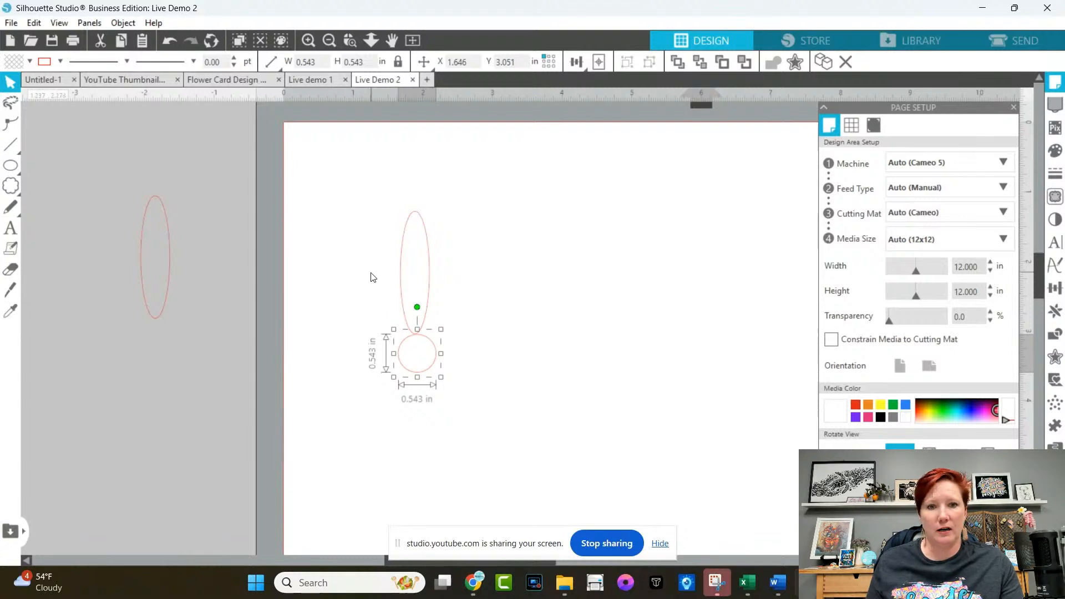
drag(367, 233, 476, 395)
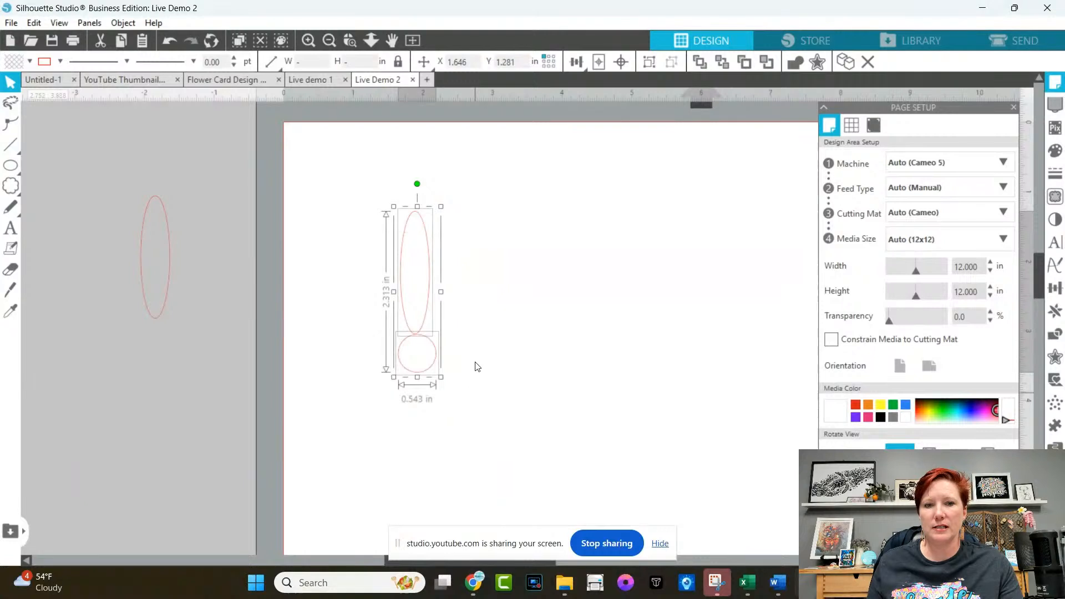
Align the narrow ellipse and the circle on the same vertical center line.
click(579, 59)
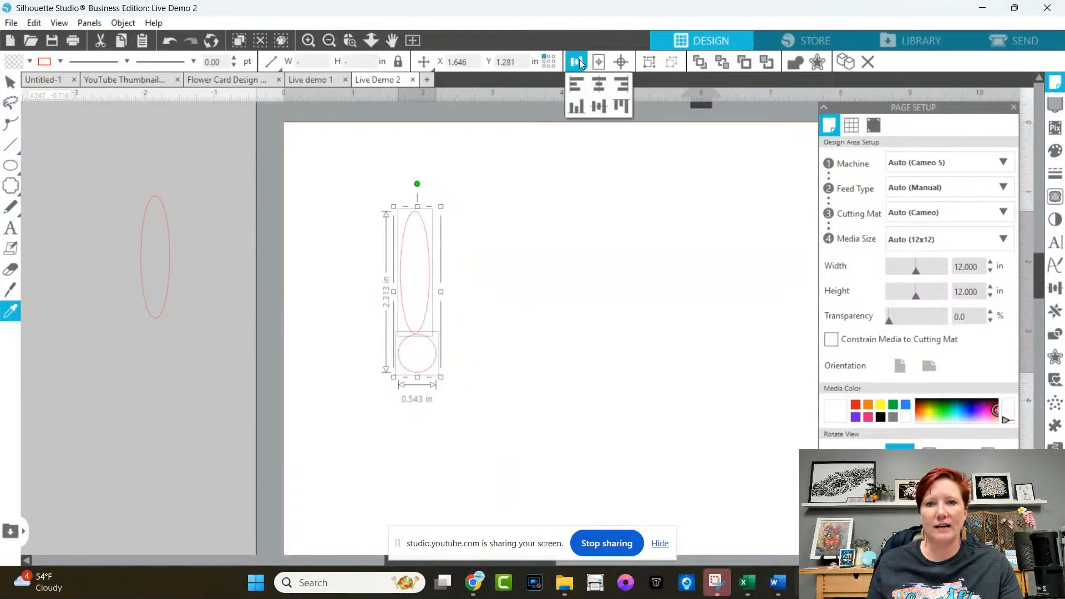
click(604, 90)
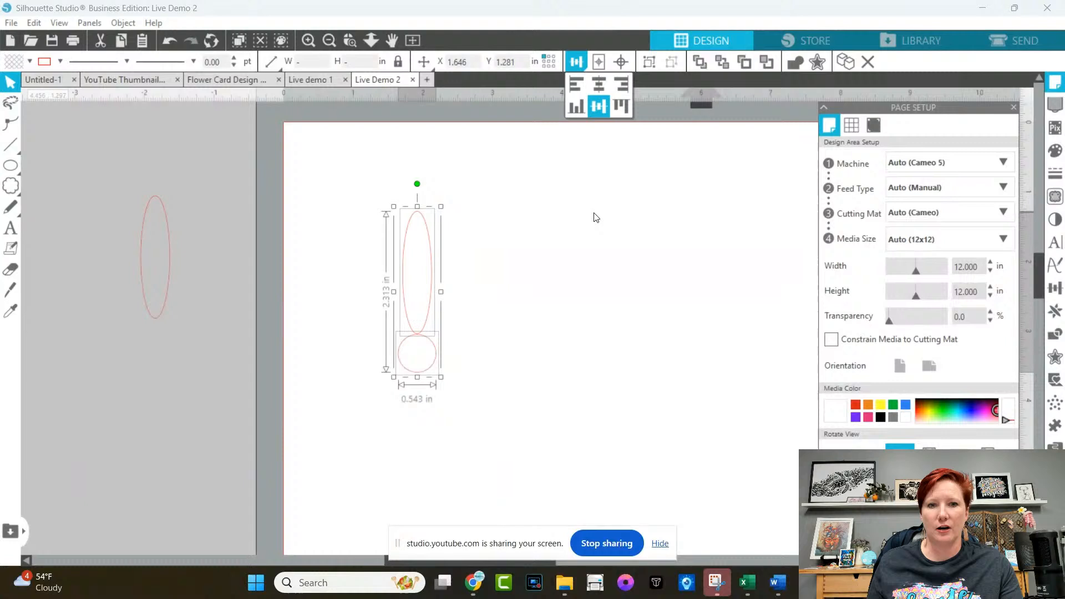
click(552, 244)
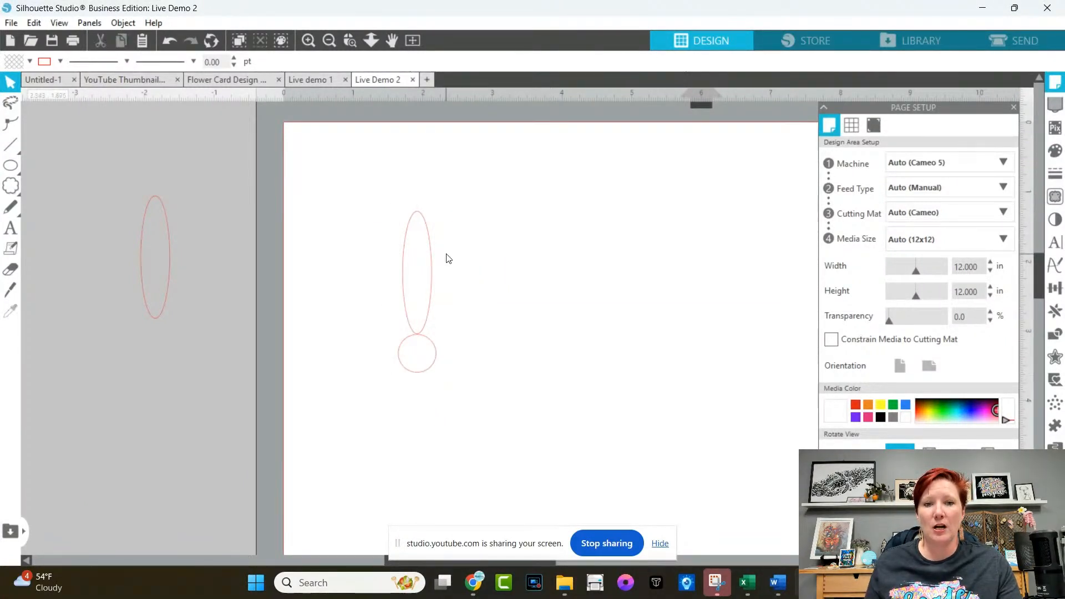
Try rotating the ellipse above the circle around its own center point, and undo the rotation.
click(428, 244)
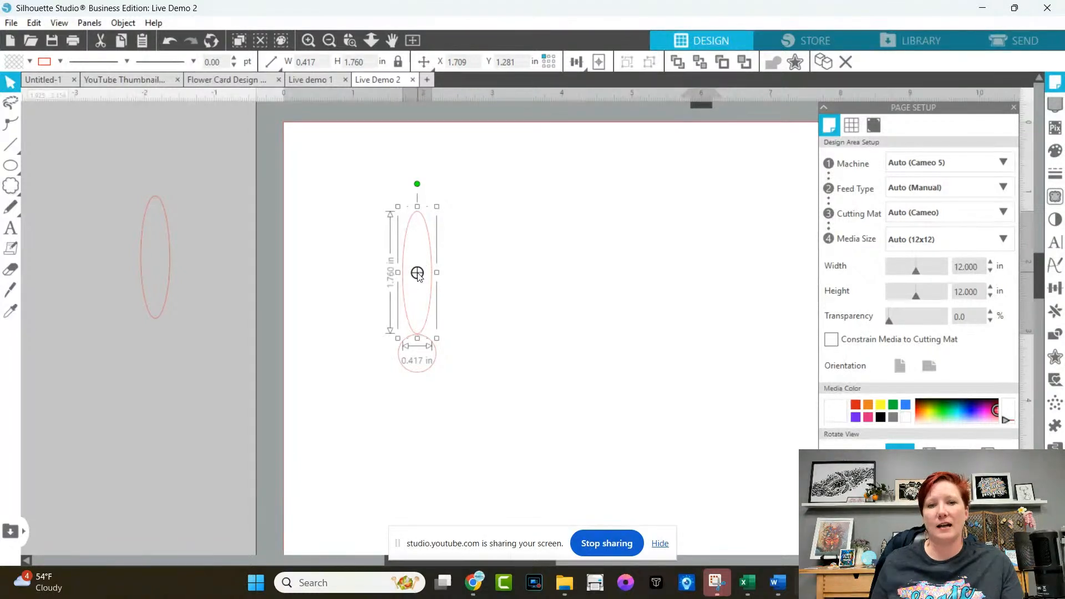
mouse_move(417, 272)
mouse_down()
mouse_move(536, 236)
mouse_move(518, 209)
mouse_move(547, 235)
mouse_move(534, 288)
mouse_move(531, 238)
mouse_move(543, 290)
mouse_move(526, 318)
mouse_move(507, 314)
mouse_move(448, 353)
mouse_move(415, 355)
mouse_move(417, 274)
mouse_up()
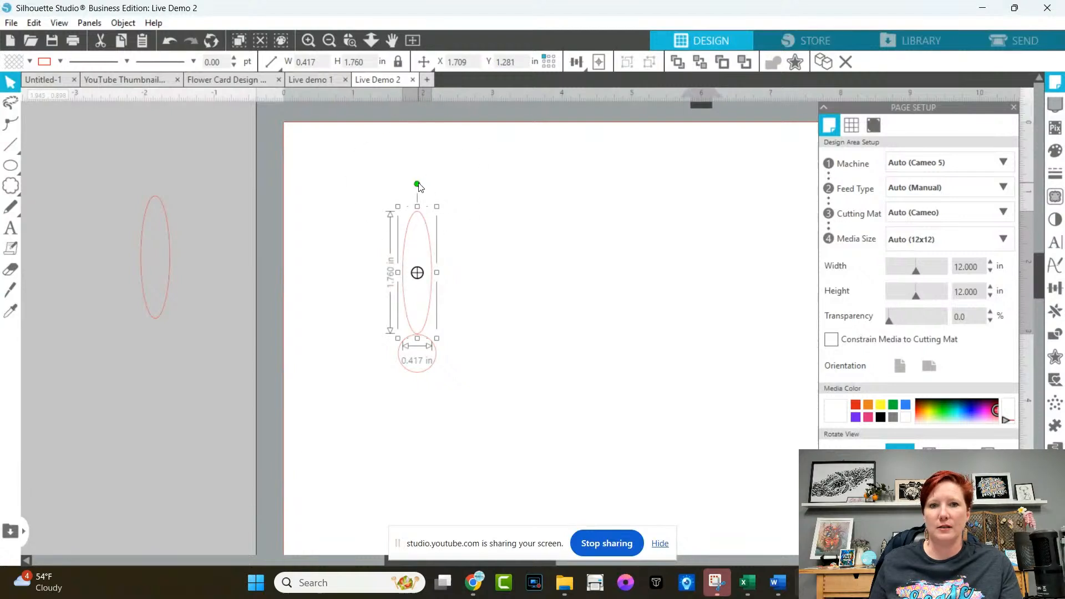
drag(419, 187, 496, 231)
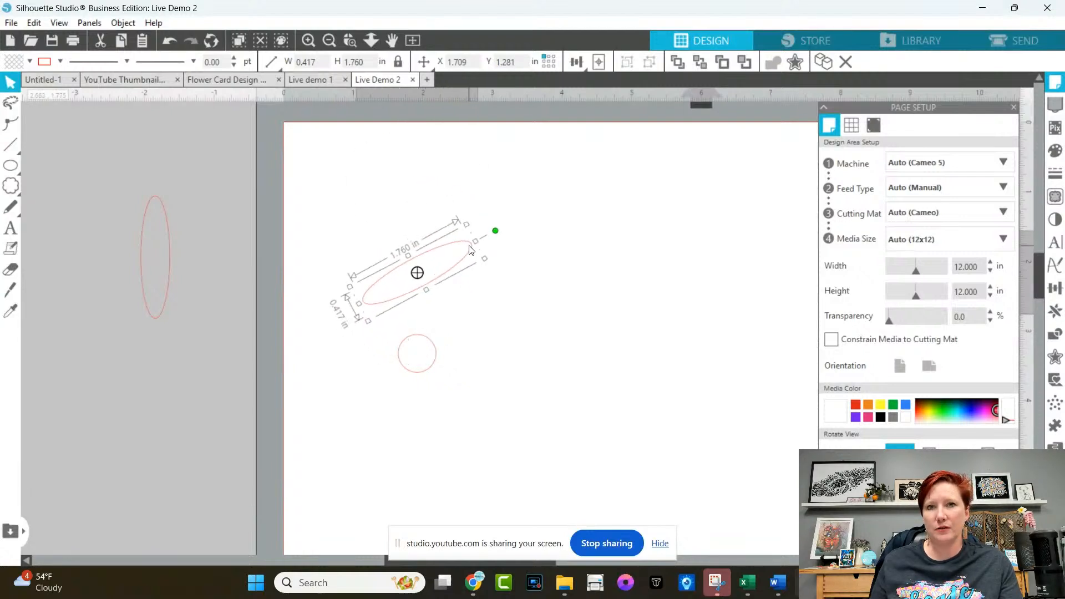
key(ctrl+z)
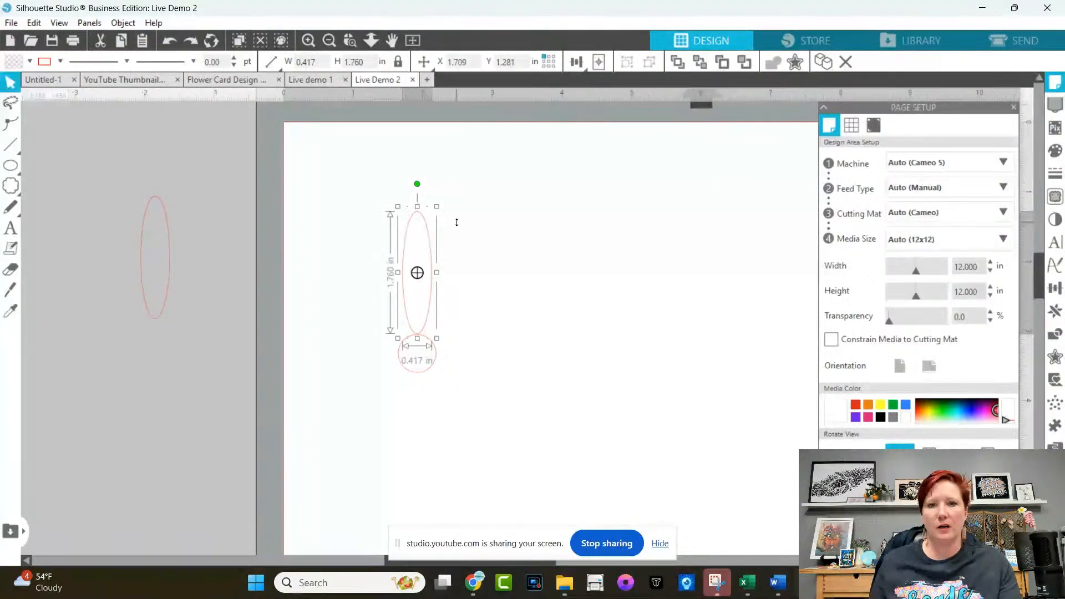
Try moving the ellipse's rotation pivot out into the empty area beside it and rotating around it, and undo both changes.
drag(418, 273, 527, 261)
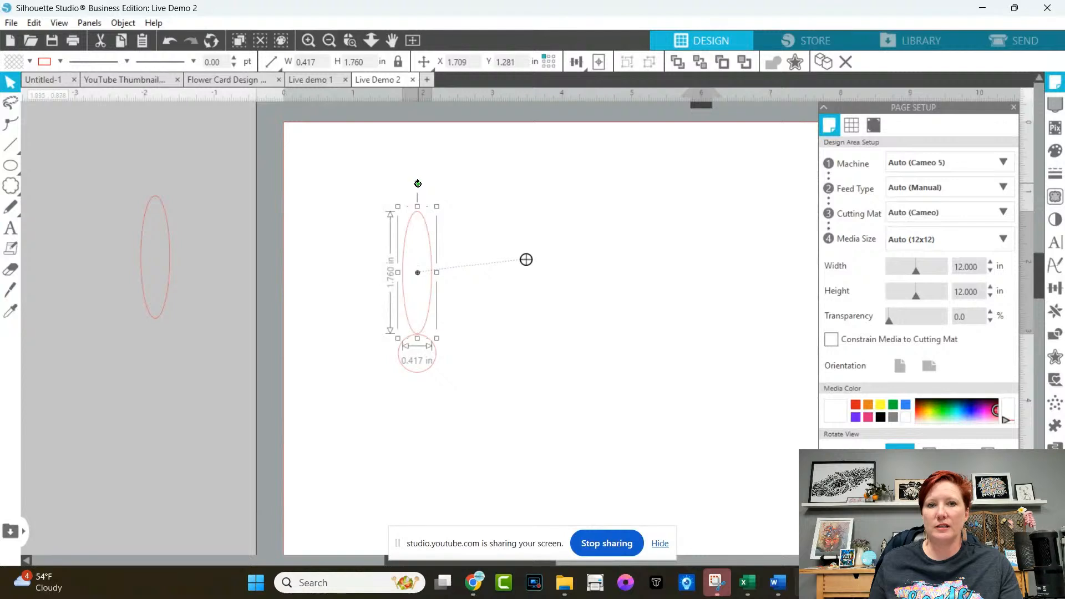
mouse_move(416, 184)
mouse_down()
mouse_move(422, 251)
mouse_move(454, 278)
mouse_move(516, 292)
mouse_move(537, 254)
mouse_move(500, 244)
mouse_move(504, 231)
mouse_move(551, 228)
mouse_move(586, 266)
mouse_move(571, 309)
mouse_move(477, 385)
mouse_move(386, 330)
mouse_move(393, 311)
mouse_up()
key(ctrl+z)
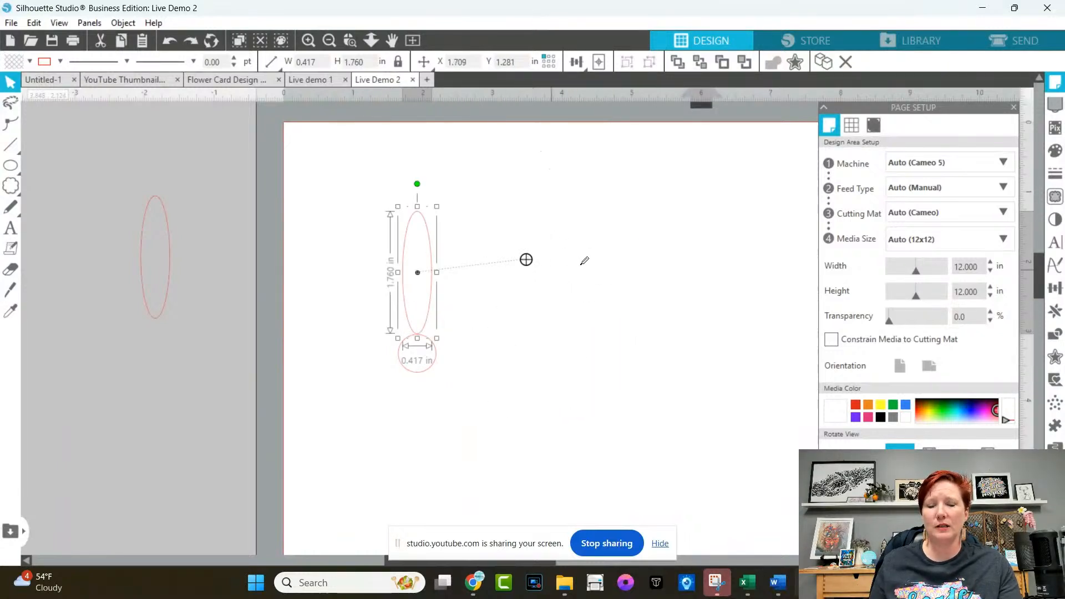
key(ctrl+z)
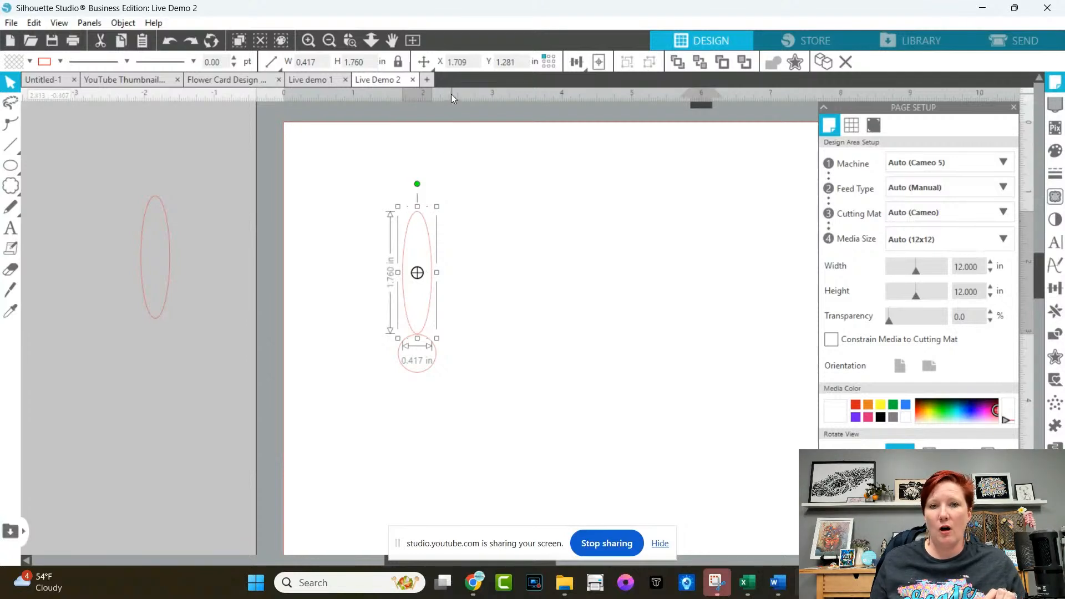
Add a horizontal guide at about Y 3.31 in and a vertical guide at about X 1.94 in, crossing at the circle's center.
drag(457, 93, 459, 359)
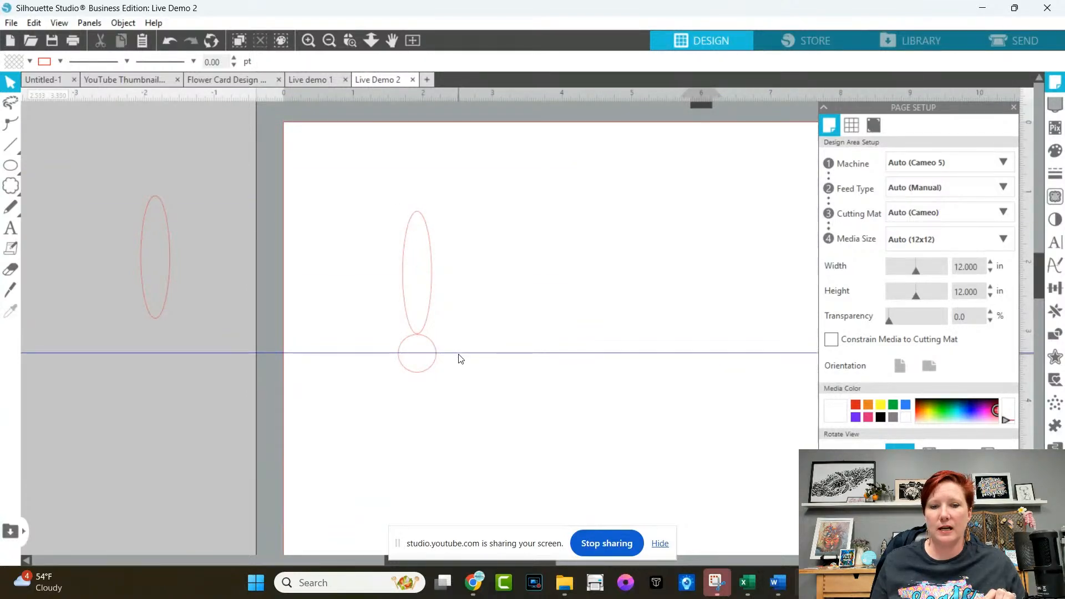
click(434, 365)
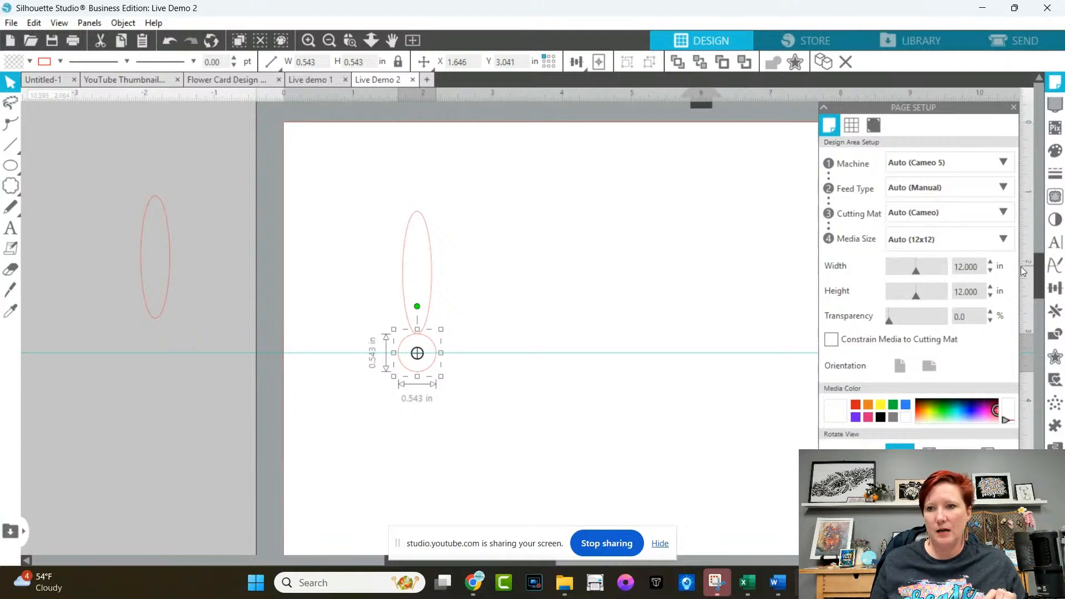
drag(1028, 277, 419, 332)
click(426, 369)
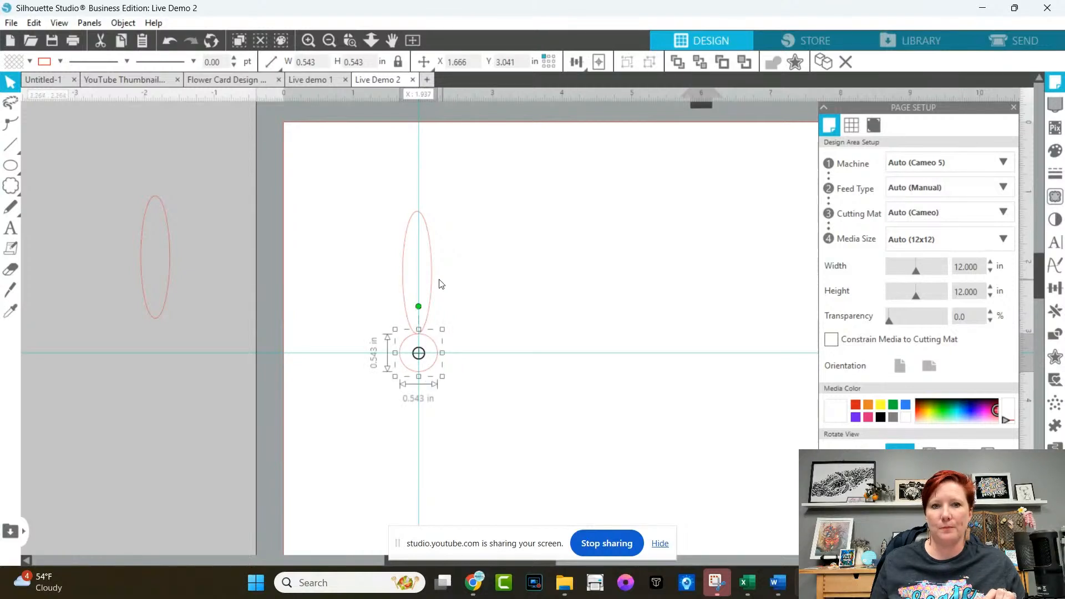
Center the ellipse horizontally over the circle and move the ellipse's rotation pivot to the guides' crossing at the circle's center.
shift+click(403, 266)
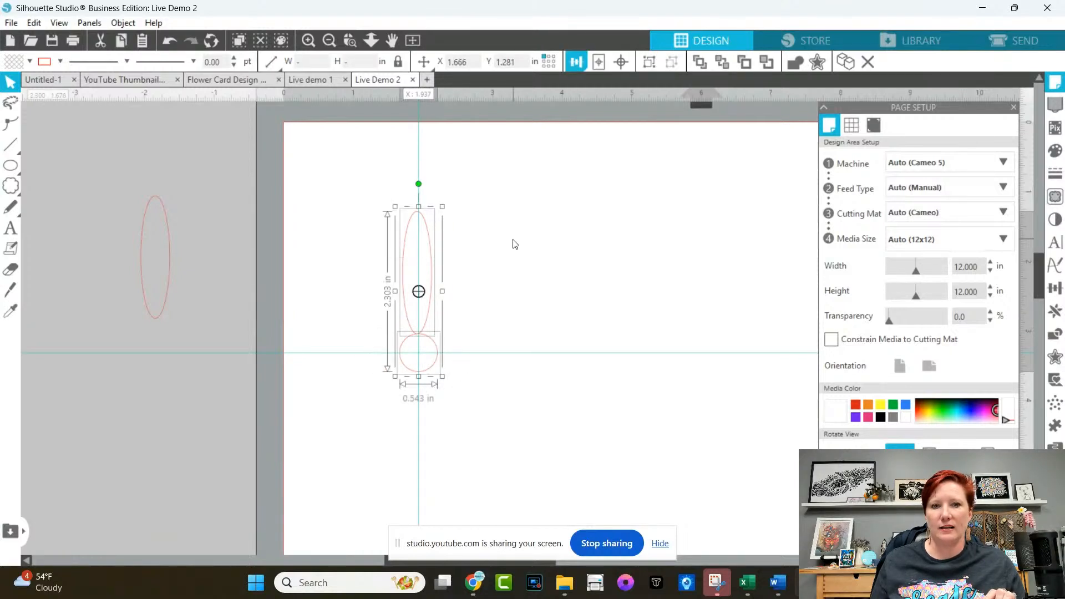
click(577, 62)
click(601, 83)
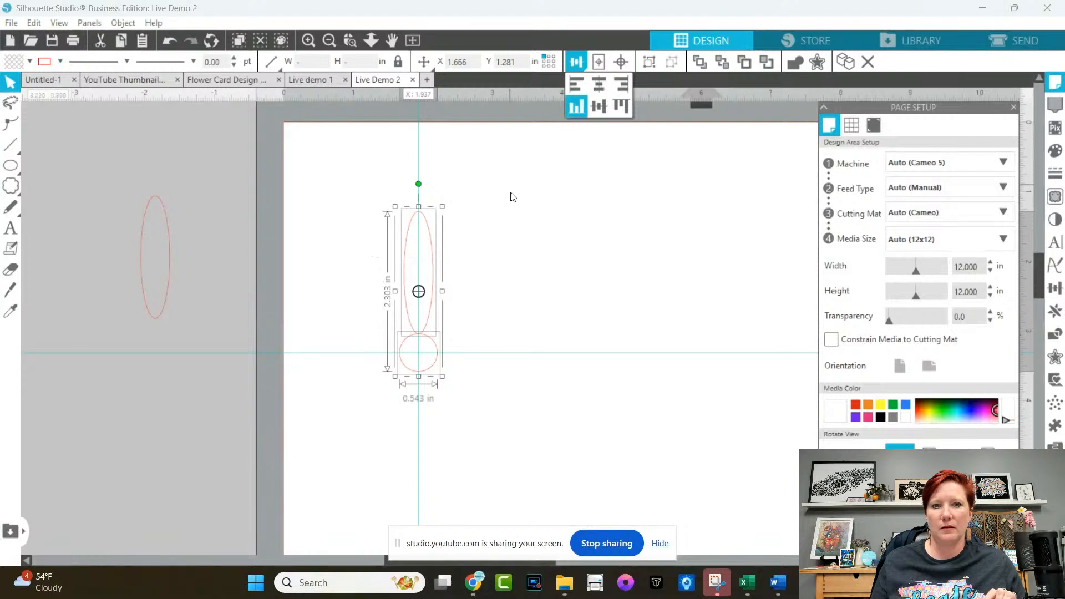
click(514, 208)
click(419, 272)
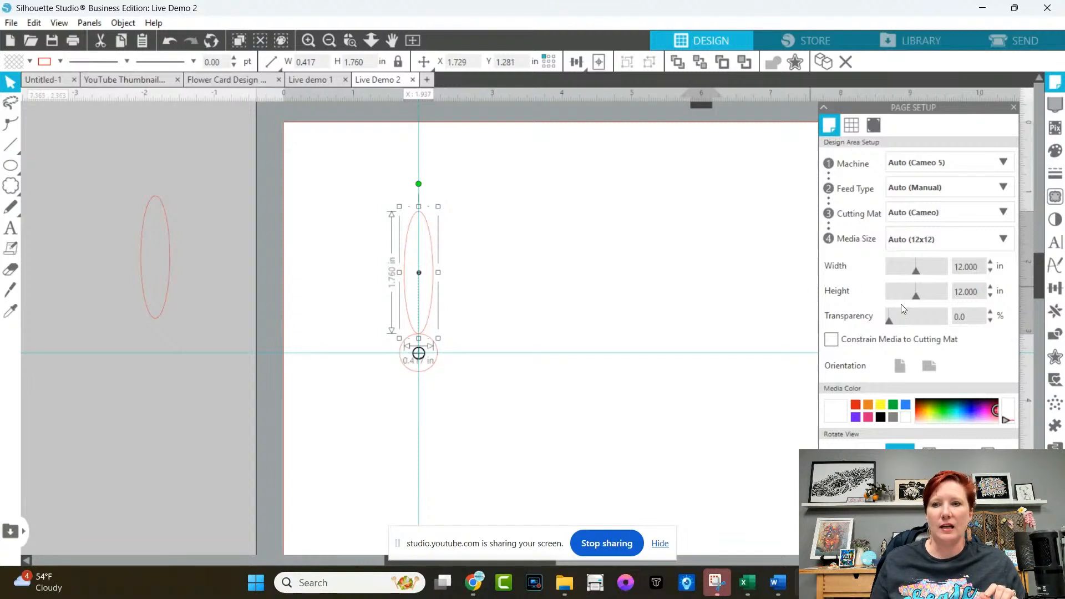
Make two rotated copies of the ellipse around the circle for a three-petal flower, and delete both guide lines.
click(1055, 312)
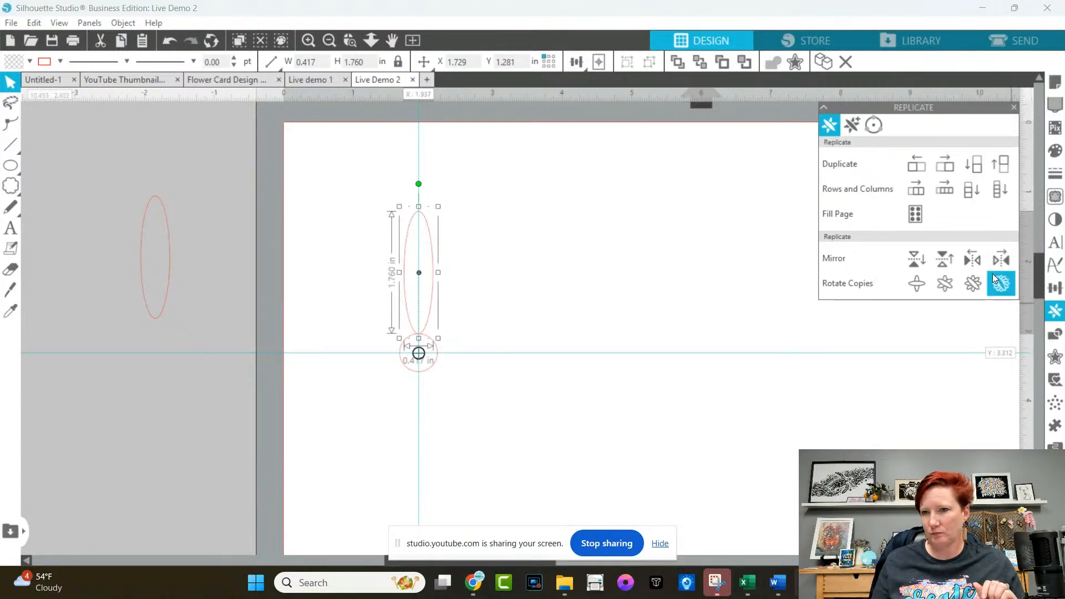
click(947, 283)
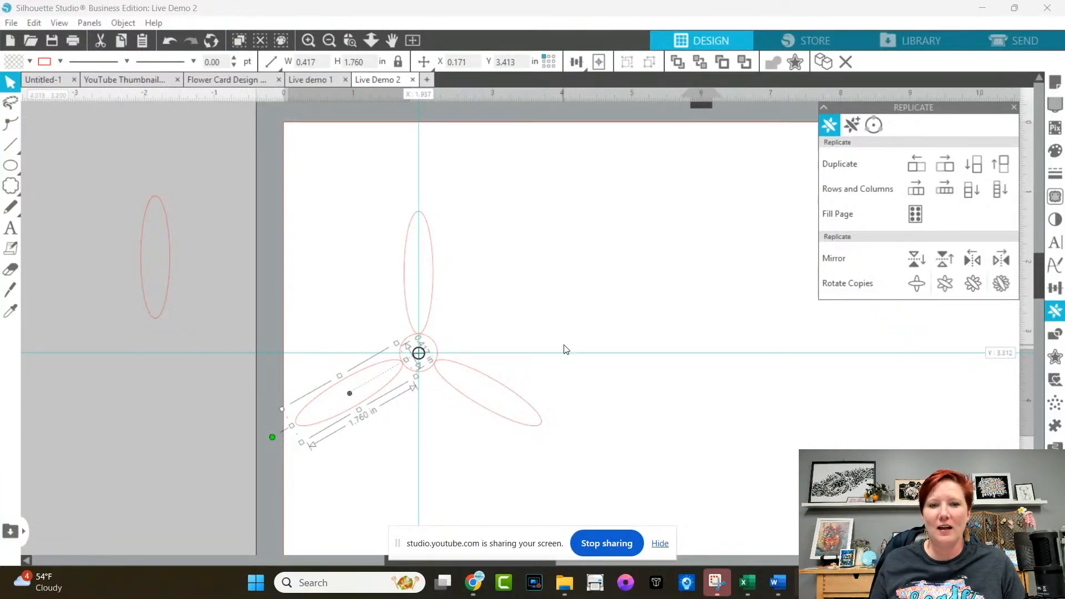
click(224, 352)
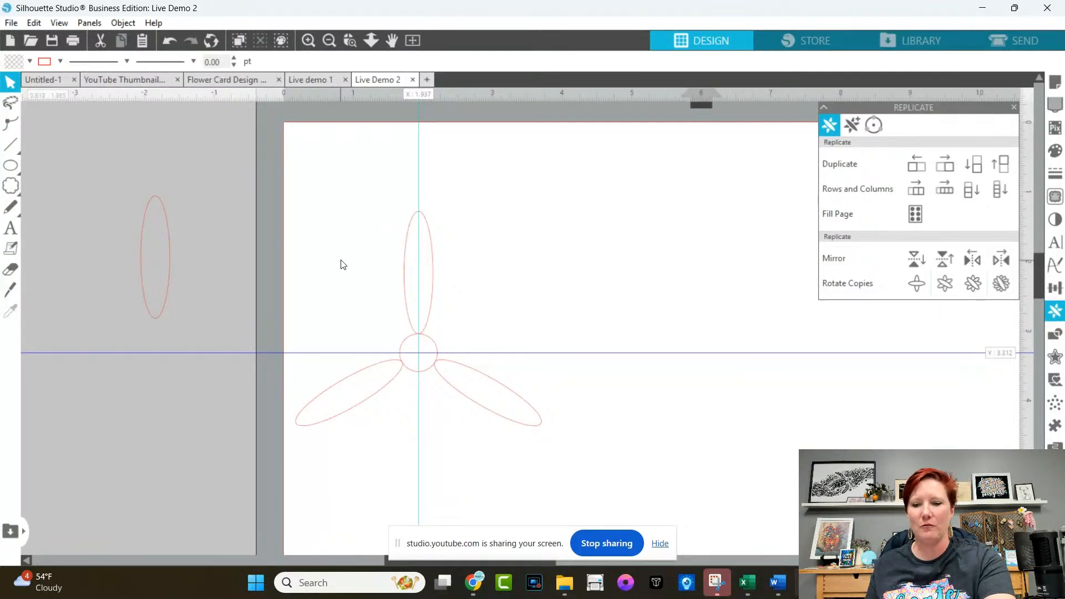
key(Delete)
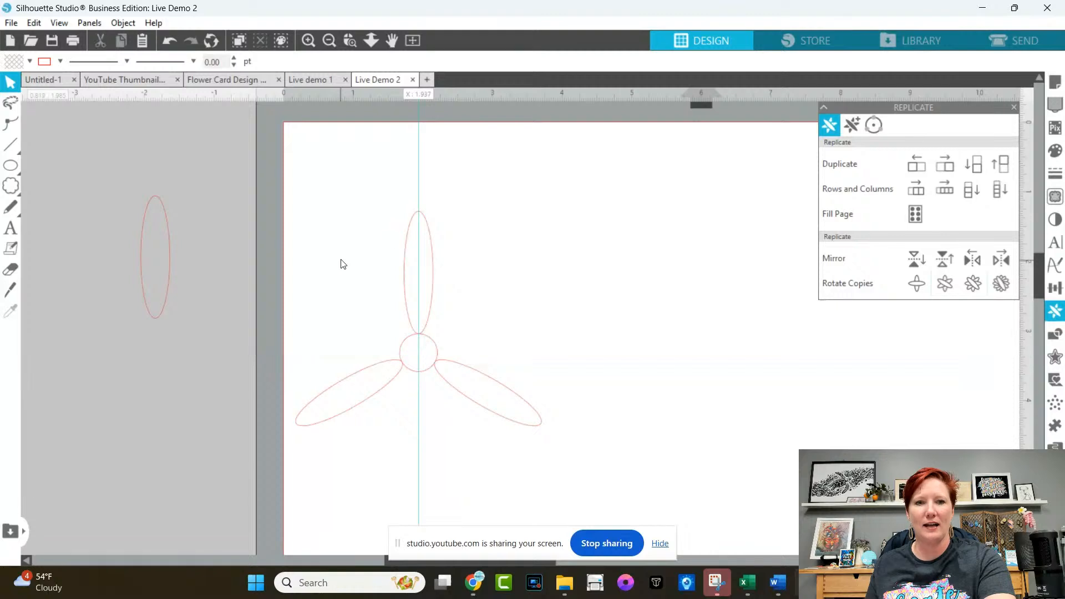
click(417, 148)
key(Delete)
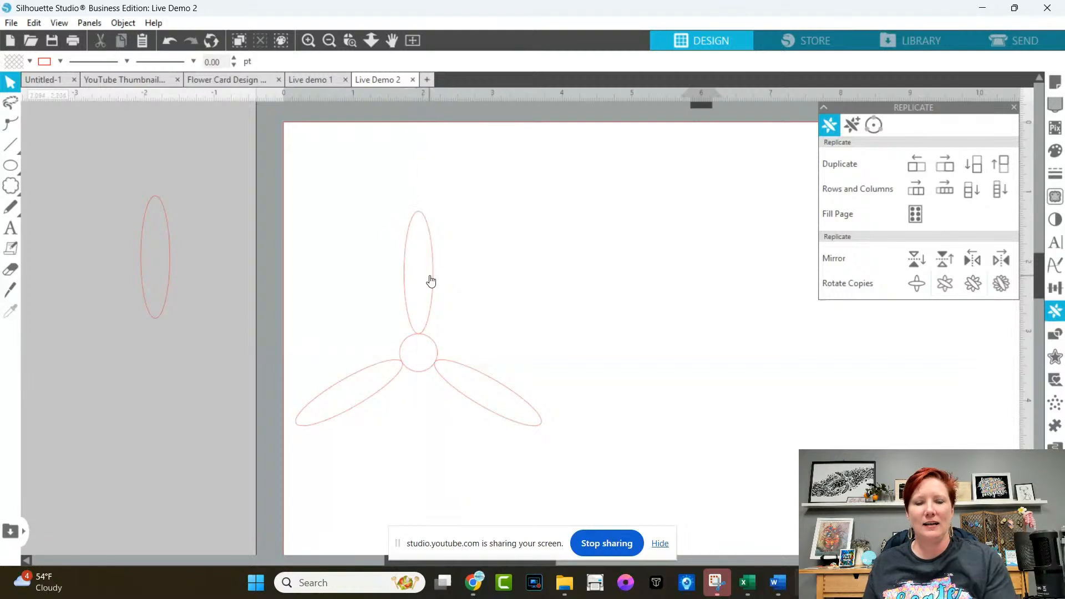
Undo the removal of the guide lines and the two rotated petal copies.
click(427, 329)
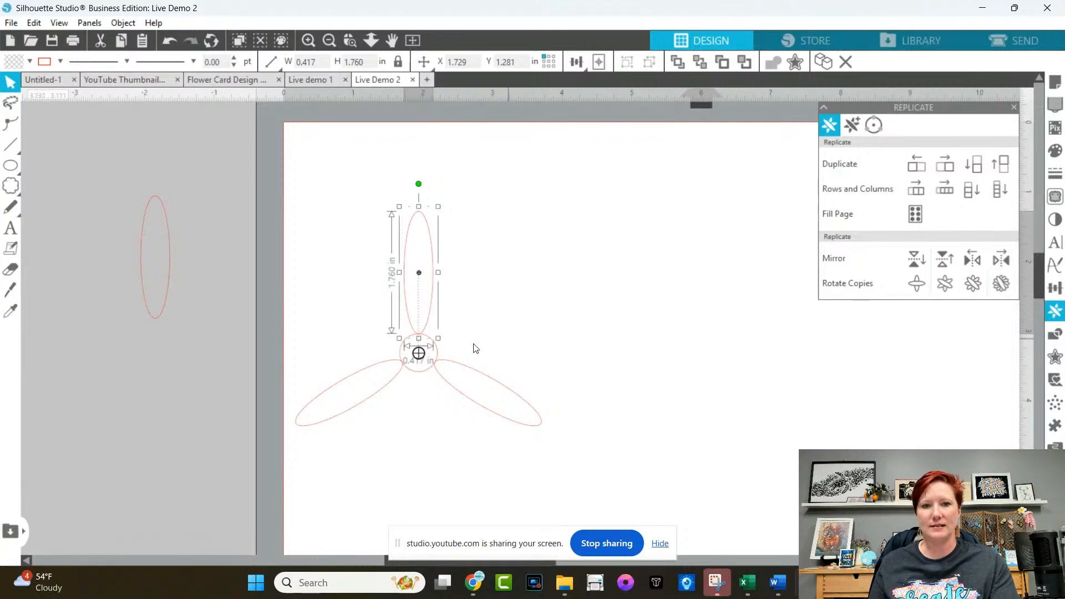
key(i)
key(ctrl+z)
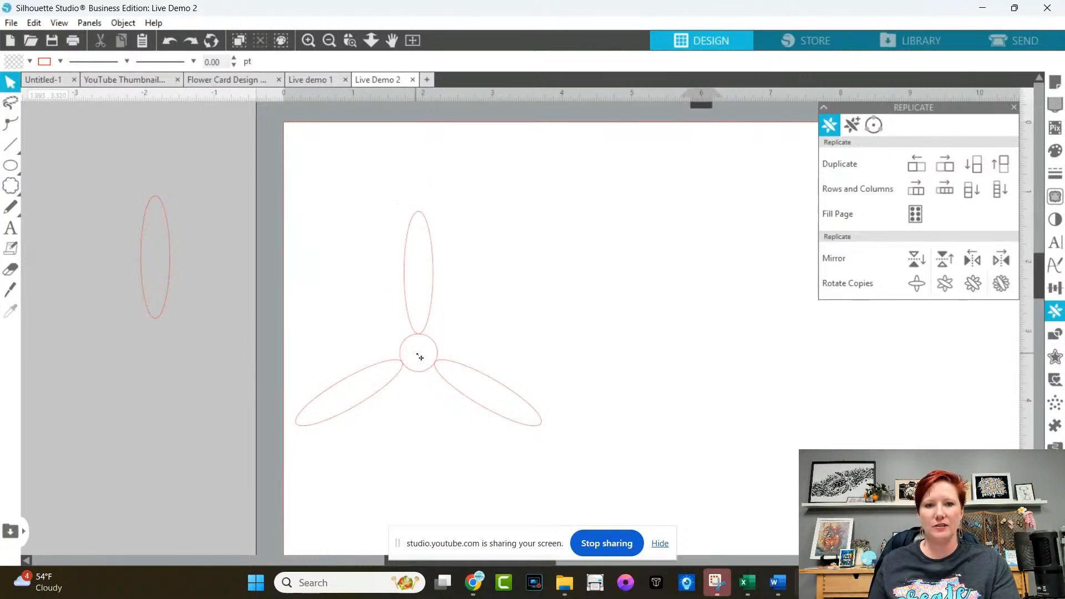
key(ctrl+z)
key(ctrl+z)
key(ctrl+z)
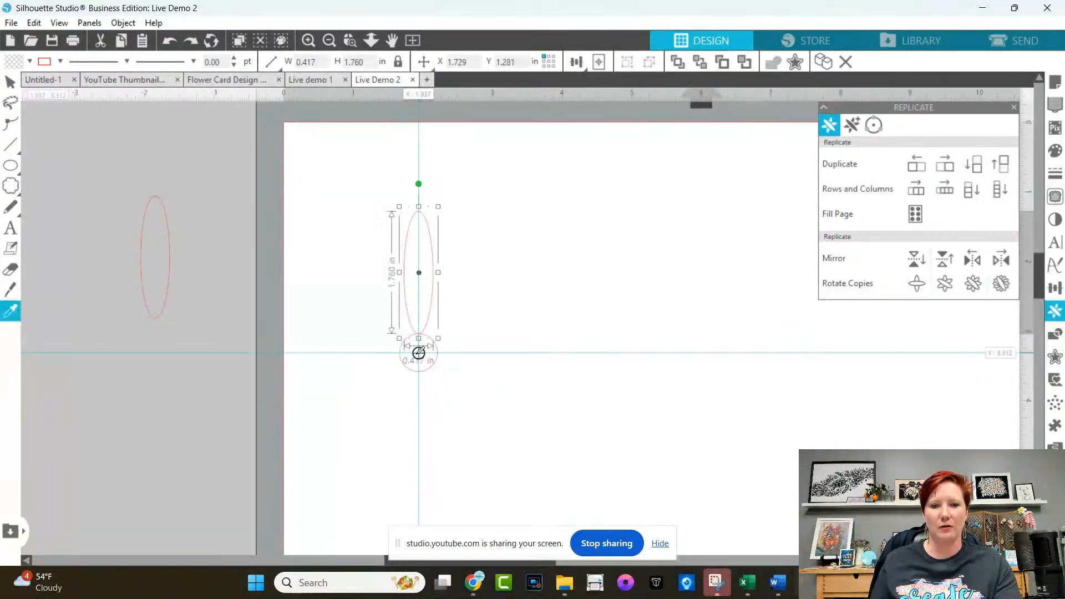
Delete the horizontal and the vertical guide line crossing at the circle's center.
click(240, 353)
key(Delete)
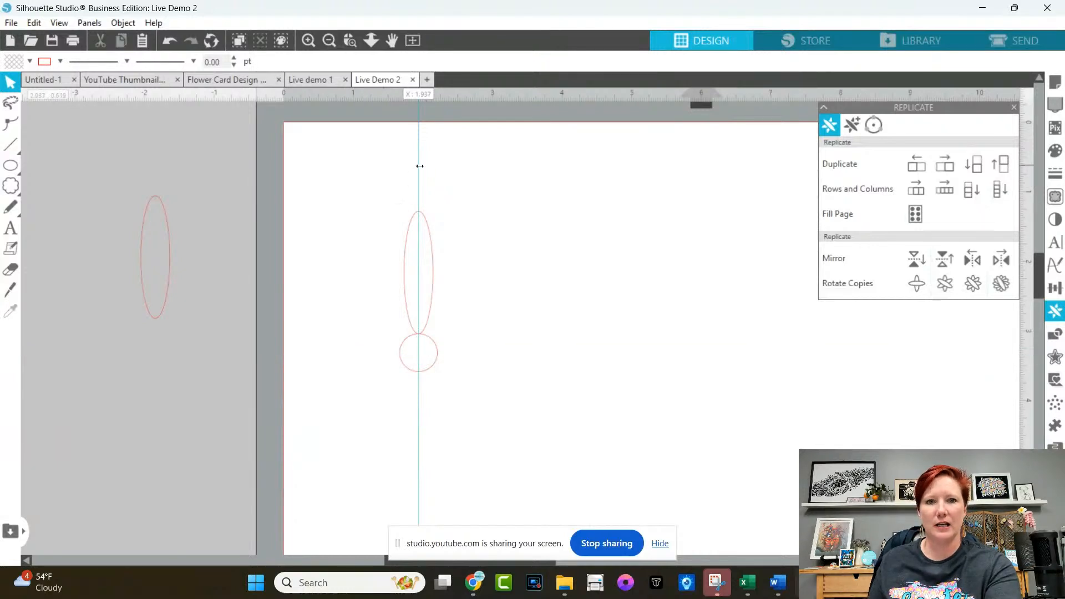
click(419, 167)
key(Delete)
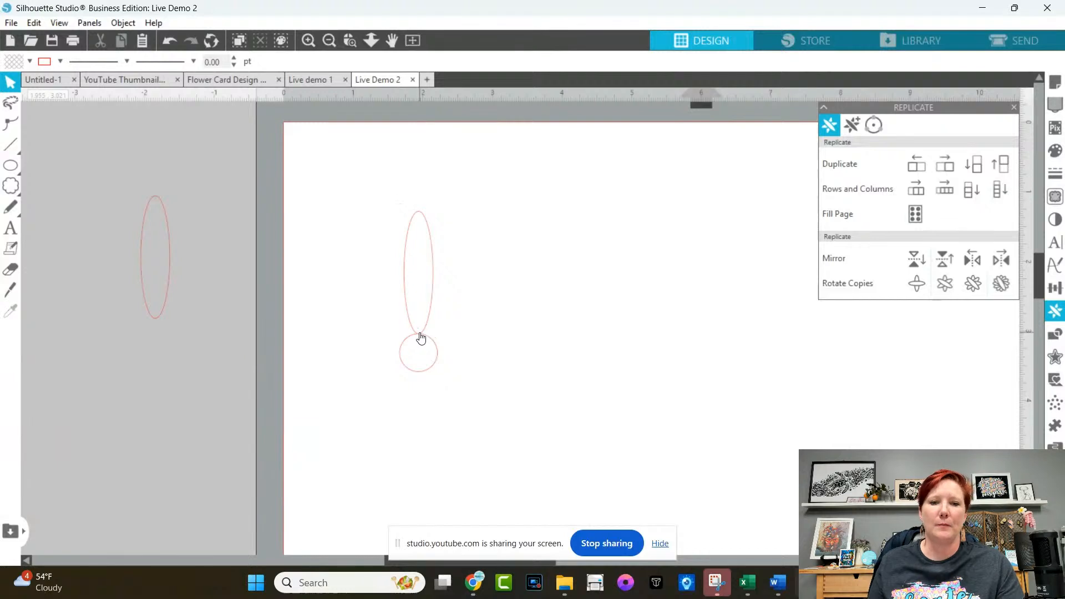
Try three rotated copies of the ellipse around the circle for a four-petal flower, and undo the copies.
click(433, 308)
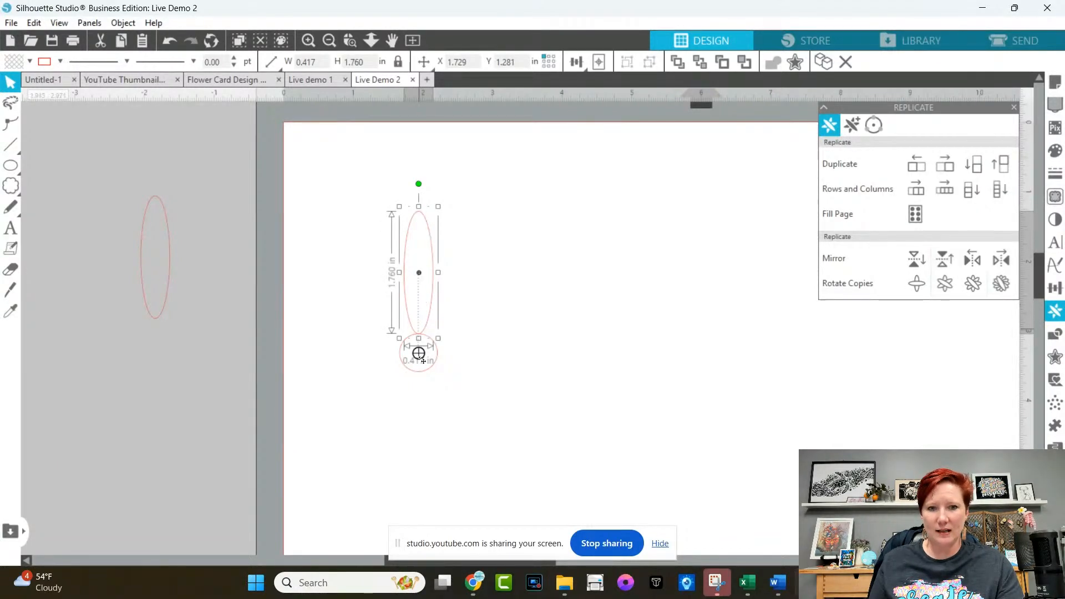
key(ctrl)
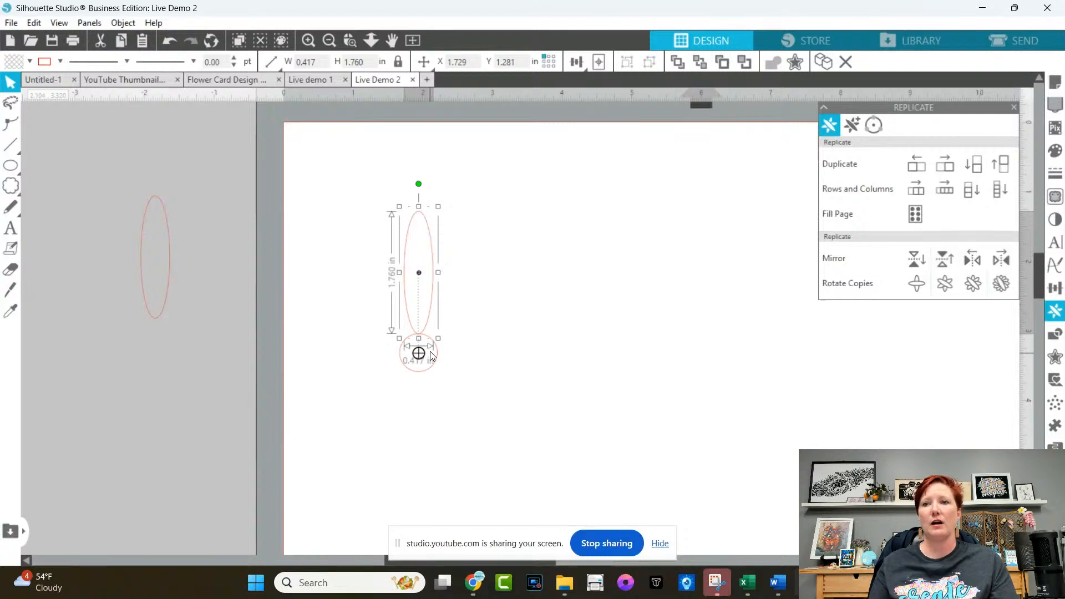
click(973, 284)
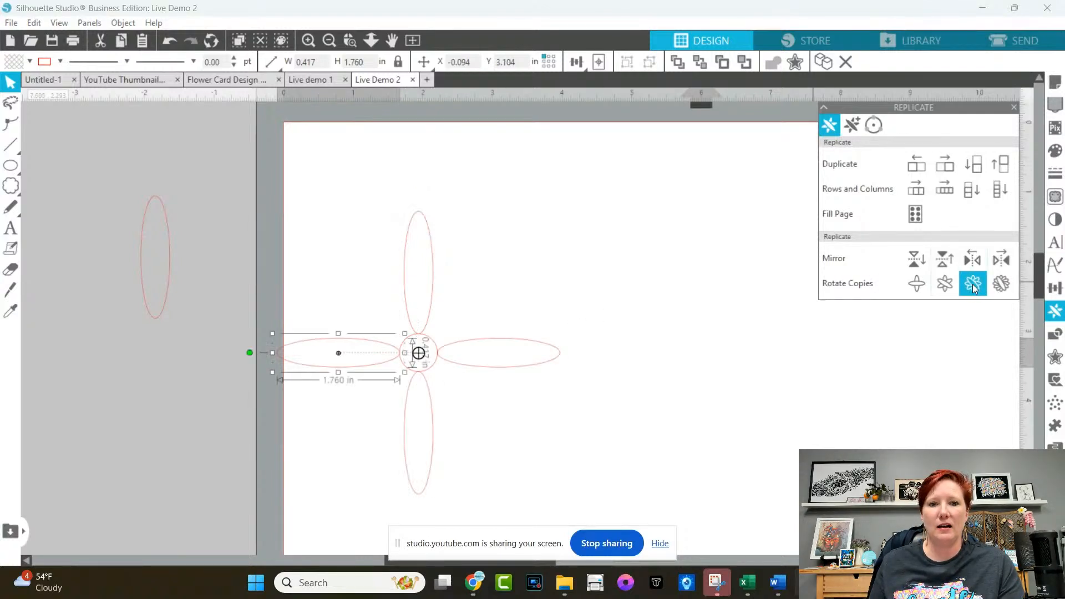
key(i)
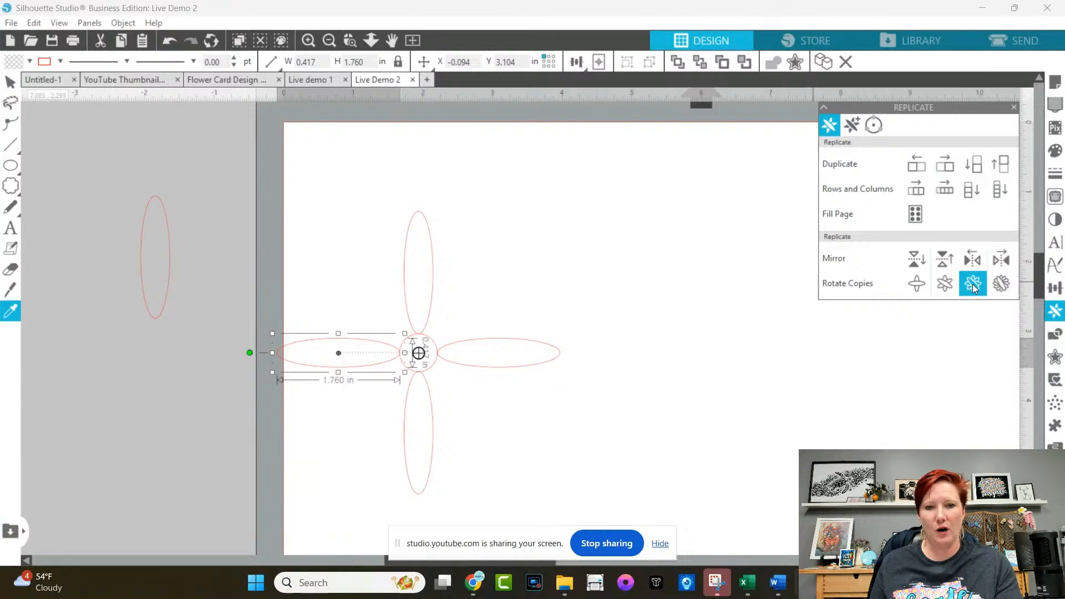
key(ctrl+z)
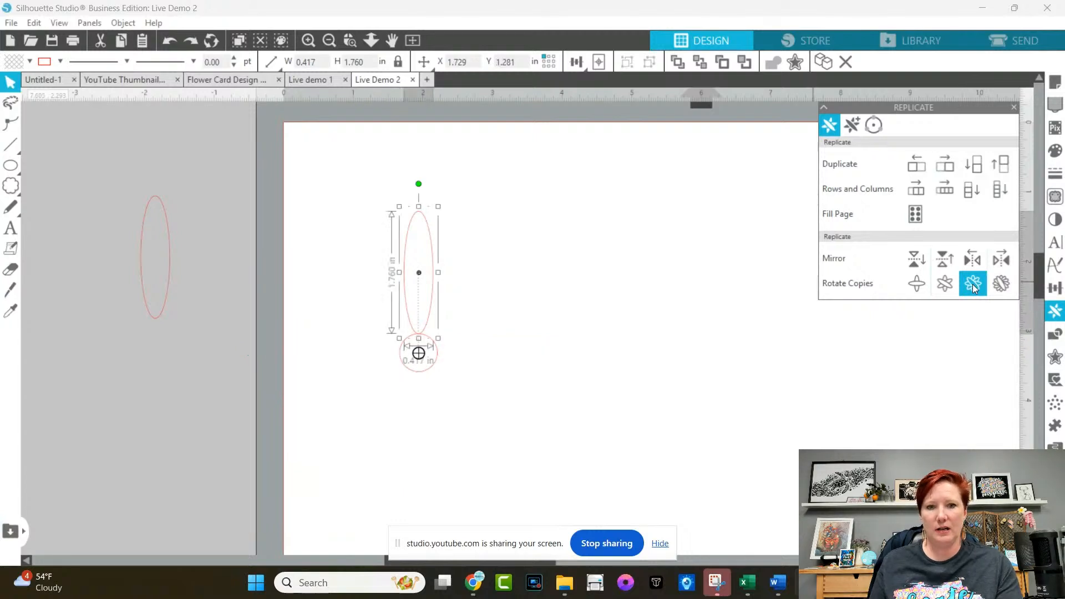
Try five rotated copies of the ellipse around the circle for a six-petal flower, and undo the copies.
click(1003, 284)
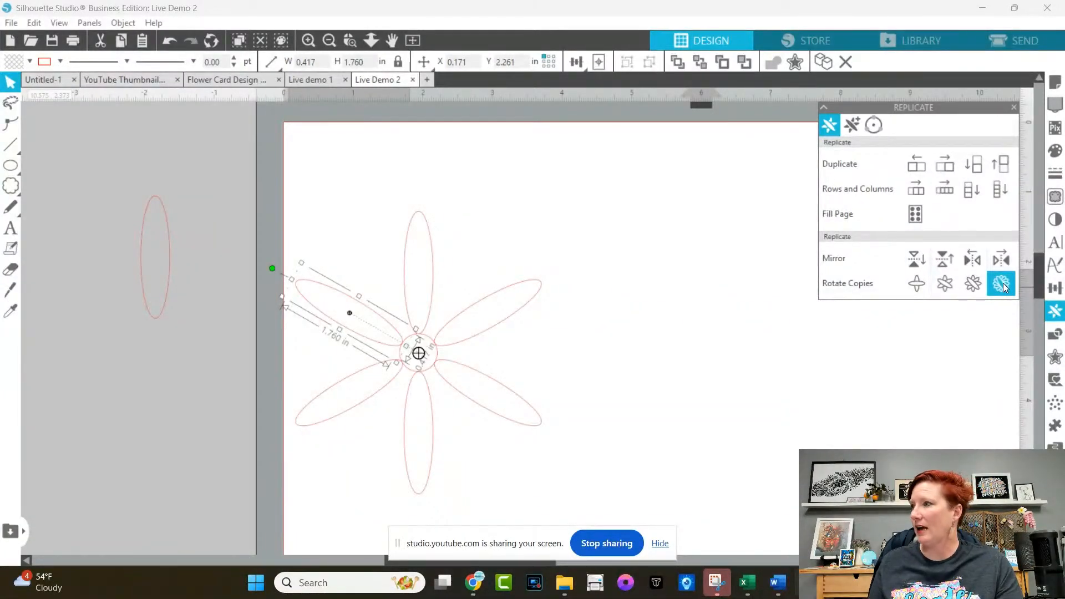
click(537, 352)
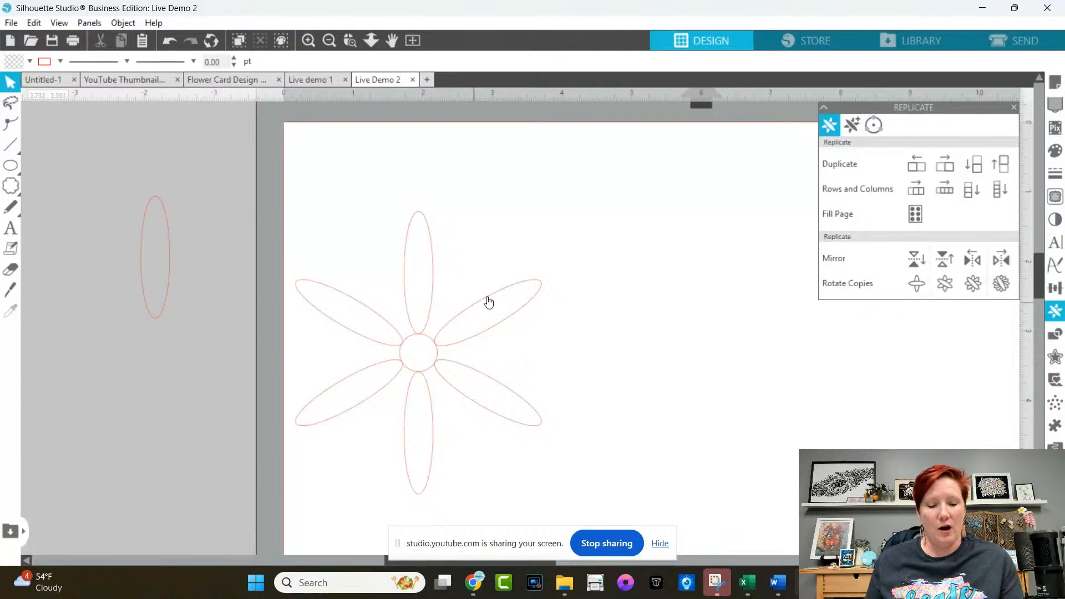
key(ctrl+z)
key(ctrl+z)
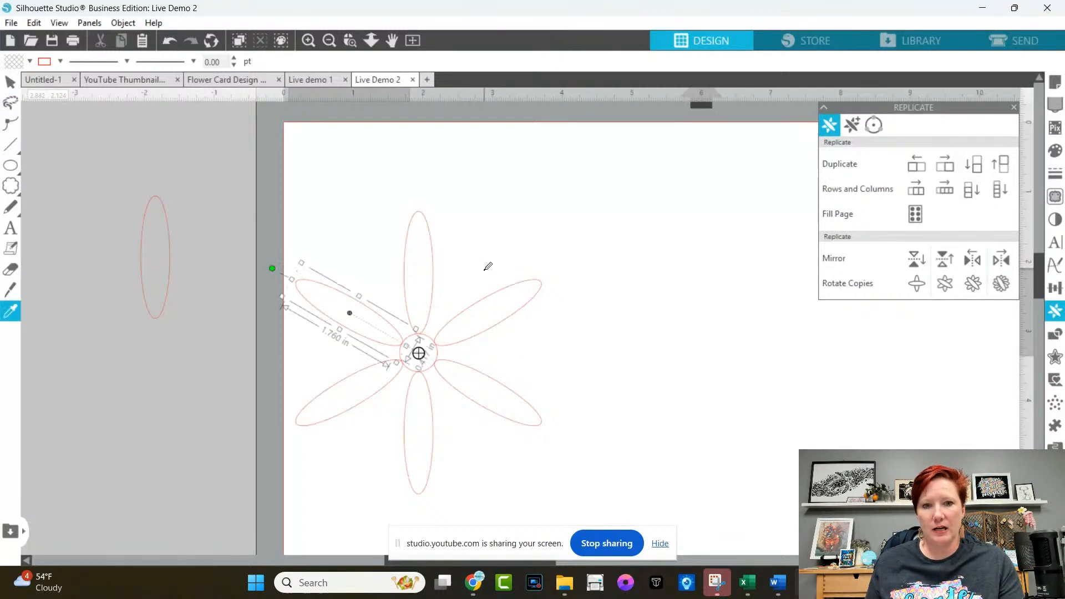
Try nine copies of the ellipse around the circle, each rotated by 29°.
click(851, 126)
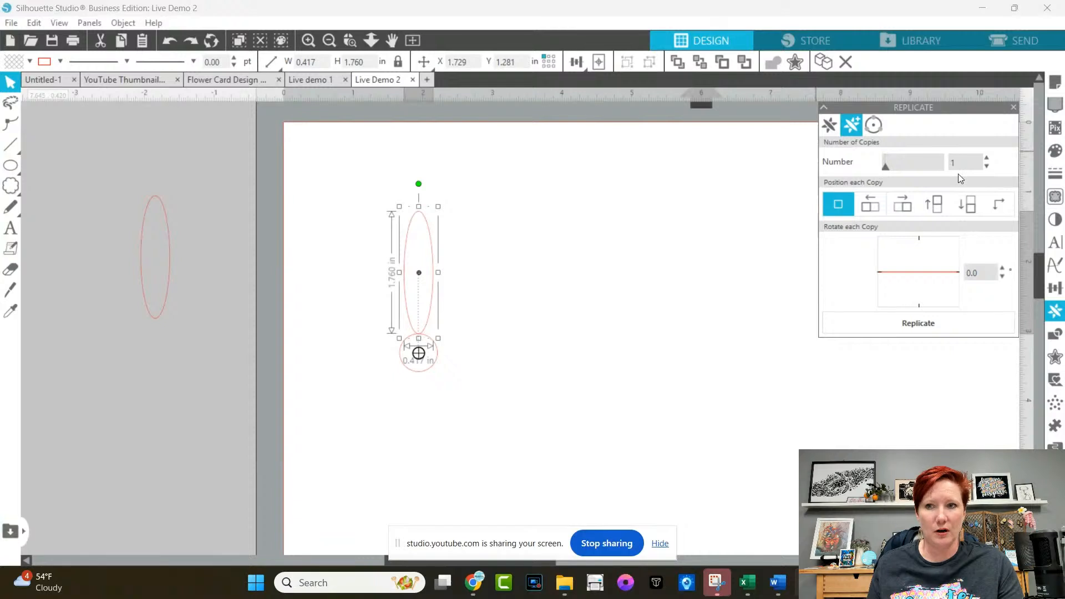
drag(886, 168, 901, 167)
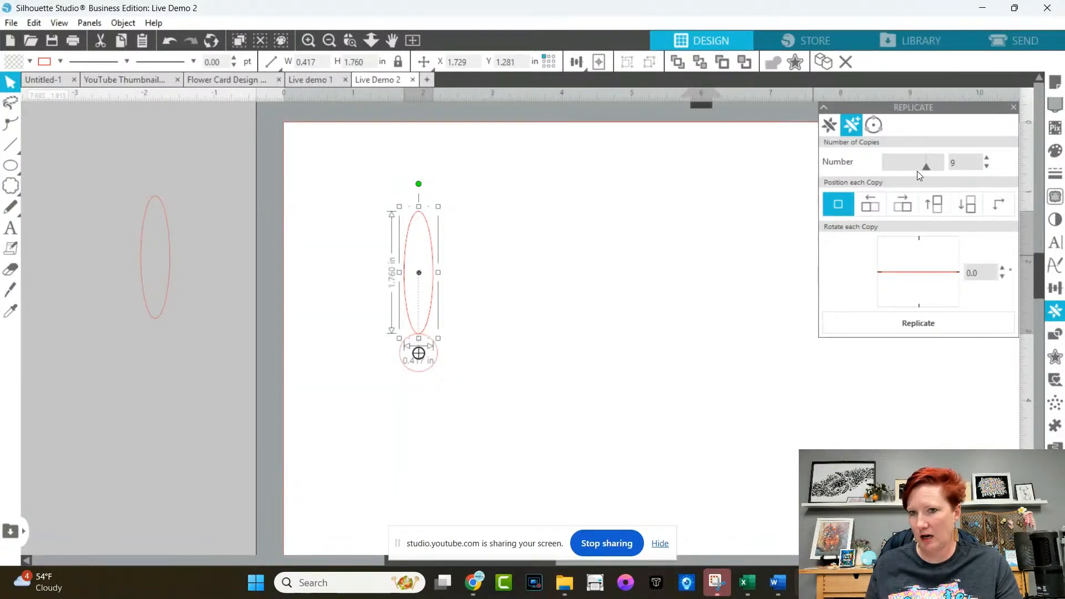
drag(924, 167, 891, 171)
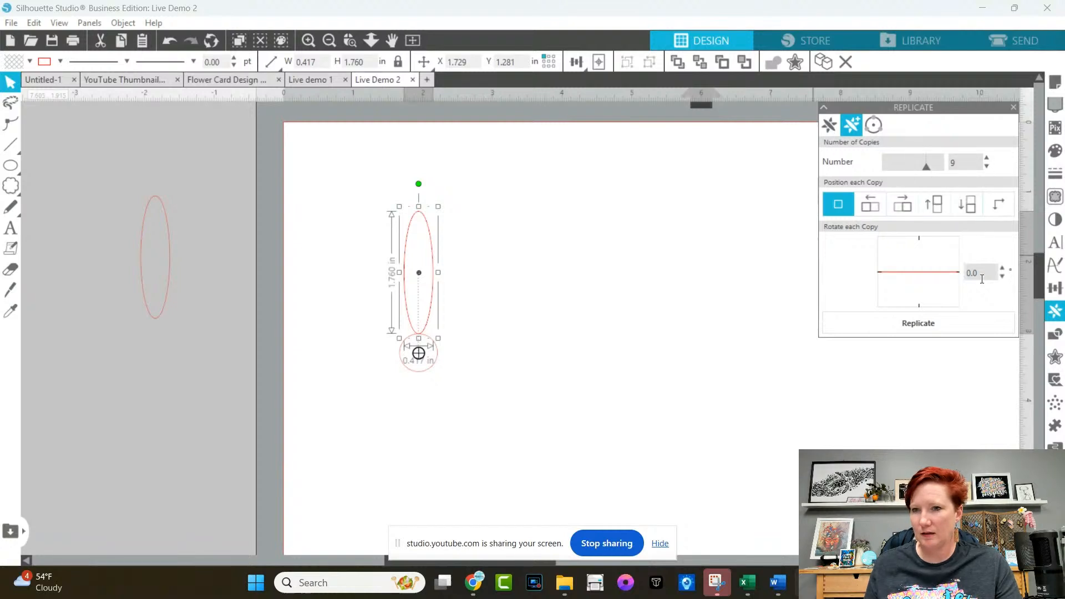
drag(983, 274, 952, 283)
drag(951, 293, 951, 293)
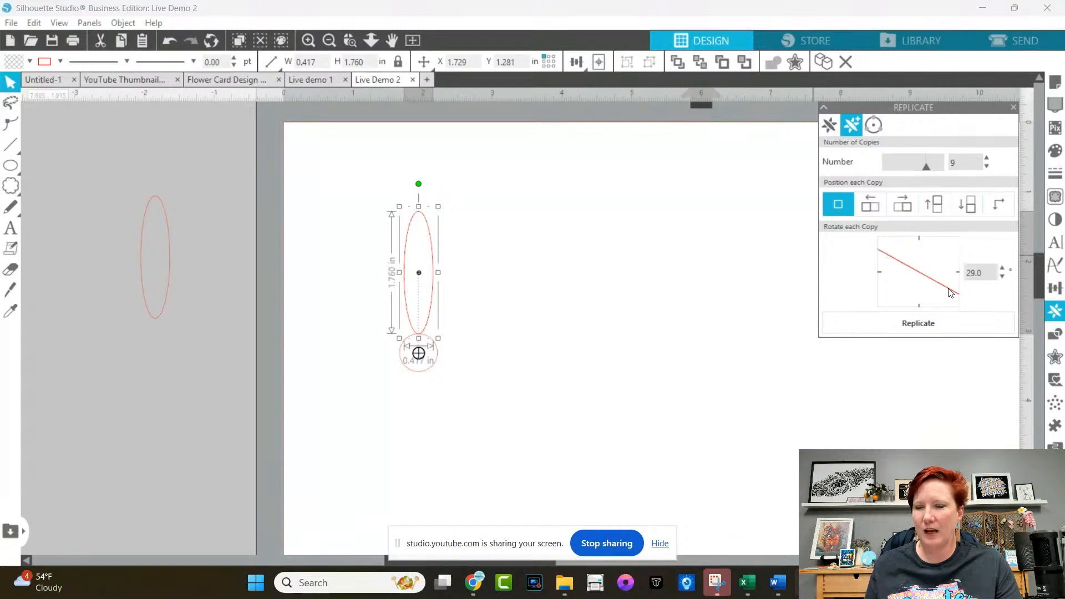
click(929, 321)
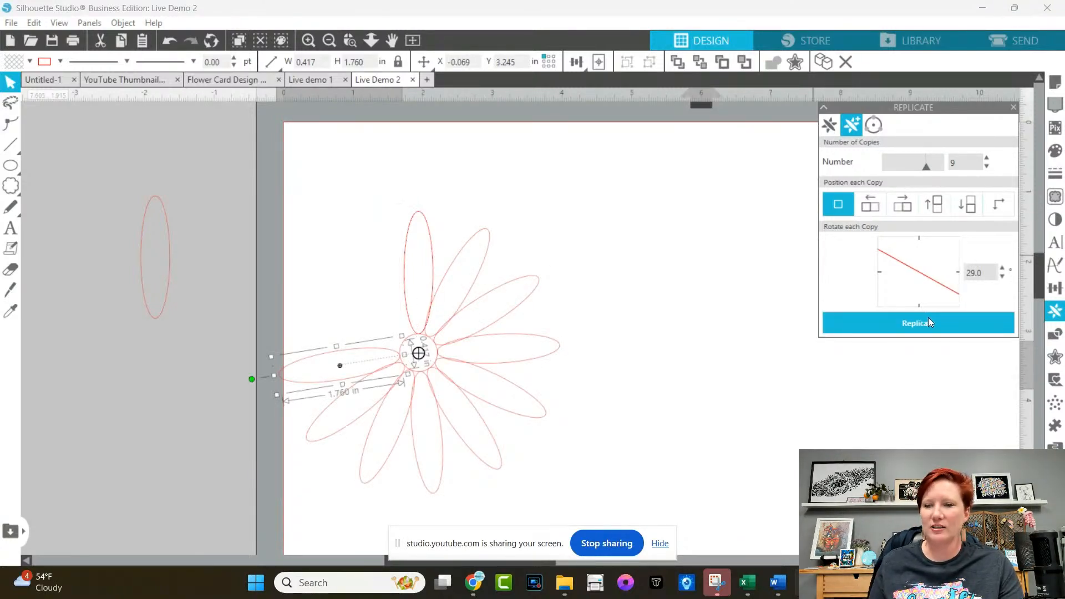
Try twelve copies of the ellipse rotated by 29° each, and undo the copies.
click(986, 158)
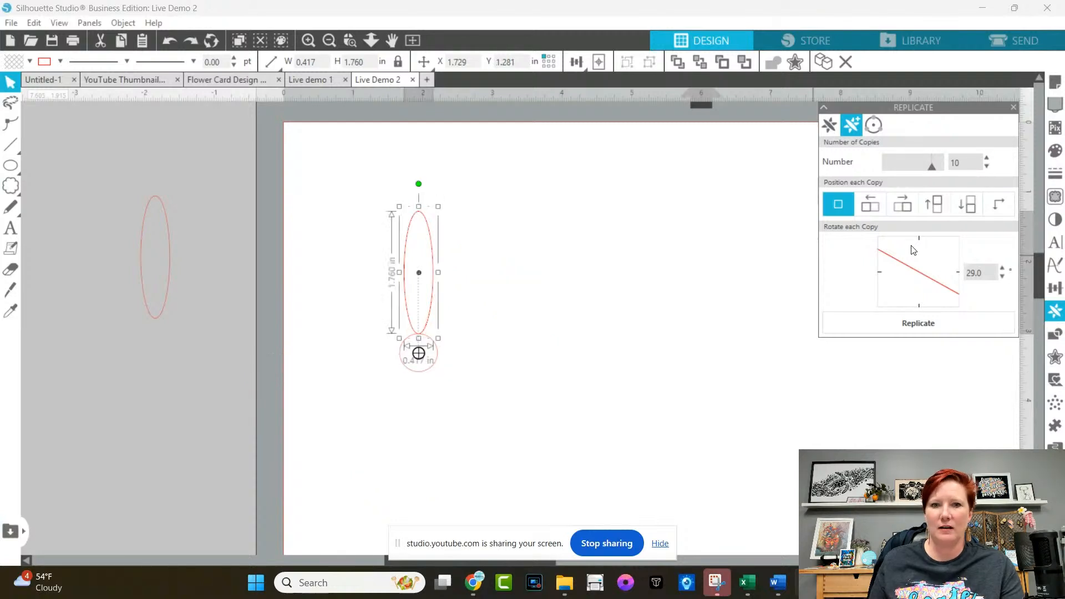
click(985, 158)
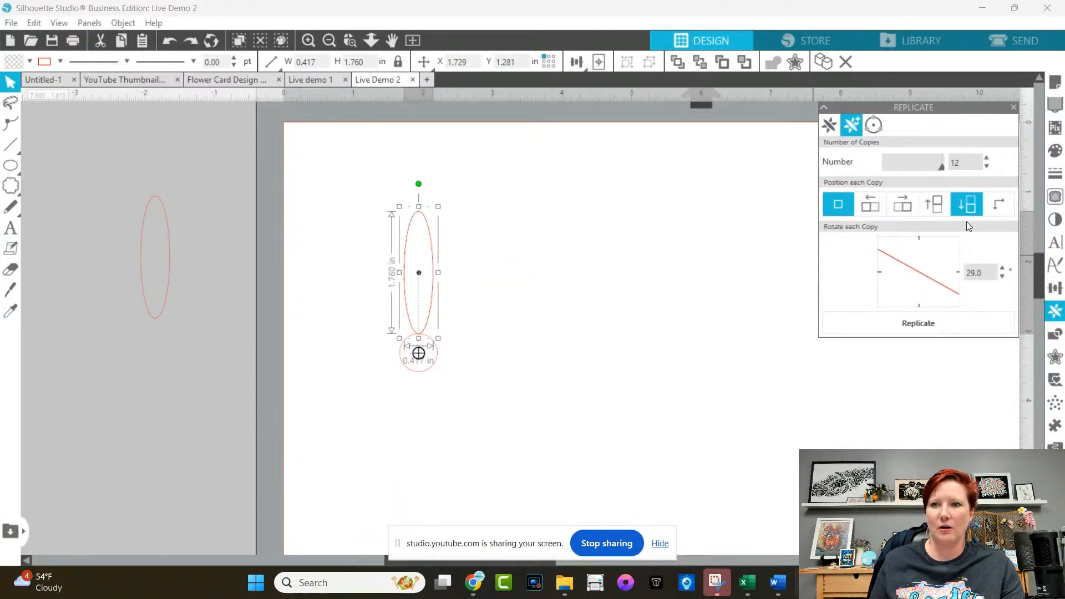
click(941, 322)
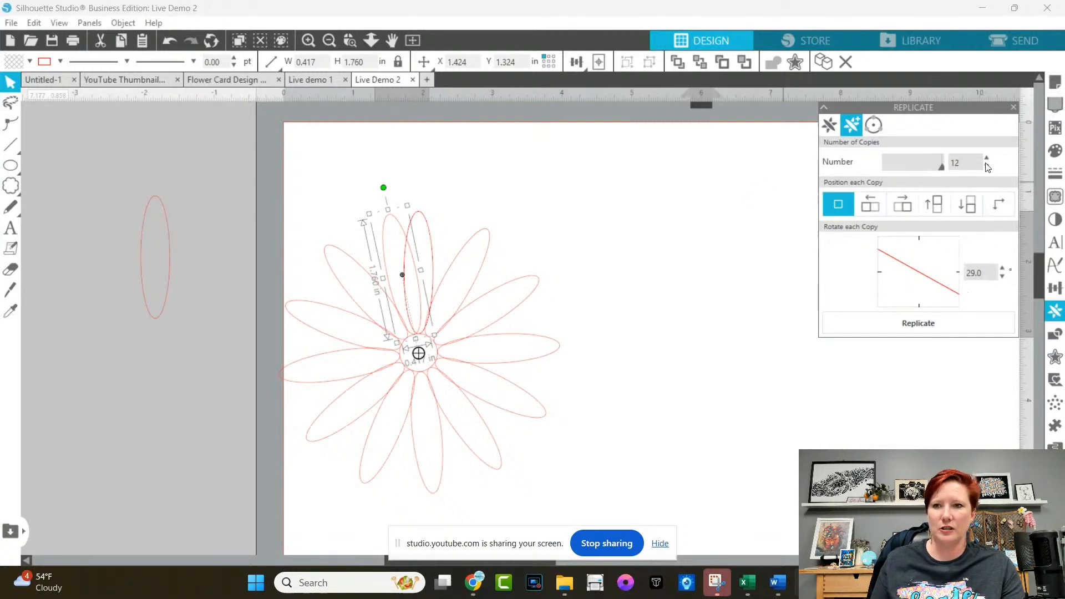
key(ctrl+z)
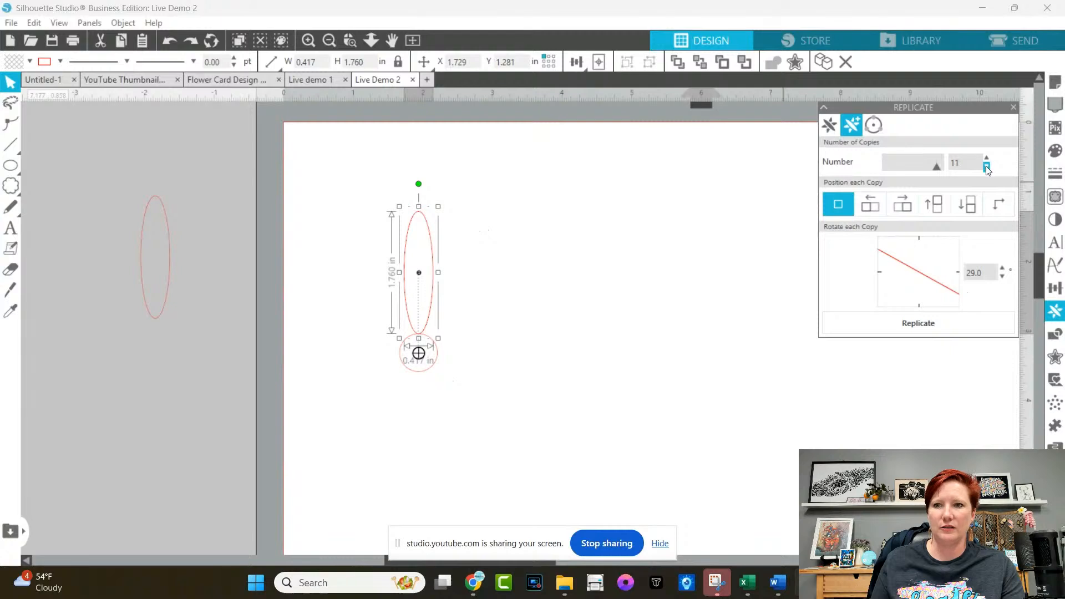
Try eleven copies of the ellipse at 29° and at 24° rotation each, and undo both attempts.
click(928, 329)
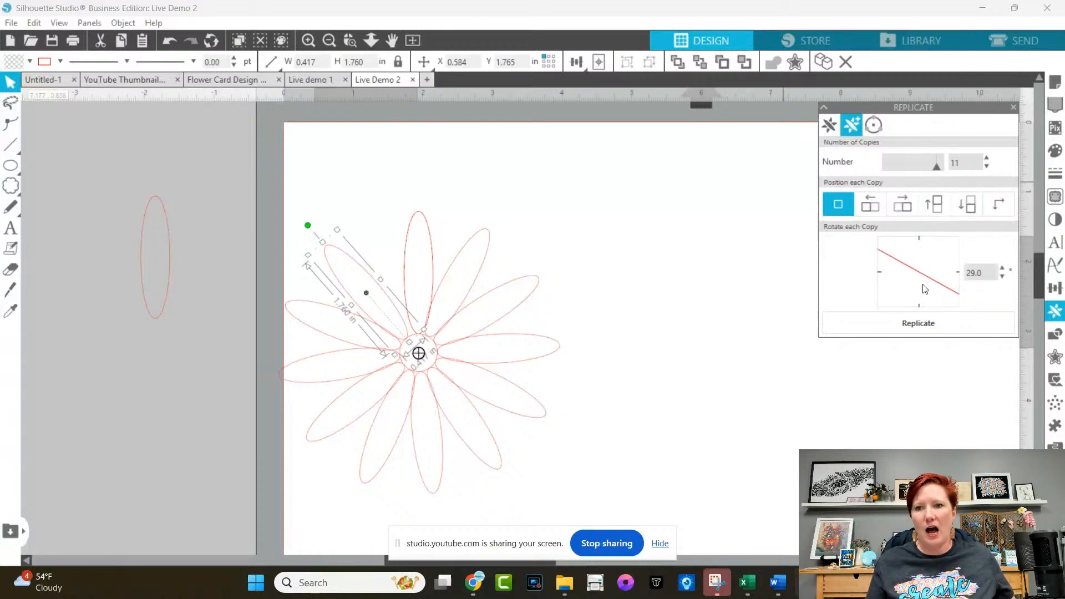
key(ctrl+z)
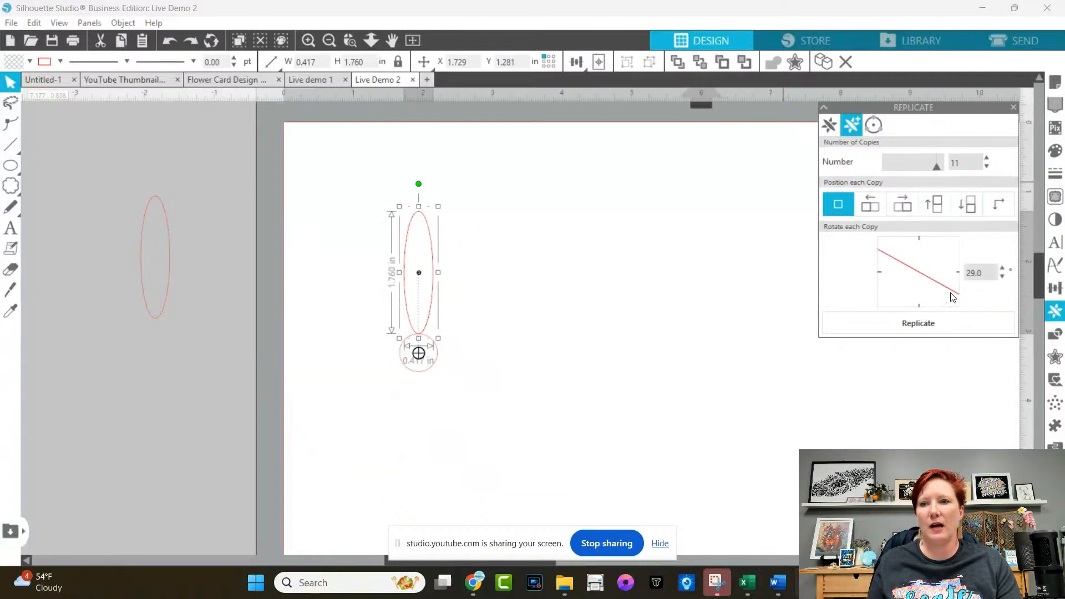
drag(957, 294, 956, 288)
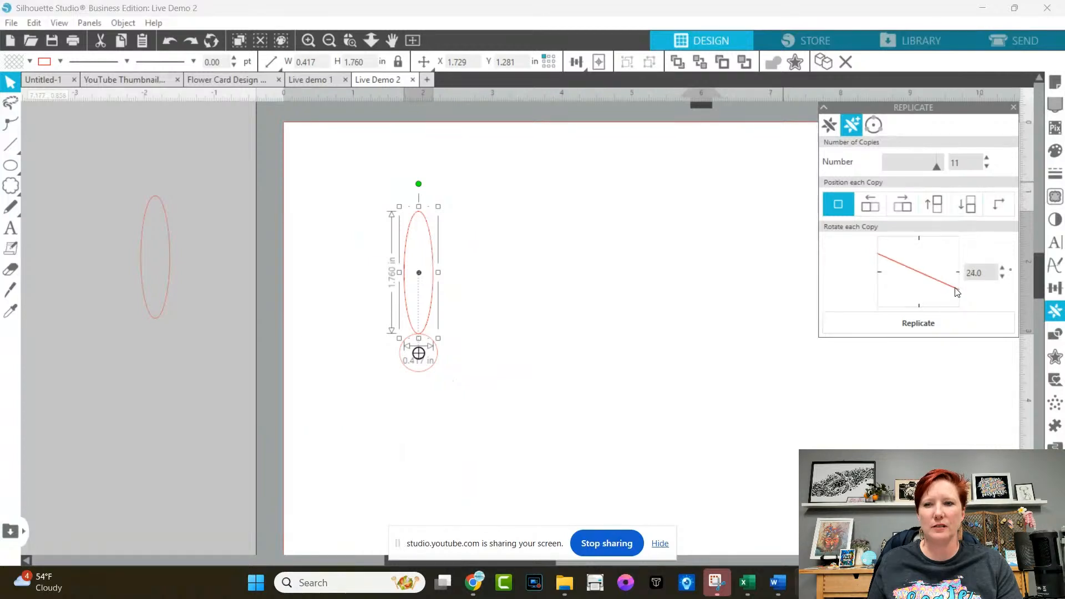
click(950, 326)
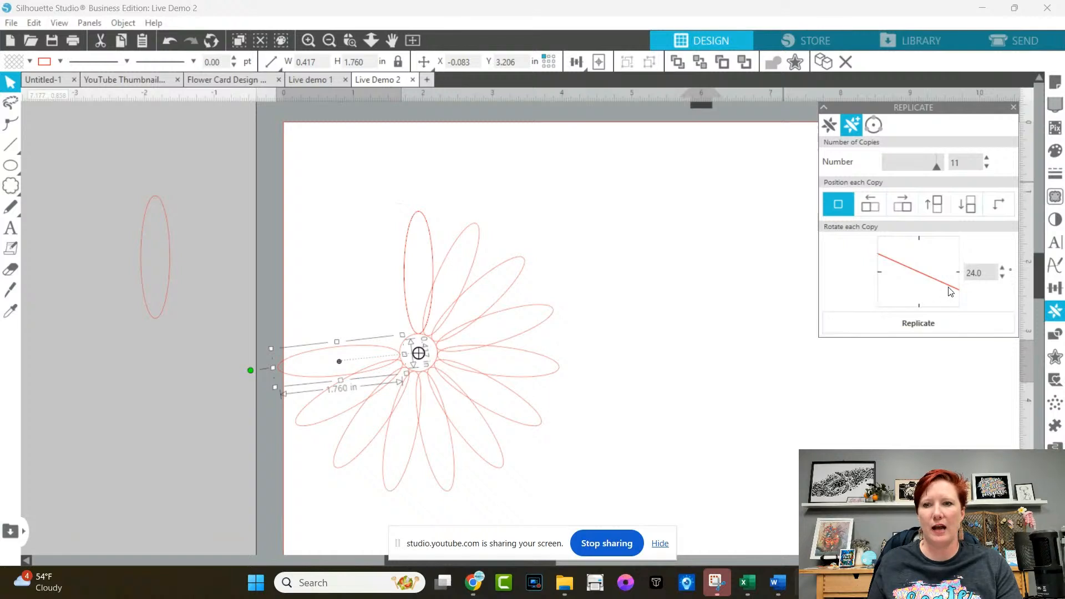
key(ctrl+z)
Replicate the ellipse into eleven copies around the circle with a rotation of 34° each.
drag(958, 293, 961, 304)
click(950, 326)
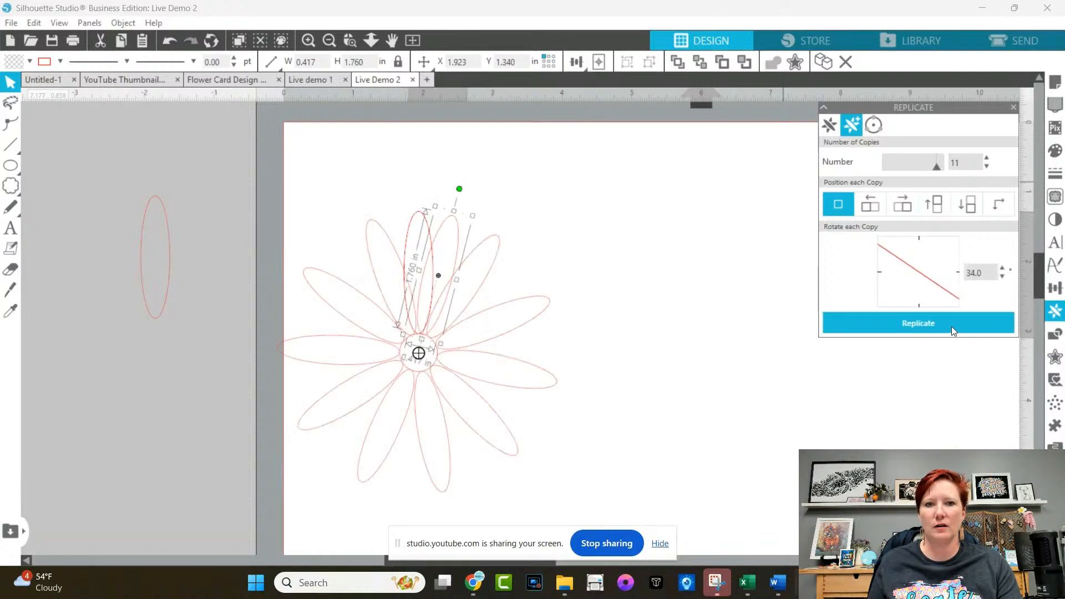
click(650, 260)
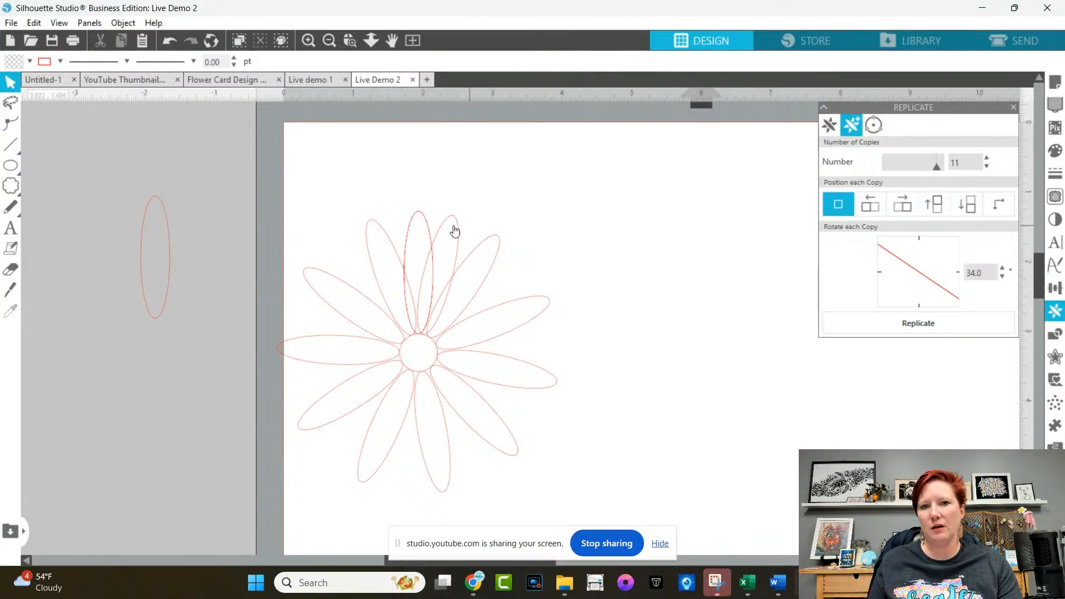
Delete the extra copy overlapping the top petal's right side and two duplicate ellipses stacked on the top petal.
click(459, 232)
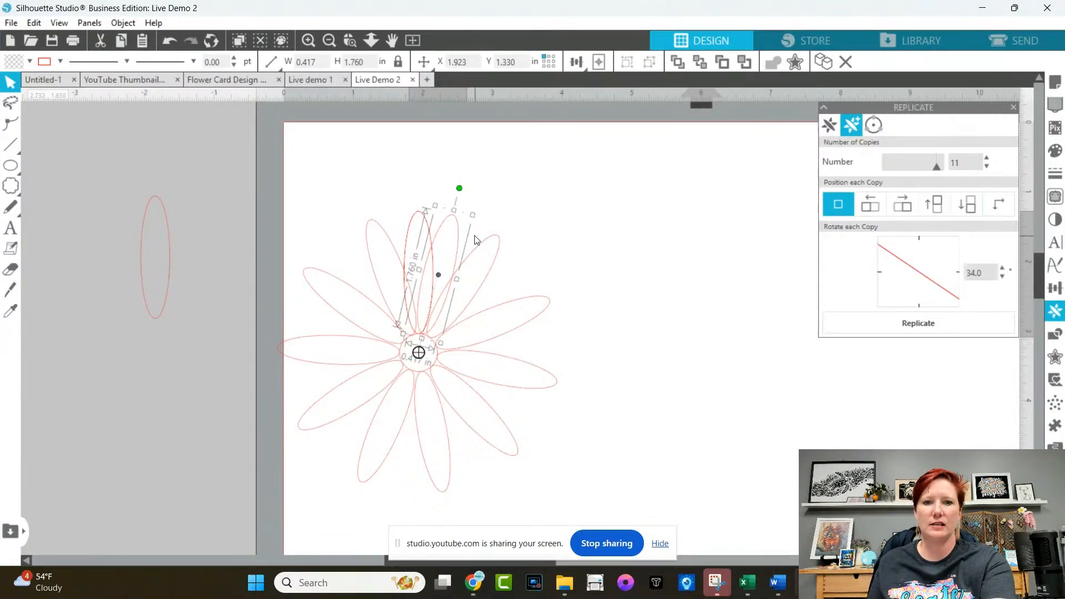
click(476, 240)
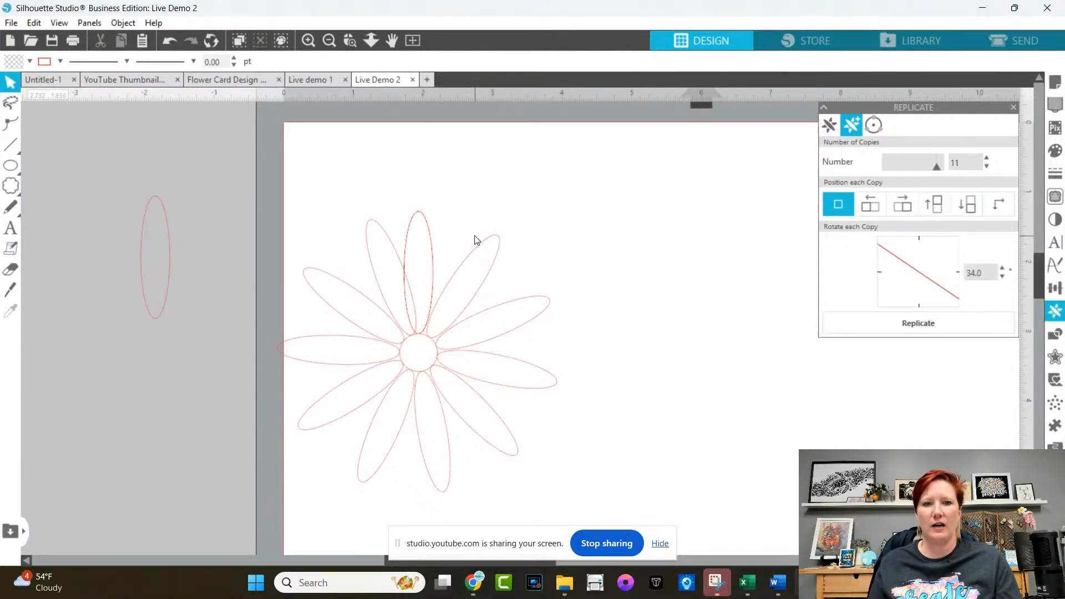
click(432, 238)
drag(418, 182, 431, 190)
key(Delete)
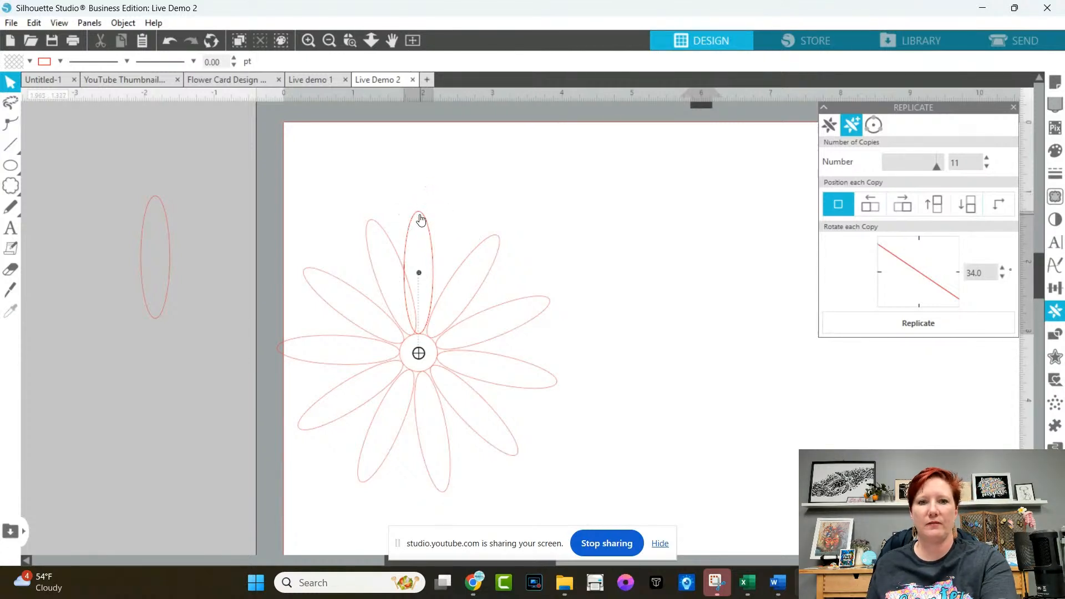
click(421, 220)
mouse_move(419, 184)
mouse_down()
mouse_move(440, 191)
mouse_move(423, 219)
mouse_move(422, 193)
mouse_move(438, 187)
mouse_up()
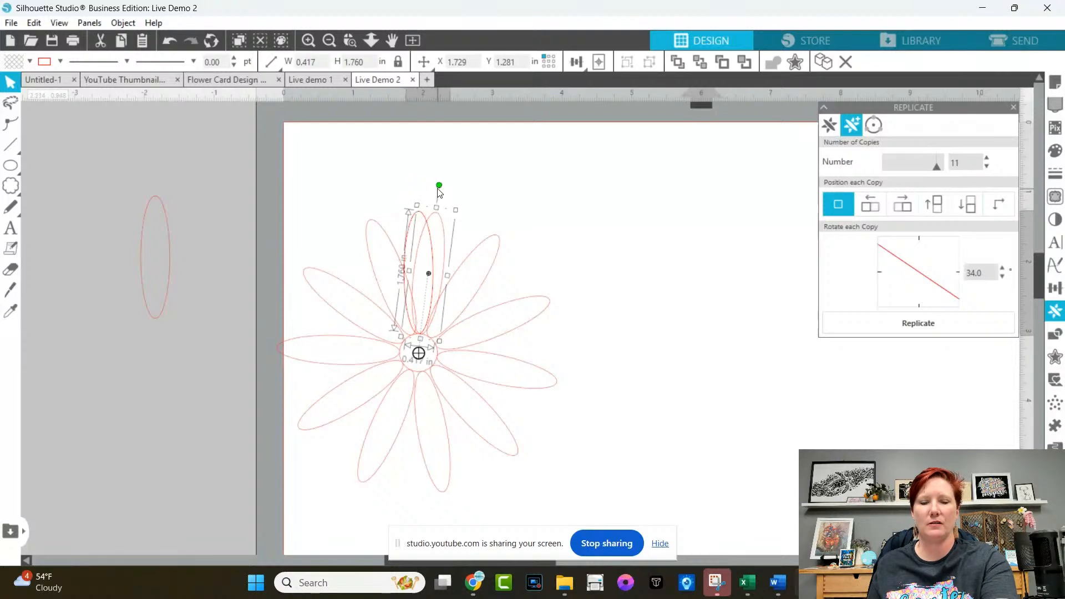
key(Delete)
Try to rotate and shift a top ellipse clockwise into the gap between petals, and undo the change.
click(421, 214)
click(419, 191)
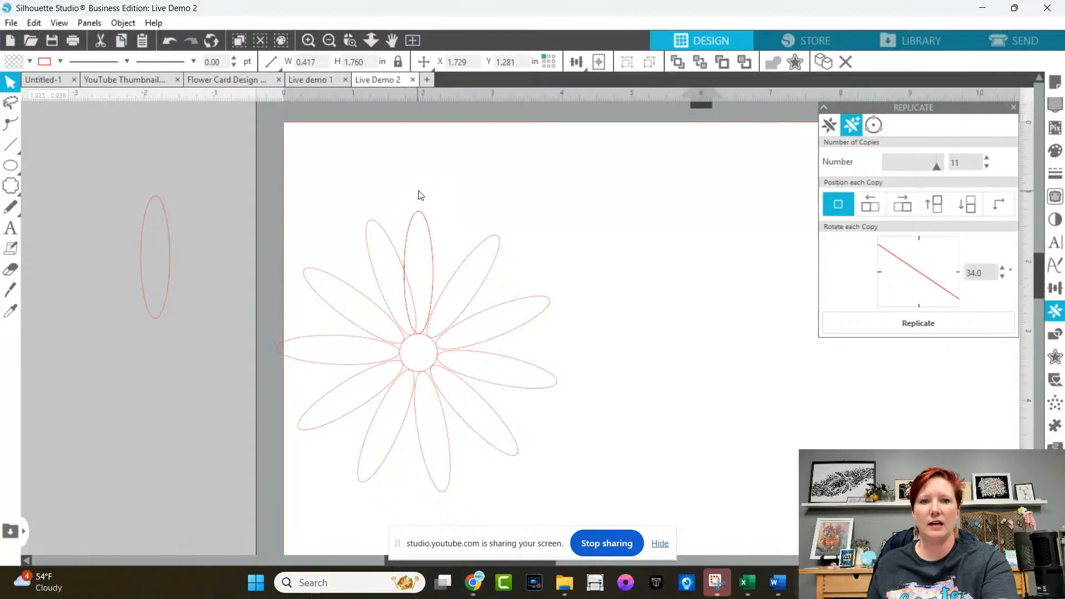
click(423, 222)
drag(419, 184, 447, 189)
click(448, 194)
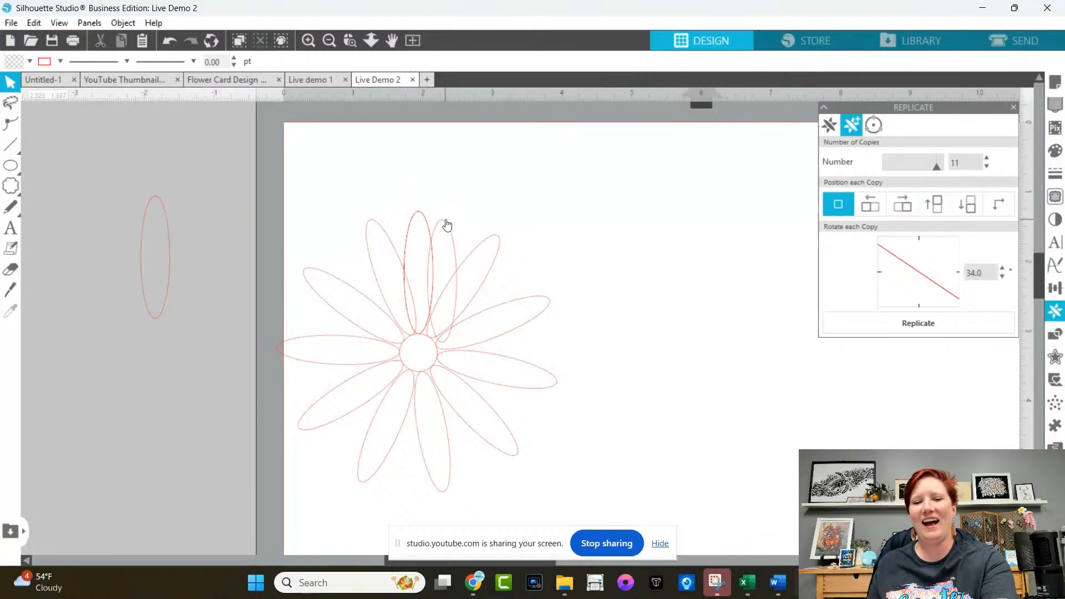
key(ctrl+z)
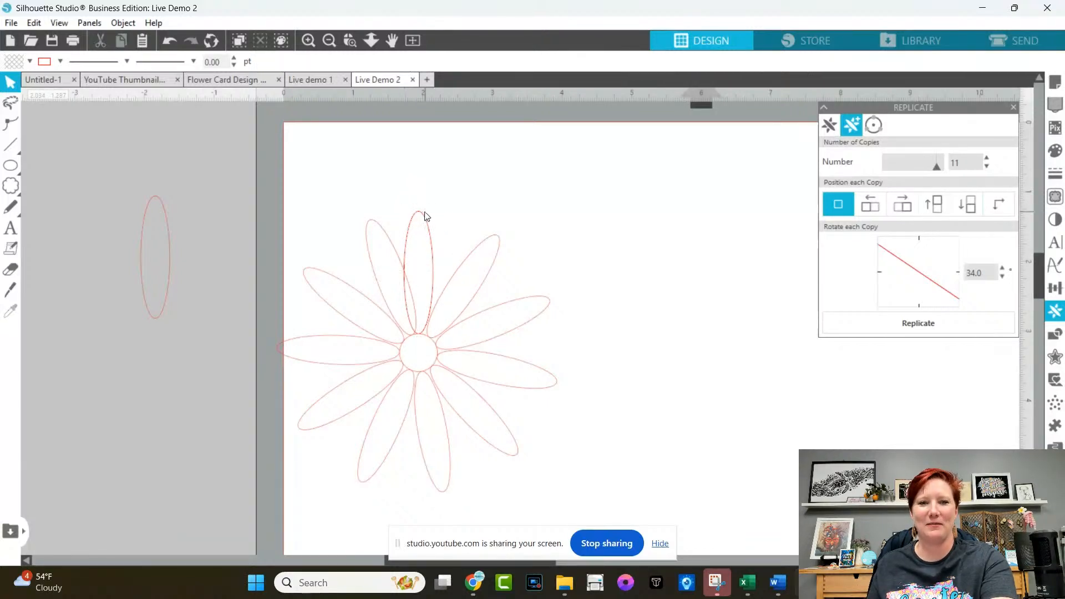
Delete the duplicate ellipses stacked on the vertical top petal one by one.
key(Delete)
click(426, 221)
key(Delete)
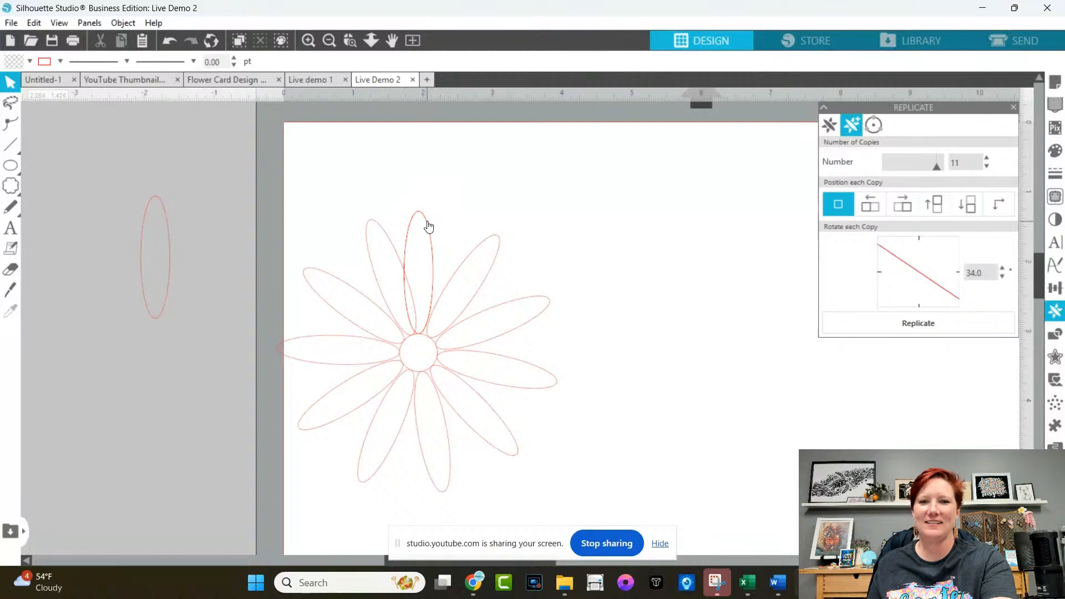
click(427, 222)
key(Delete)
click(427, 229)
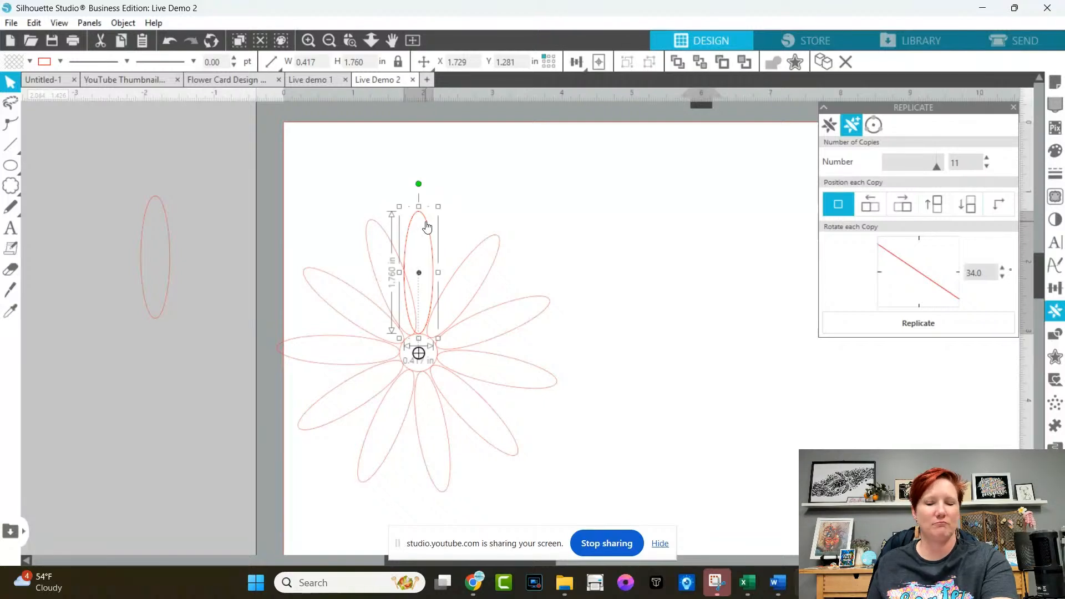
key(Delete)
click(426, 223)
key(Delete)
click(426, 223)
key(Delete)
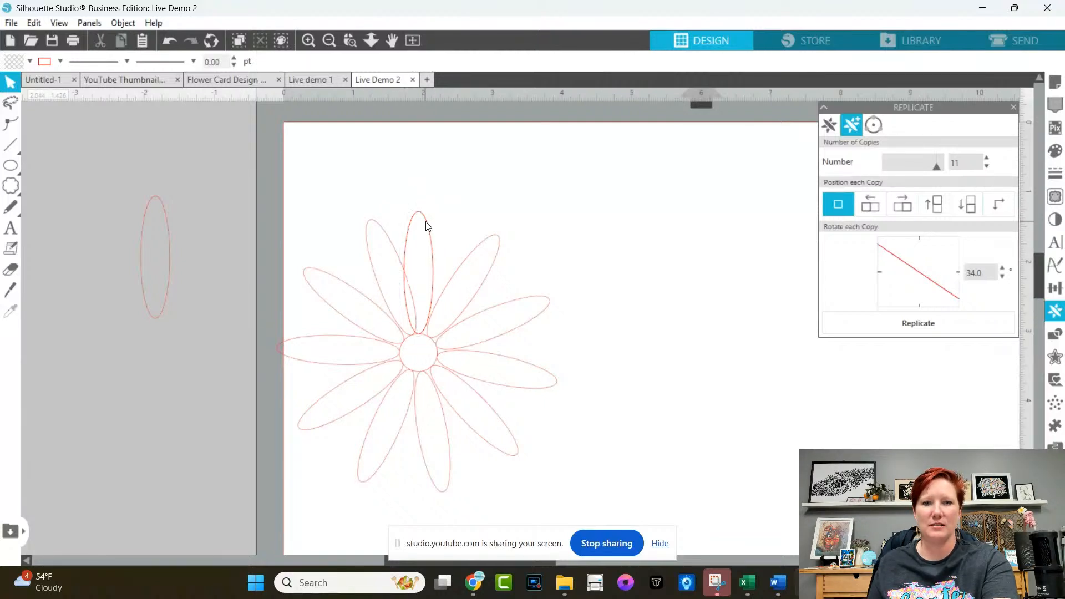
click(426, 222)
key(Delete)
click(427, 220)
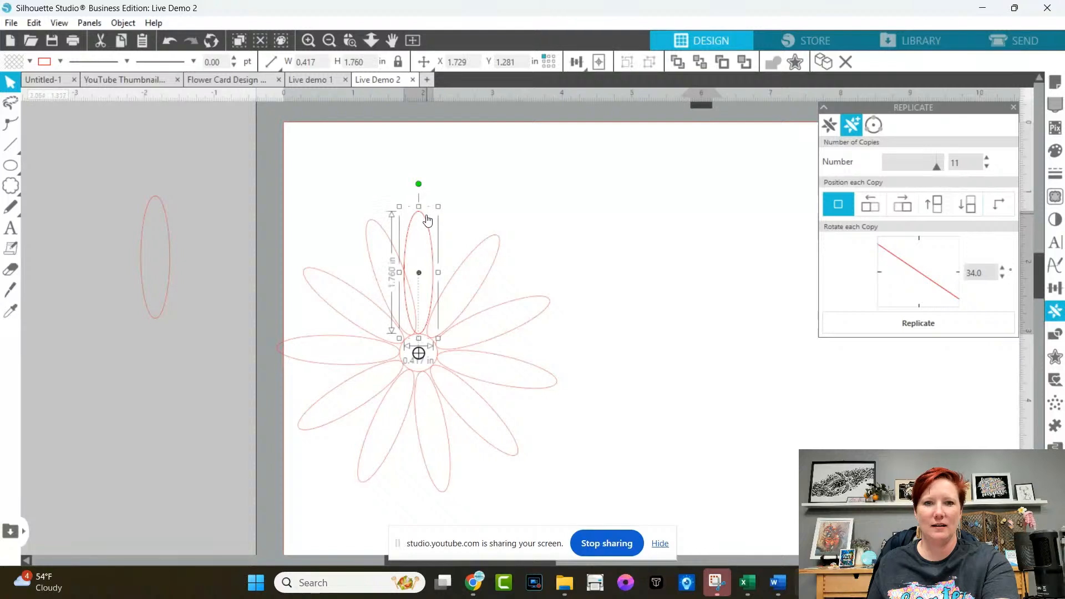
key(Delete)
click(427, 220)
key(Delete)
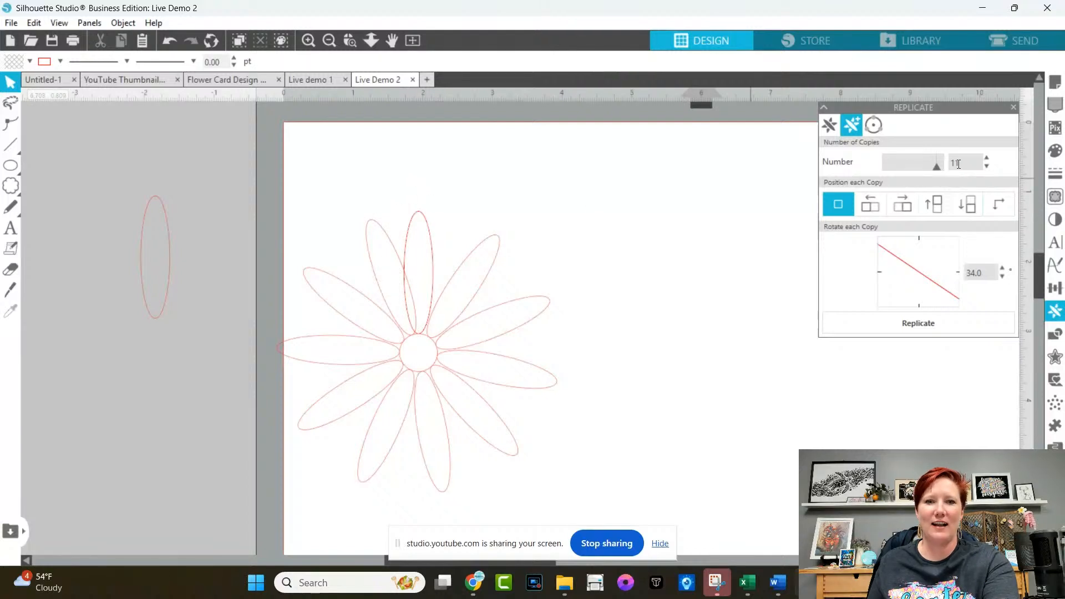
click(428, 228)
key(Delete)
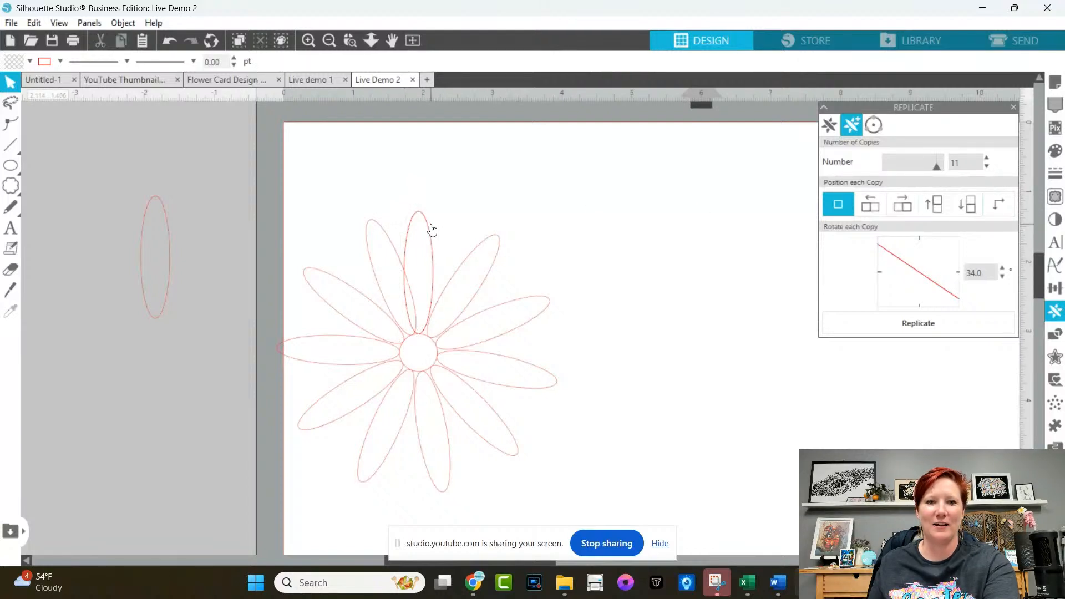
click(418, 221)
key(Delete)
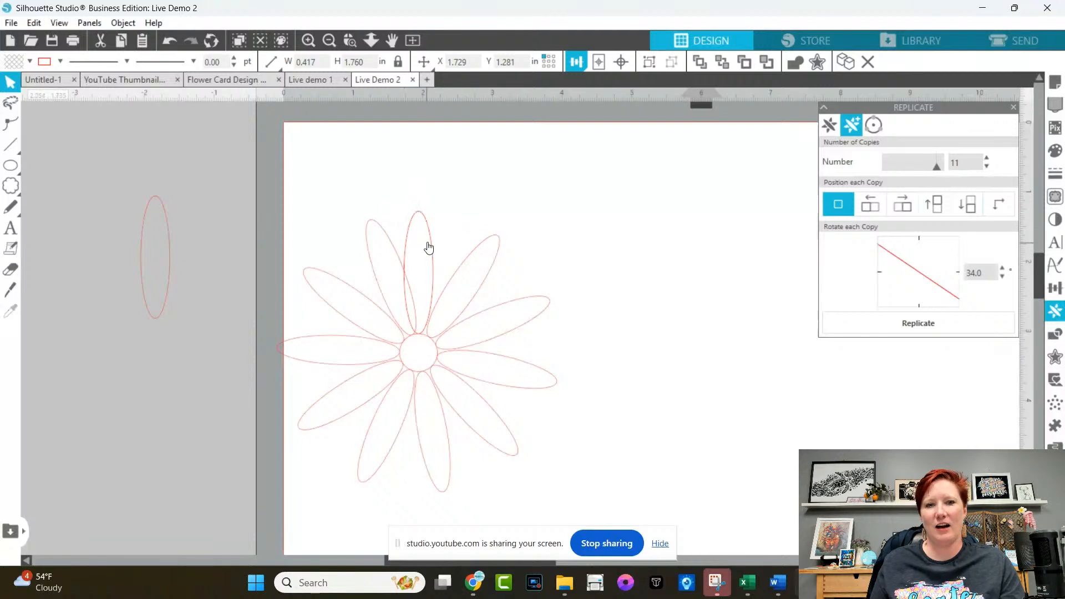
Shift one top ellipse slightly to the right and delete the duplicate left in the original position.
click(433, 244)
key(Delete)
click(413, 230)
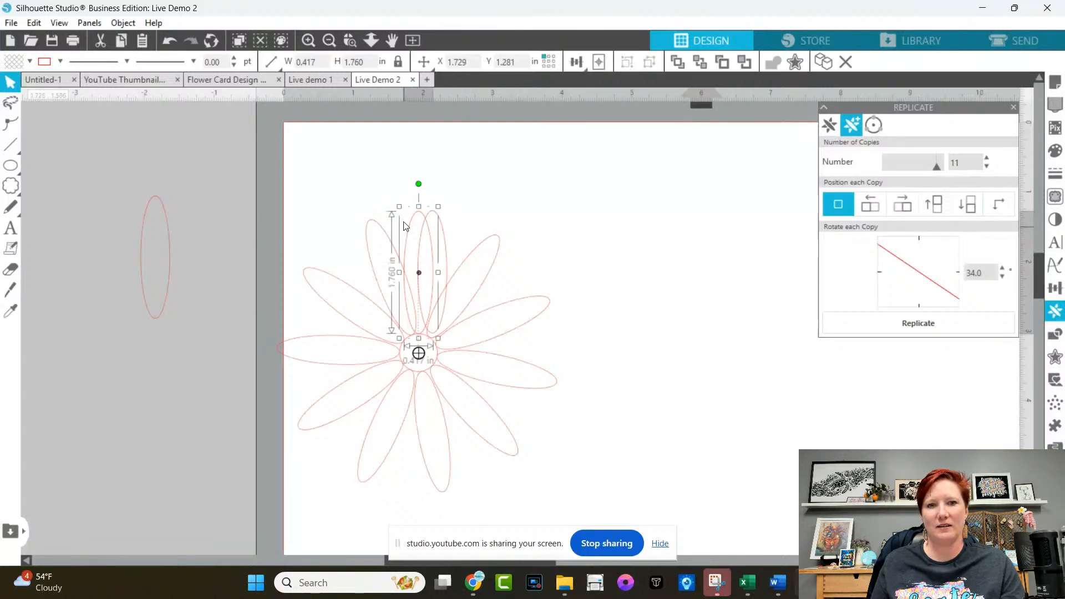
key(Delete)
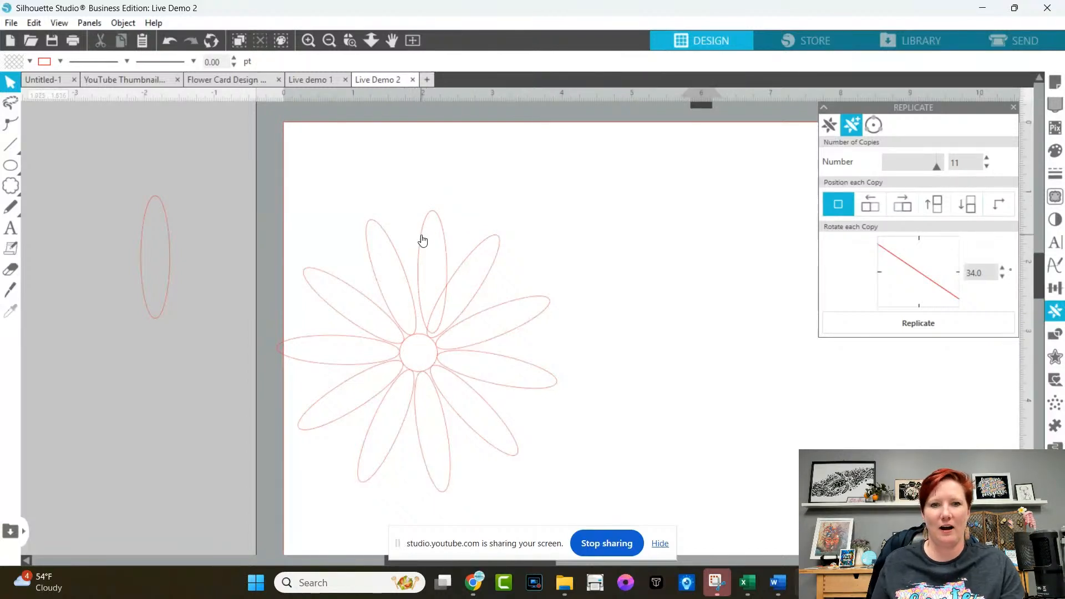
Rotate the remaining top petal slightly clockwise and move it back to the circle, between its two neighboring petals.
click(425, 237)
drag(432, 183, 454, 184)
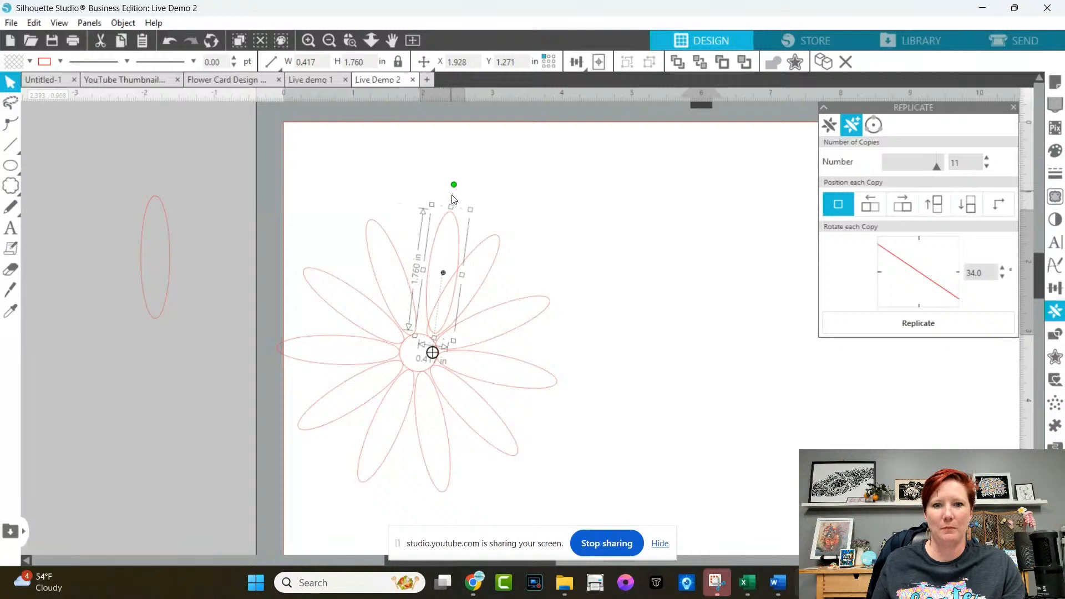
drag(460, 233, 446, 233)
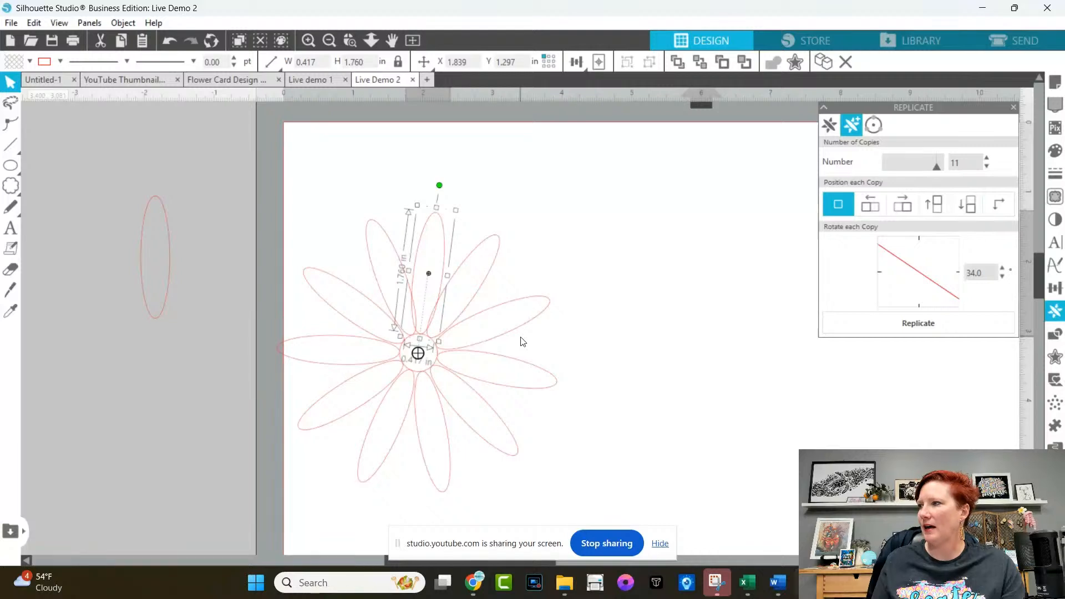
click(587, 274)
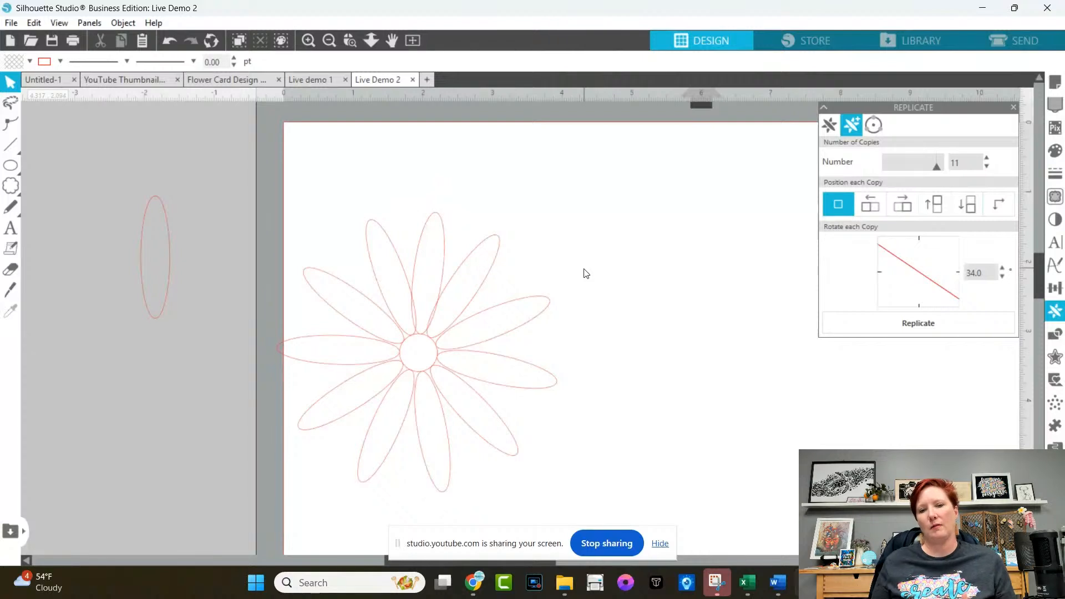
click(416, 350)
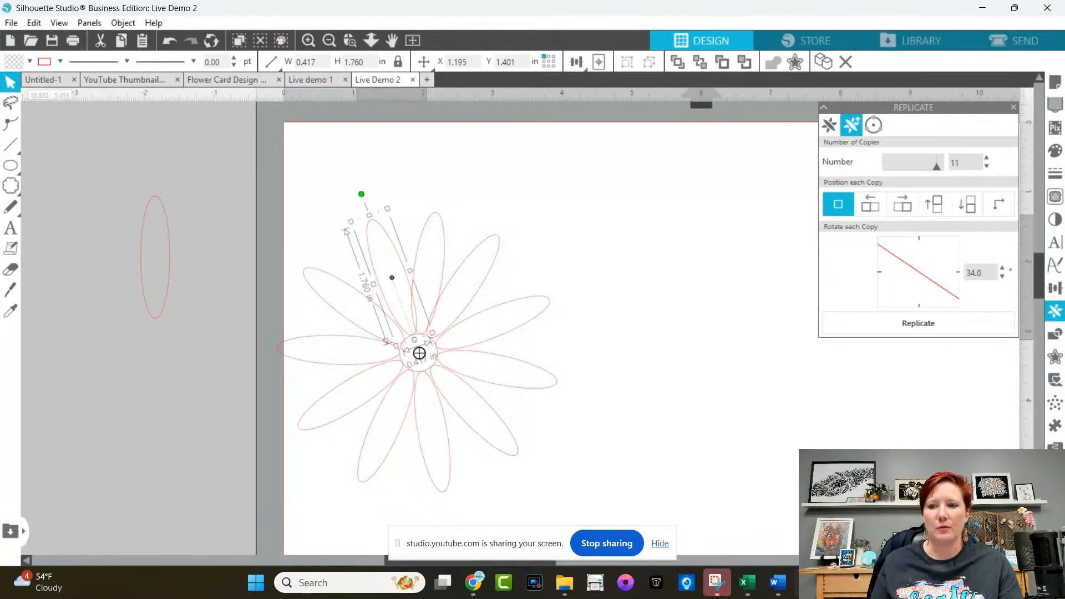
Toggle the Center of Rotation default in the preferences, apply it, and reselect the upper-left petal to check its rotation marker.
key(ctrl+k)
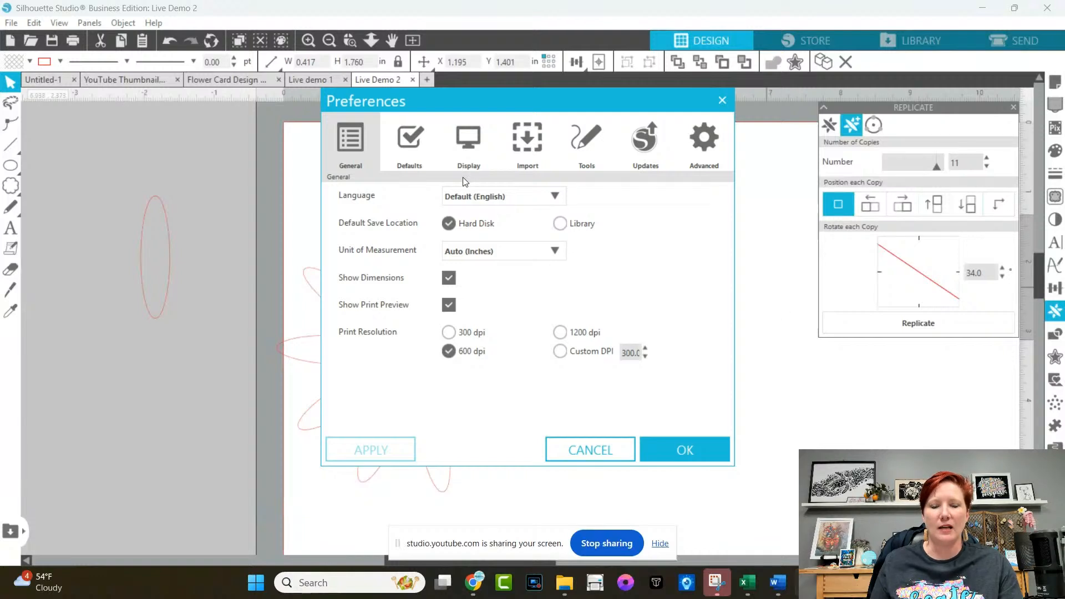
click(405, 145)
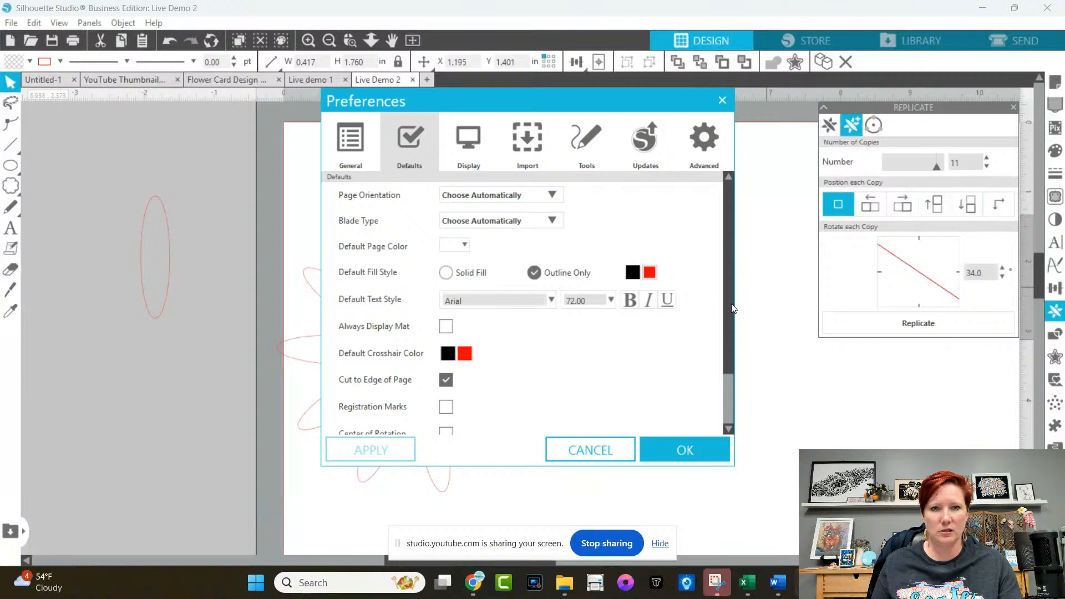
drag(730, 308, 730, 370)
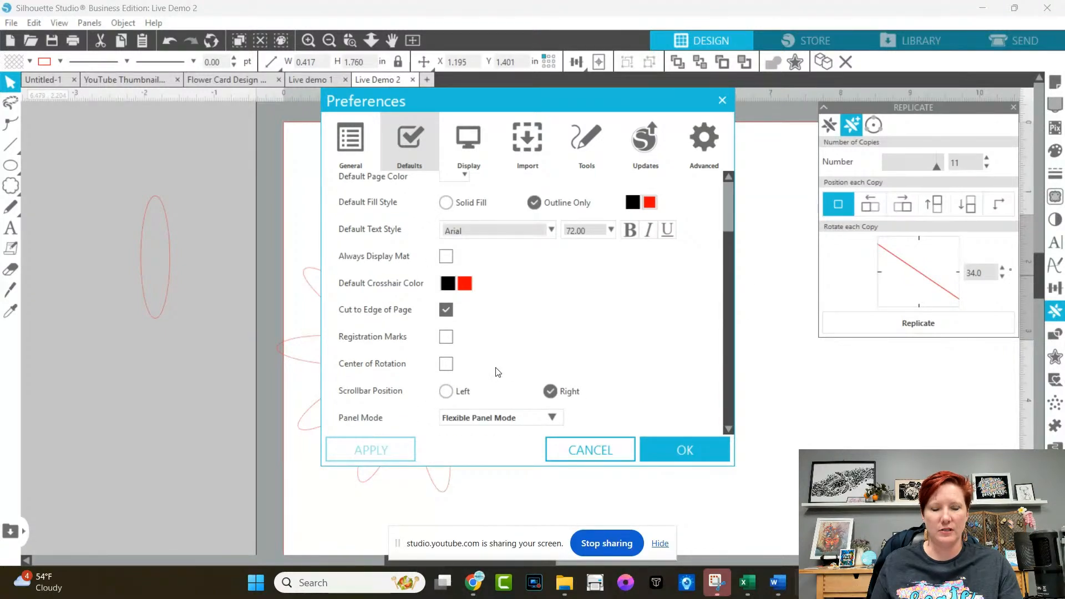
click(447, 365)
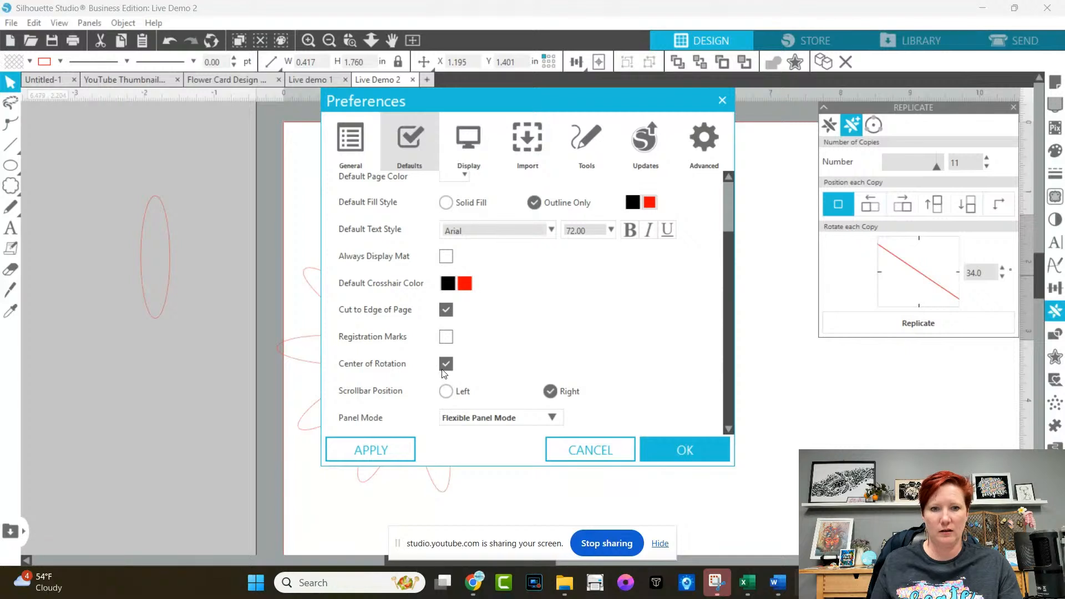
click(387, 450)
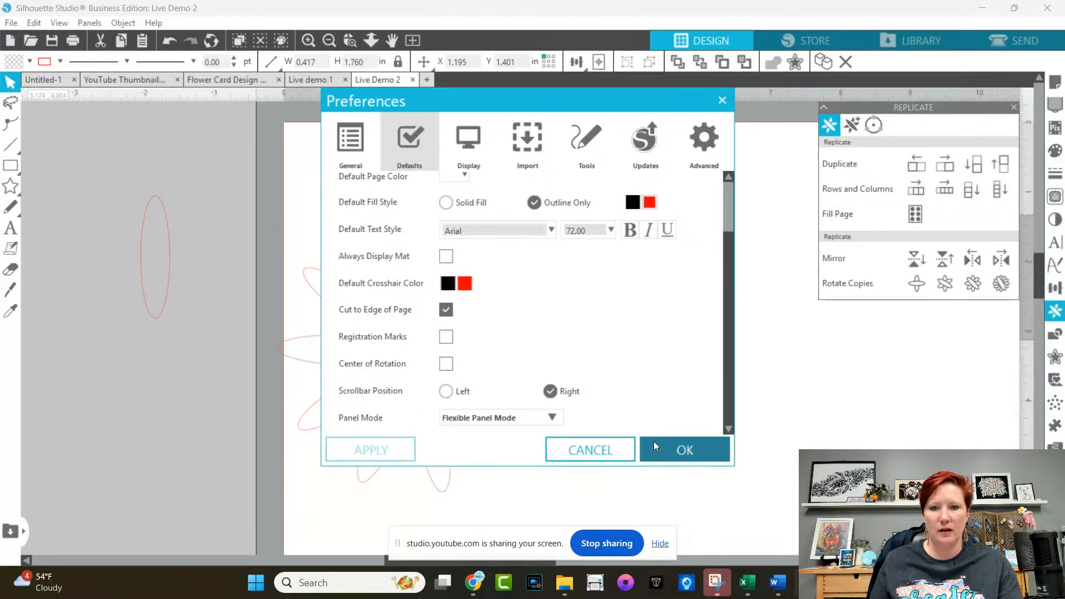
click(684, 449)
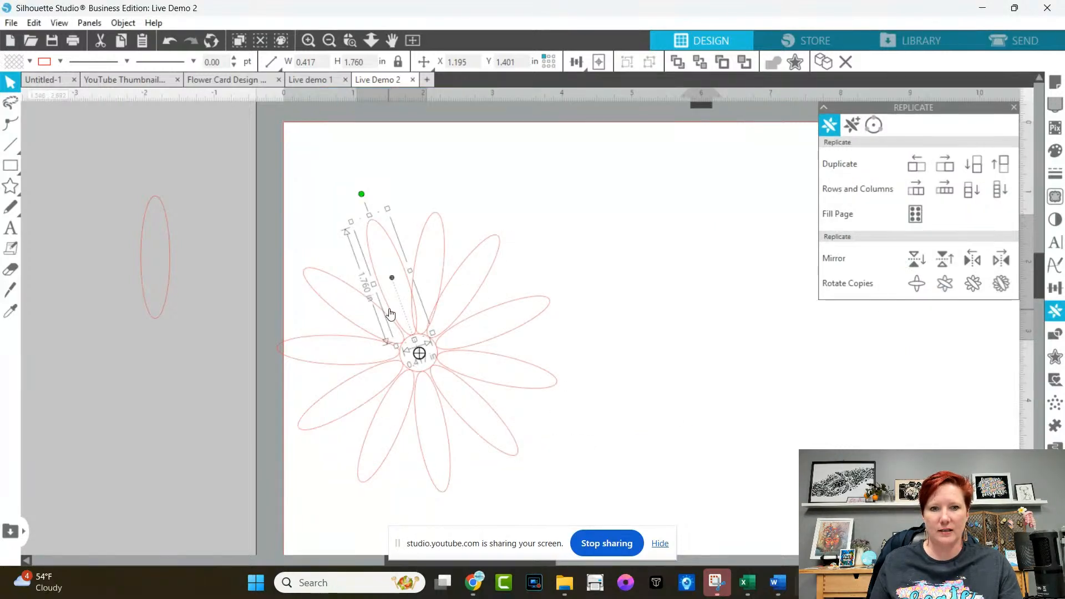
click(610, 339)
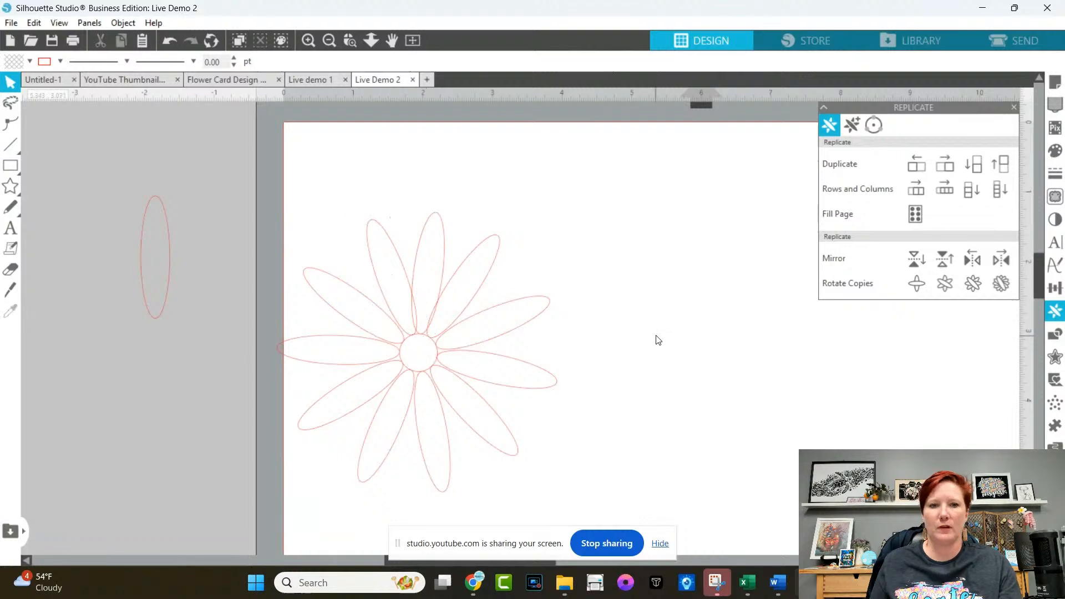
click(398, 268)
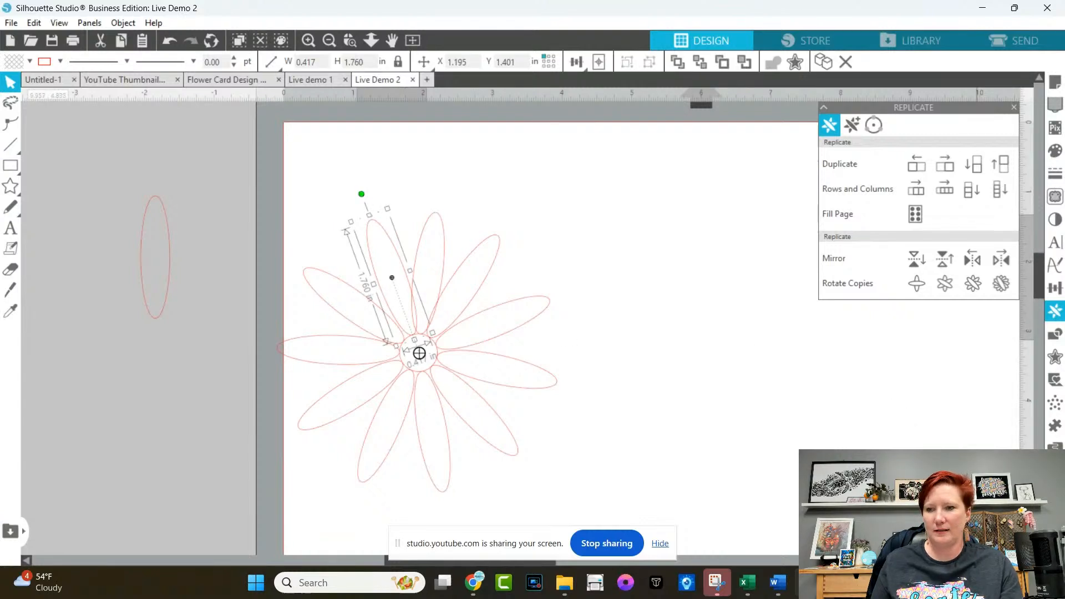
Enable Center of Rotation in the default preferences and apply the setting.
key(ctrl+k)
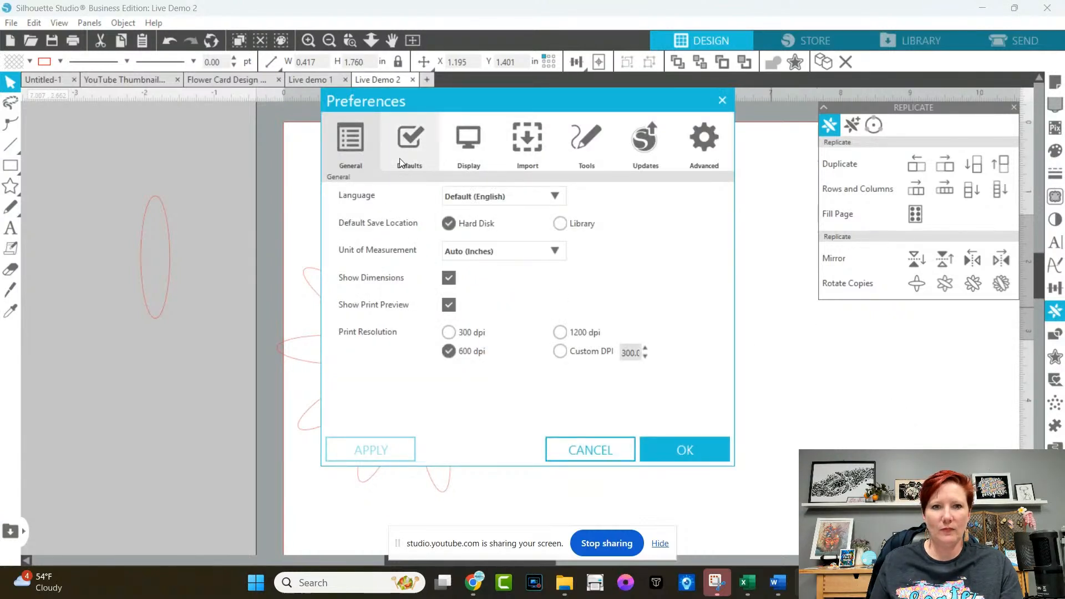
click(409, 142)
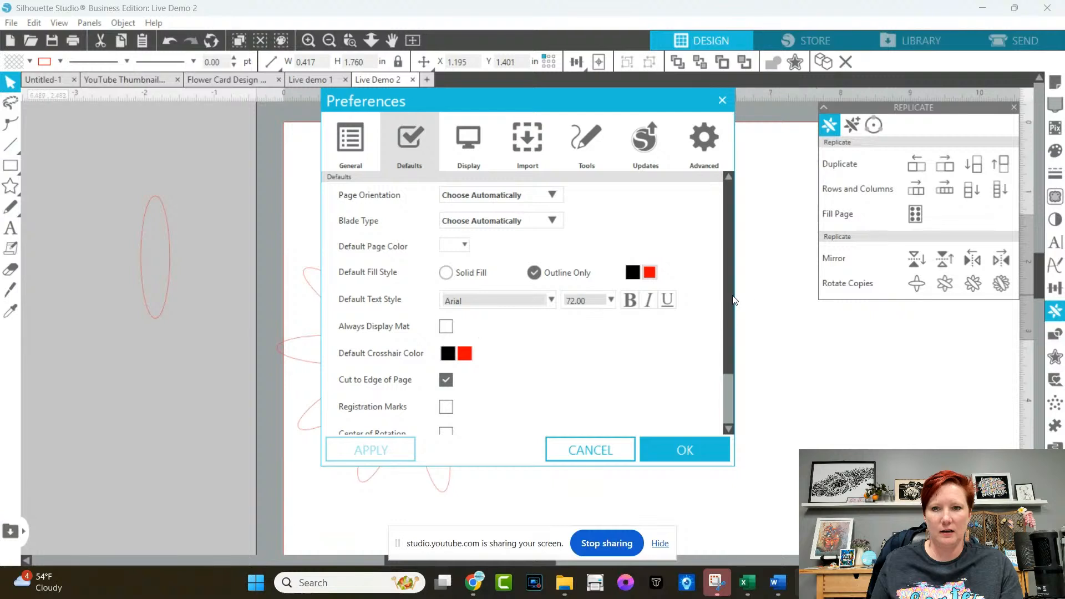
scroll(487, 377, down, 3)
click(447, 364)
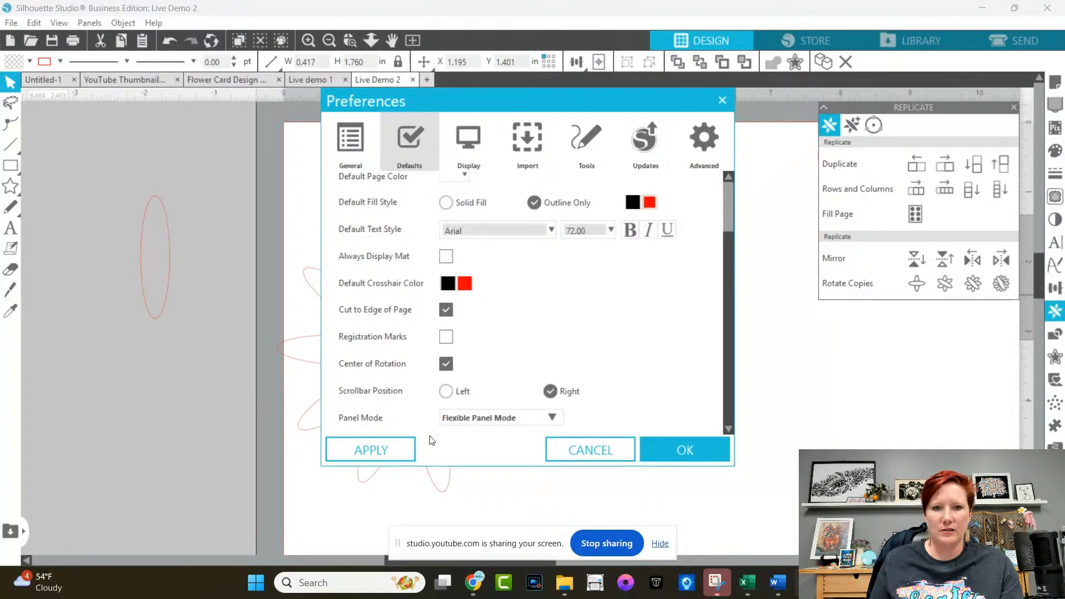
click(406, 447)
click(697, 448)
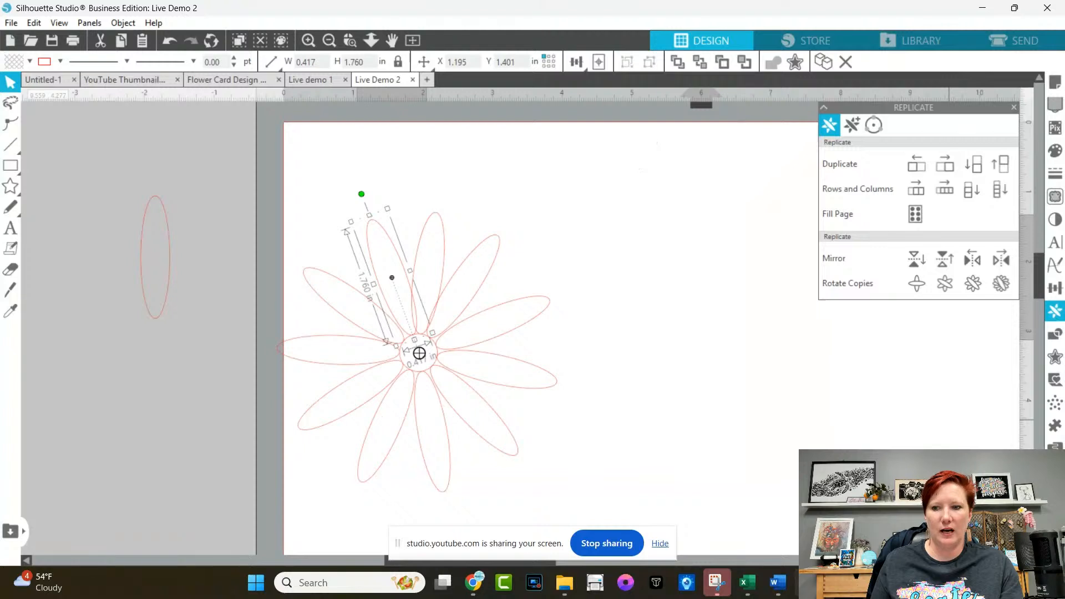
Turn Center of Rotation back off in the default preferences.
key(ctrl+k)
click(413, 131)
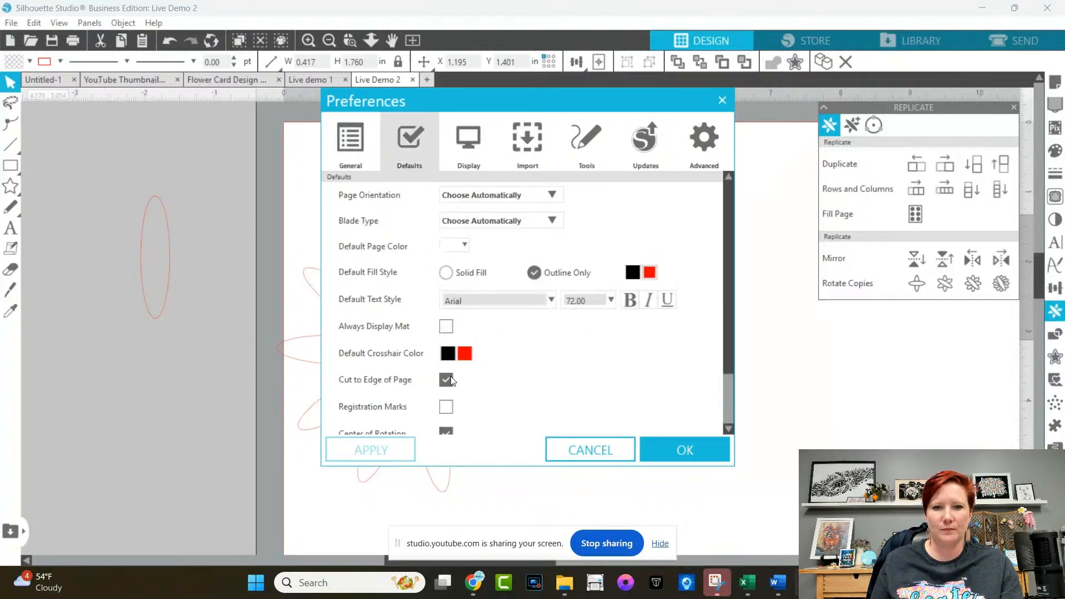
click(447, 432)
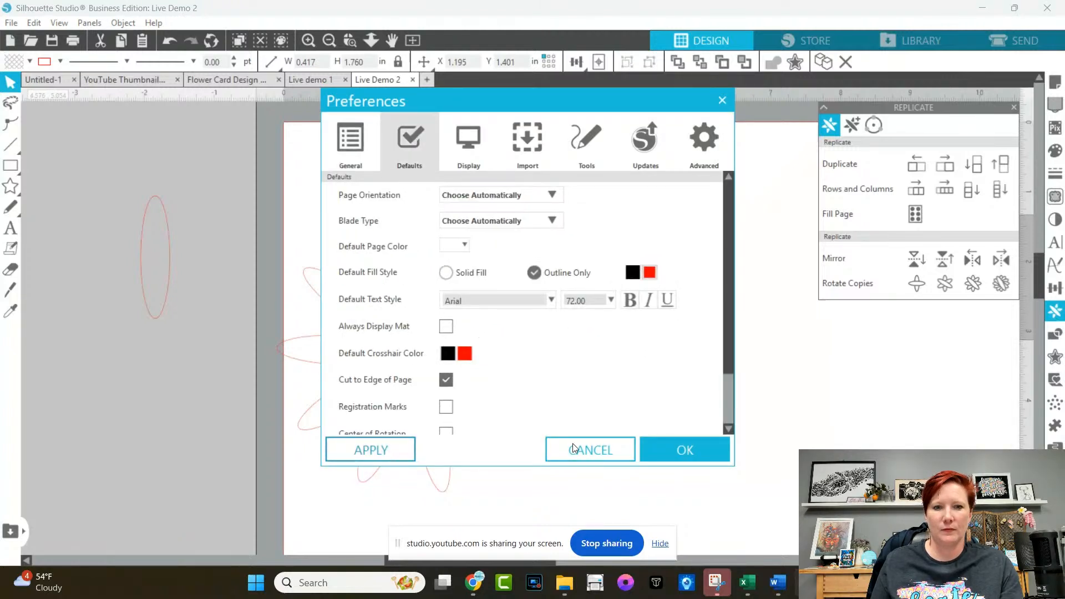
click(667, 451)
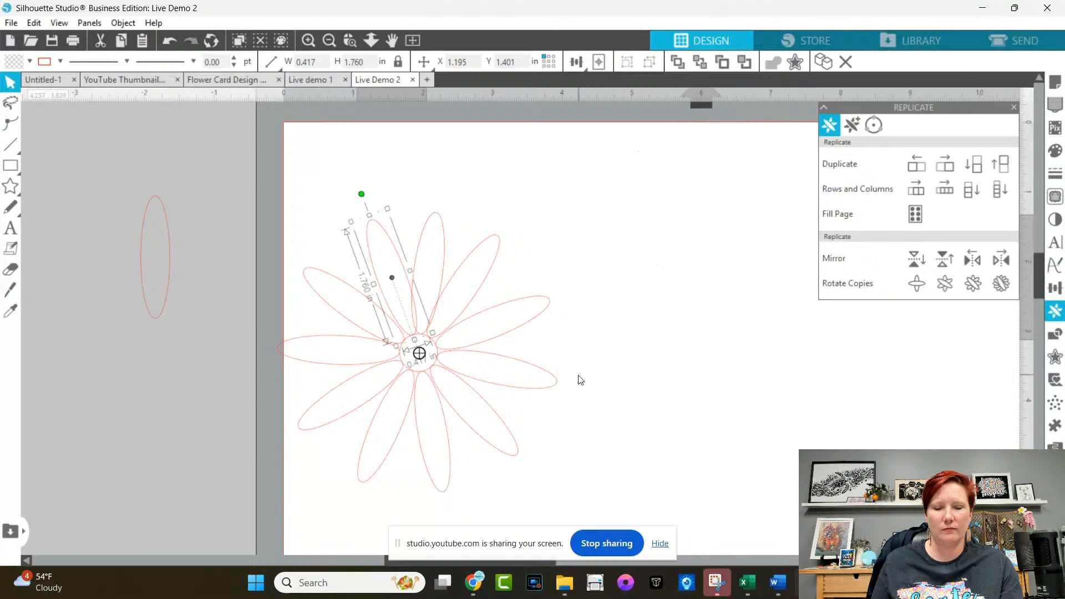
Select several upper petals one after another to compare their rotation center markers.
click(470, 306)
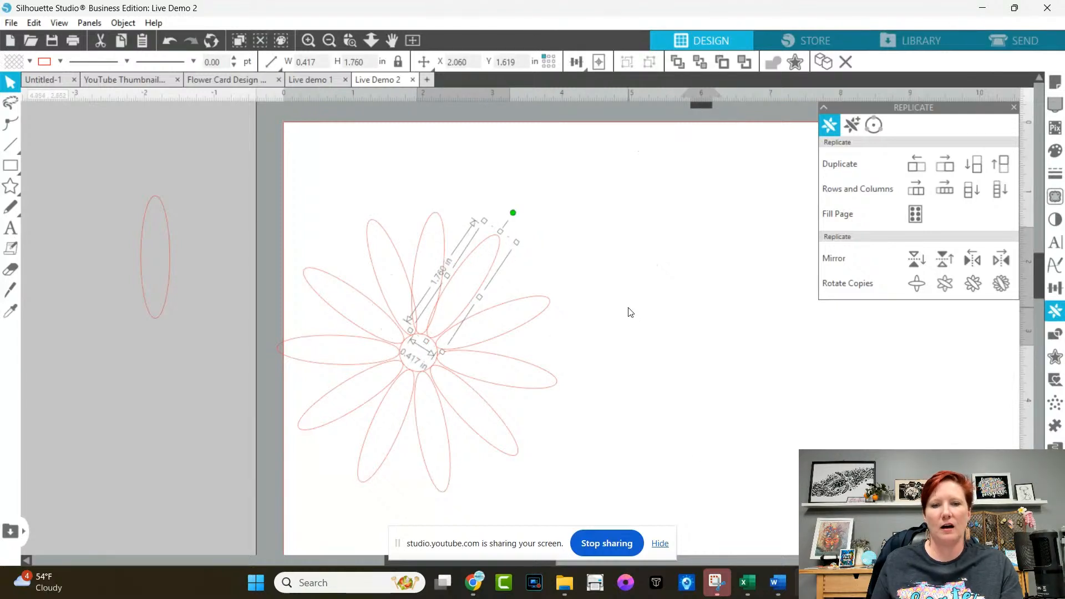
click(628, 342)
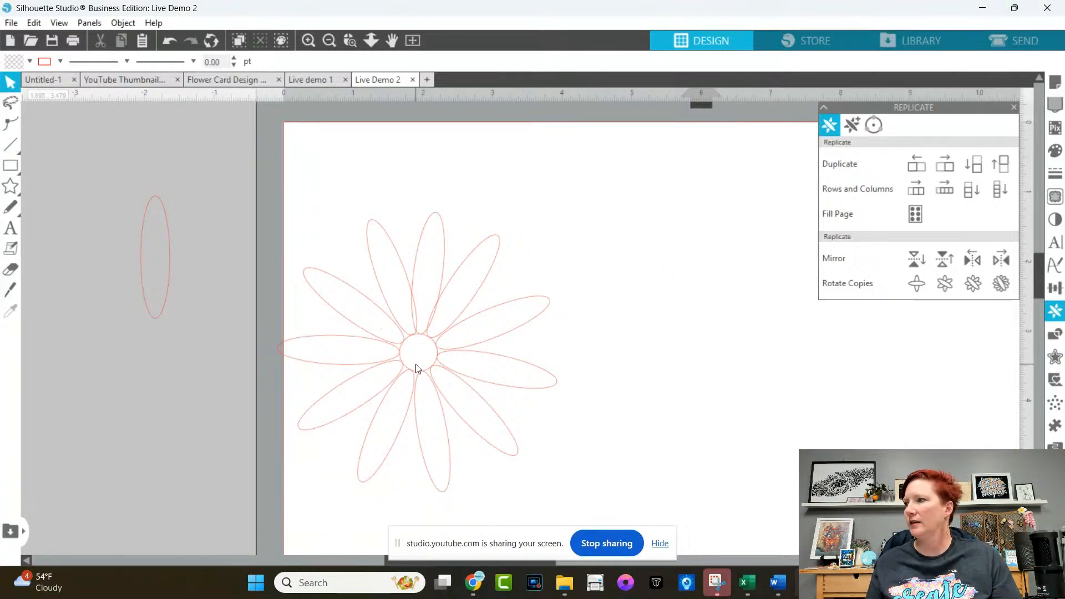
click(408, 336)
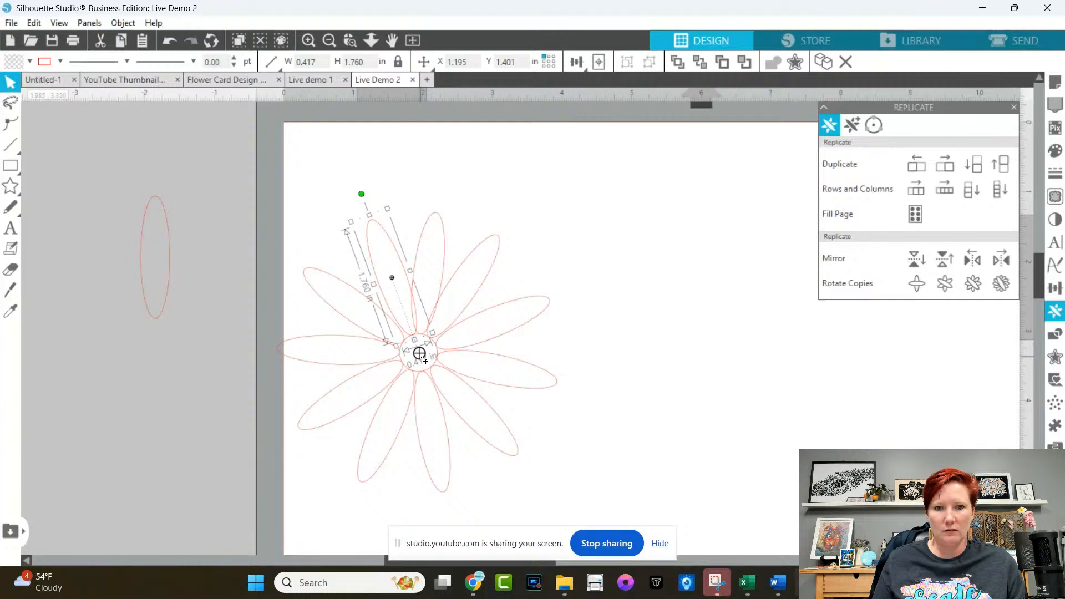
click(574, 260)
click(442, 270)
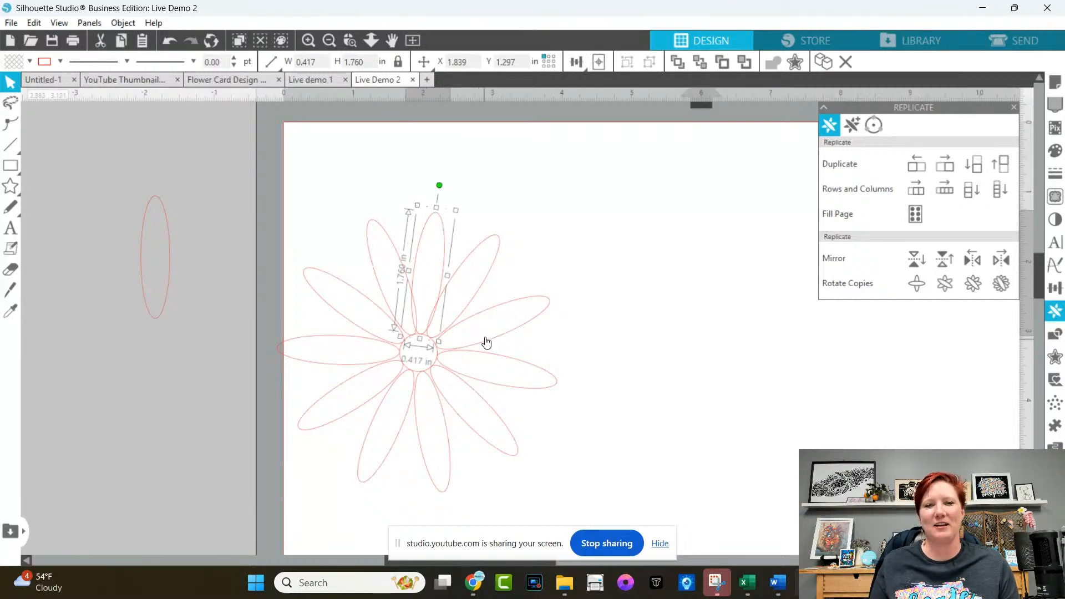
click(465, 344)
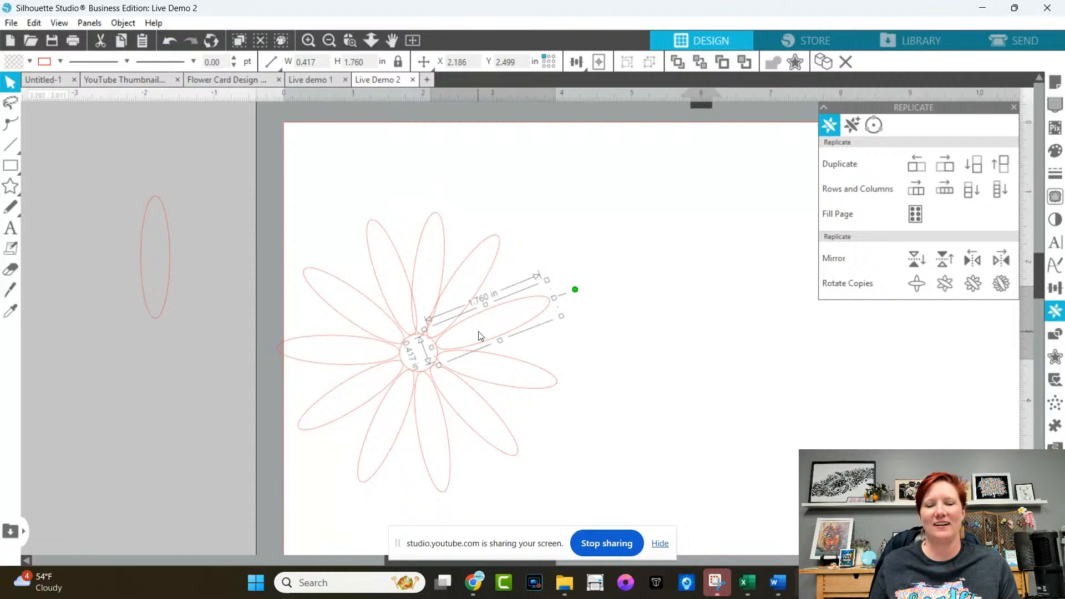
click(493, 277)
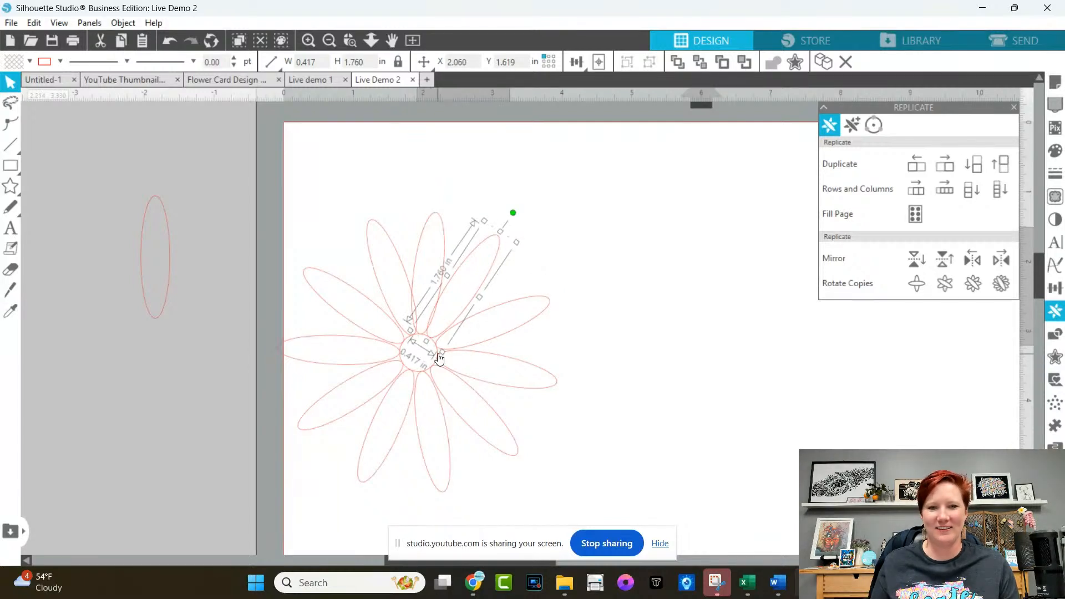
Select the center circle and the adjoining petals in turn to examine how they meet at the flower's middle.
click(418, 375)
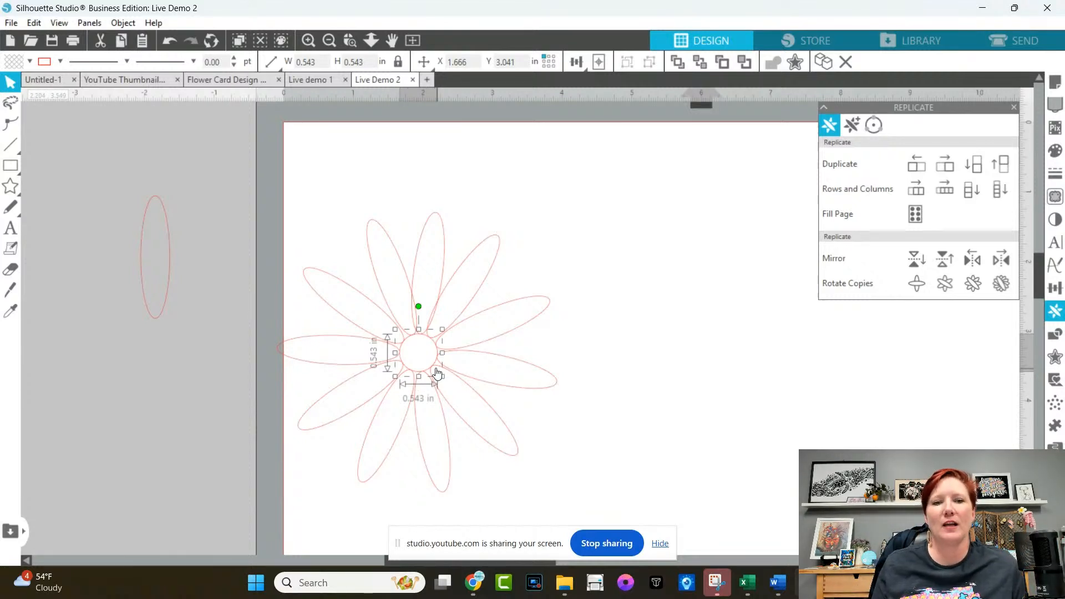
click(410, 340)
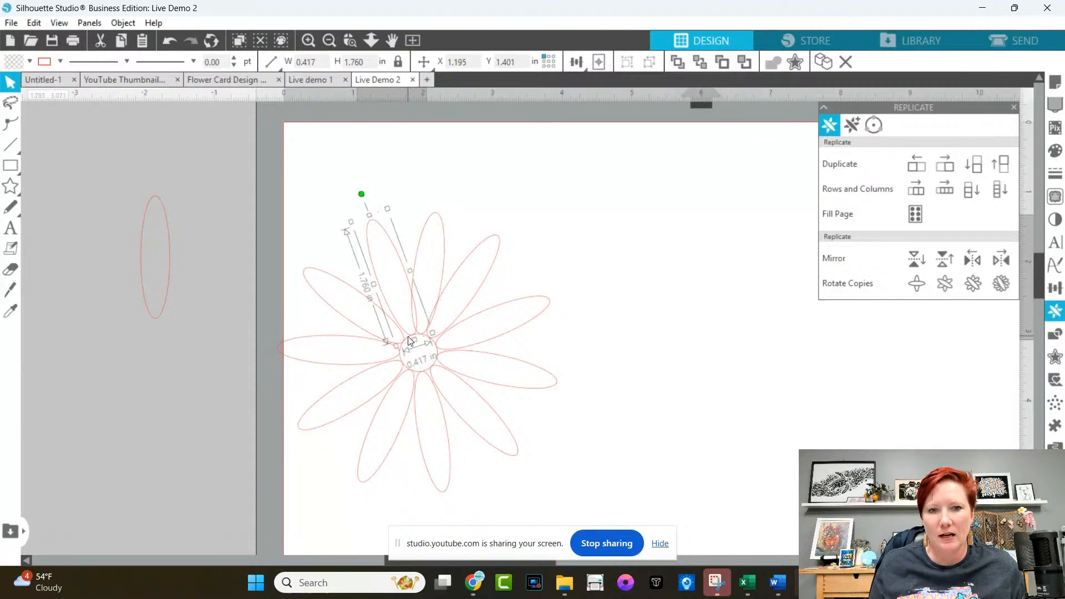
click(409, 372)
click(430, 349)
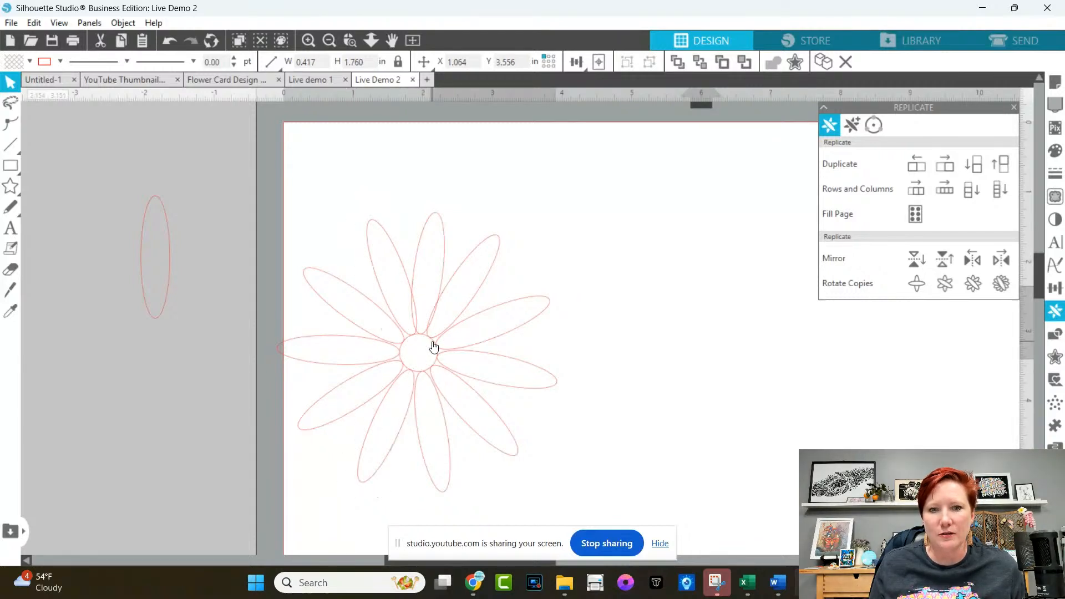
click(428, 349)
click(416, 340)
click(425, 364)
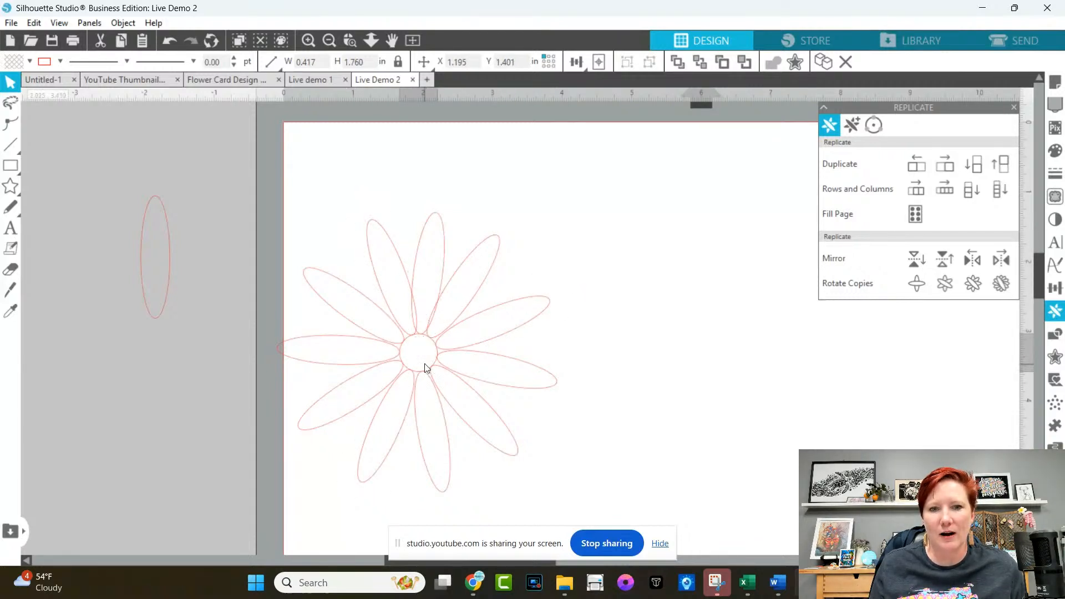
click(397, 330)
click(411, 351)
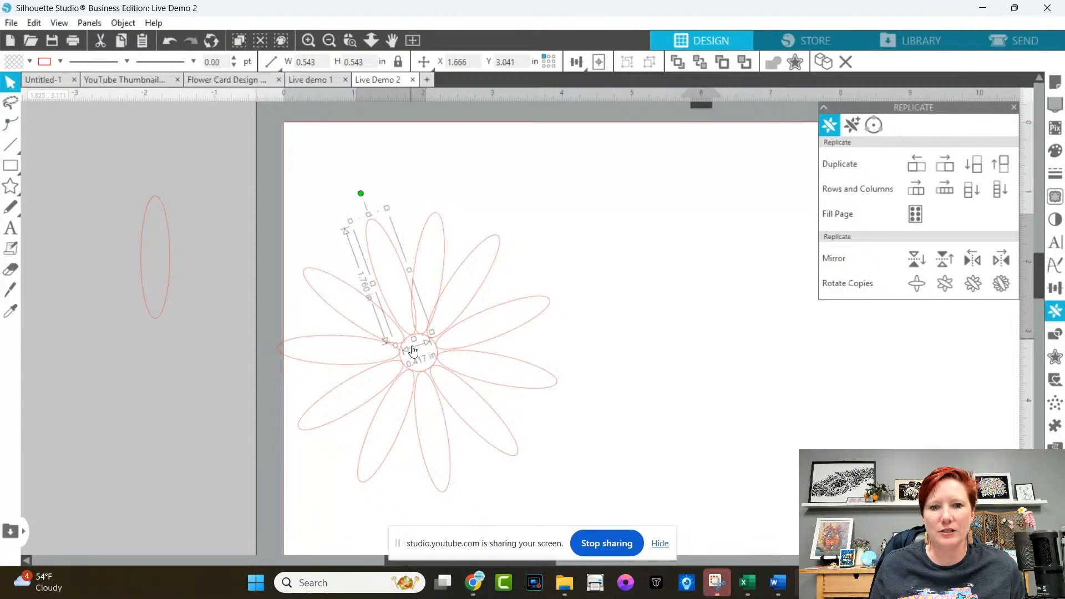
click(427, 365)
click(411, 340)
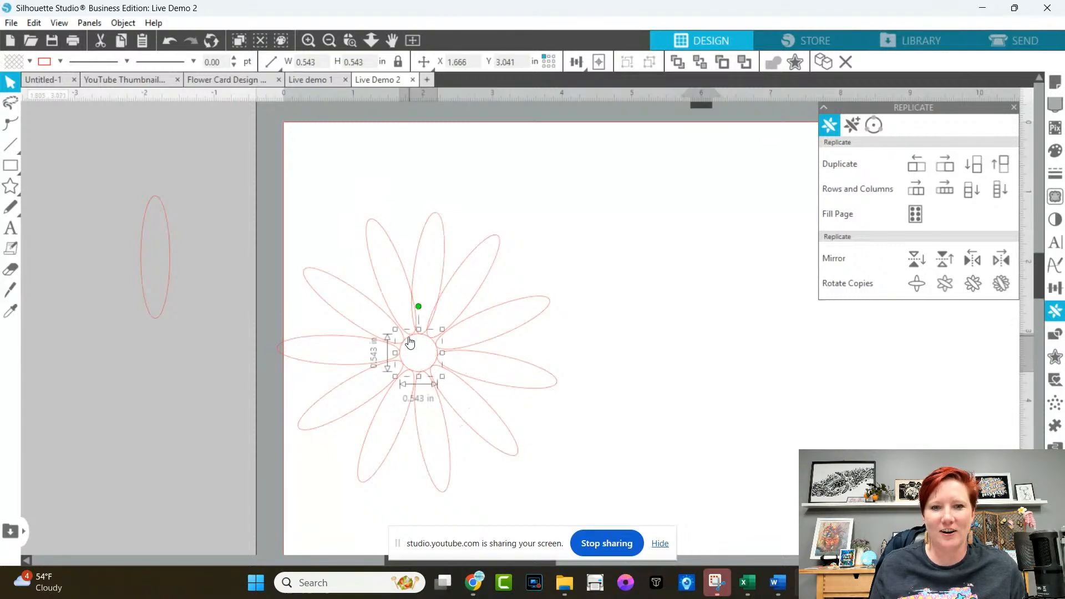
Enlarge the flower's center circle to about 0.698 in and re-center it so it overlaps the inner petal ends.
drag(388, 329, 382, 322)
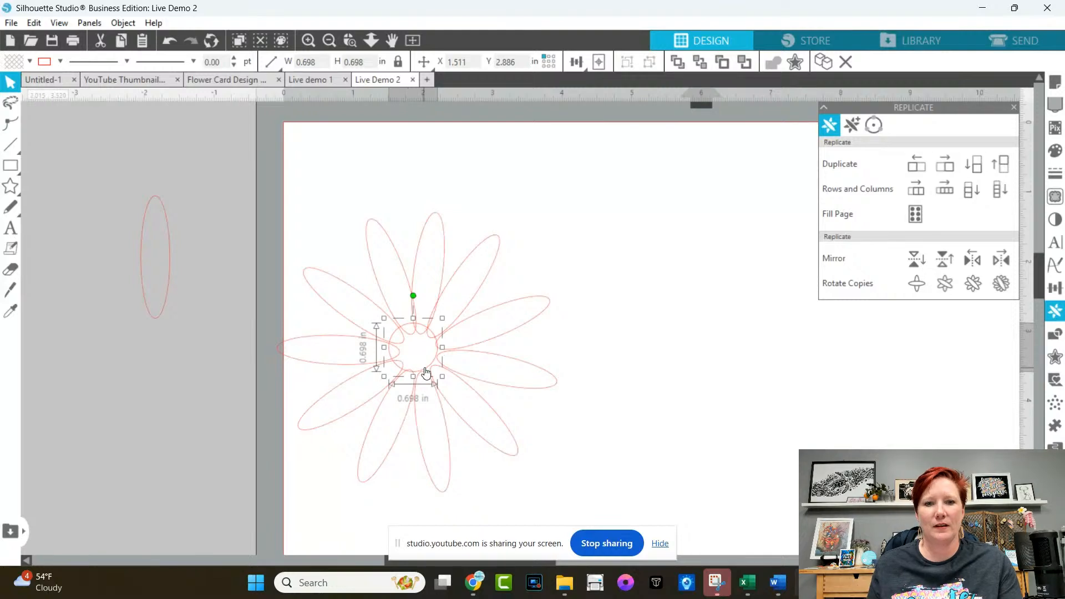
drag(423, 368, 425, 371)
key(ctrl+z)
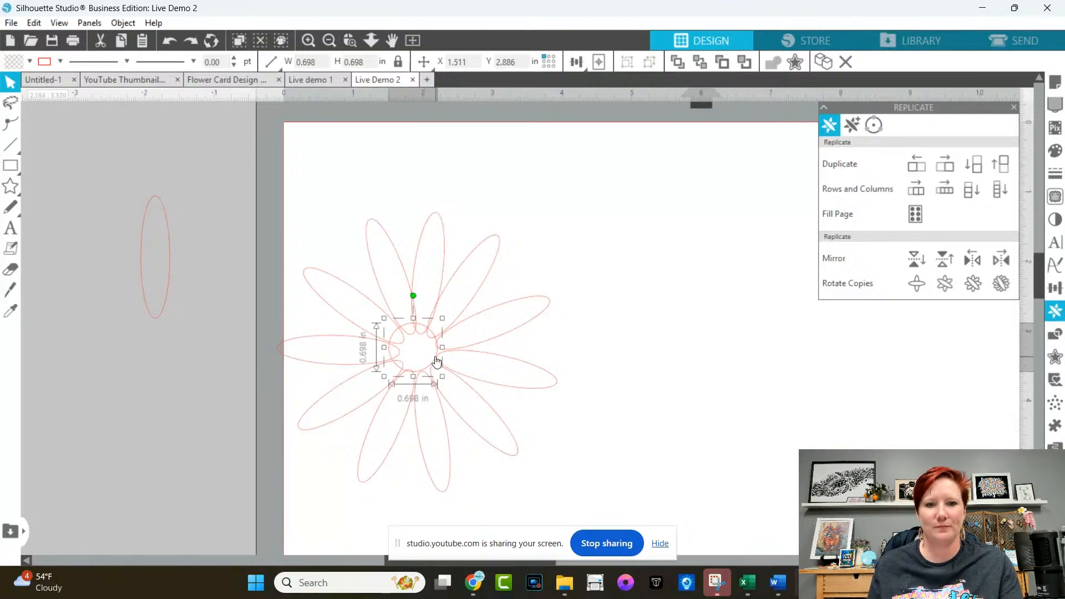
click(435, 355)
key(i)
key(ctrl+z)
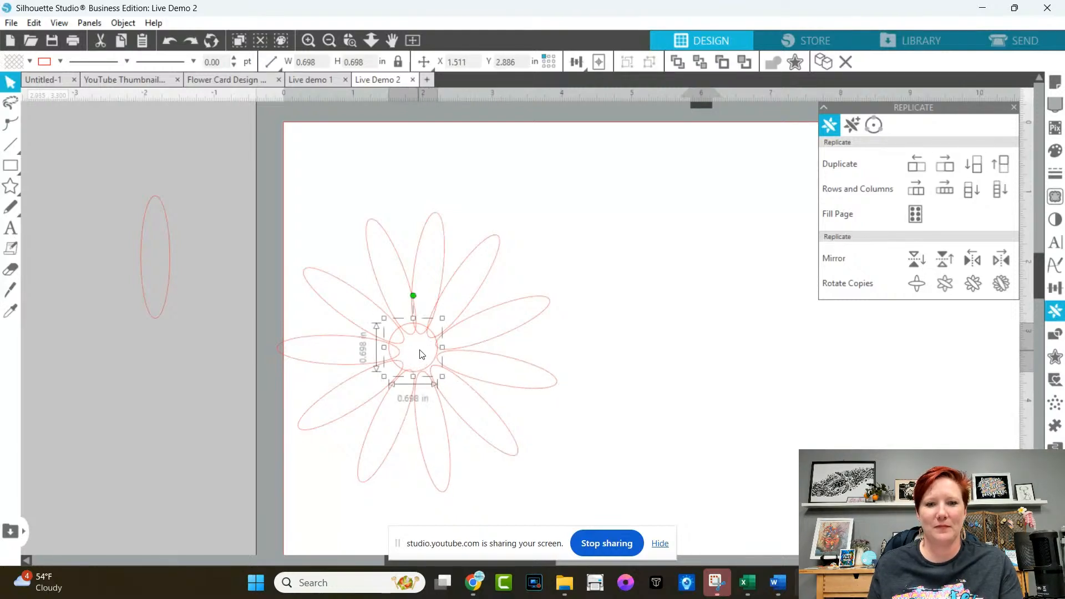
drag(397, 335, 402, 340)
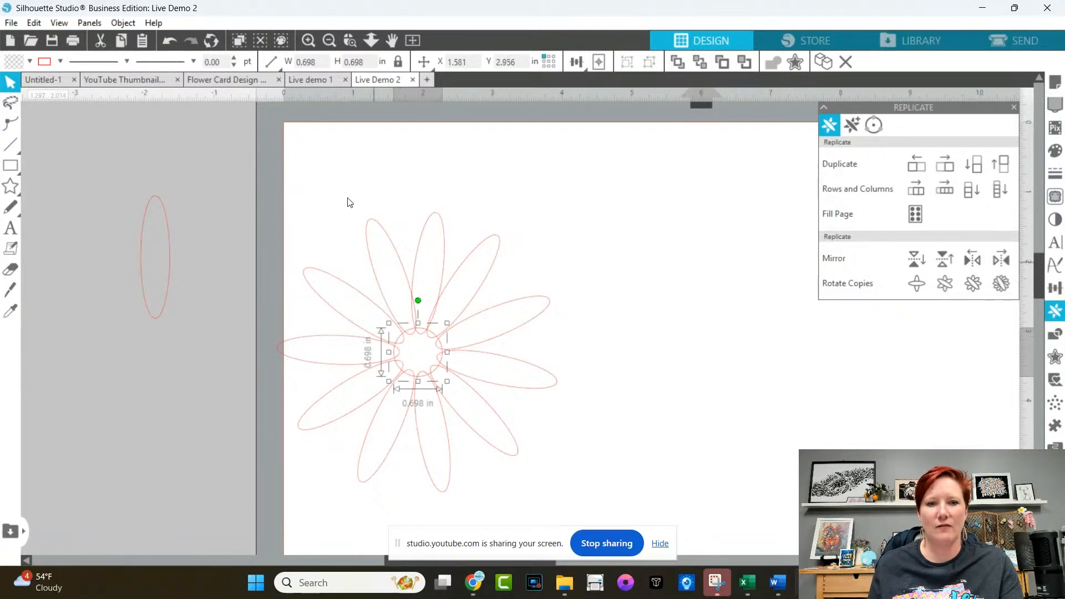
Copy the whole flower with all petals and the center circle, and place the pasted duplicate off the page below the spare ellipse.
drag(287, 175, 488, 398)
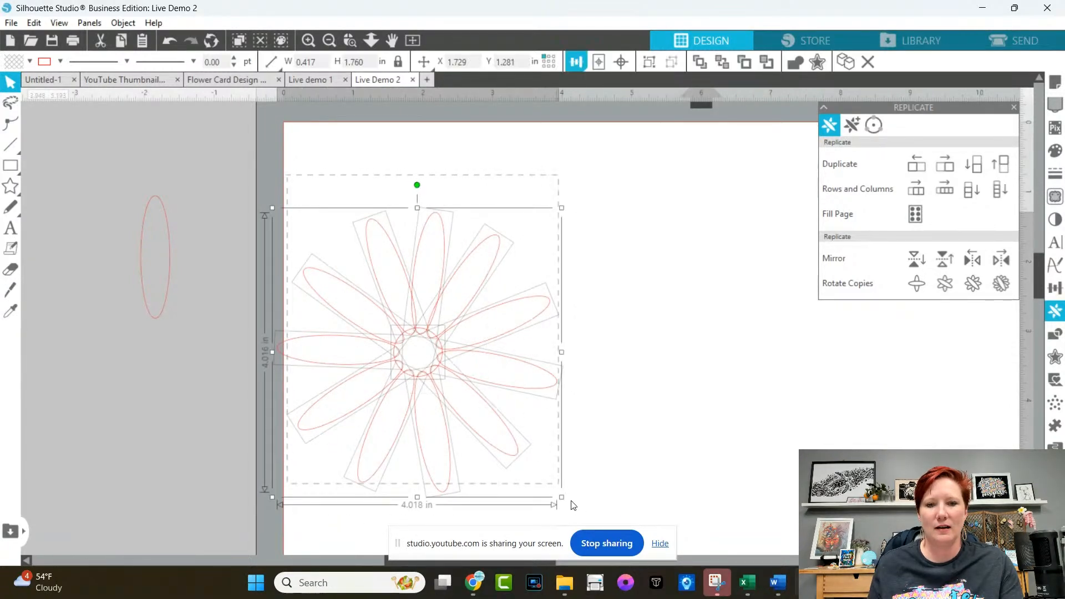
right_click(497, 352)
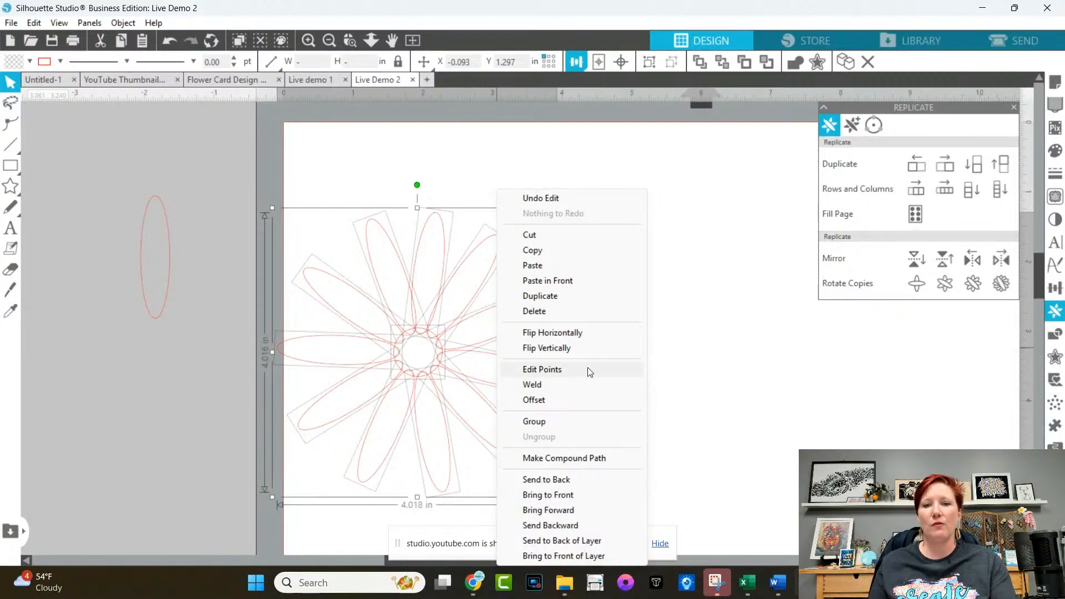
click(557, 253)
key(ctrl+v)
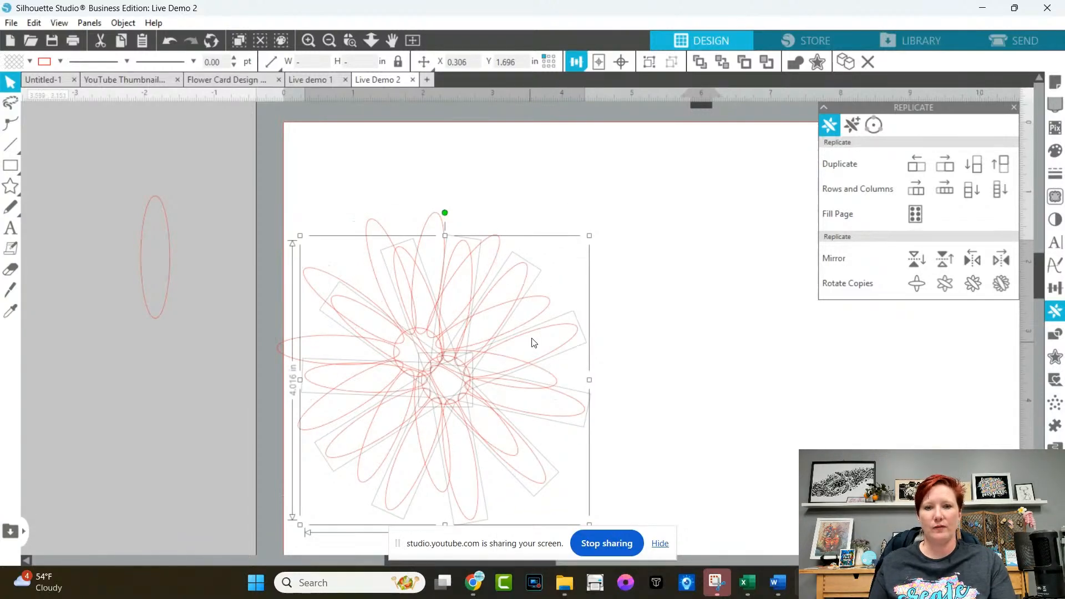
drag(534, 343, 158, 450)
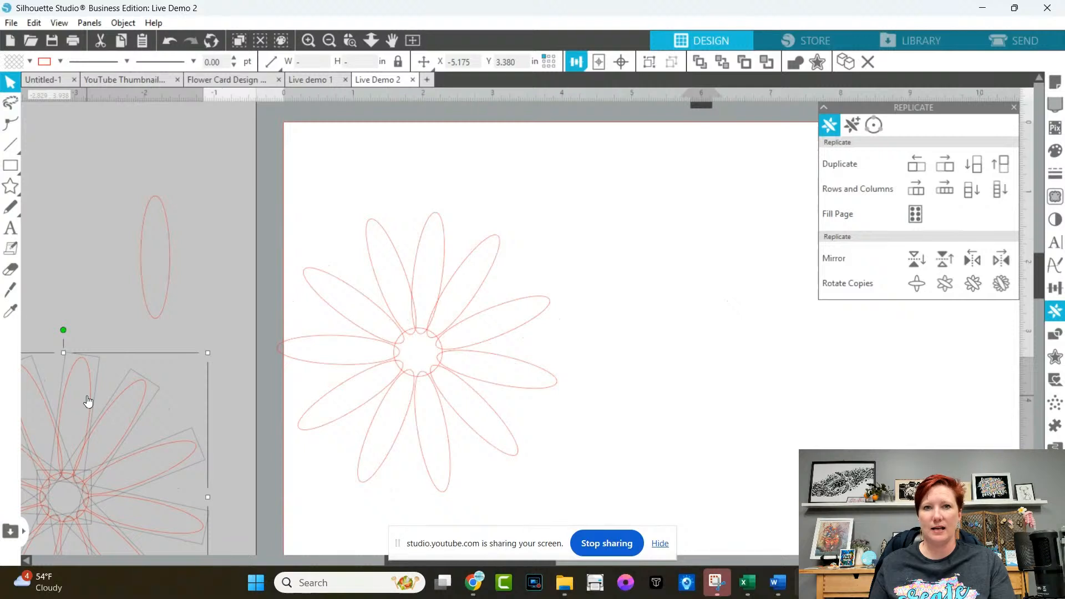
Weld the on-page flower's petals and center circle into one shape and move it off the page above the duplicate flower.
drag(291, 187, 541, 499)
right_click(459, 359)
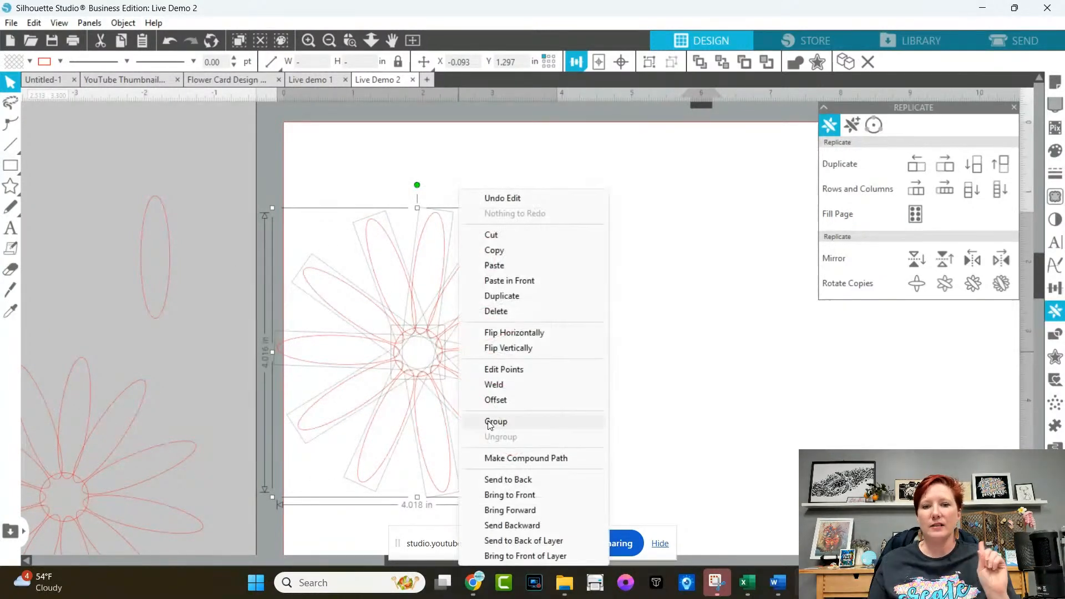
click(493, 385)
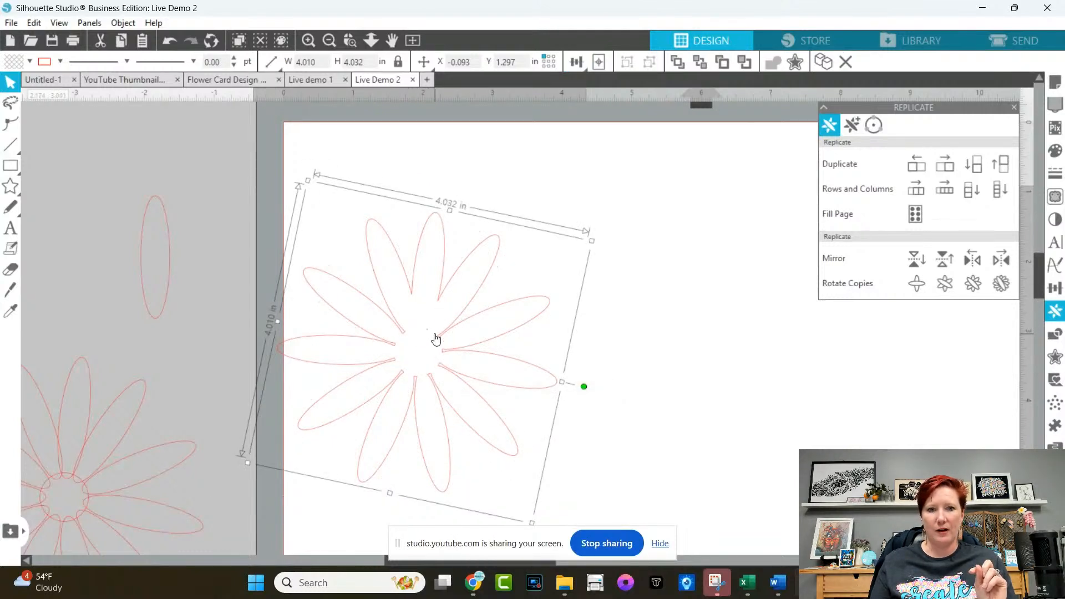
drag(435, 338, 475, 324)
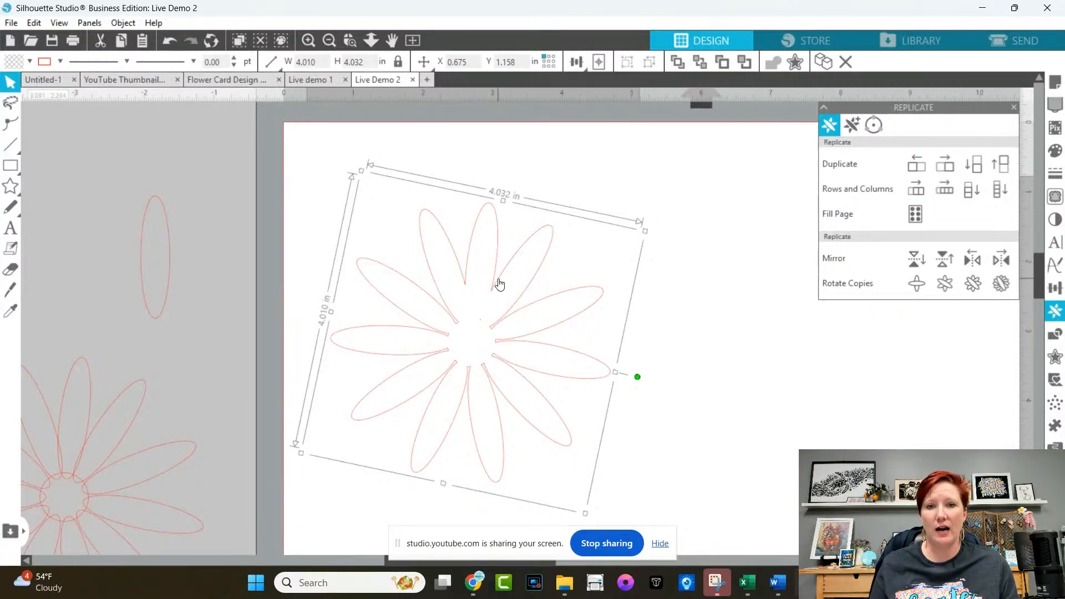
drag(500, 285, 30, 140)
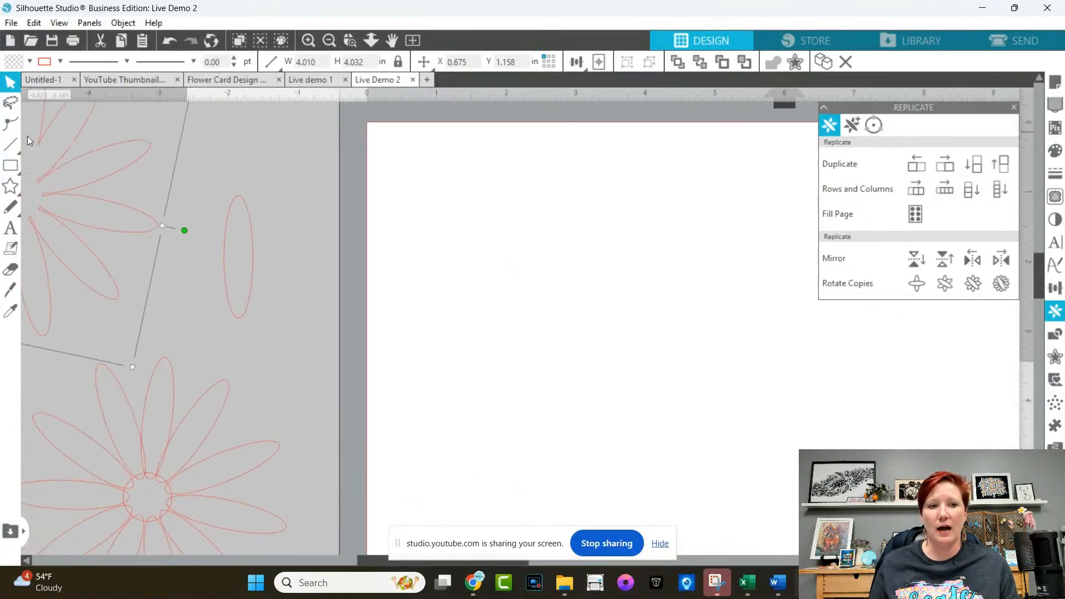
Copy the spare off-page ellipse and place the pasted duplicate on the upper part of the empty page.
click(338, 222)
click(331, 240)
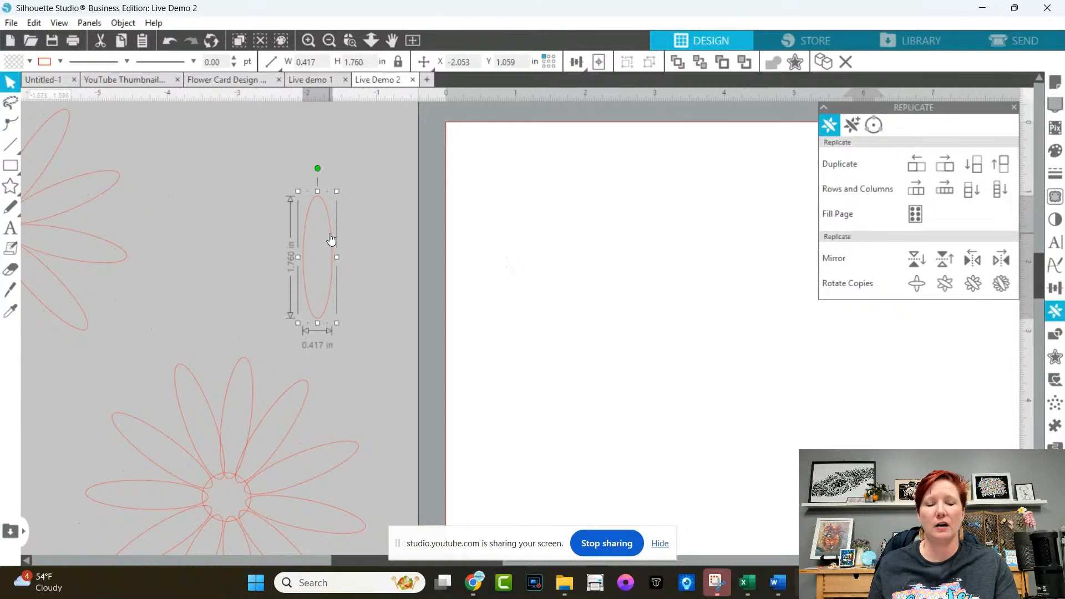
key(ctrl+c)
key(ctrl+v)
drag(338, 240, 575, 204)
drag(593, 275, 354, 283)
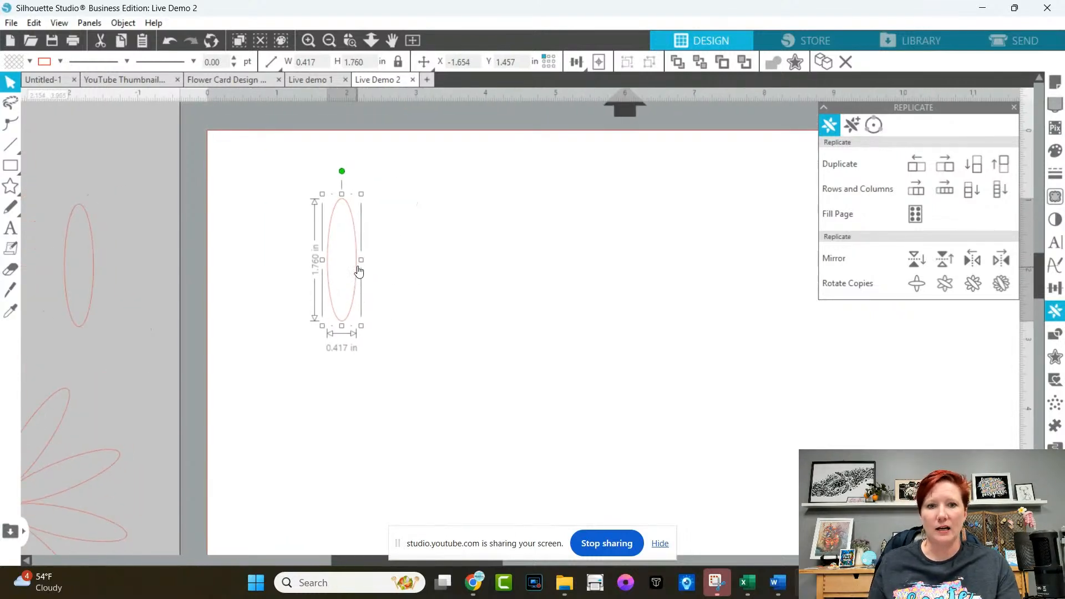
drag(415, 295, 390, 297)
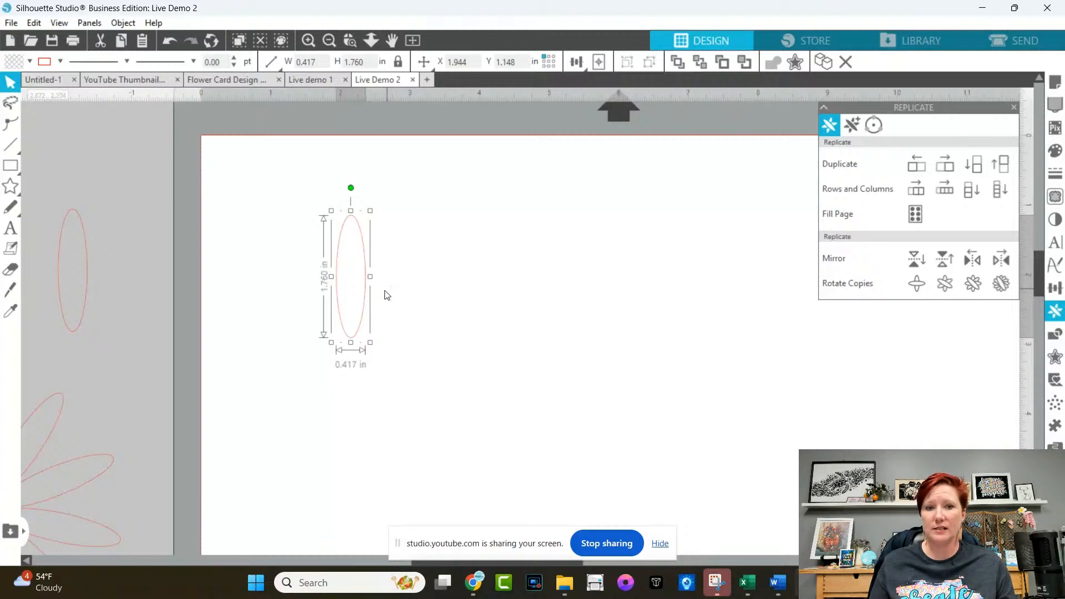
Lengthen the on-page ellipse upward by its top point to about 2.208 in tall, and set its rotation center at its lower end.
double_click(359, 333)
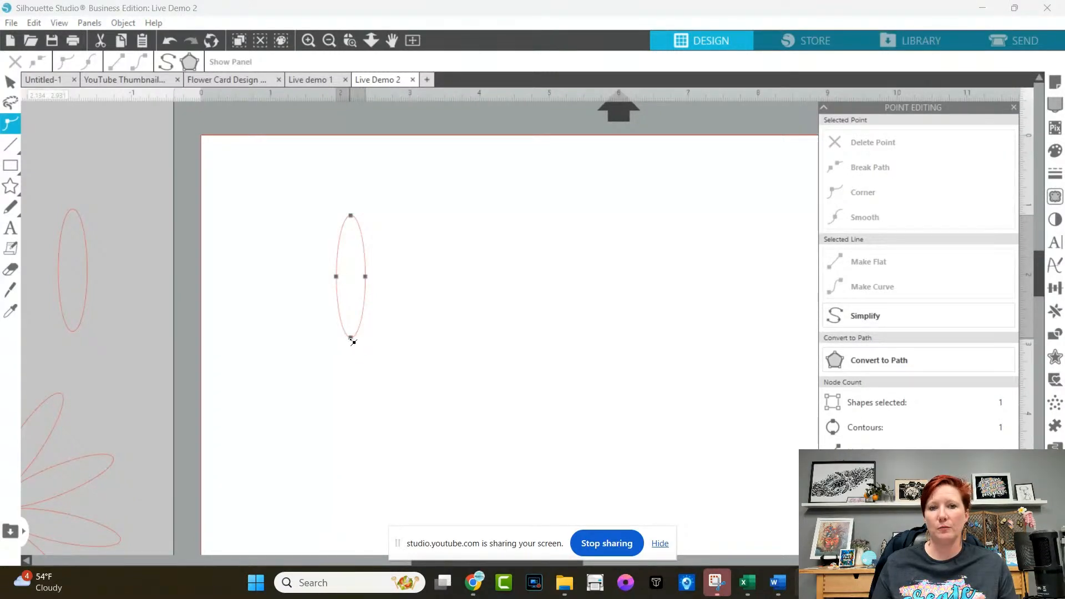
drag(352, 339, 353, 359)
key(ctrl+z)
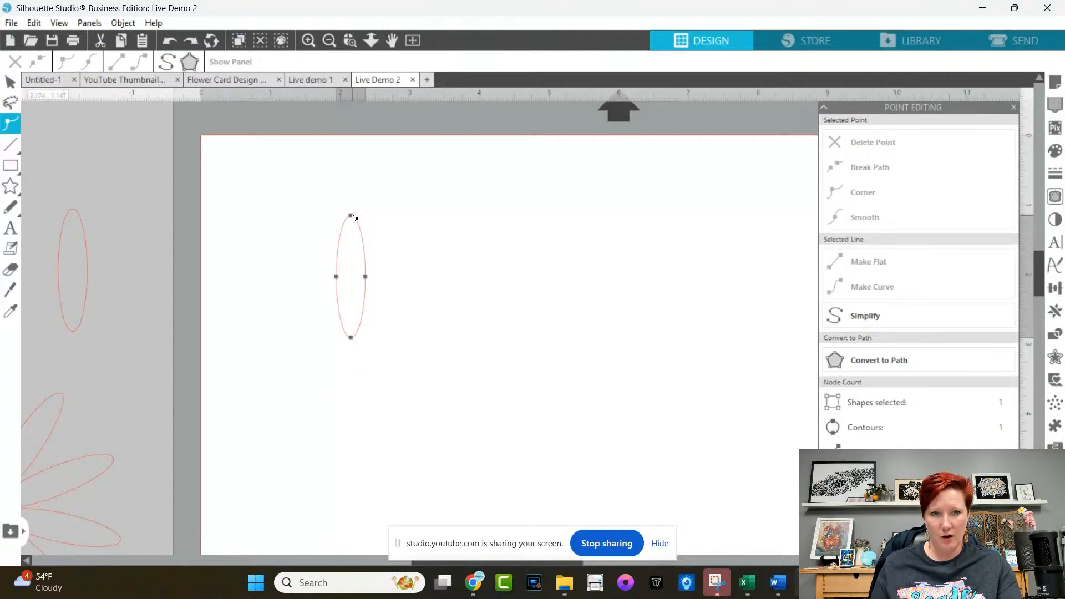
drag(351, 217, 355, 187)
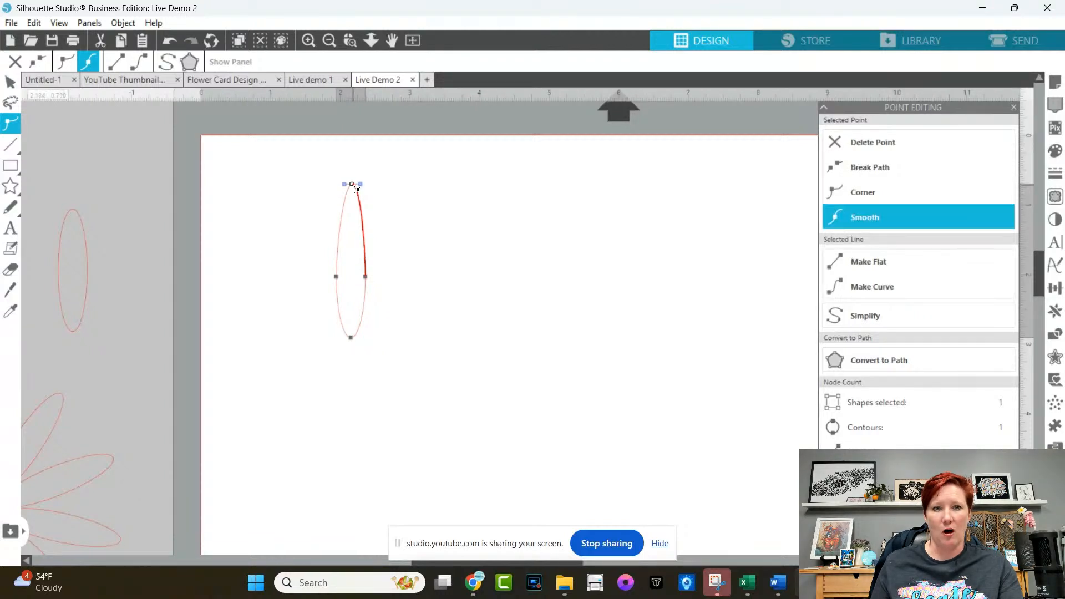
click(353, 339)
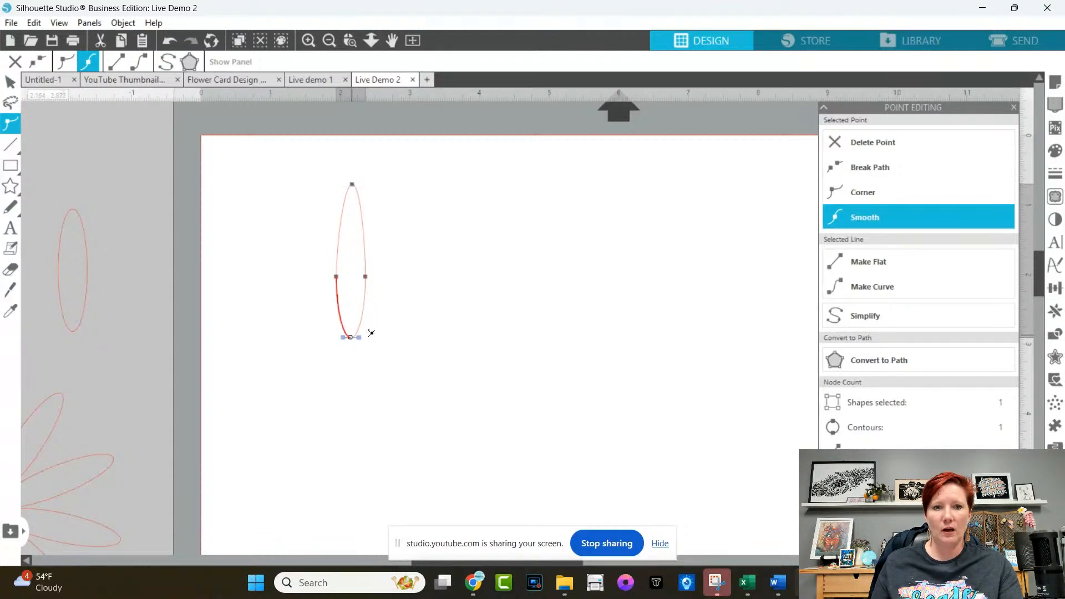
click(441, 312)
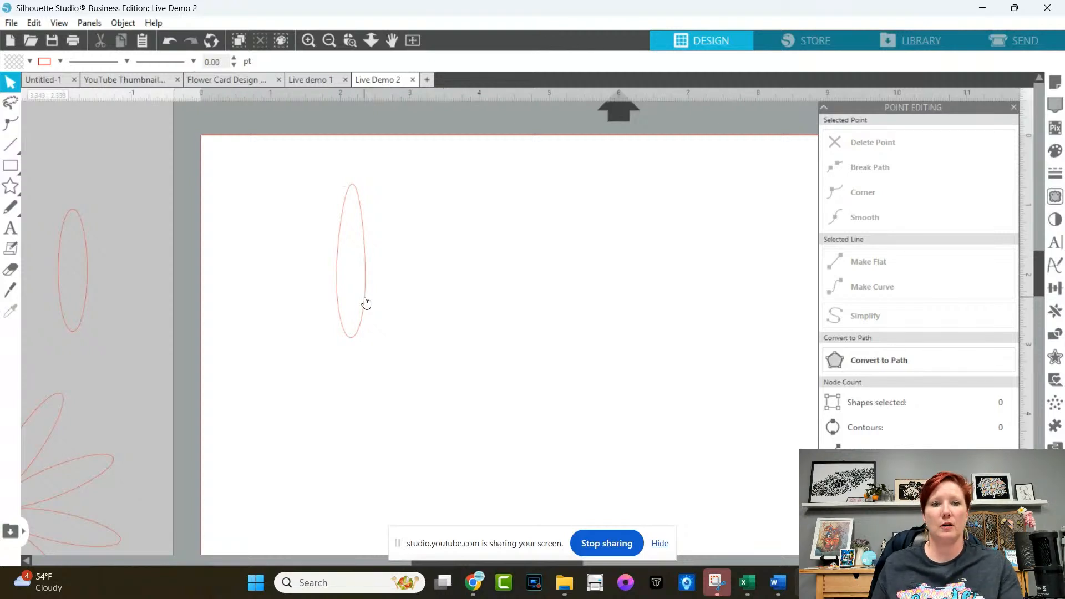
drag(364, 302, 387, 311)
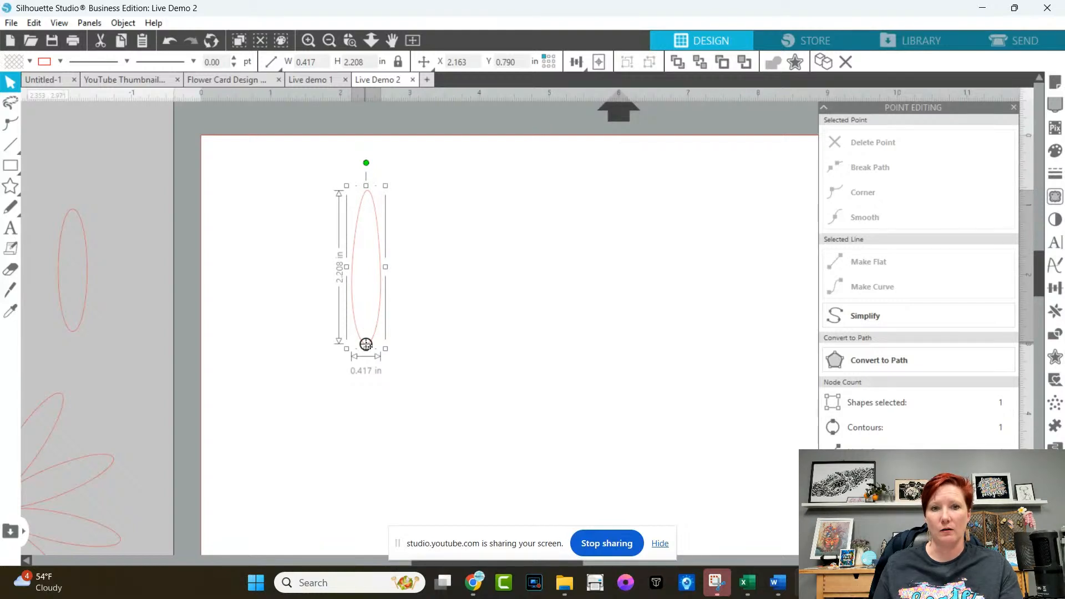
Try rotating three copies of the lengthened petal around its lower end, and undo the replication.
click(1054, 315)
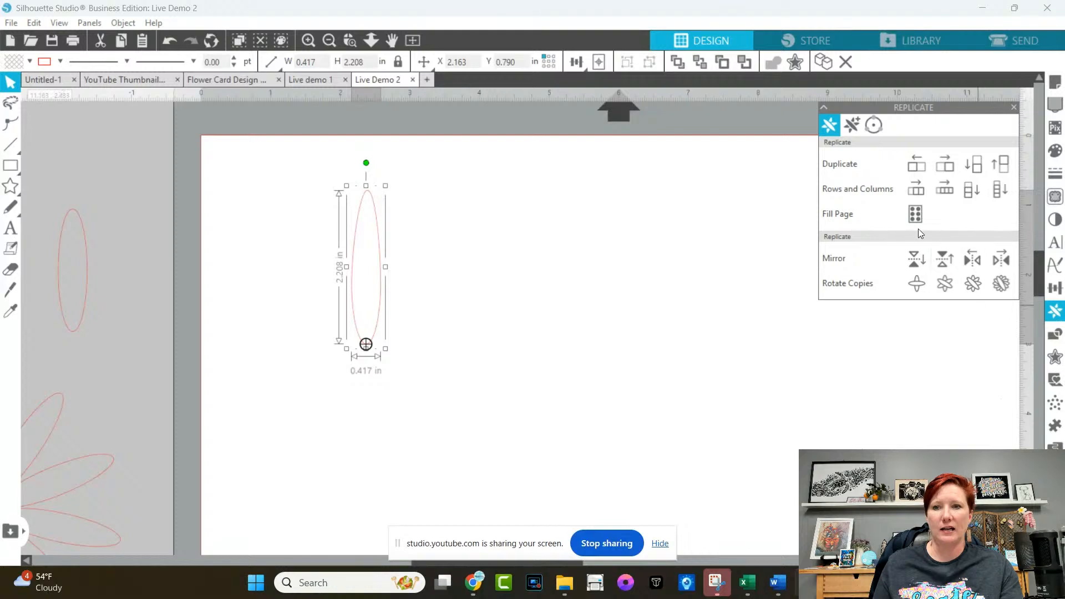
click(975, 284)
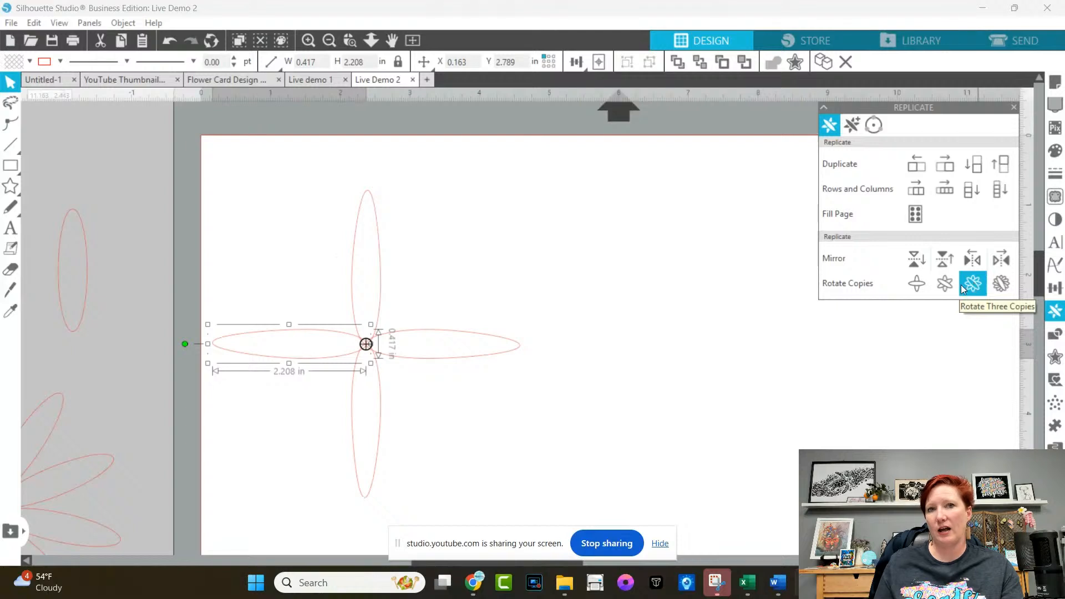
click(545, 386)
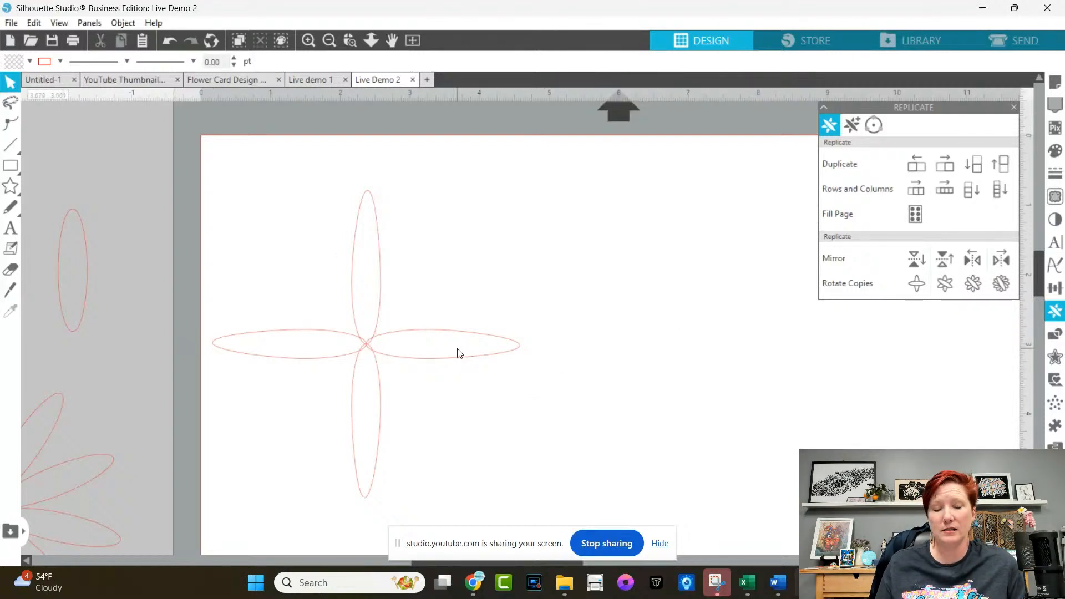
click(394, 338)
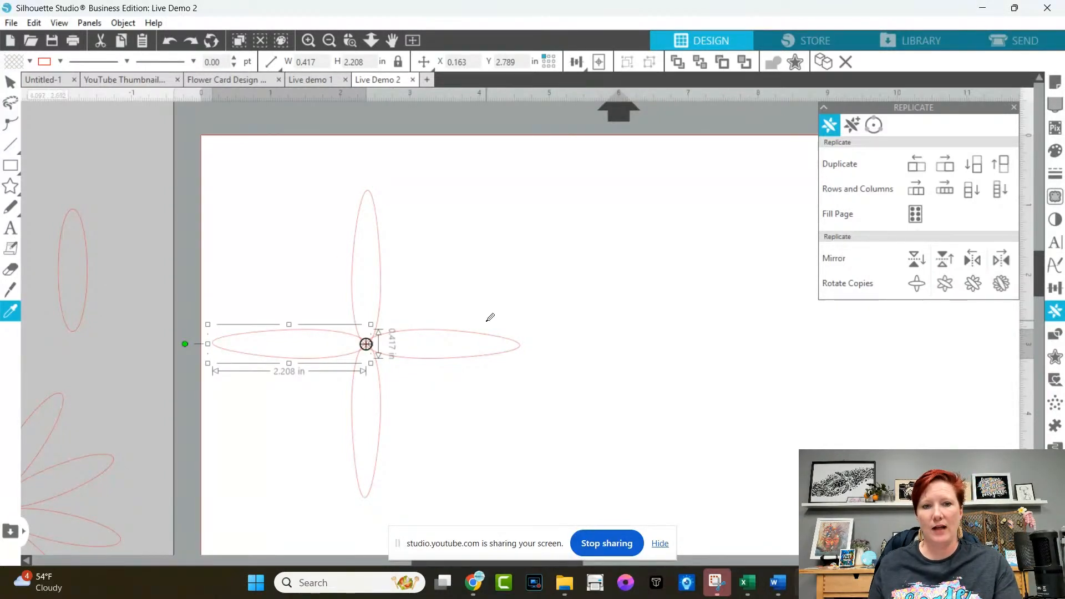
key(ctrl+z)
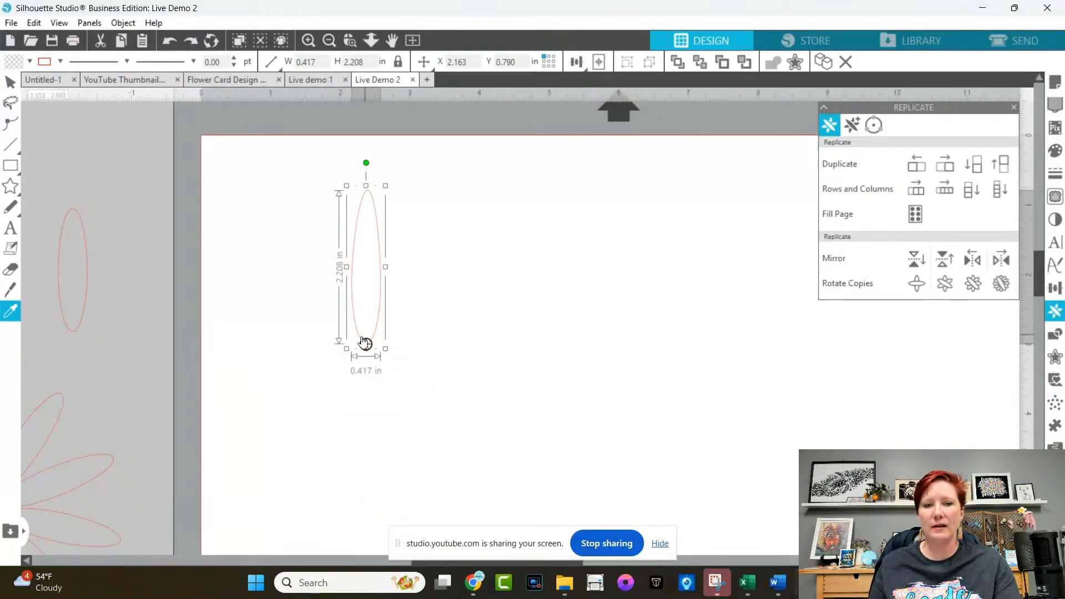
Rotate five copies of the petal around its lower end to form a six-petaled flower.
click(365, 349)
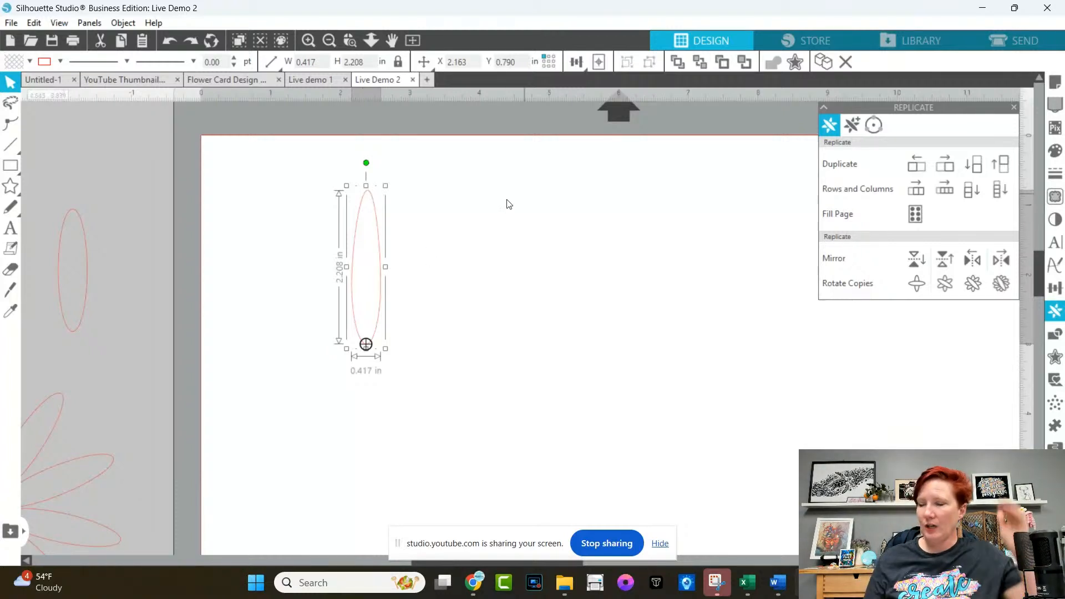
click(1001, 283)
click(501, 344)
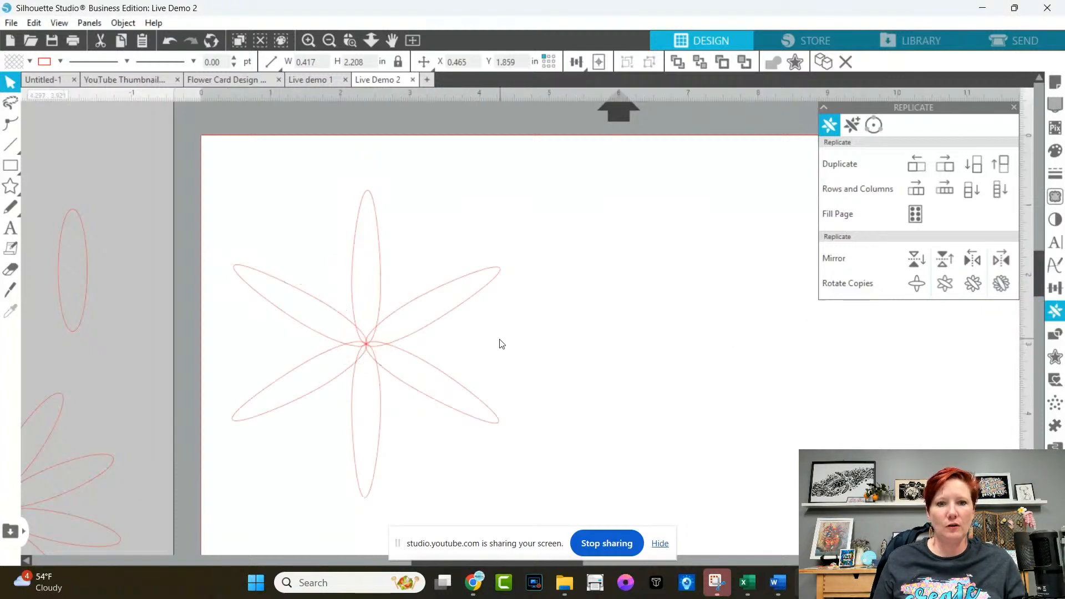
Copy the whole six-petaled flower and place the pasted duplicate beside the original on the page.
drag(231, 214, 483, 404)
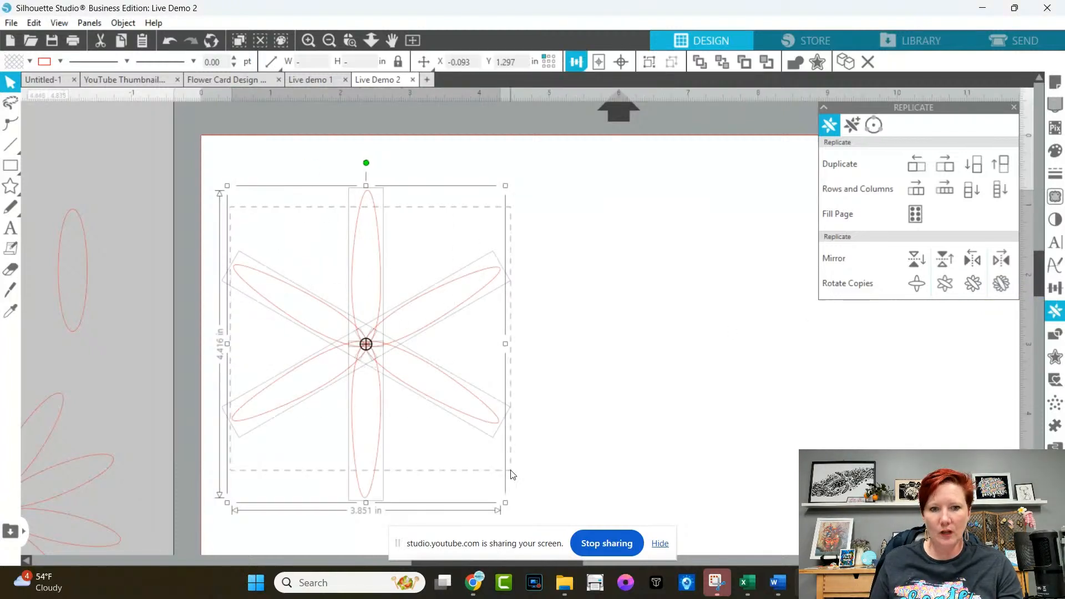
drag(511, 471, 510, 470)
key(i)
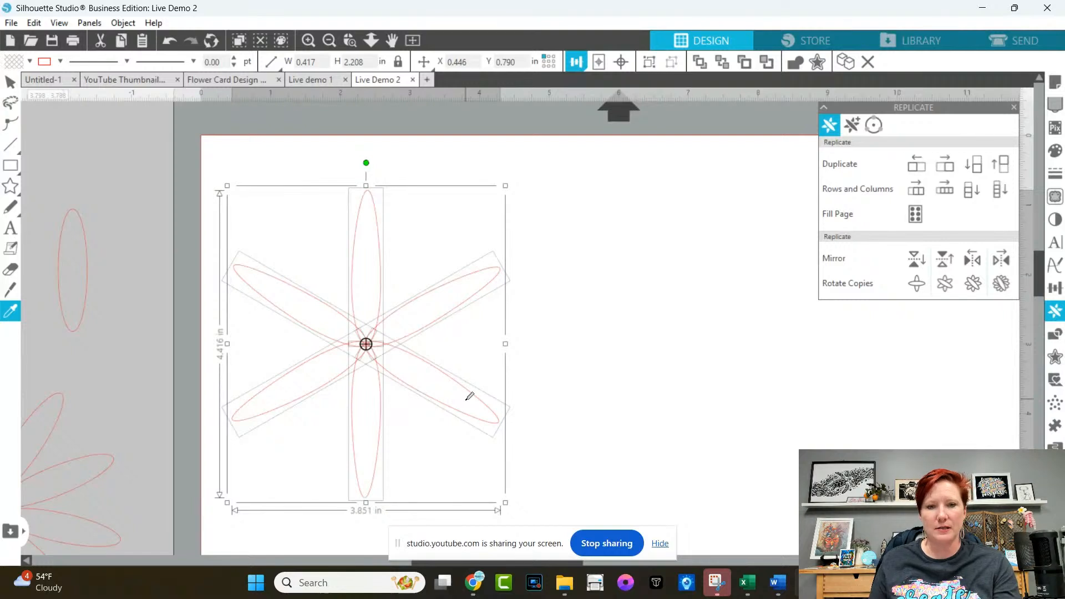
key(ctrl+v)
drag(442, 385, 759, 353)
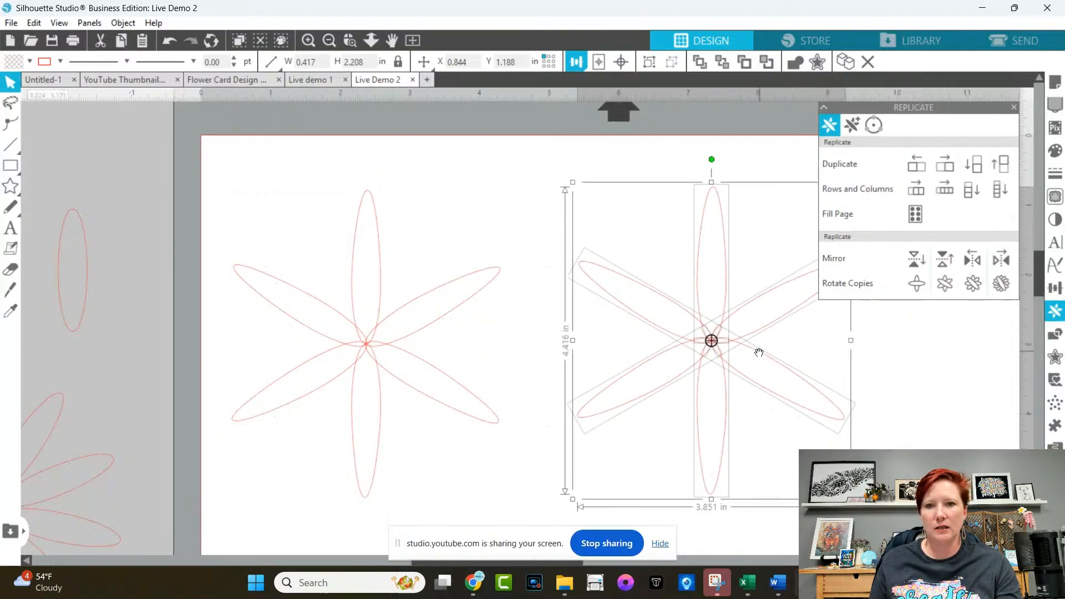
drag(765, 402, 522, 376)
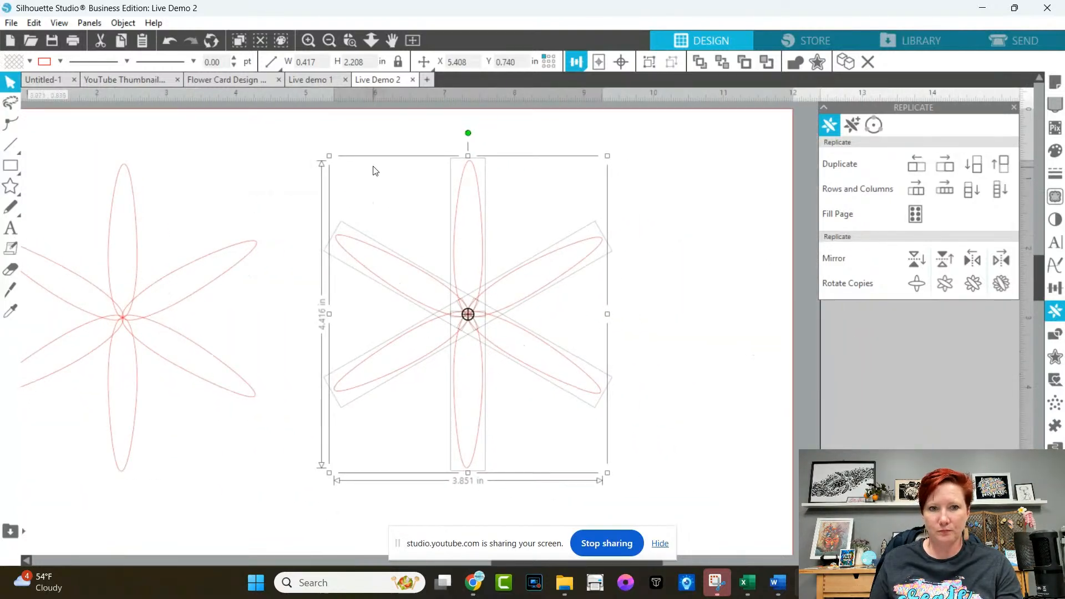
Weld the duplicated flower's six overlapping petals into a single shape.
drag(330, 149, 626, 510)
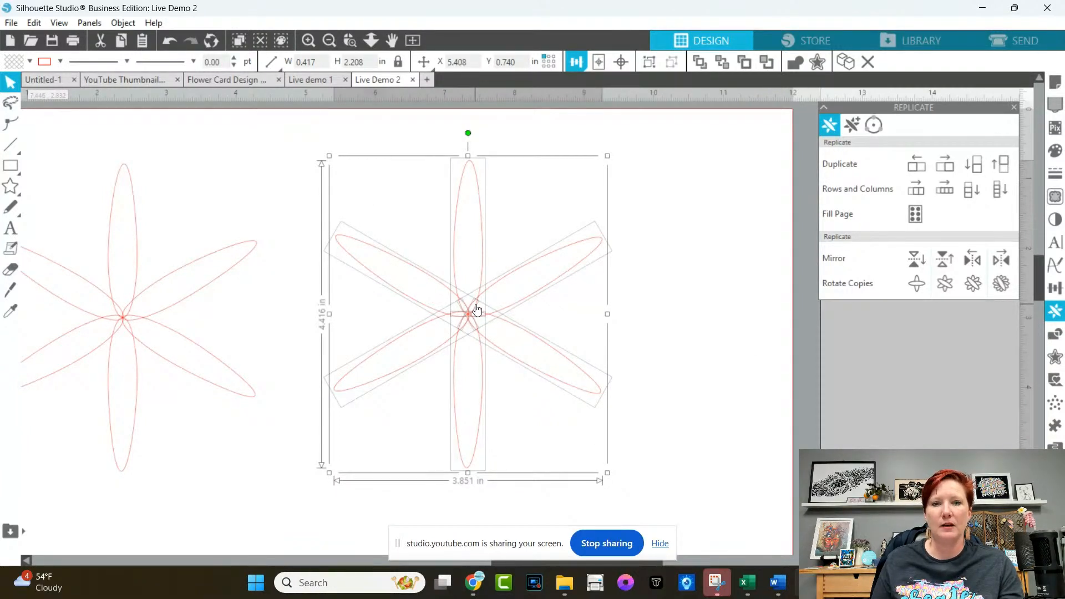
right_click(477, 309)
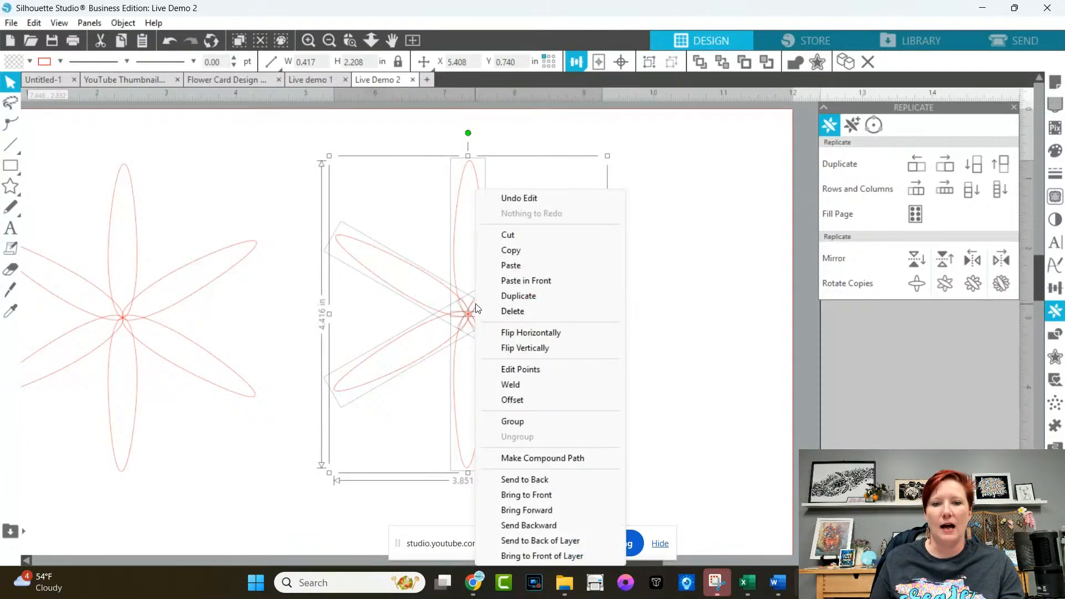
click(521, 385)
click(610, 308)
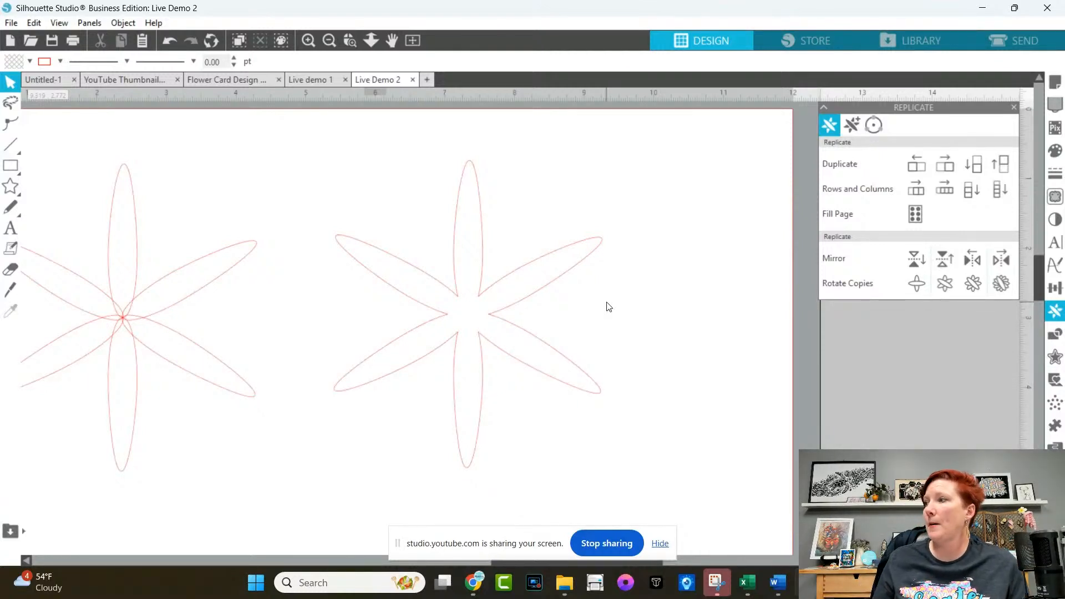
Fill the welded flower with light yellow and rotate one copy of it to place petals between the existing ones.
click(484, 282)
click(29, 62)
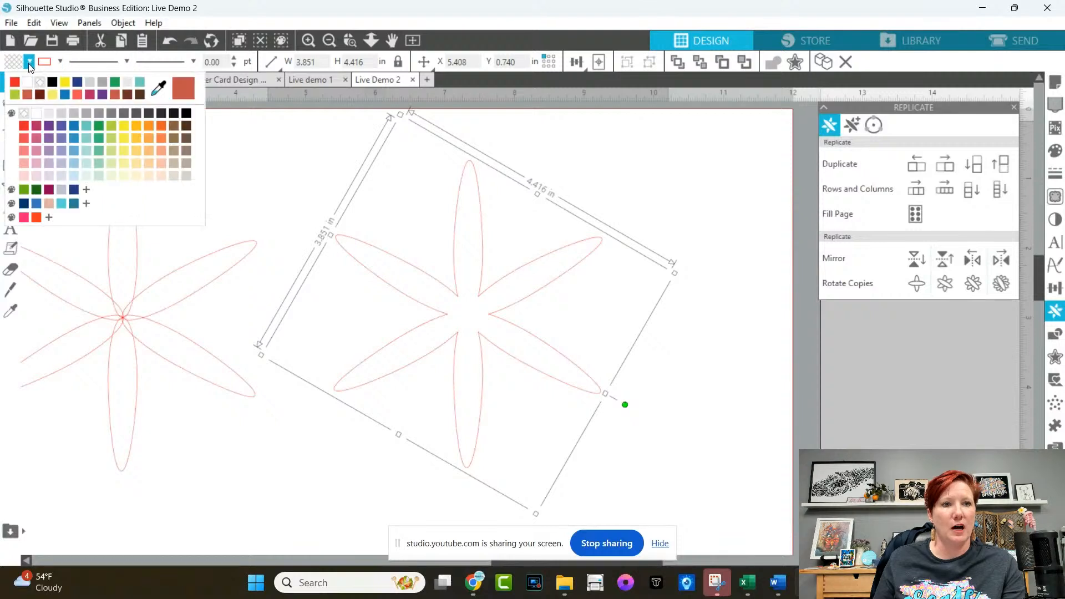
click(57, 94)
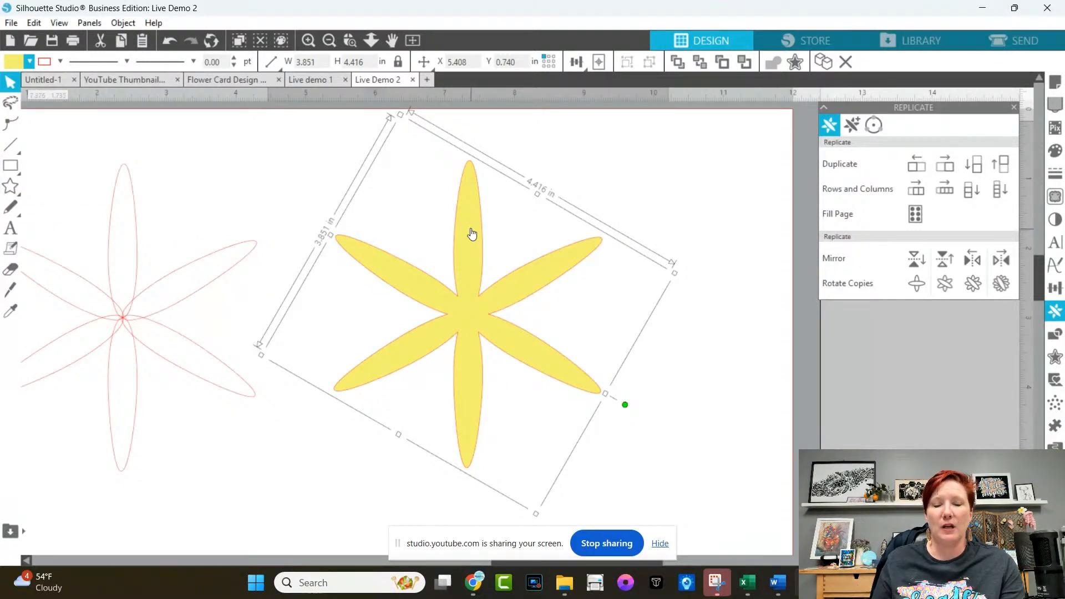
key(i)
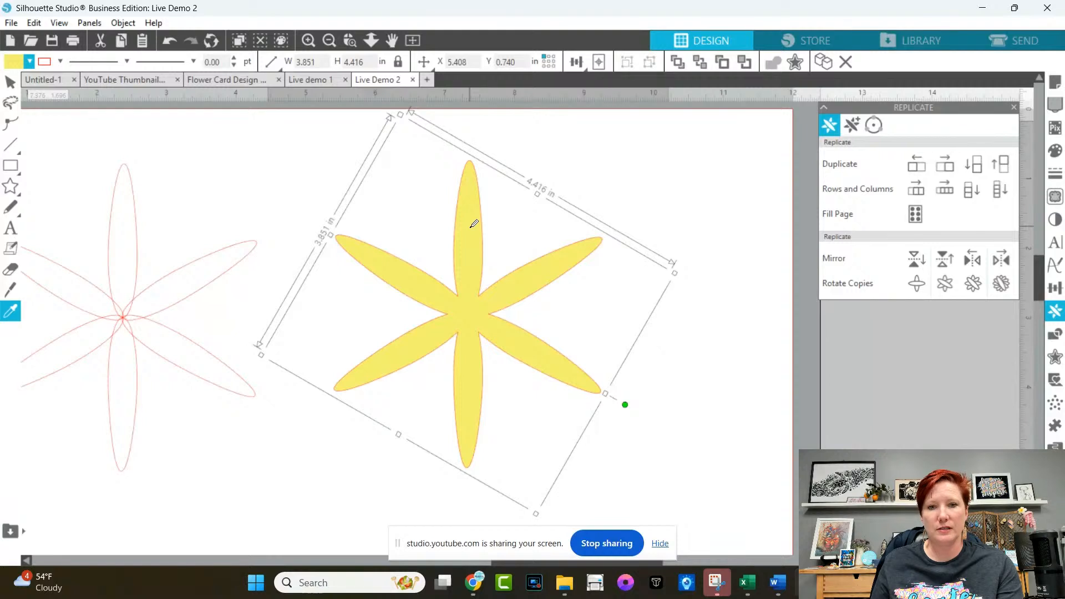
click(470, 228)
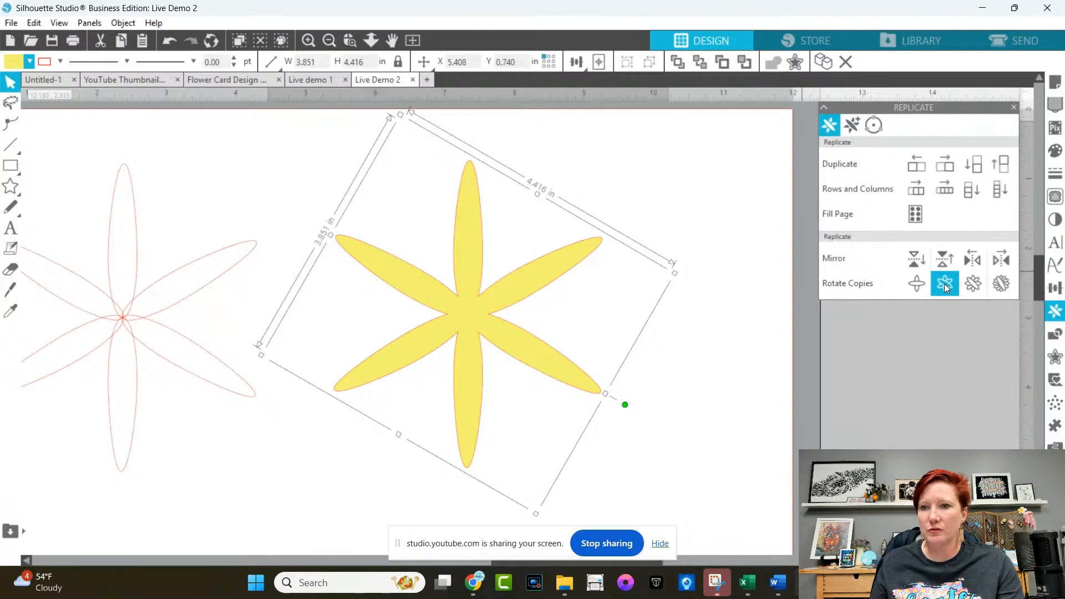
click(918, 286)
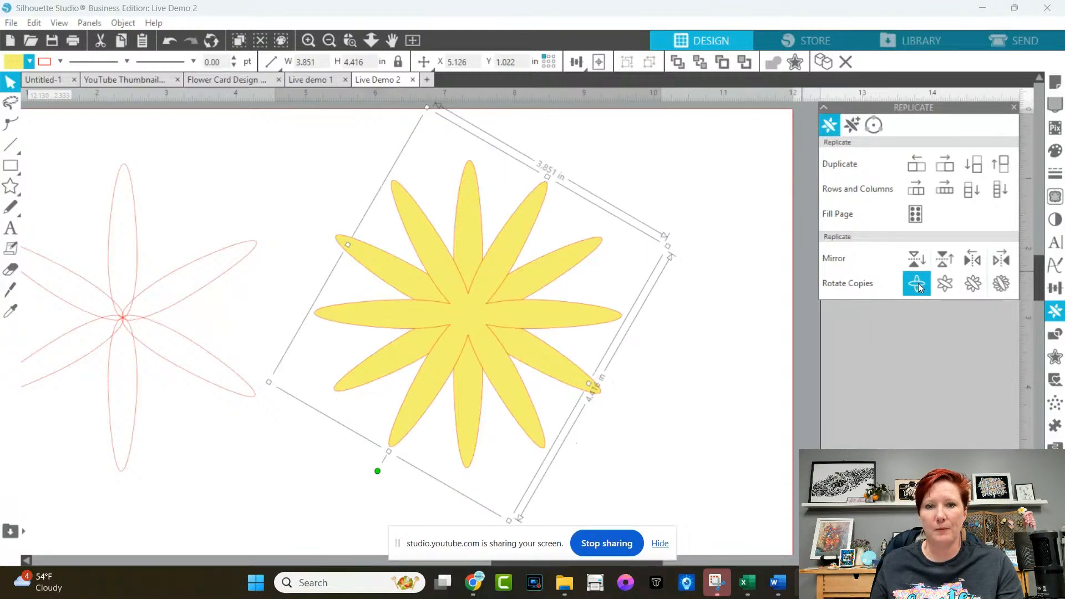
Fill the underlying original flower with orange, leaving the rotated copy on top yellow.
click(28, 61)
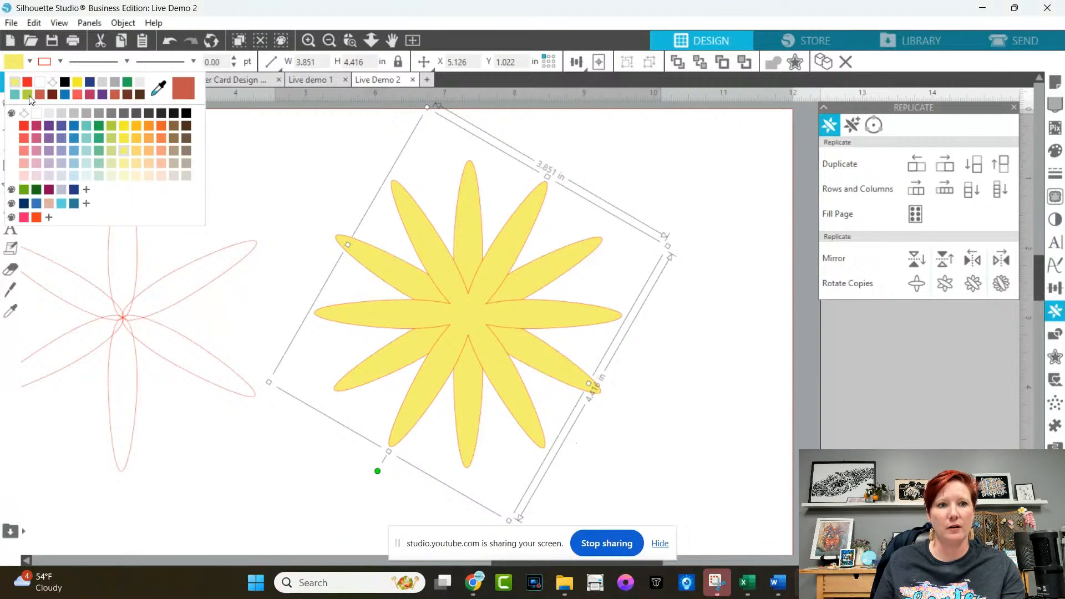
click(371, 256)
click(29, 62)
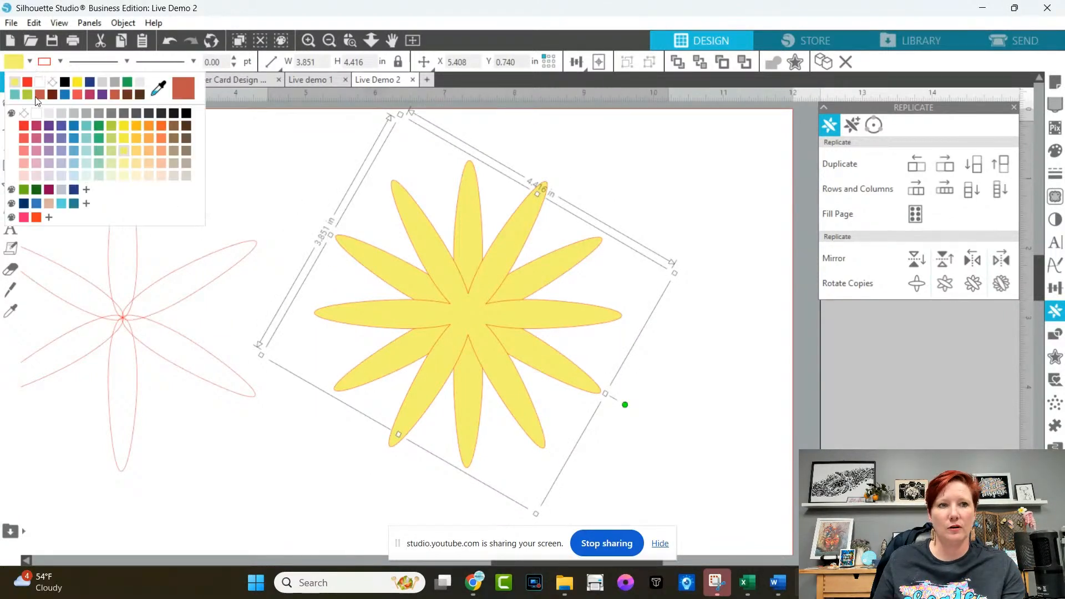
click(144, 125)
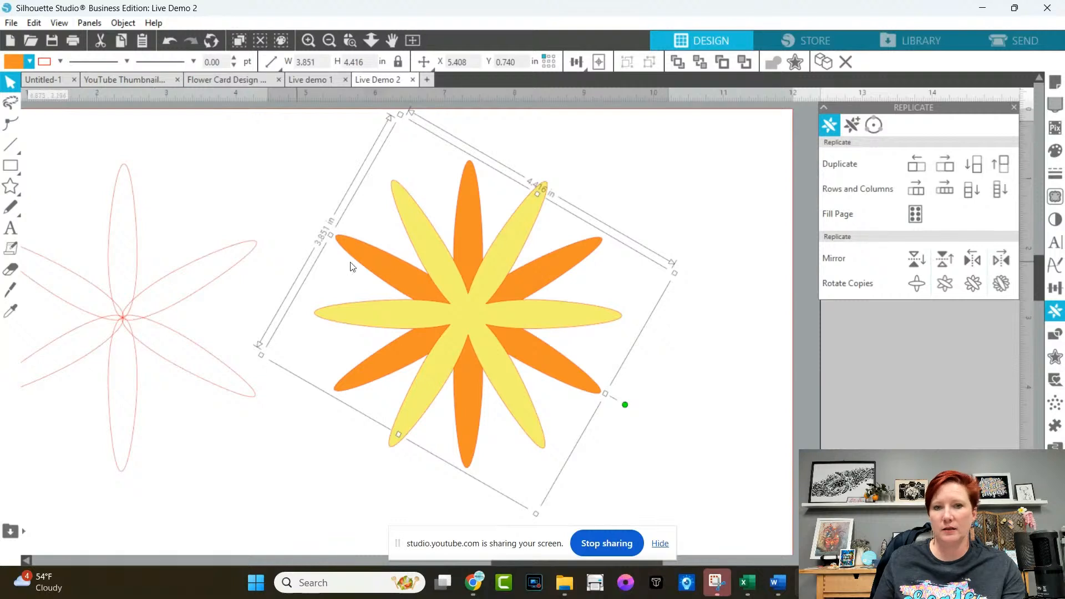
Add one rotated copy of the yellow flower on top of the layered flower.
click(687, 356)
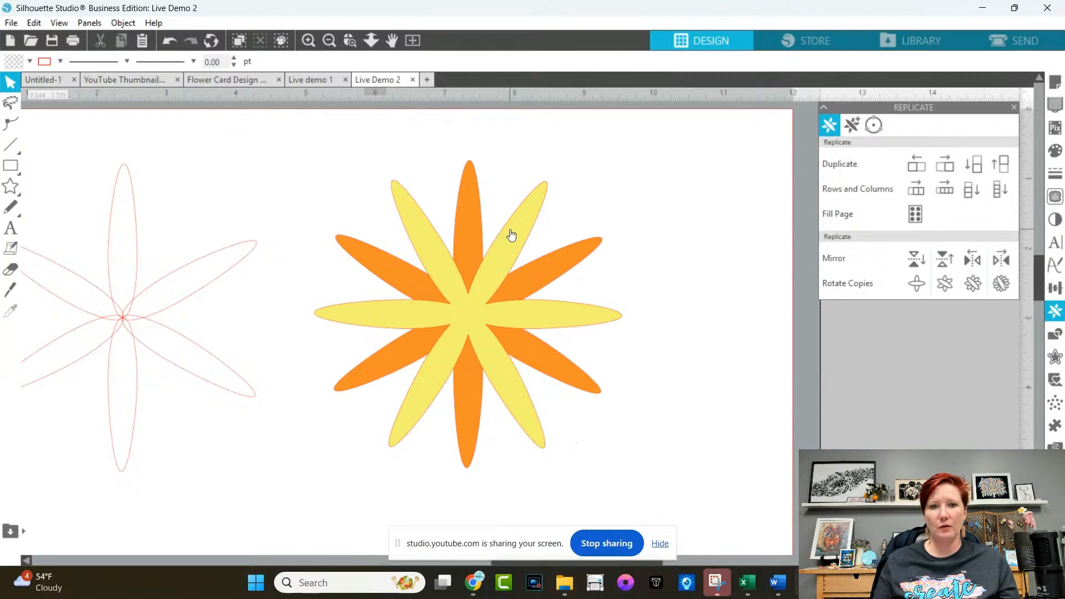
click(440, 265)
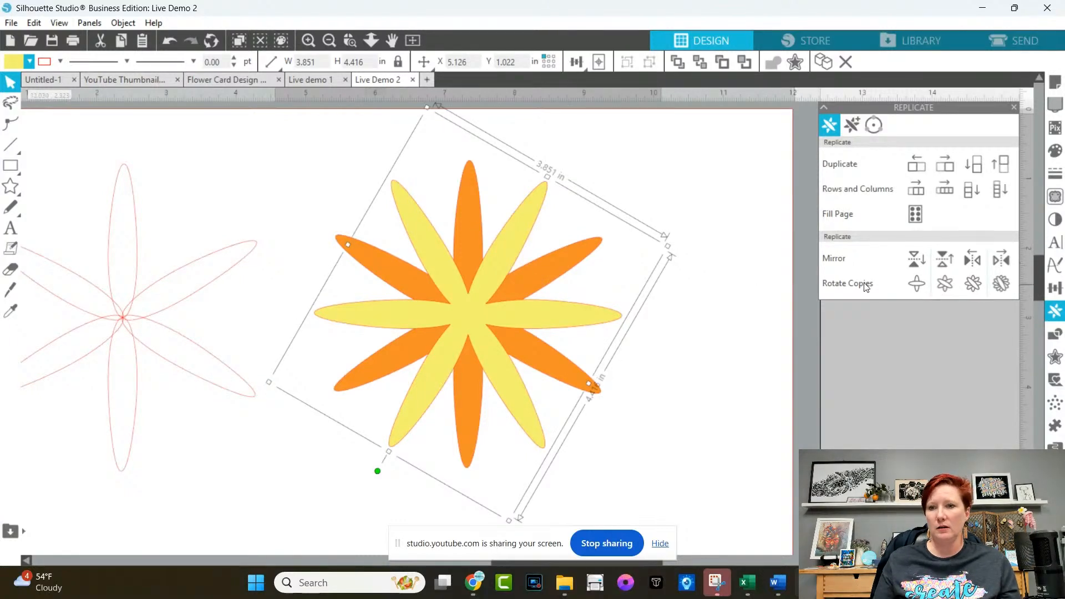
click(917, 284)
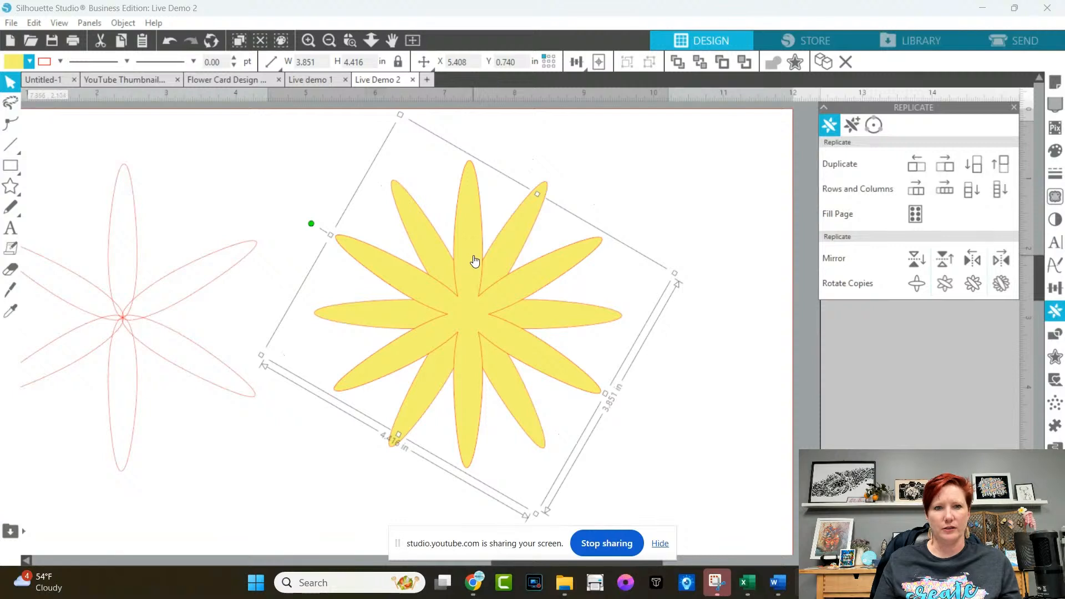
click(378, 214)
click(370, 265)
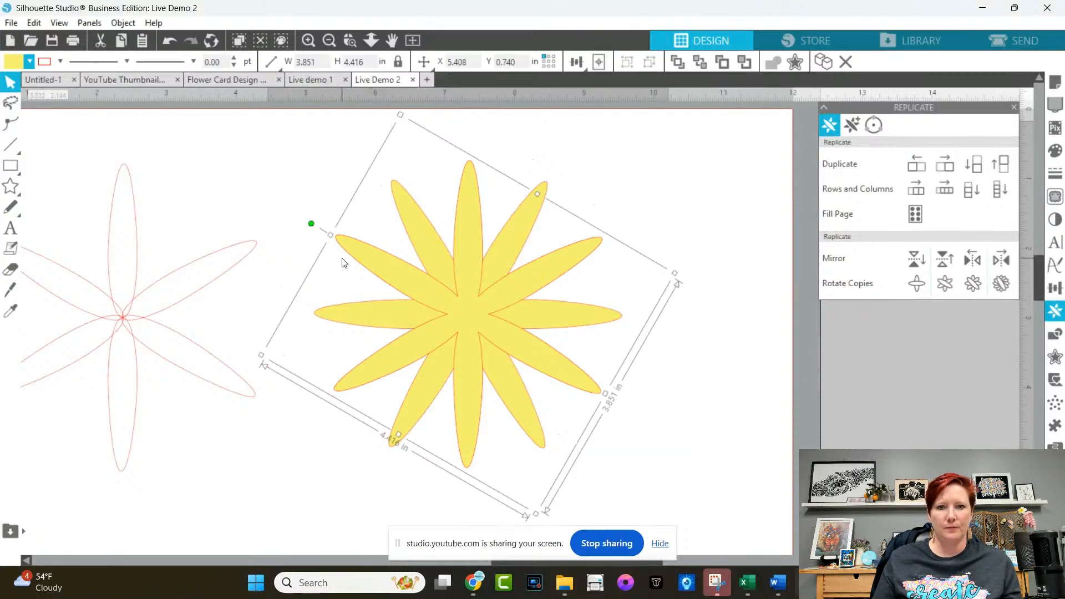
drag(475, 273, 481, 271)
drag(474, 205, 491, 208)
key(ctrl+z)
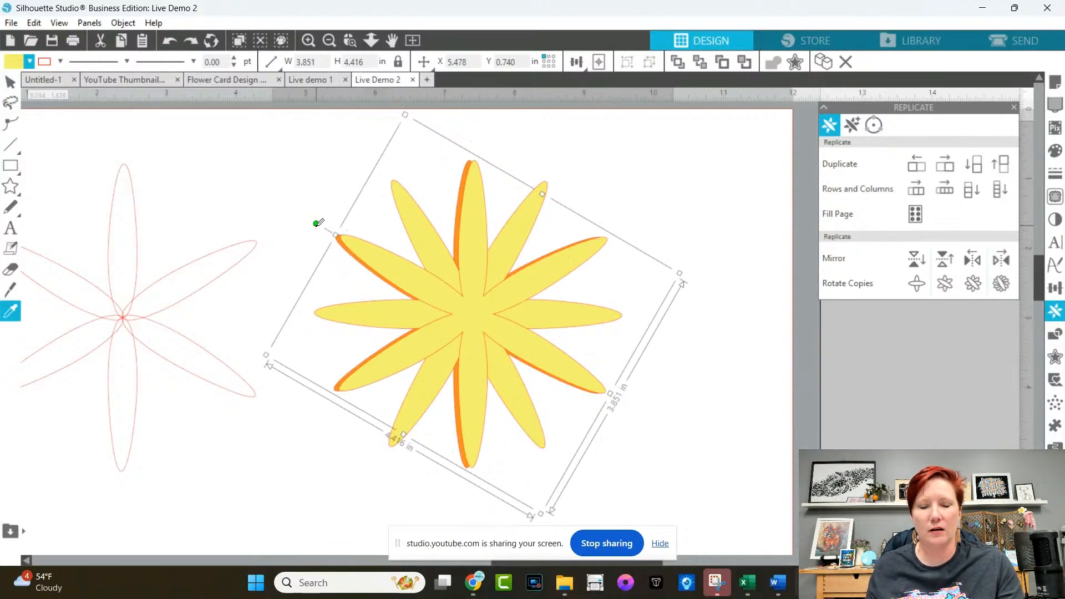
key(ctrl+z)
Rotate the top yellow copy so its petals fall between the others and fill it with light orange.
drag(312, 224, 398, 240)
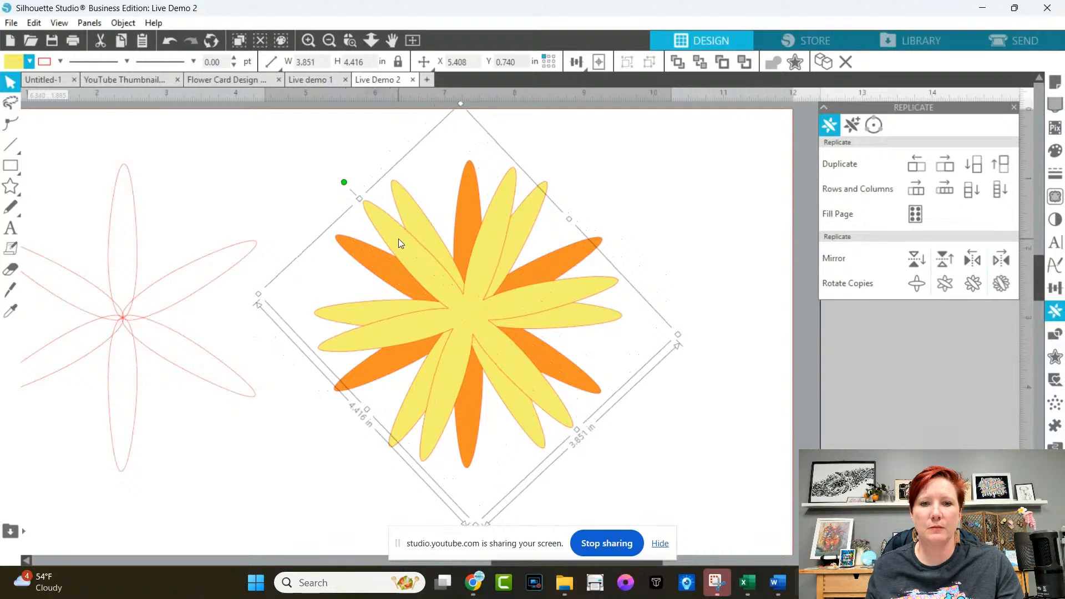
click(28, 61)
click(136, 156)
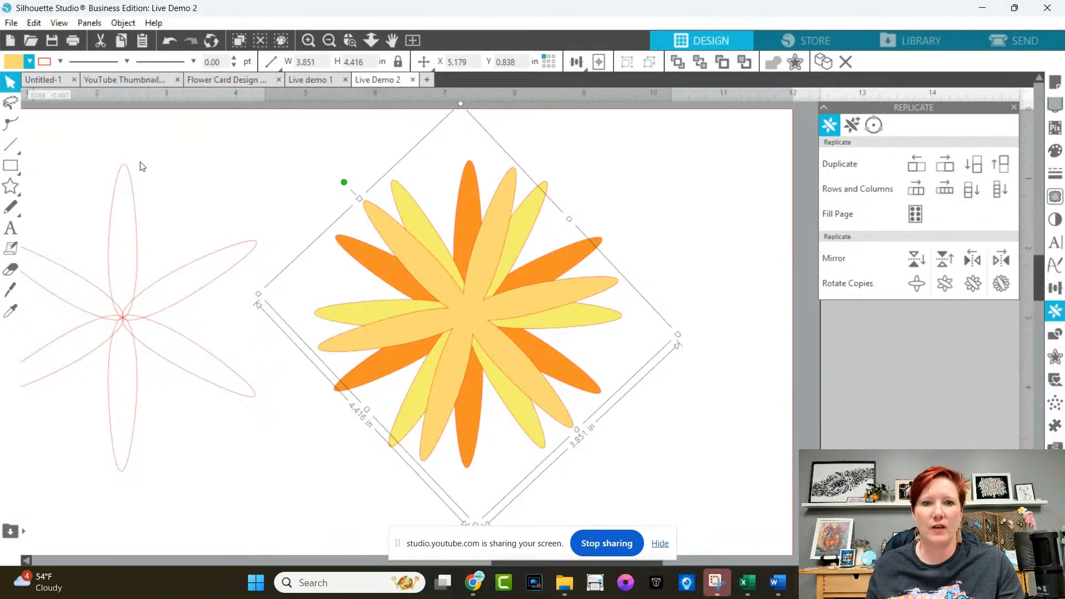
Shrink the light orange flower to about 3.35 by 3.84 in, keeping it centred on the layers beneath.
click(686, 218)
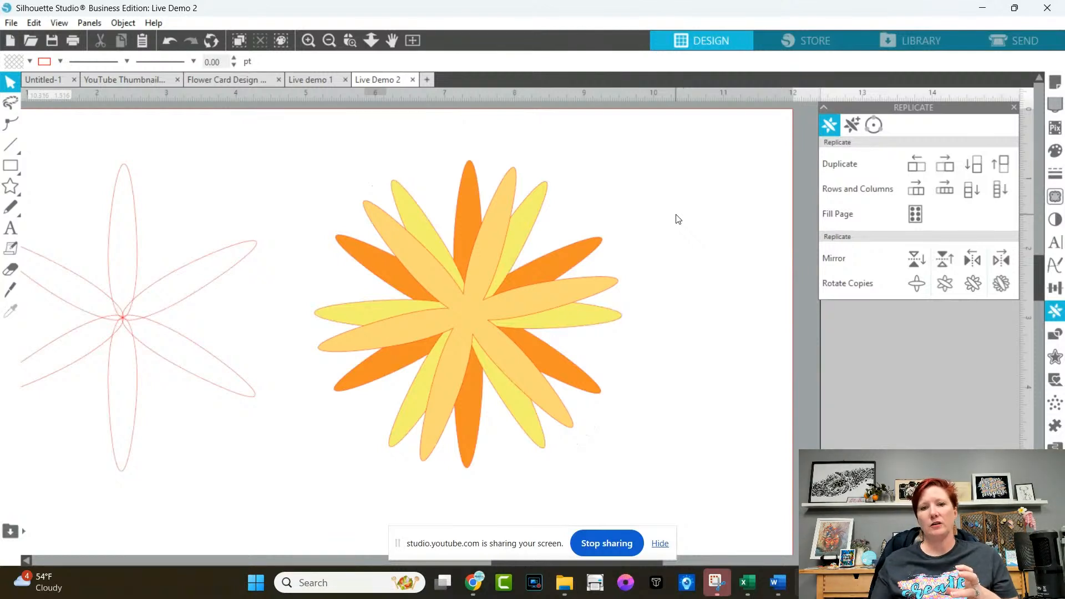
click(500, 201)
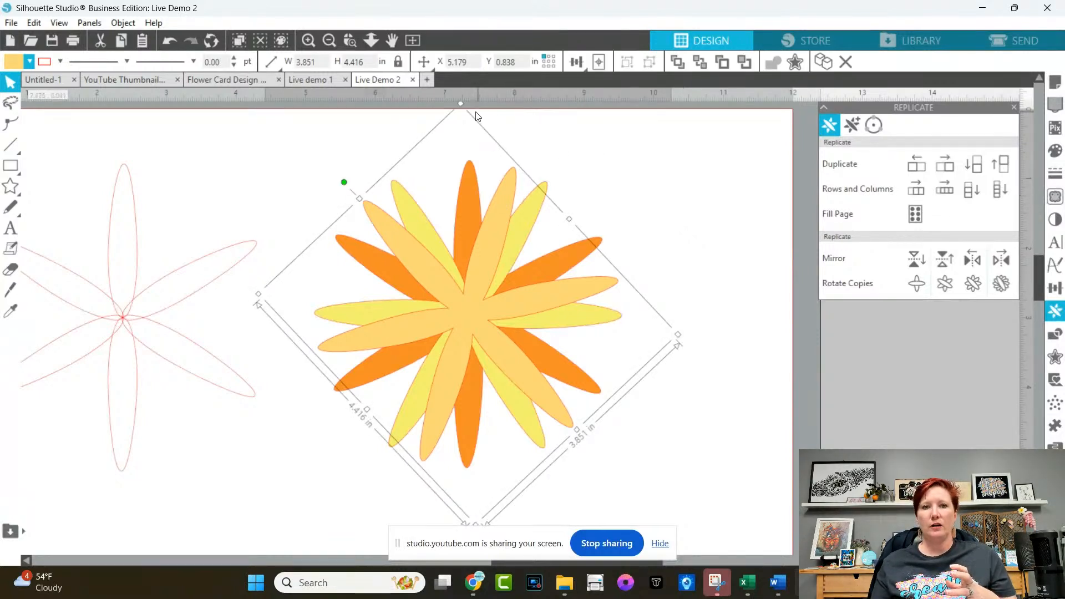
drag(461, 104, 461, 157)
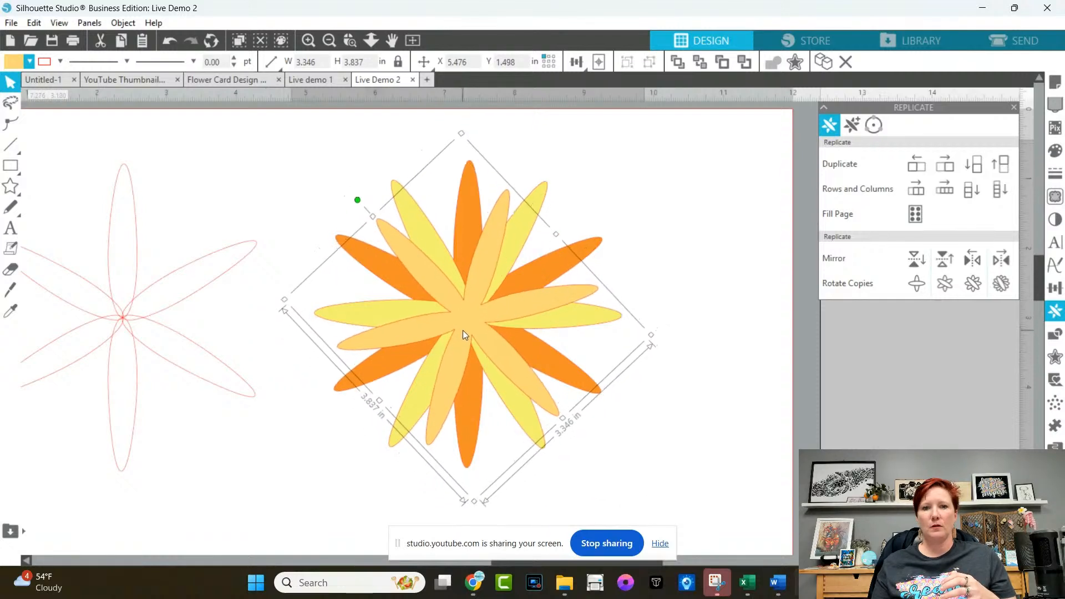
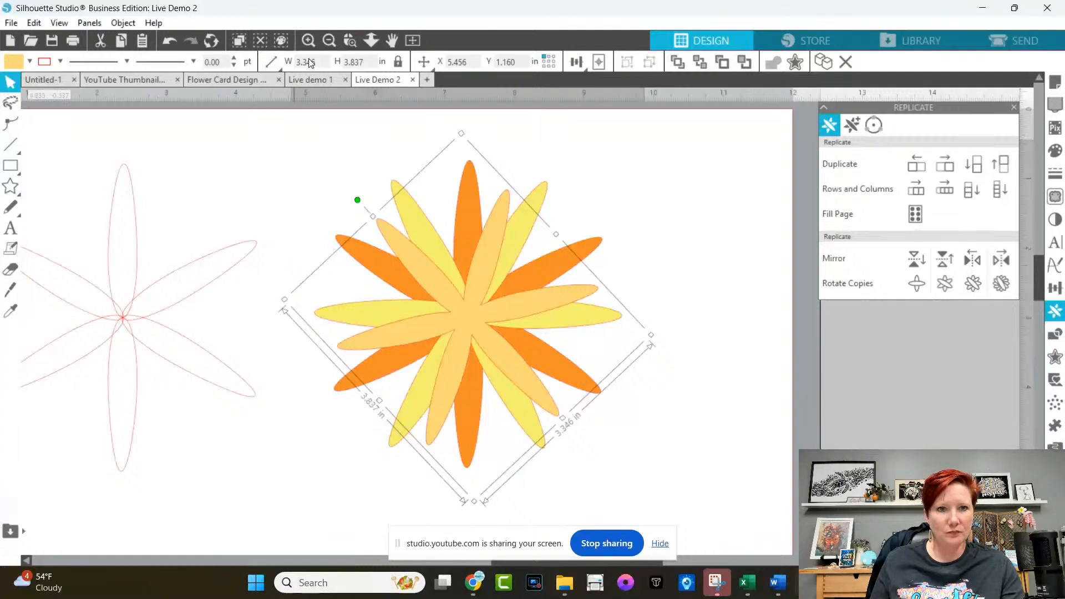
Copy the single ellipse petal beside the page and place the duplicate in the empty area below the outlined six-petaled flower.
click(329, 40)
drag(312, 378, 381, 243)
click(138, 160)
key(ctrl+c)
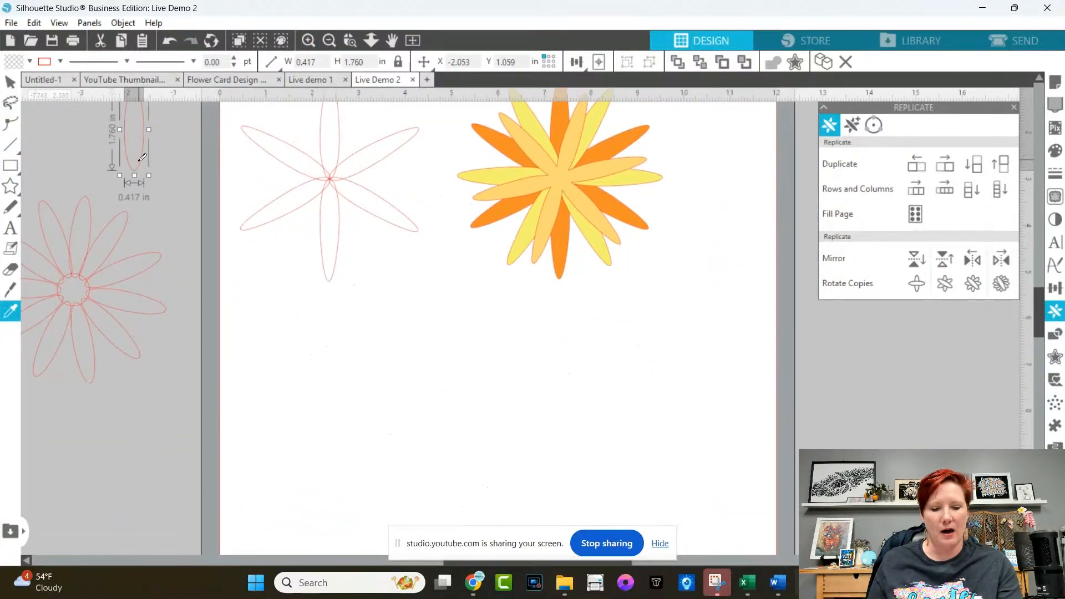
key(ctrl+v)
drag(146, 160, 318, 374)
click(350, 40)
drag(225, 289, 531, 477)
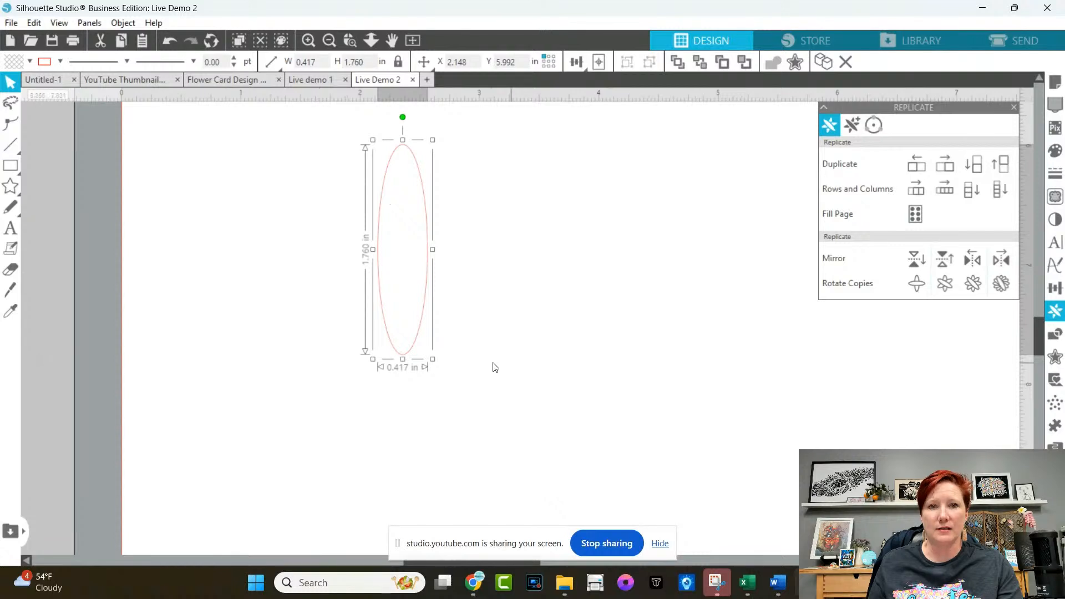
Open the duplicated ellipse for point editing and add a point on its outline just left of the top point.
click(329, 41)
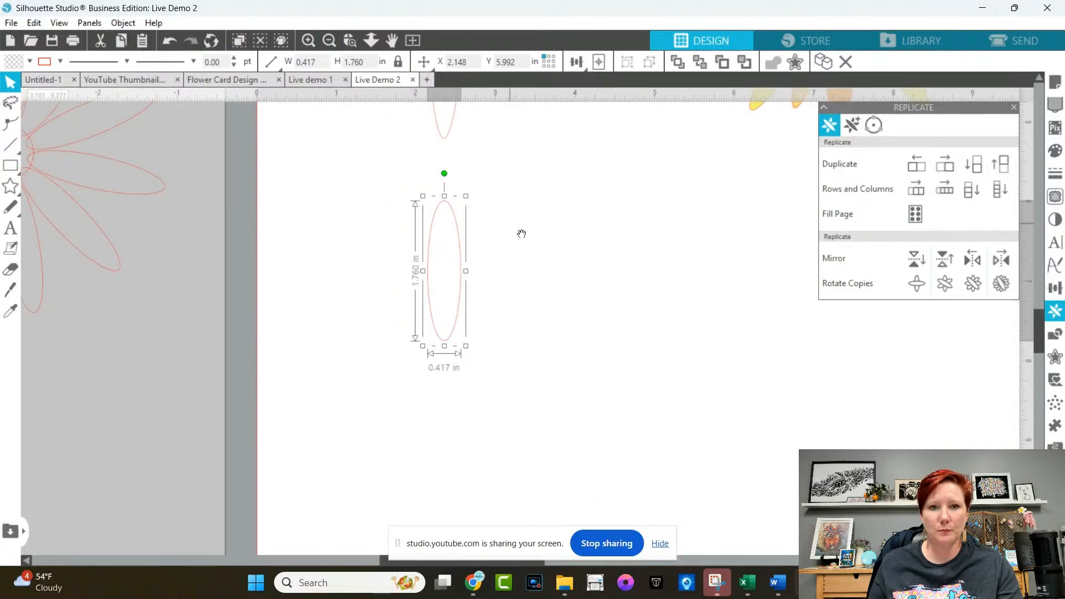
drag(518, 231, 425, 205)
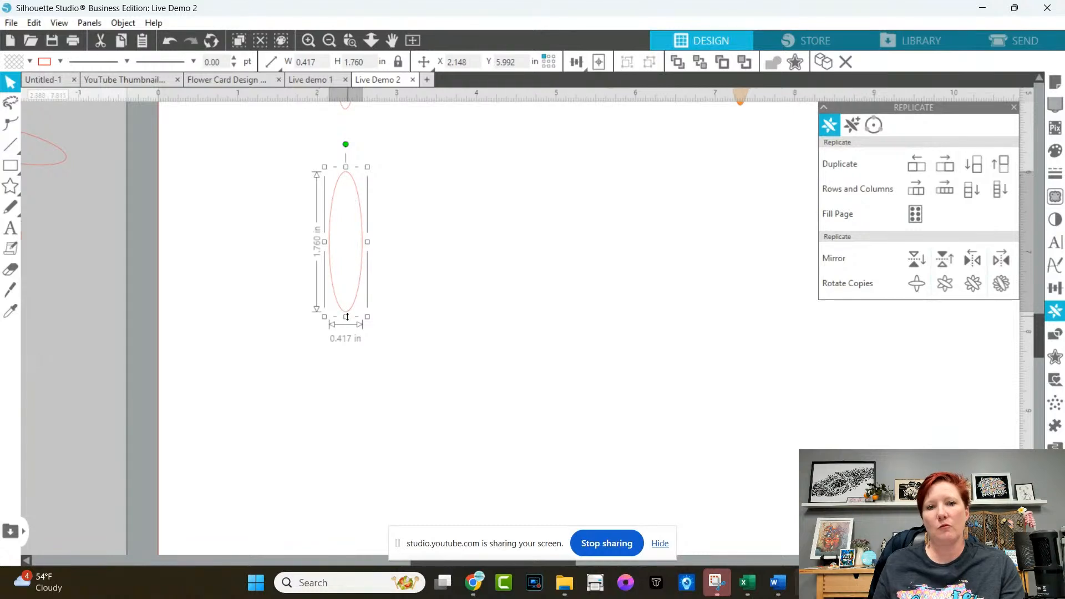
click(349, 40)
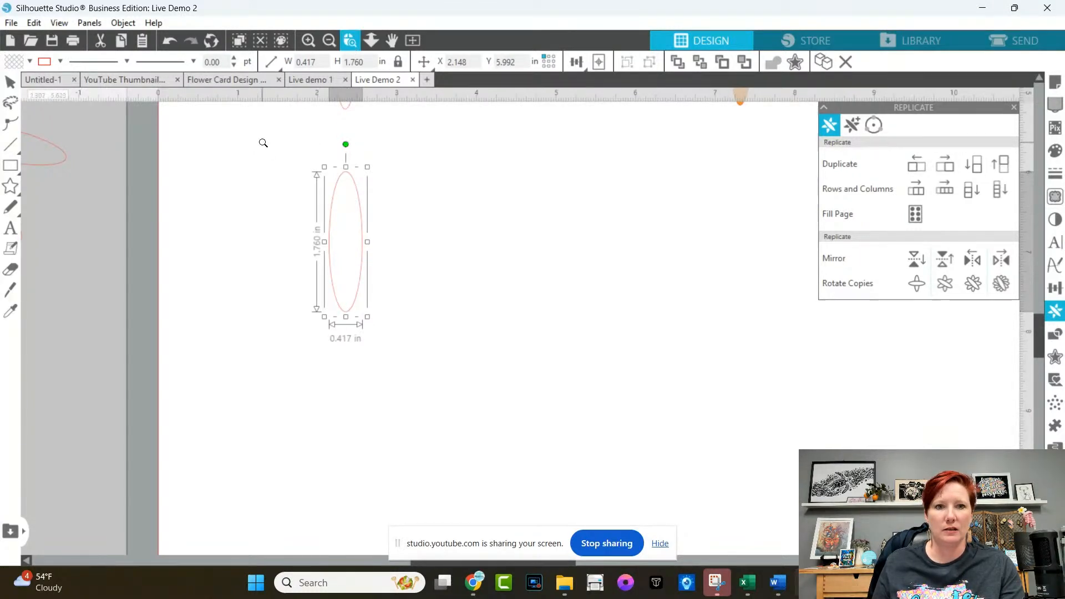
drag(262, 142, 469, 385)
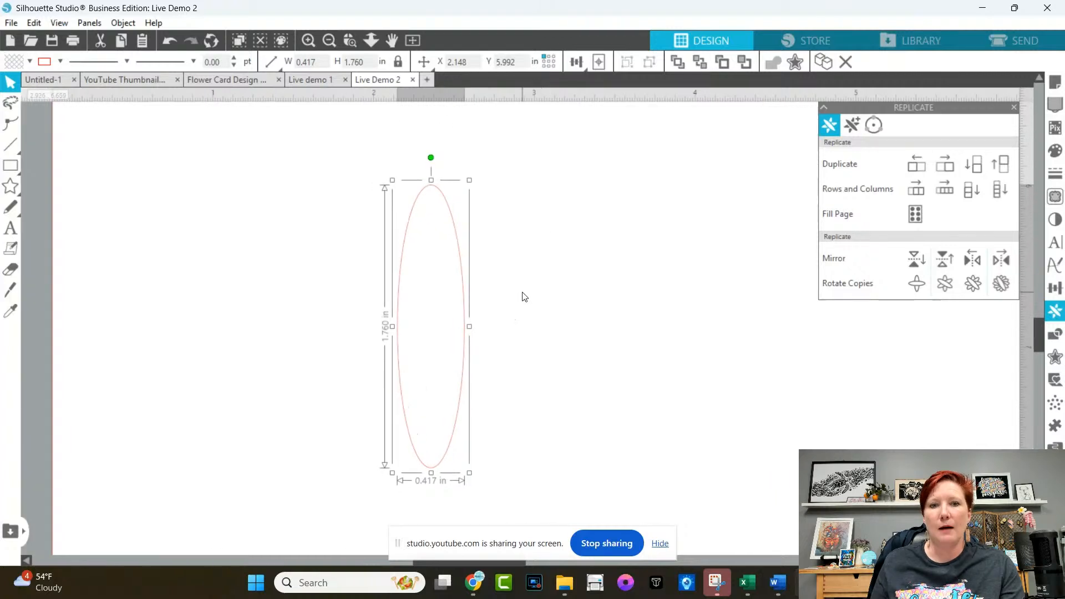
double_click(453, 233)
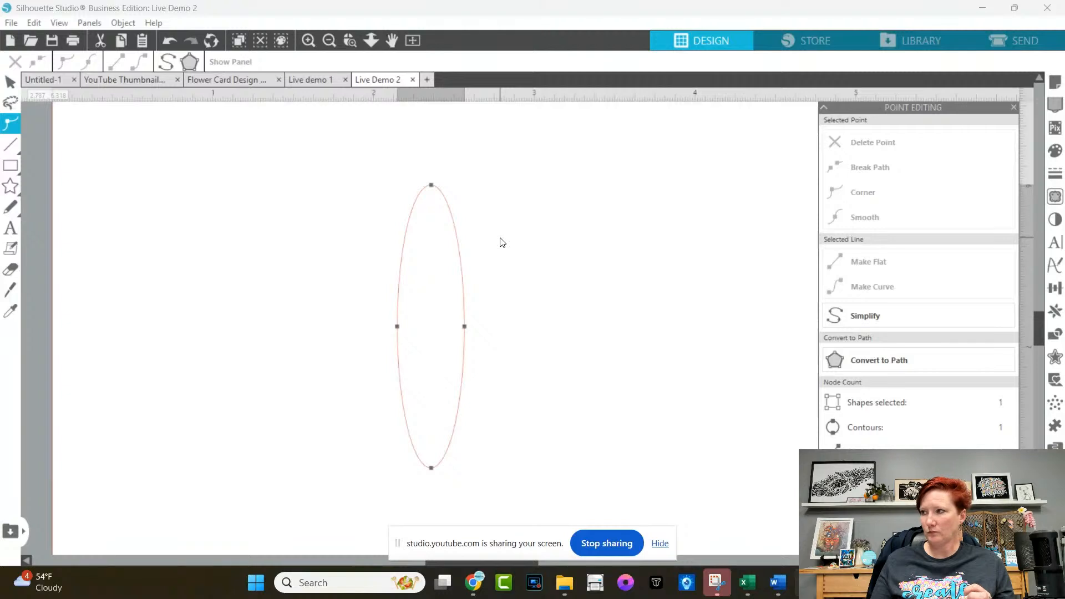
click(431, 185)
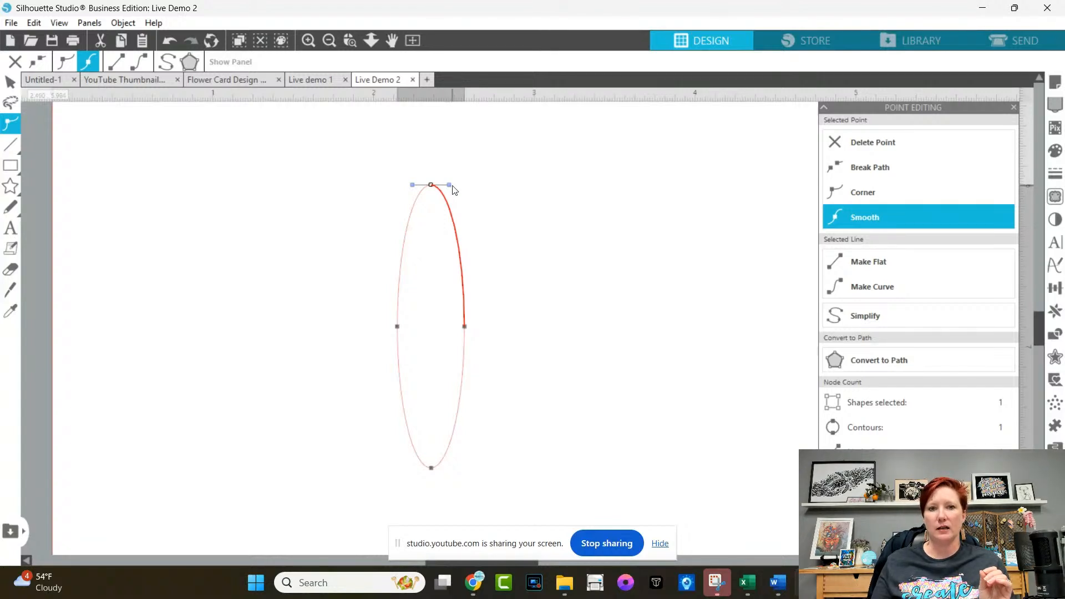
mouse_move(456, 187)
mouse_down()
mouse_move(428, 214)
mouse_move(460, 211)
mouse_move(501, 180)
mouse_move(507, 157)
mouse_move(519, 213)
mouse_move(572, 190)
mouse_move(551, 114)
mouse_move(510, 174)
mouse_move(442, 195)
mouse_move(472, 181)
mouse_up()
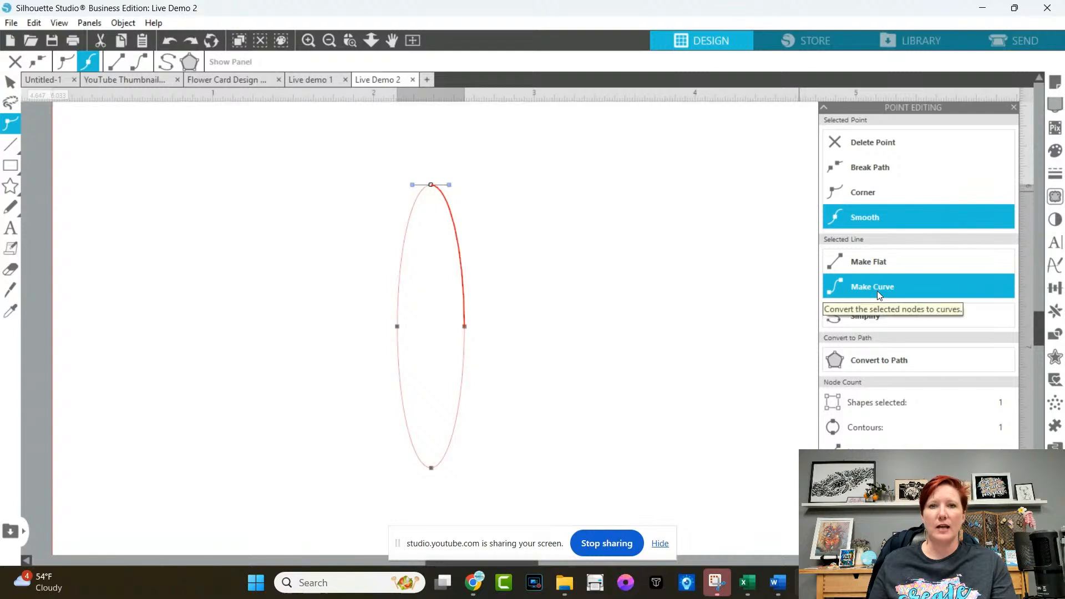
click(422, 189)
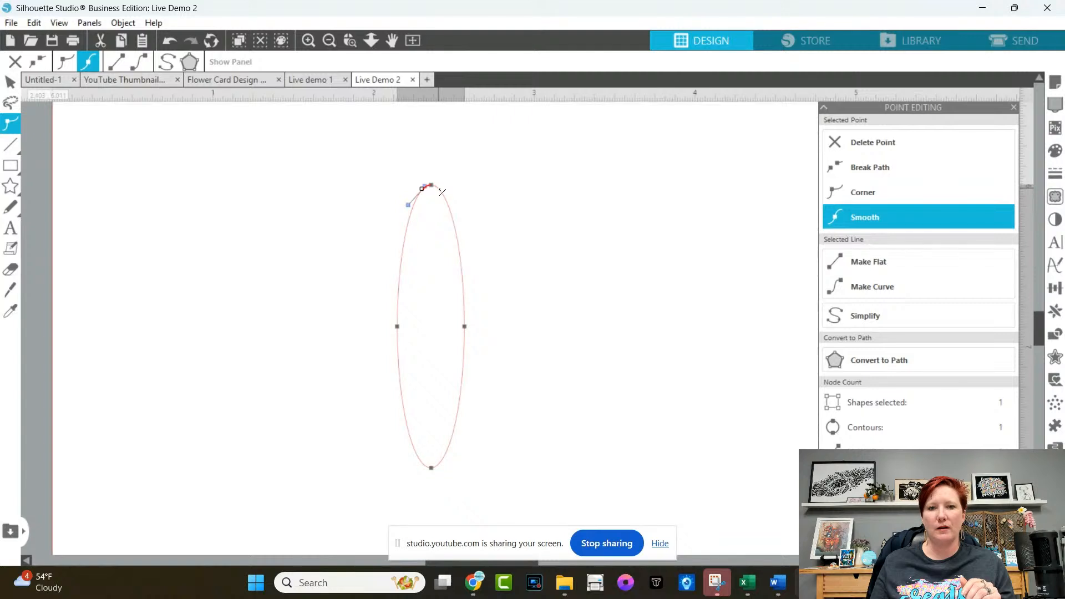
click(439, 189)
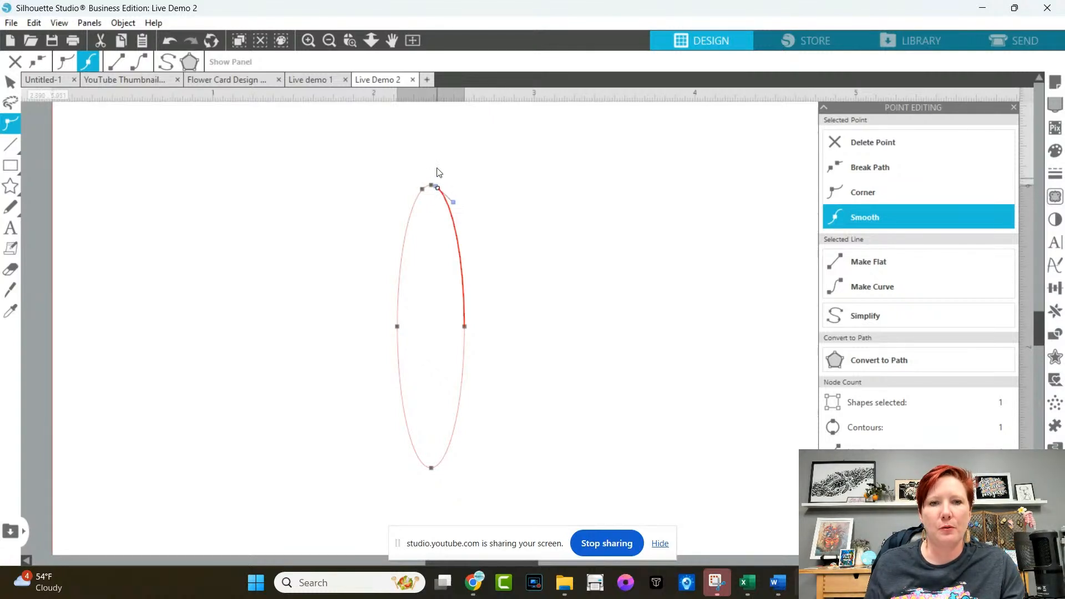
click(350, 40)
drag(361, 148, 518, 251)
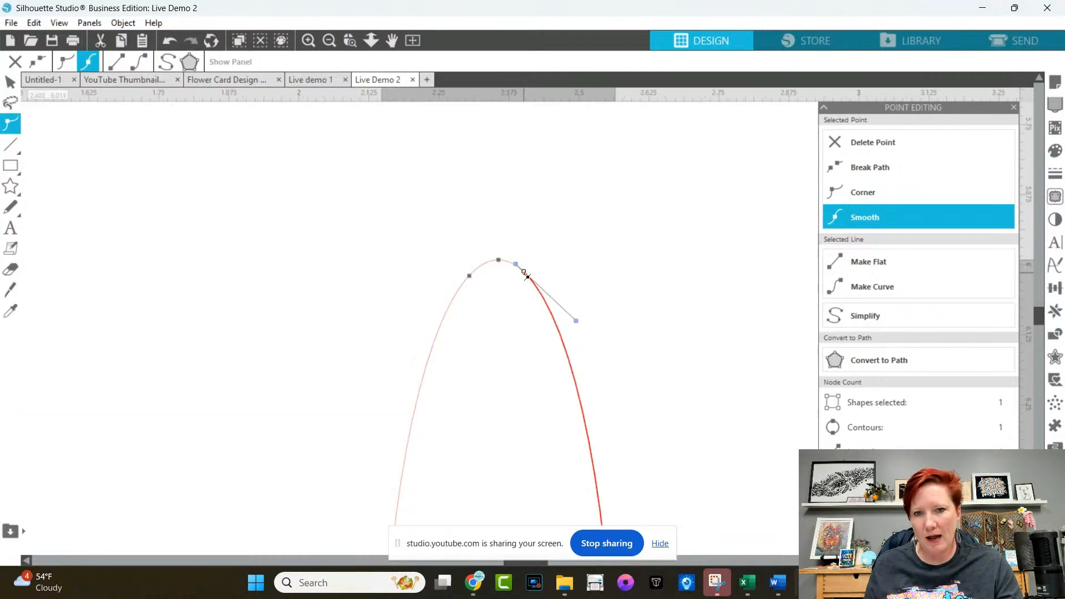
key(i)
key(ctrl+z)
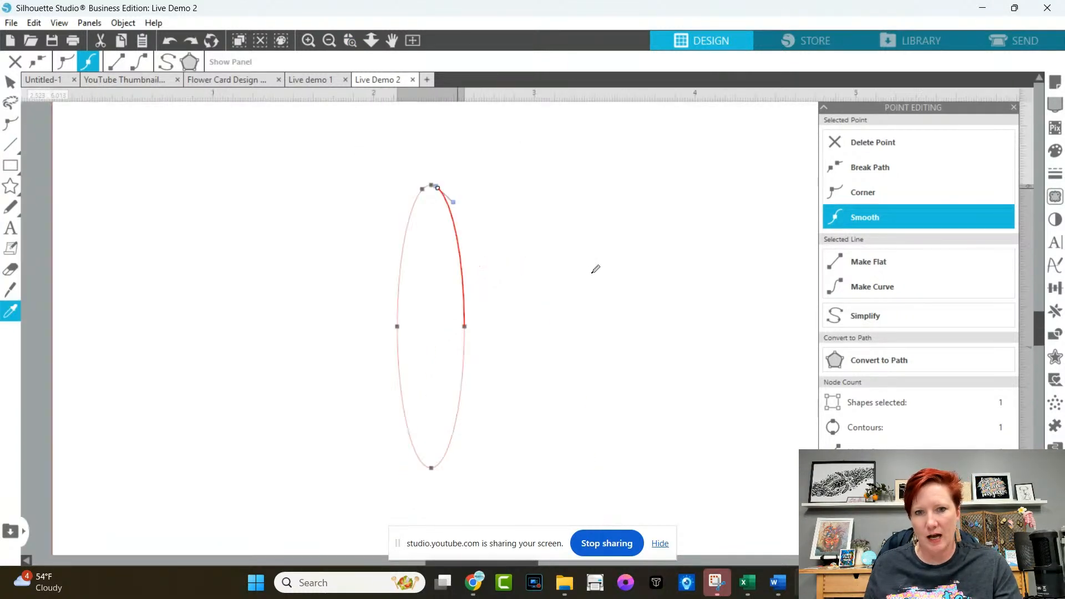
key(ctrl+z)
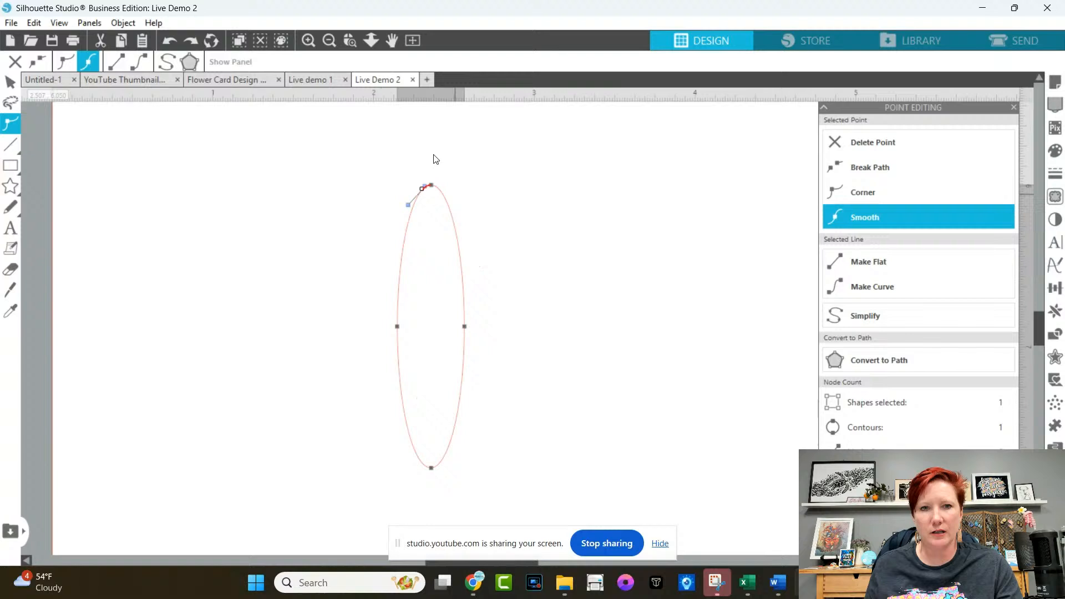
Add a point just right of the ellipse's top point and pull the top point down to form a small notch.
click(350, 40)
drag(353, 159, 535, 259)
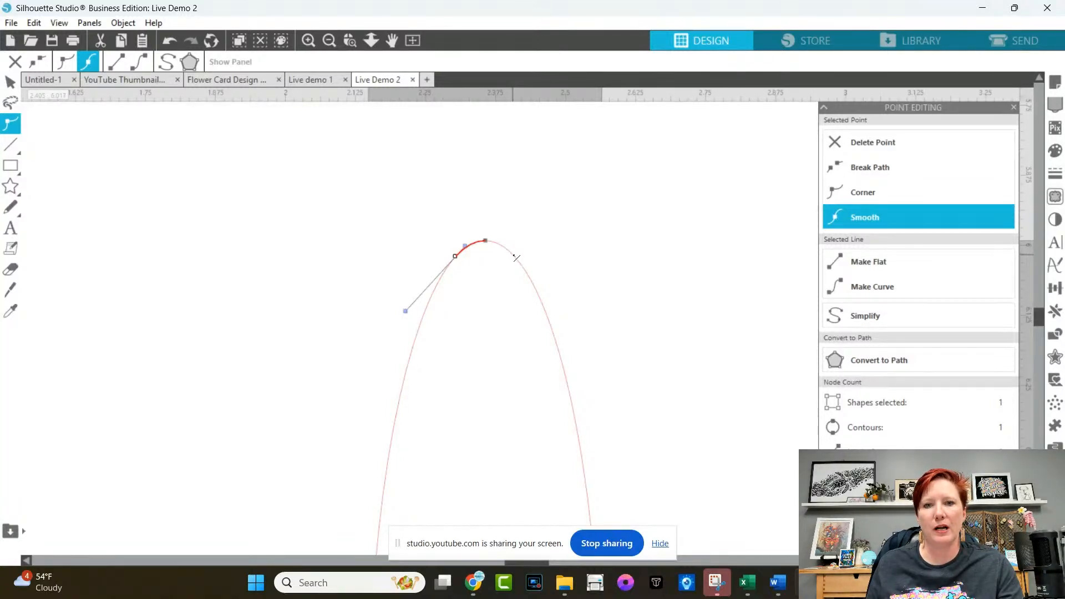
click(514, 256)
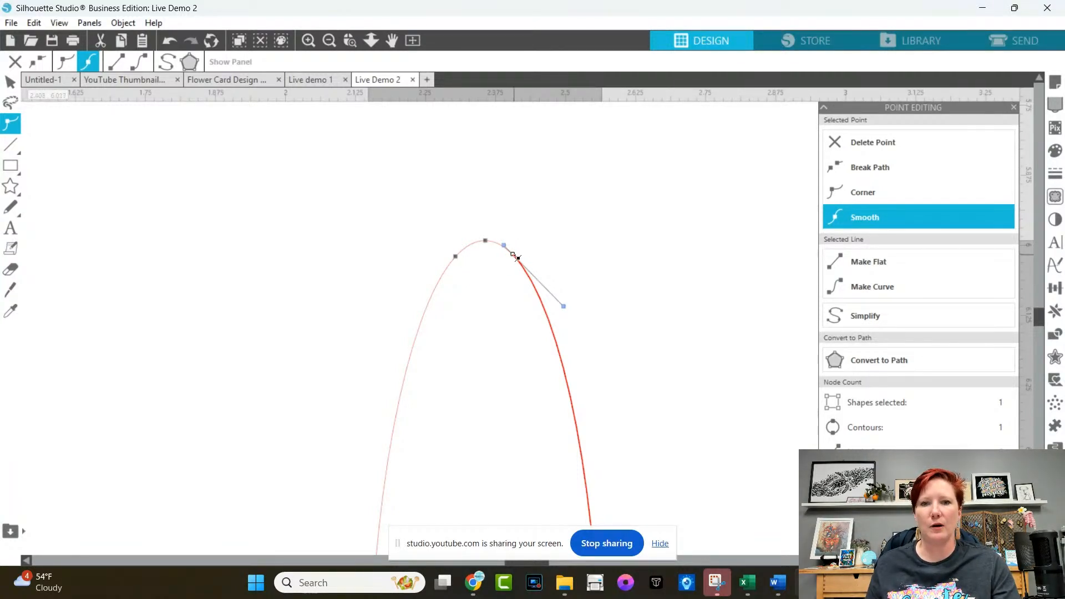
drag(516, 257, 488, 269)
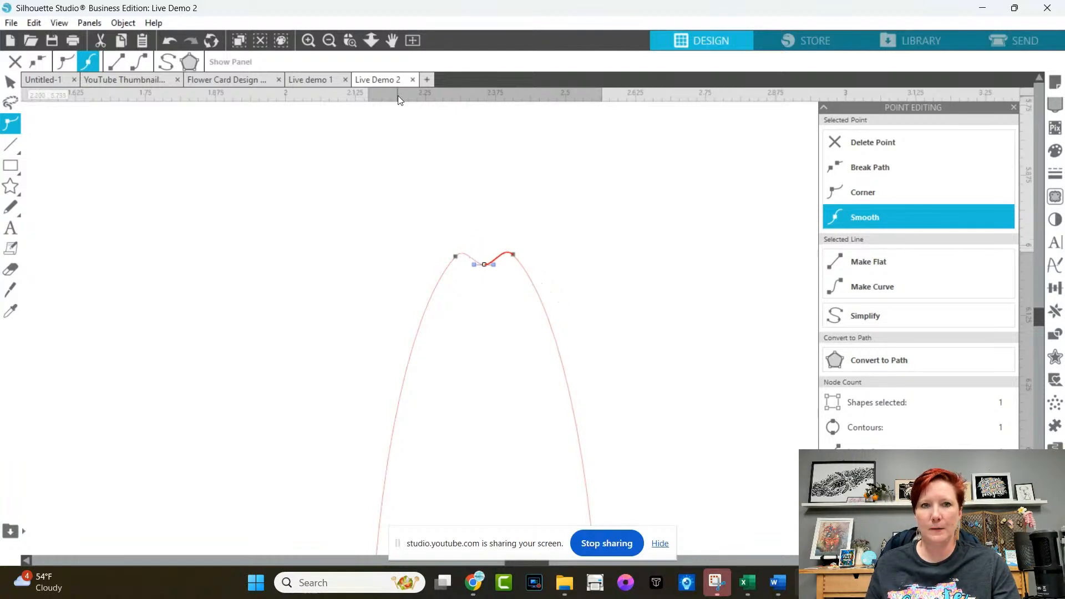
click(329, 43)
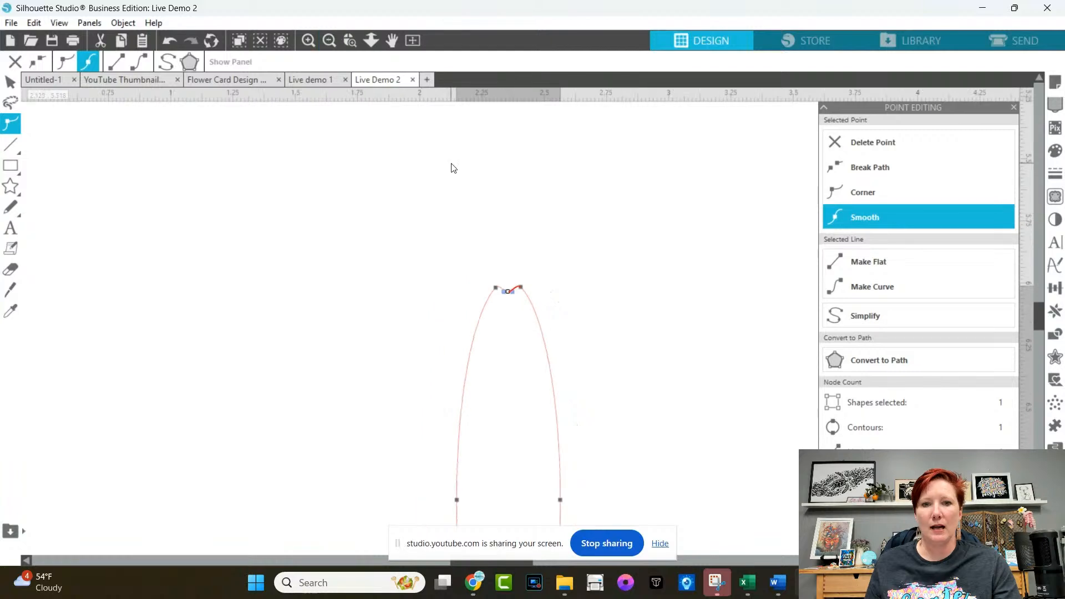
scroll(455, 144, down, 3)
click(329, 40)
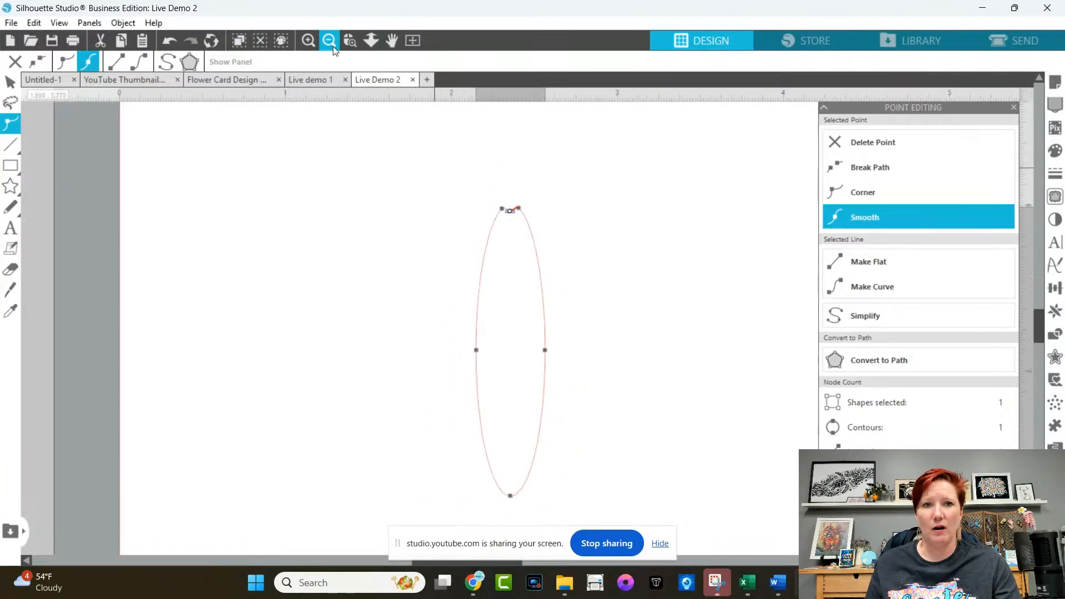
click(586, 221)
key(space)
drag(590, 313, 535, 260)
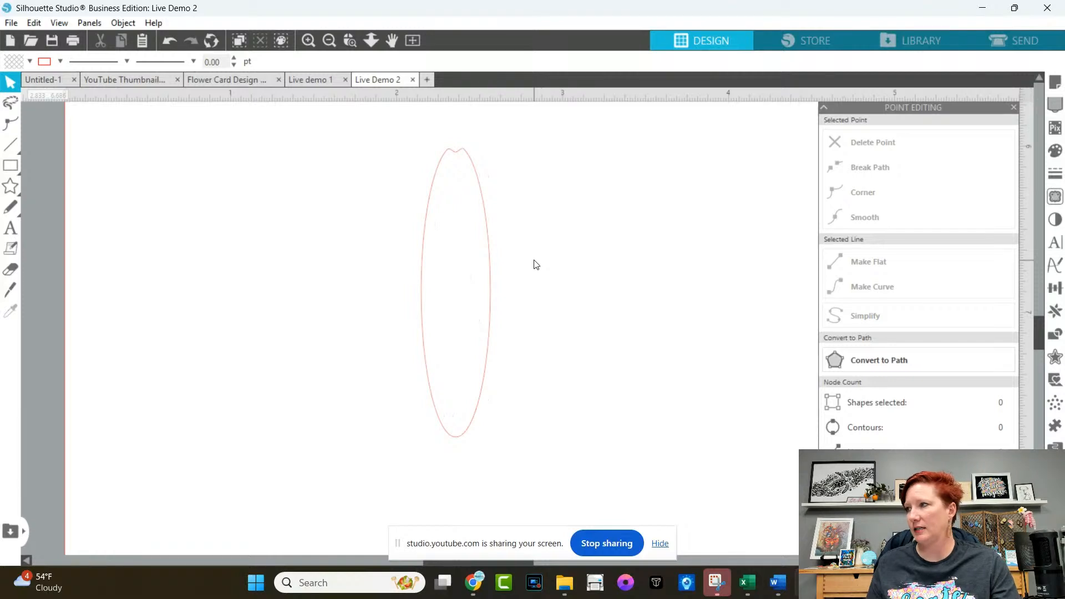
Edit the petal's points again and pull the middle notch point slightly lower.
double_click(458, 158)
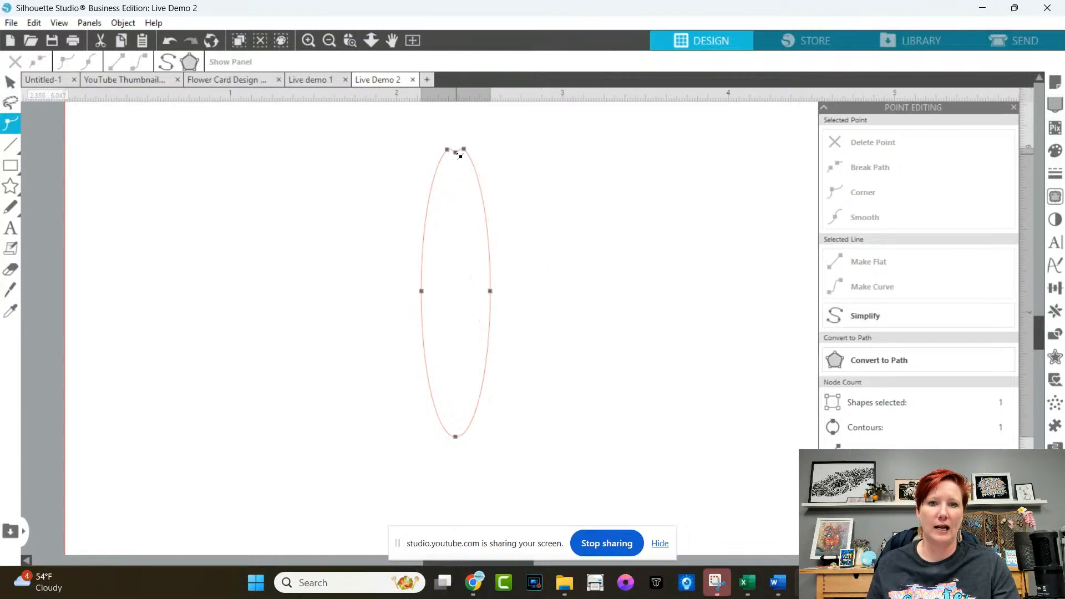
click(457, 155)
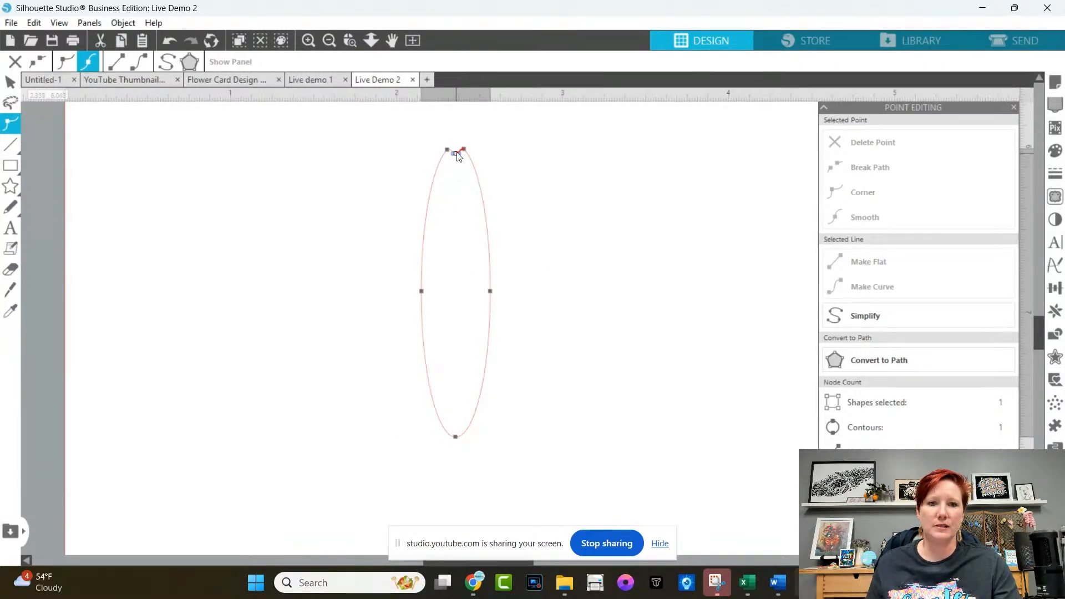
click(541, 149)
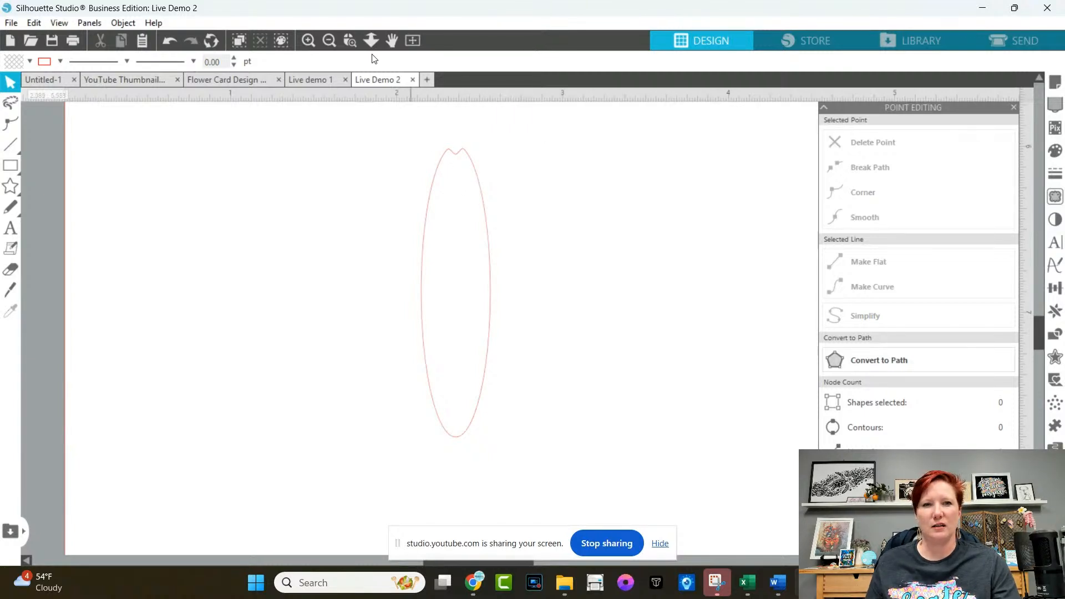
Edit the notched petal's points and raise the middle notch point slightly to make the notch shallower.
click(350, 42)
drag(418, 134, 528, 196)
double_click(485, 268)
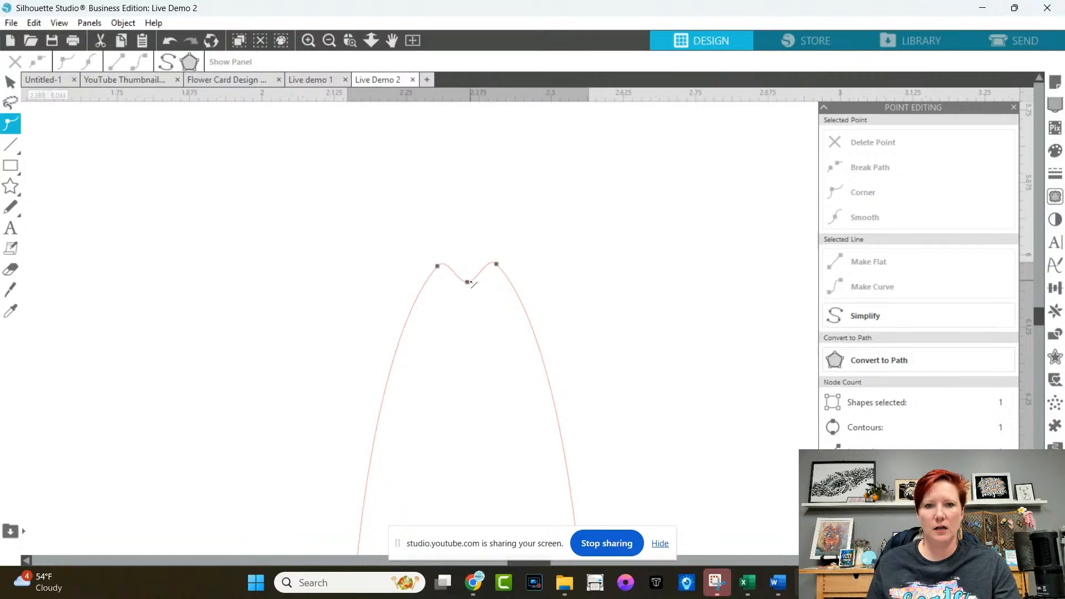
drag(468, 282, 469, 277)
click(592, 209)
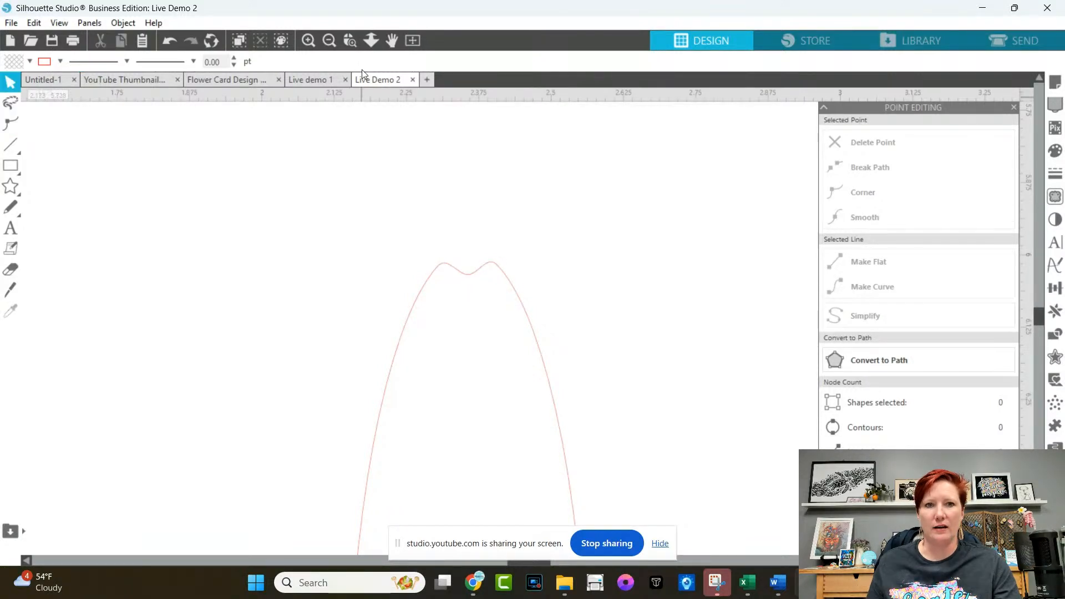
click(328, 40)
click(328, 40)
click(329, 40)
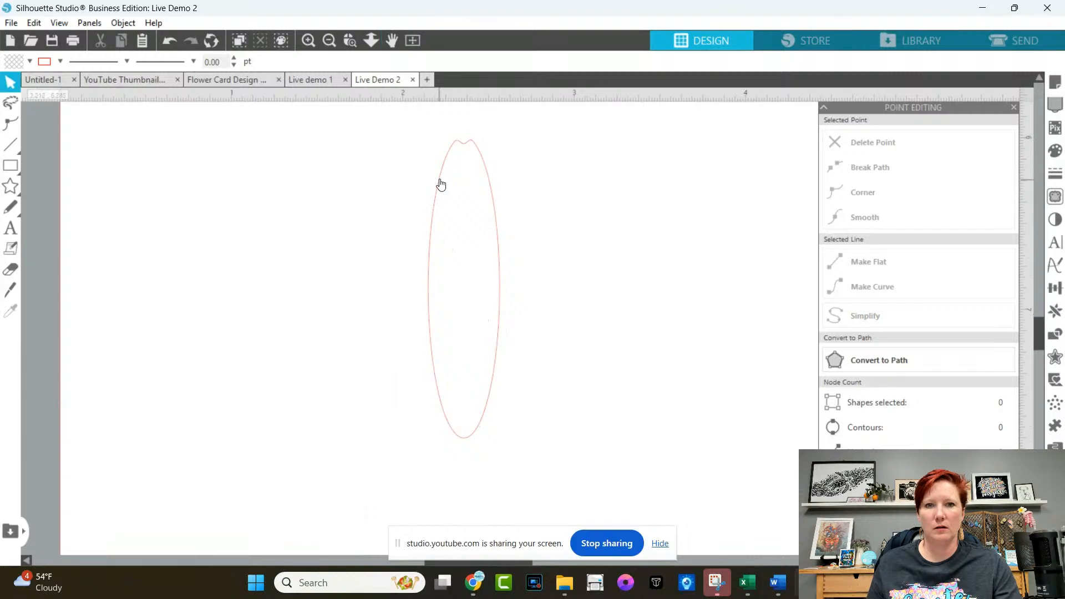
Set the notched petal's center of rotation at its lower tip and open the Replicate options.
click(441, 183)
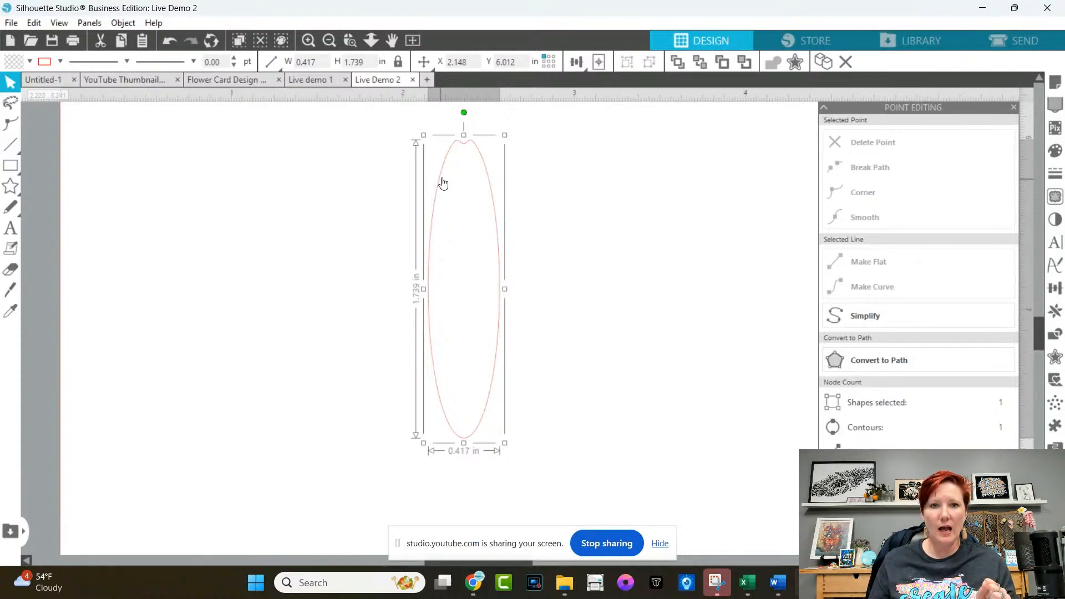
click(329, 41)
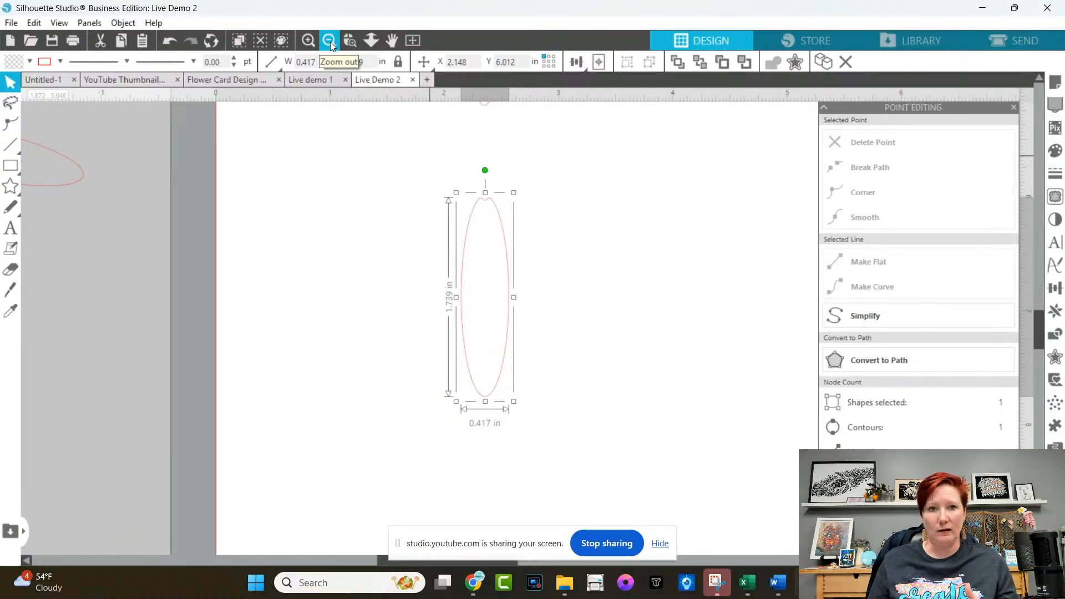
click(331, 41)
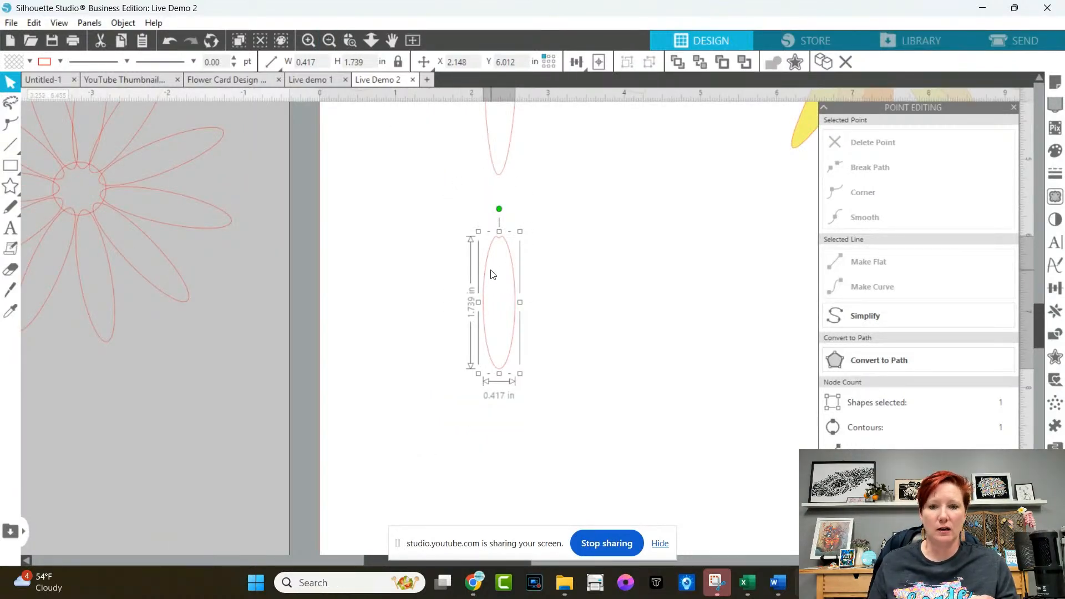
drag(378, 560, 415, 566)
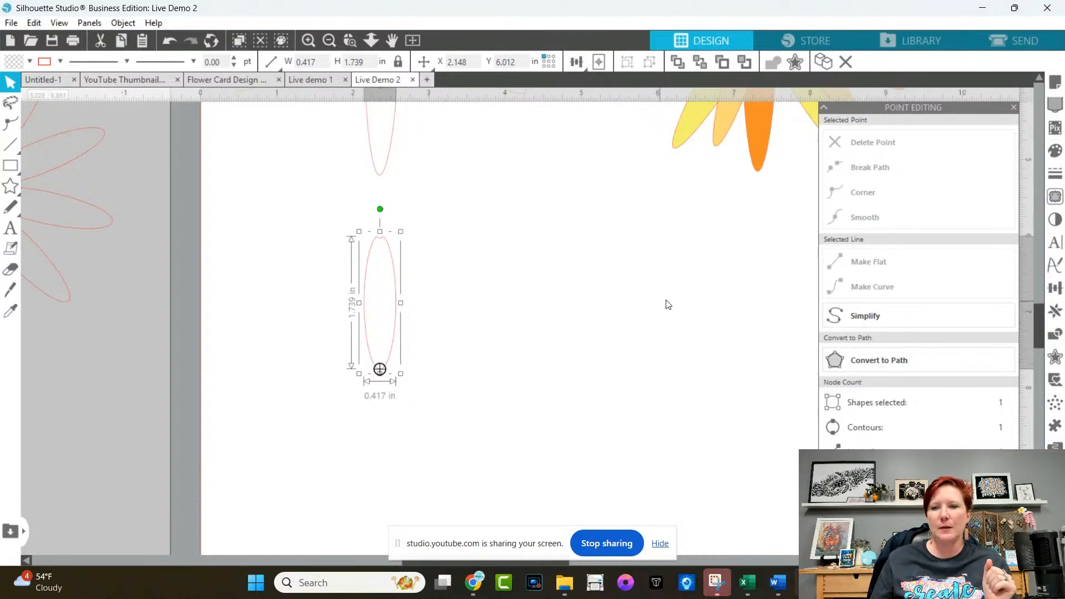
click(1055, 313)
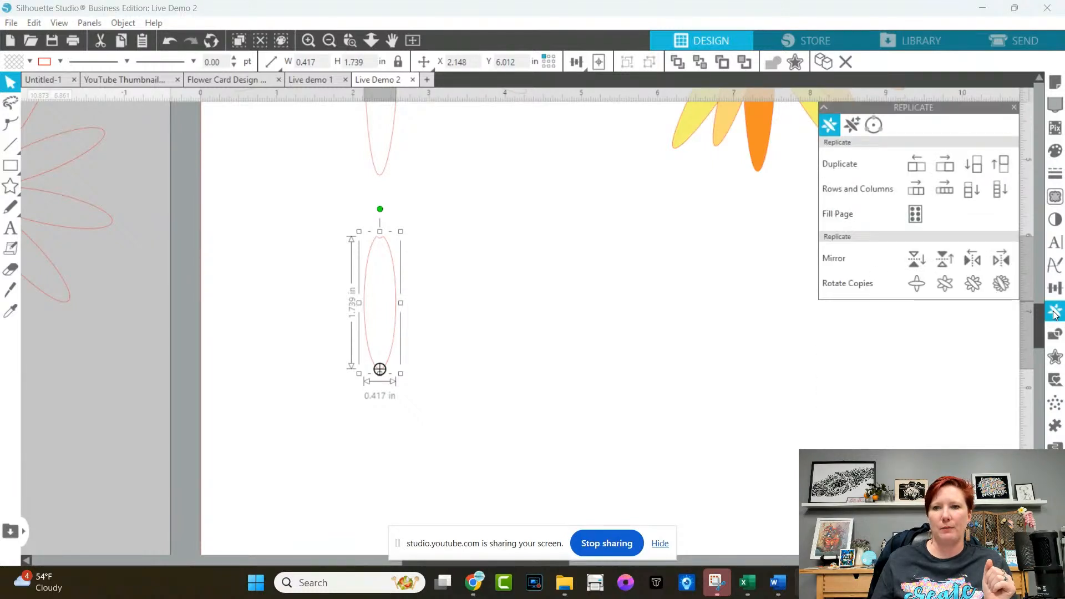
Place a spare copy of the notched petal on the right side of the page and rotate five copies of the original around its lower tip.
click(1000, 283)
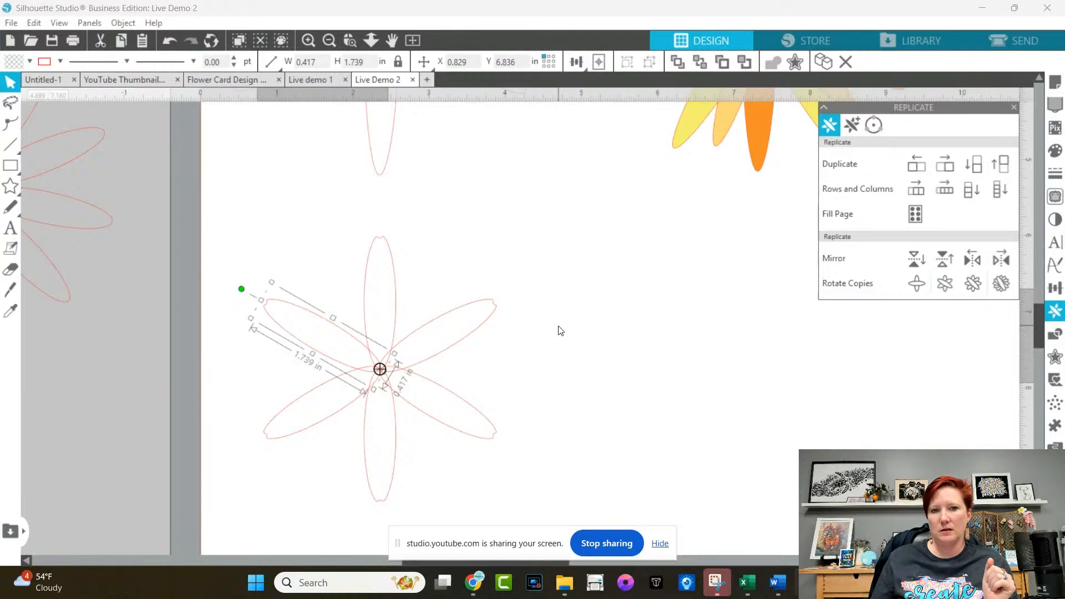
key(ctrl+z)
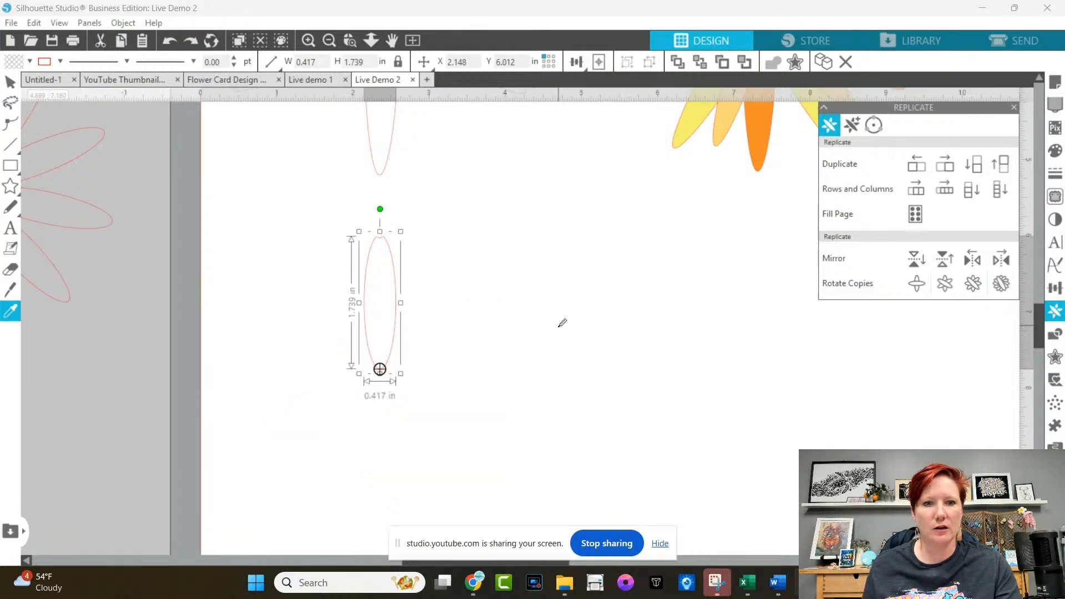
mouse_move(416, 291)
mouse_down()
mouse_move(611, 273)
mouse_move(680, 250)
mouse_up()
click(396, 289)
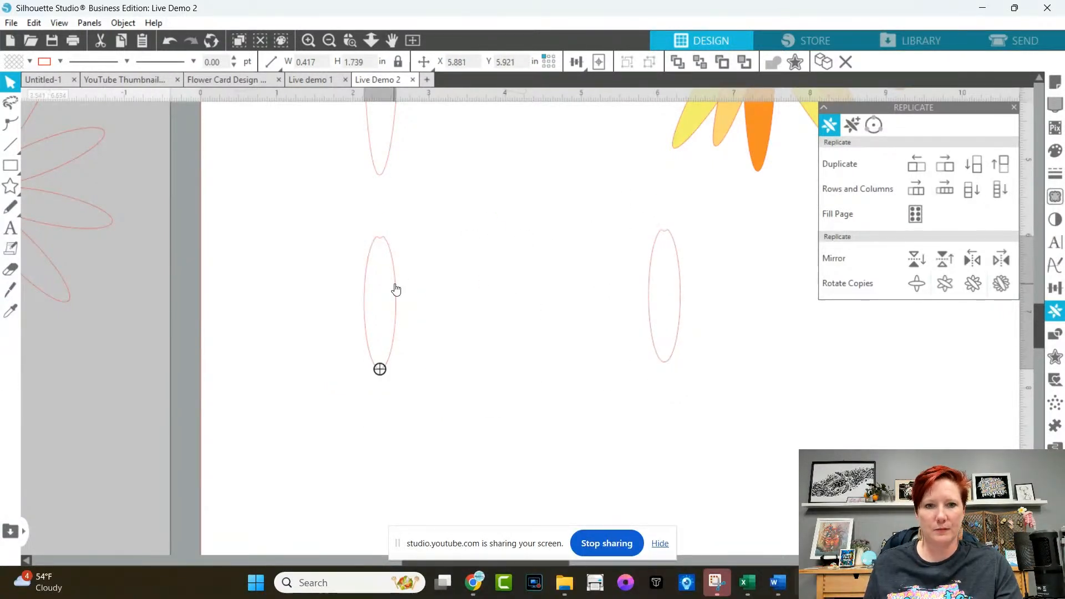
click(1002, 284)
click(501, 366)
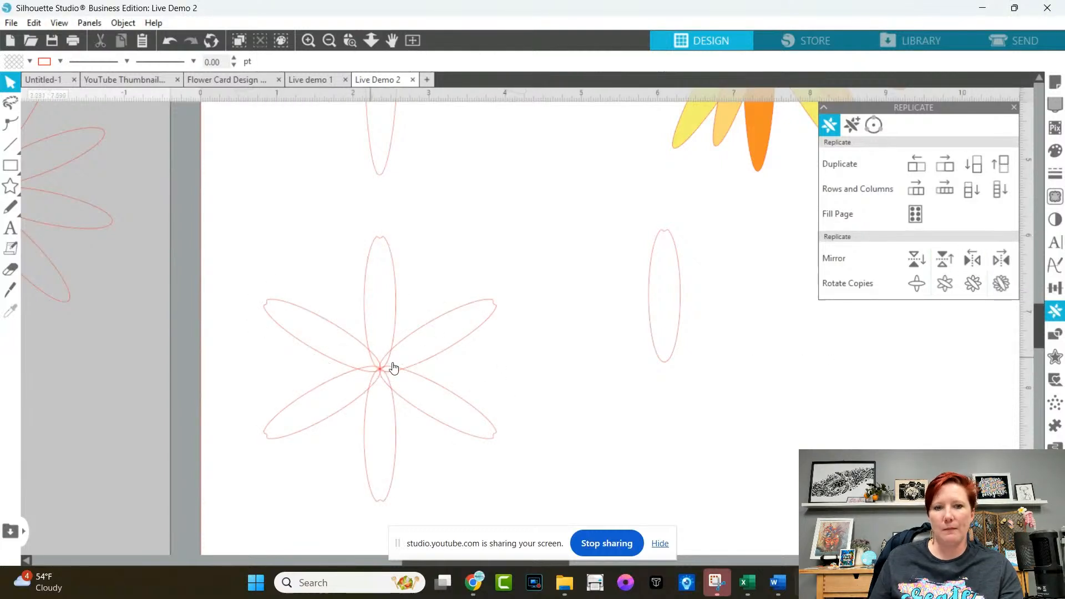
Select all six narrow notched petals and place a duplicate of them in the gray area left of the page.
drag(252, 221, 505, 481)
key(i)
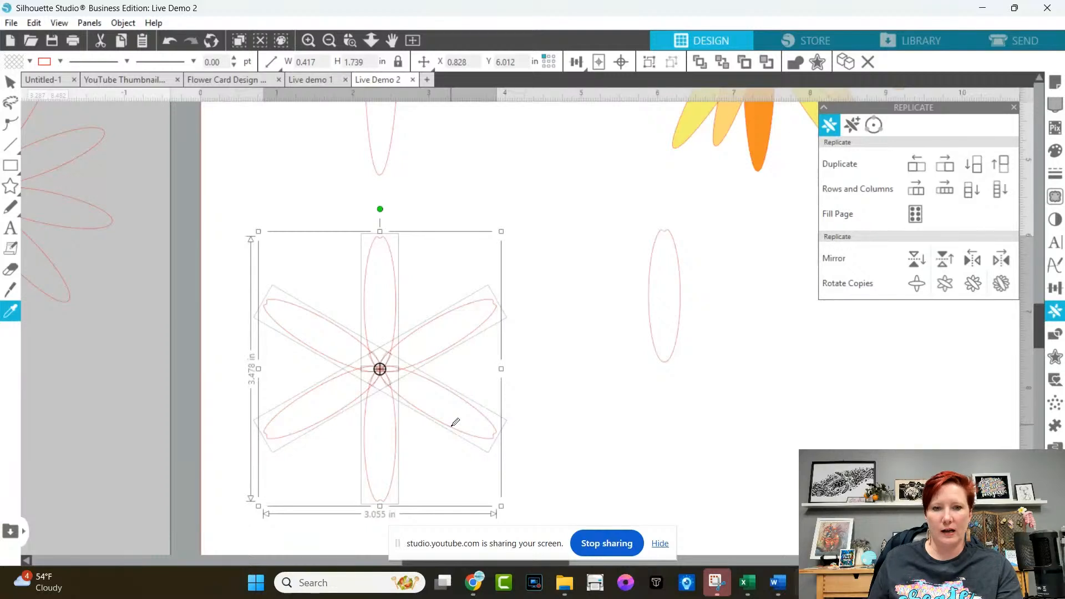
click(454, 422)
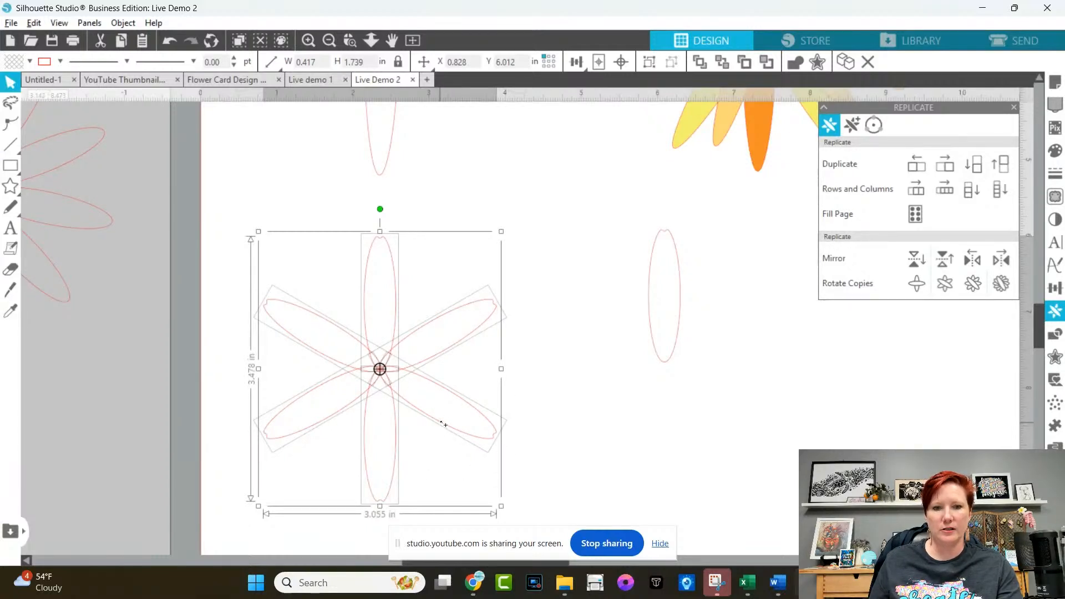
drag(443, 424, 65, 471)
click(437, 163)
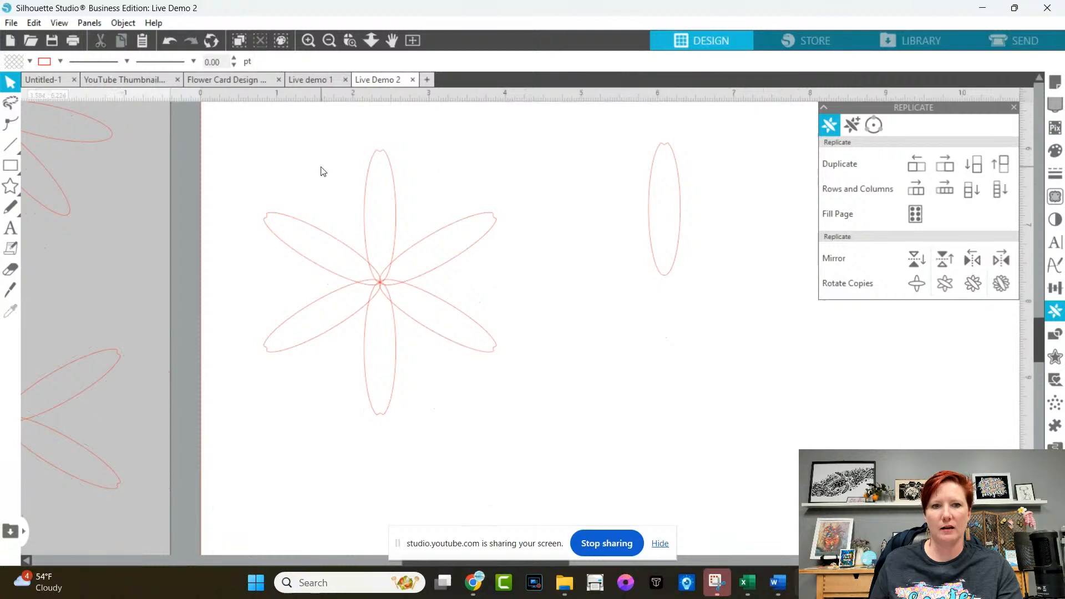
Weld the six narrow notched petals on the page into a single flower shape.
drag(255, 130, 502, 421)
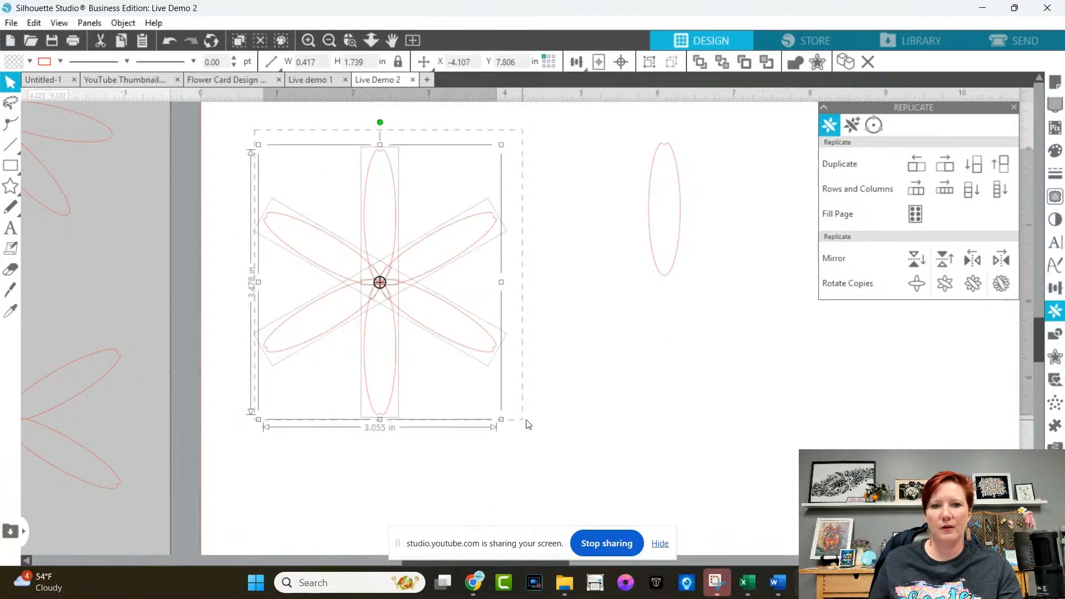
right_click(437, 269)
click(471, 384)
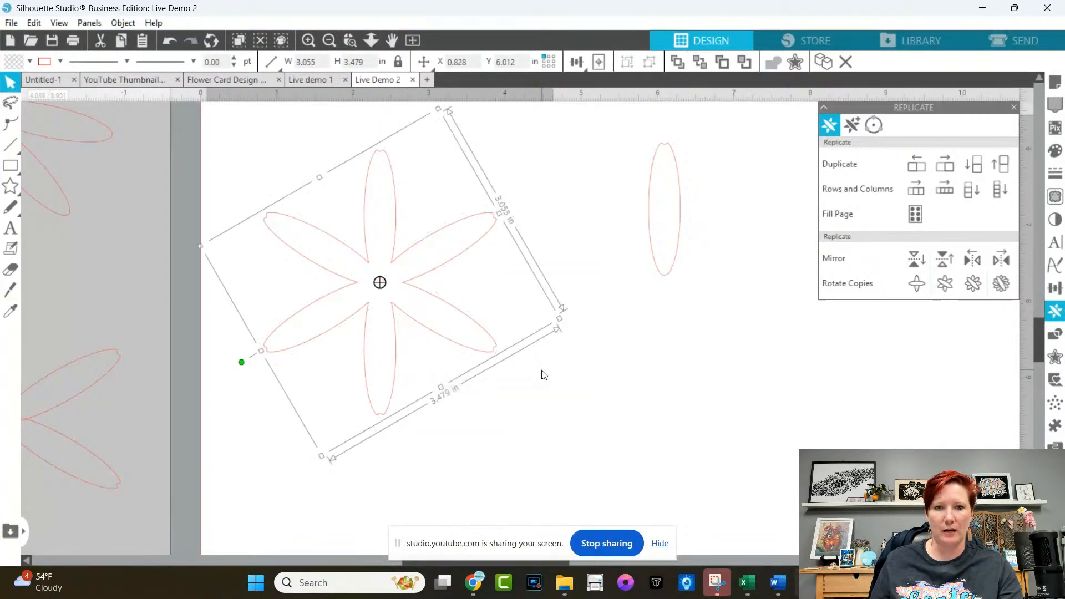
click(563, 433)
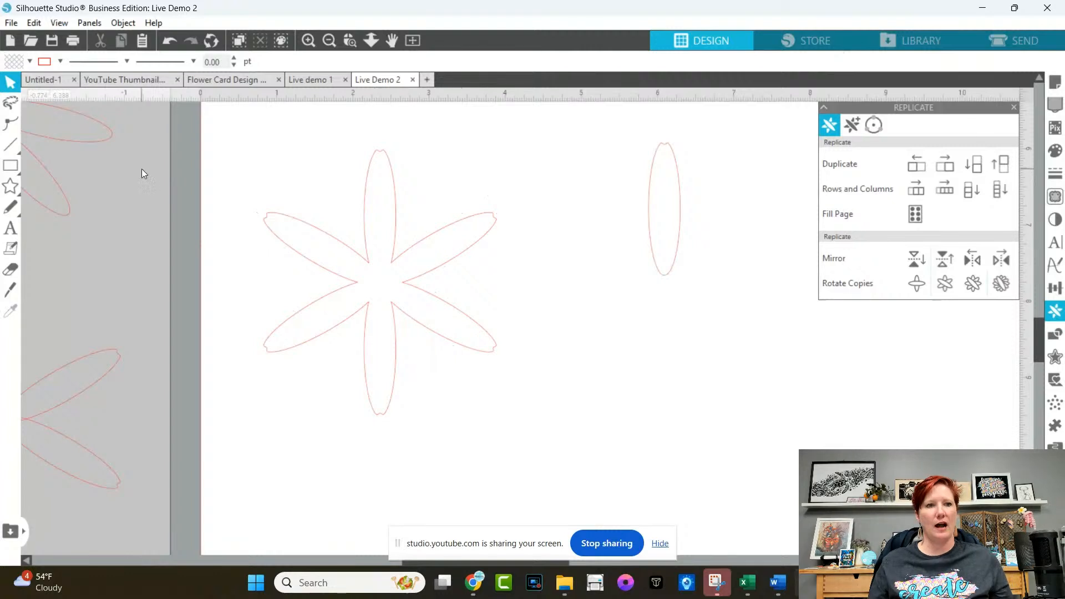
Fill the welded narrow-petaled flower with a dark pink color.
click(30, 61)
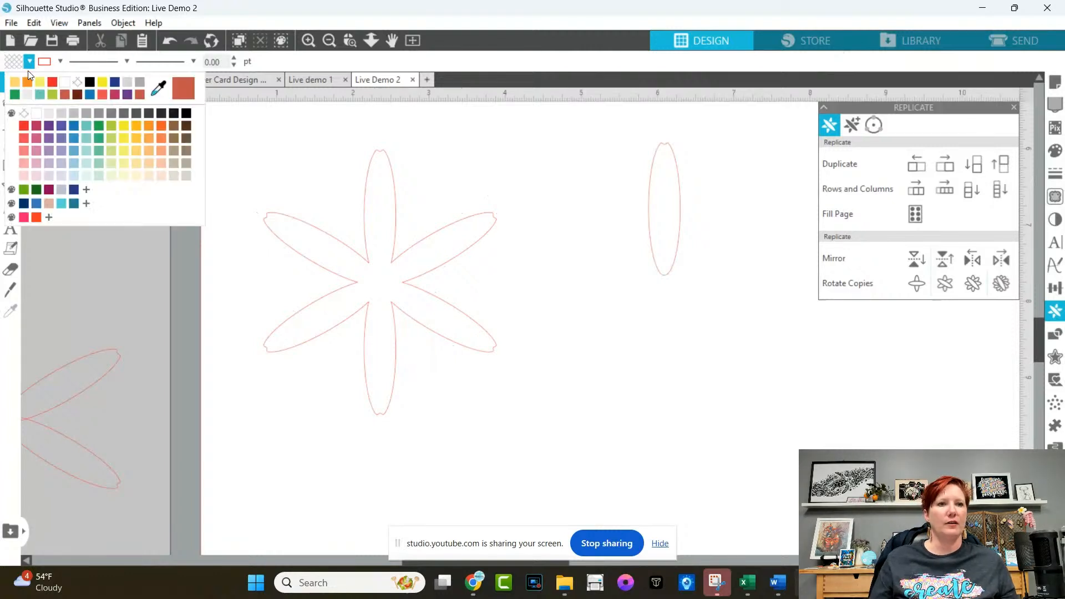
click(33, 127)
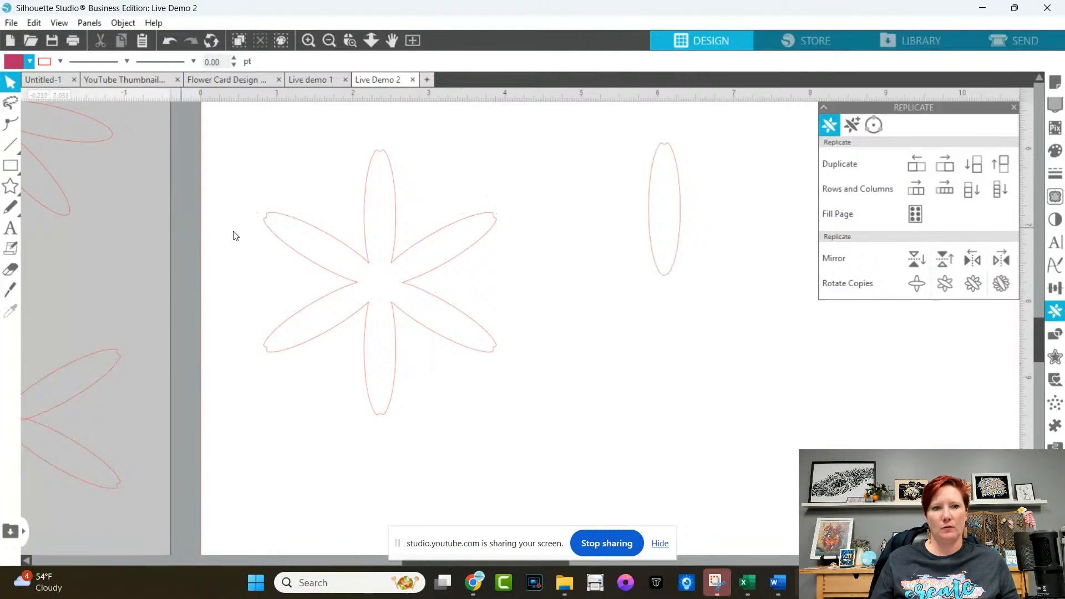
click(306, 225)
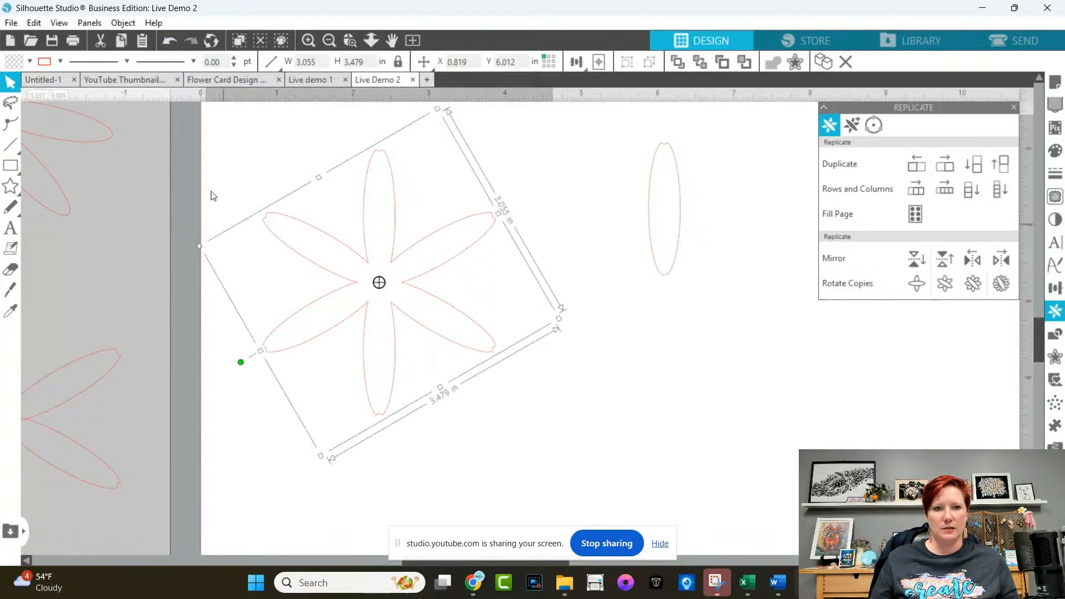
click(30, 62)
click(37, 134)
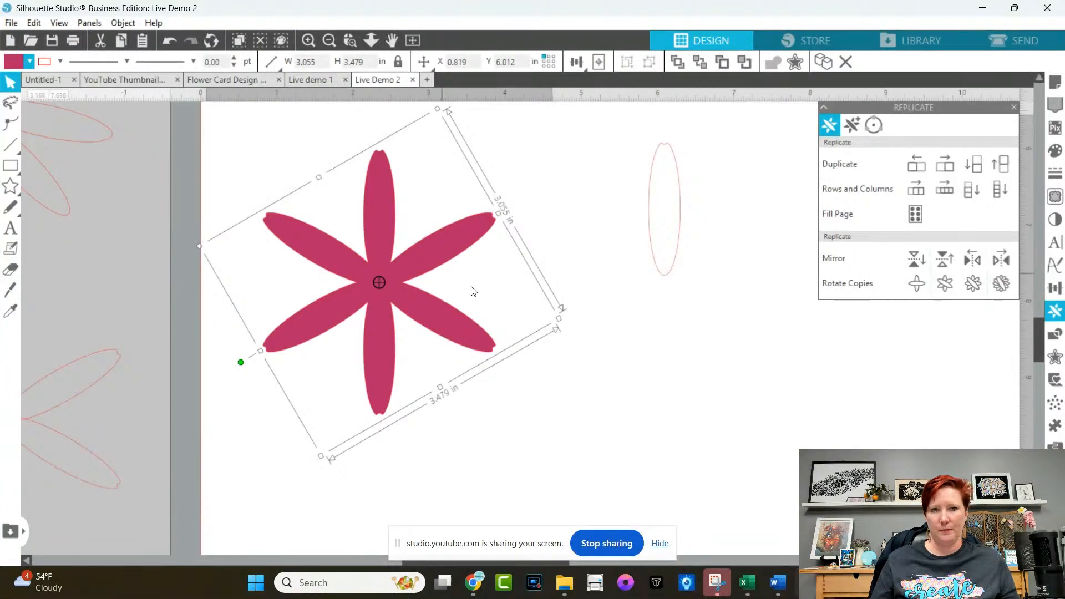
click(527, 299)
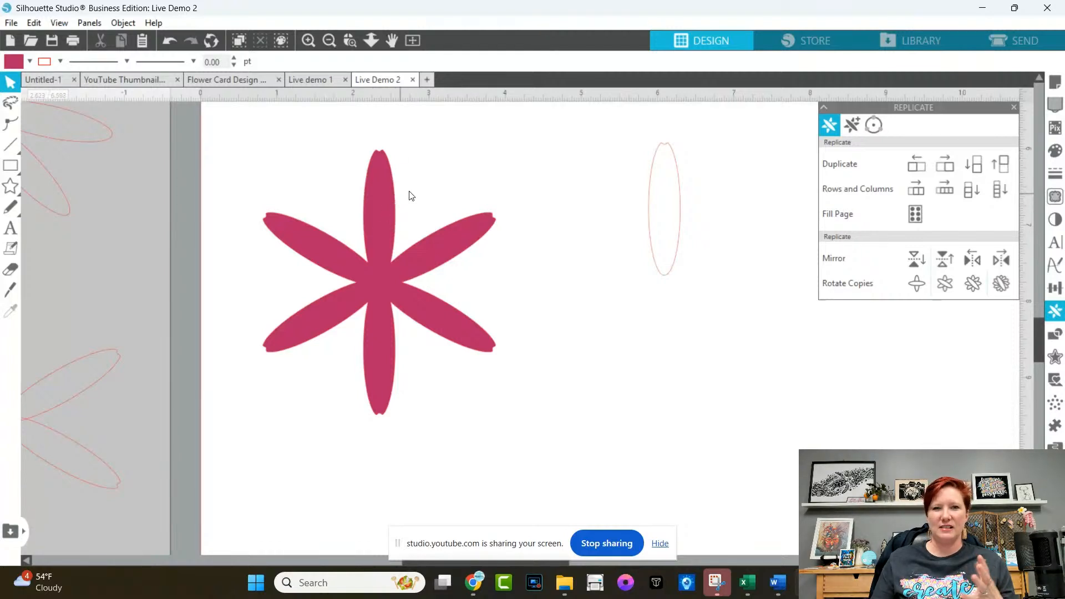
Widen the spare notched petal to about 0.745 in and pull its middle notch point slightly lower.
click(651, 200)
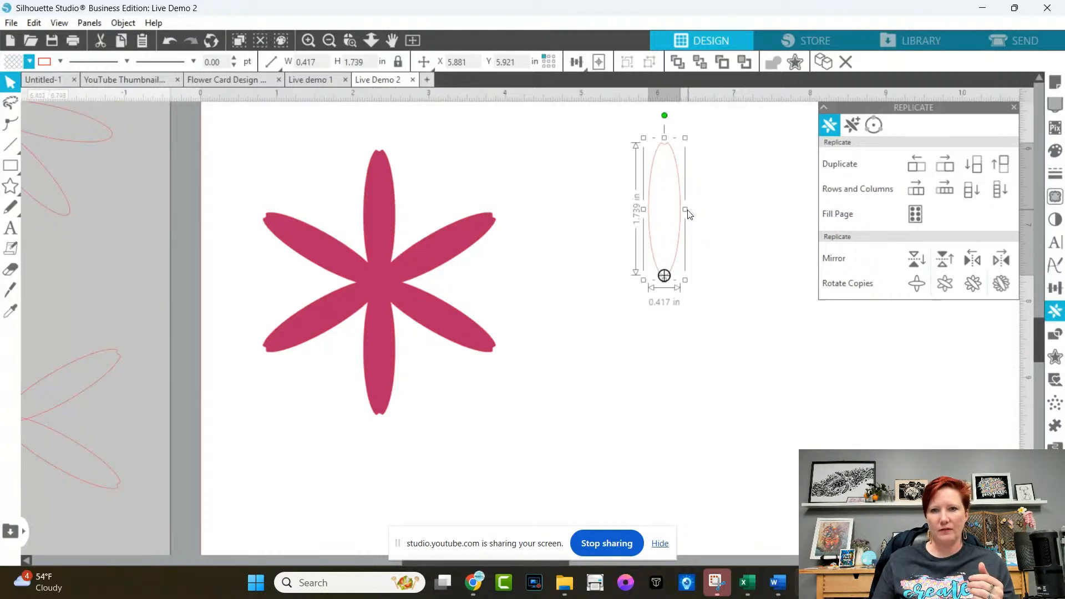
drag(688, 213, 713, 214)
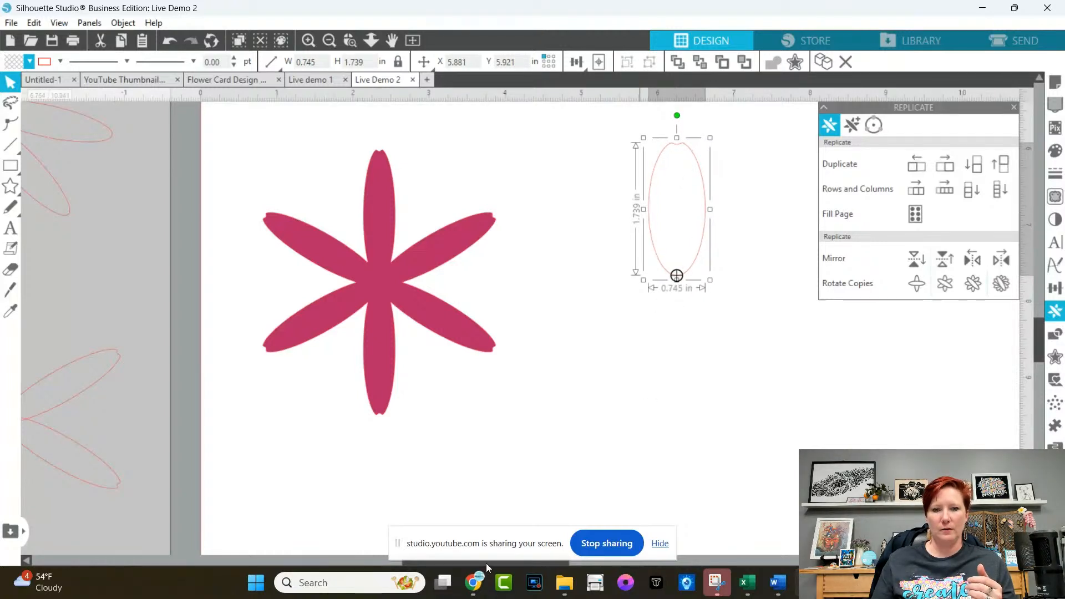
drag(486, 563, 569, 563)
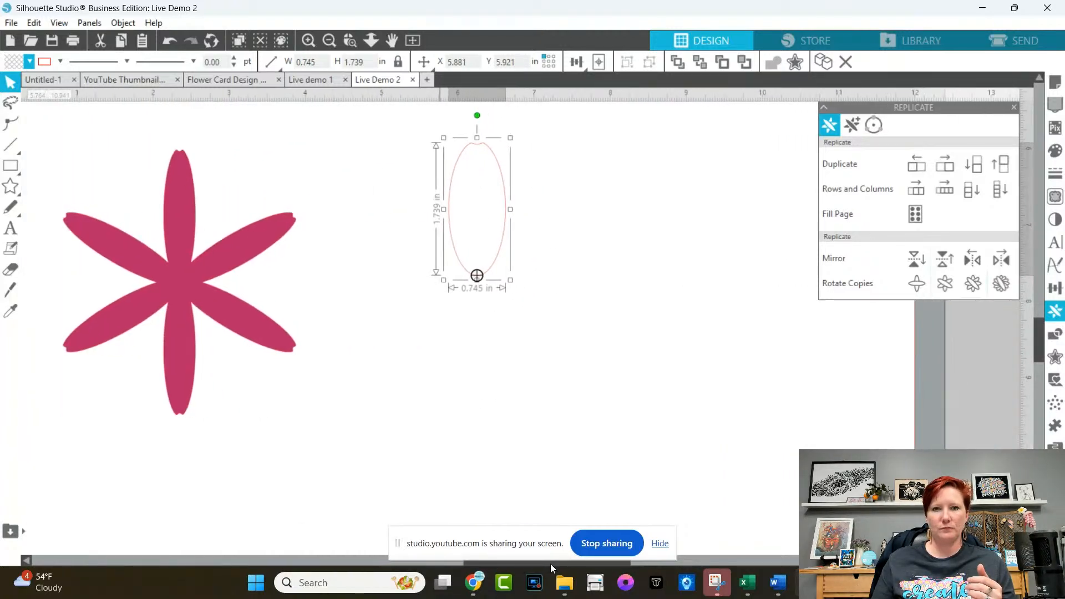
double_click(476, 149)
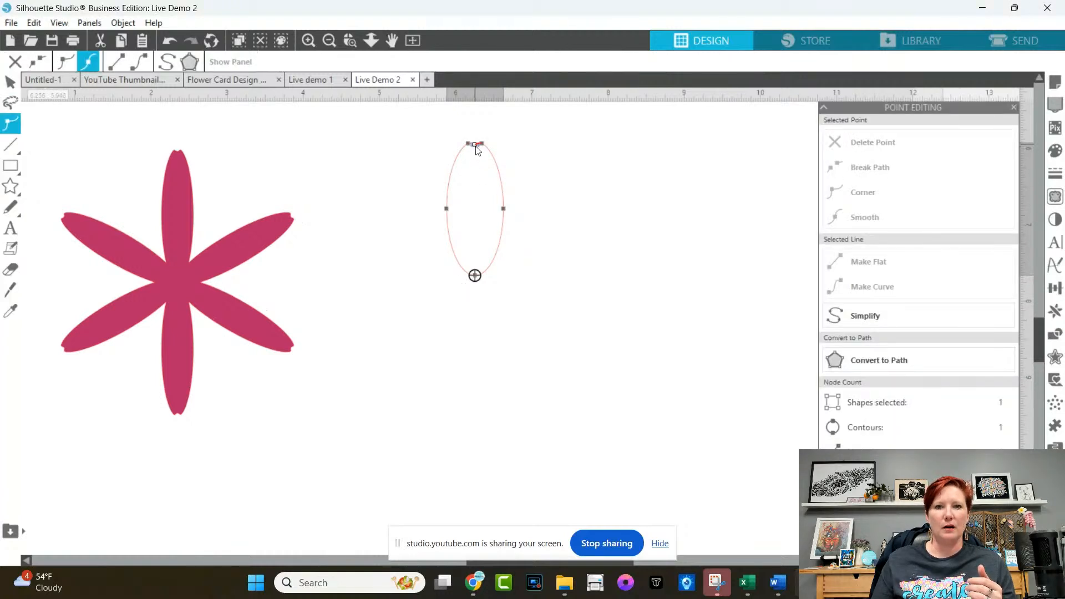
click(531, 149)
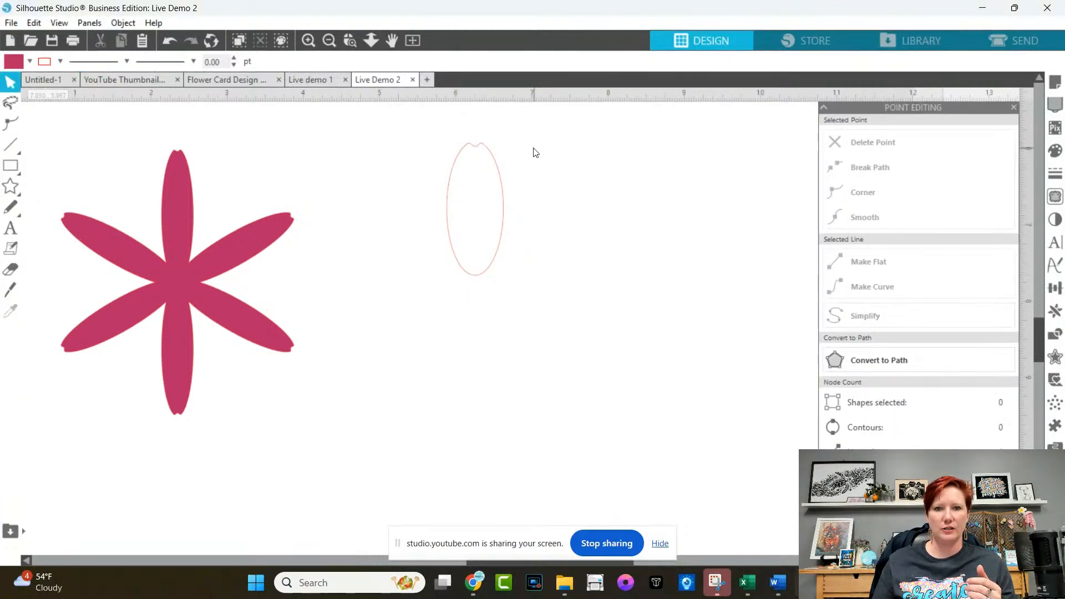
Move the widened petal slightly right and rotate five copies around its lower tip to form a six-petaled flower.
click(494, 159)
drag(494, 159, 531, 157)
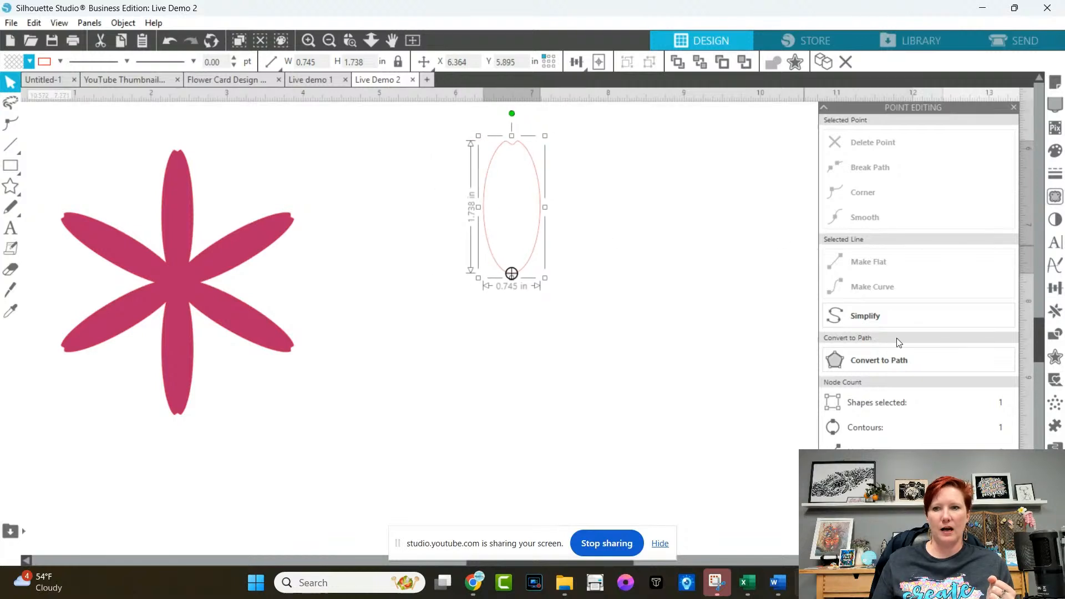
click(1056, 312)
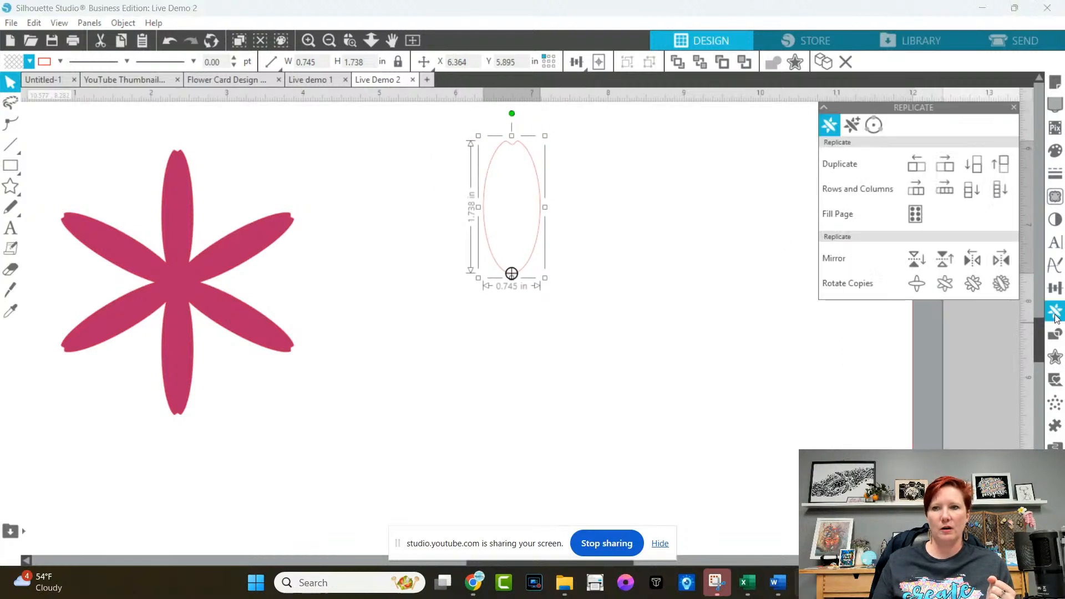
click(1000, 283)
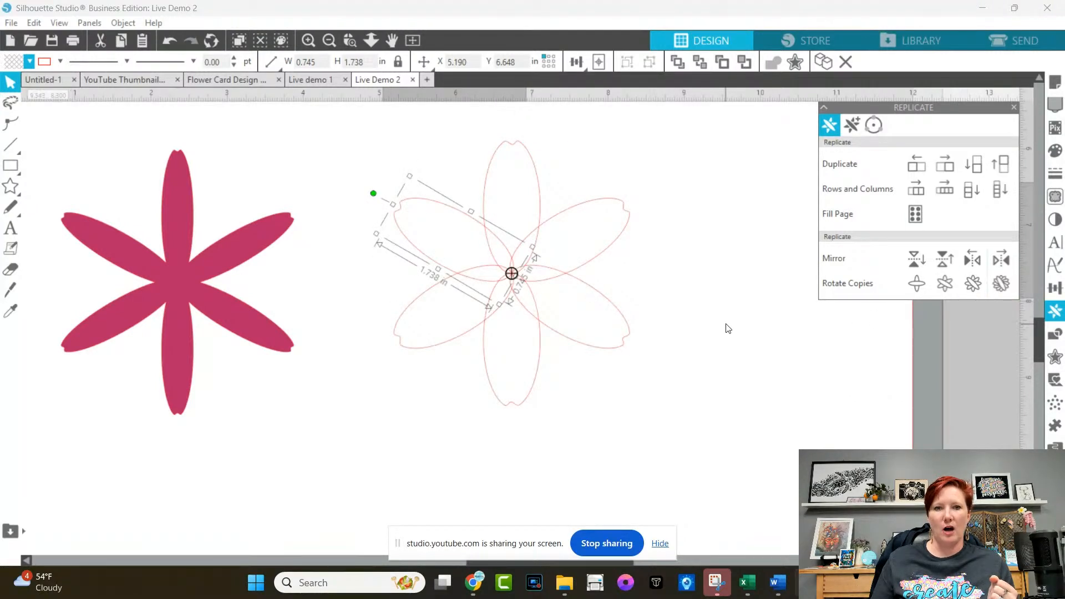
click(677, 254)
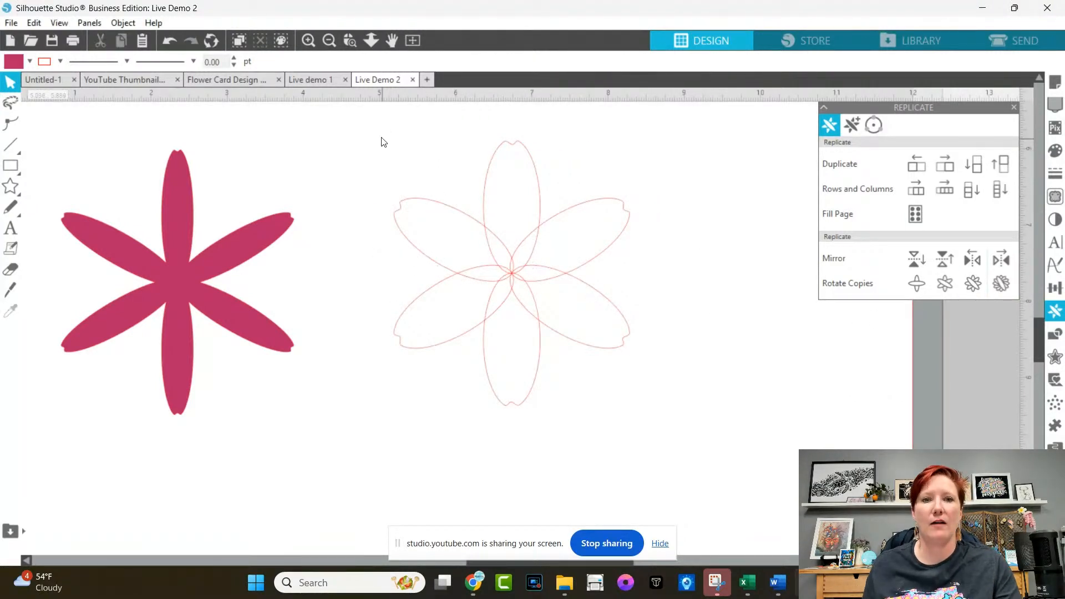
Select all six wide notched petals and place a duplicate of them in the gray area right of the page.
drag(381, 142, 600, 363)
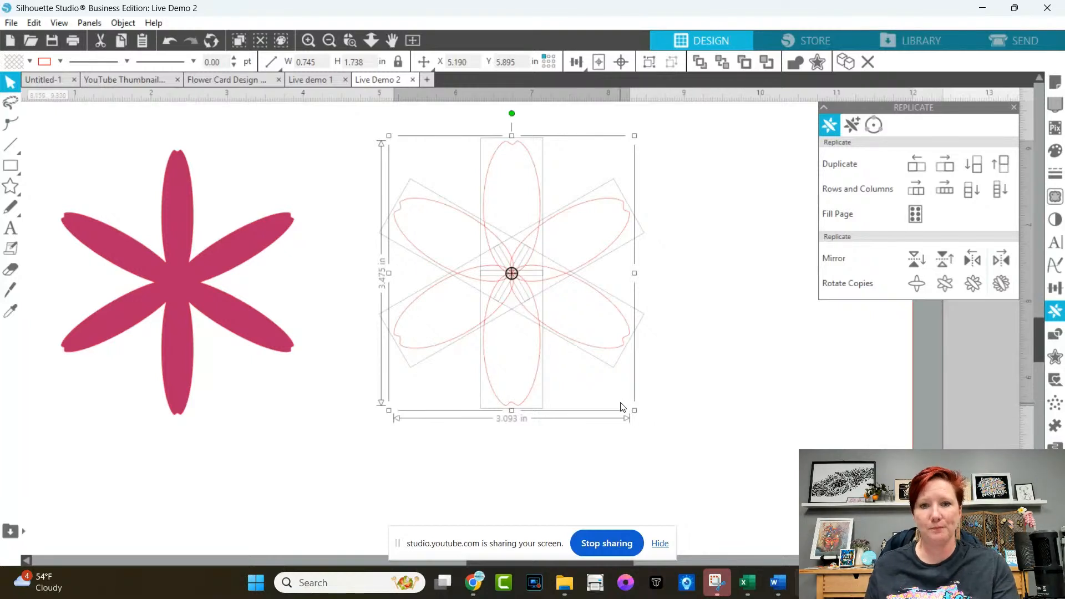
key(i)
key(ctrl+v)
drag(561, 351, 997, 416)
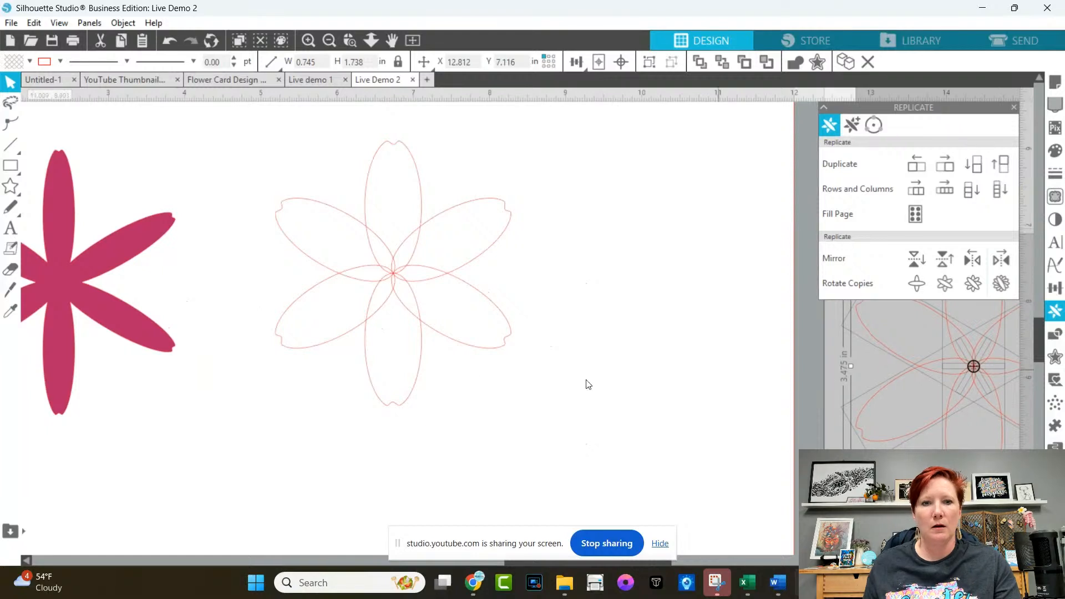
Weld the six wide notched petals on the page into one flower and fill it with purple.
click(428, 363)
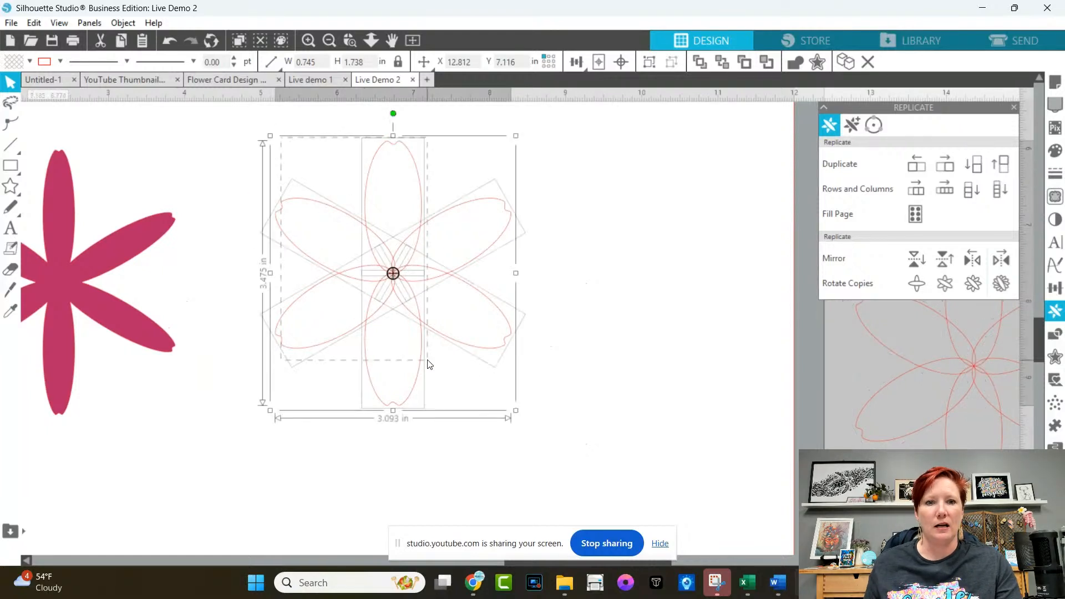
right_click(439, 281)
click(487, 382)
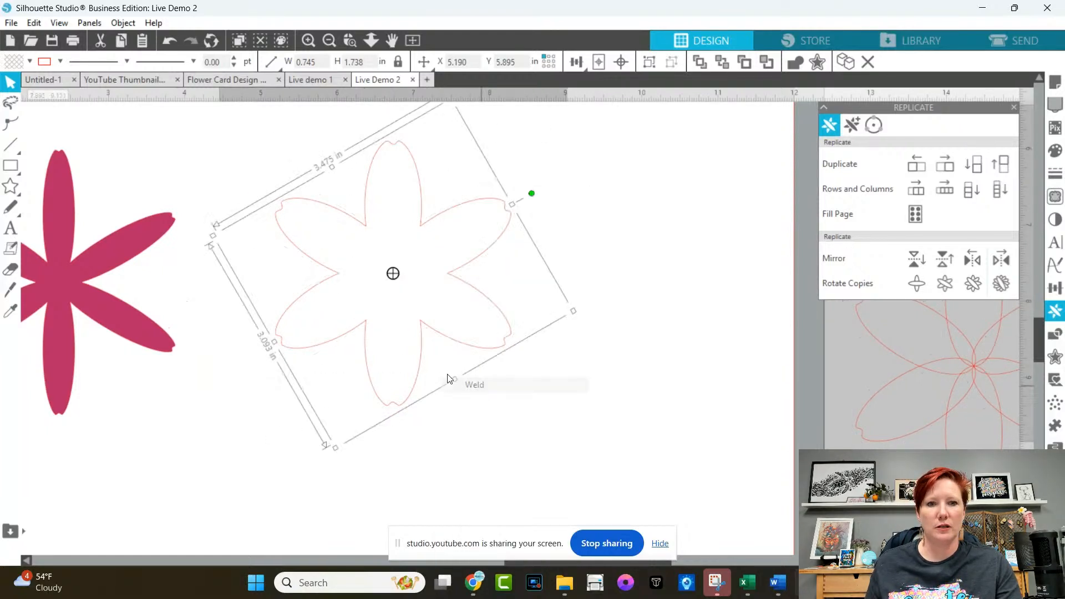
click(29, 61)
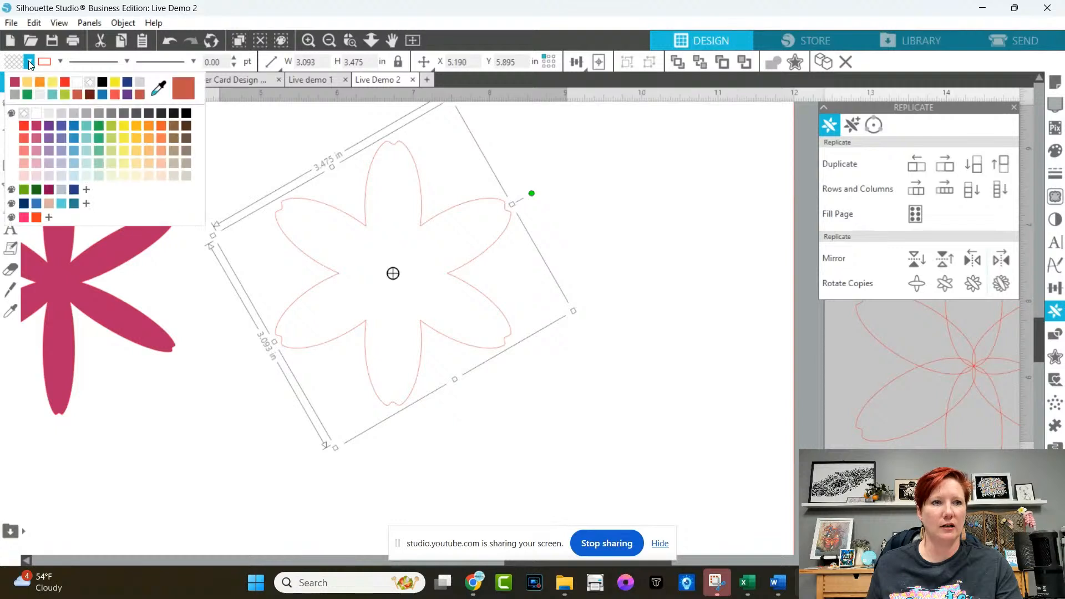
click(48, 126)
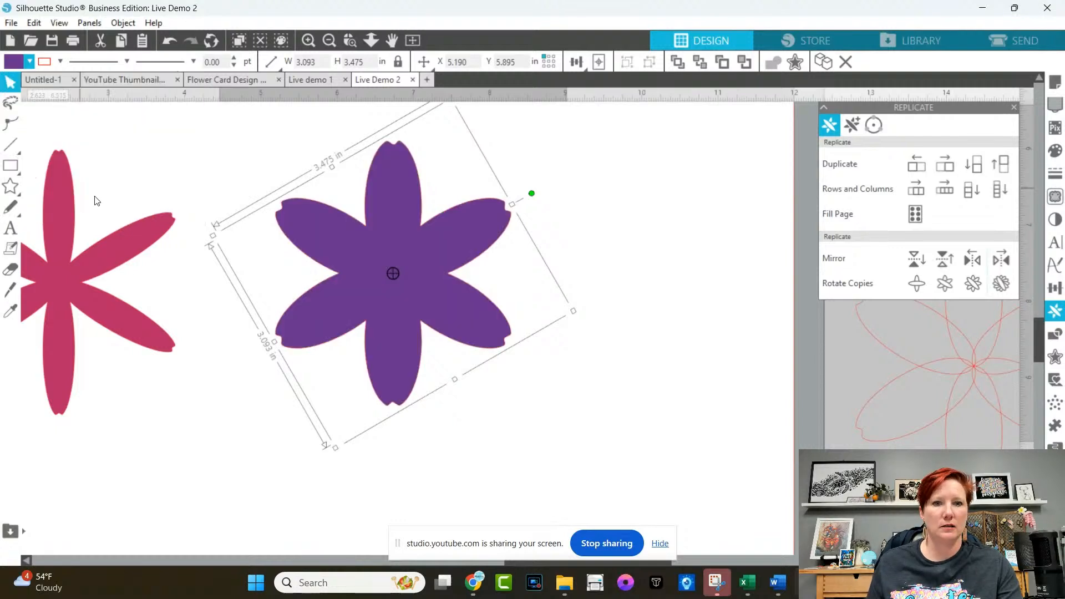
click(671, 257)
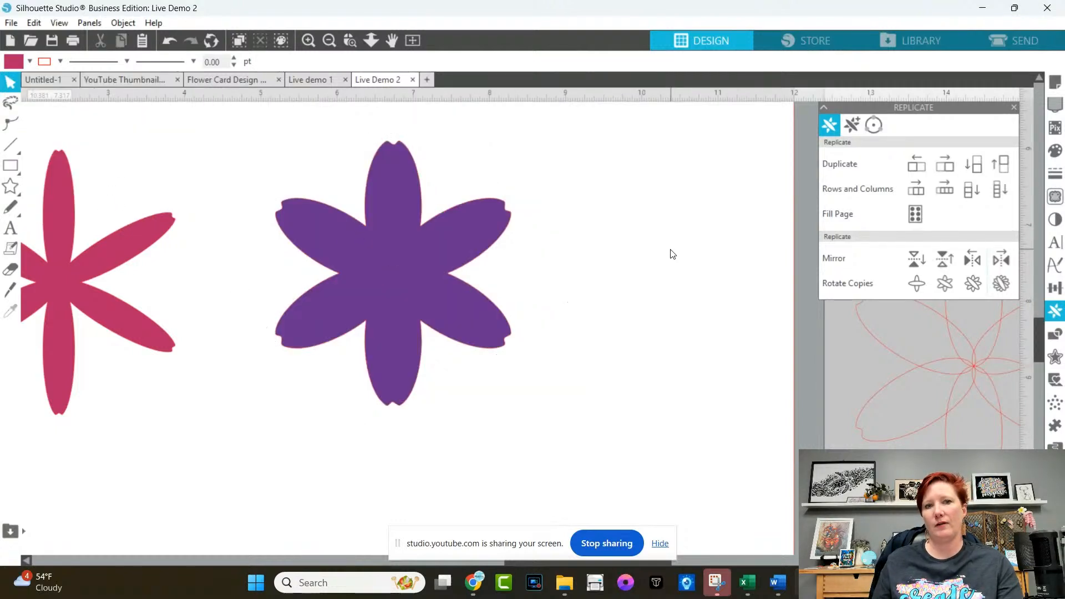
click(448, 267)
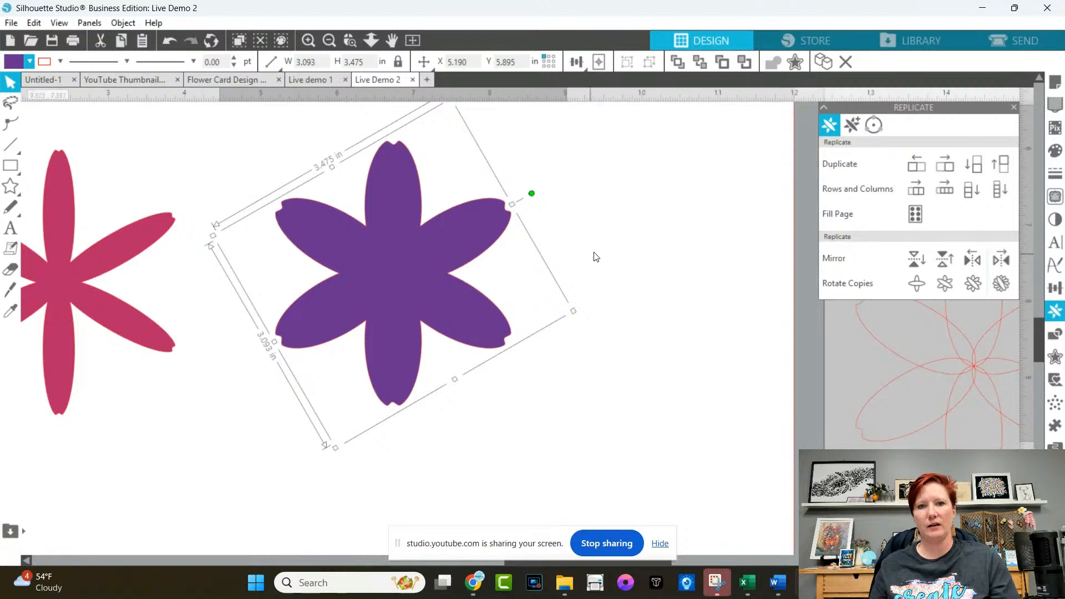
click(633, 247)
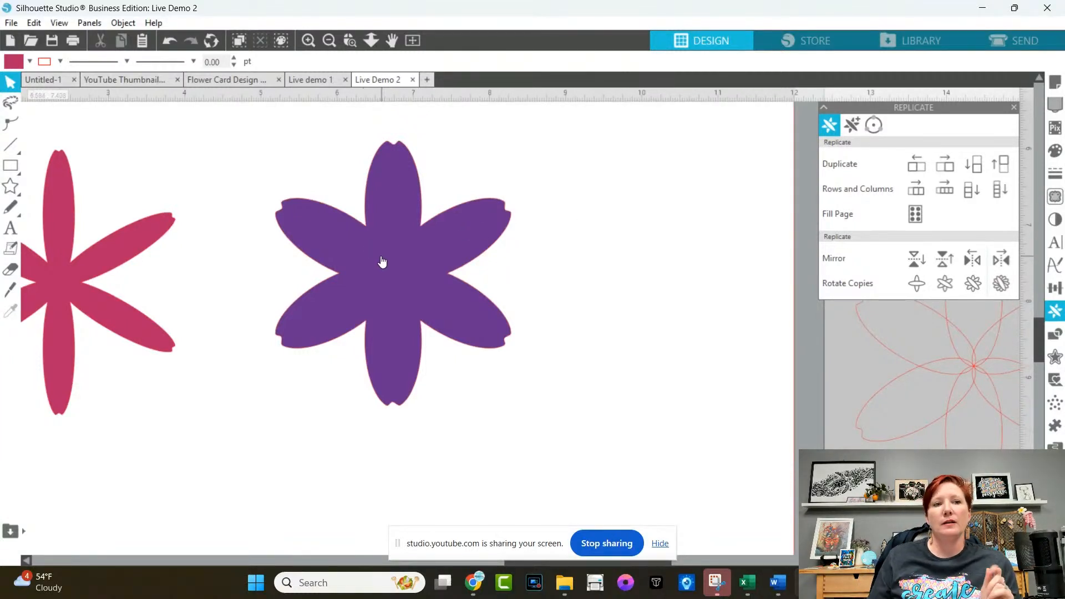
Draw a circle about 0.979 in across and center it on the purple flower.
click(11, 165)
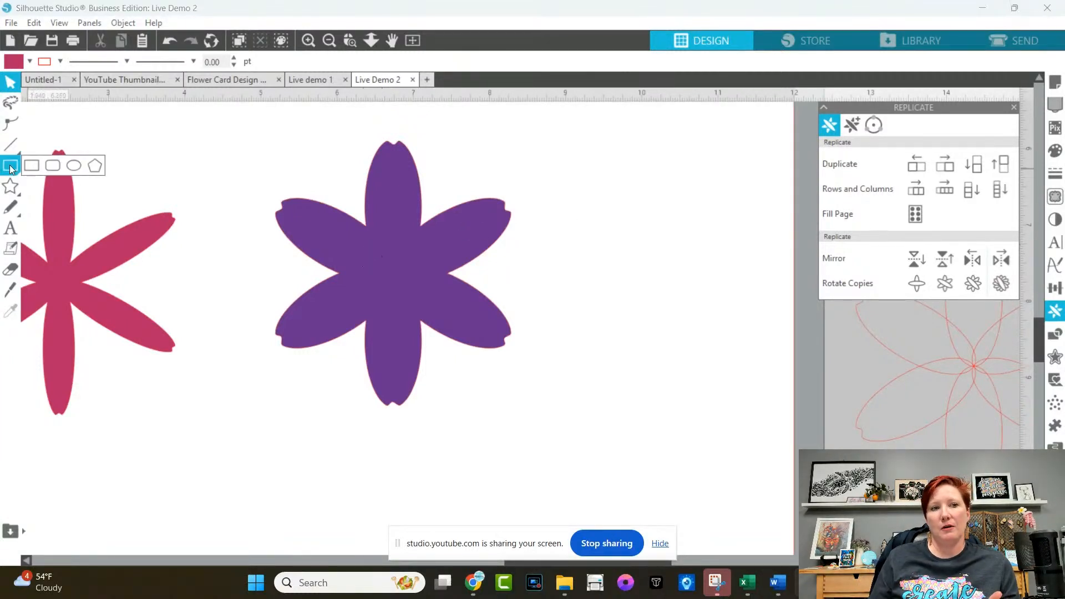
click(73, 167)
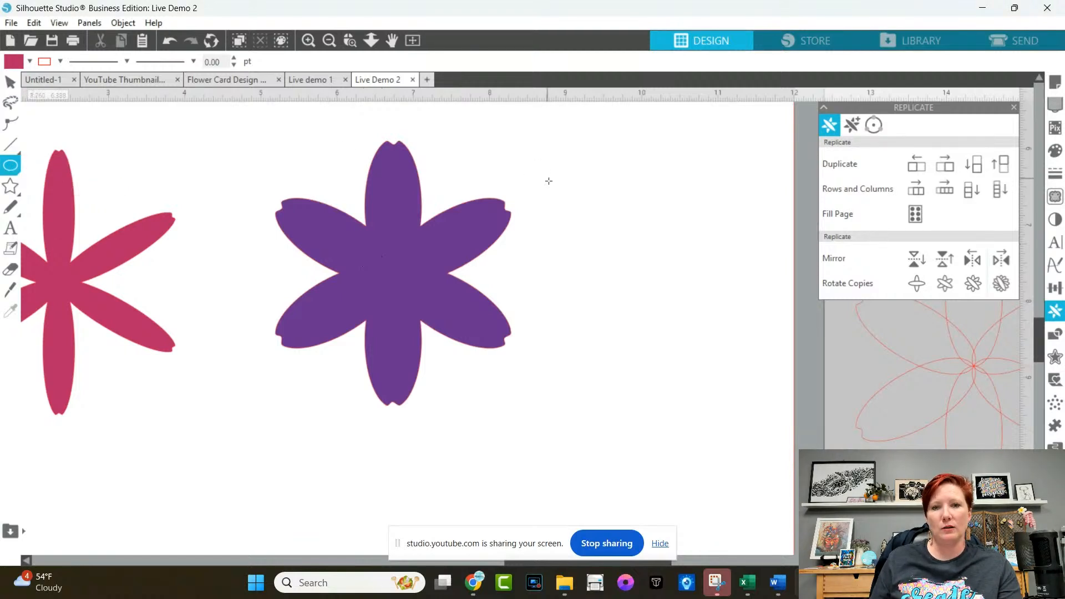
drag(544, 179, 624, 253)
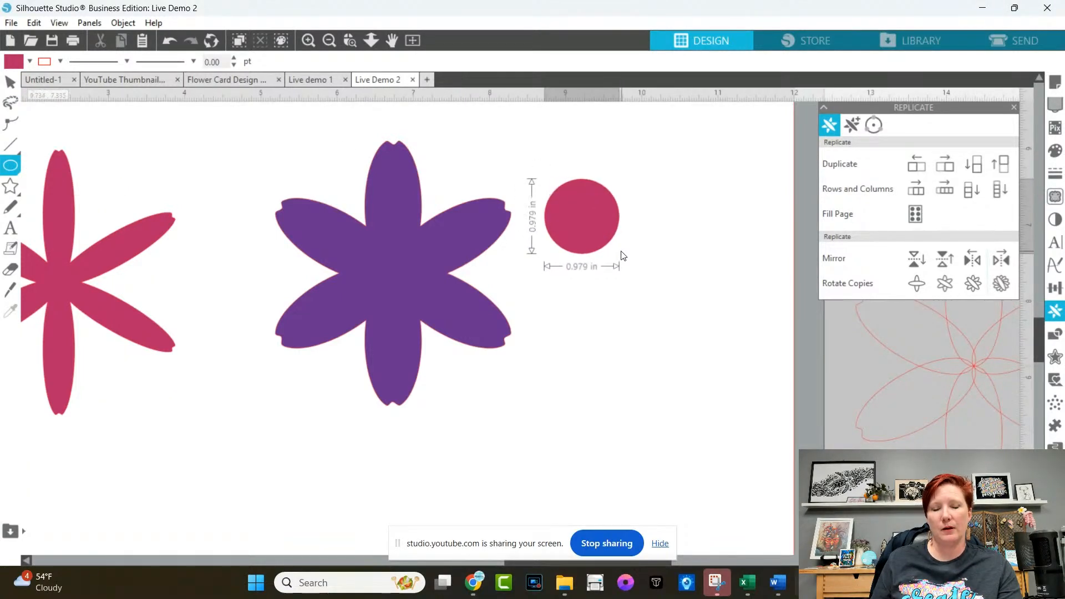
drag(583, 218, 396, 273)
shift+click(287, 255)
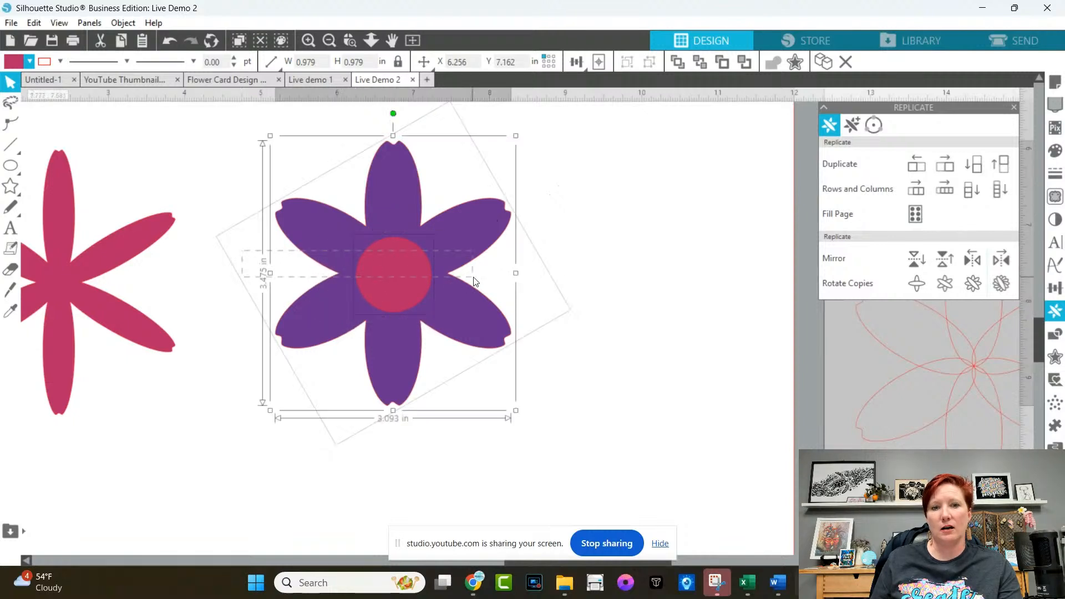
click(658, 208)
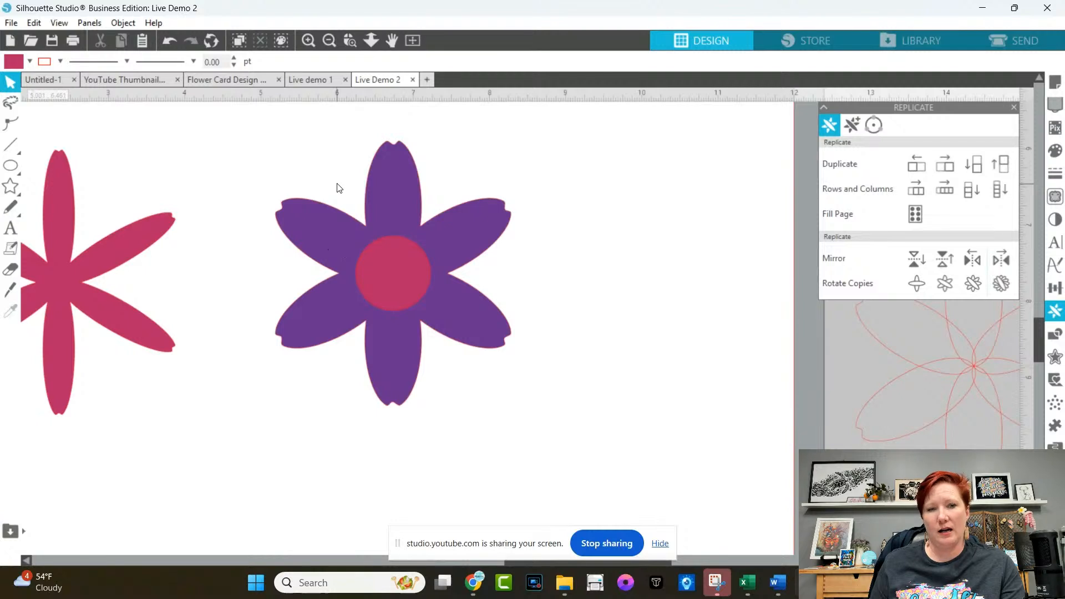
mouse_move(390, 279)
mouse_down()
mouse_move(417, 294)
mouse_move(408, 319)
mouse_move(382, 267)
mouse_move(388, 275)
mouse_up()
click(462, 269)
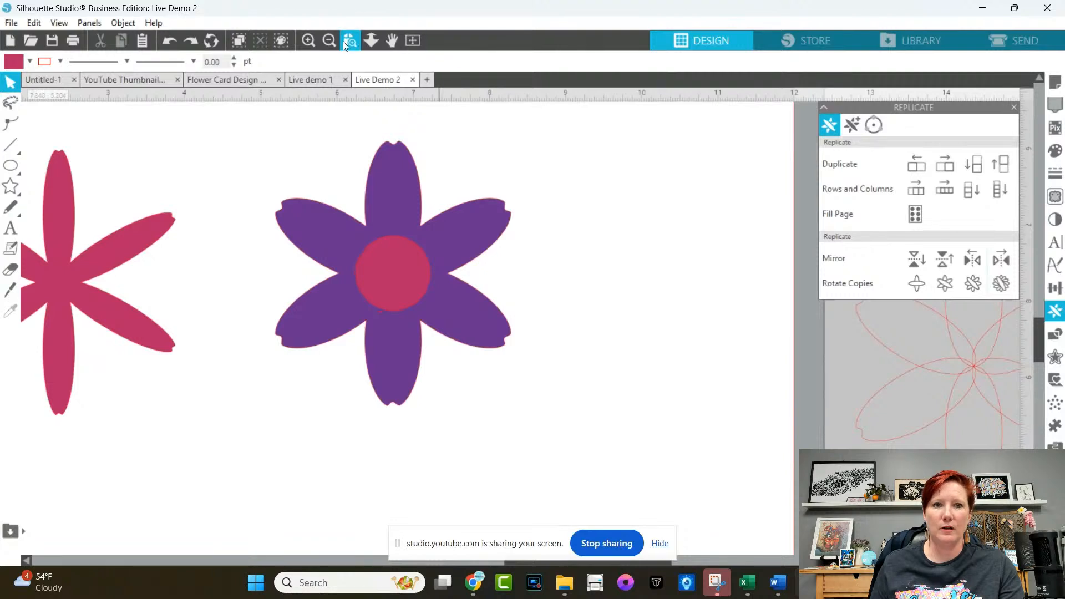
Open the user's manual and examine its shortcuts list and the Chapter 3 software overview pages.
click(328, 41)
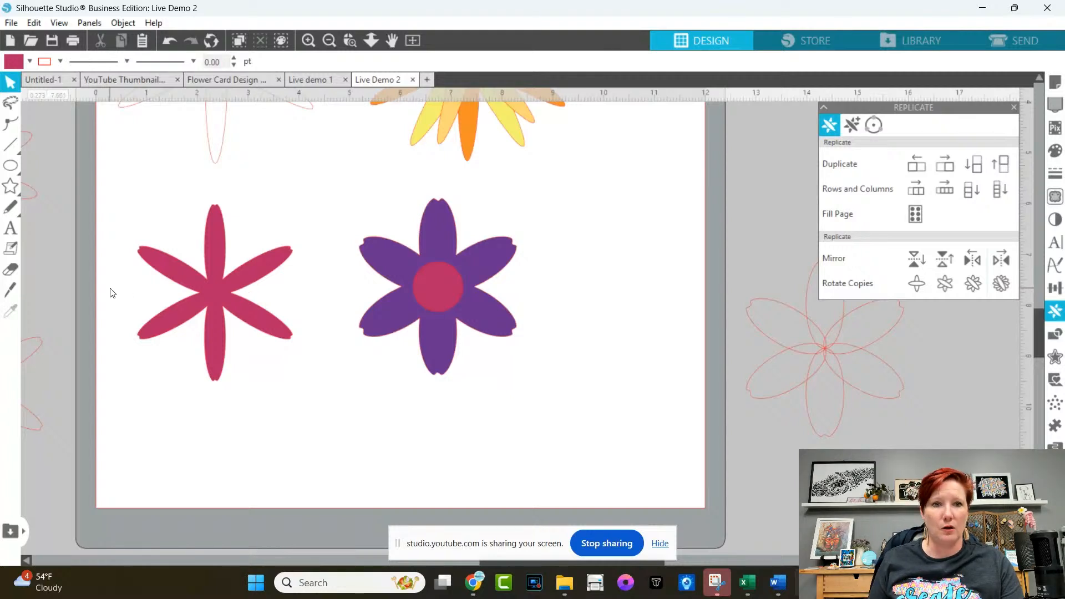
click(155, 23)
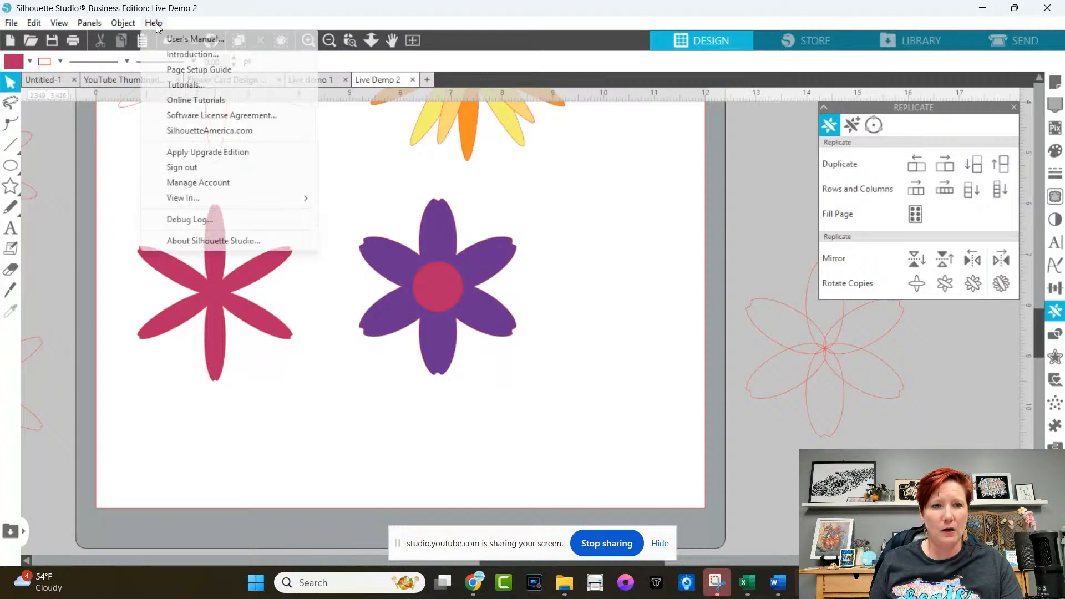
click(196, 40)
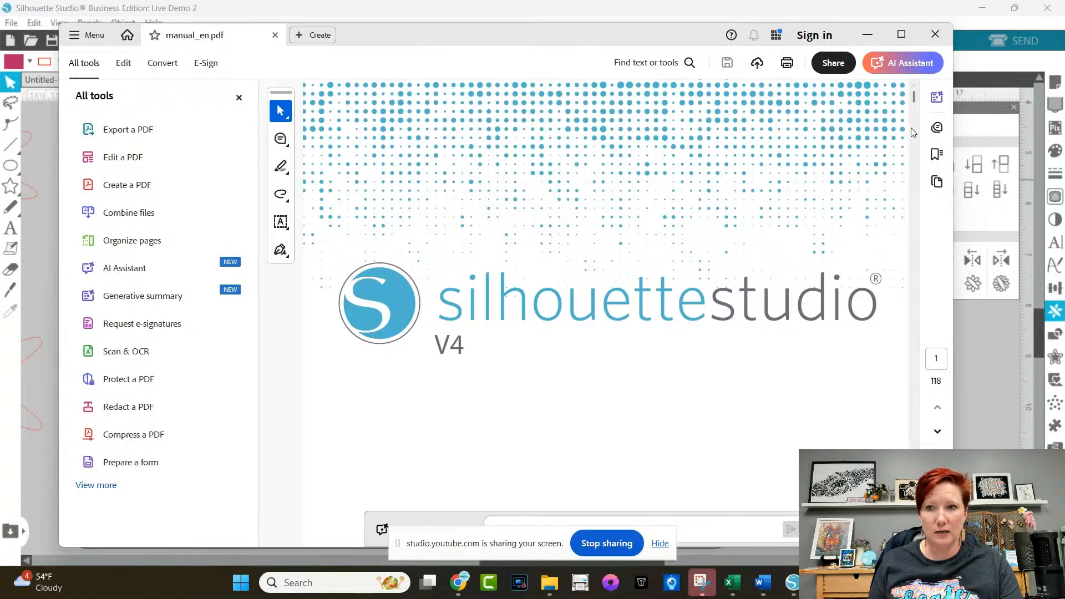
drag(915, 97, 917, 440)
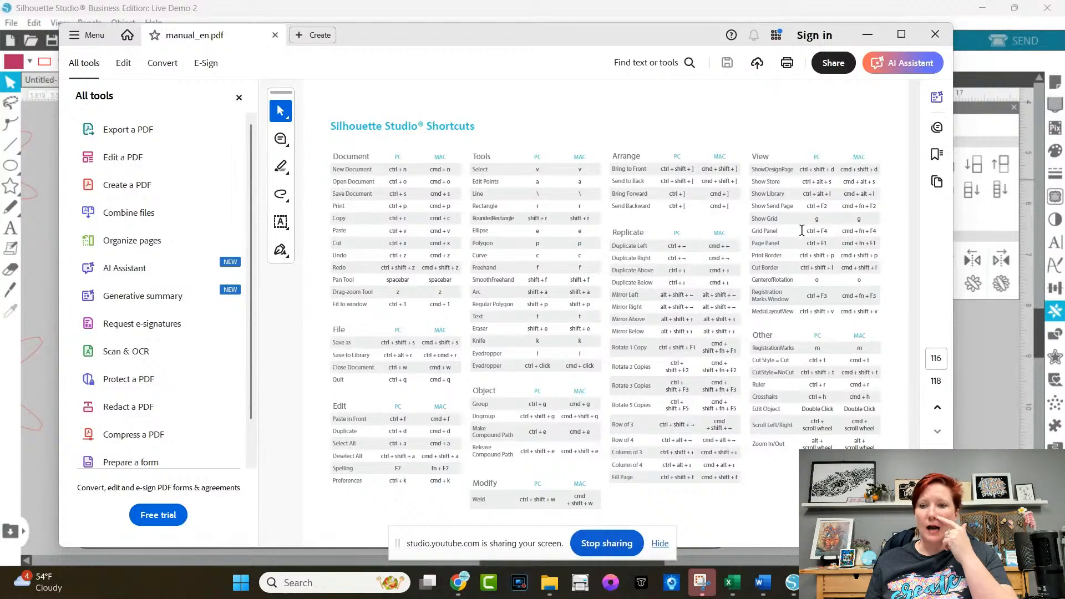
drag(913, 527, 919, 144)
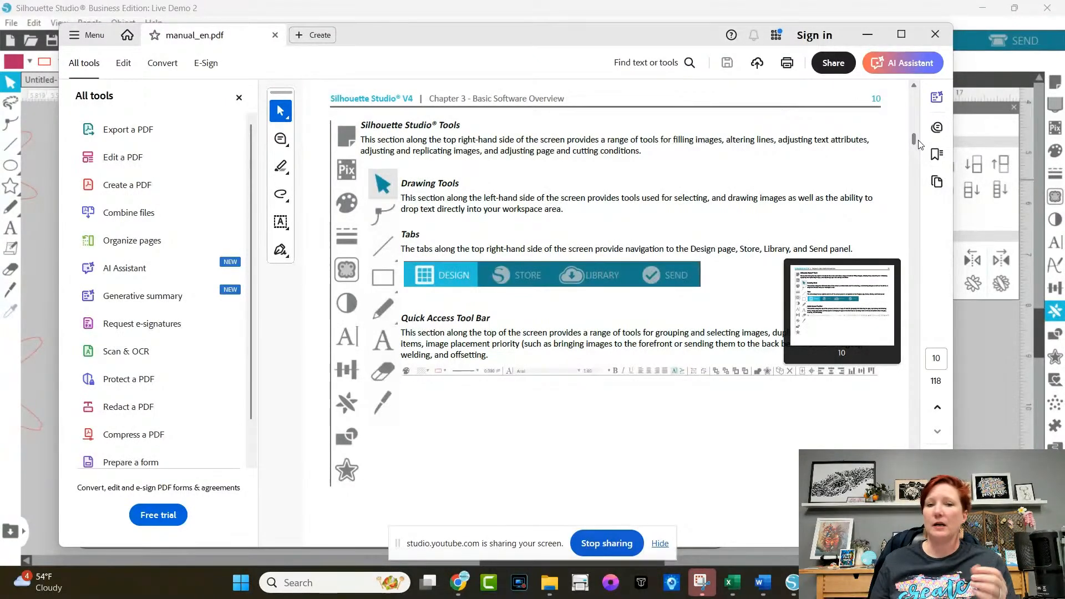
drag(918, 144, 923, 160)
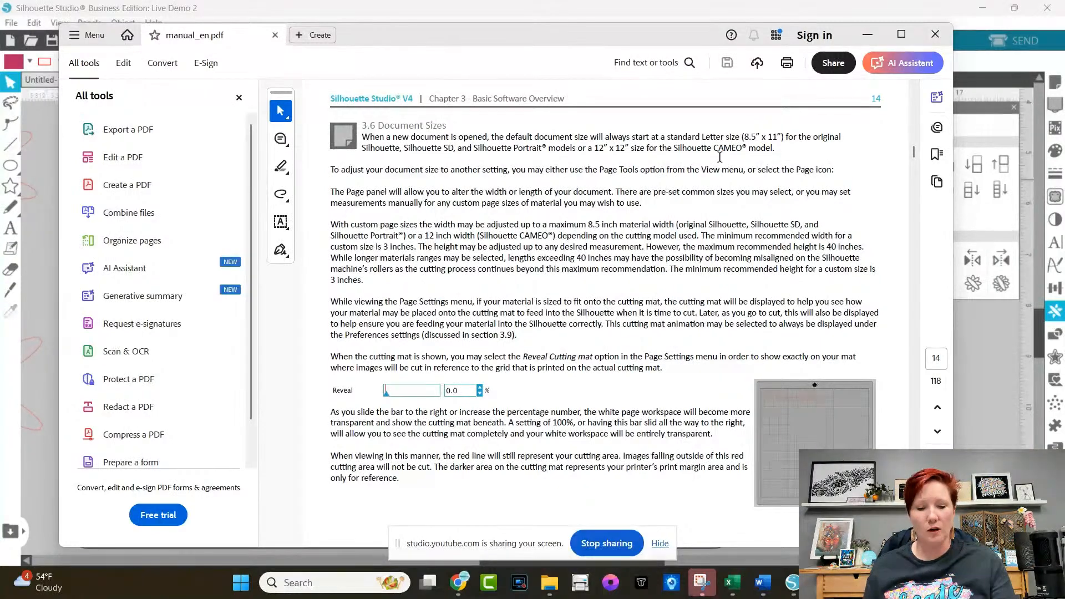
key(ctrl+f)
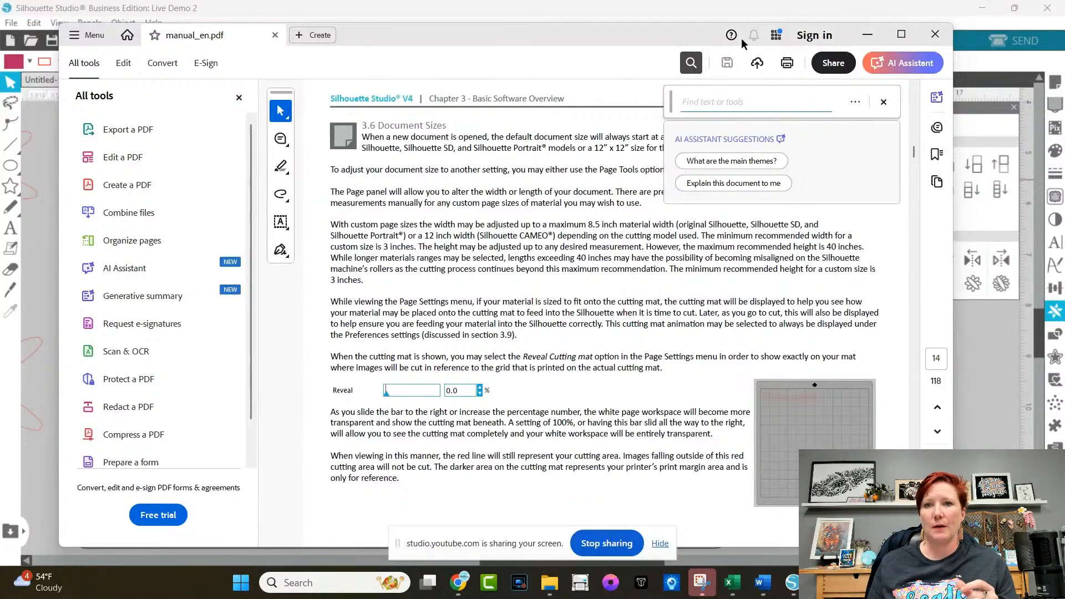
click(935, 34)
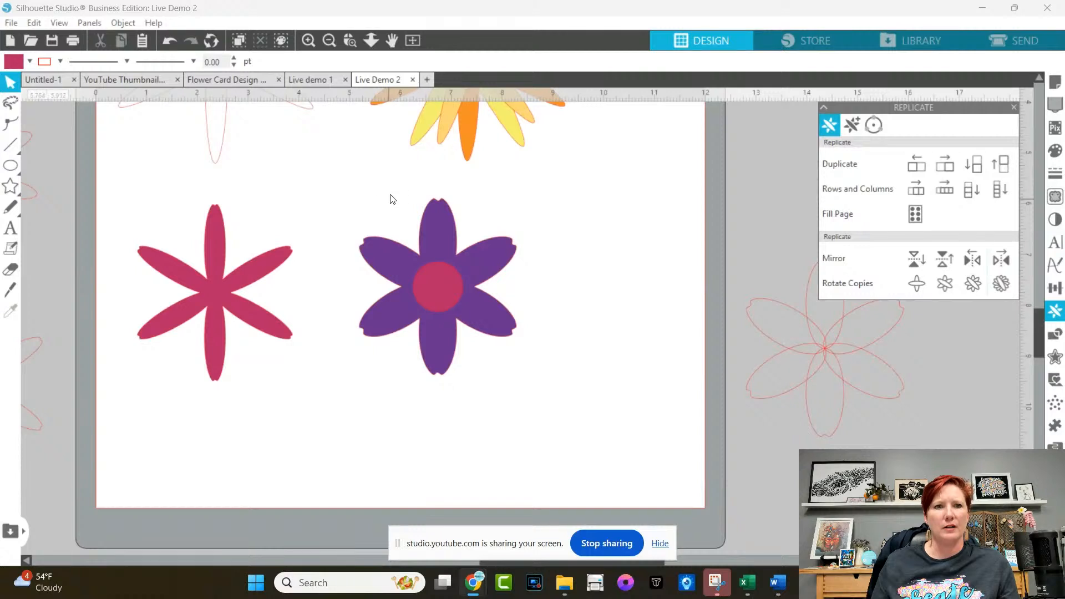
Clear the page by moving the pink and purple flowers off its left side and the other two flowers off its right side.
click(410, 41)
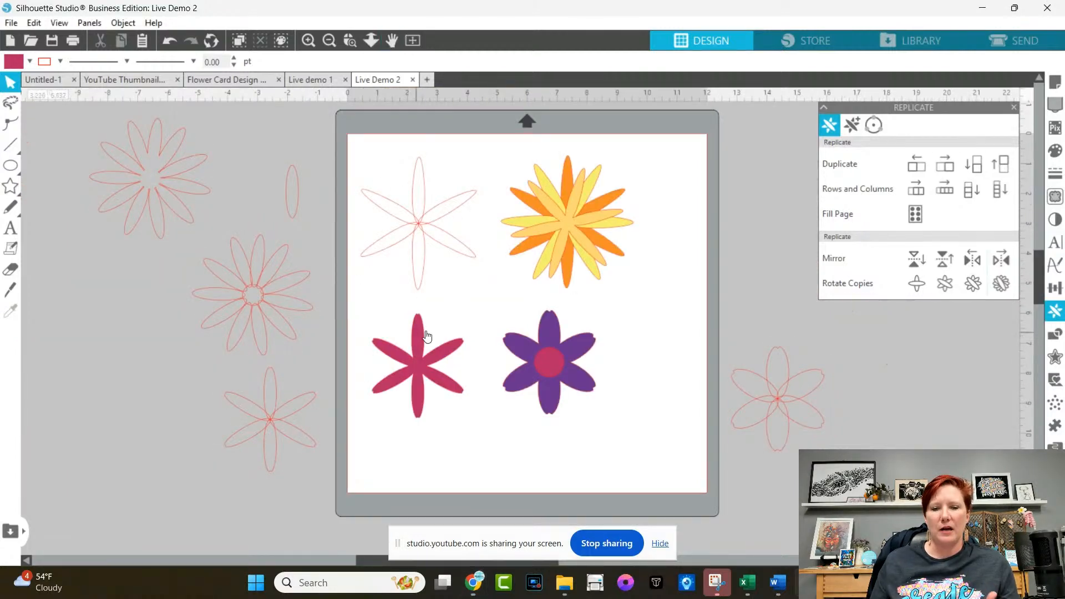
drag(499, 383, 607, 442)
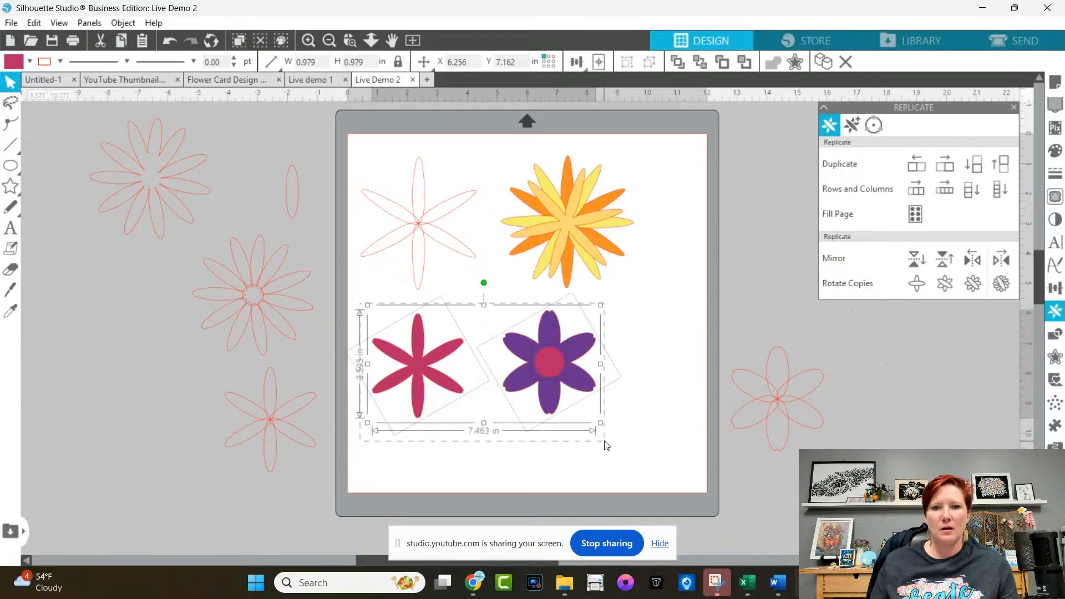
drag(562, 371, 171, 391)
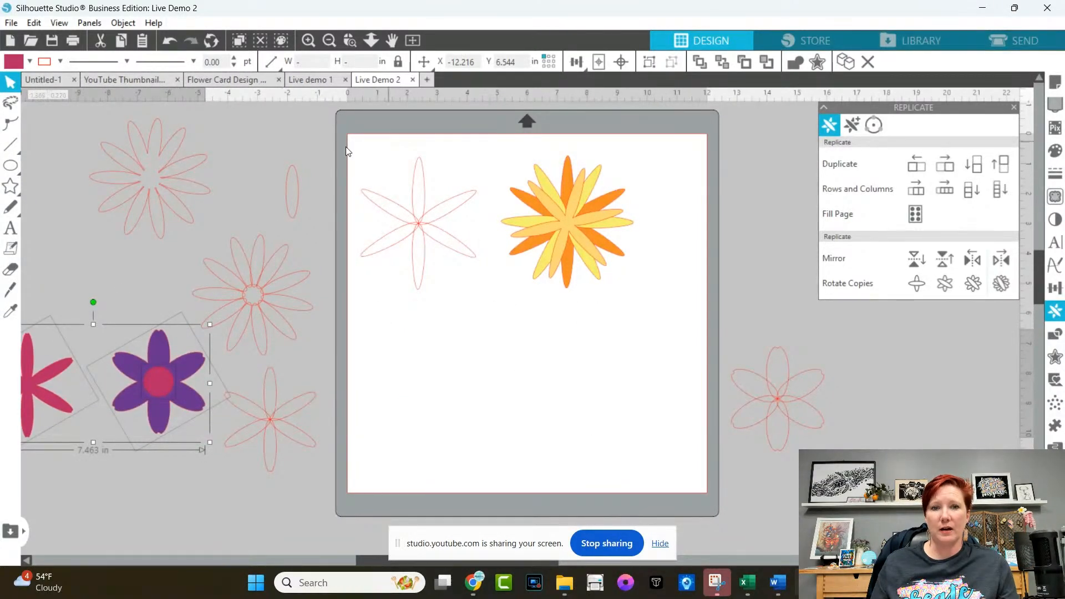
drag(347, 145, 646, 306)
drag(578, 222, 963, 221)
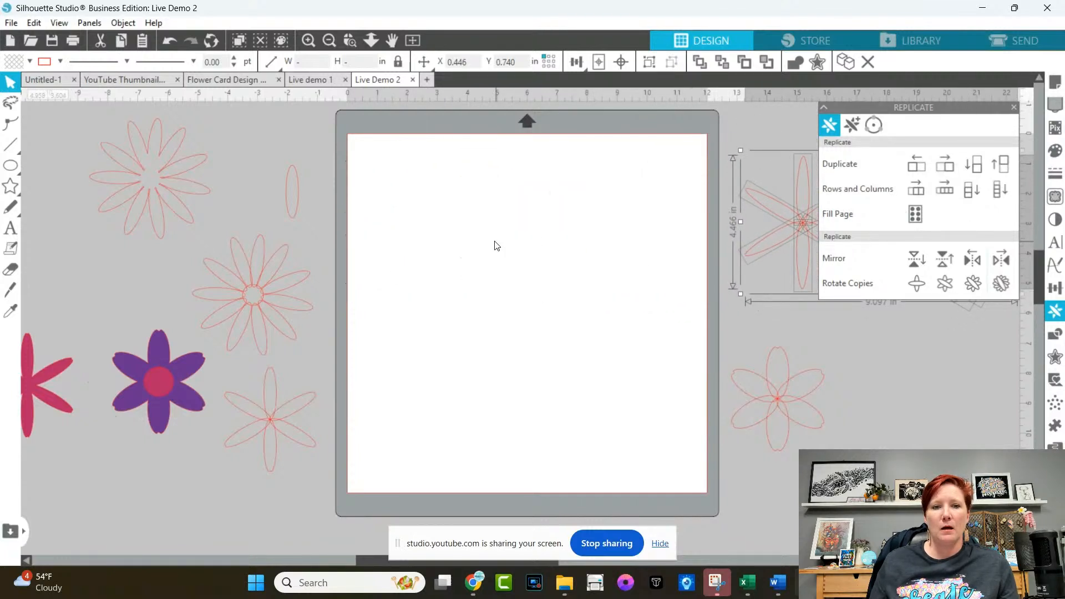
Duplicate the spare narrow ellipse, place the copy near the page's upper left, and widen it to about 0.651 in.
click(300, 196)
key(i)
key(ctrl+v)
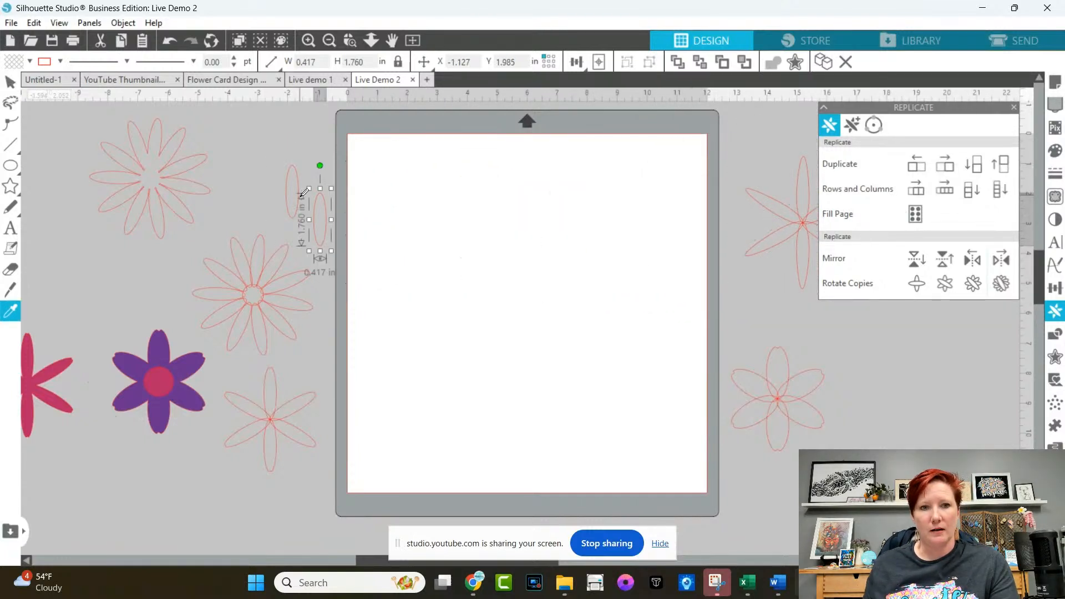
drag(313, 214, 448, 185)
click(350, 40)
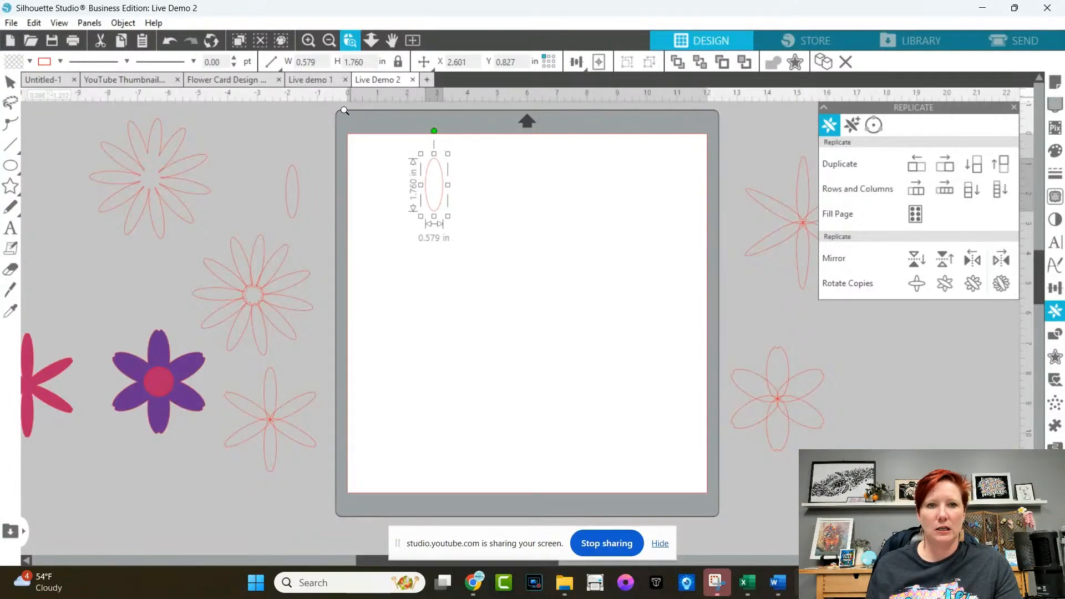
drag(349, 118, 571, 319)
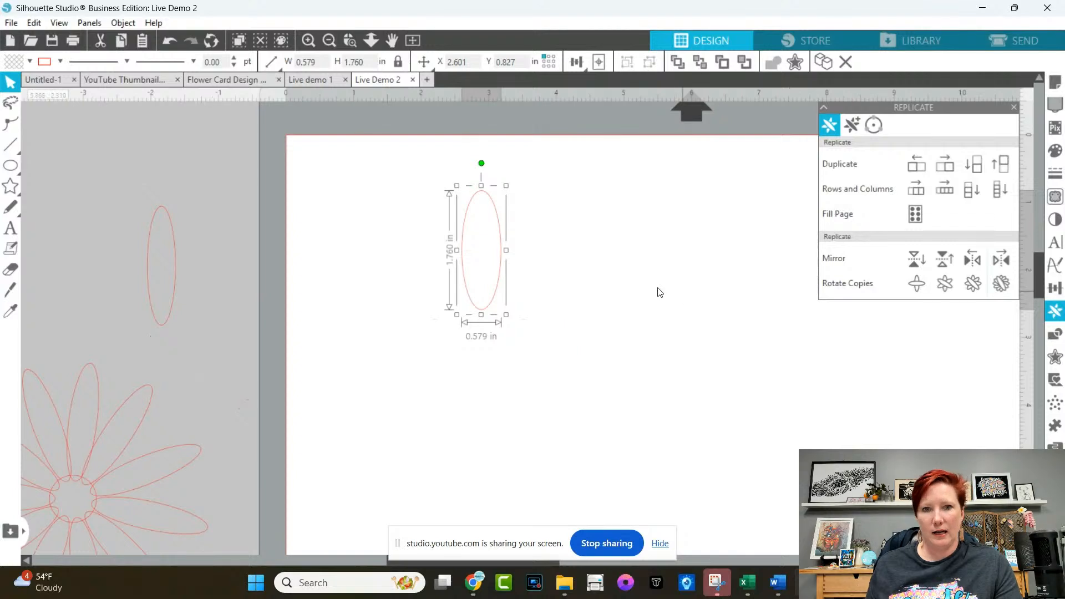
drag(506, 250, 511, 253)
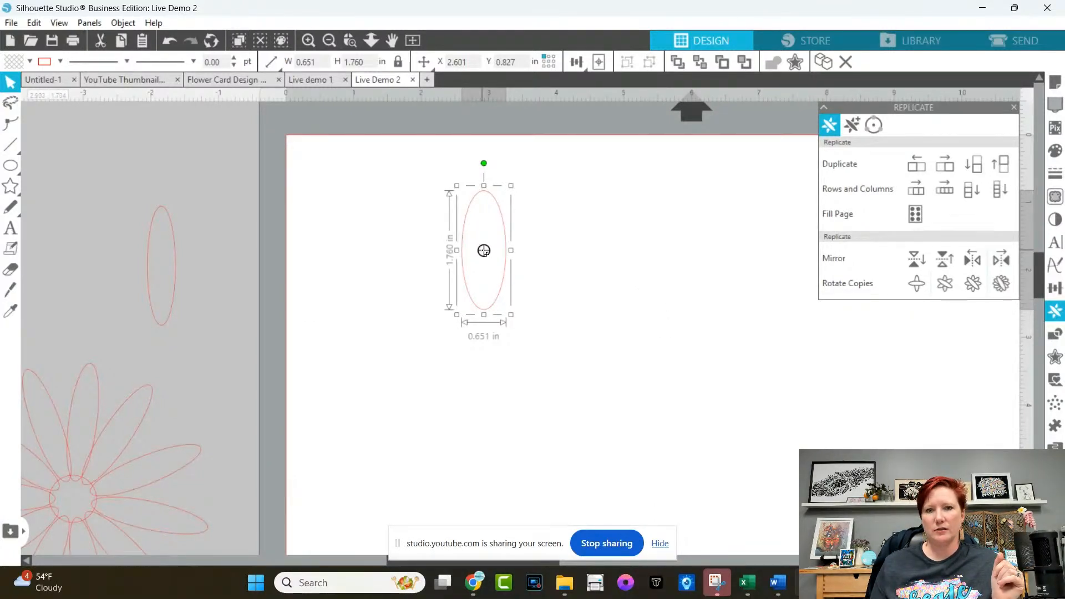
Move the ellipse's center of rotation to its lower tip and rotate five copies around it to form a six-petaled flower.
mouse_move(484, 250)
mouse_down()
mouse_move(554, 245)
mouse_move(624, 206)
mouse_move(614, 280)
mouse_move(433, 373)
mouse_move(378, 333)
mouse_move(341, 244)
mouse_move(505, 248)
mouse_move(484, 250)
mouse_up()
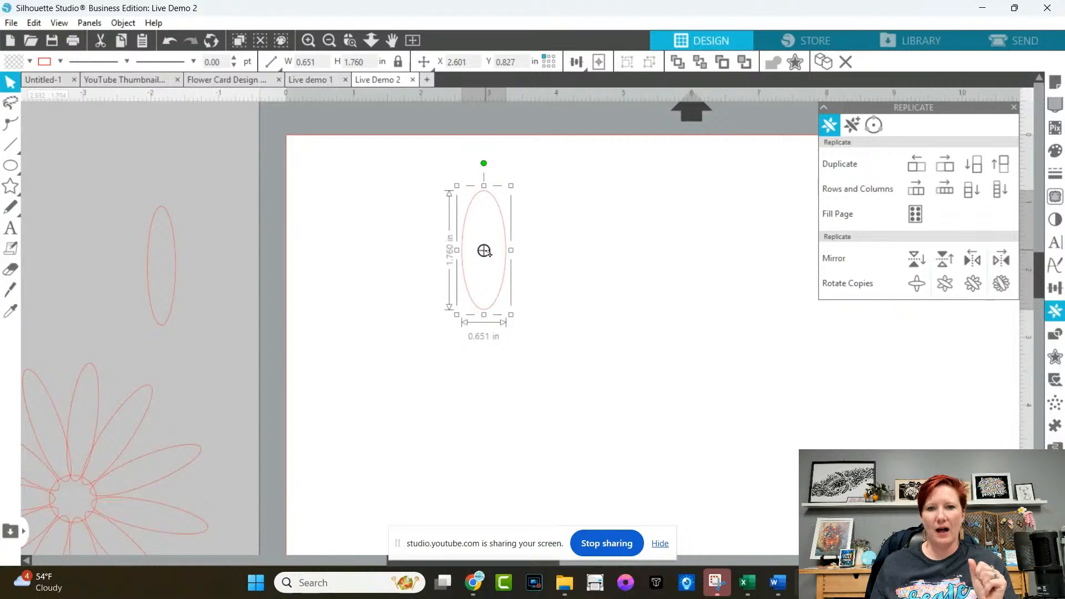
drag(485, 251, 484, 310)
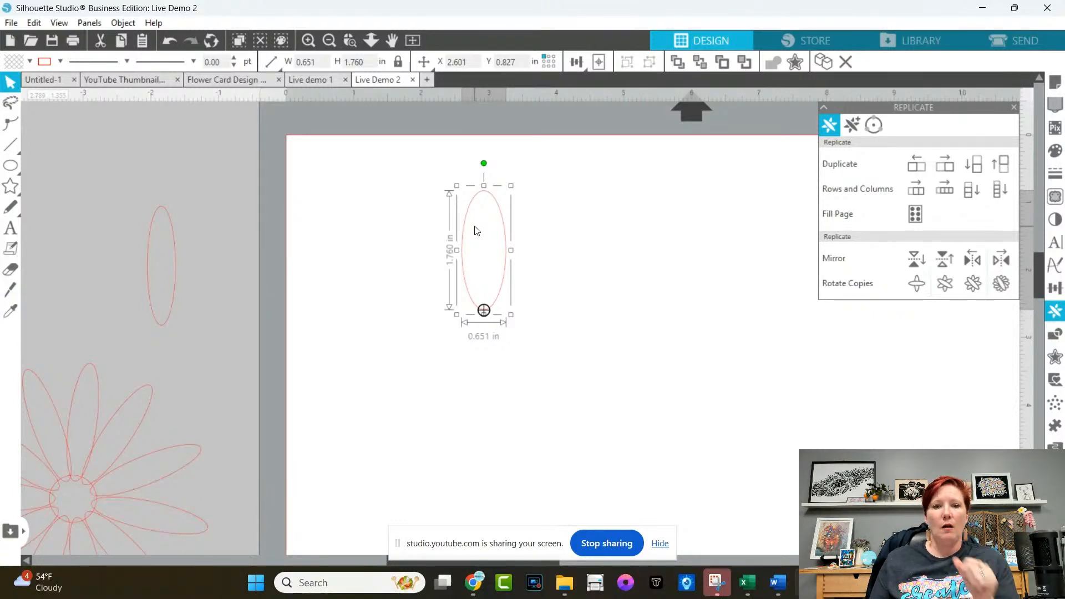
click(1000, 284)
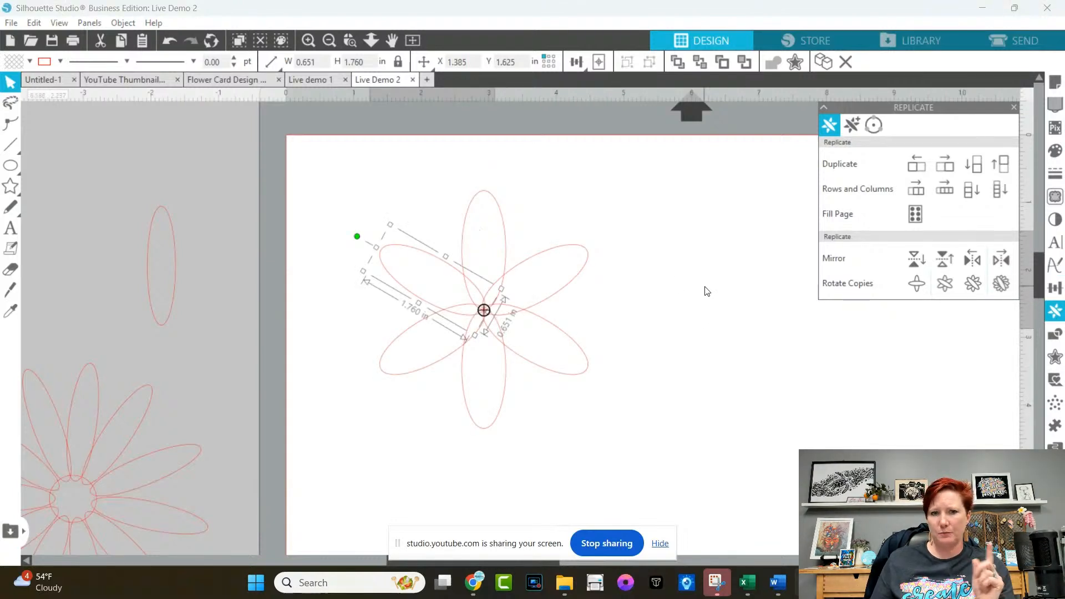
Select all six ellipse petals and place a duplicate of them to the right of the original on the page.
click(349, 178)
drag(349, 178, 602, 352)
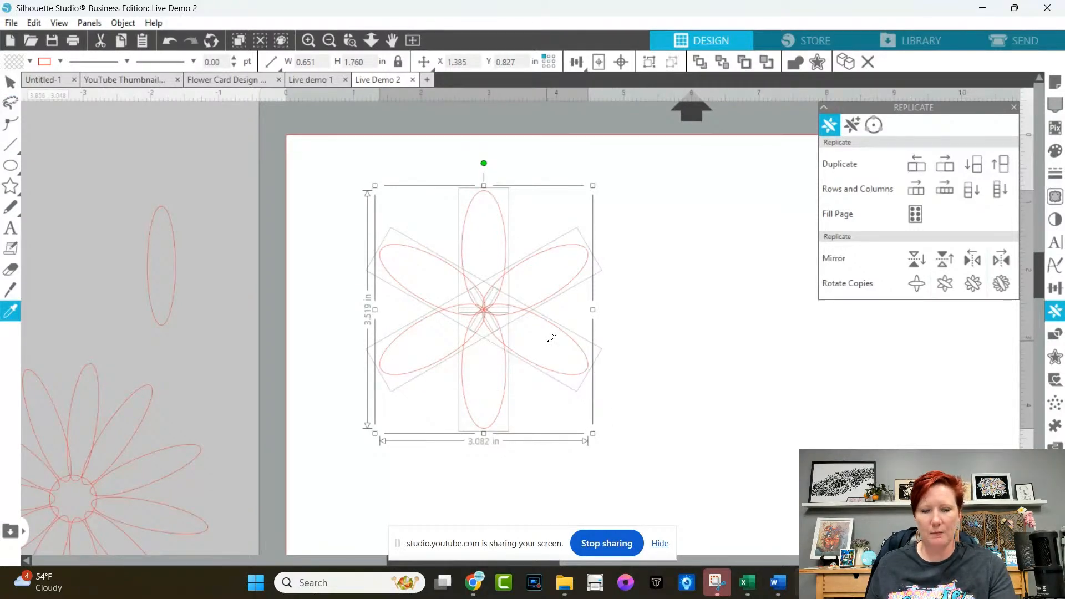
key(ctrl+d)
drag(518, 348, 439, 355)
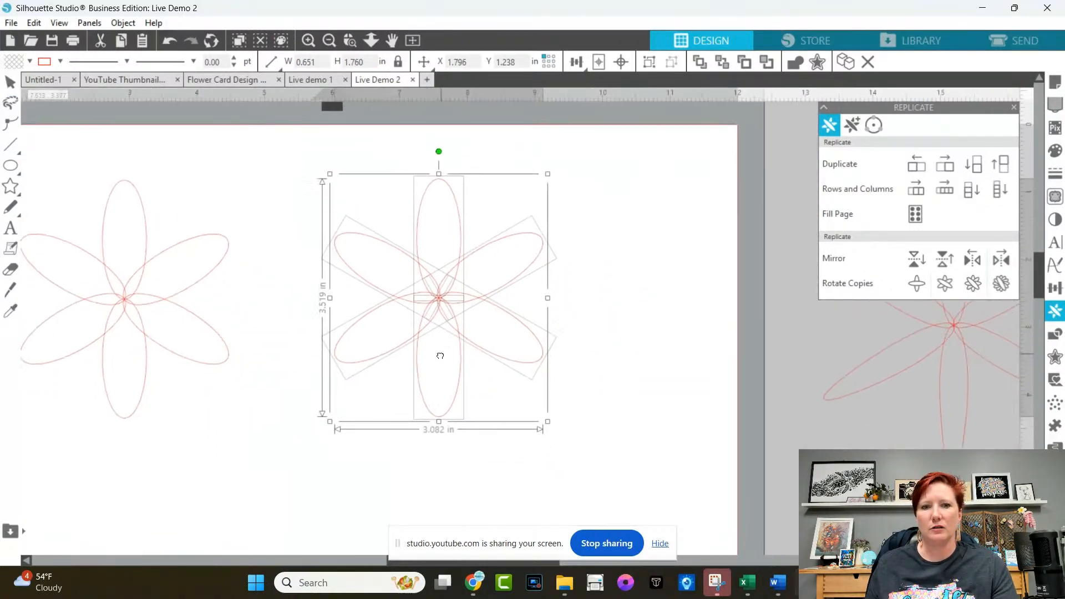
Weld the duplicated six ellipse petals into one flower shape.
right_click(444, 286)
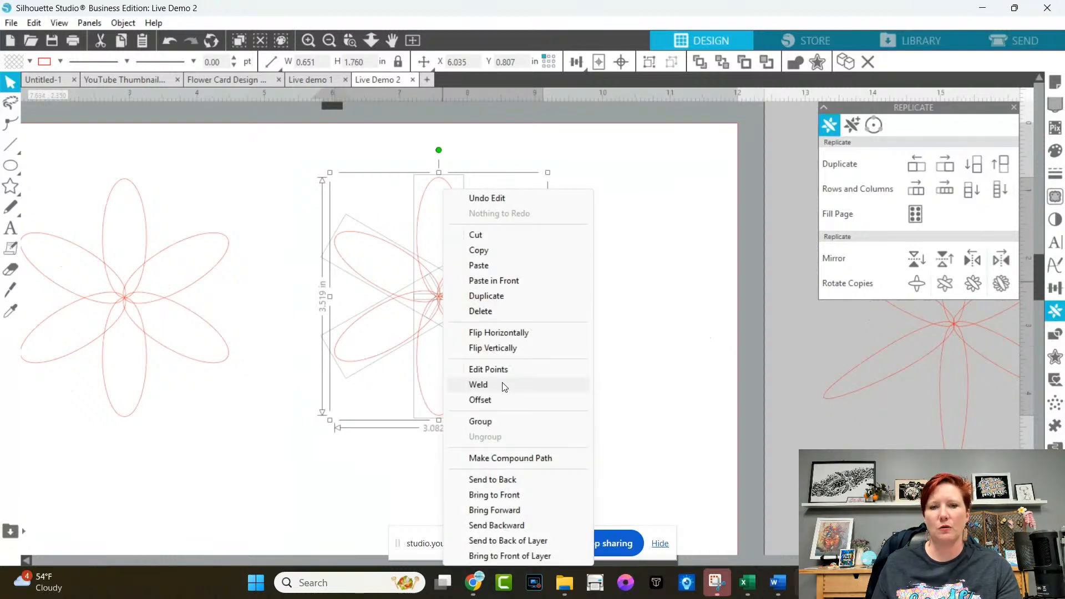
Weld the selected overlapping petals into one flower and fill it with purple.
click(478, 385)
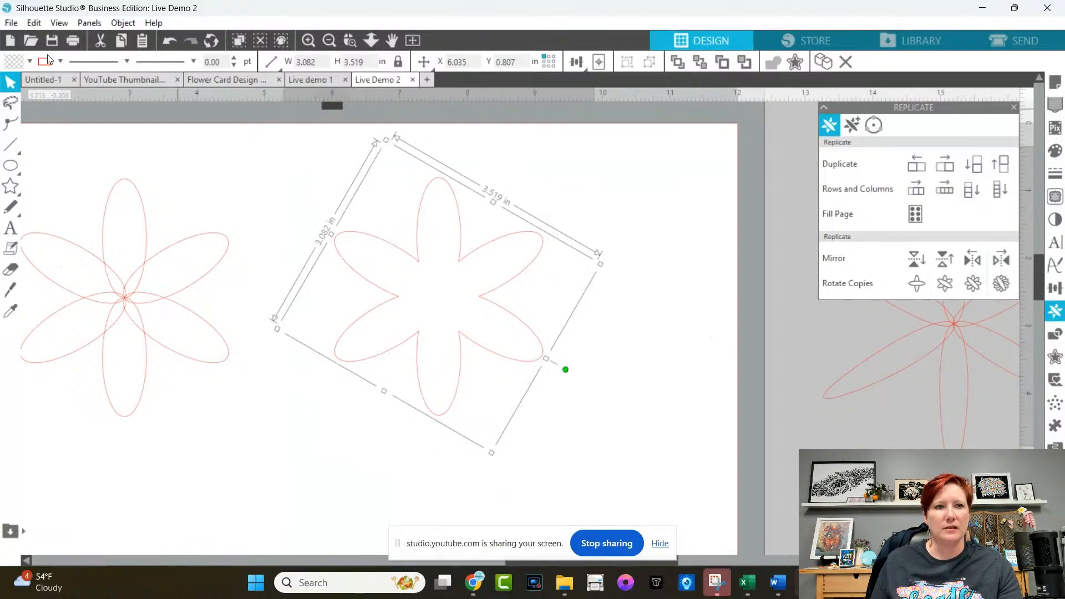
click(30, 62)
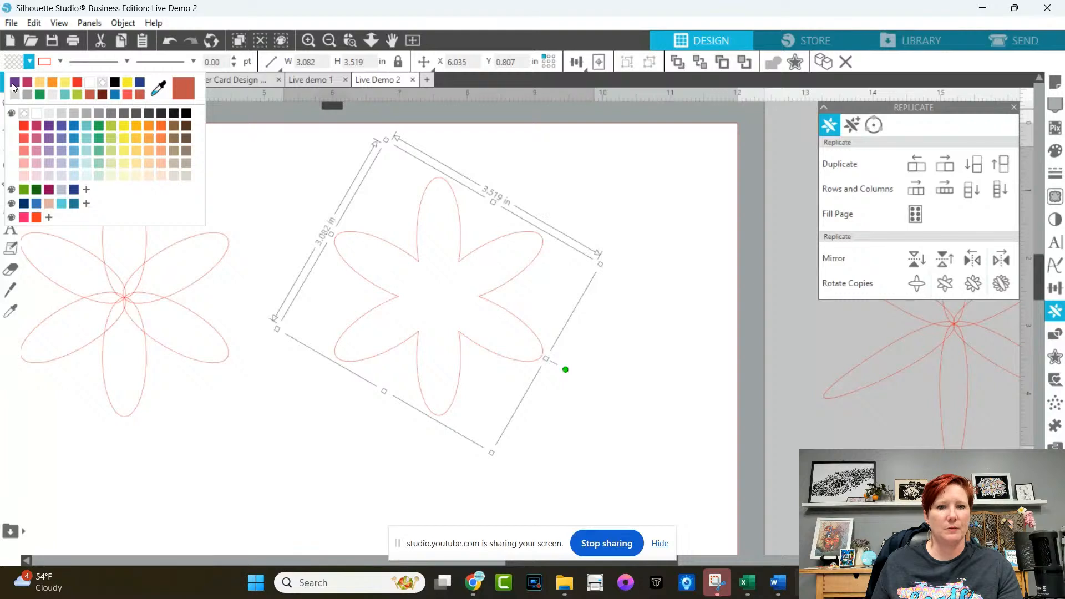
click(13, 83)
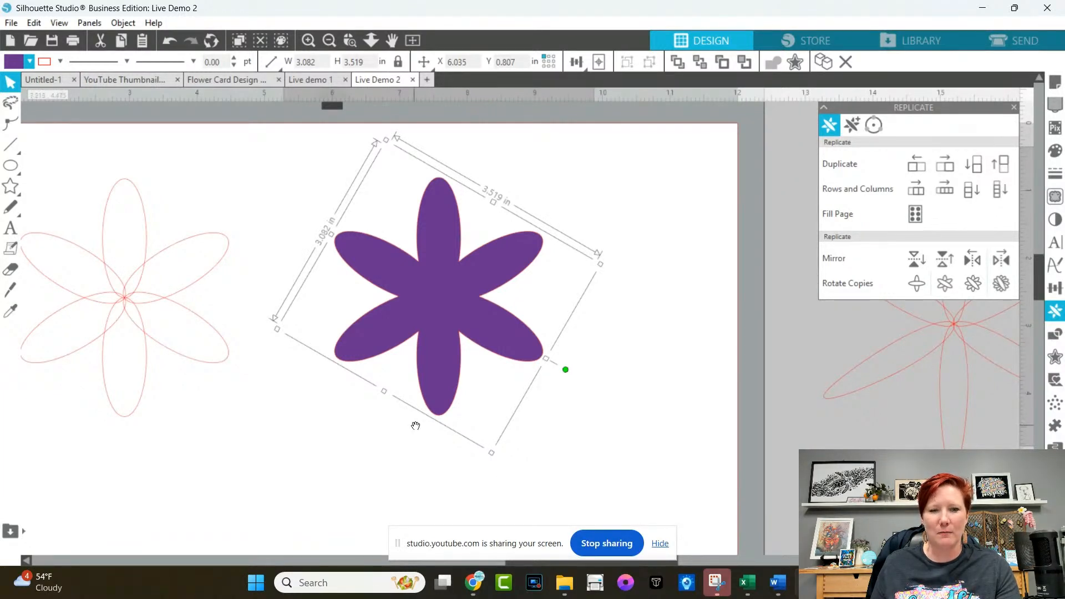
Place a copy of the purple flower lower on the page, shrink it to about 0.82 by 0.94 in, and save the design.
drag(438, 381, 387, 400)
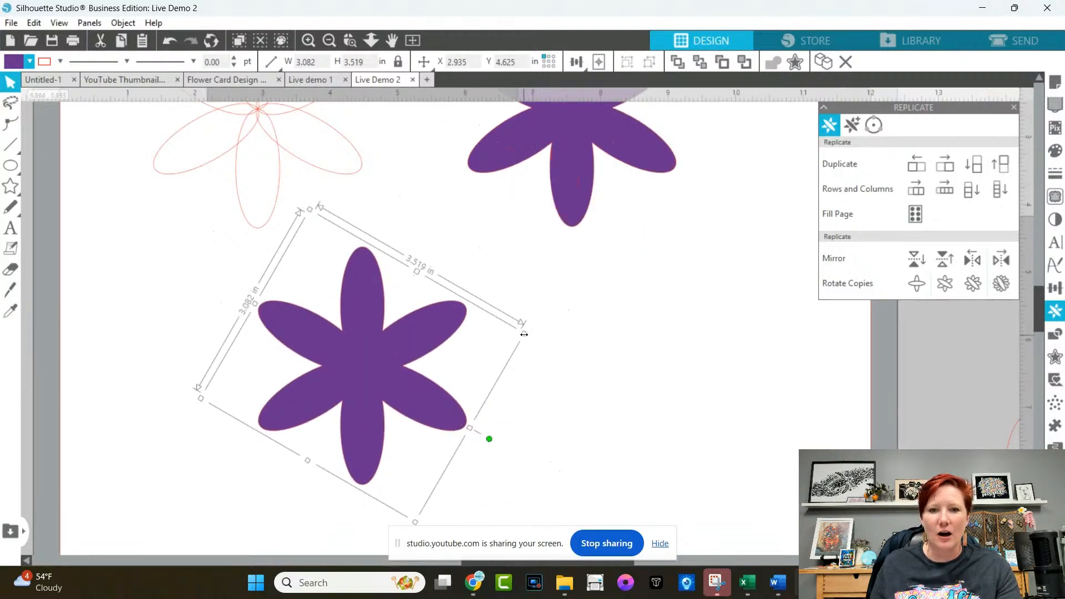
drag(523, 334, 295, 357)
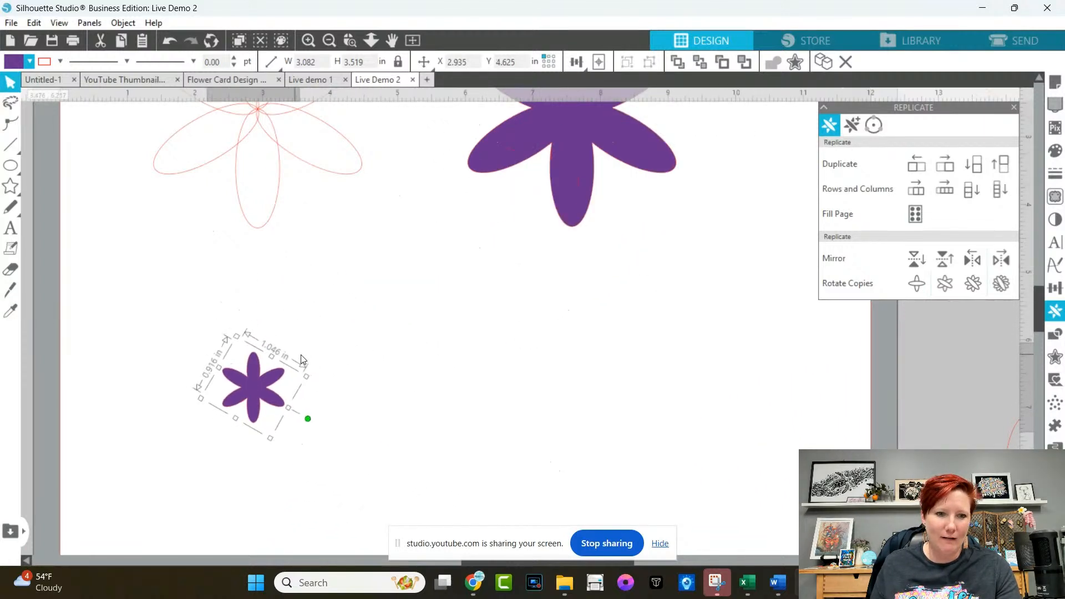
drag(258, 388, 345, 371)
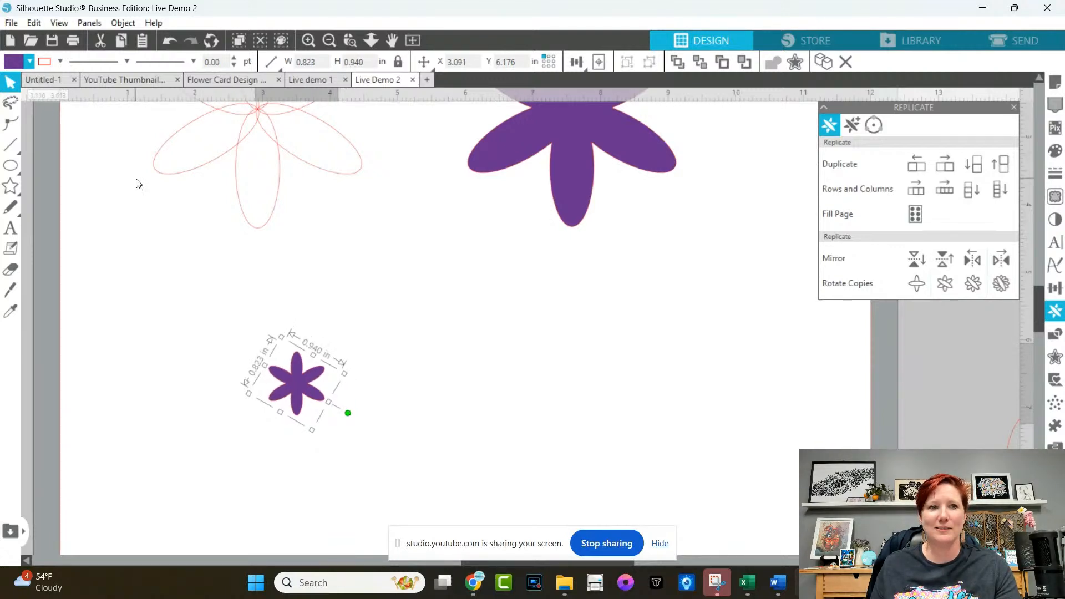
click(54, 42)
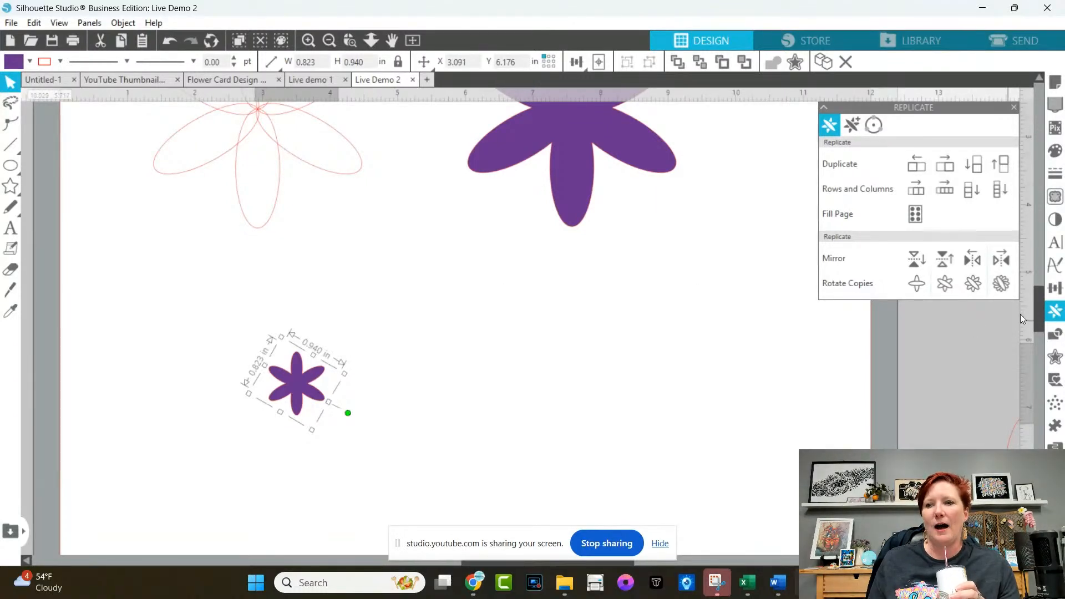
Move the small purple flower toward the lower left of the page and add two copies to form a cluster of three.
drag(1039, 308, 1038, 278)
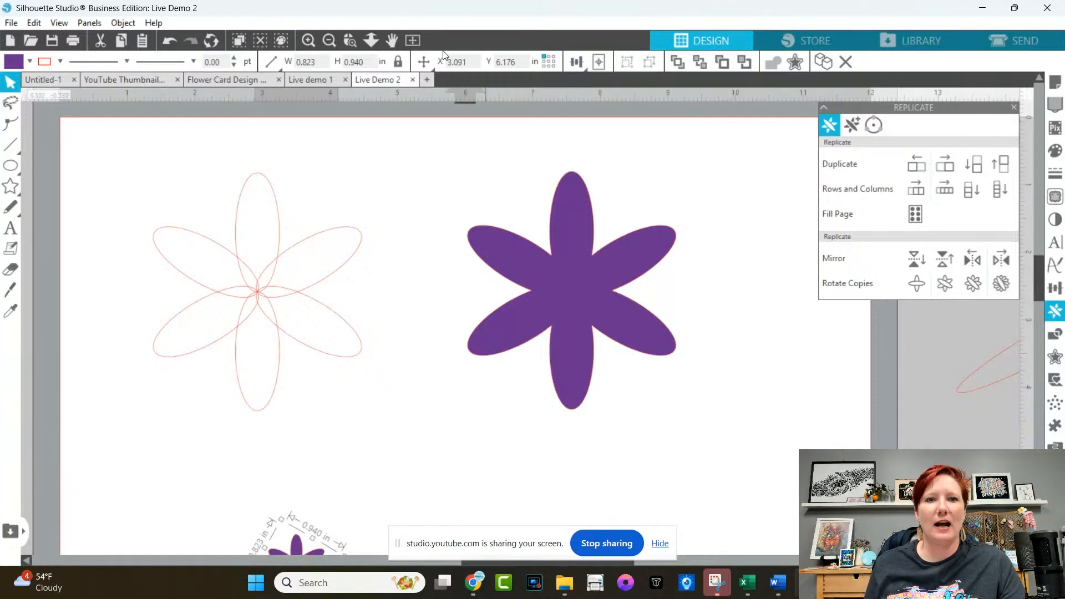
click(413, 40)
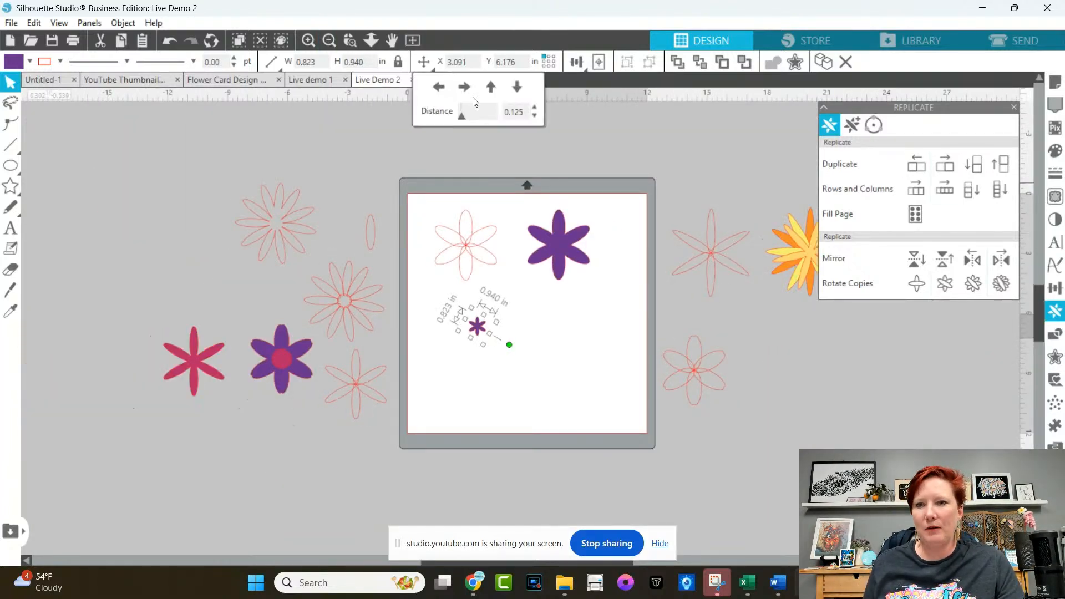
drag(519, 187, 425, 182)
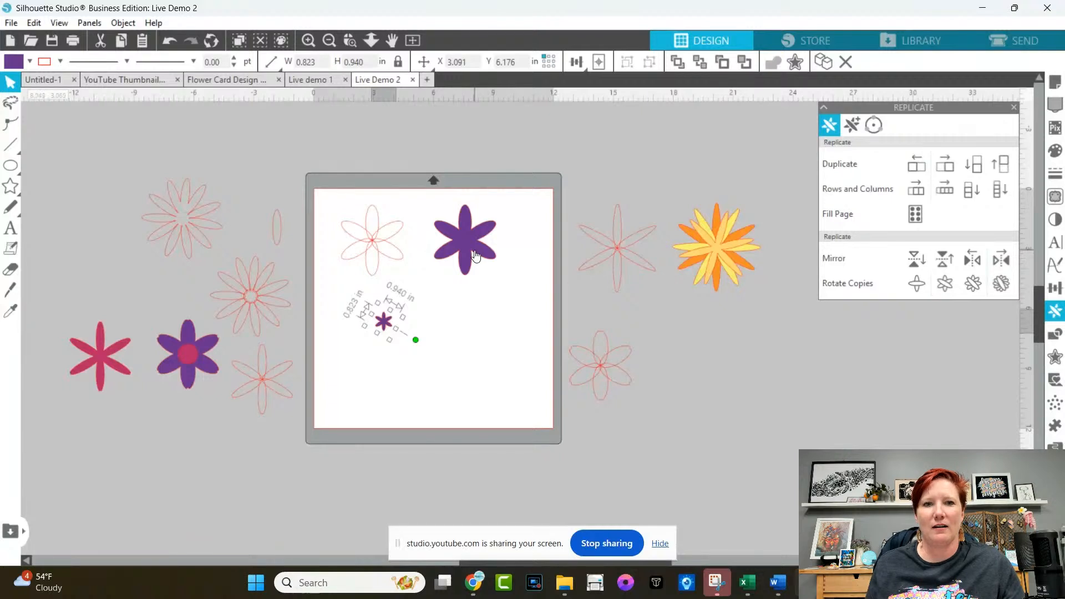
click(350, 49)
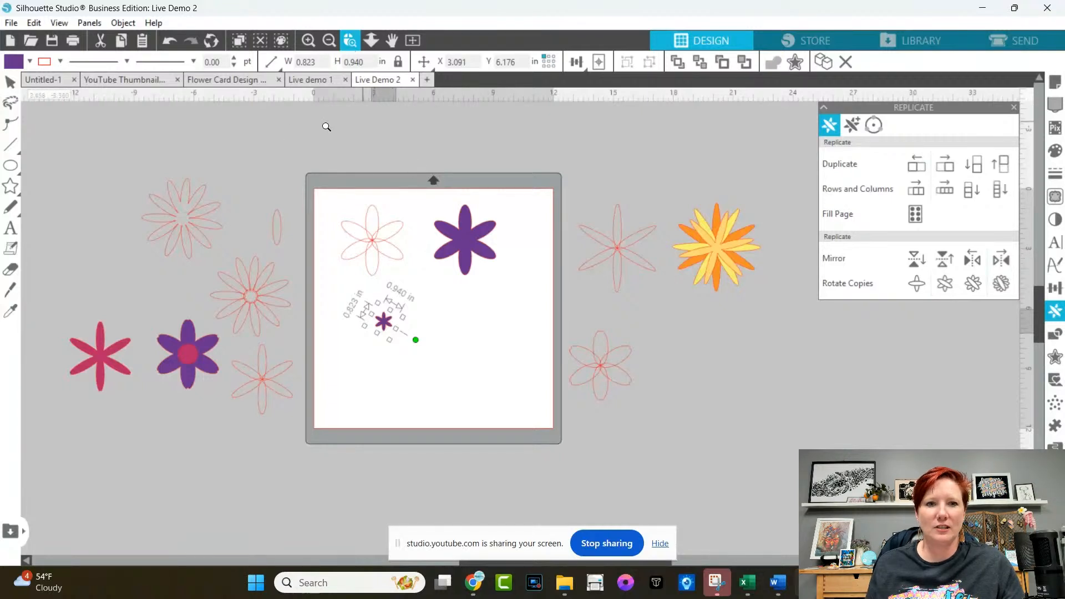
drag(289, 132, 645, 457)
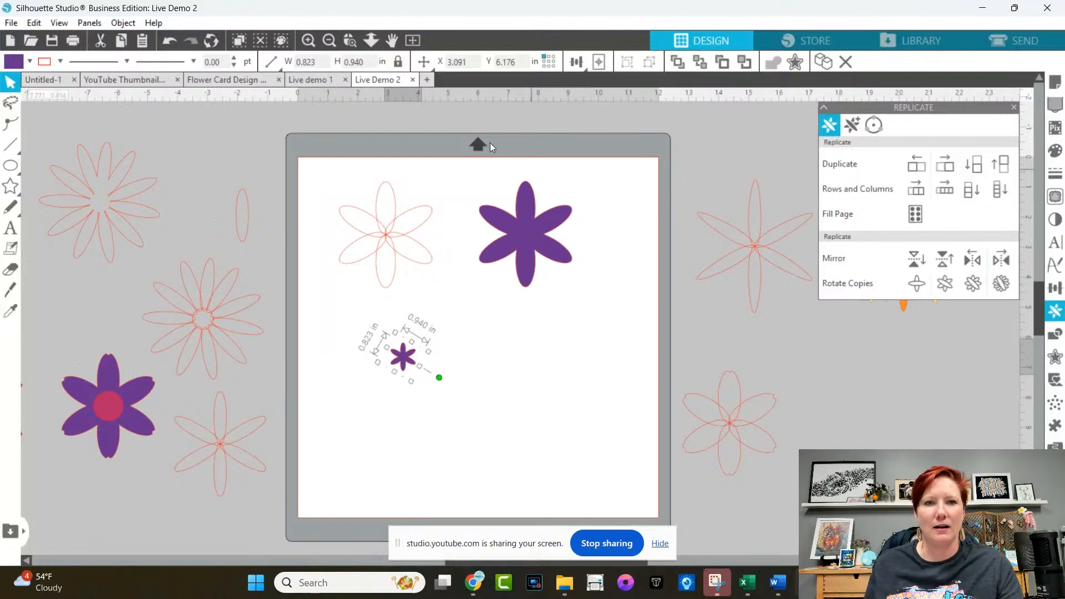
click(350, 40)
drag(286, 135, 670, 417)
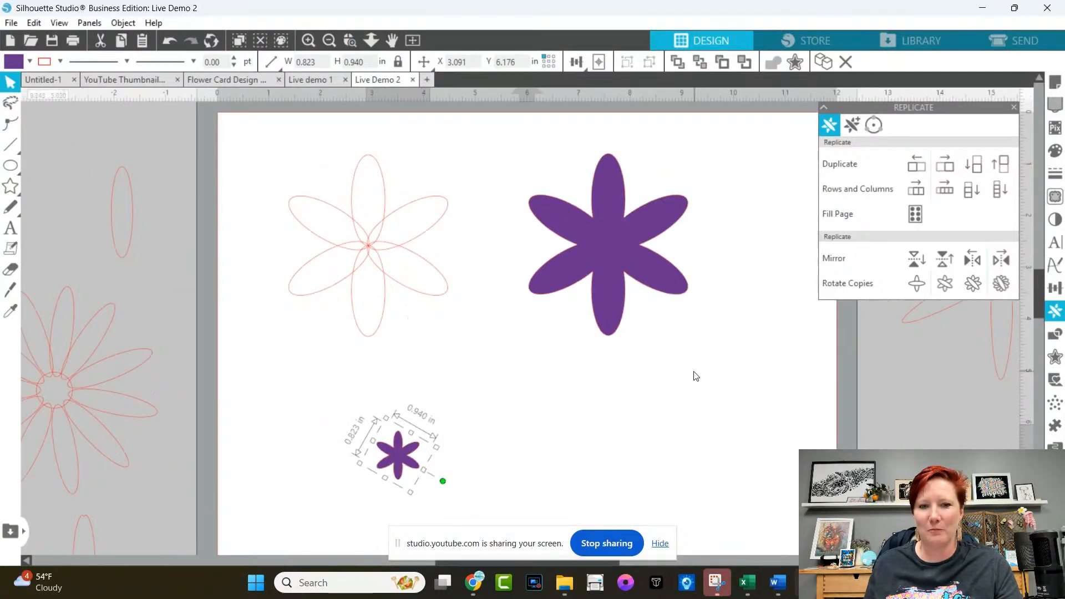
drag(411, 456, 294, 438)
key(i)
key(ctrl+v)
key(ctrl+c)
key(ctrl+v)
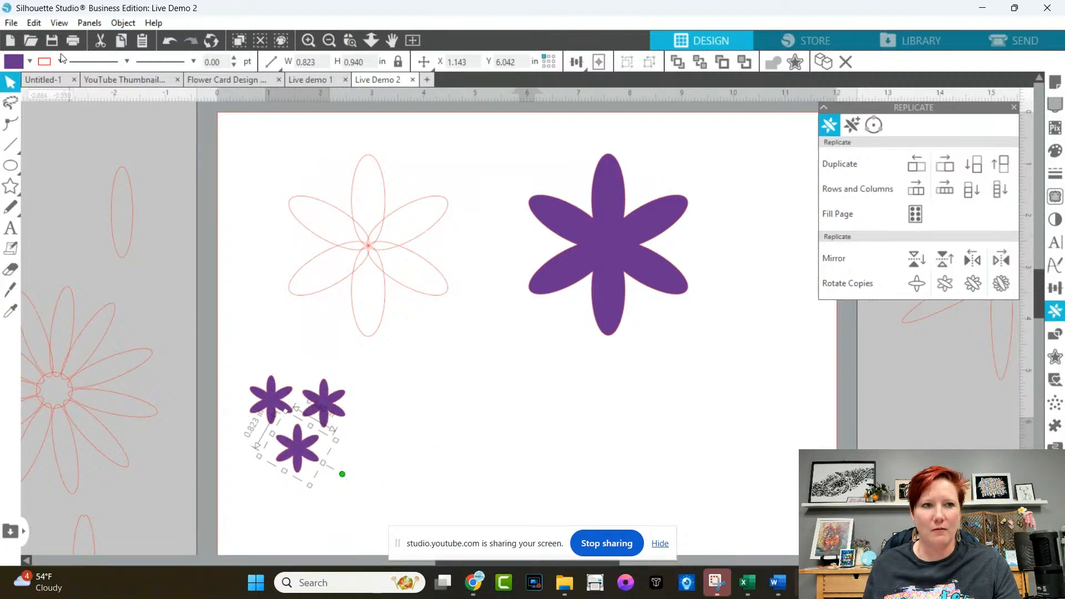
Fill the lowest small flower with orange and the small flower to its upper right with yellow.
click(30, 60)
click(51, 83)
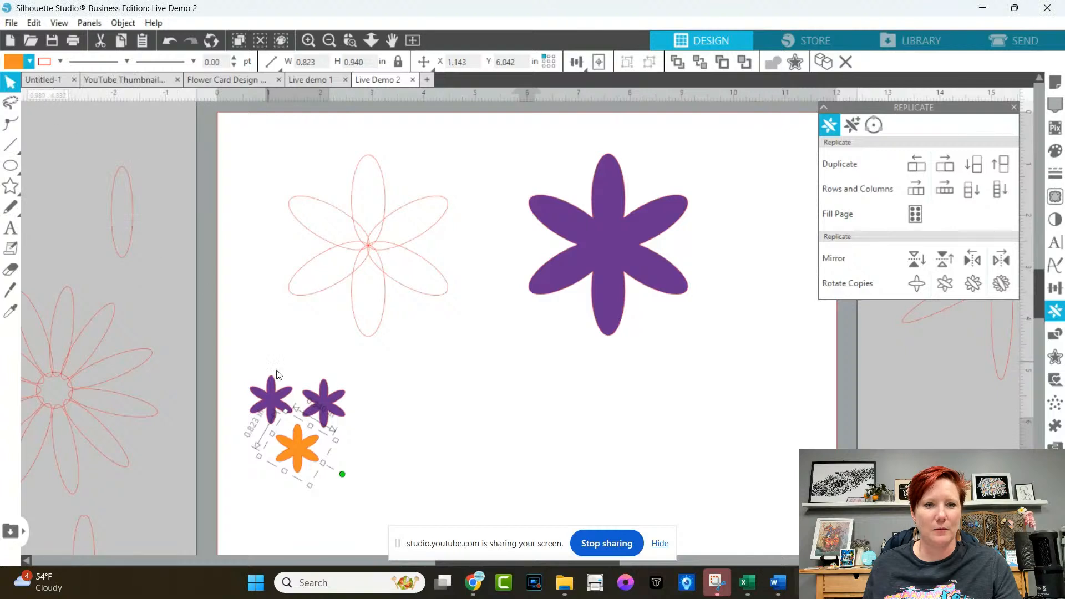
click(324, 399)
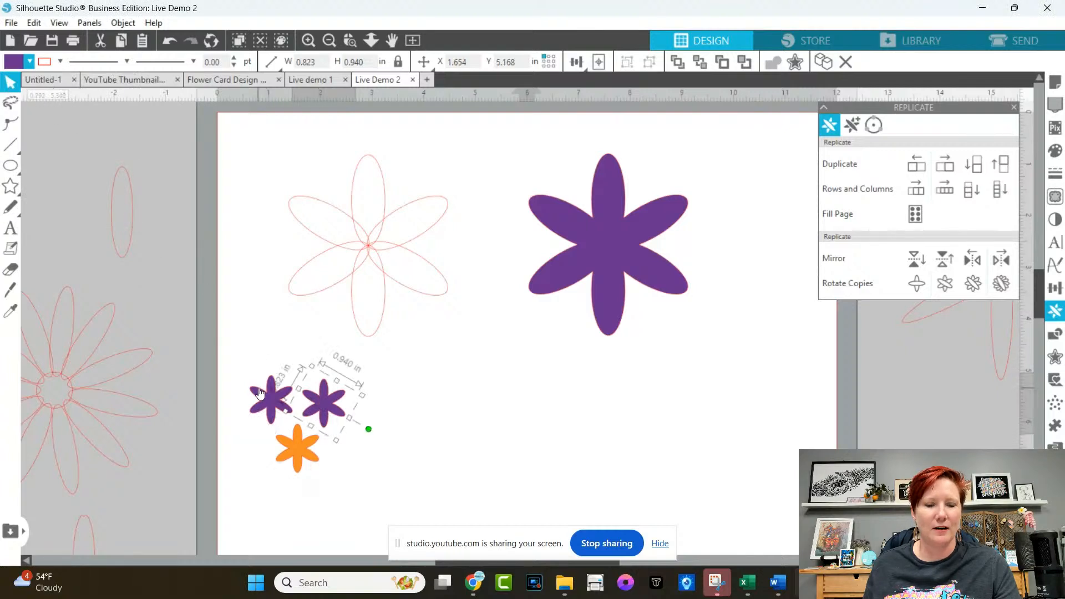
click(30, 59)
click(70, 83)
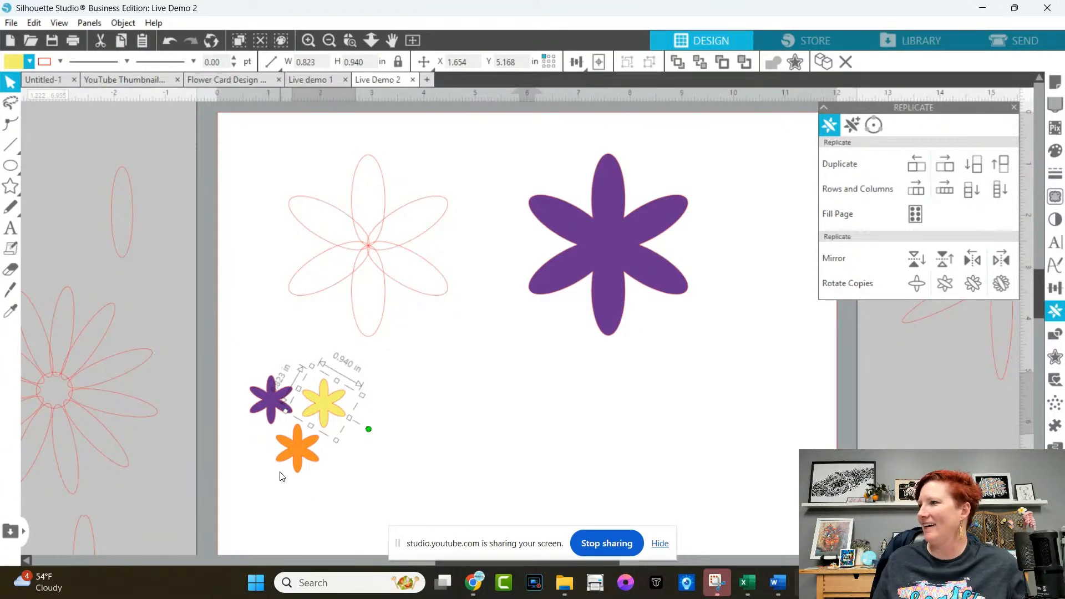
Move the large purple flower slightly down the page and create a rounded outer offset of 0.095 in around it.
click(596, 260)
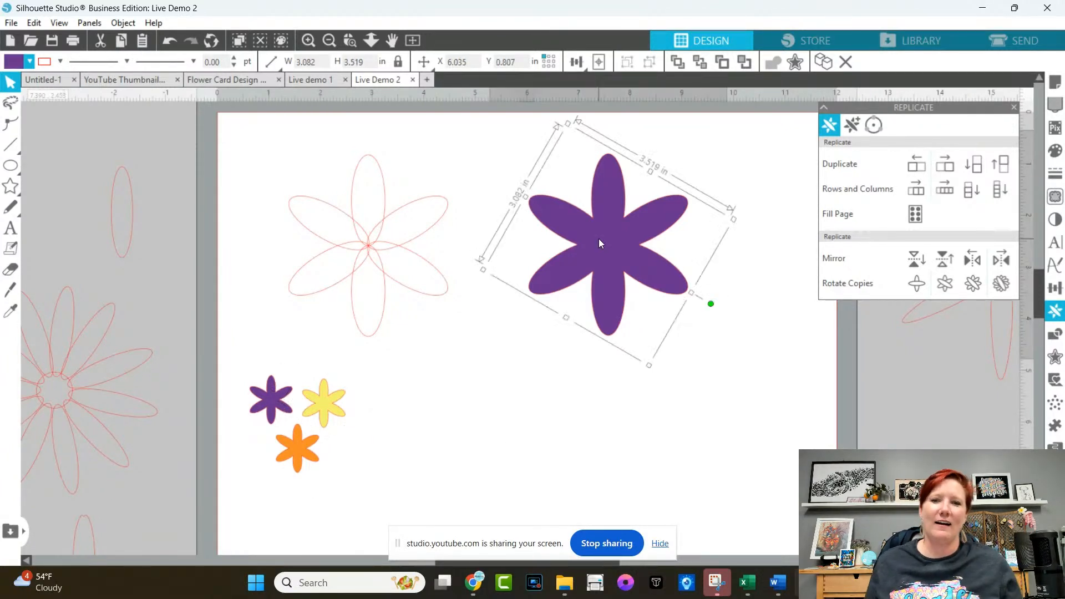
drag(602, 245, 488, 281)
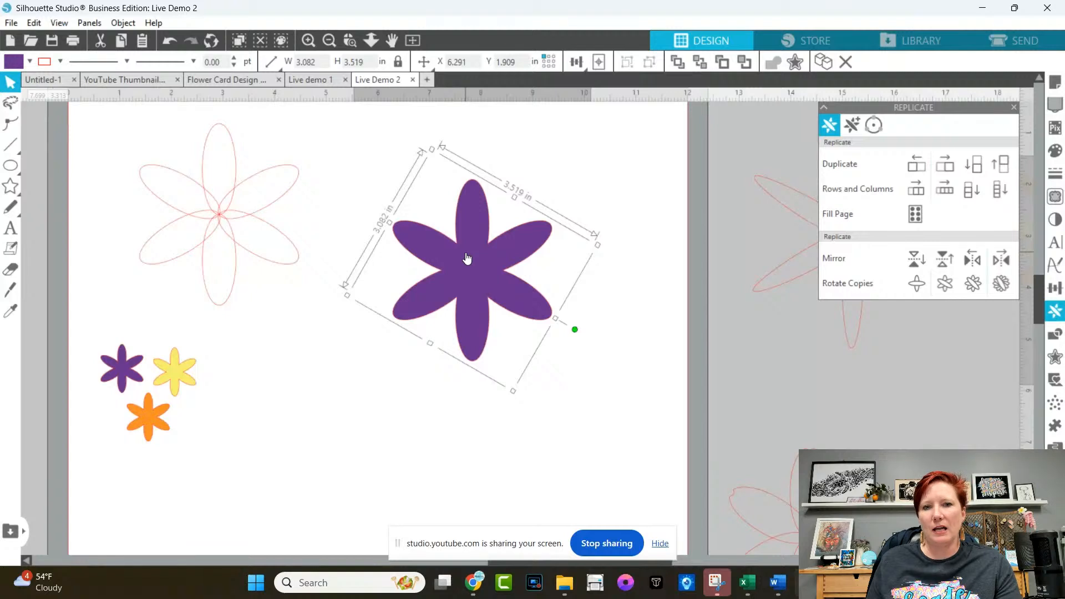
click(1055, 356)
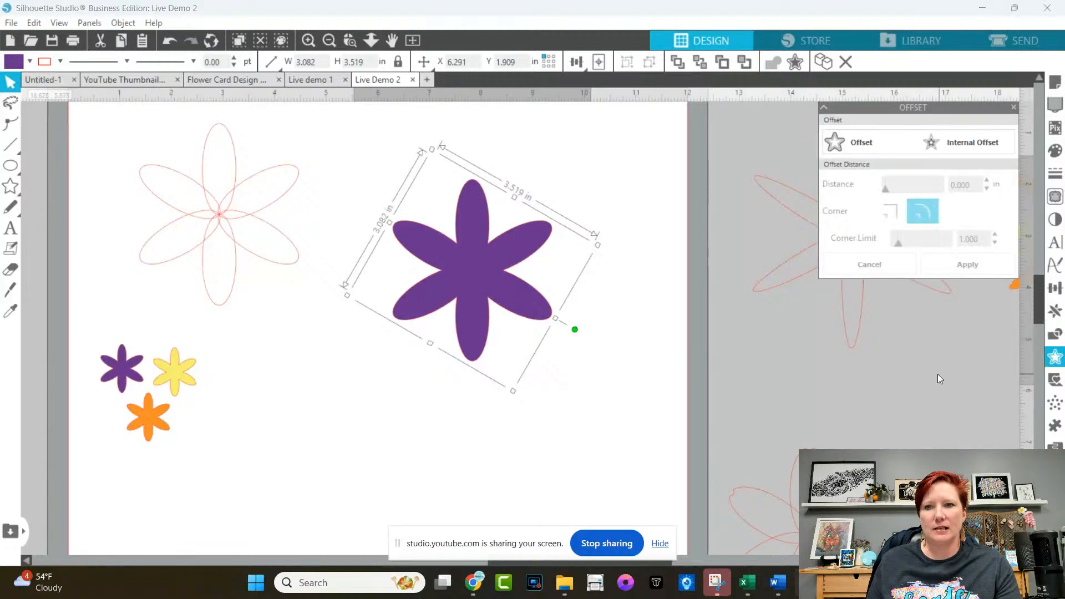
click(856, 142)
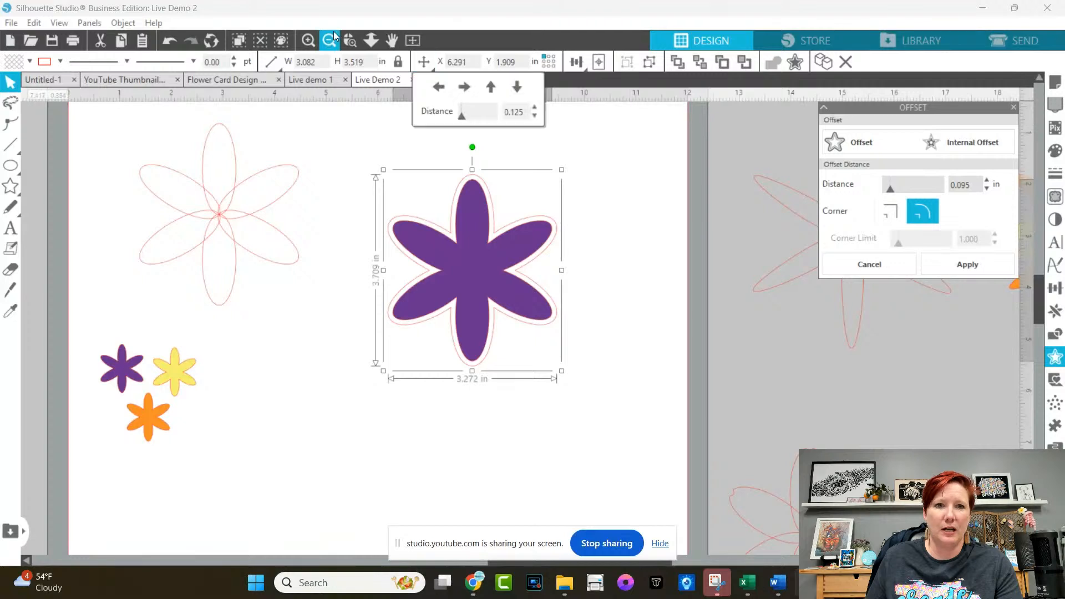
click(350, 41)
drag(336, 125, 662, 436)
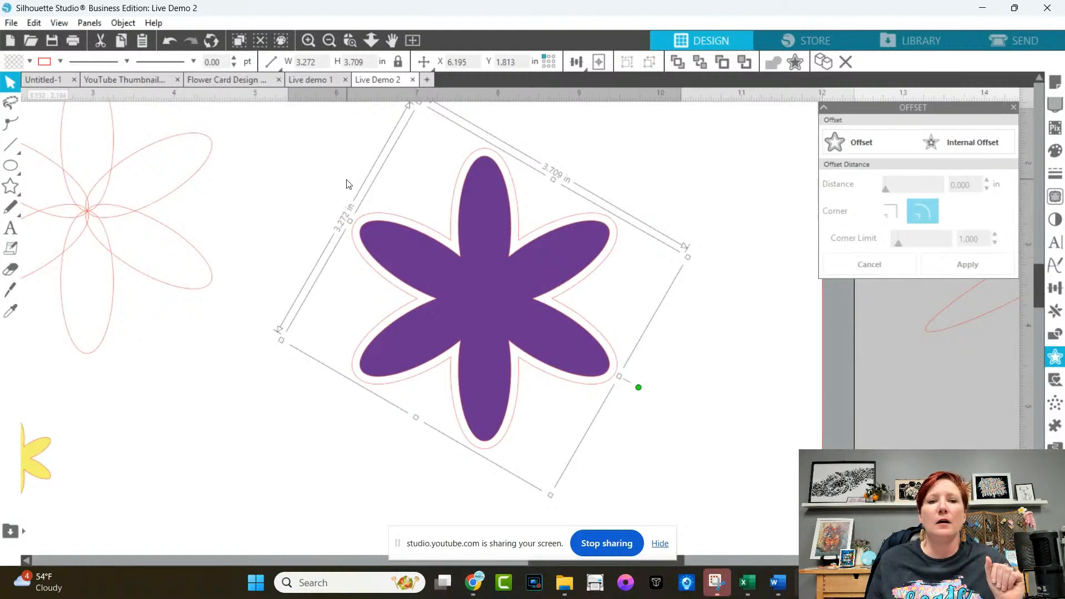
Combine the large flower and its offset into a compound path and fill the resulting outline with purple.
drag(290, 165, 553, 337)
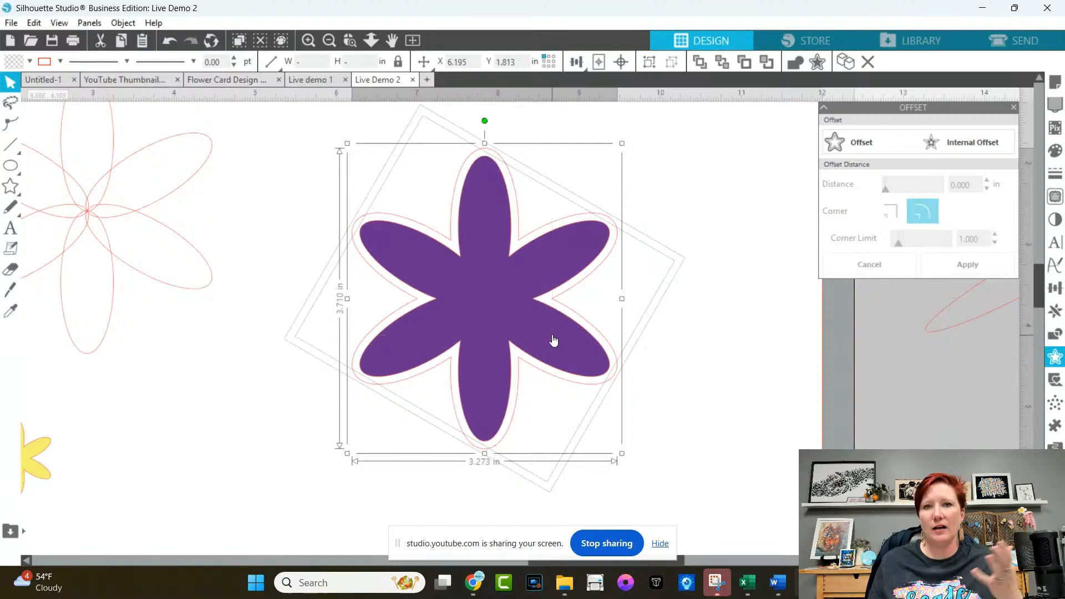
right_click(541, 301)
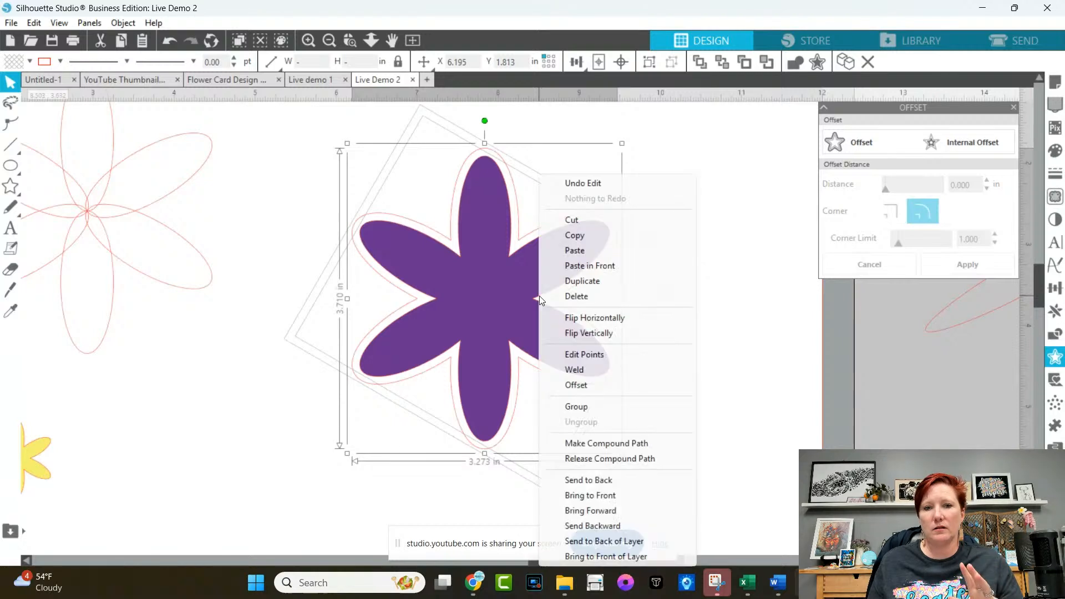
click(599, 444)
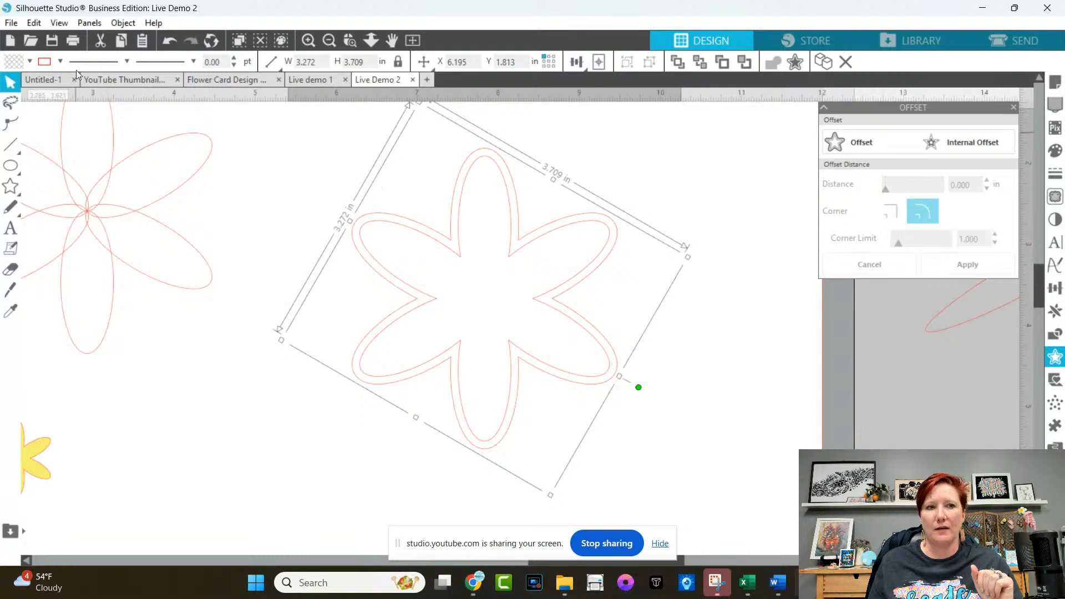
click(29, 63)
click(38, 82)
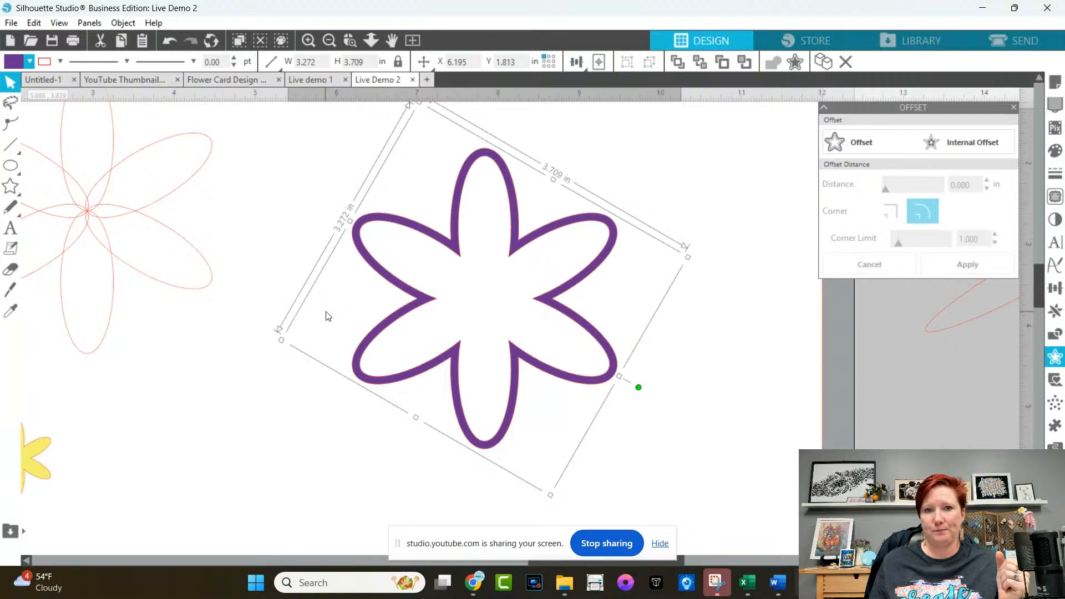
Copy the purple flower outline into a new document and place it in the upper-left corner of the page.
click(428, 79)
click(377, 79)
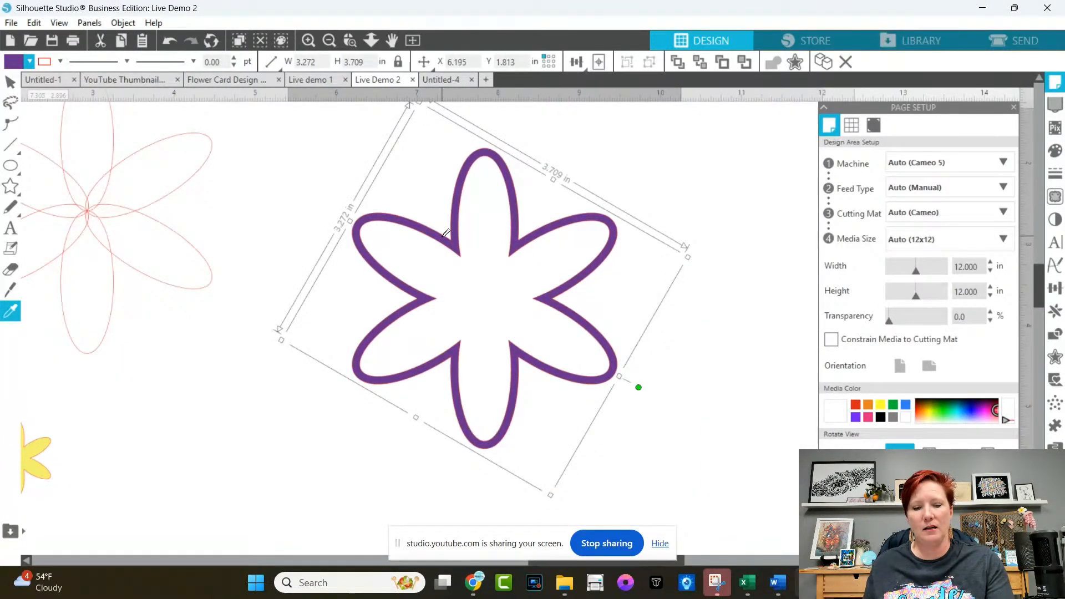
click(452, 84)
key(ctrl+v)
drag(549, 242, 433, 200)
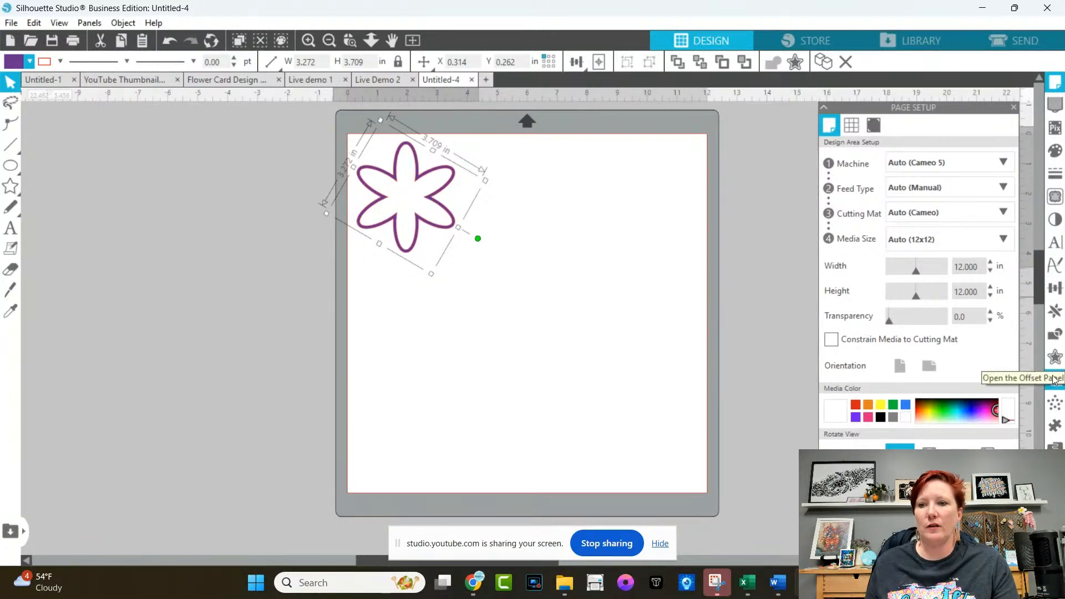
Replicate the flower outline to the right to make a row of three.
click(1055, 314)
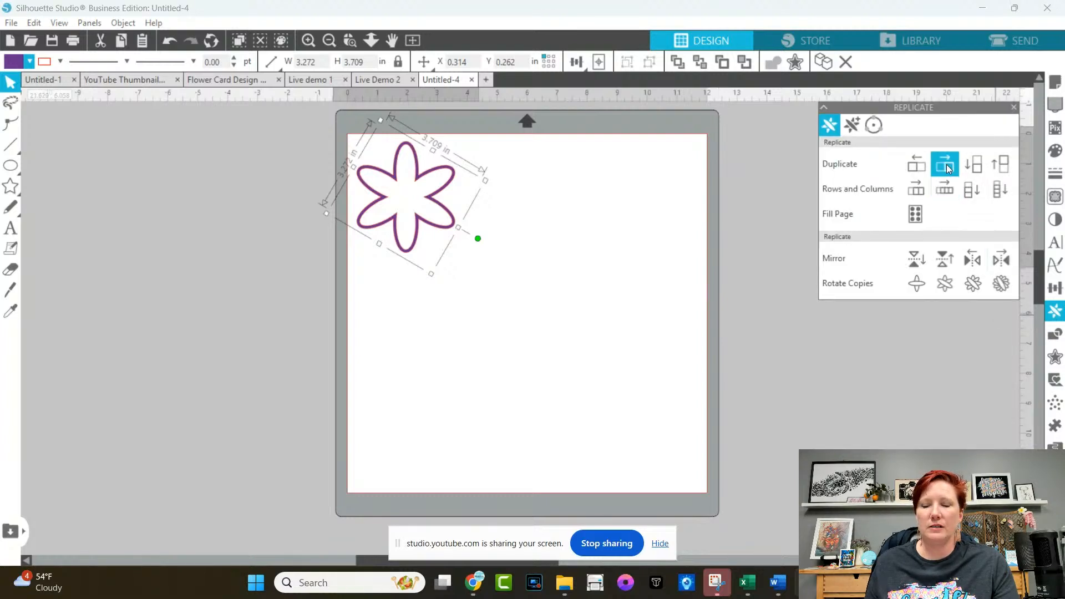
click(916, 188)
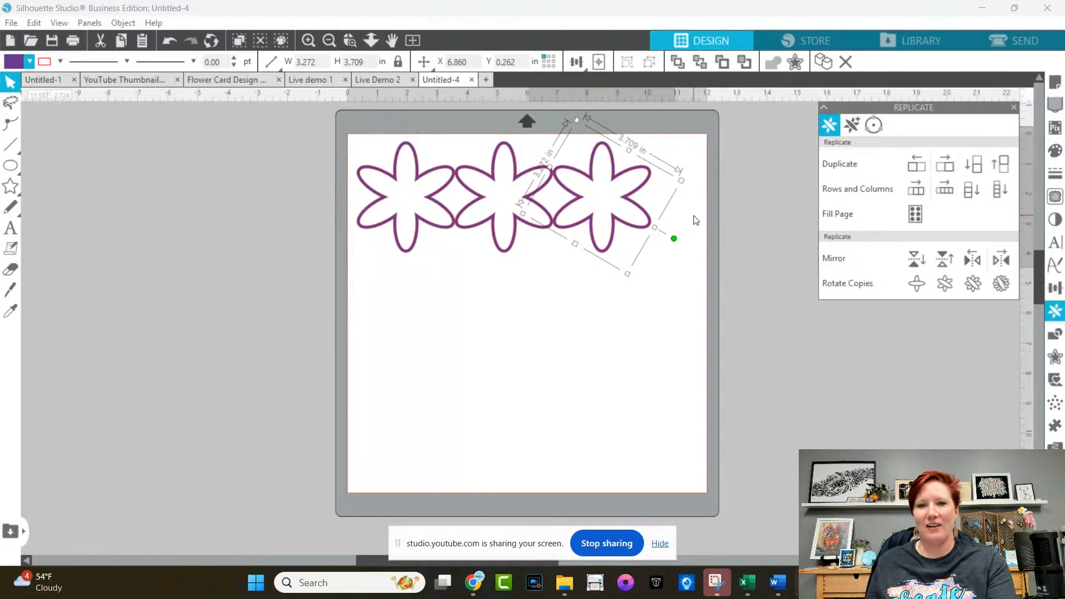
key(Left)
key(Left)
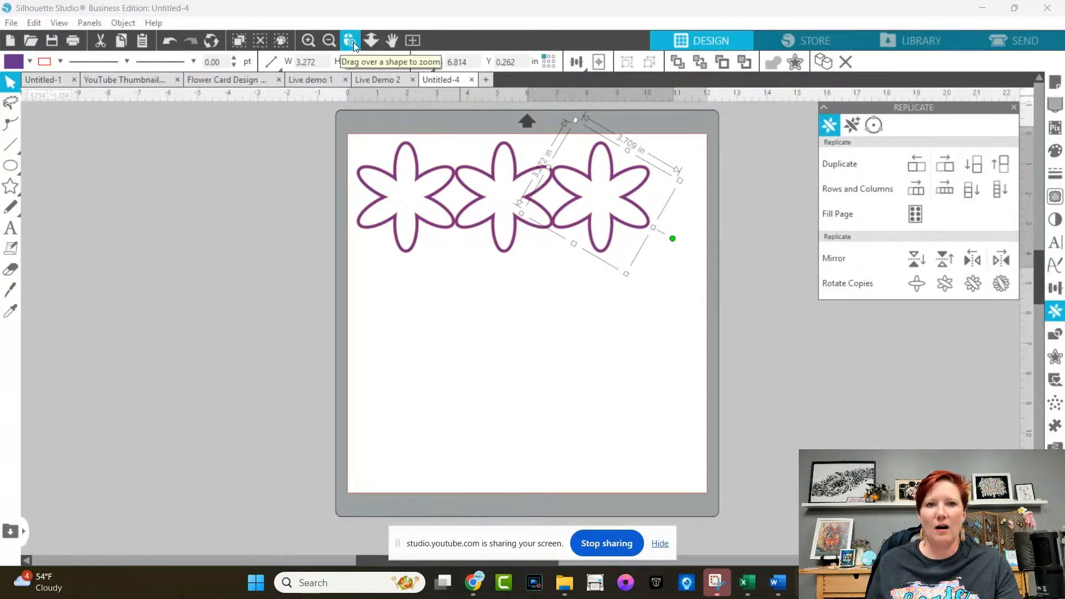
key(ctrl+z)
key(ctrl+z)
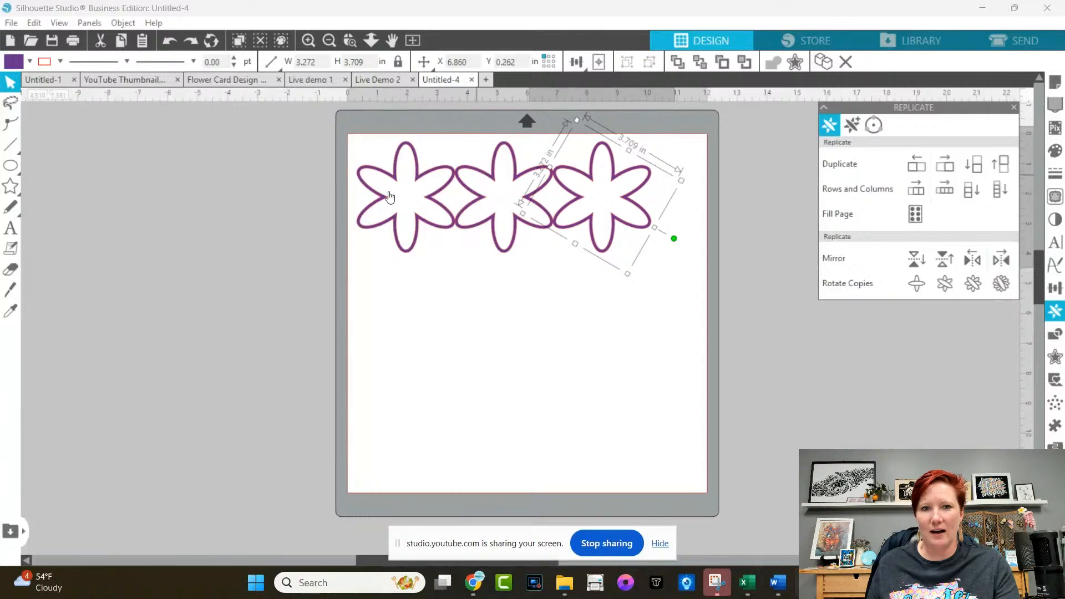
Nudge the third flower outline to the right to about X 6.93 in, away from the middle flower.
drag(327, 125, 670, 283)
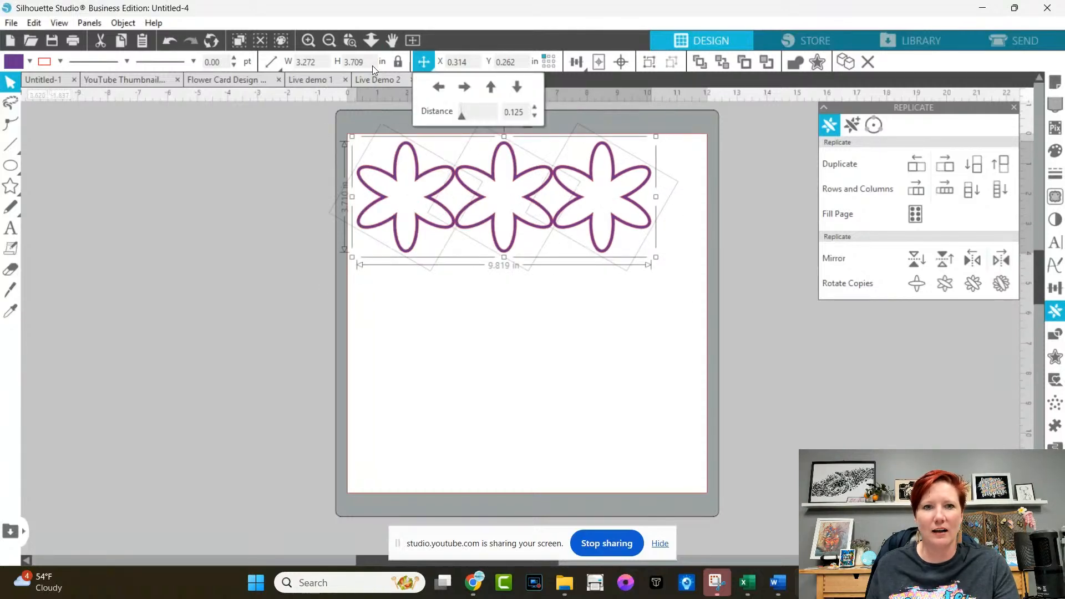
click(350, 43)
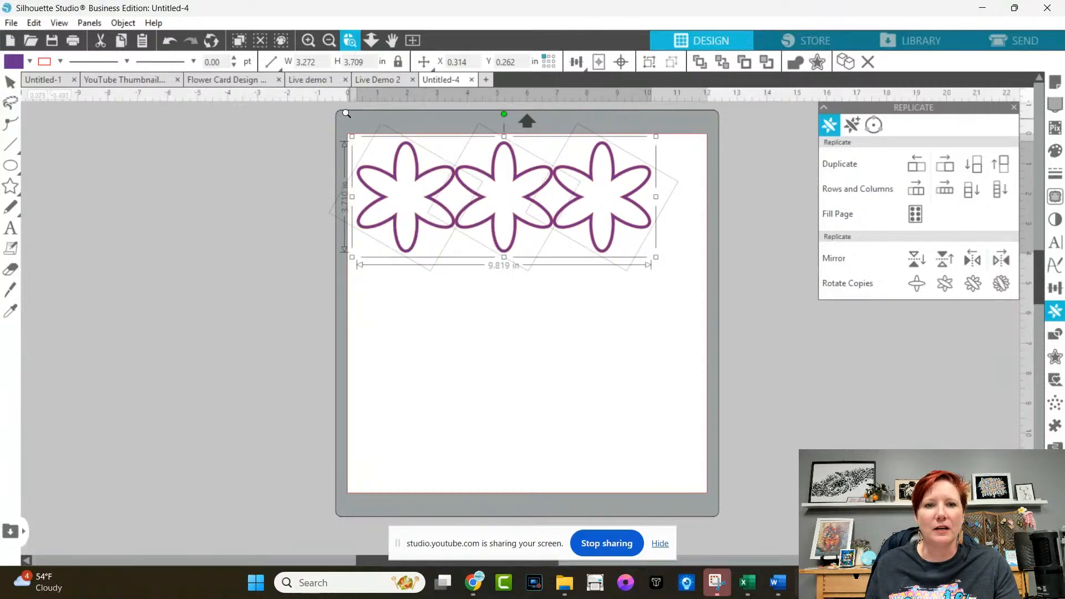
click(716, 326)
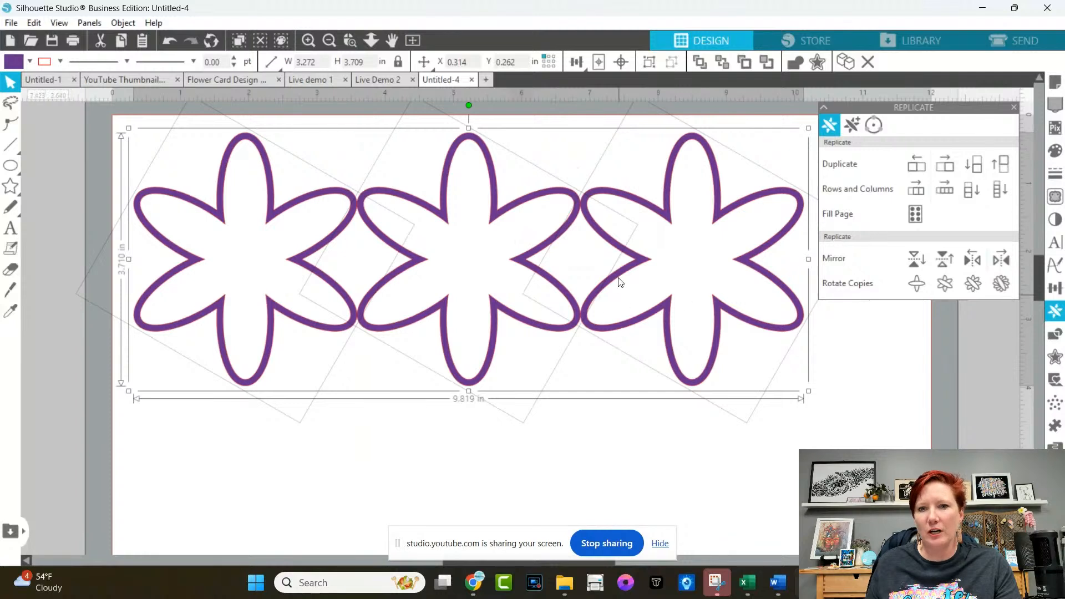
click(431, 418)
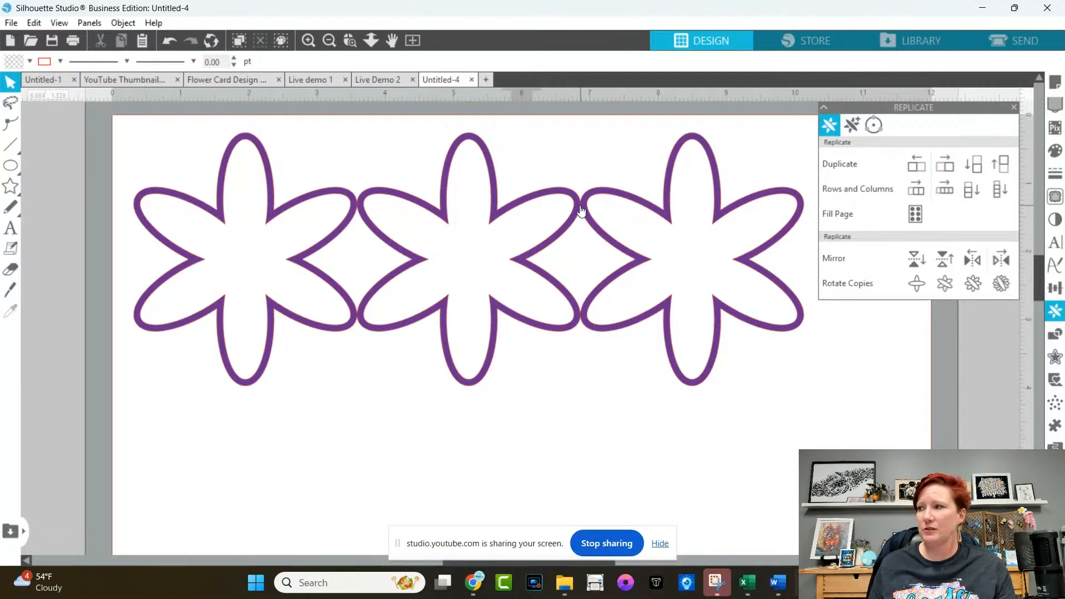
click(672, 210)
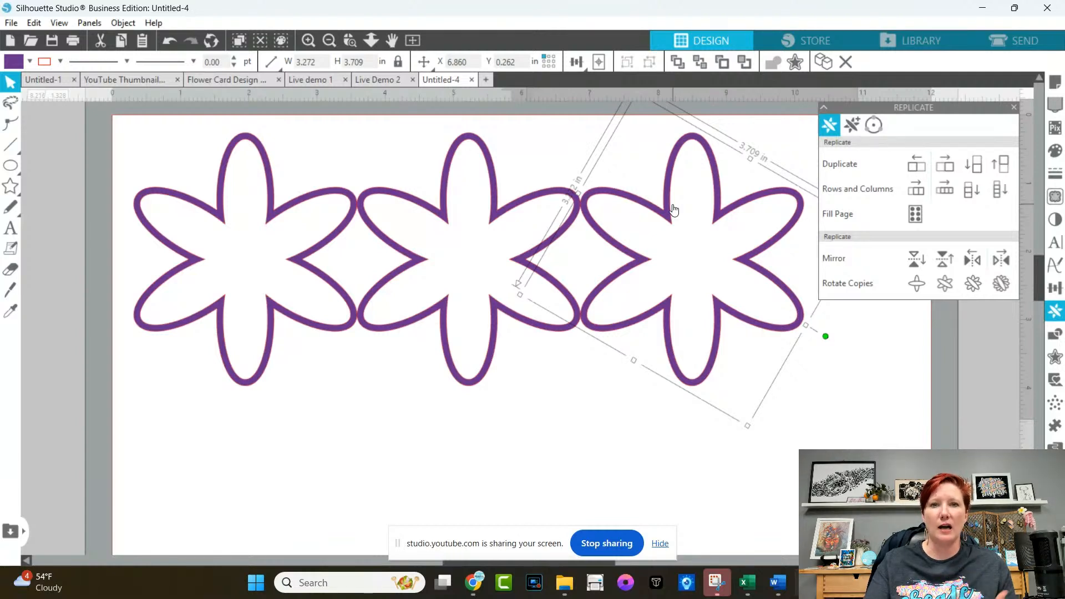
key(Right)
key(Right)
key(Right)
key(Right)
key(Right)
key(Right)
key(Right)
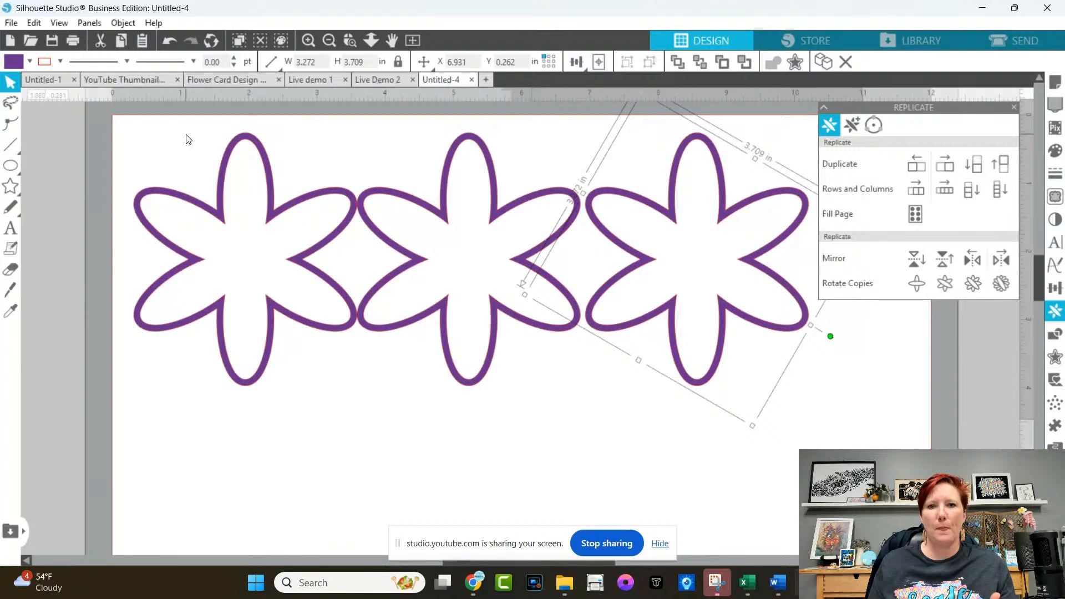
Distribute all three flower outlines evenly with Space Horizontal.
drag(145, 128, 610, 255)
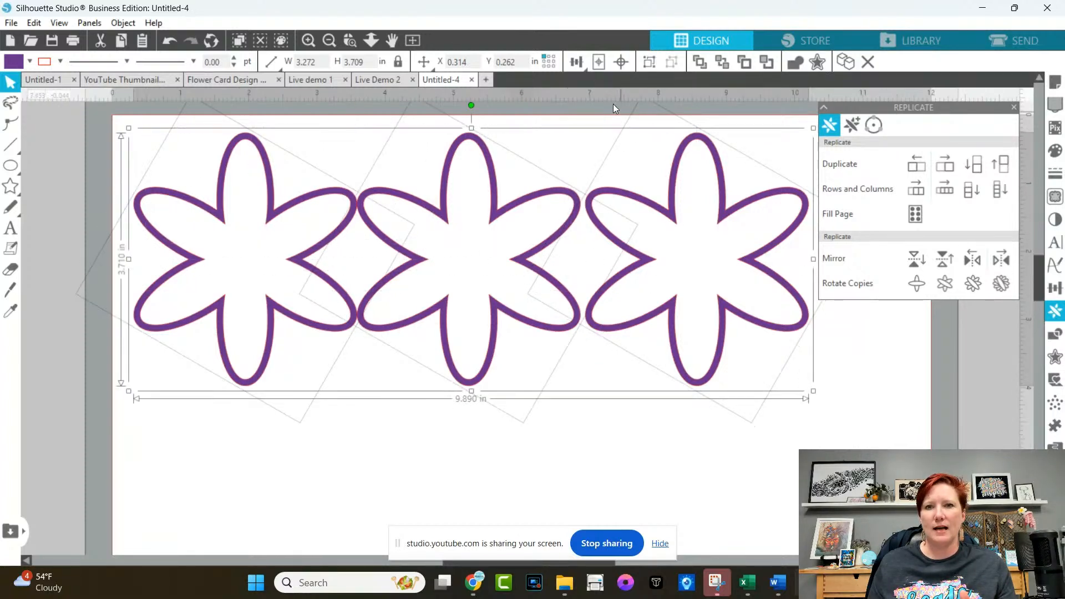
click(580, 57)
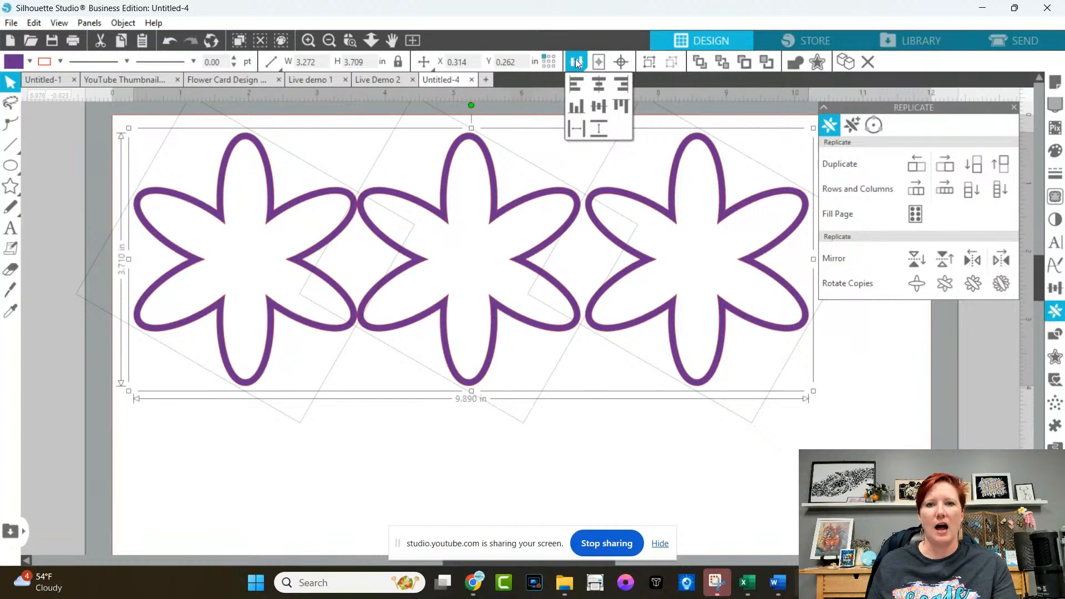
click(575, 129)
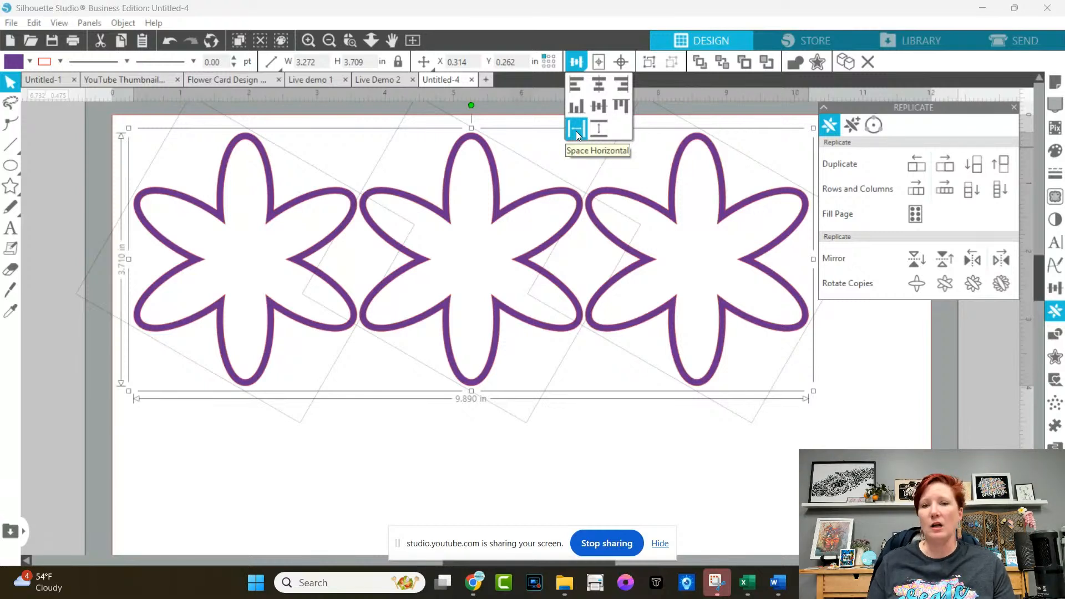
click(588, 164)
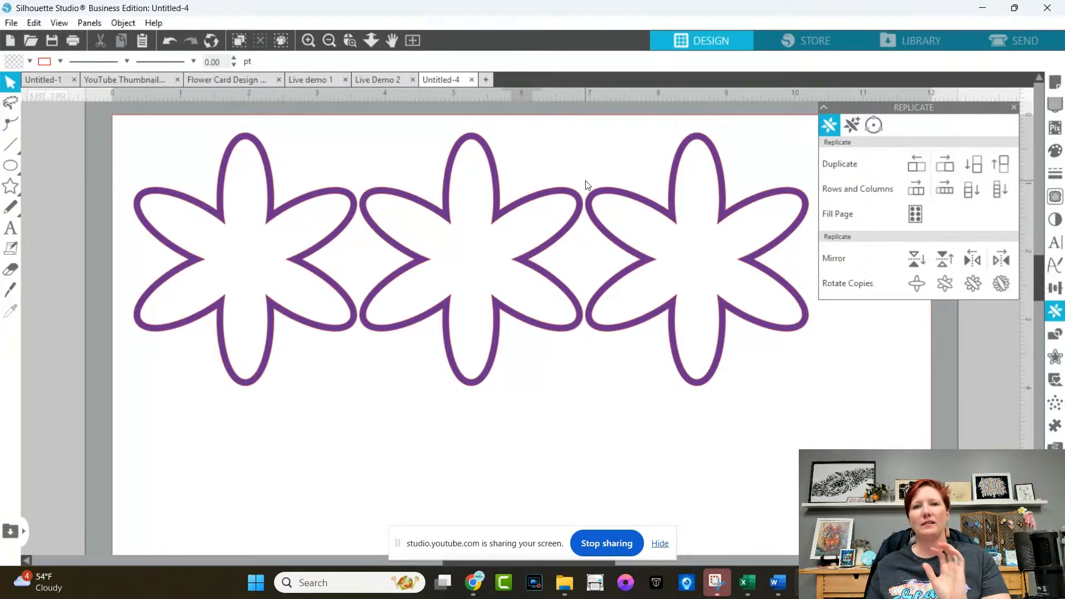
Nudge the middle flower left to about X 3.54 in so its petals overlap those of the first flower.
click(373, 222)
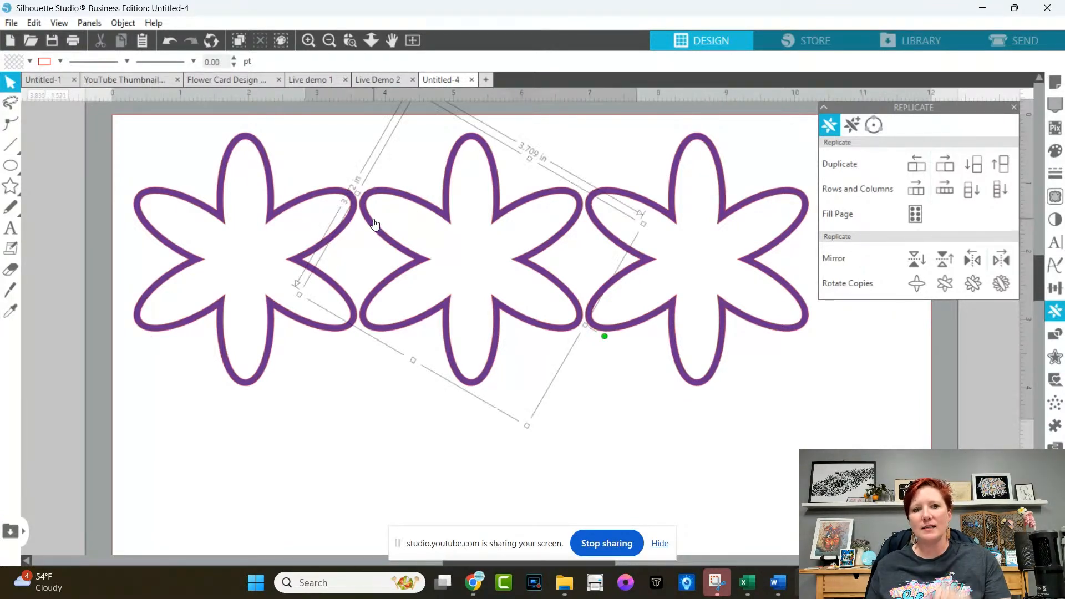
key(Left)
key(Left)
key(Left)
key(Left)
key(Left)
key(Left)
key(Left)
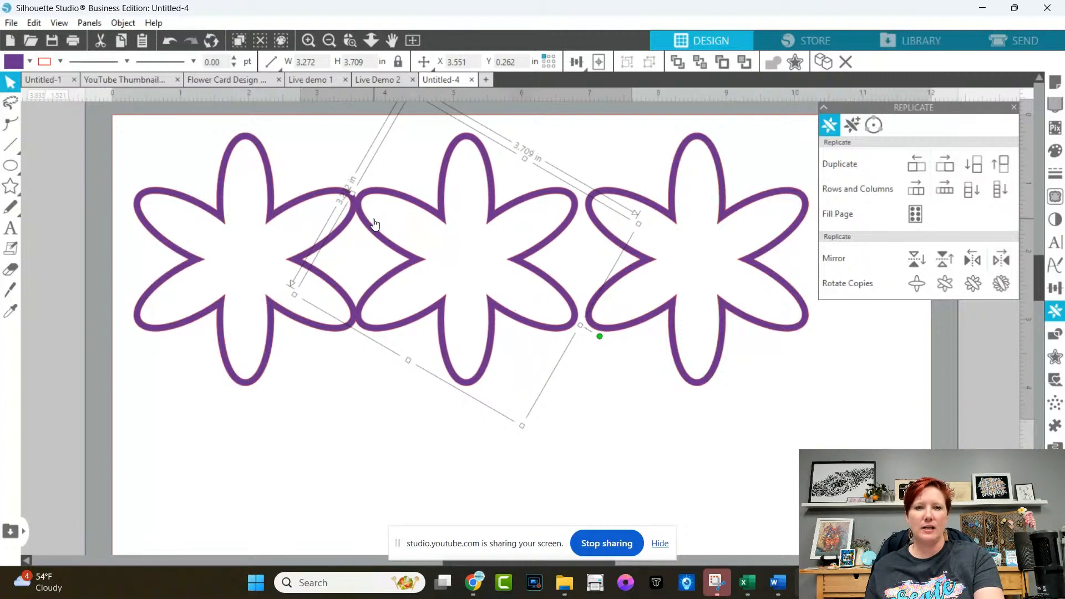
key(Left)
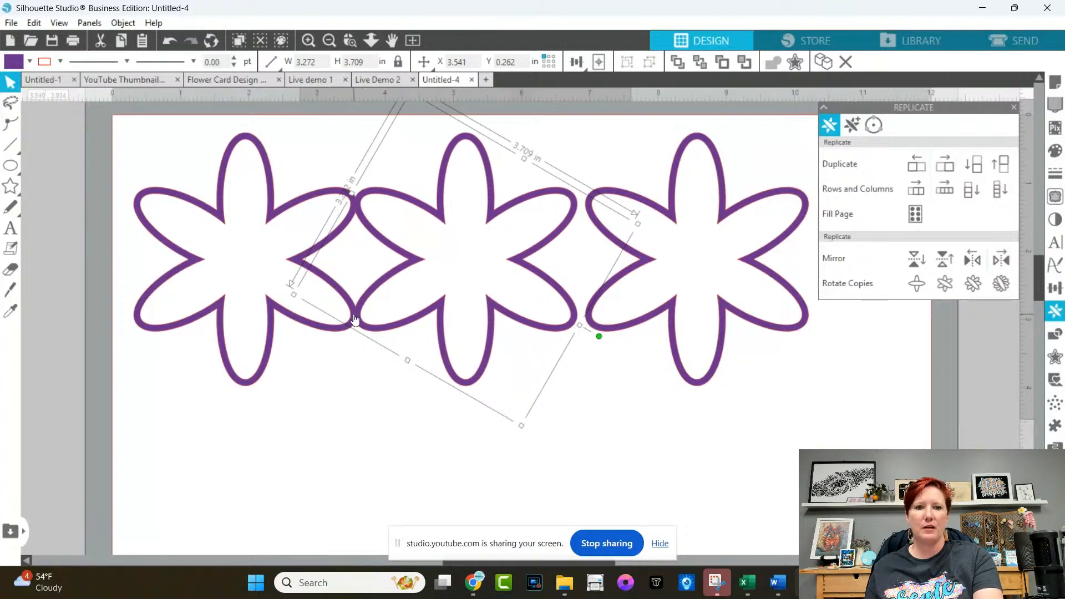
Nudge the third flower left to about X 6.79 in so its petals overlap those of the middle flower.
click(602, 290)
key(Left)
key(Left)
key(Left)
key(Left)
key(Left)
key(Left)
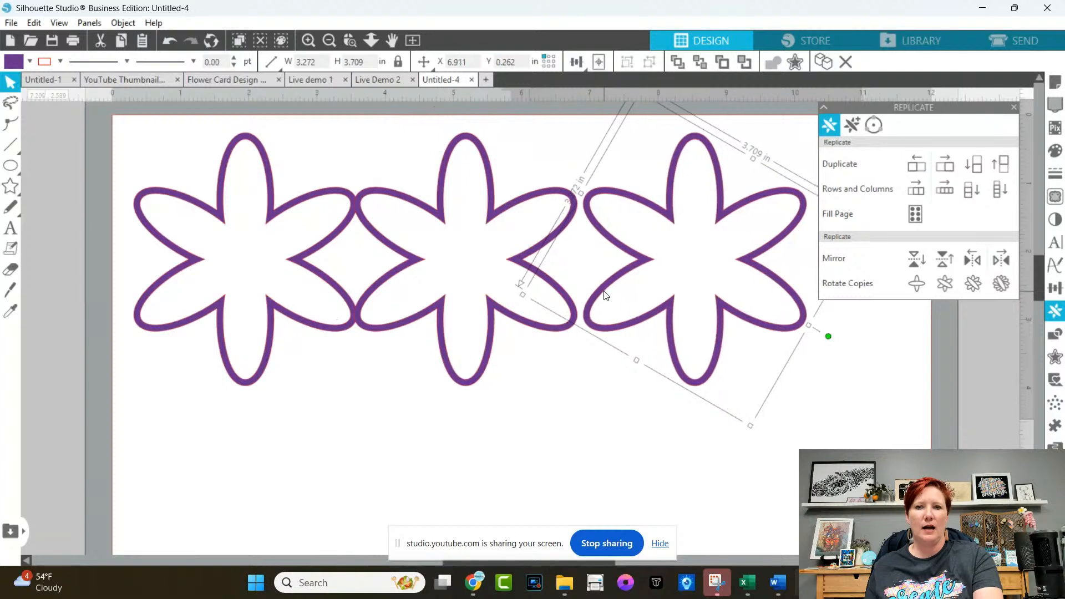
key(Left)
key(Left)
key(Left)
key(Left)
key(Left)
key(Left)
key(Left)
key(Left)
key(Left)
key(Left)
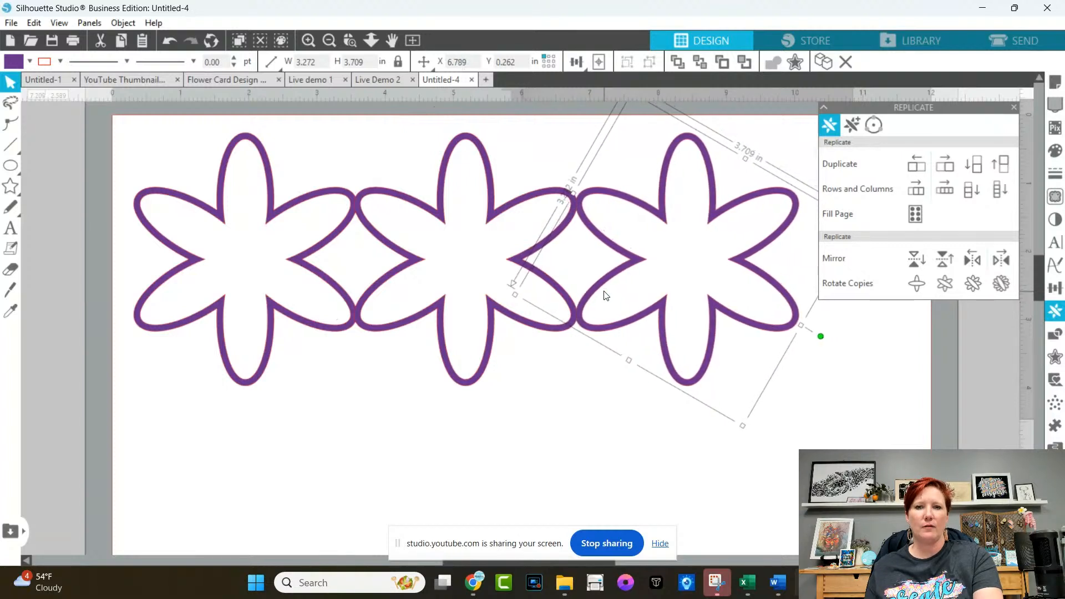
Even out the gaps between the three overlapping flowers using Space Horizontal.
drag(90, 130, 588, 271)
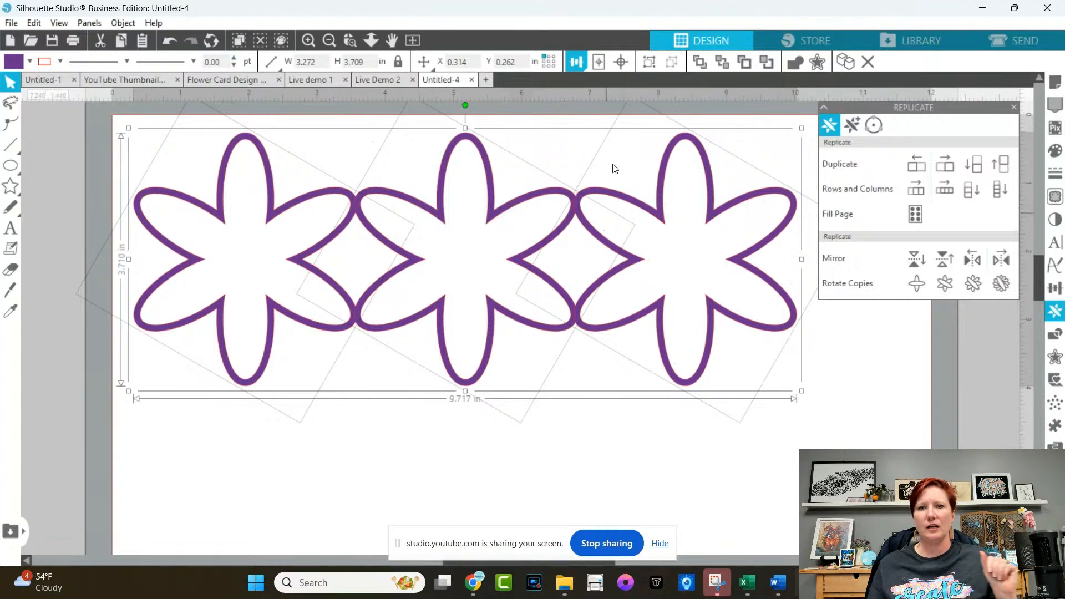
click(577, 62)
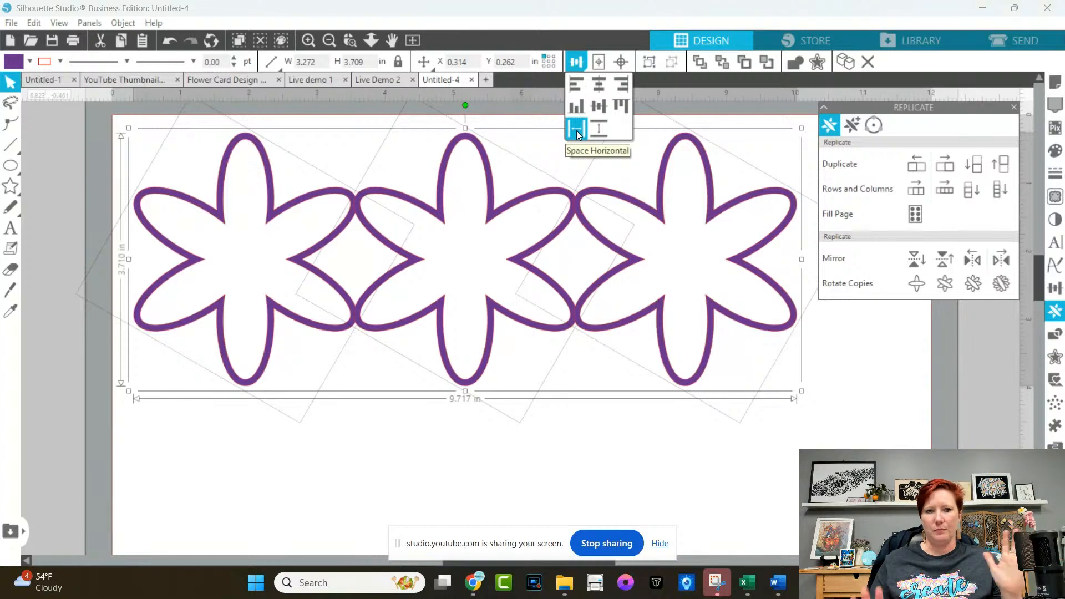
click(421, 163)
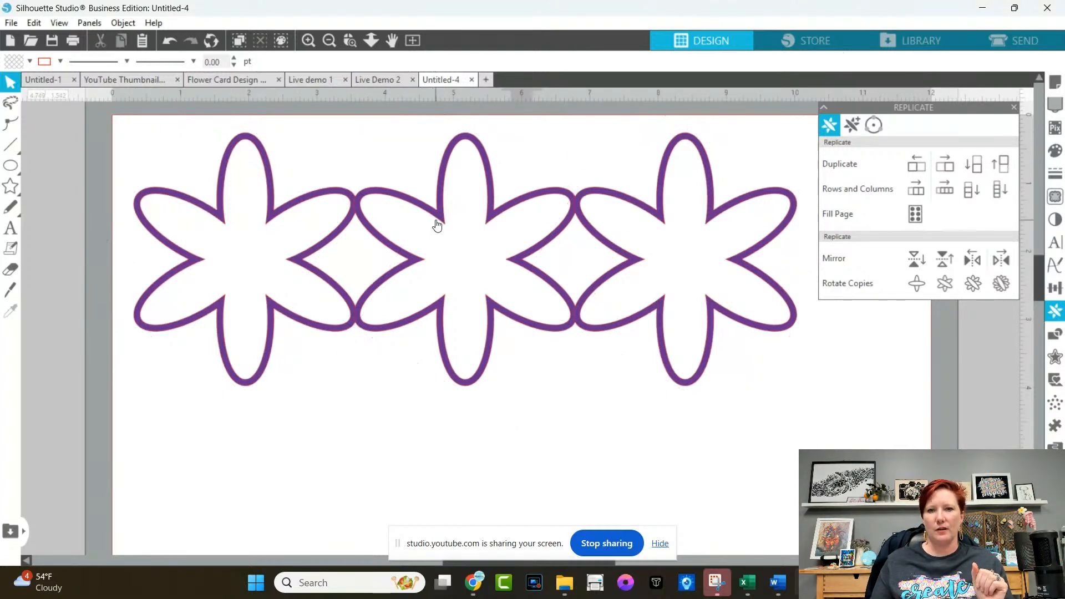
Weld the three overlapping flowers and enlarge the resulting row proportionally to about 11.3 in wide.
drag(115, 134, 799, 425)
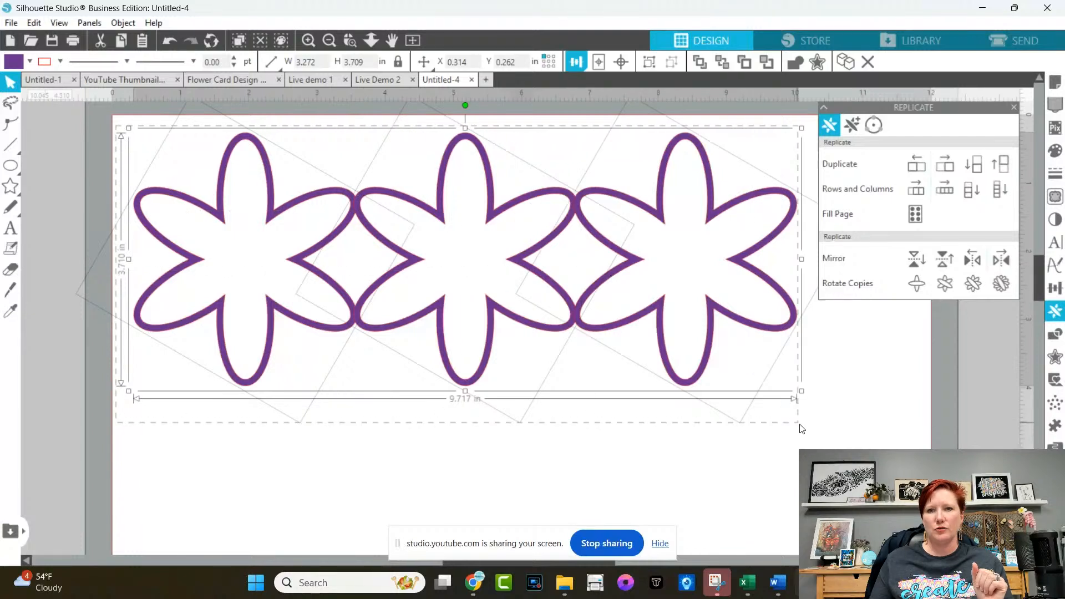
right_click(765, 332)
click(797, 370)
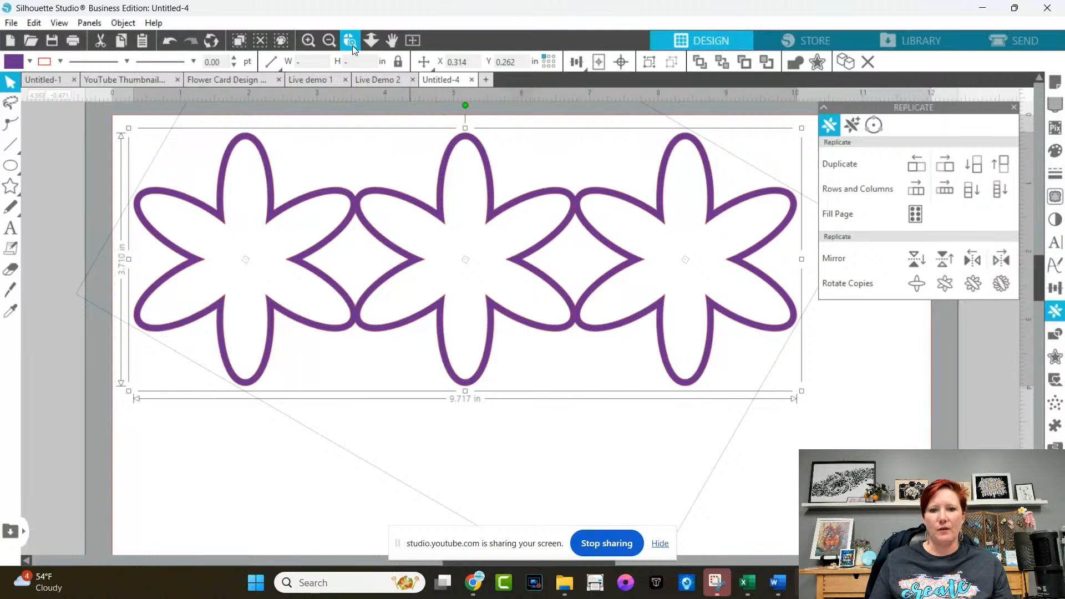
click(330, 41)
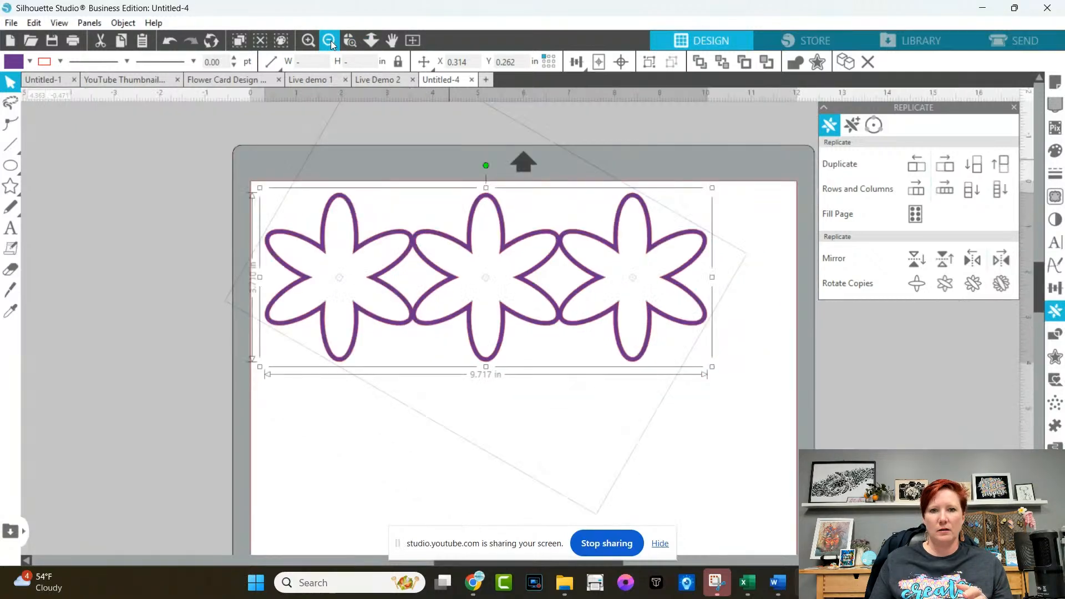
click(331, 41)
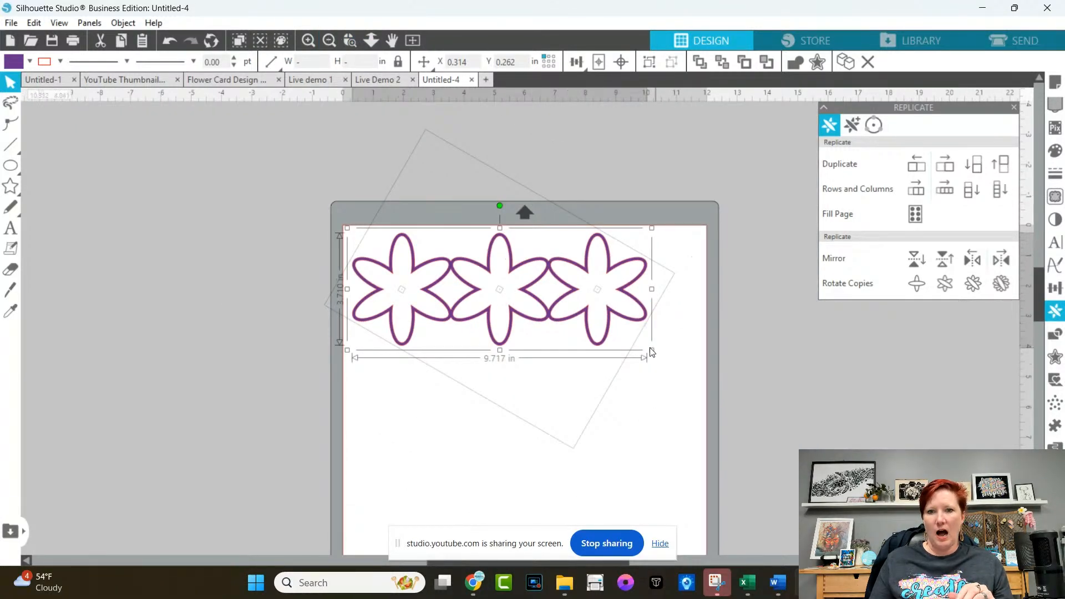
drag(652, 351, 696, 382)
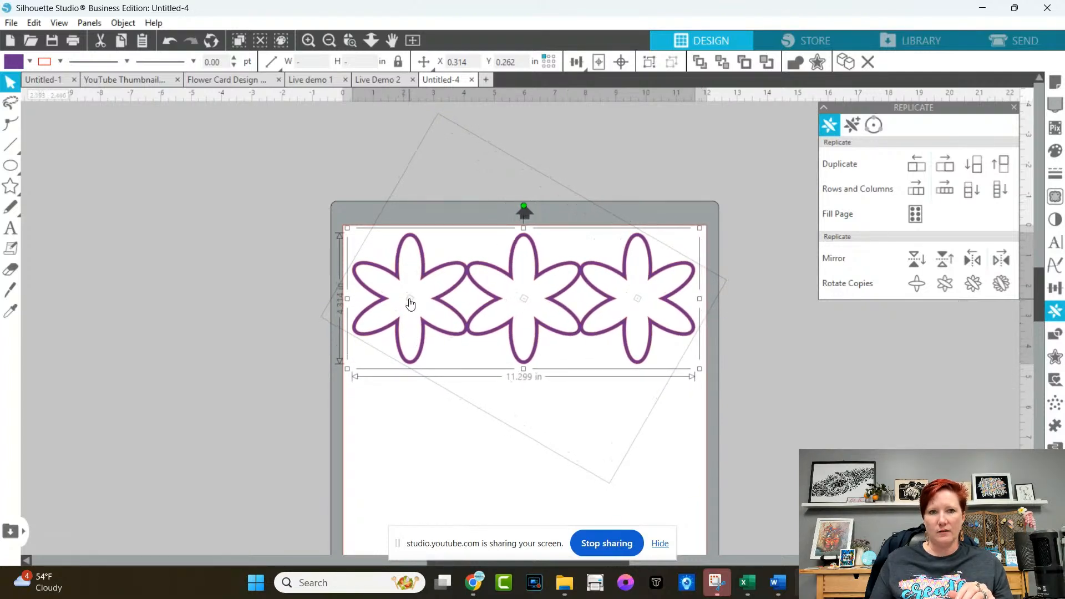
Examine the centre of the first welded flower for a stray shape and compare it with the original flower in Live Demo 2.
click(350, 40)
drag(375, 272, 464, 348)
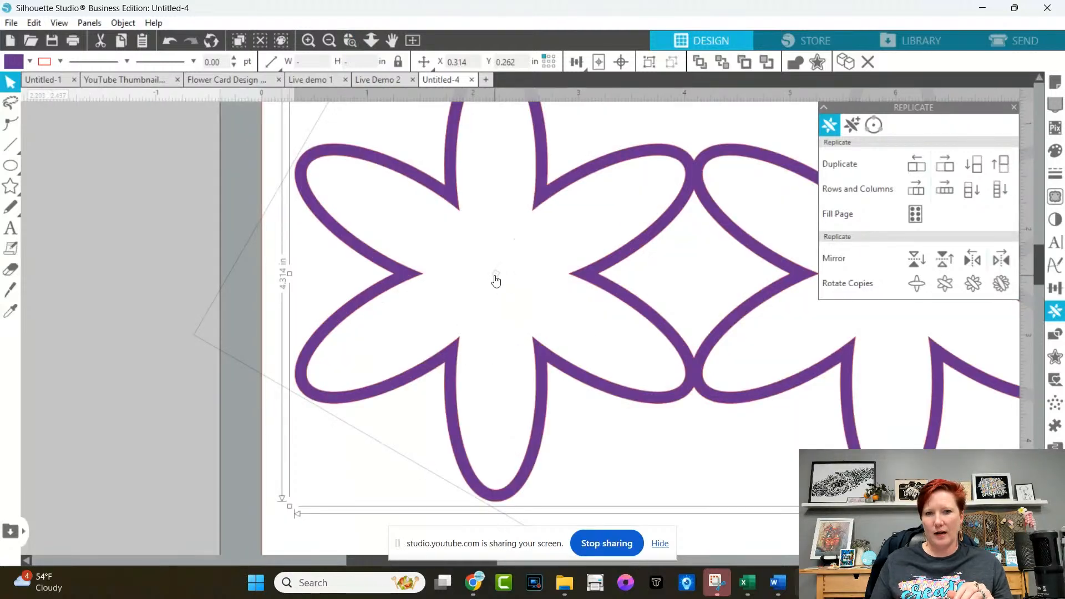
click(700, 258)
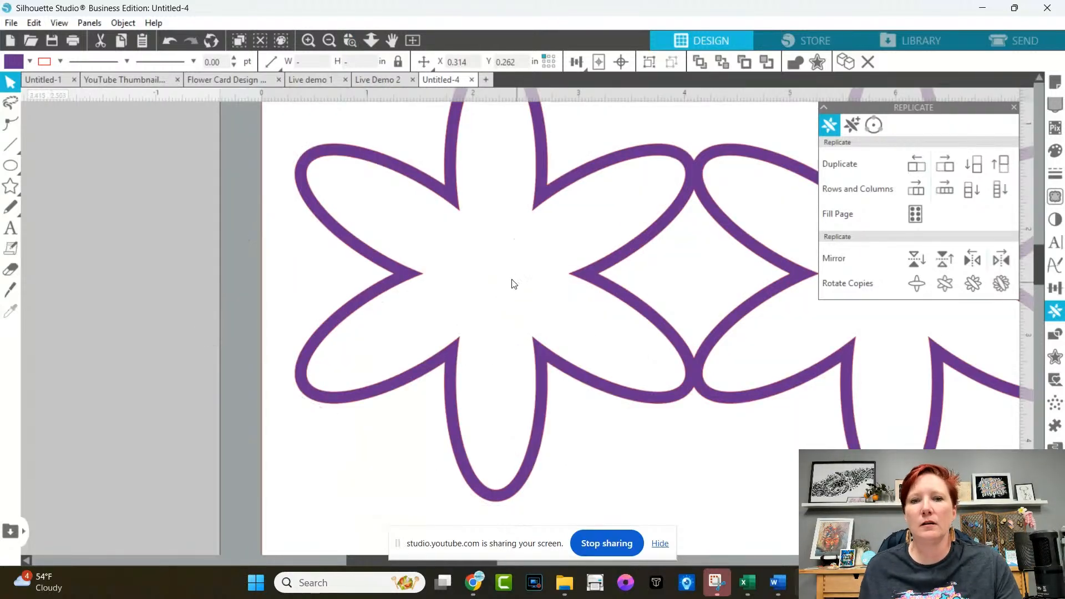
click(499, 278)
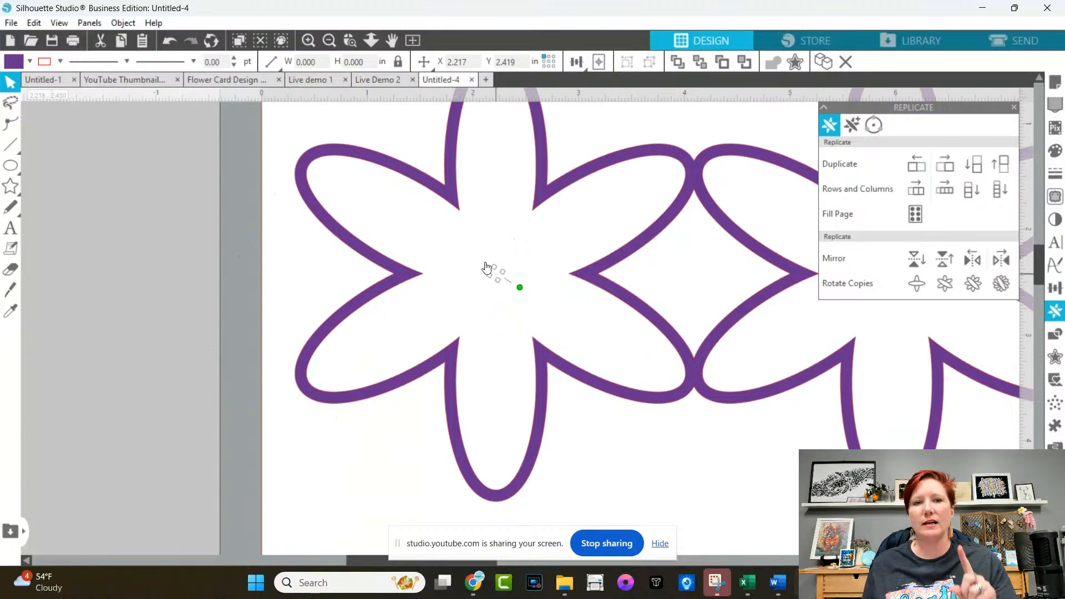
click(388, 81)
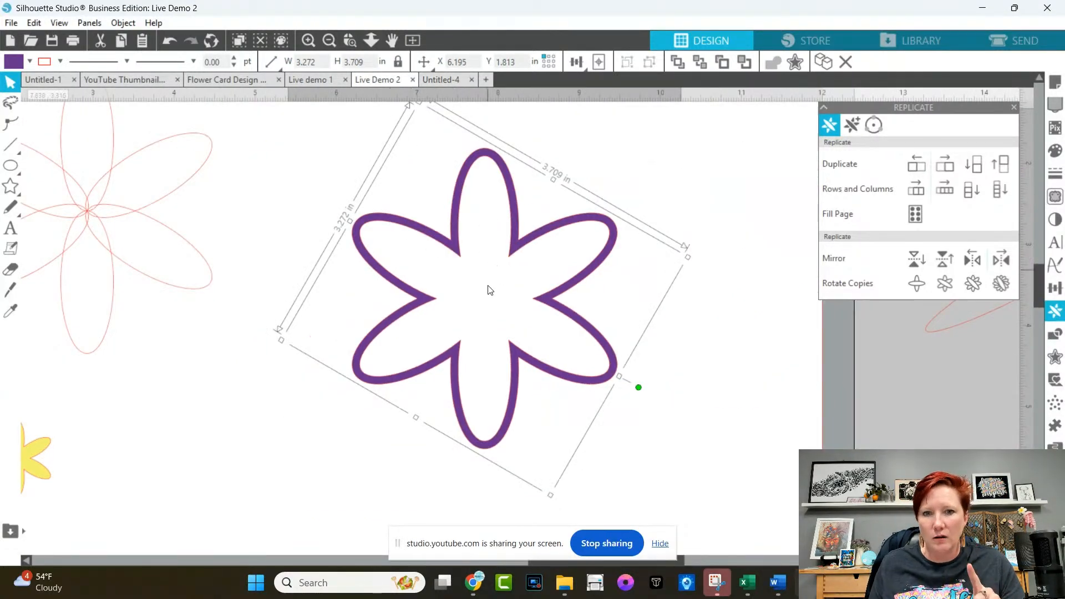
click(488, 307)
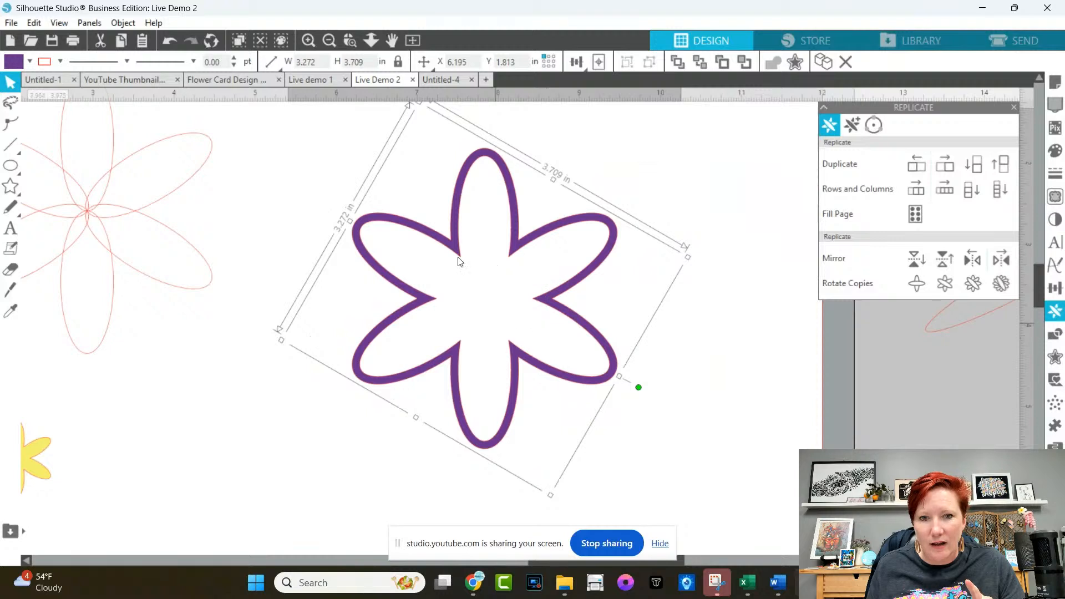
click(351, 39)
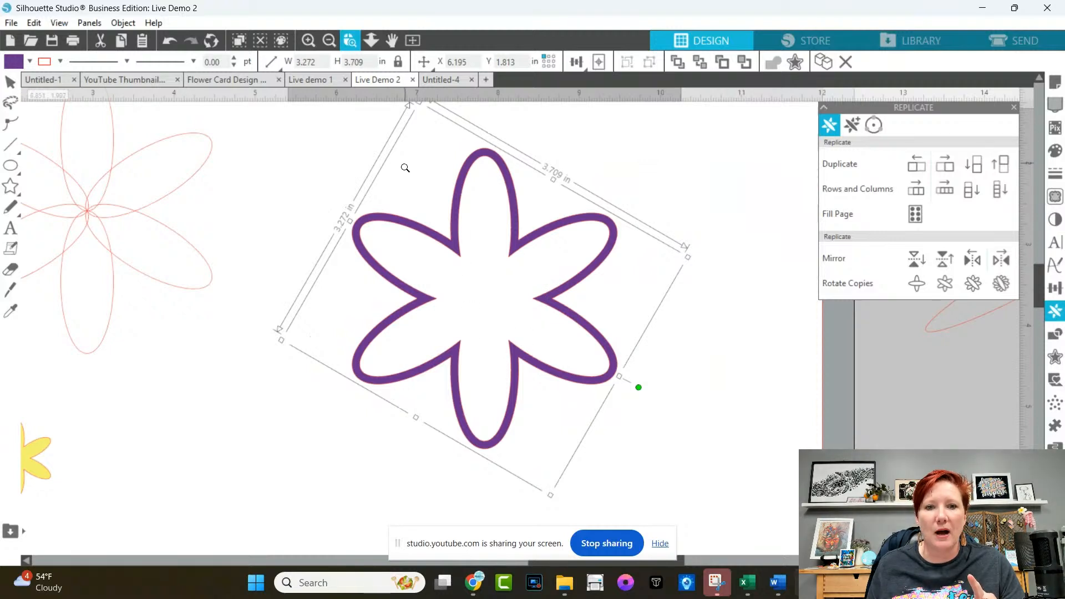
drag(401, 222, 582, 385)
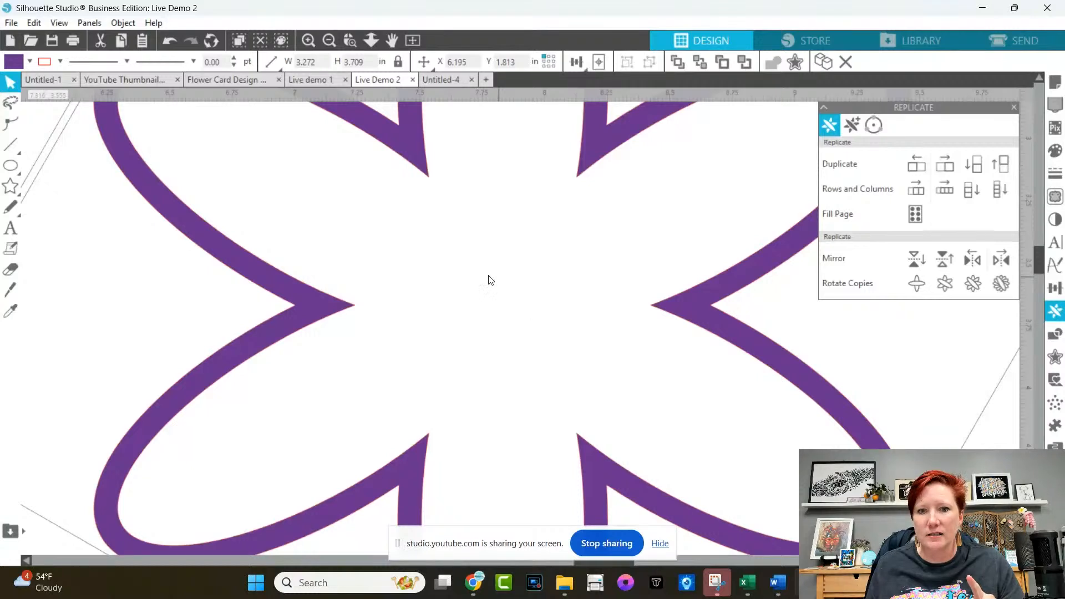
click(448, 79)
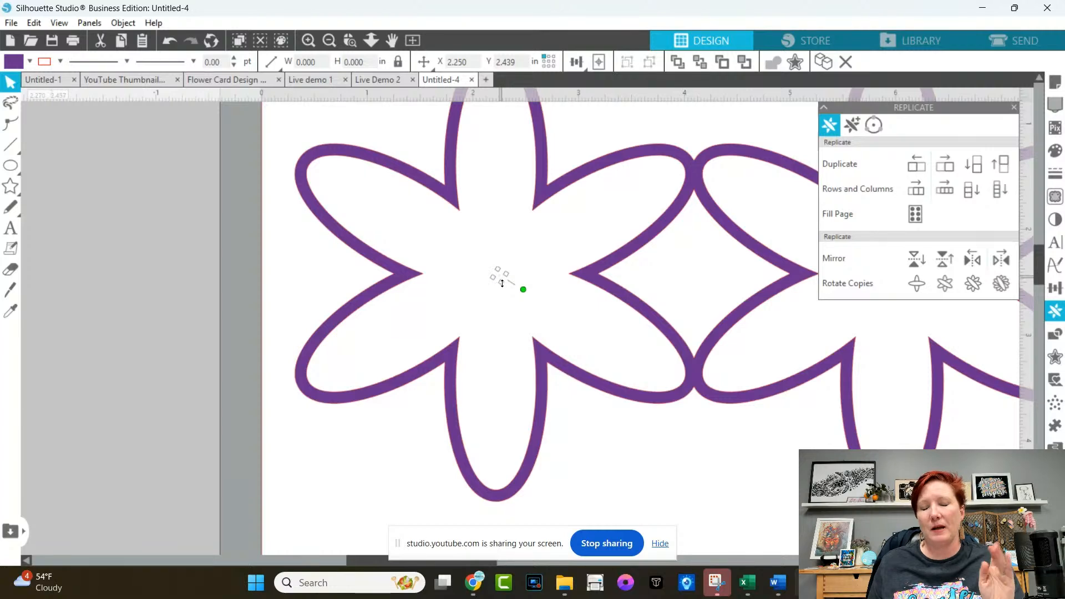
Select the tiny stray shapes at the centres of all three welded flowers and delete them.
click(328, 40)
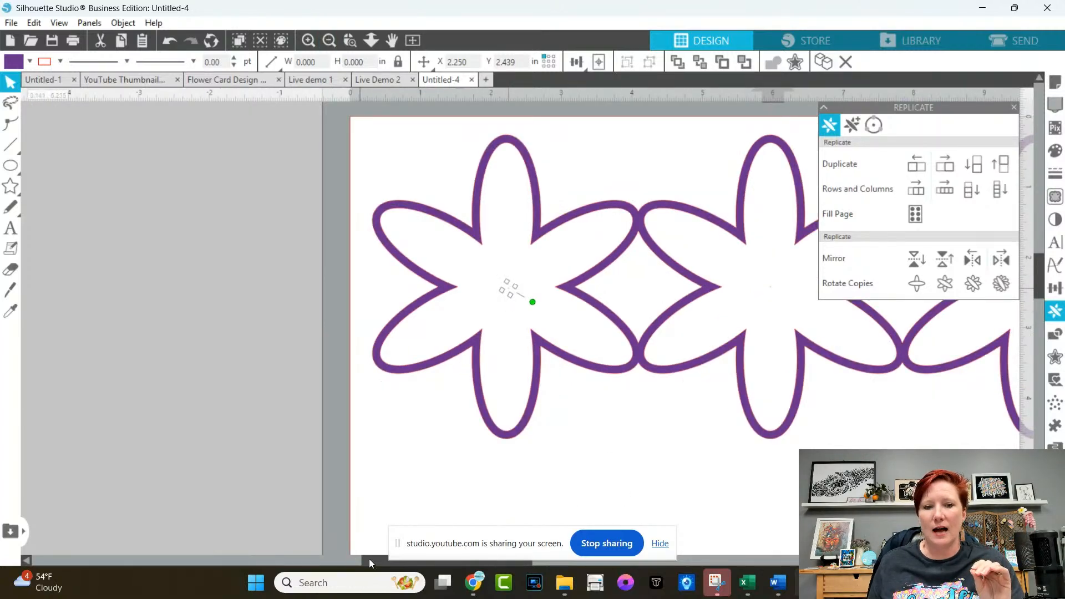
drag(368, 558, 471, 557)
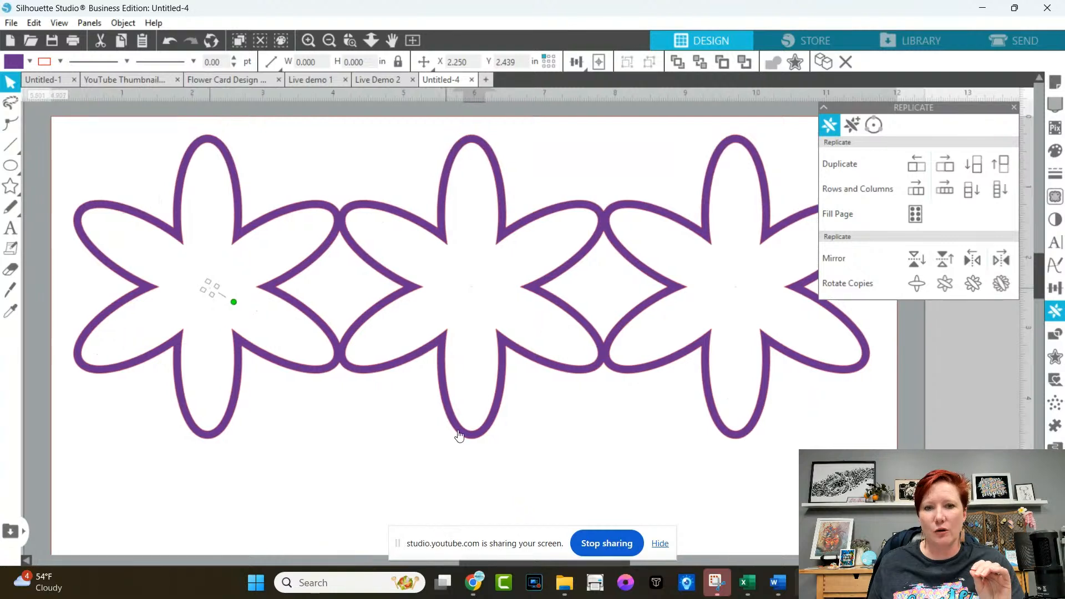
shift+click(471, 287)
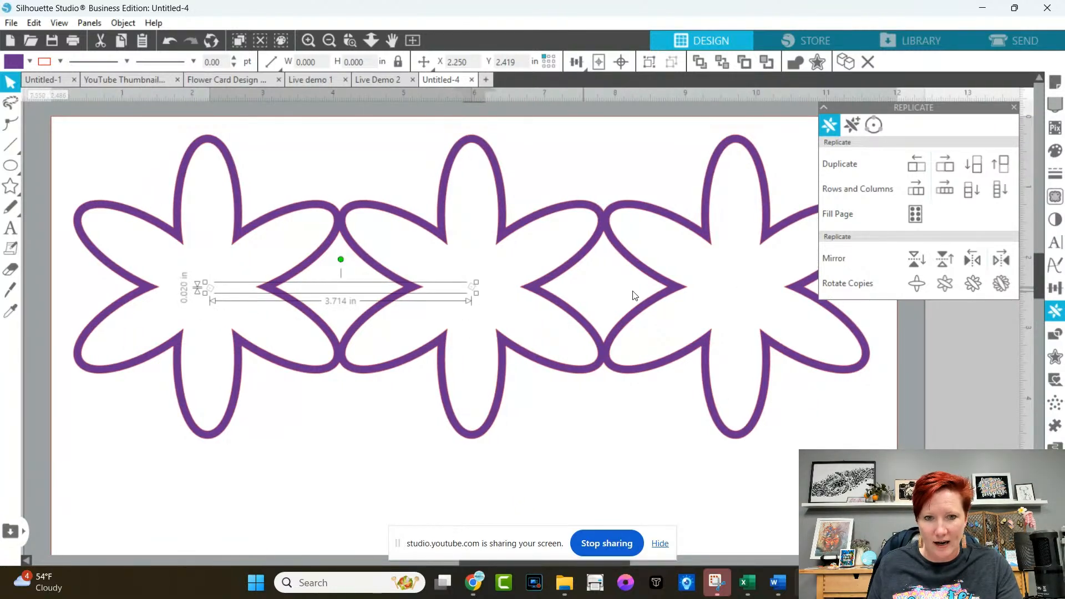
shift+click(736, 288)
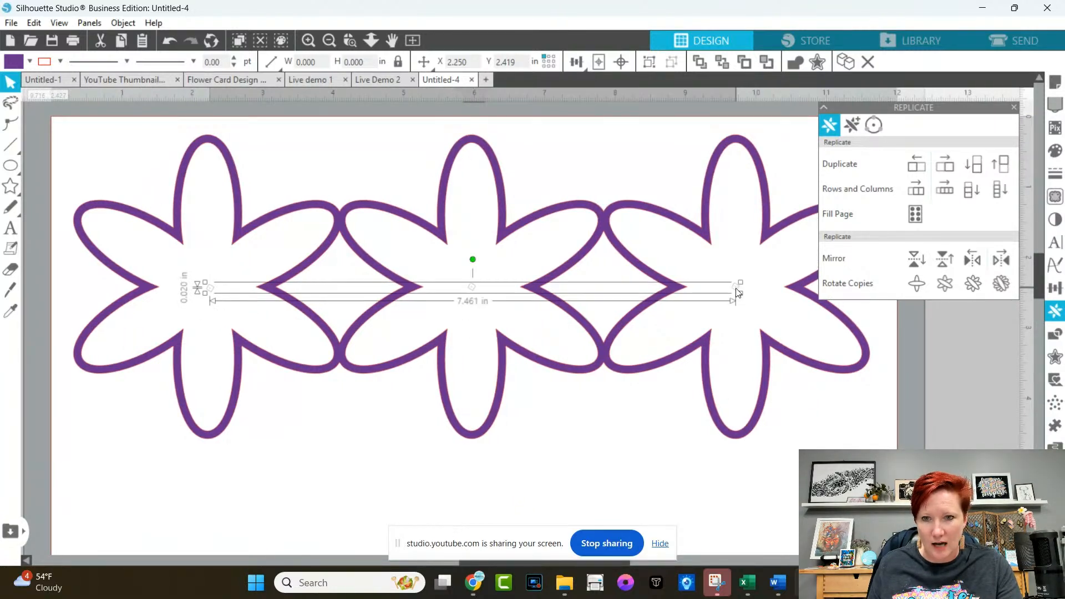
click(743, 371)
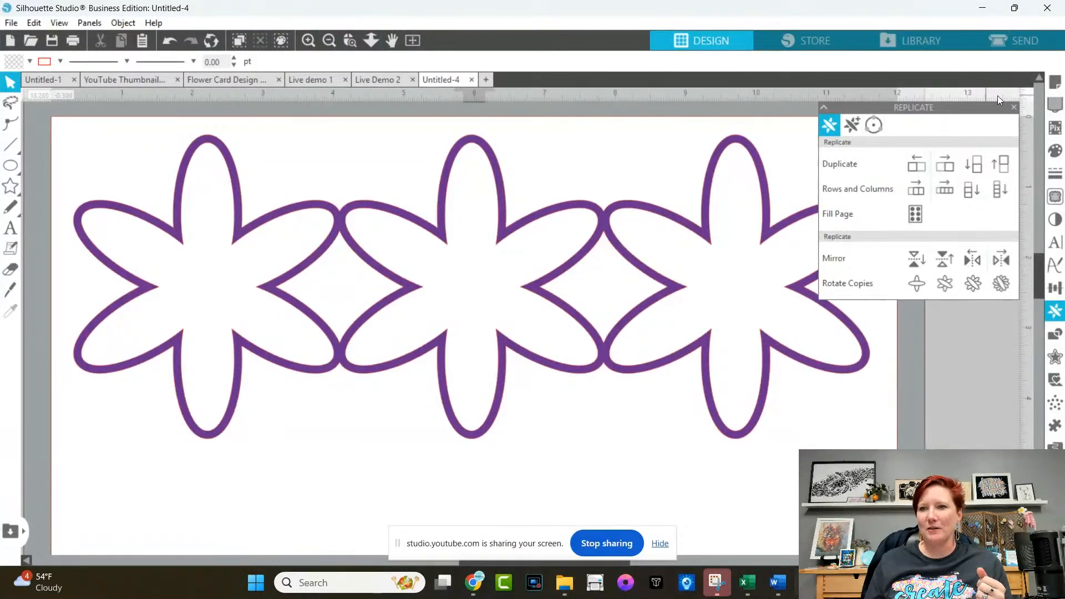
Enlarge the welded flower row proportionally to about 7.66 by 10.96 in.
click(330, 40)
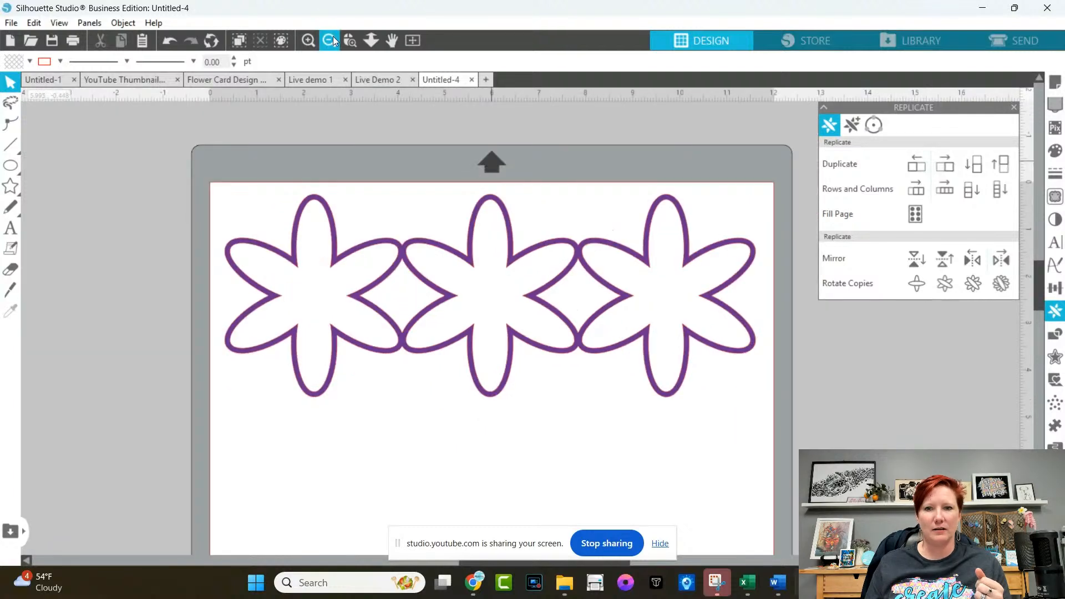
click(727, 314)
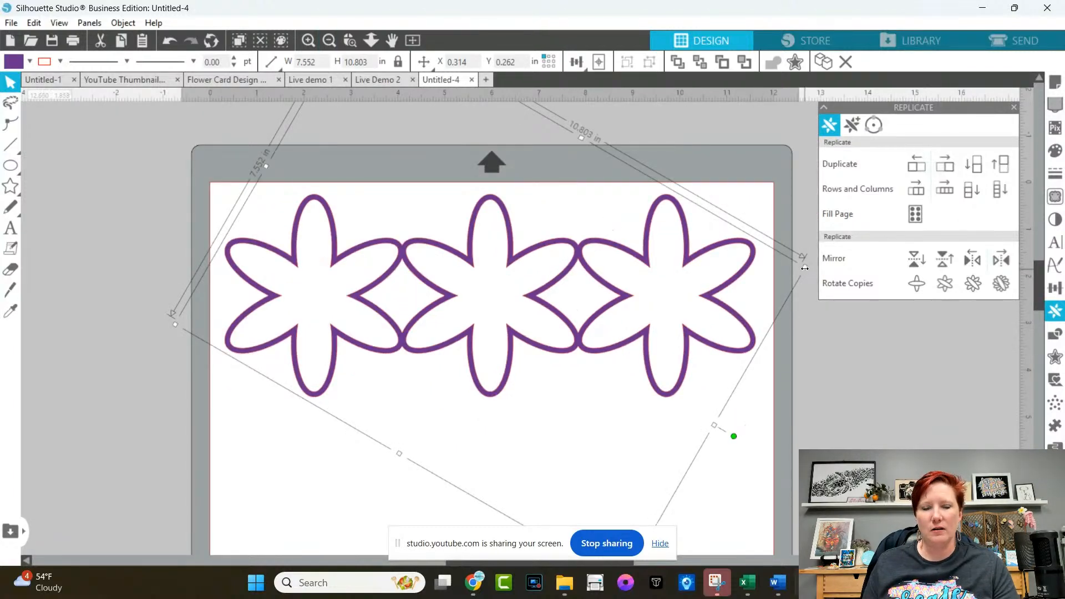
drag(804, 268, 813, 269)
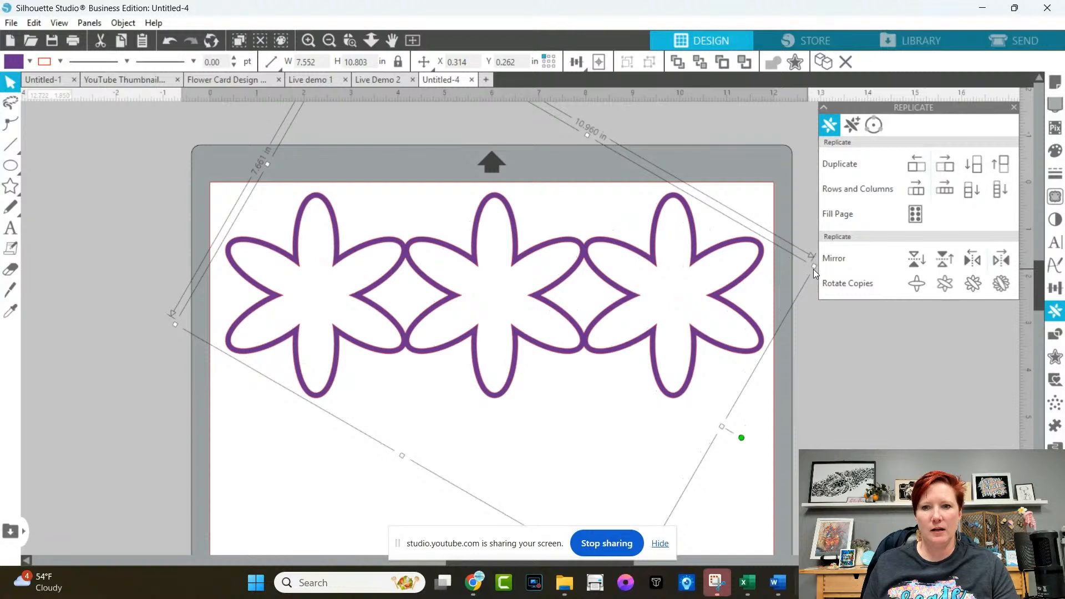
Duplicate the flower row below itself twice to build a grid of three rows.
key(space)
drag(751, 408, 759, 276)
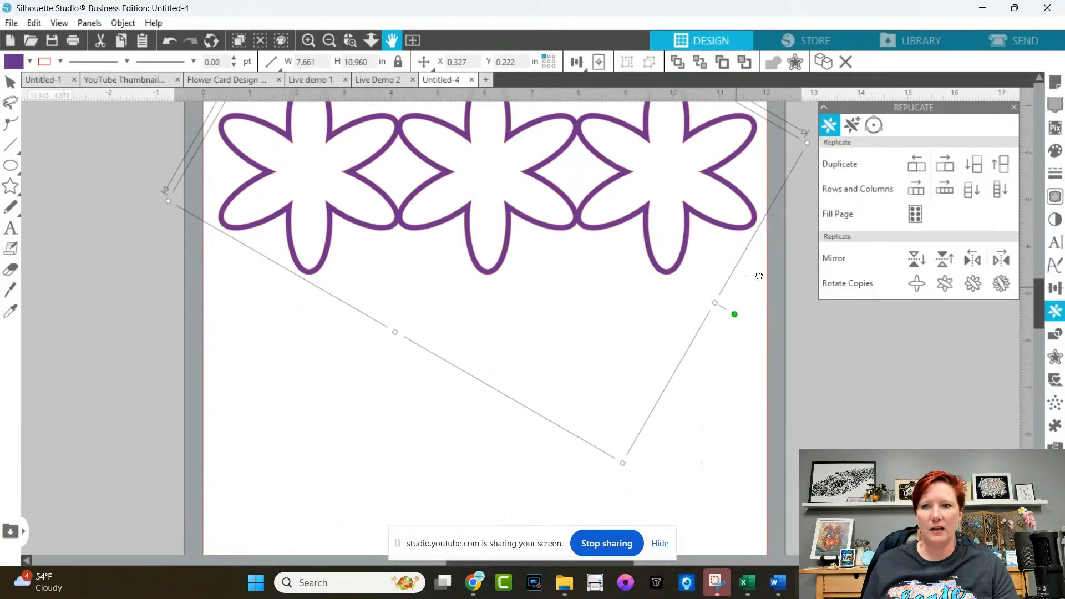
click(973, 168)
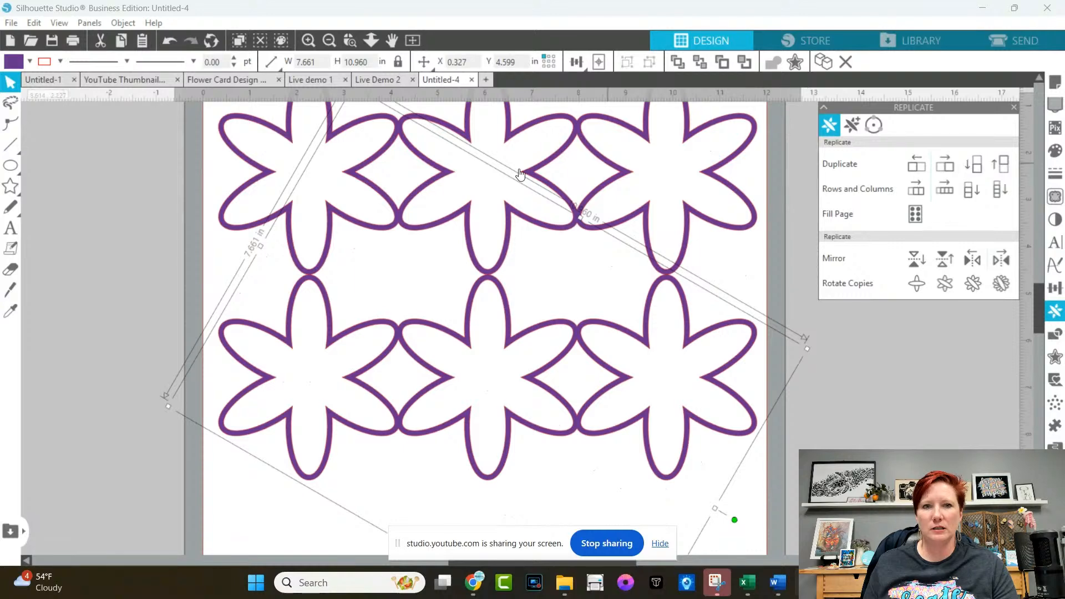
click(329, 40)
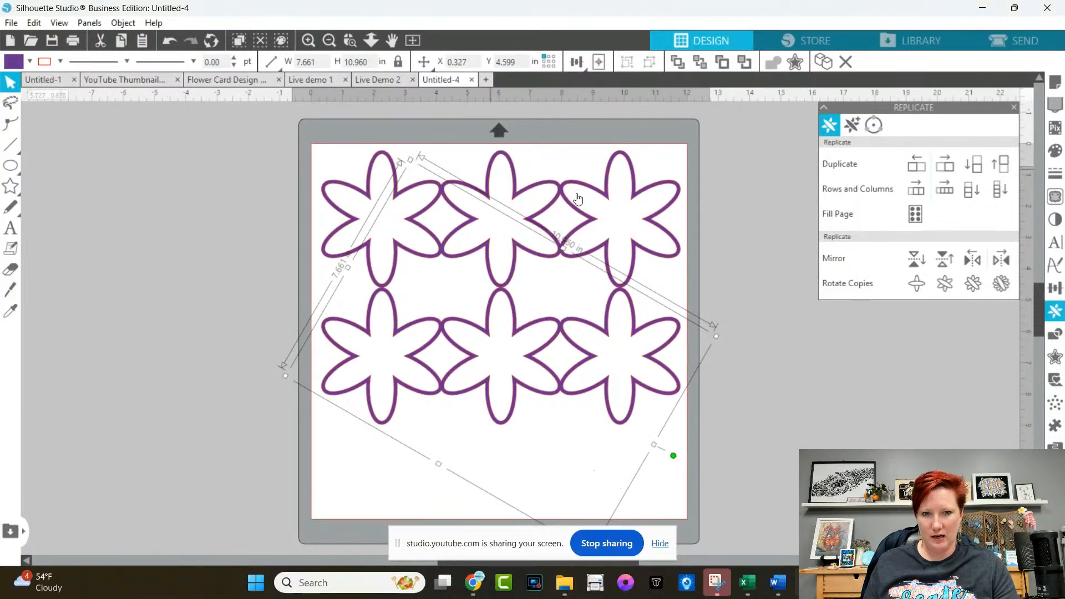
click(973, 164)
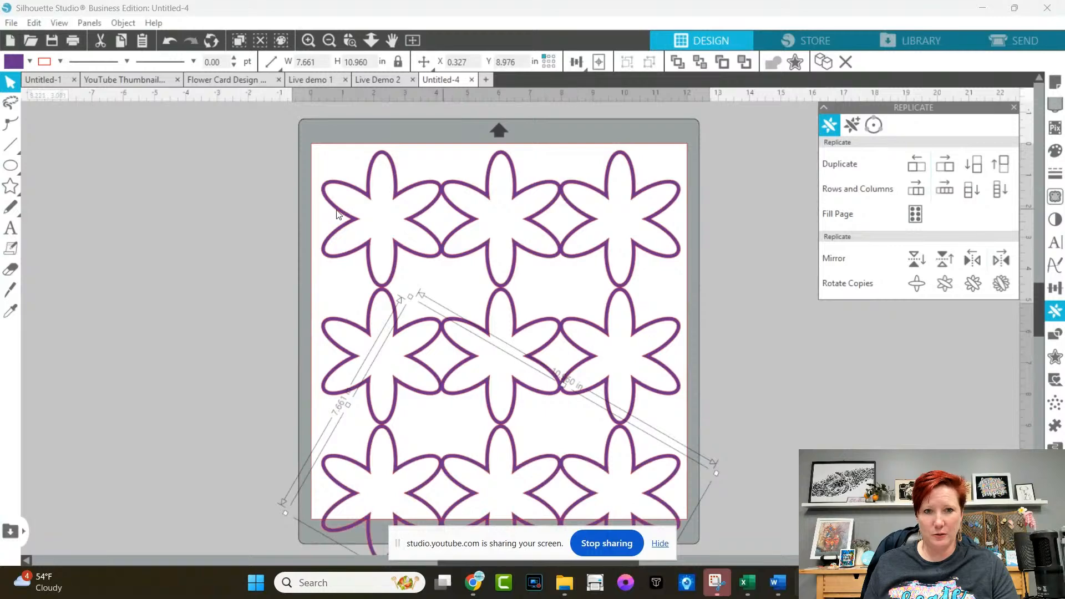
Shrink all three flower rows together to about 6.96 by 7.97 in and move them fully onto the page.
drag(296, 135, 710, 514)
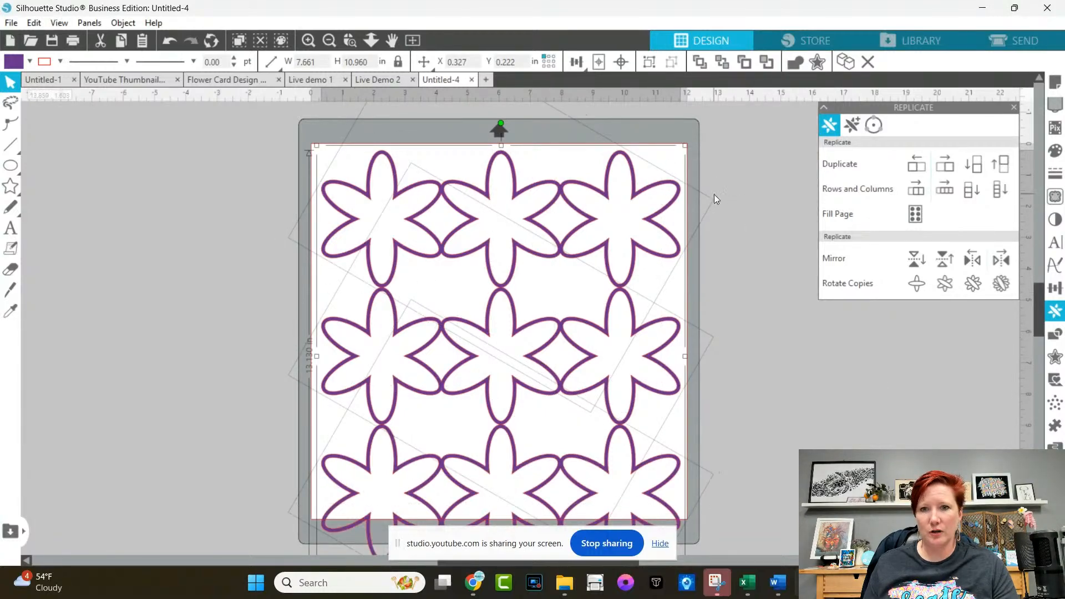
drag(685, 146, 551, 269)
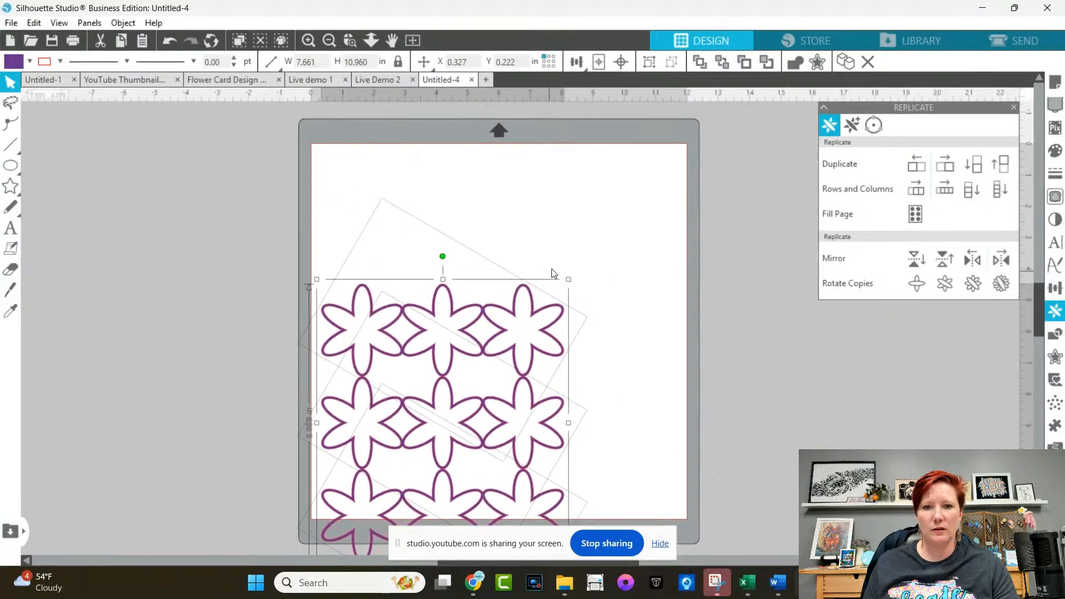
drag(513, 315, 524, 200)
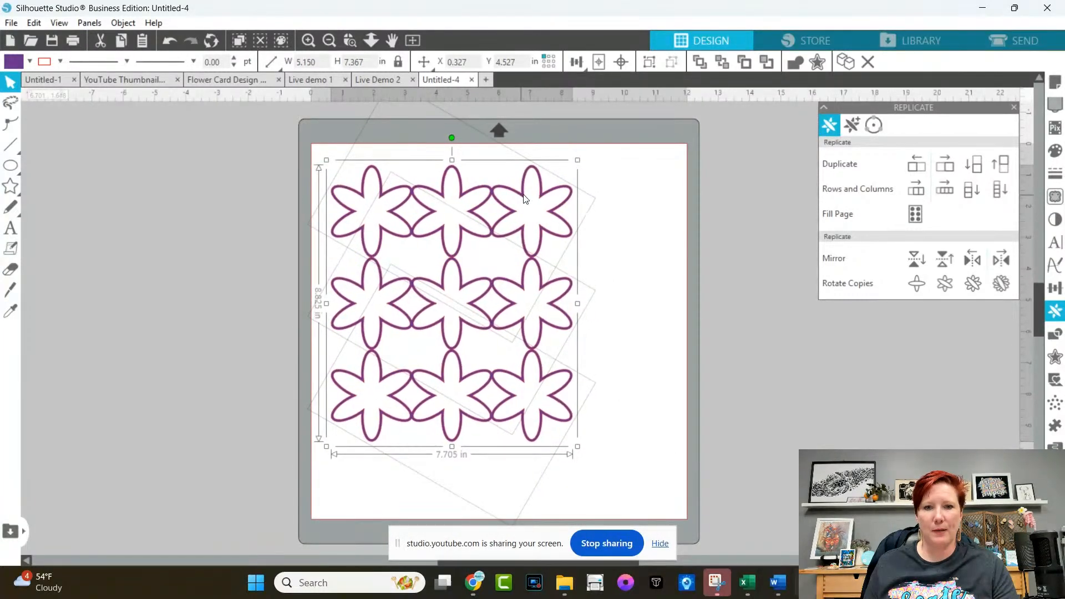
drag(576, 160, 546, 178)
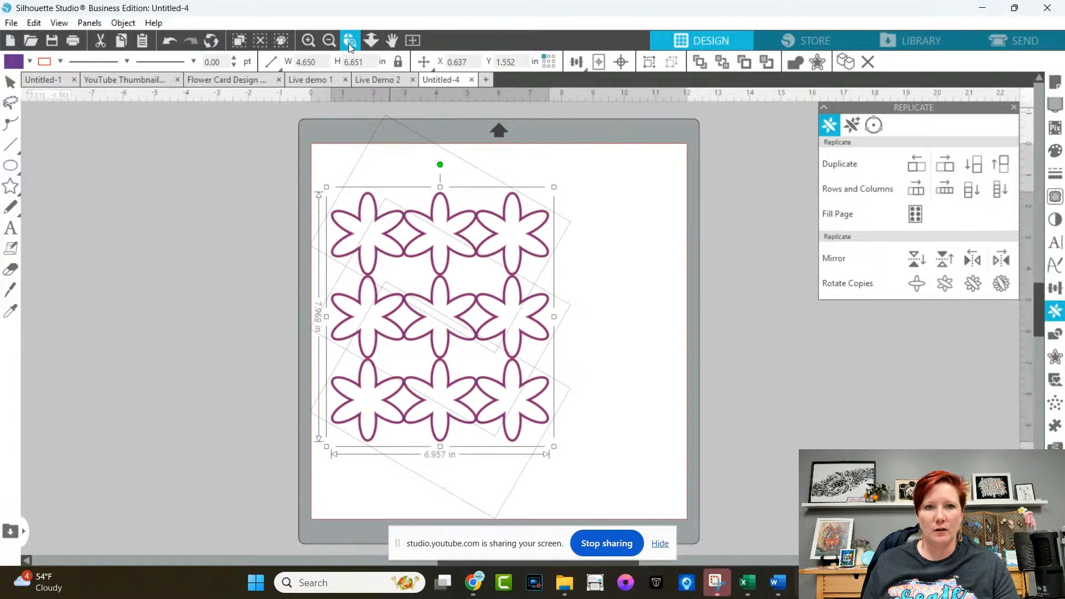
Nudge the bottom flower row up to about Y 6.81 so its petals overlap those of the middle row.
scroll(594, 488, up, 3)
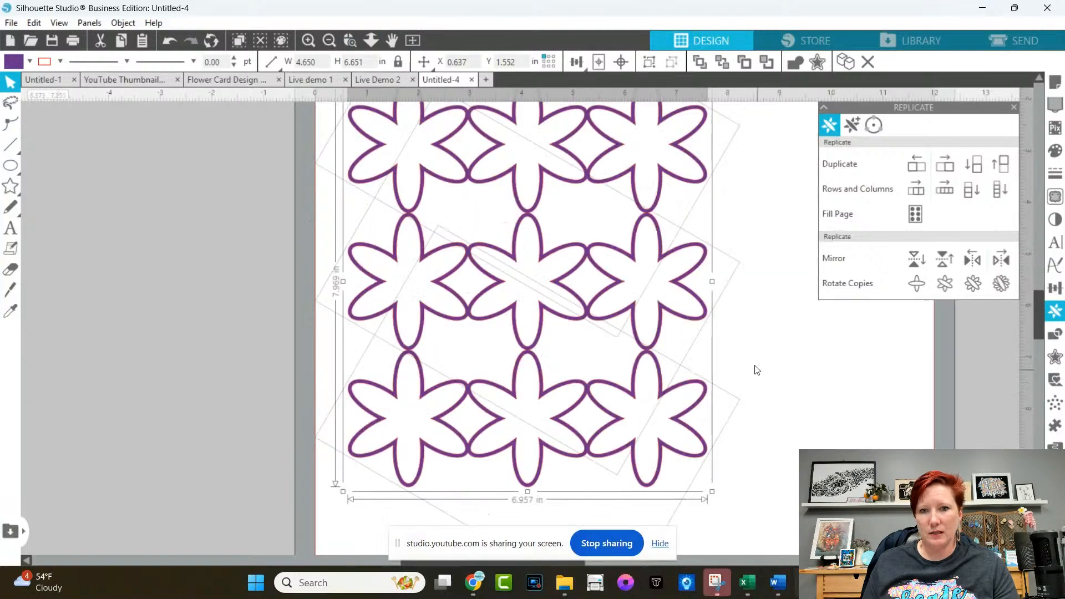
click(751, 344)
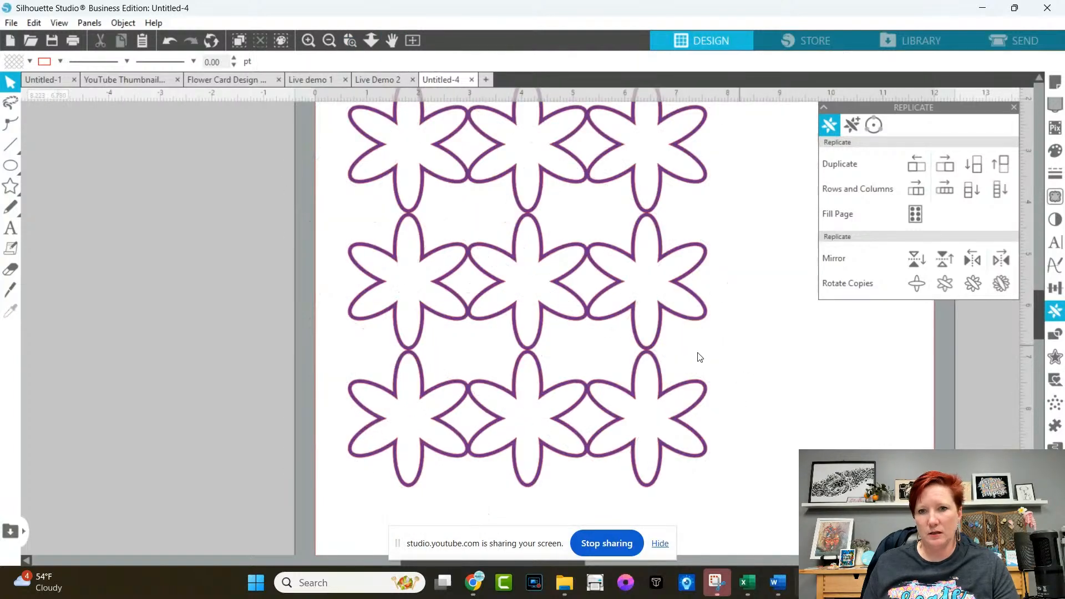
click(649, 358)
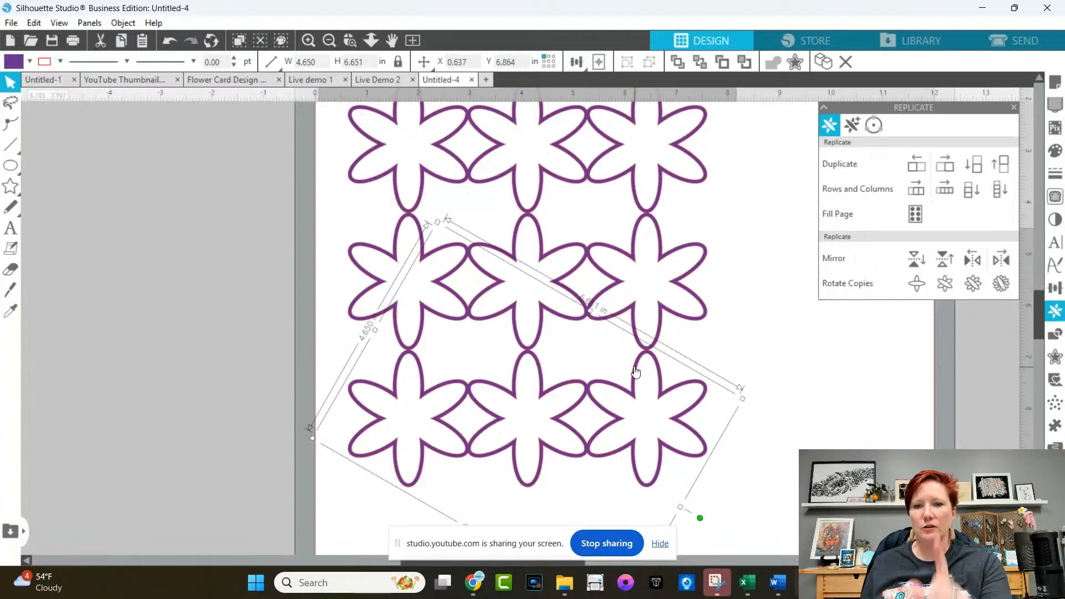
key(Up)
key(Up)
key(Up)
key(Up)
key(Up)
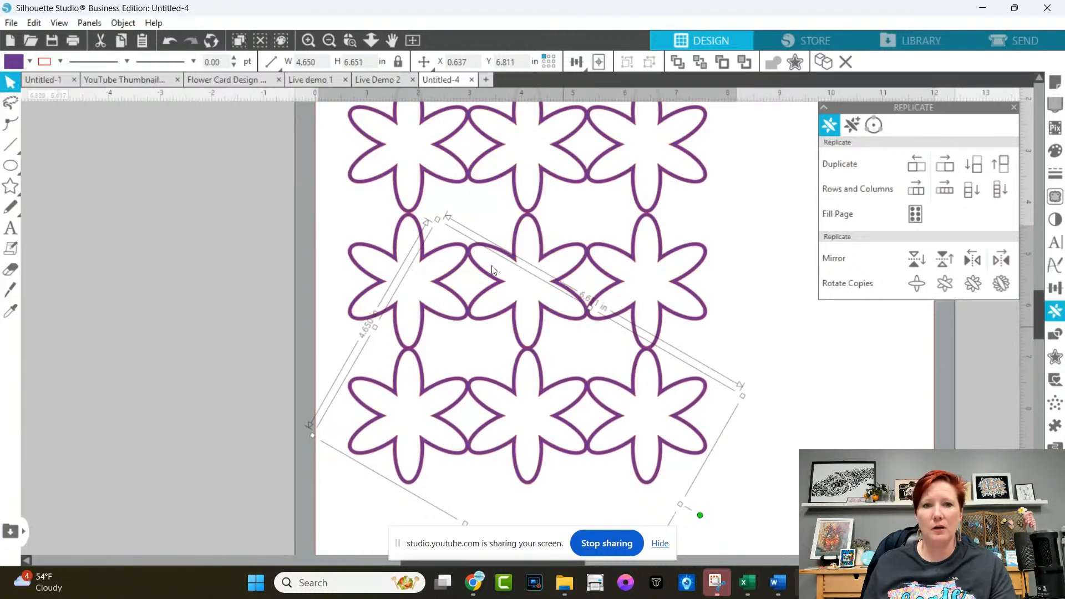
Even out the gaps between the three flower rows using Space Vertical and weld them into one shape.
drag(318, 125, 654, 409)
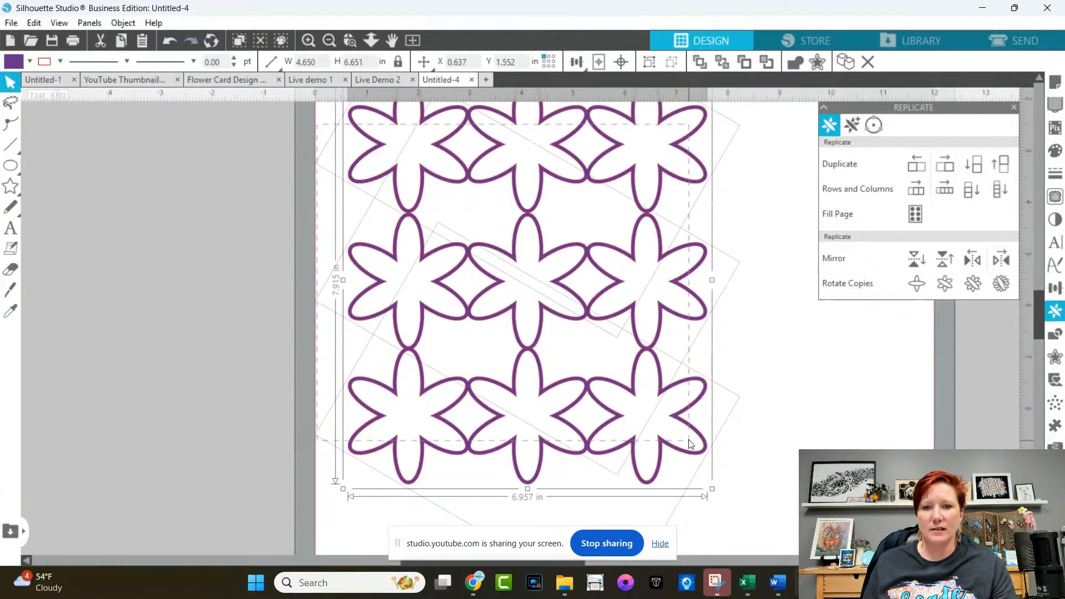
click(577, 61)
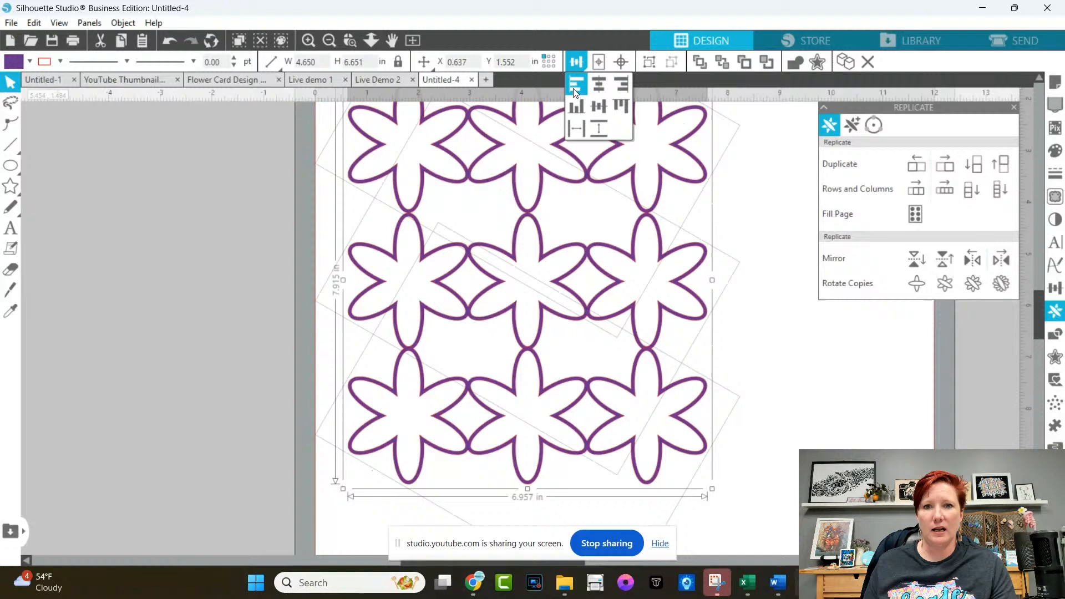
click(598, 129)
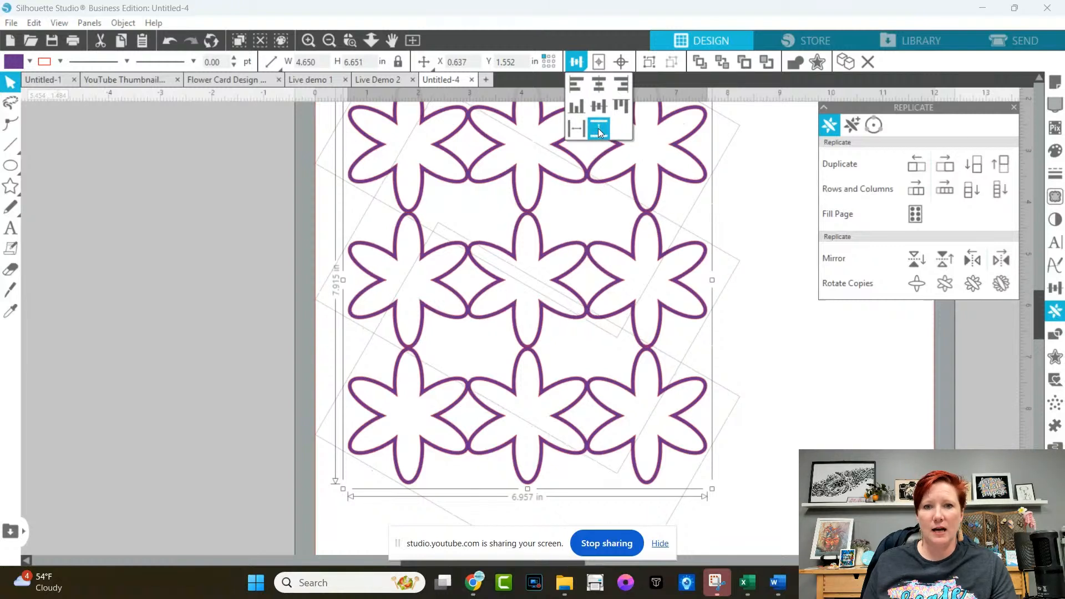
right_click(647, 219)
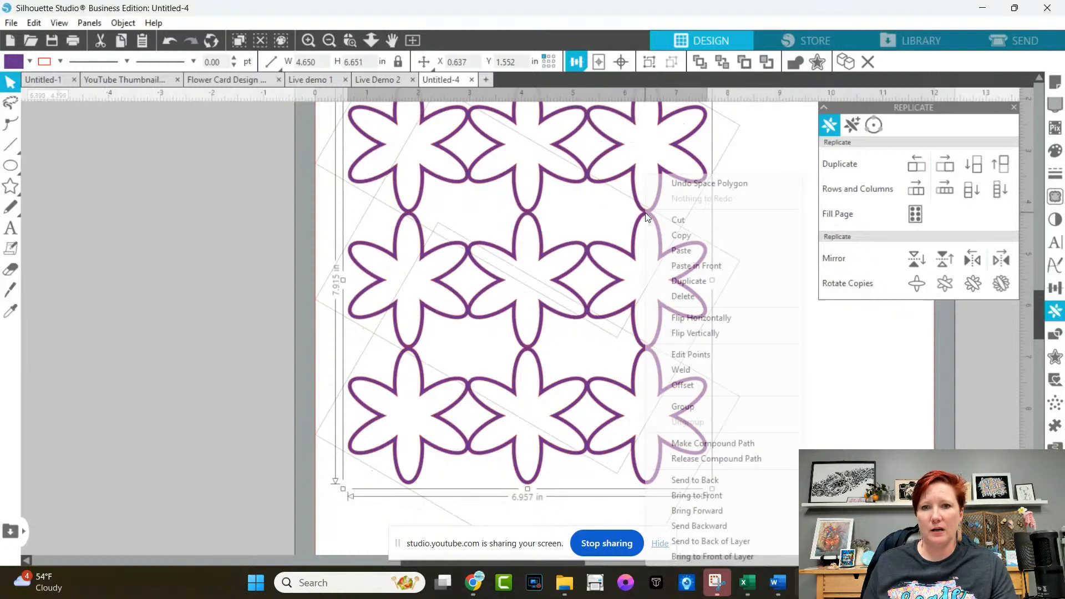
click(682, 370)
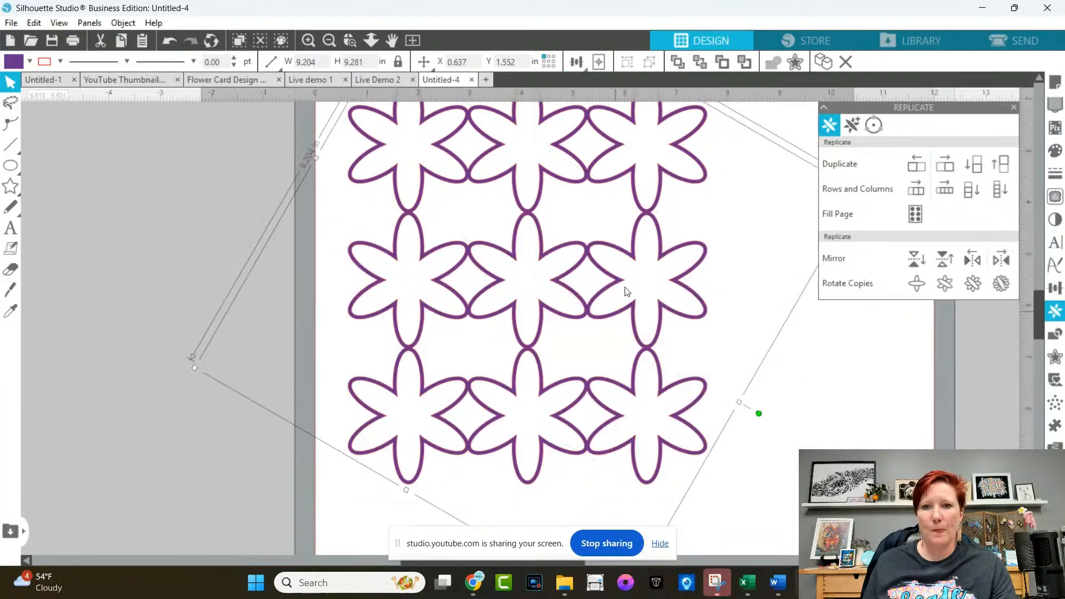
Draw a rectangle about 5.04 by 6.61 in on the empty area beside the page.
click(328, 42)
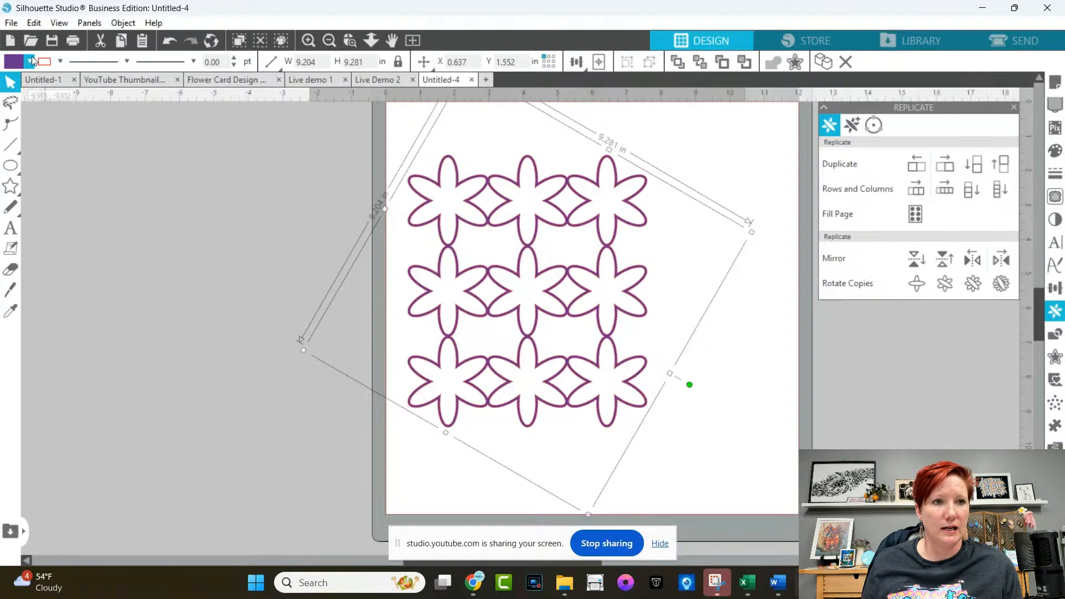
click(15, 165)
click(27, 168)
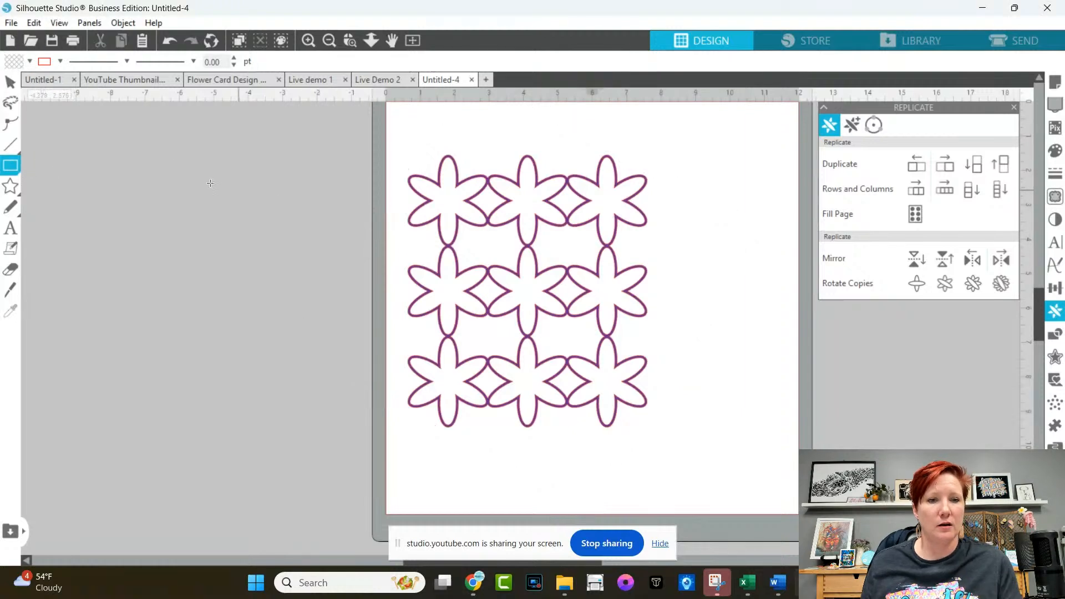
mouse_move(175, 164)
mouse_down()
mouse_move(304, 302)
mouse_move(348, 391)
mouse_up()
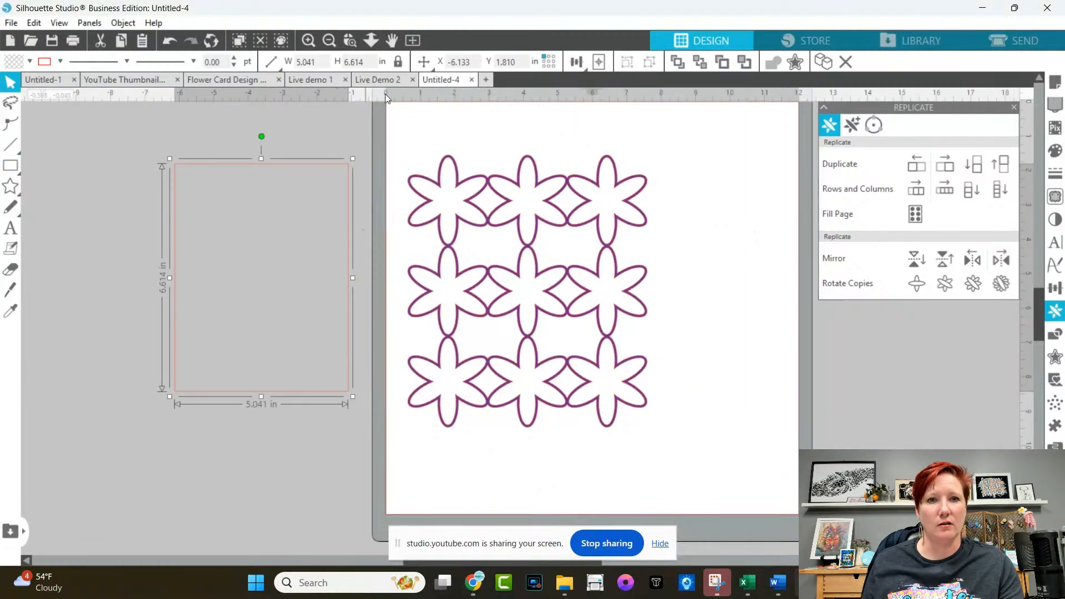
Unlock the rectangle's aspect ratio and set its size to 4.25 in wide by 5.5 in high.
click(397, 63)
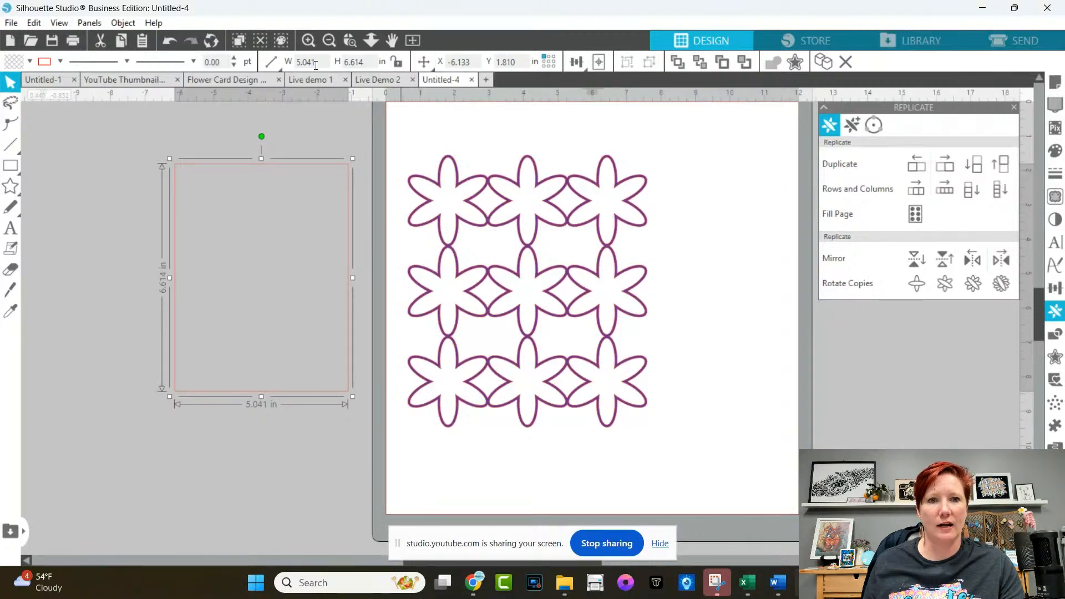
drag(318, 62, 277, 69)
key(BackSpace)
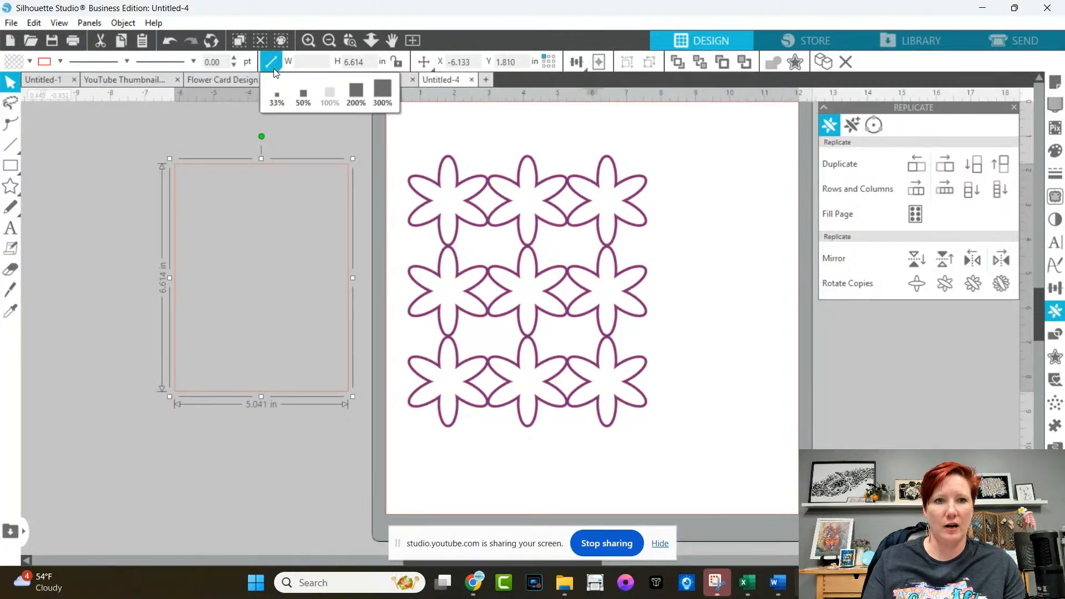
key(Num_Lock)
text(4)
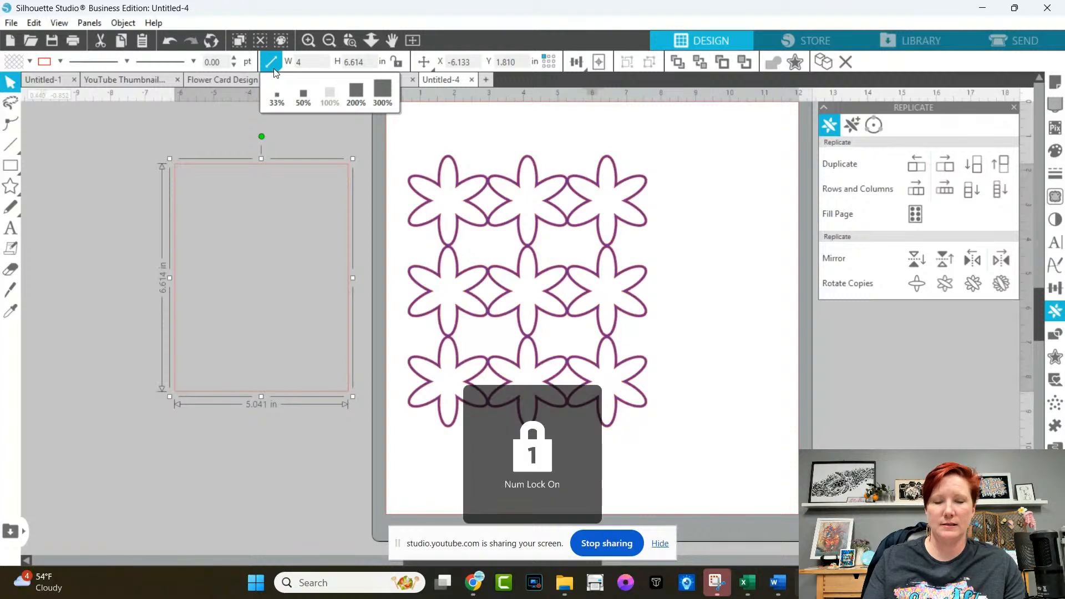
text(.25)
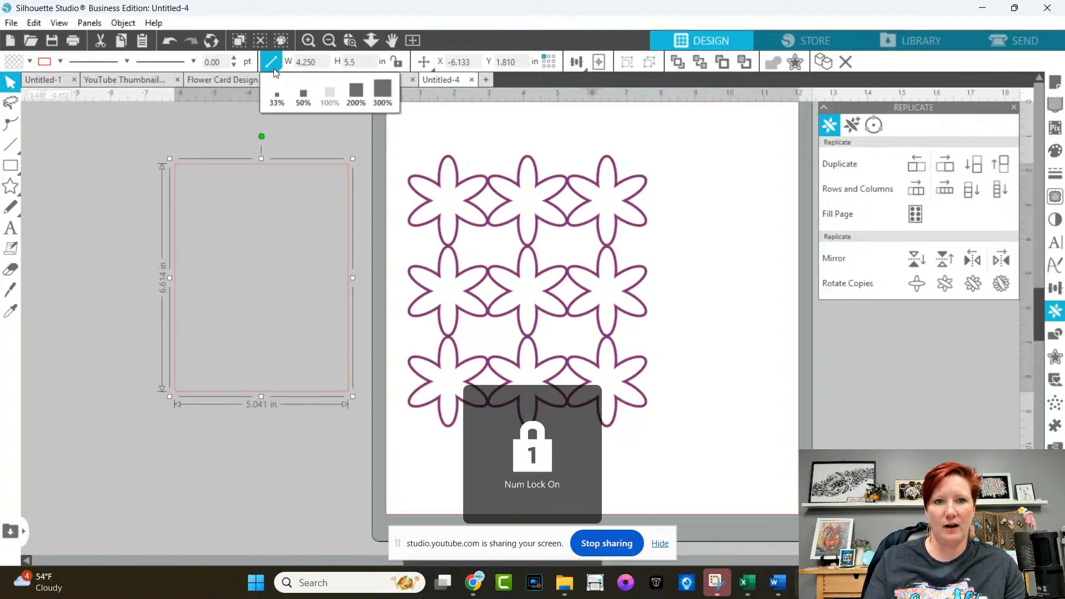
key(Return)
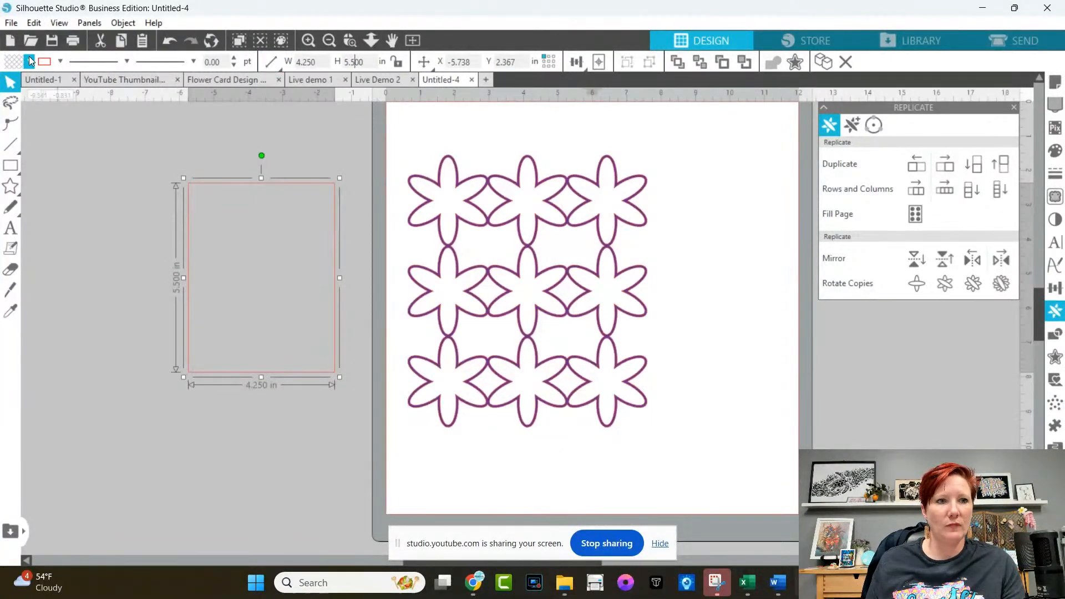
Fill the 4.25 by 5.5 in rectangle with light grey, move it over the flower grid and send it to the back.
click(29, 59)
click(59, 114)
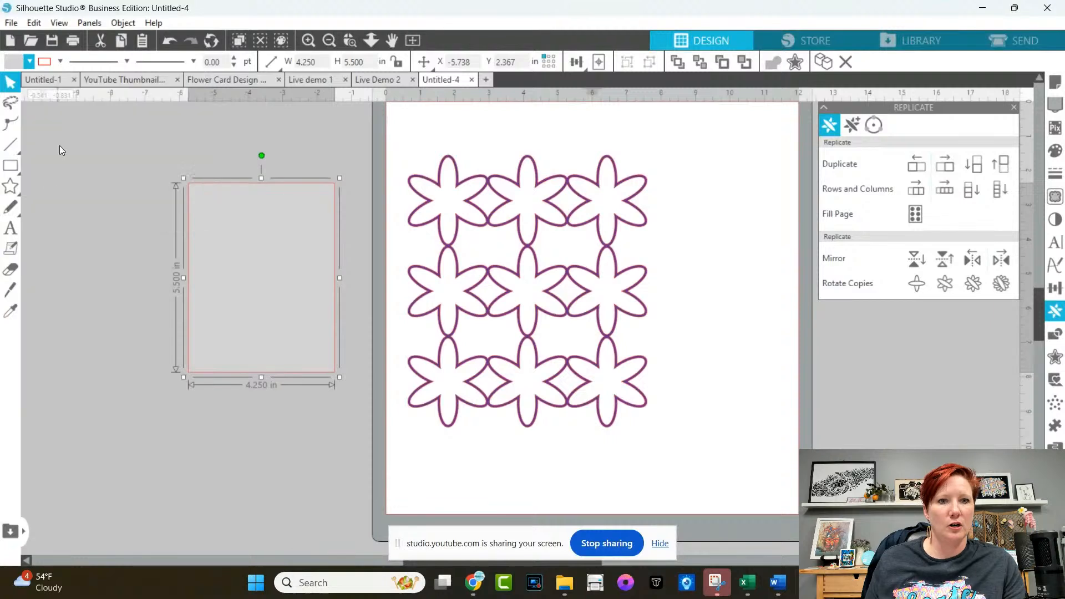
drag(333, 218, 544, 178)
right_click(527, 188)
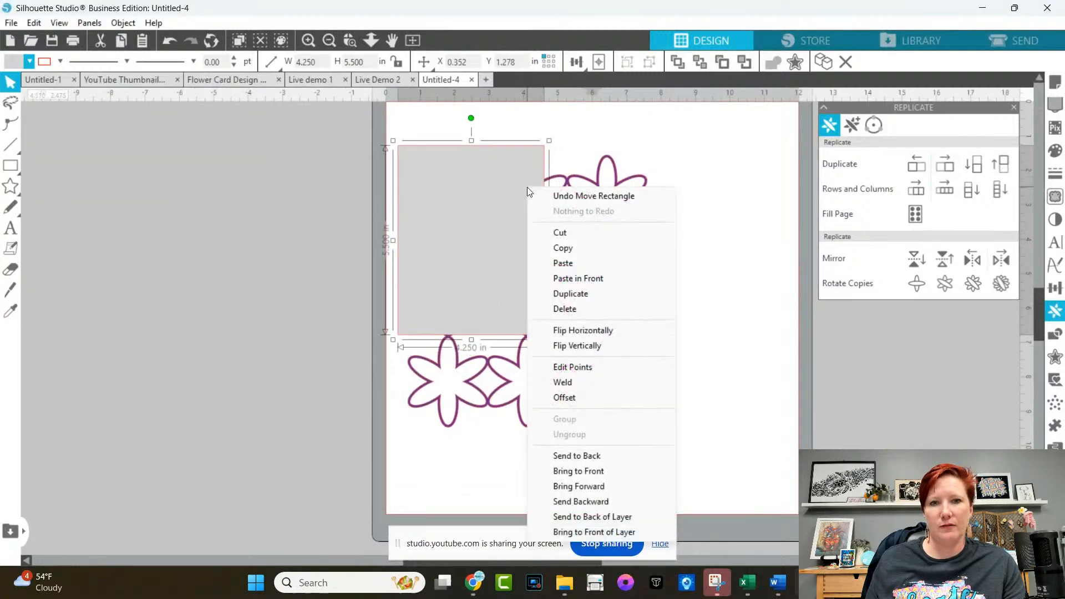
click(577, 456)
Scale the welded flower grid down to about 4.93 by 4.97 in and position it inside the grey rectangle.
click(600, 411)
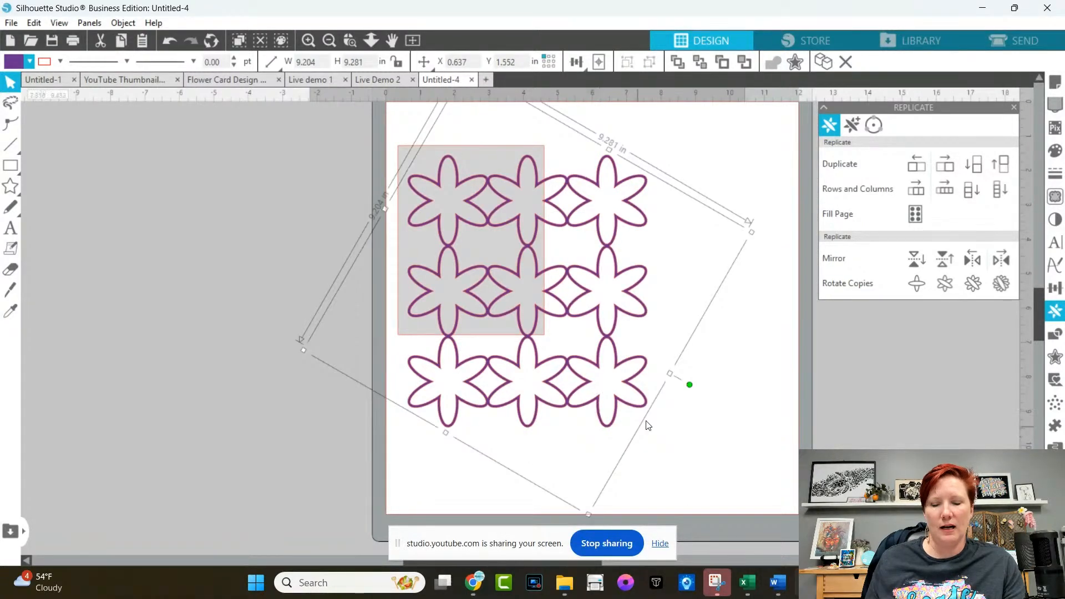
drag(584, 508, 528, 355)
drag(535, 268, 553, 220)
click(551, 232)
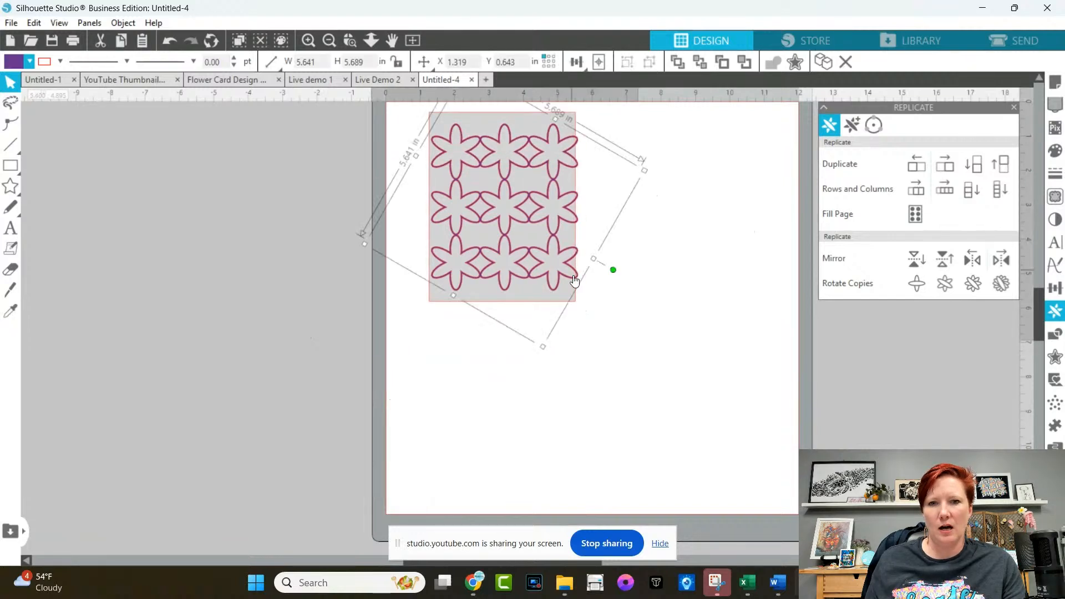
drag(542, 348, 537, 314)
drag(535, 255, 541, 270)
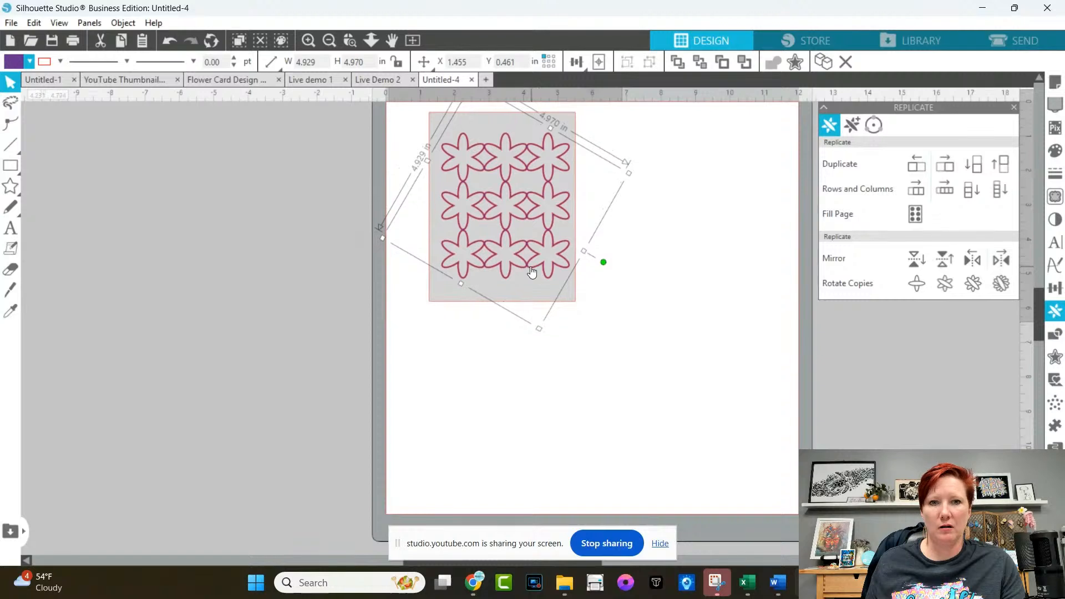
Select the flower grid together with the grey rectangle and center them on each other.
click(529, 170)
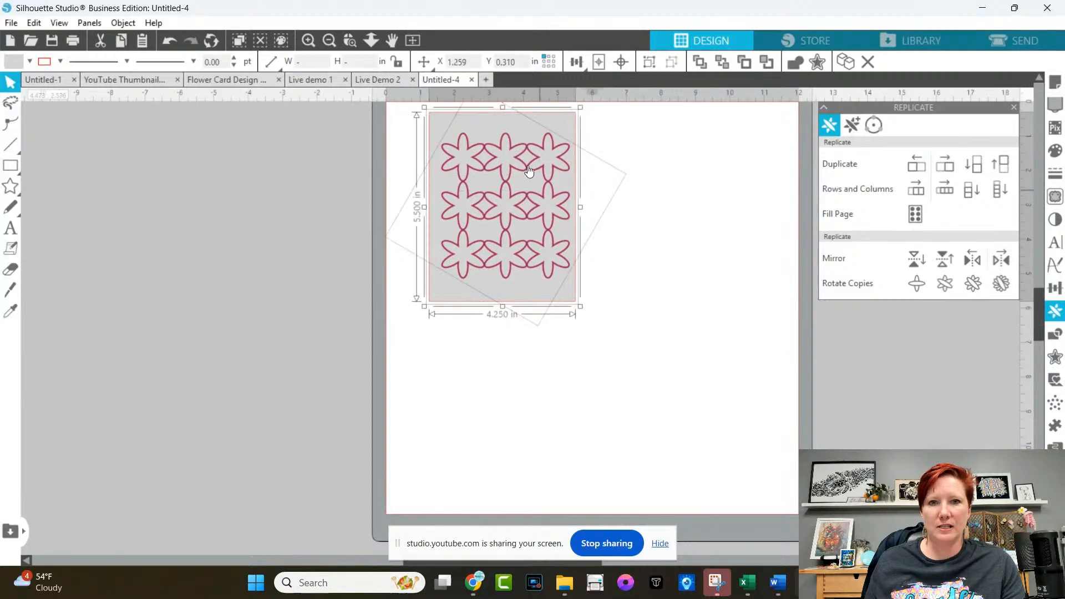
click(412, 41)
click(618, 64)
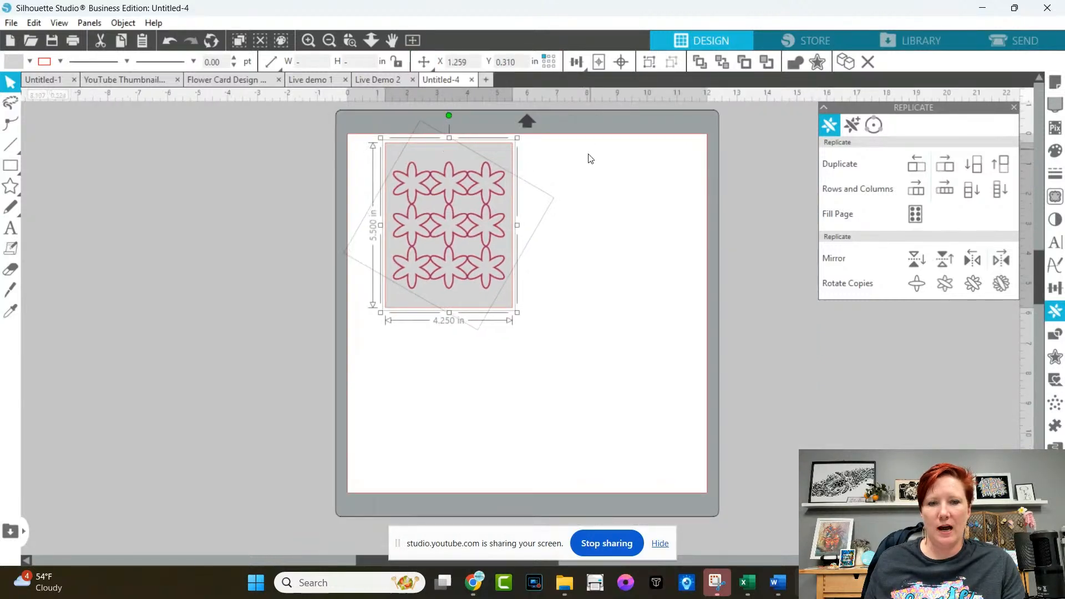
click(589, 156)
drag(374, 148, 579, 340)
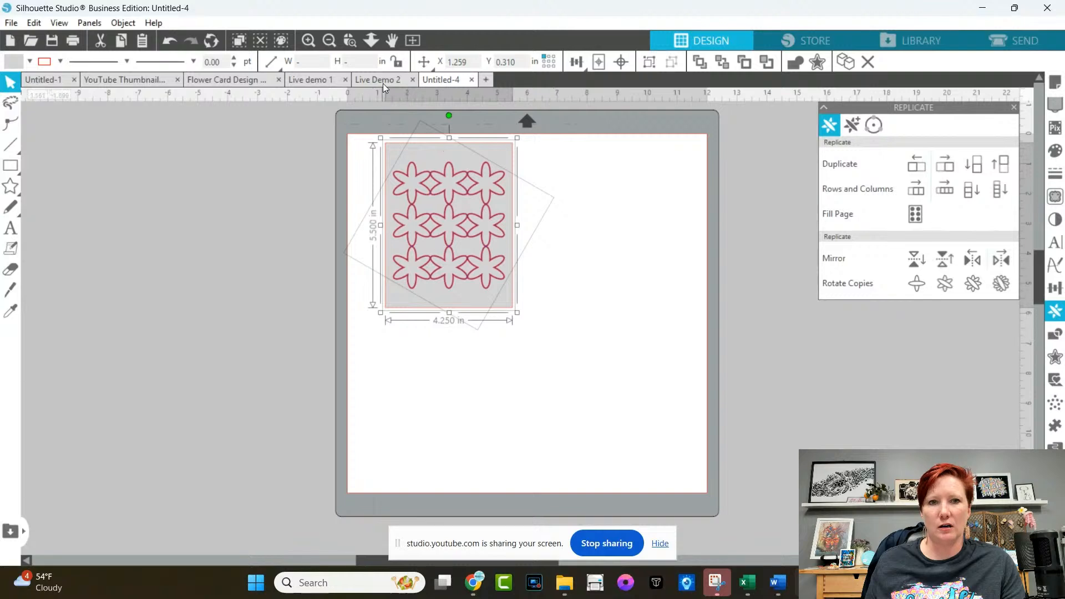
drag(355, 140, 560, 368)
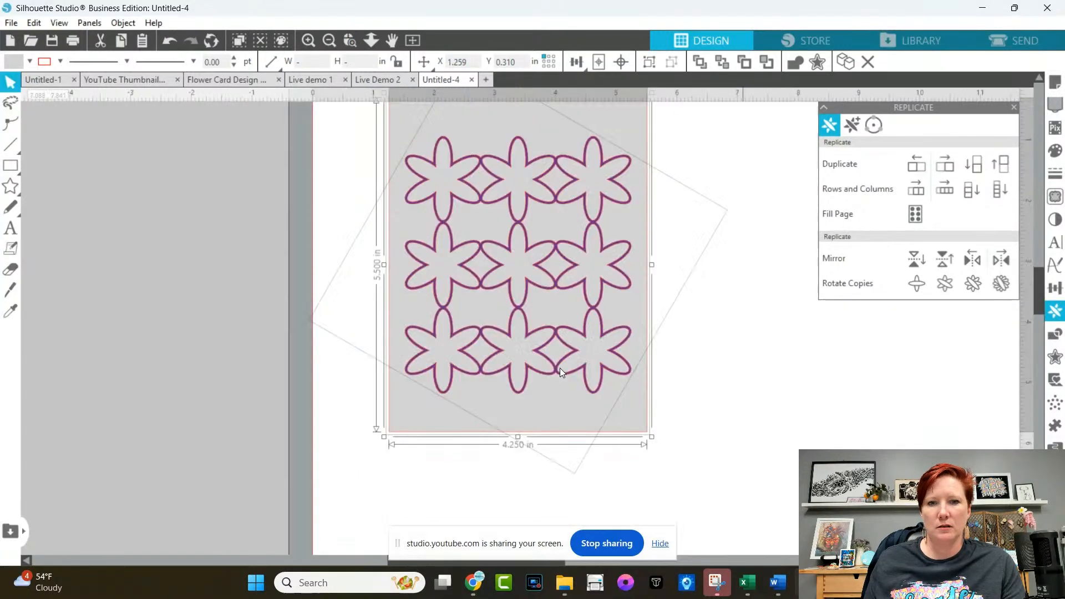
click(349, 40)
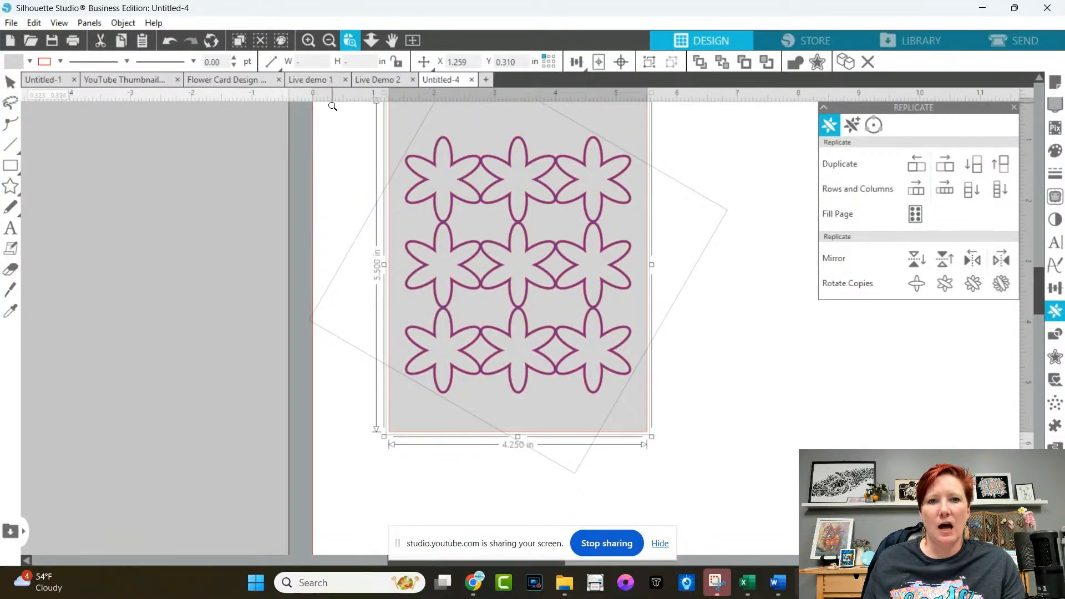
drag(599, 374, 747, 500)
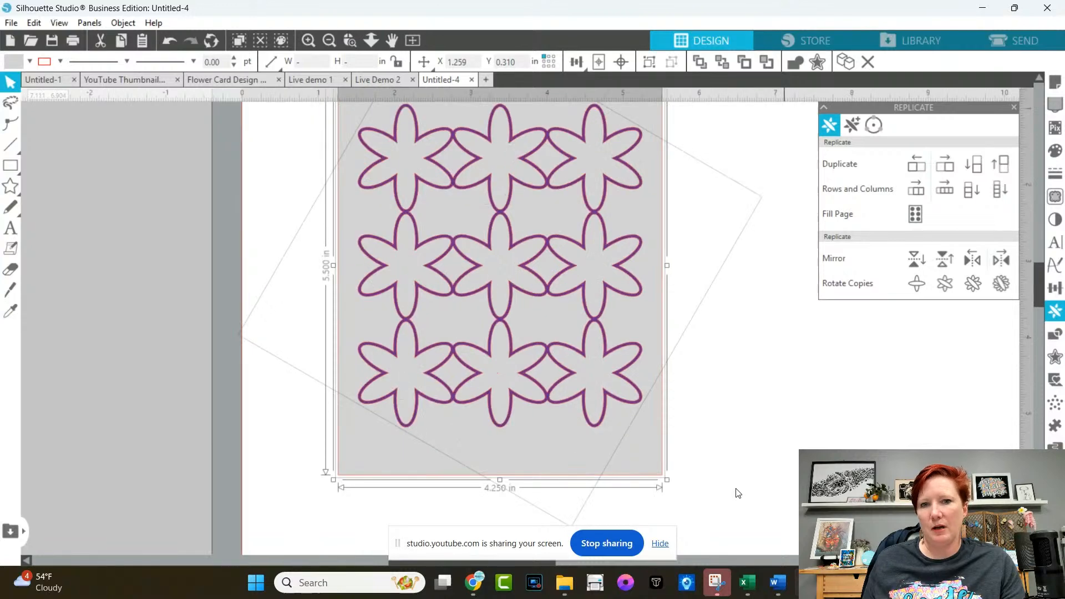
drag(679, 350, 664, 399)
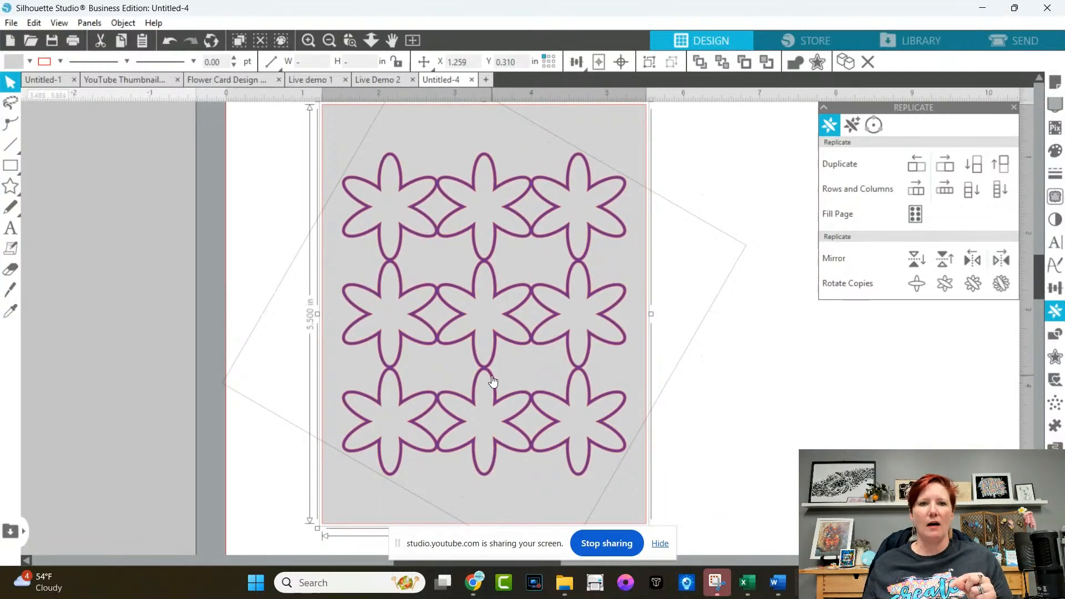
Copy the purple flower outline from the Live Demo 2 design and paste it into a new document.
click(385, 79)
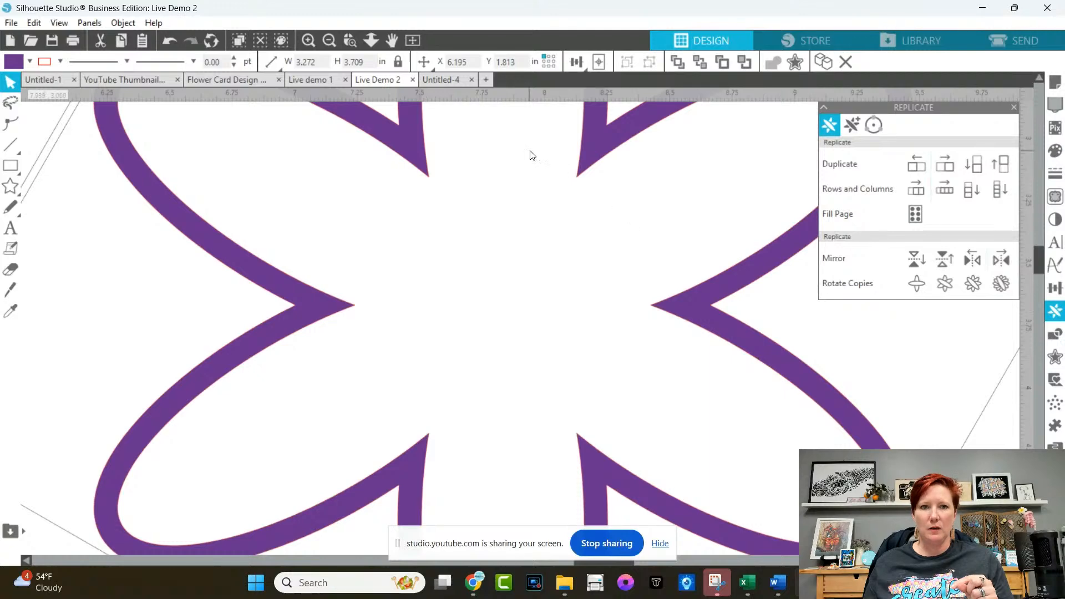
click(329, 40)
click(329, 41)
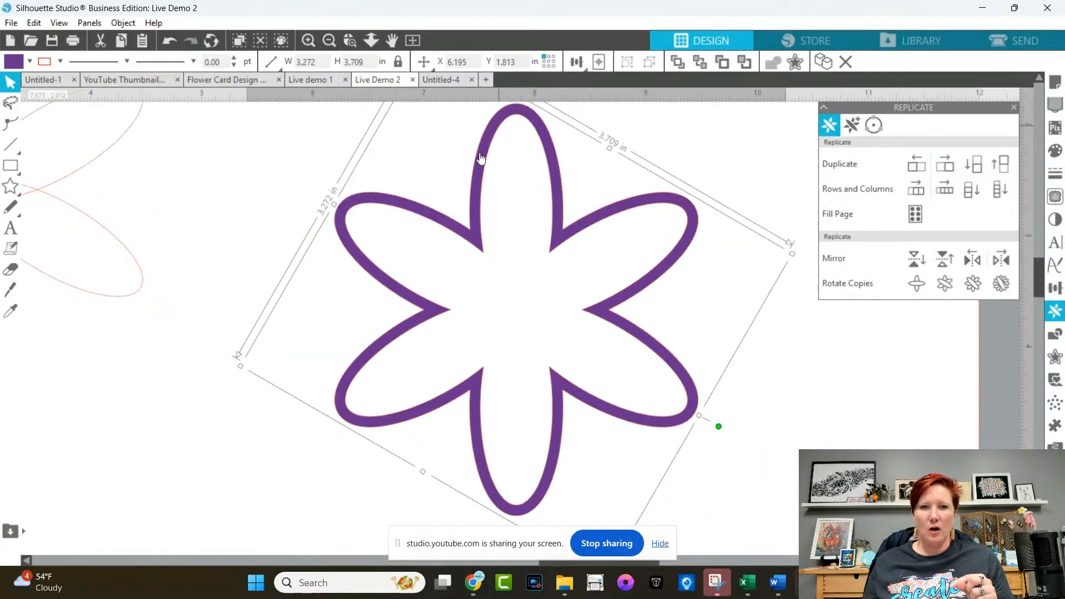
click(331, 41)
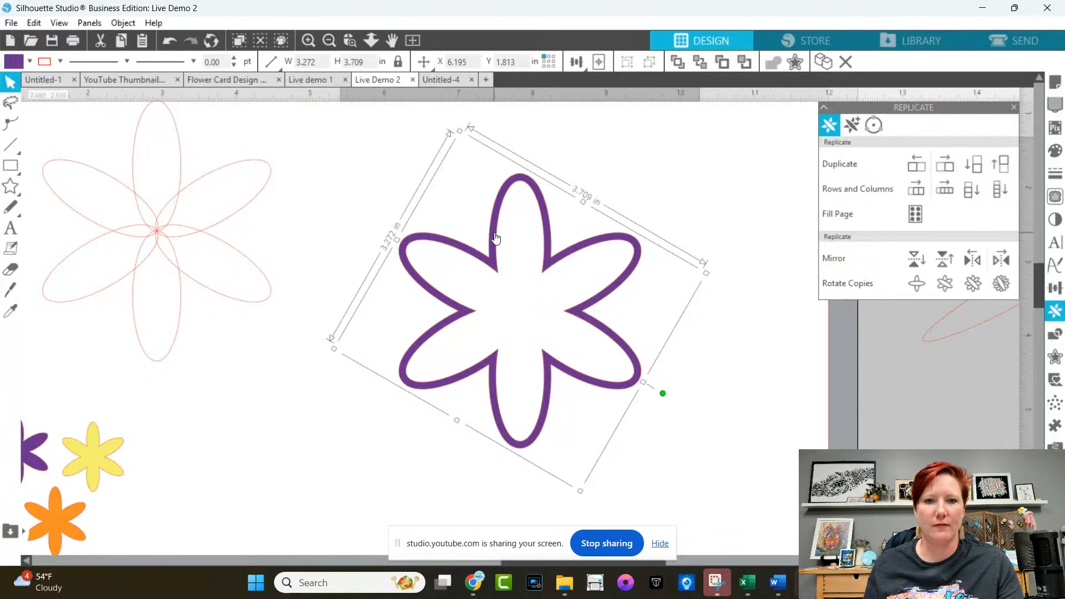
key(i)
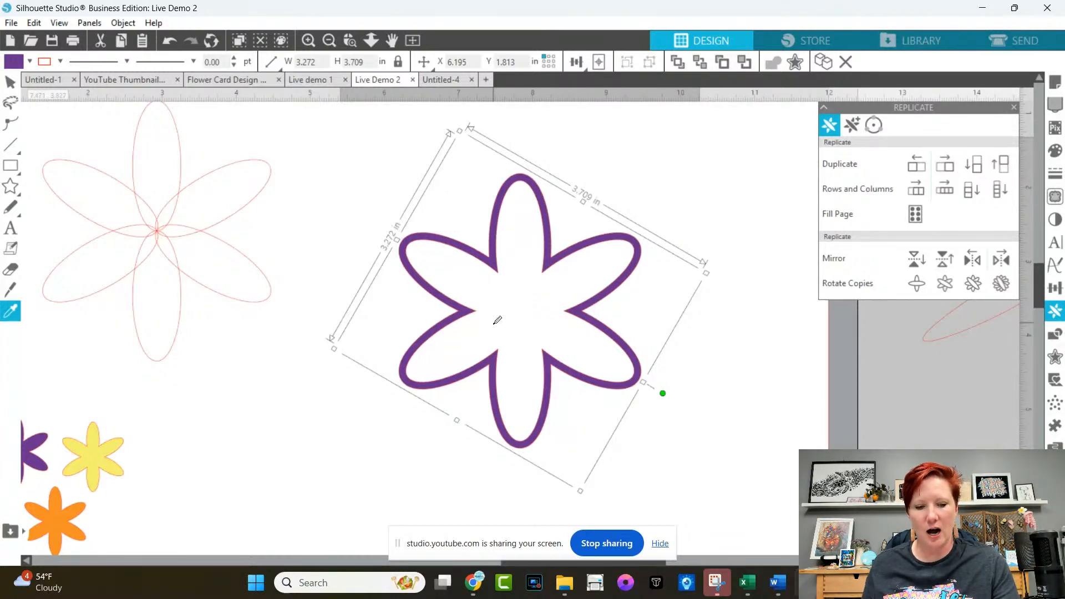
key(ctrl+n)
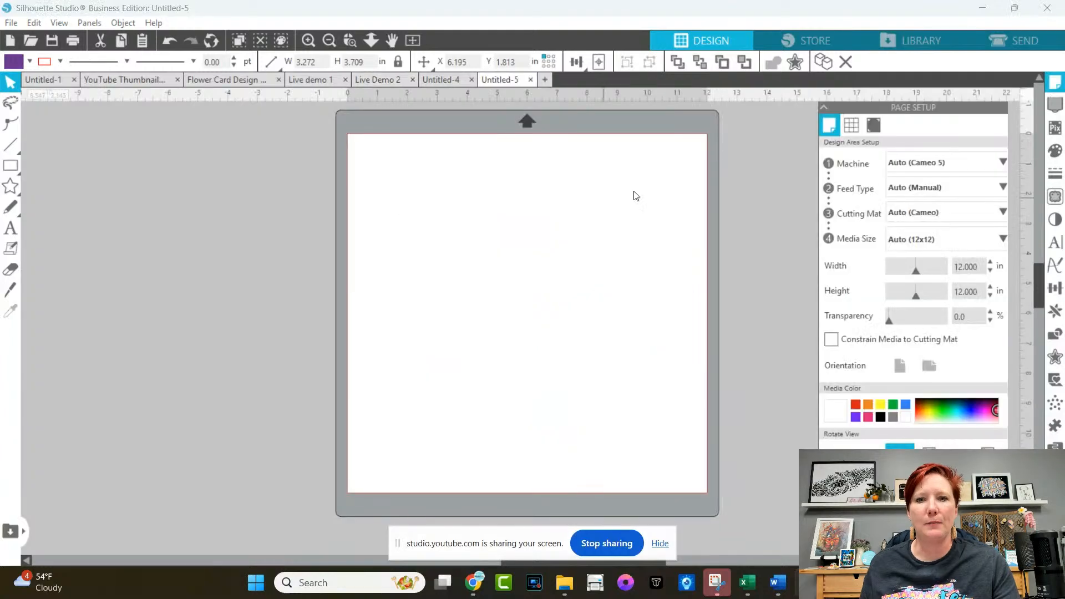
right_click(459, 218)
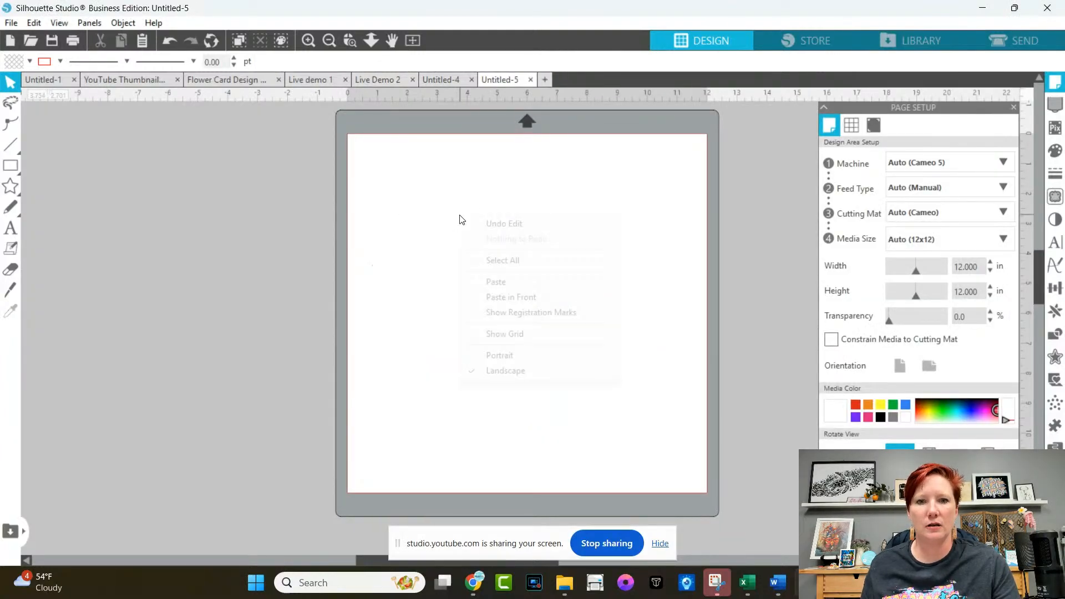
click(513, 285)
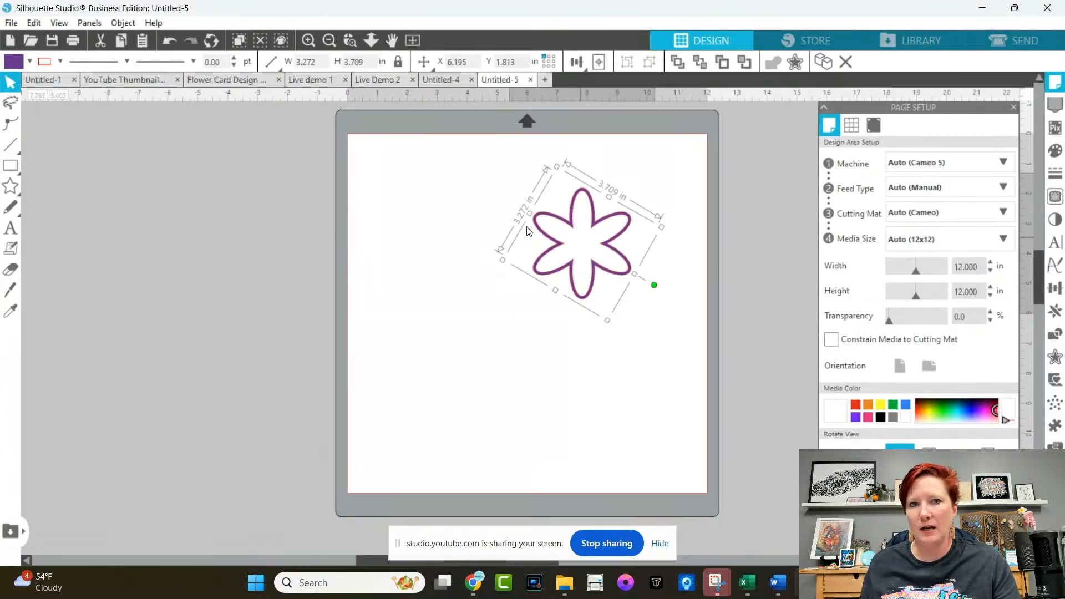
Try enlarging the pasted flower outline proportionally to about 7.45 by 8.45 in.
click(350, 40)
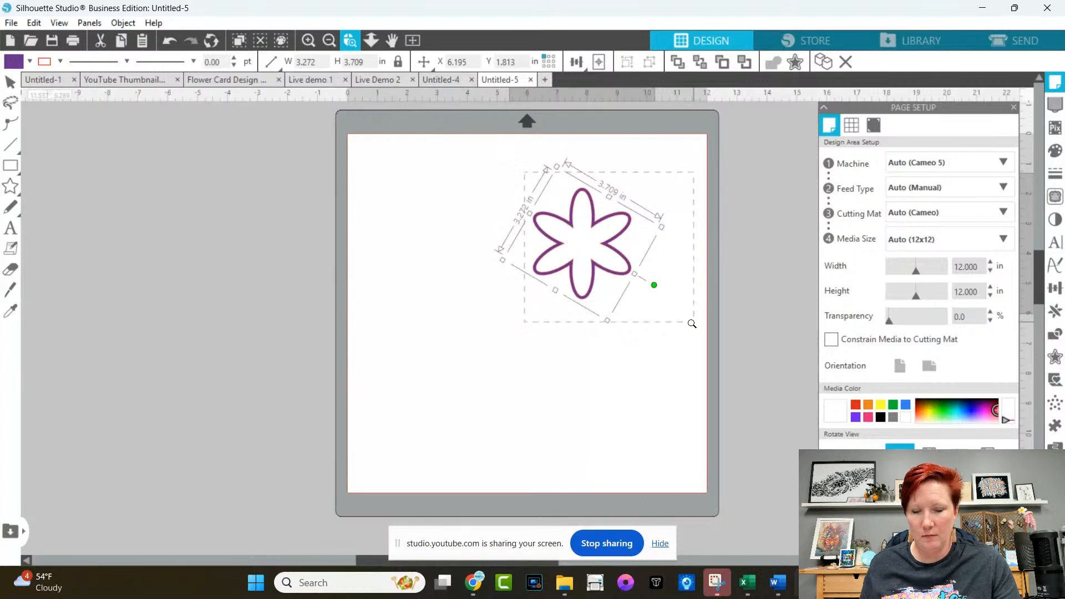
drag(691, 323, 692, 324)
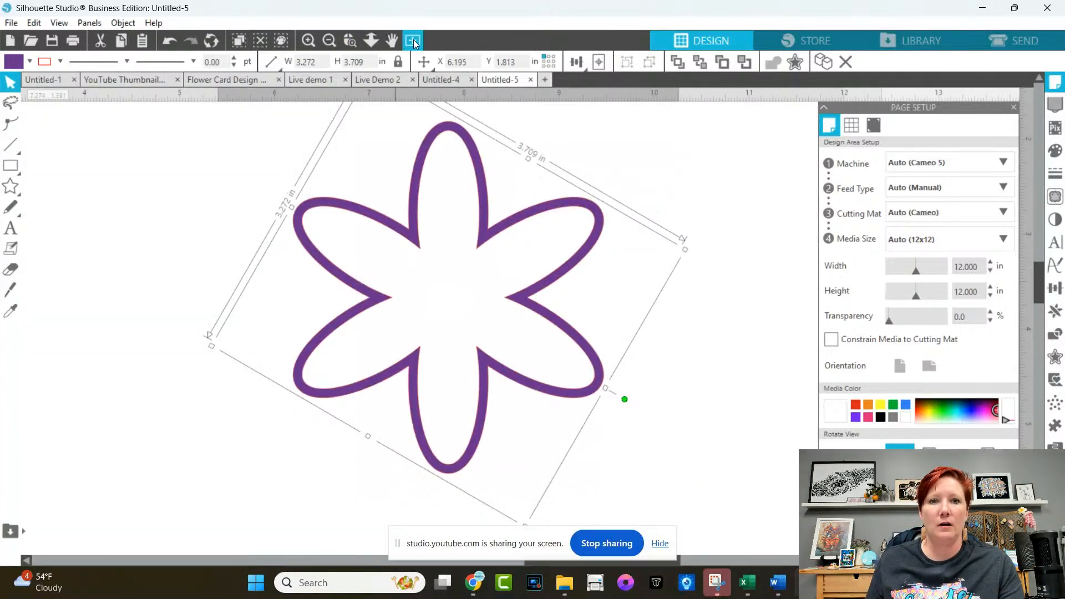
click(328, 41)
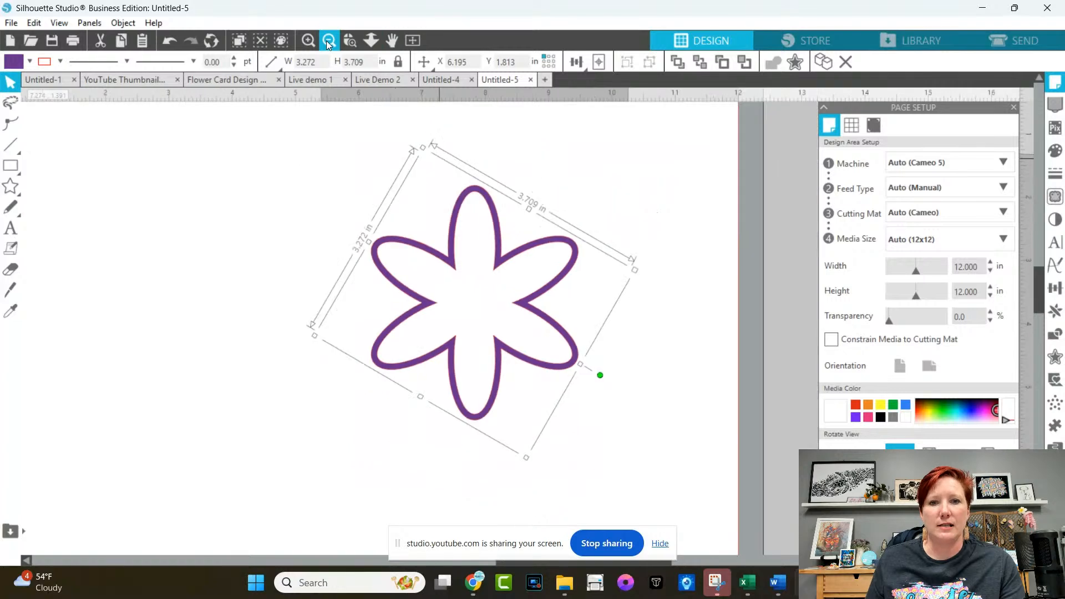
click(328, 41)
drag(383, 328, 122, 382)
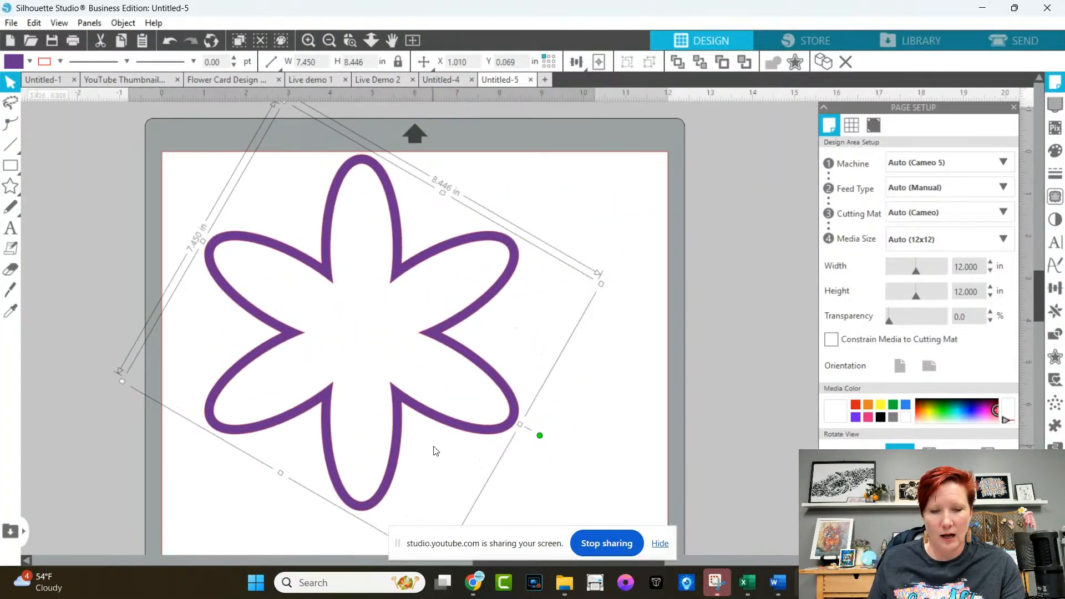
Try shifting the enlarged flower around the page toward its upper-left area.
drag(399, 397, 480, 404)
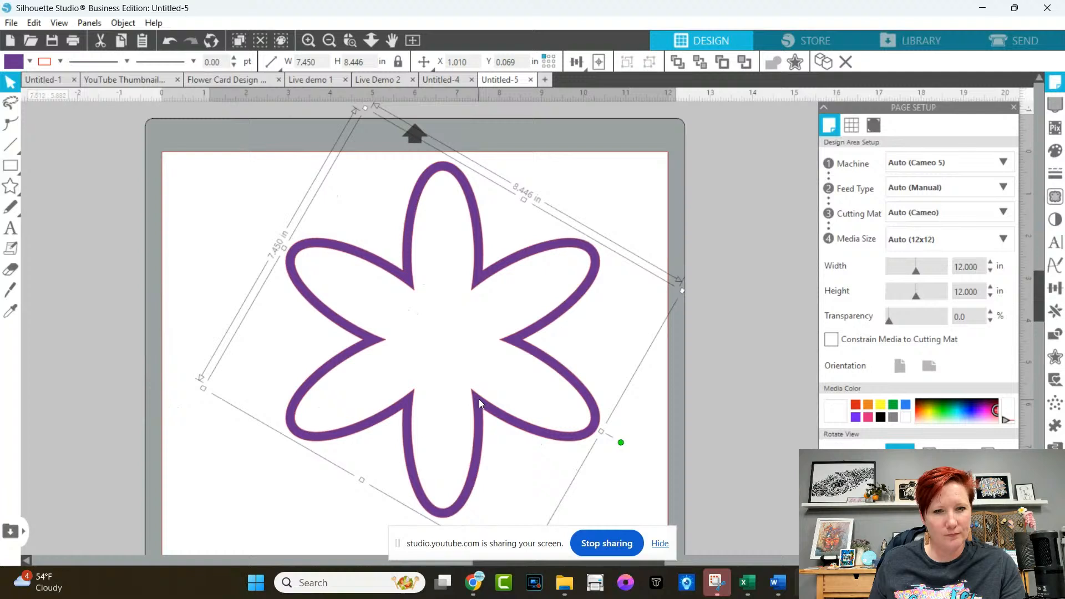
click(455, 350)
drag(515, 342, 458, 350)
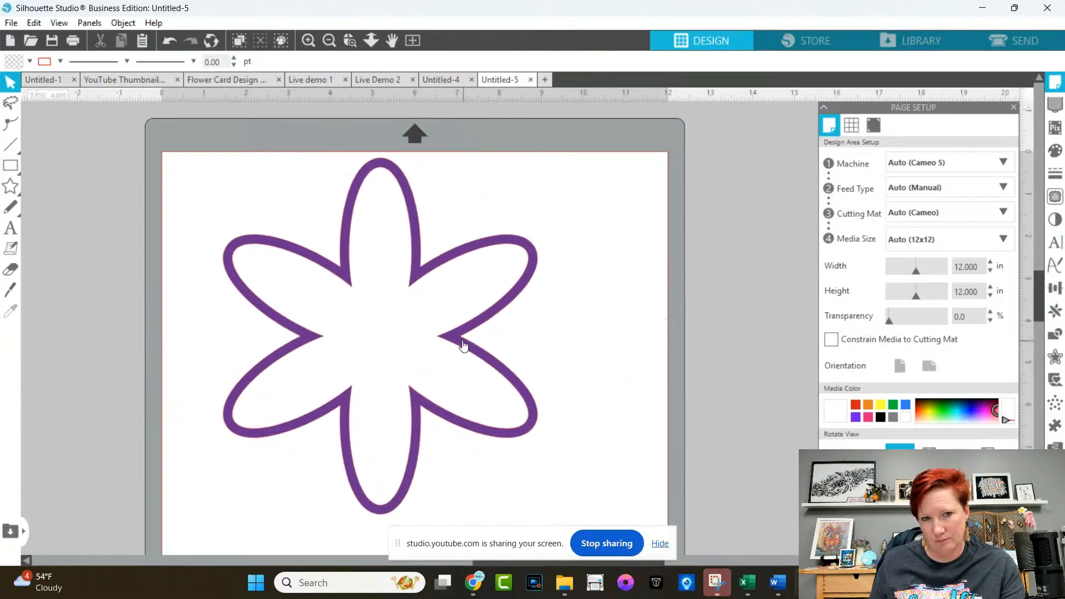
click(373, 336)
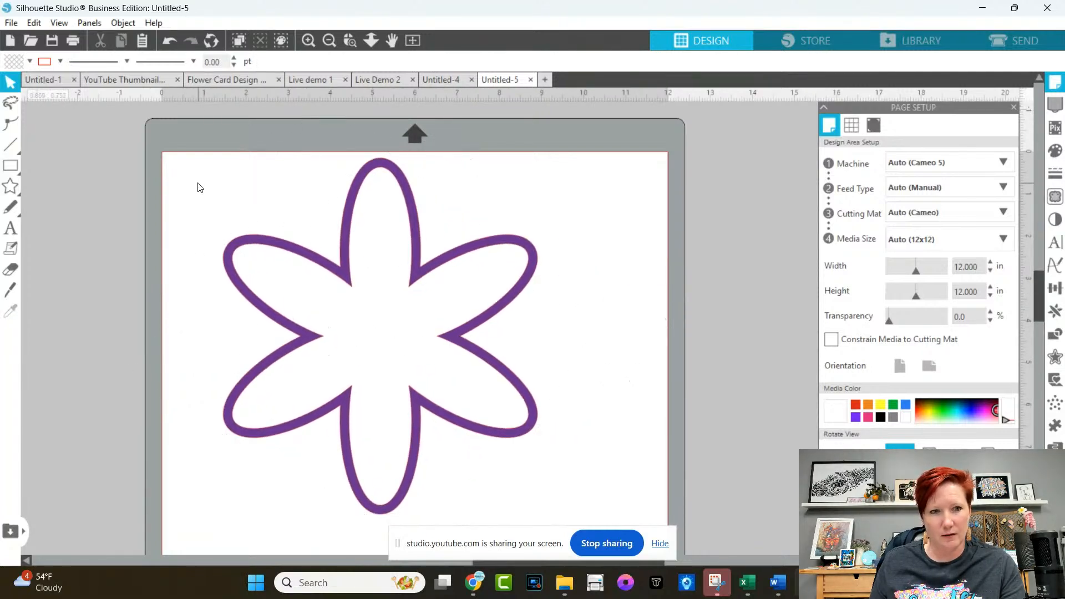
click(266, 237)
click(433, 238)
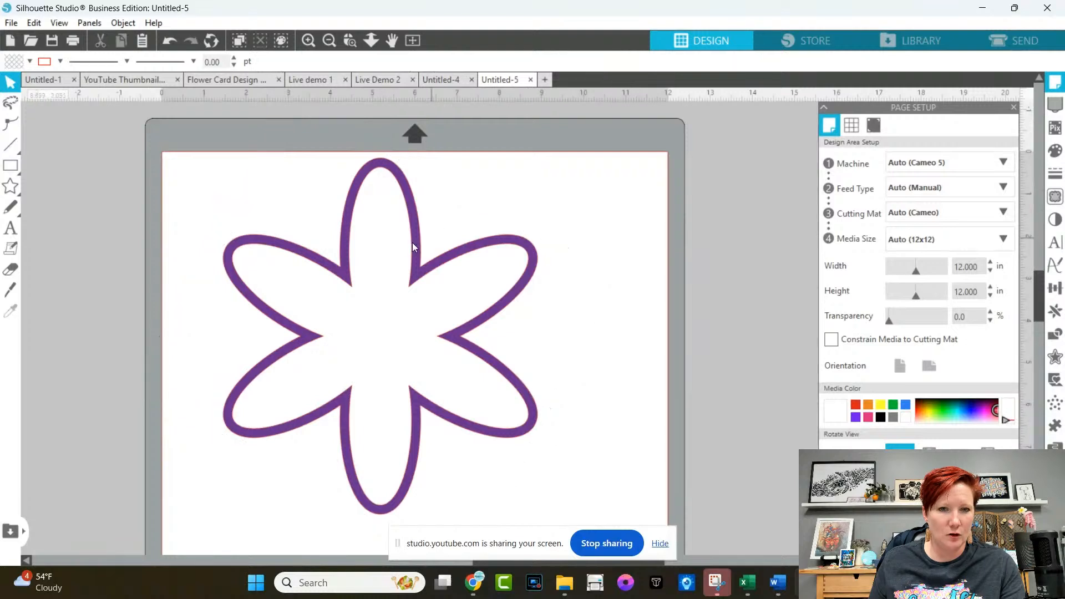
drag(412, 240, 355, 219)
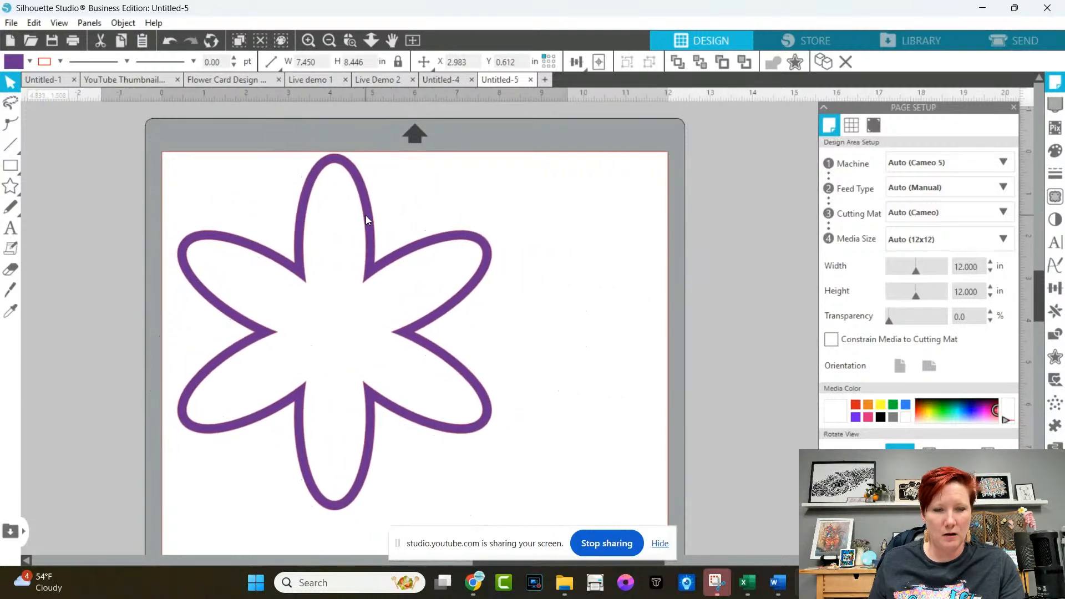
Undo the moves and the enlargement of the flower outline.
key(ctrl+z)
key(ctrl+z)
key(ctrl+z)
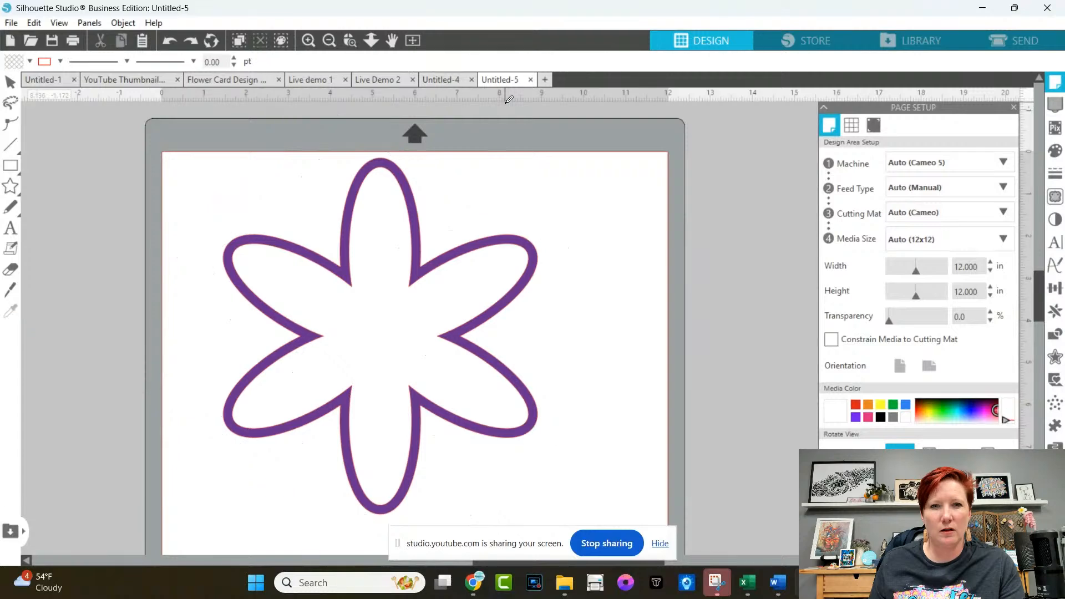
key(ctrl+z)
key(ctrl+z)
key(ctrl+z)
key(ctrl+z)
key(ctrl+z)
key(ctrl+z)
key(ctrl+z)
key(ctrl+z)
key(ctrl+z)
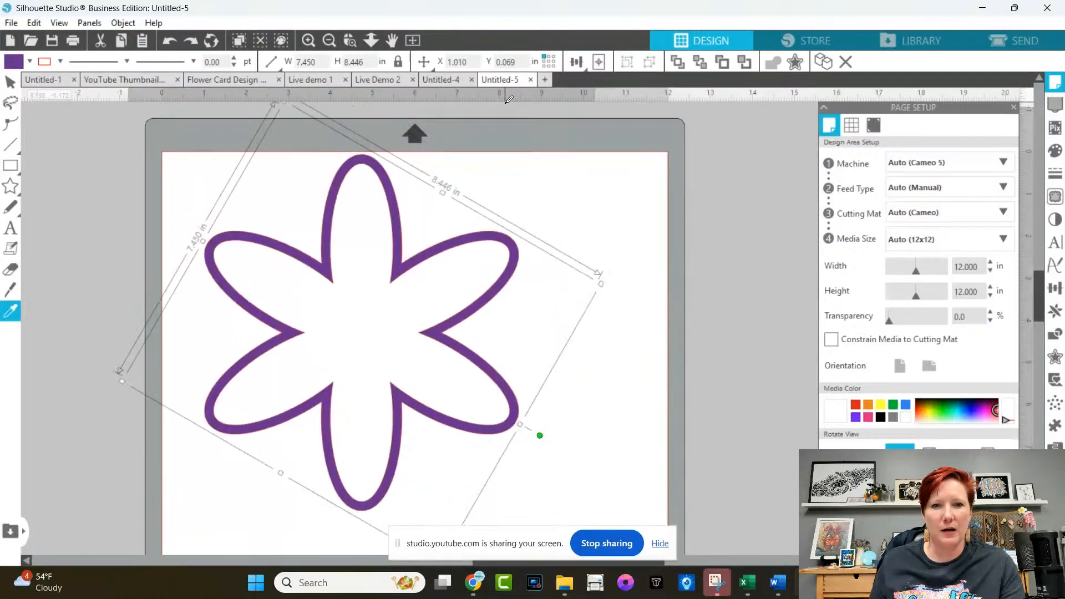
key(v)
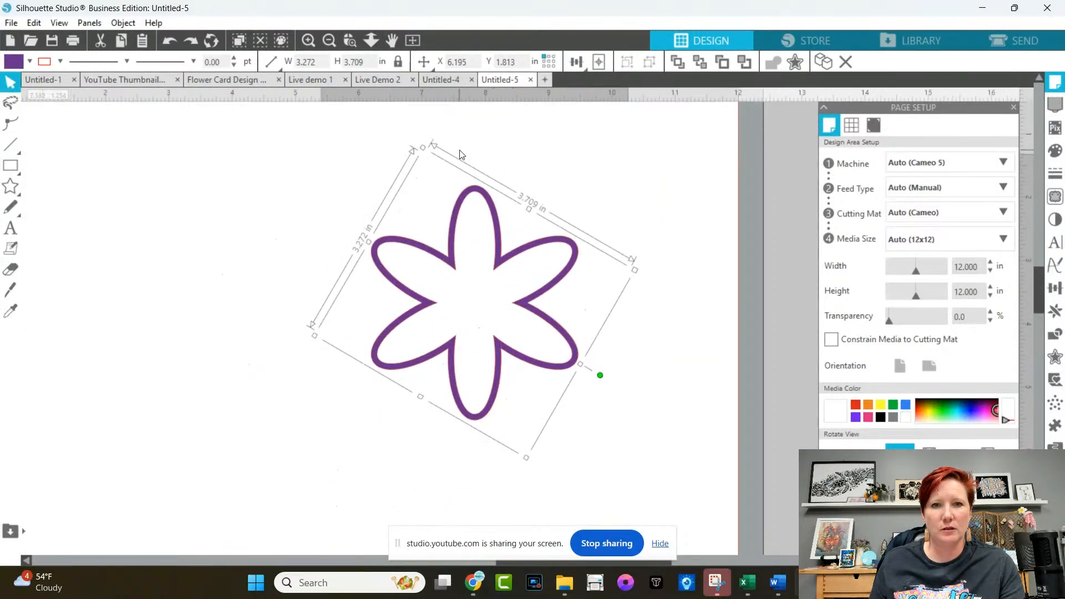
Move the flower to the page's upper-left corner at about X 0.41, Y 0.63 in and replicate it as a Row of Four.
click(413, 40)
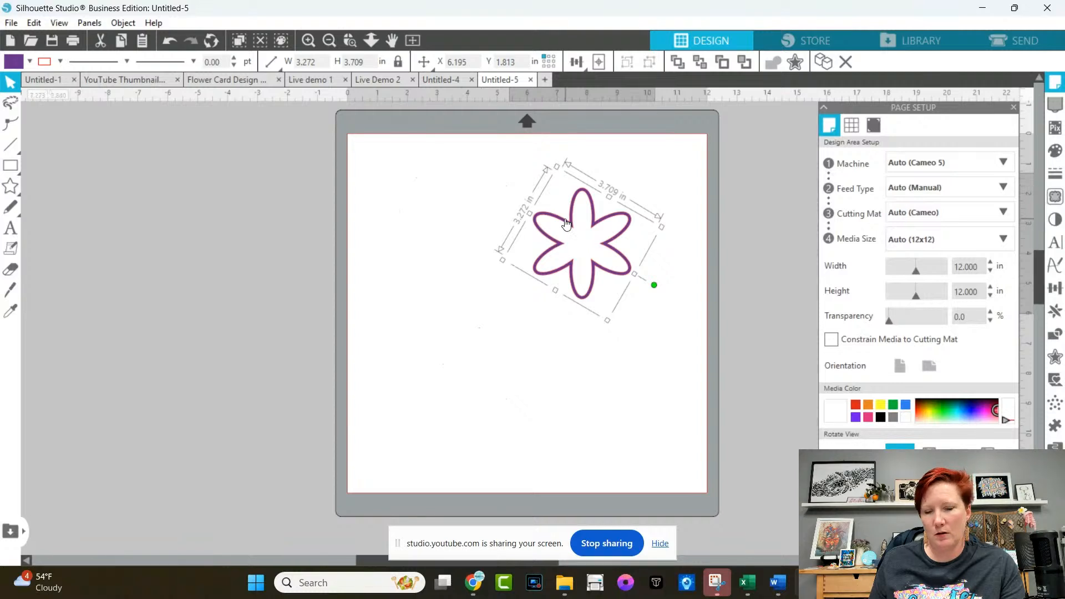
drag(566, 223, 393, 187)
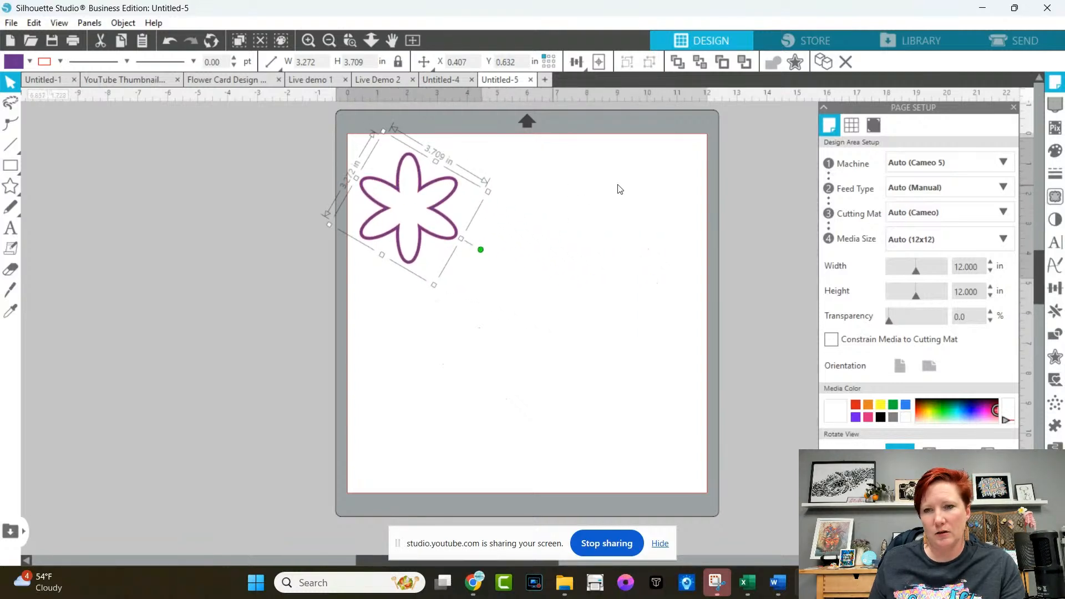
click(1054, 313)
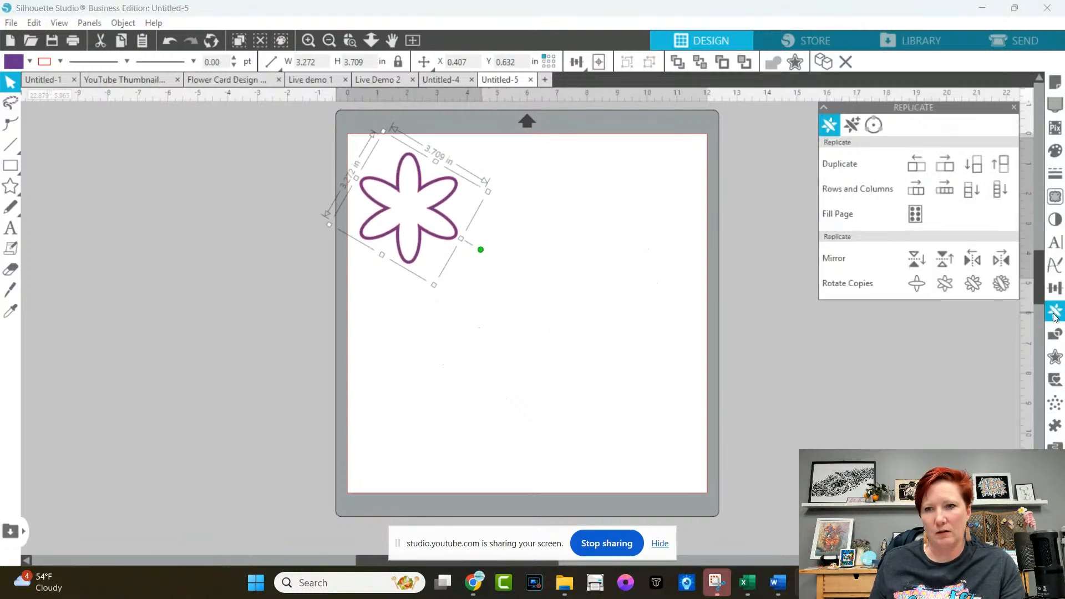
click(944, 189)
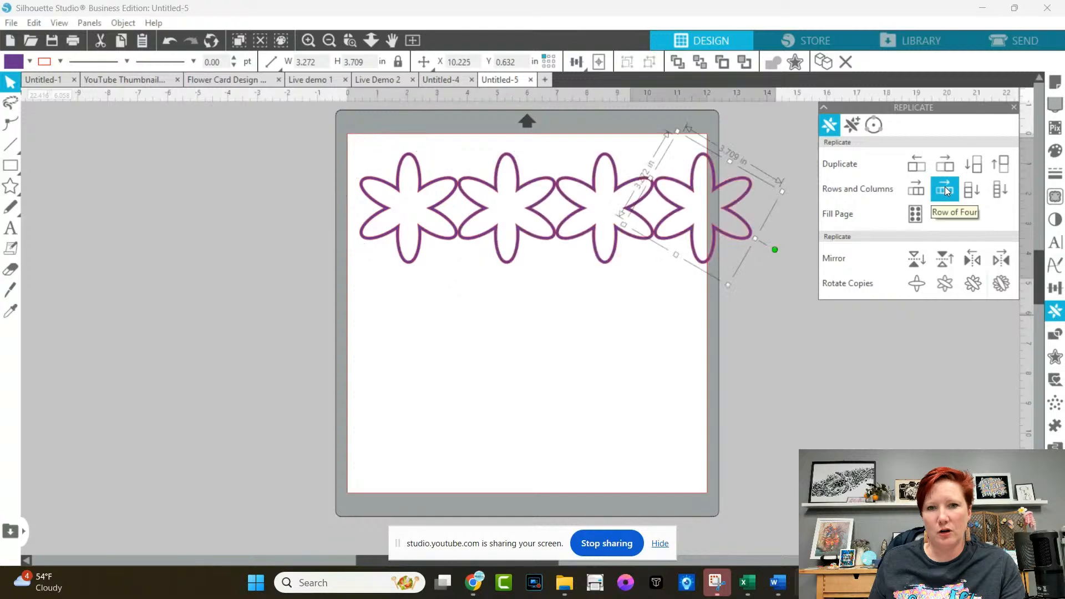
Undo the Row of Four and replicate the flower as a Row of Three instead.
key(ctrl+z)
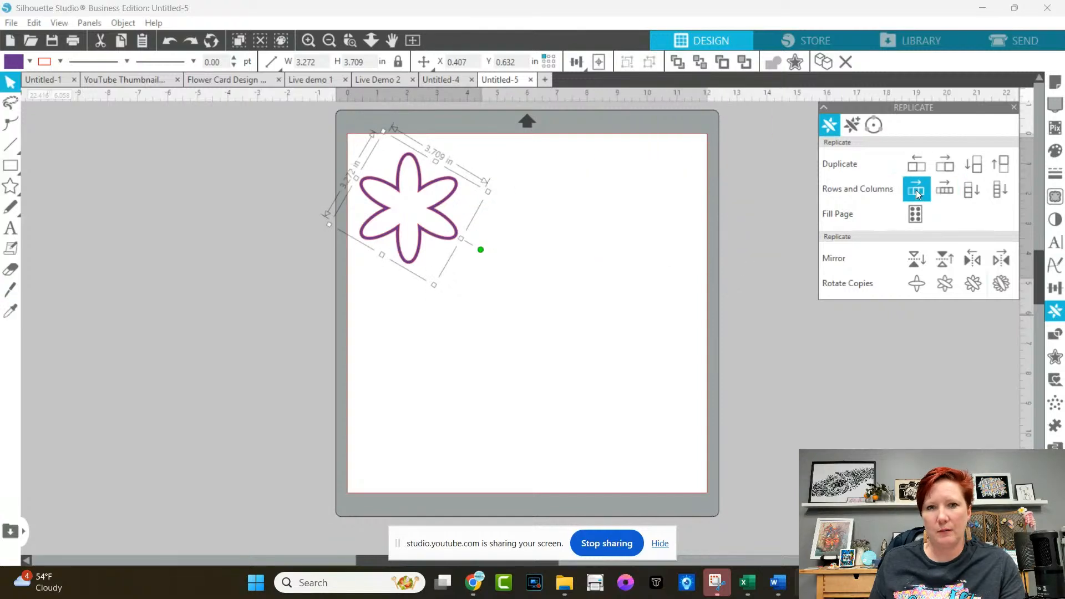
click(916, 189)
click(561, 296)
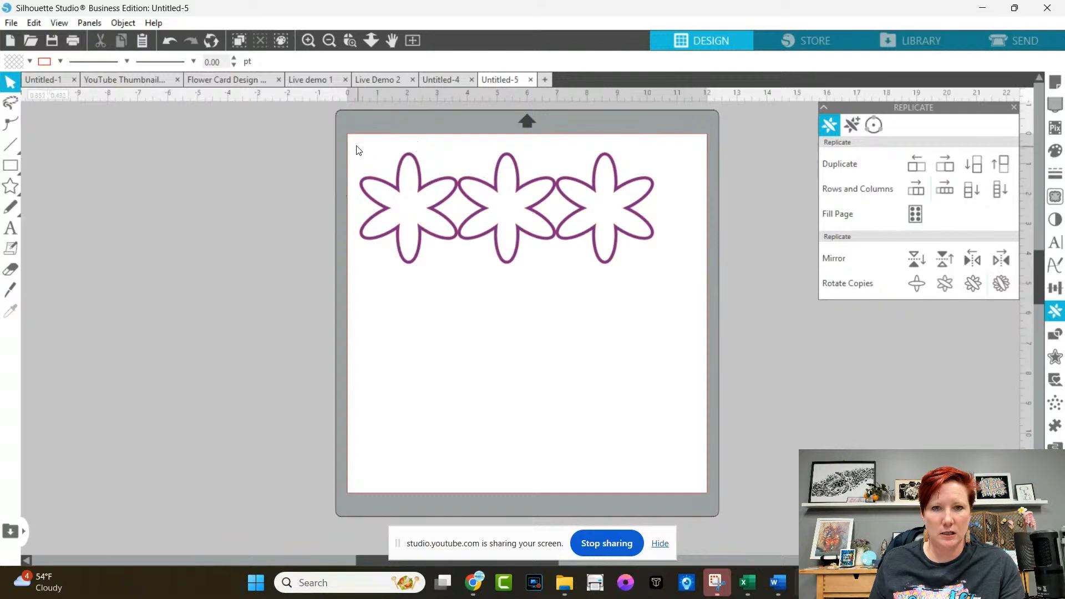
Try nudging the third flower of the row to the right, to about X 7.02 in.
drag(356, 147, 526, 224)
drag(643, 271, 658, 282)
click(350, 41)
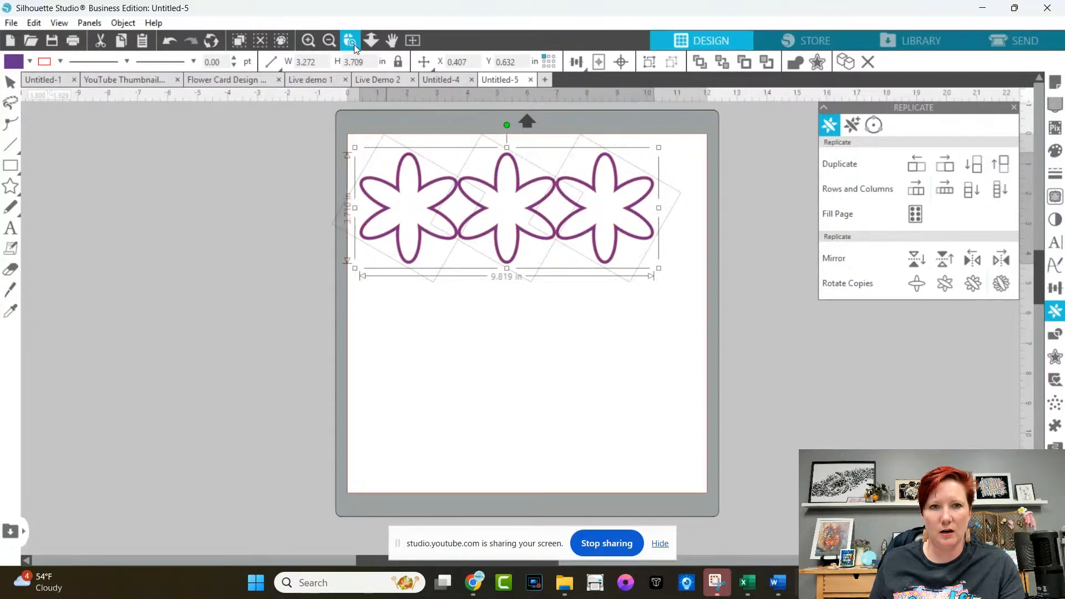
click(697, 324)
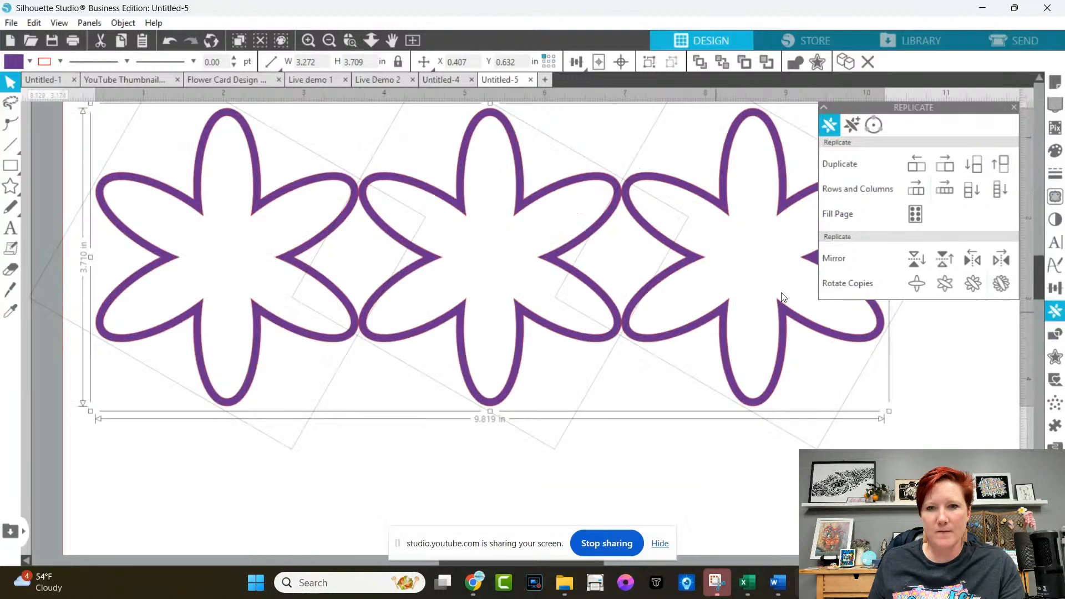
click(632, 389)
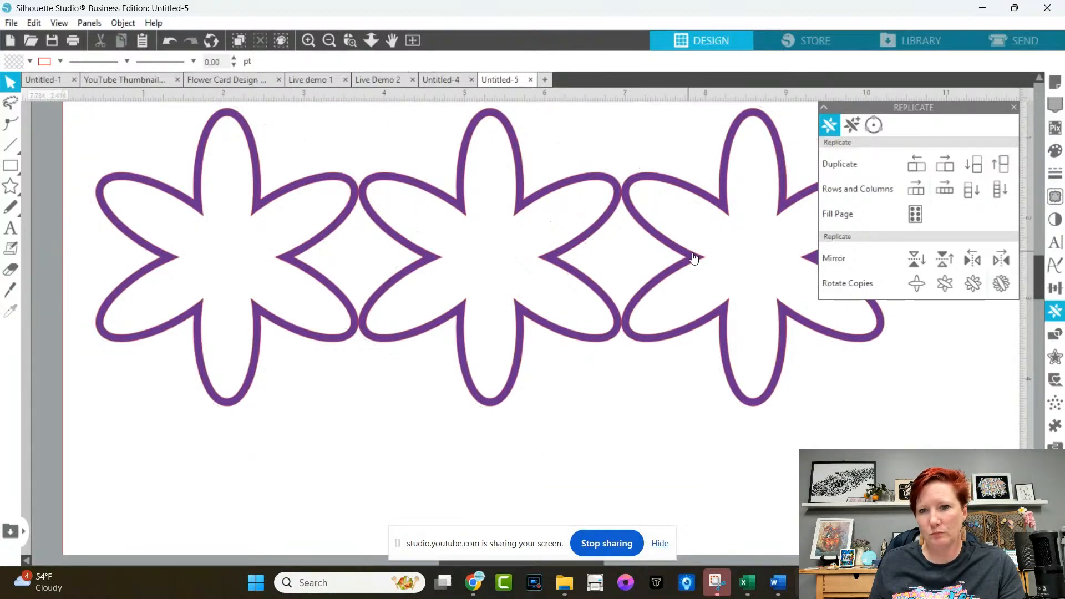
key(Right)
key(Right)
key(Right)
key(Right)
key(Right)
key(Right)
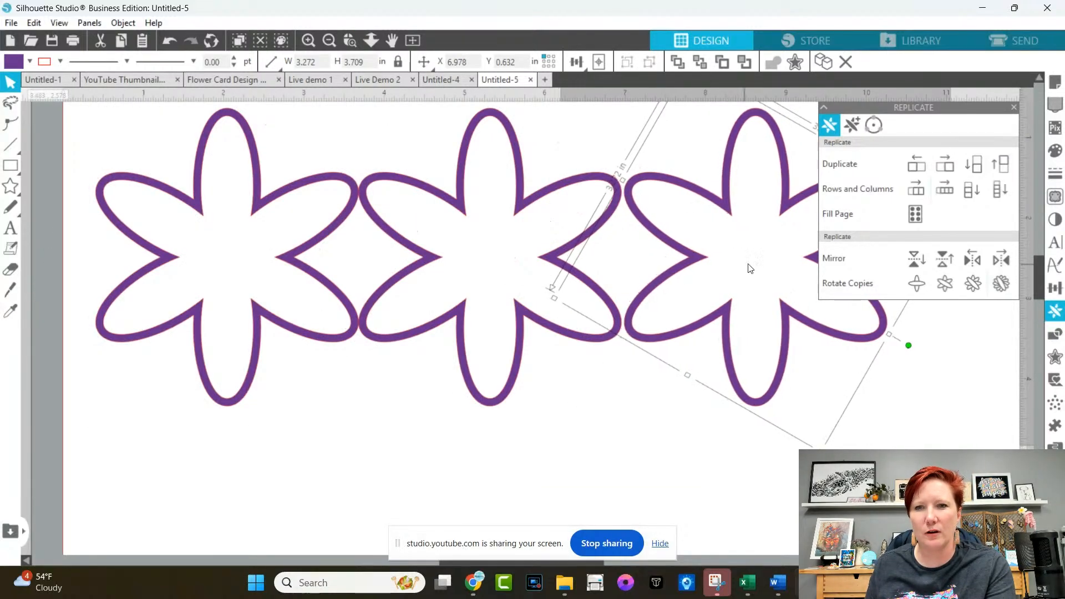
key(Right)
key(Right)
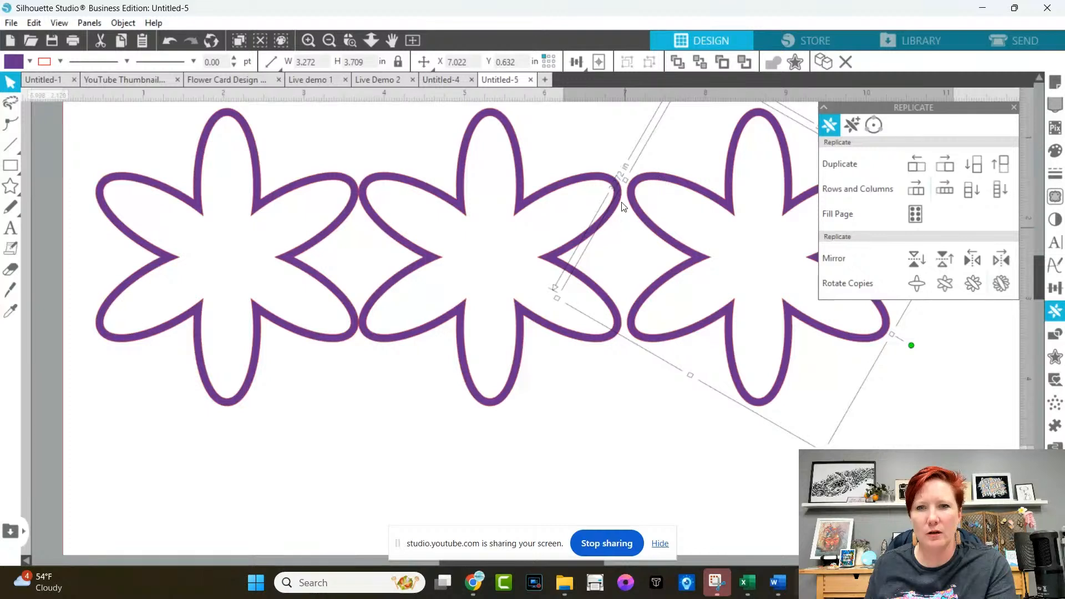
Try spacing the three flowers evenly in the horizontal direction.
drag(80, 133, 652, 330)
click(577, 62)
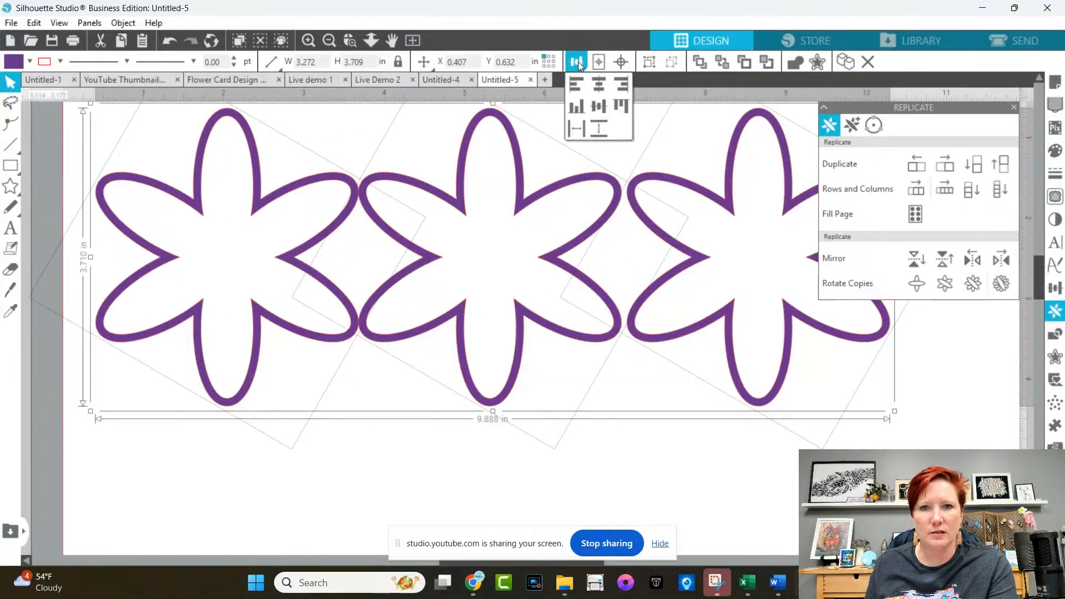
click(578, 130)
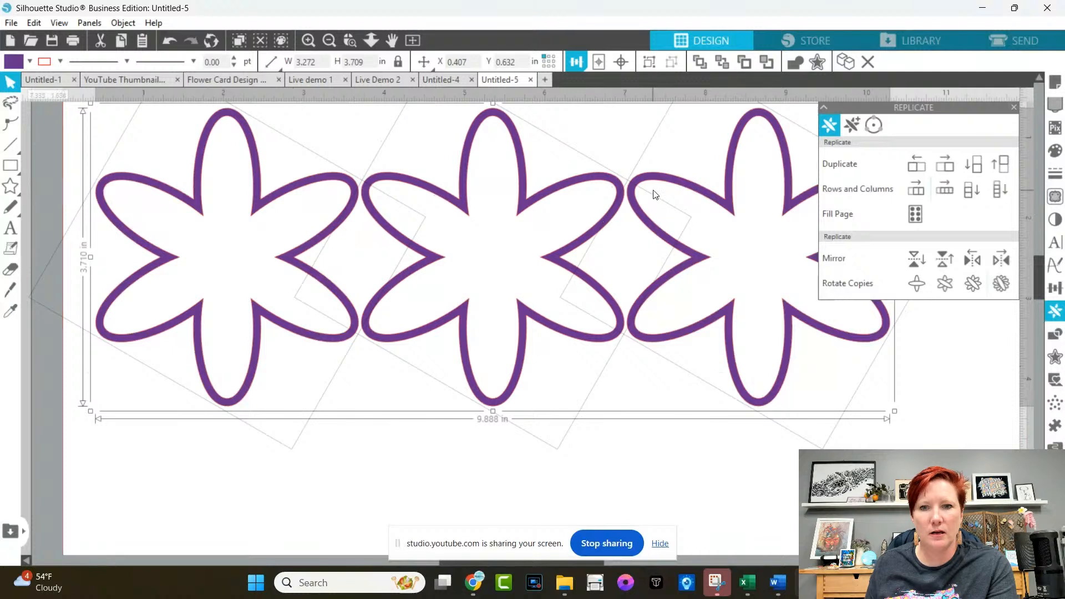
click(700, 144)
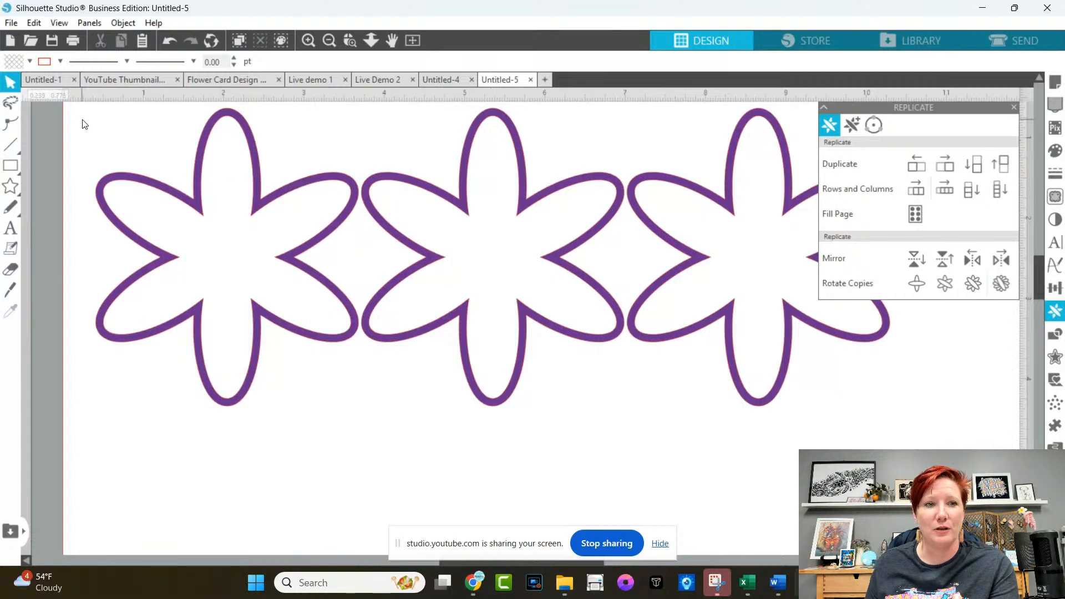
drag(65, 110, 913, 481)
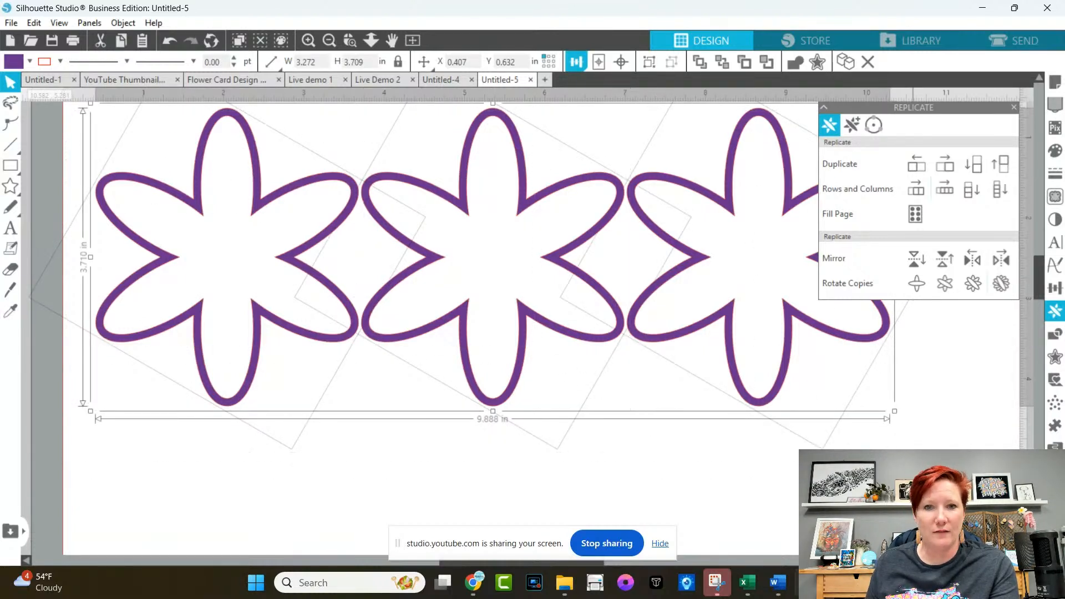
click(576, 61)
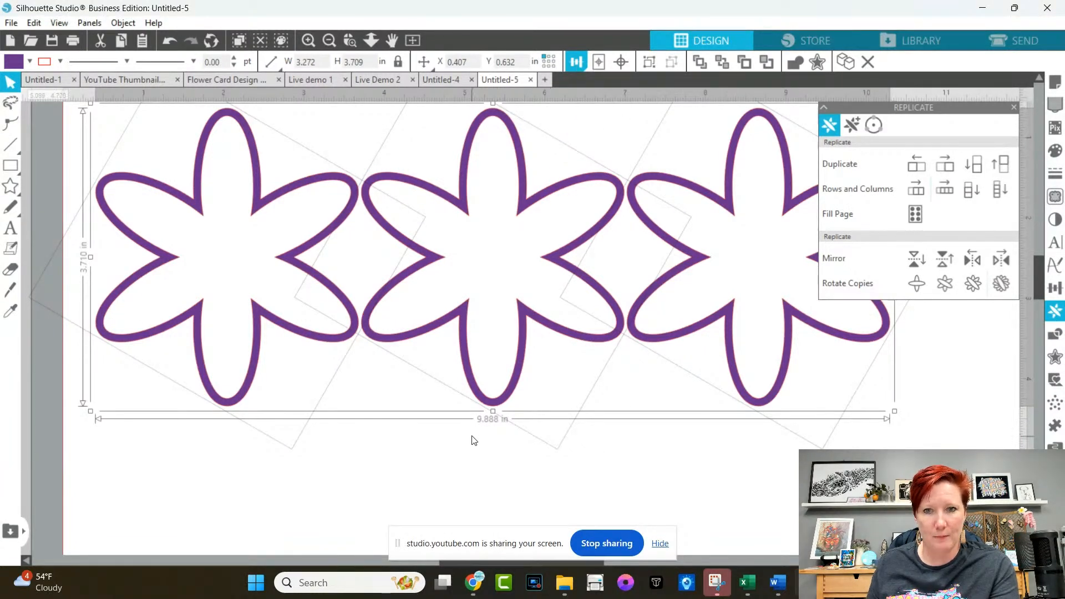
click(647, 416)
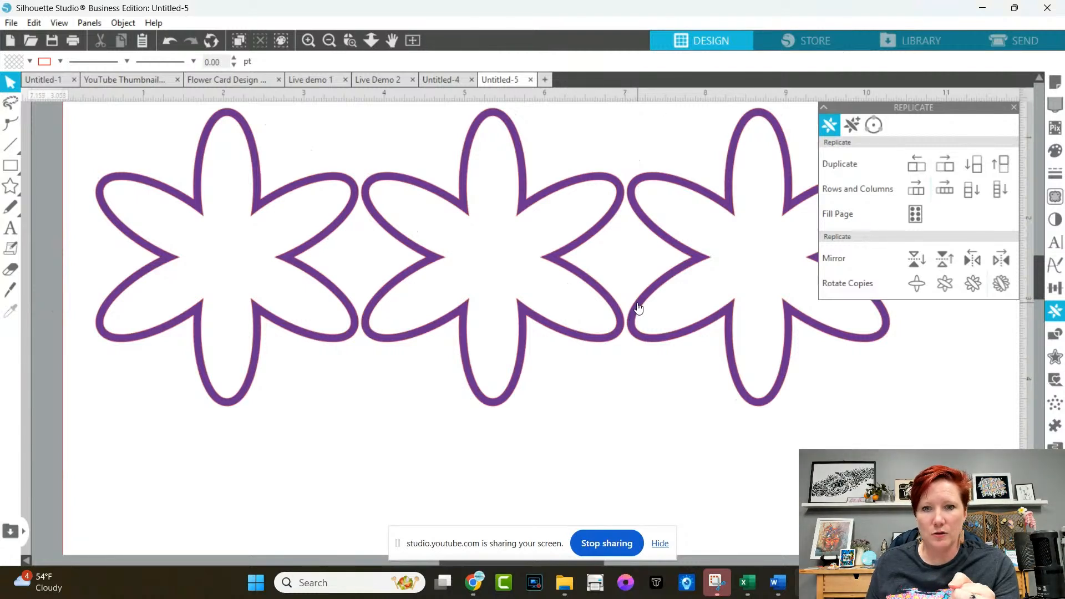
Undo the horizontal spacing and the rightward nudges of the third flower.
key(ctrl+z)
key(ctrl+z)
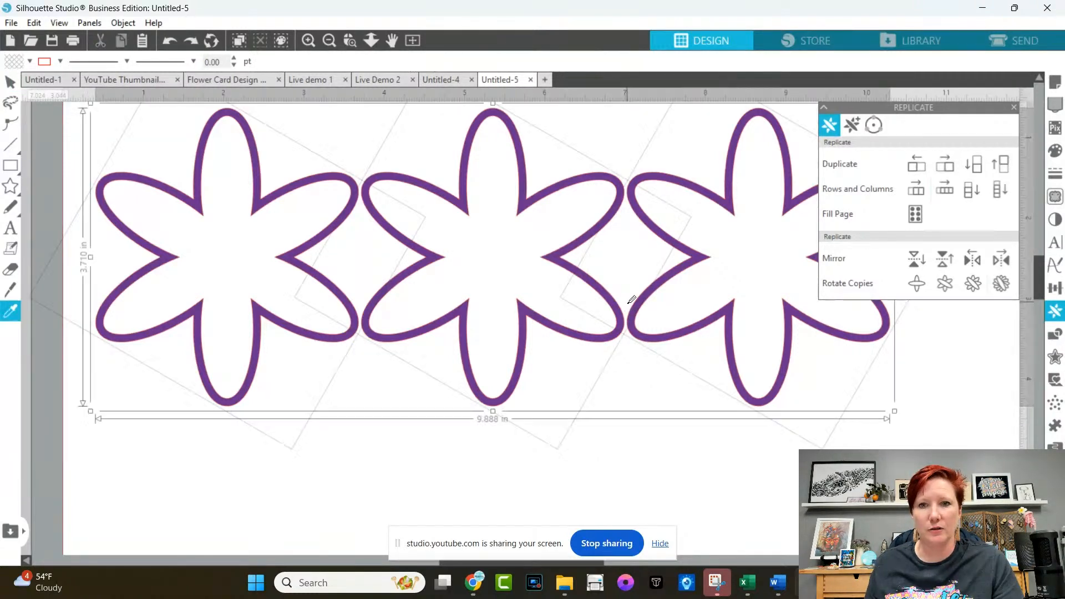
key(ctrl+z)
key(ctrl+z)
key(ctrl+z)
key(ctrl+z)
key(ctrl+z)
key(ctrl+z)
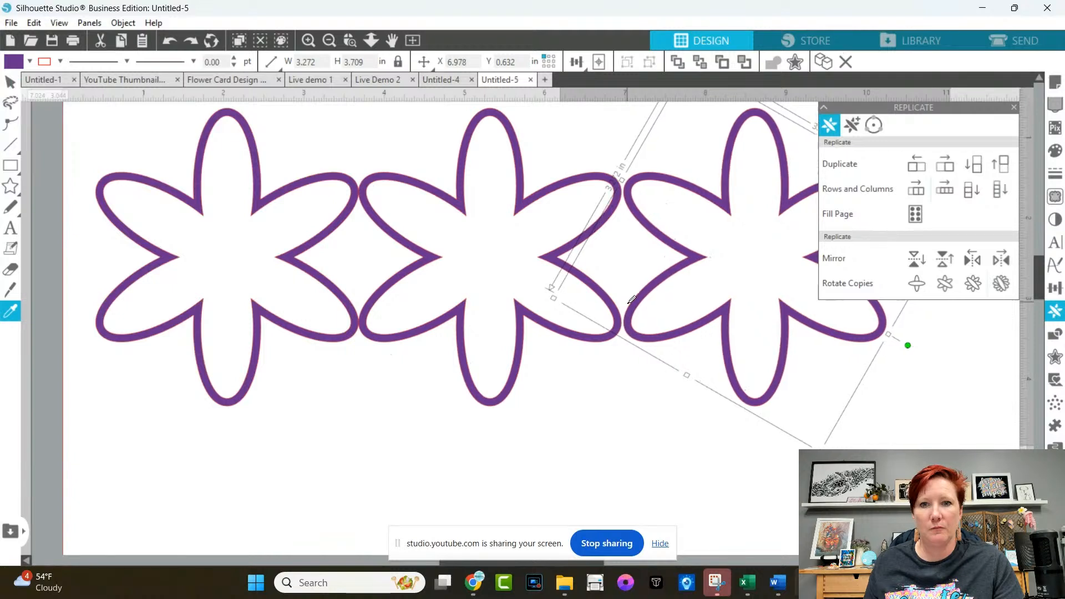
key(ctrl+z)
key(ctrl+z)
key(ctrl+z)
key(ctrl+z)
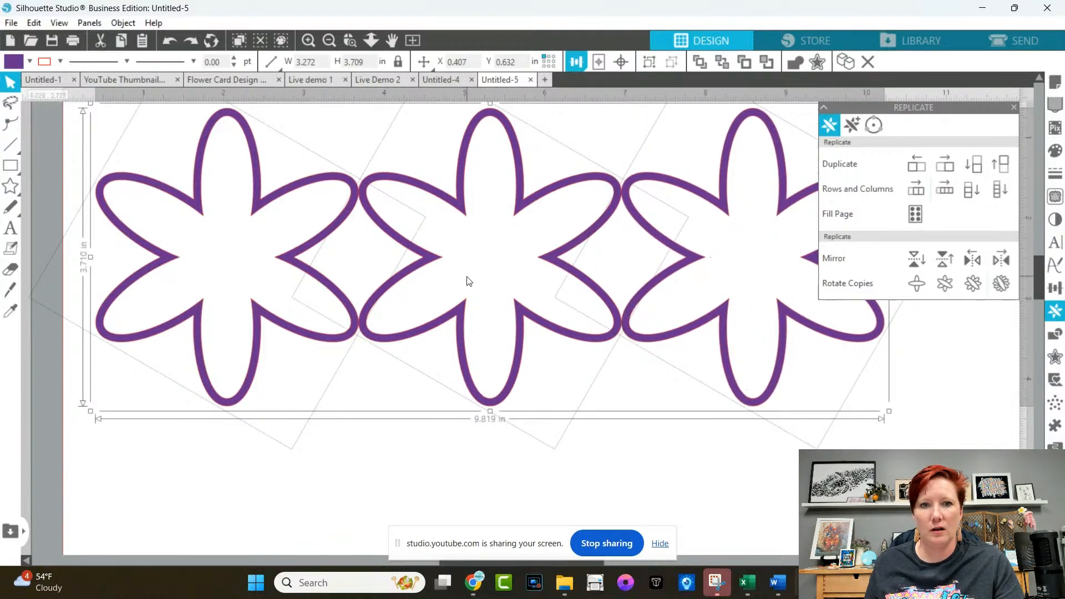
Nudge the middle flower left to overlap the first one, and the third flower left to about X 6.875 in.
click(385, 227)
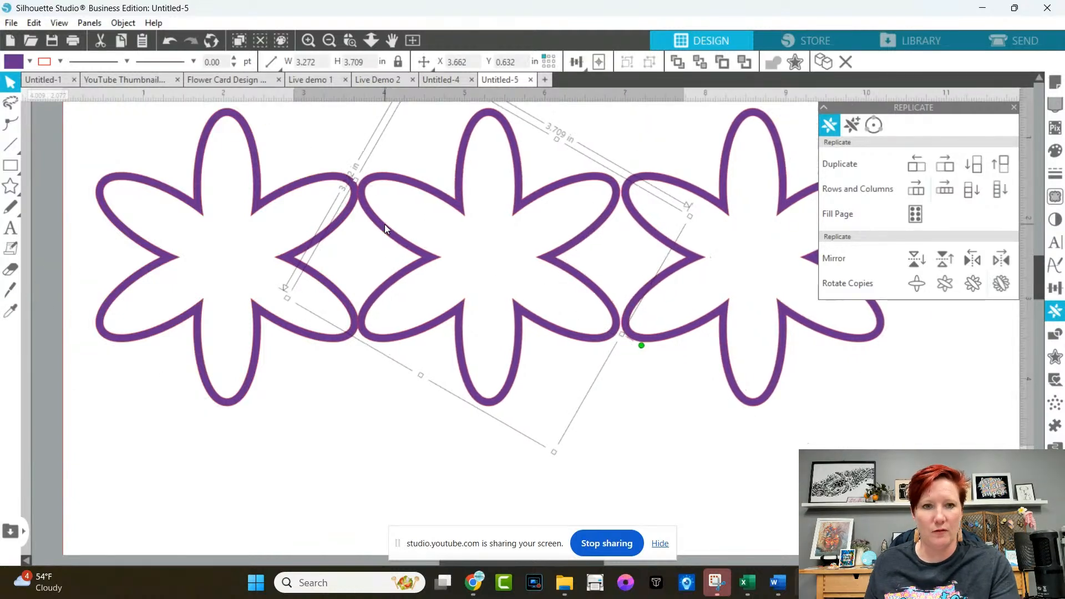
click(630, 215)
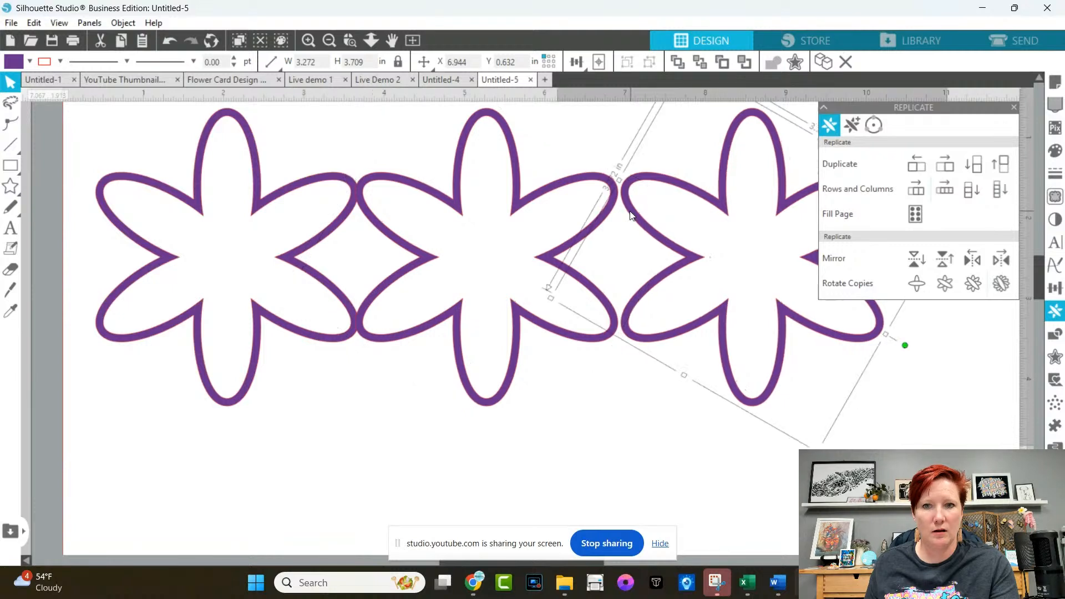
key(Left)
key(Left)
key(Left)
key(Left)
key(Left)
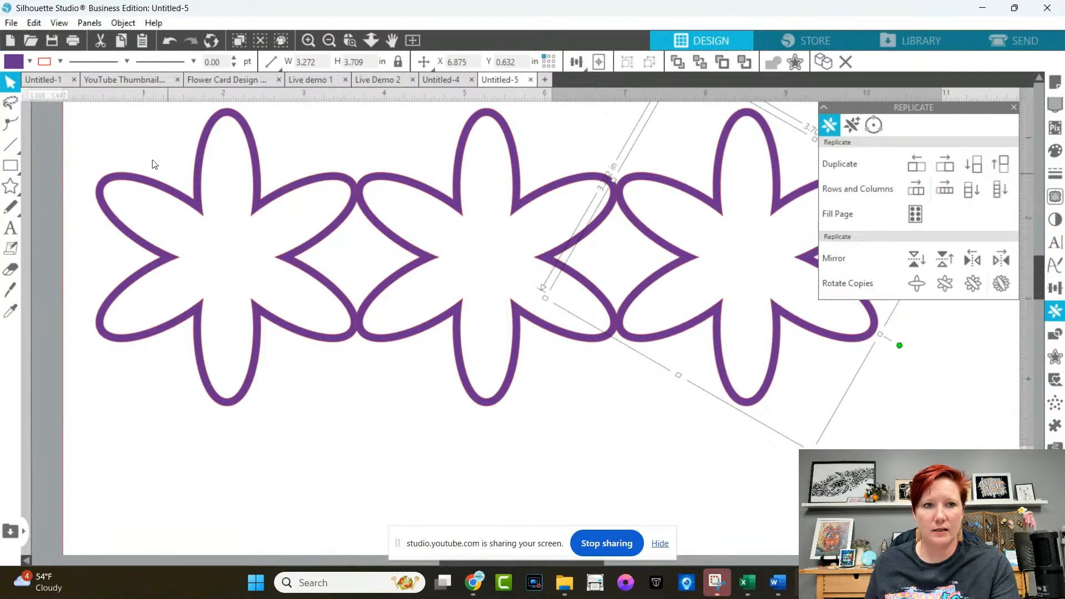
Space the three flowers evenly in the horizontal direction and try to weld them together.
drag(74, 123, 626, 452)
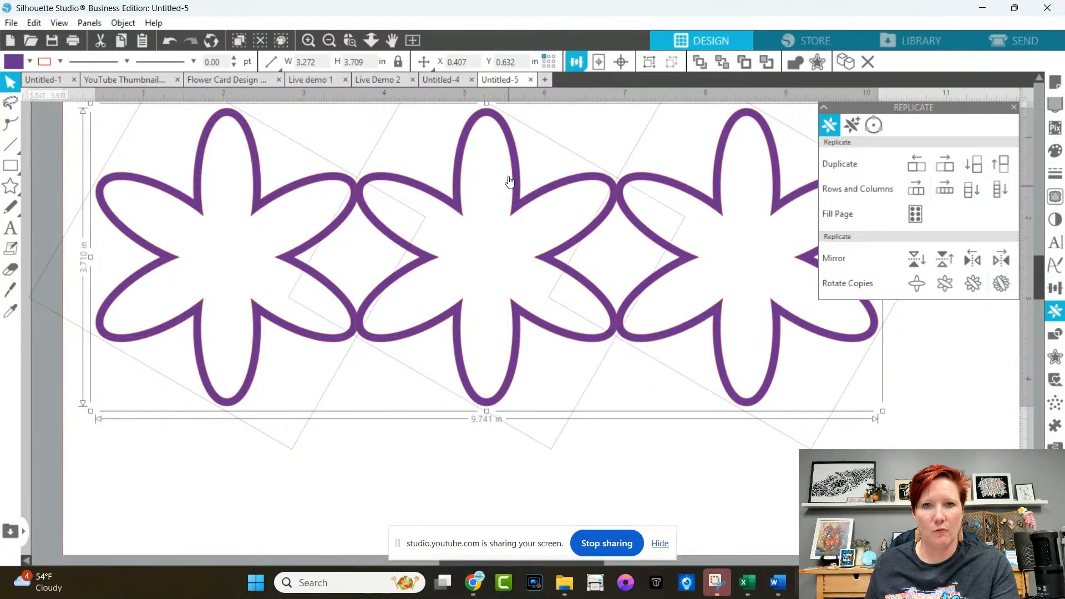
click(576, 62)
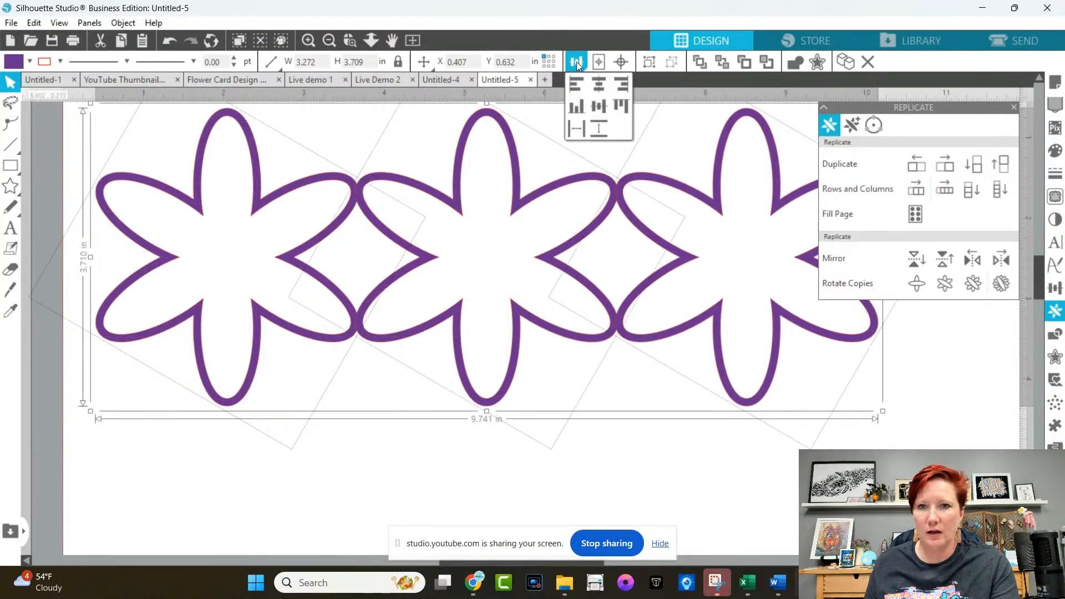
click(575, 129)
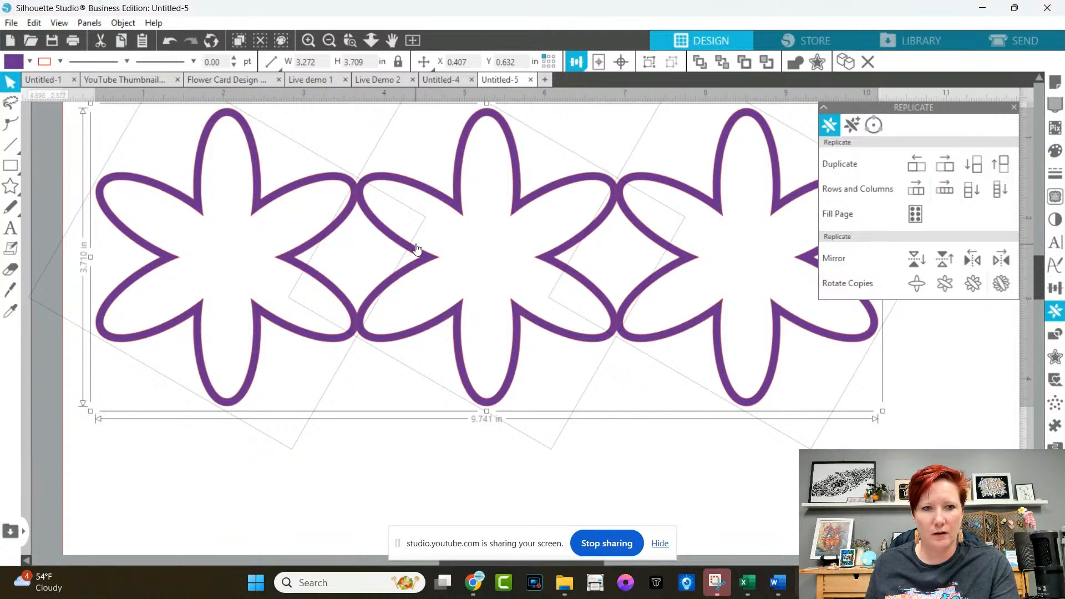
right_click(397, 242)
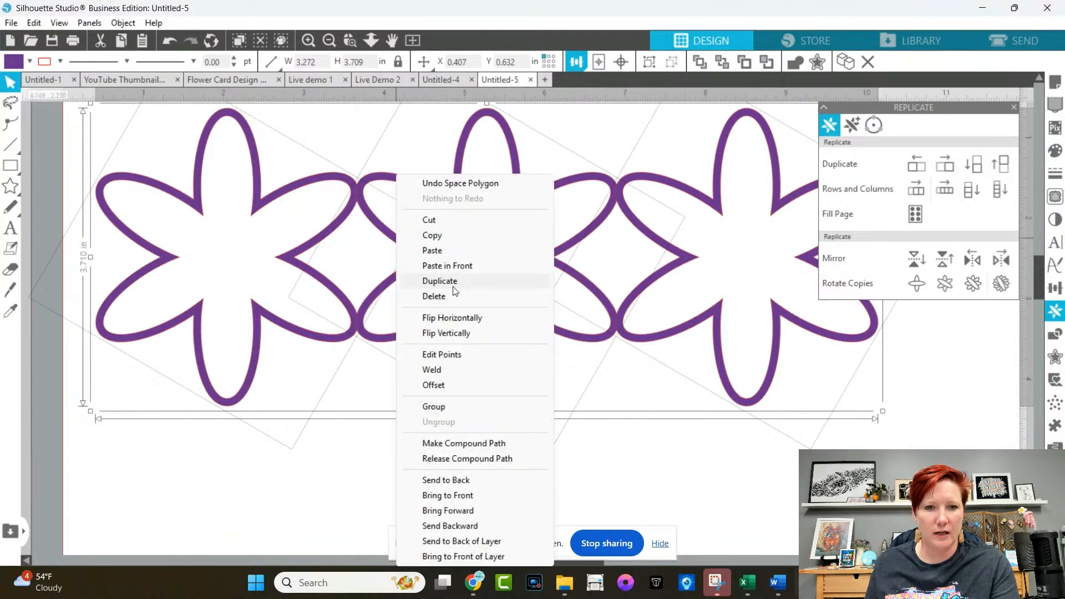
click(449, 370)
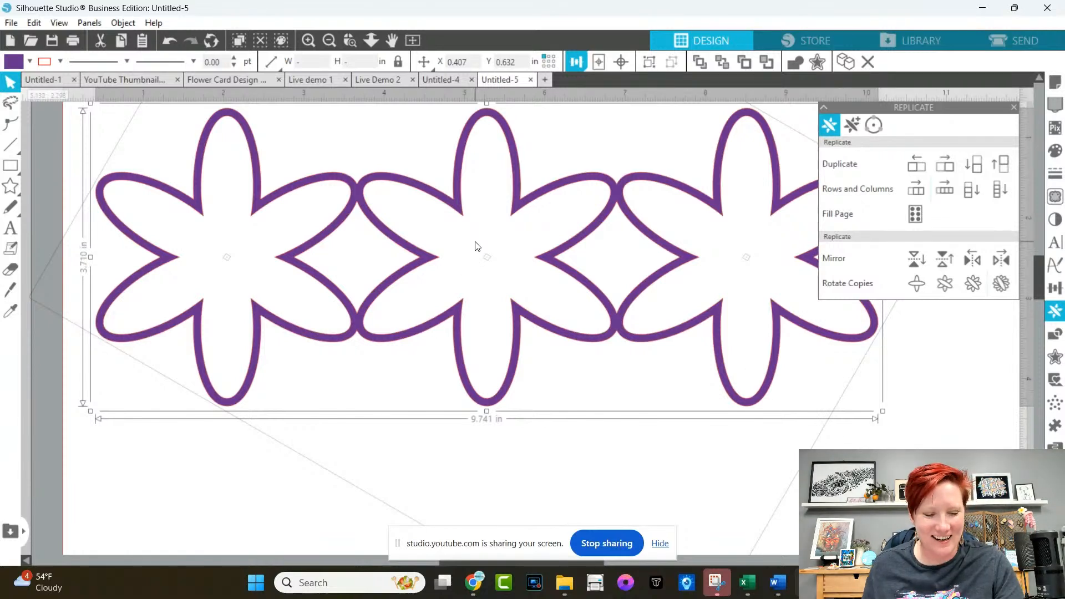
Undo the weld, close the Replicate settings and try welding the three selected flowers again.
key(ctrl+z)
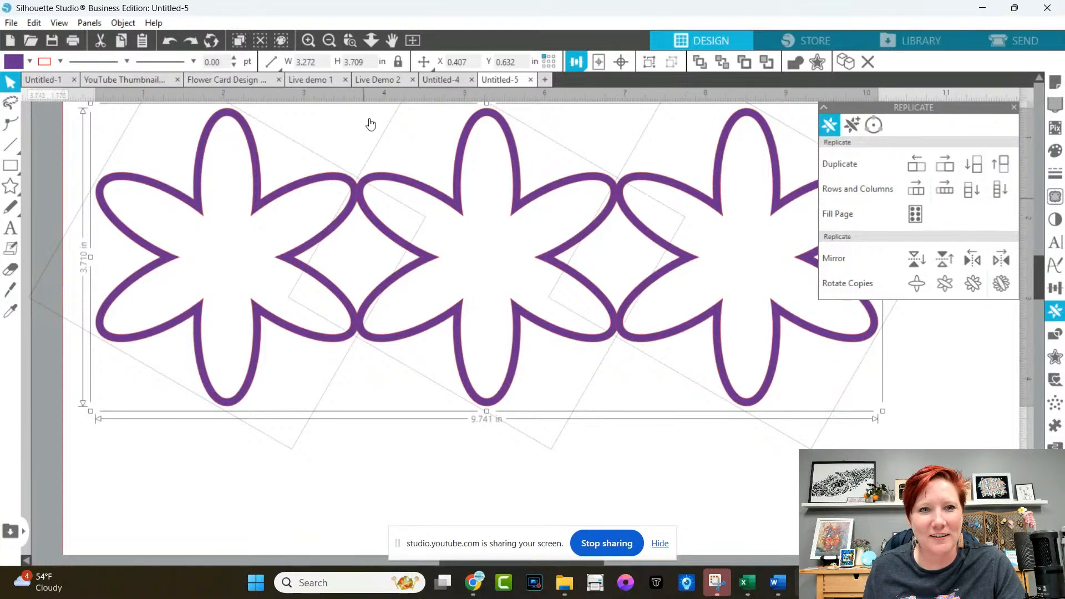
click(1014, 107)
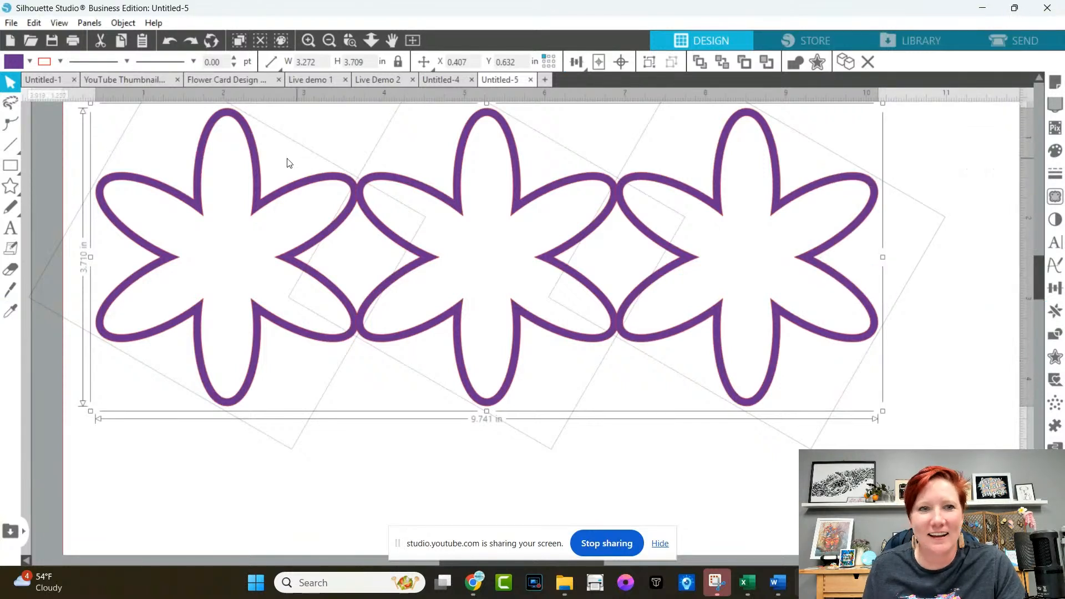
click(349, 40)
drag(70, 132, 913, 448)
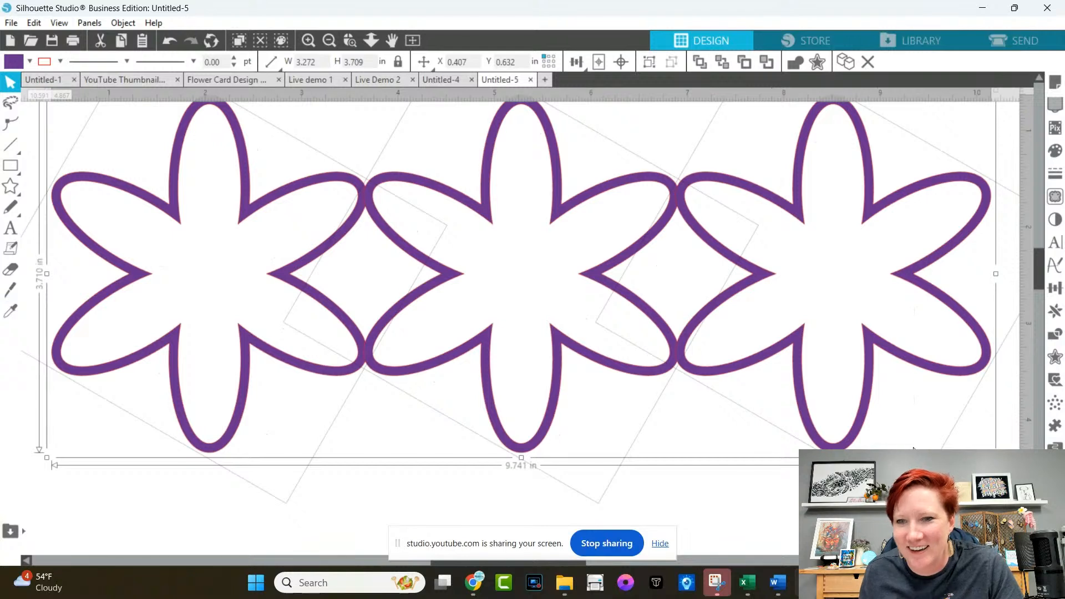
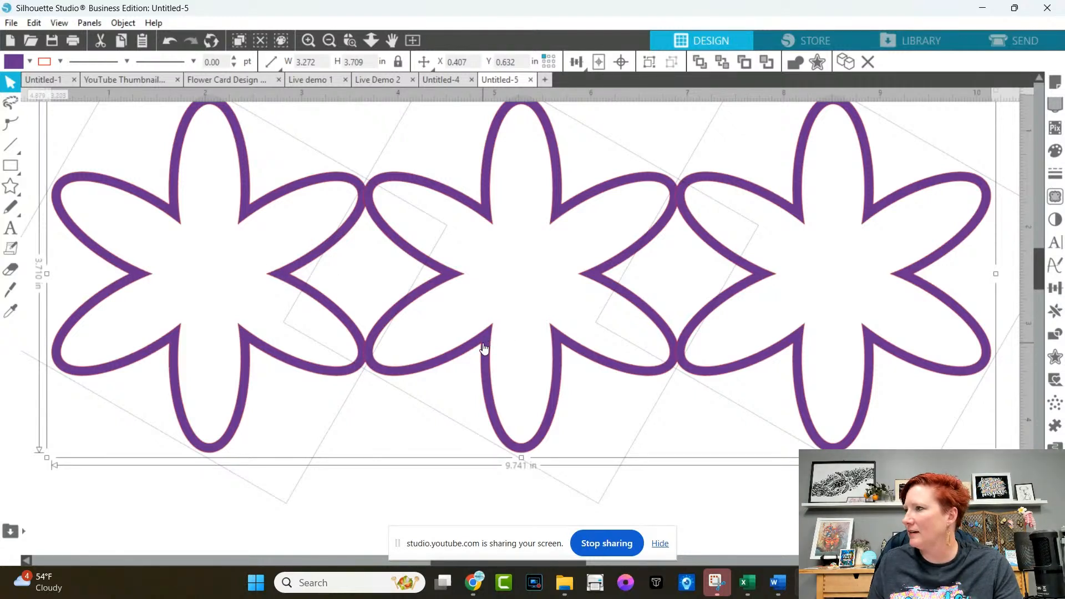
right_click(402, 304)
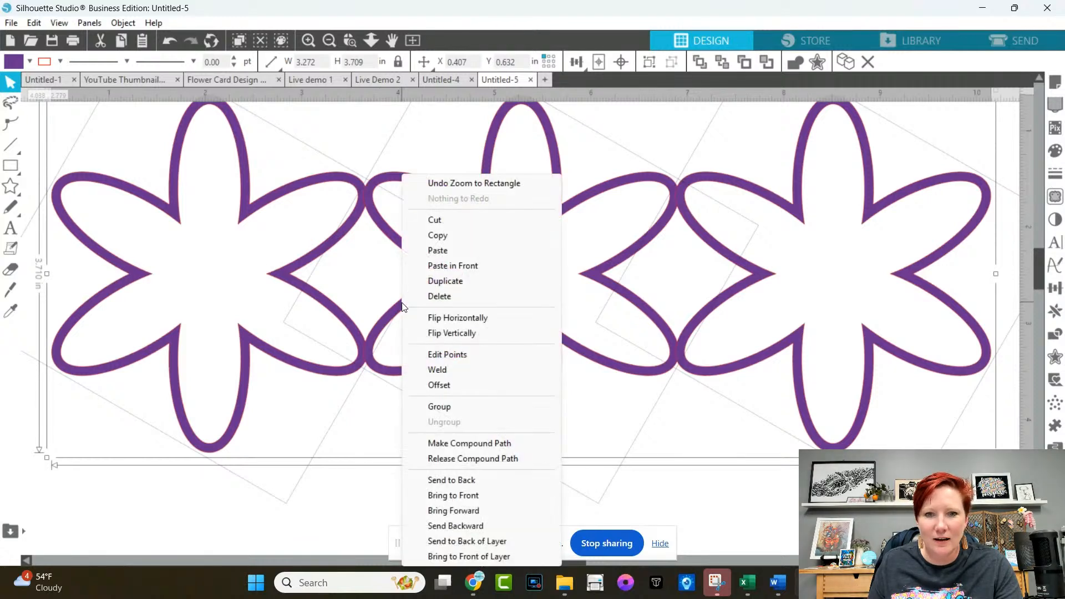
click(439, 370)
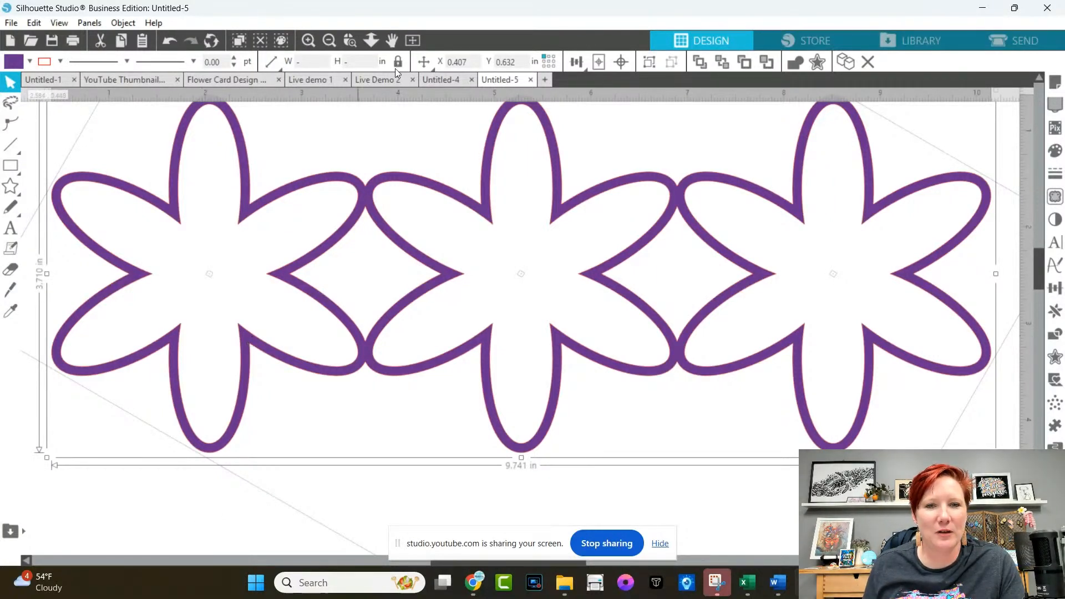
Undo the second weld, the horizontal spacing and the last nudges of the third flower.
click(423, 62)
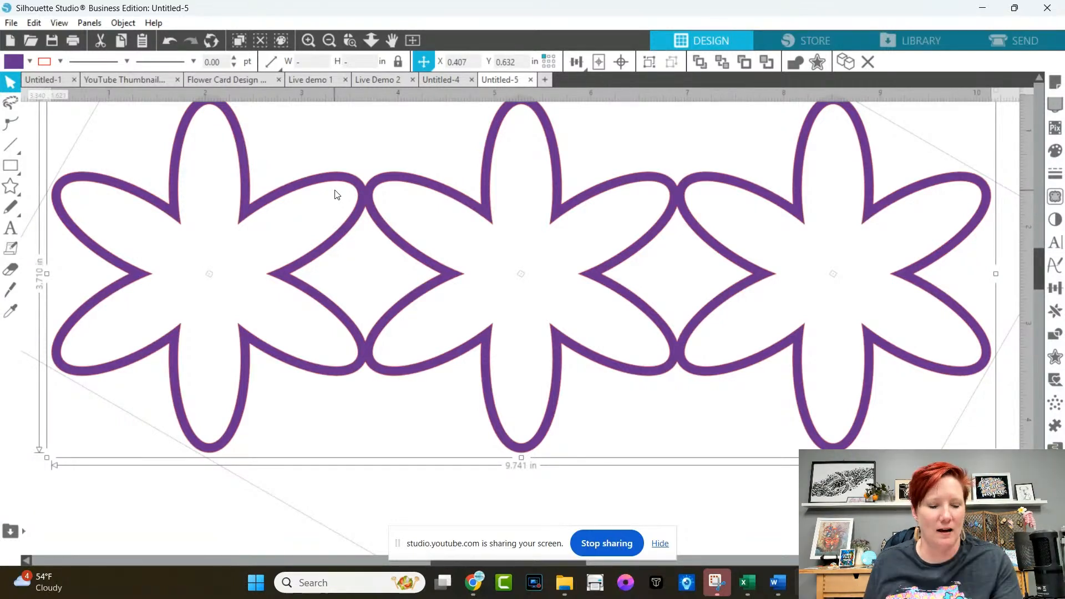
key(i)
key(ctrl+z)
scroll(335, 192, down, 1)
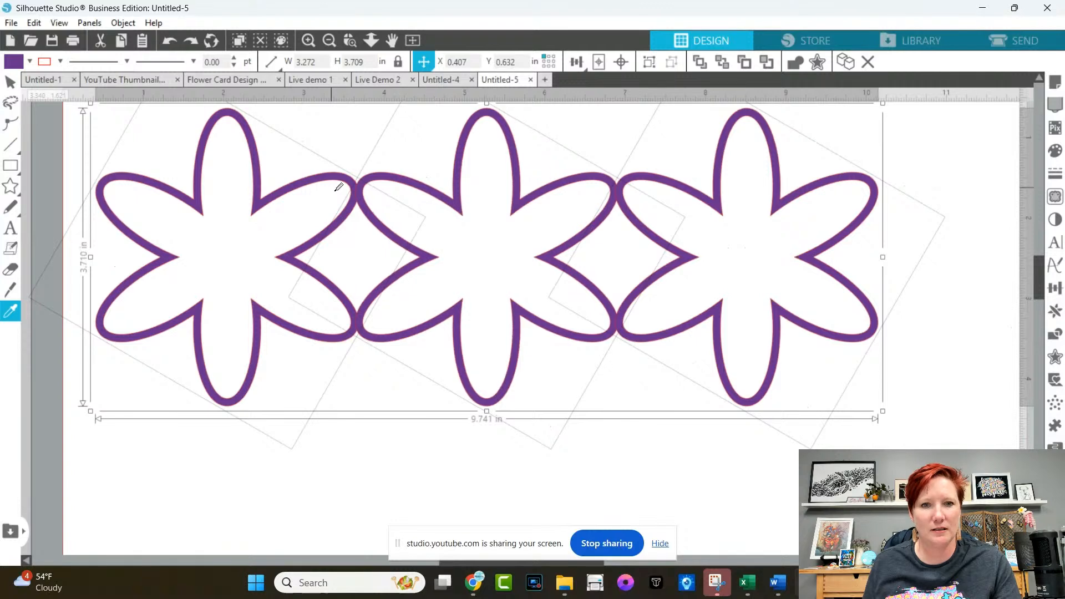
key(ctrl+z)
key(ctrl+z)
key(ctrl+z)
key(ctrl+z)
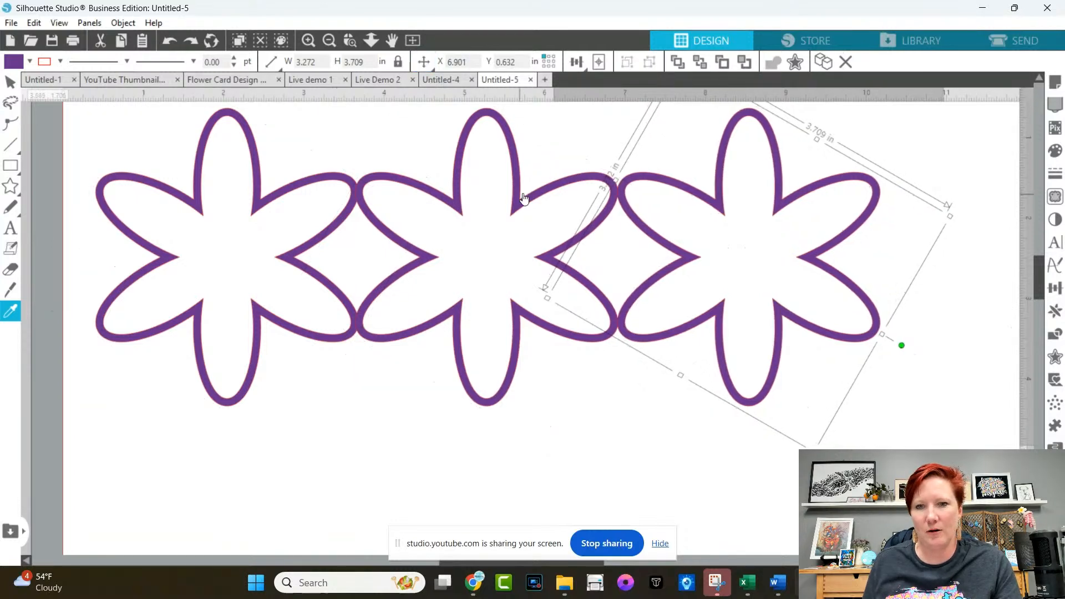
Place a copy of the row's first flower outline below the row and release the copy's compound path.
click(331, 227)
click(331, 227)
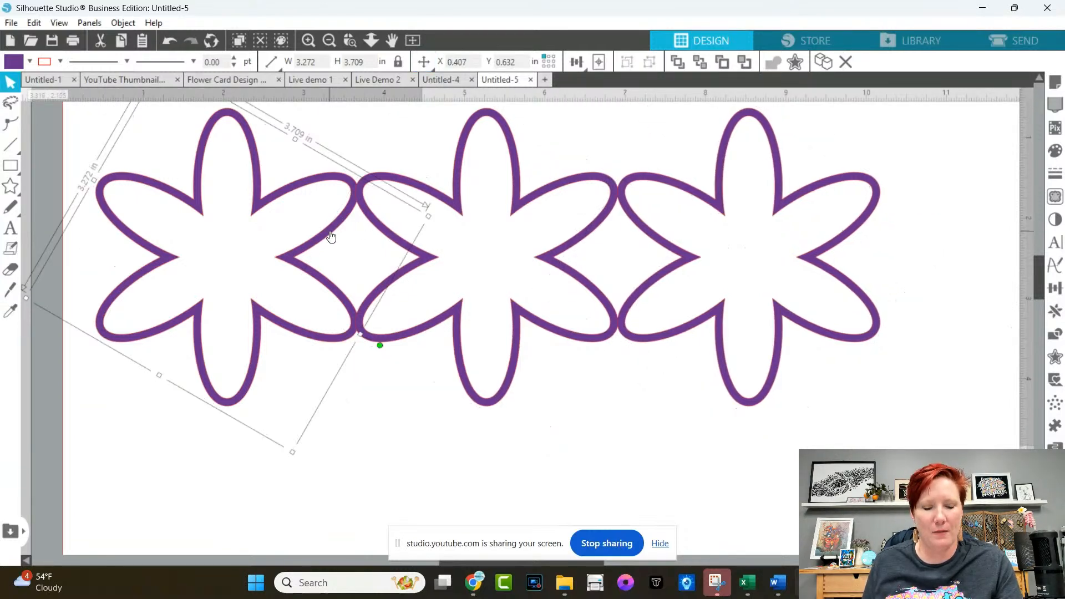
key(ctrl+c)
key(ctrl+v)
drag(352, 308, 575, 225)
key(space)
right_click(480, 246)
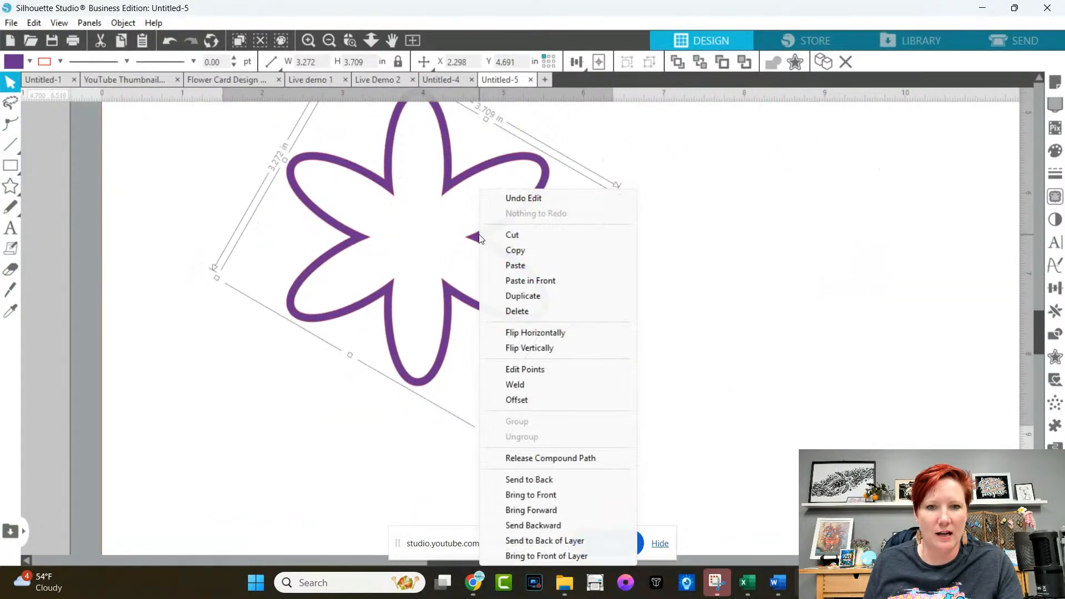
click(549, 458)
click(649, 426)
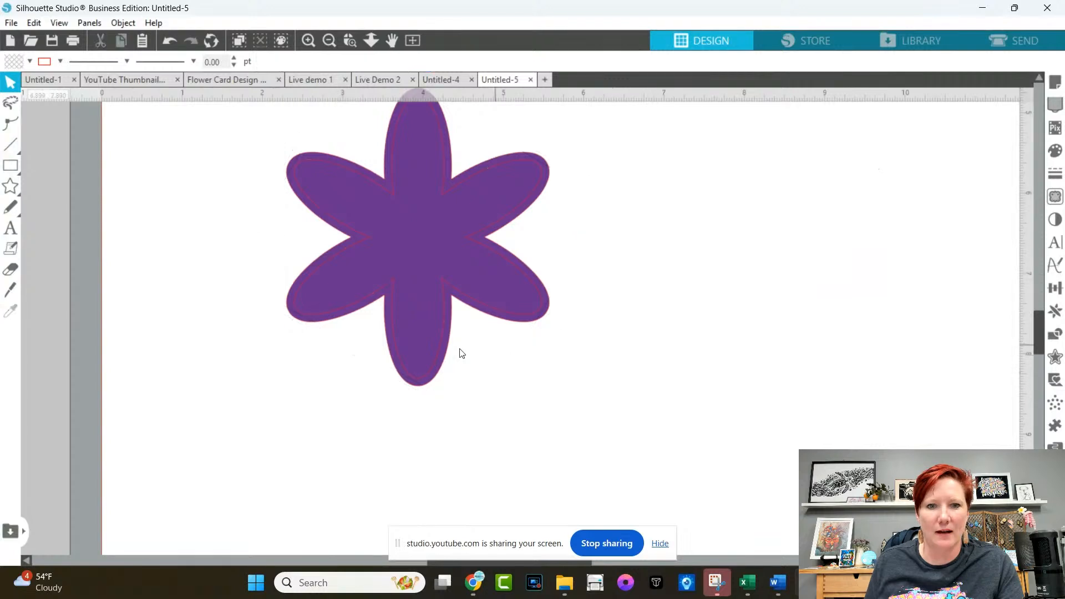
Move the released inner flower beside the outer one and show the edit points of both, checking the stray centre point.
drag(458, 295, 825, 315)
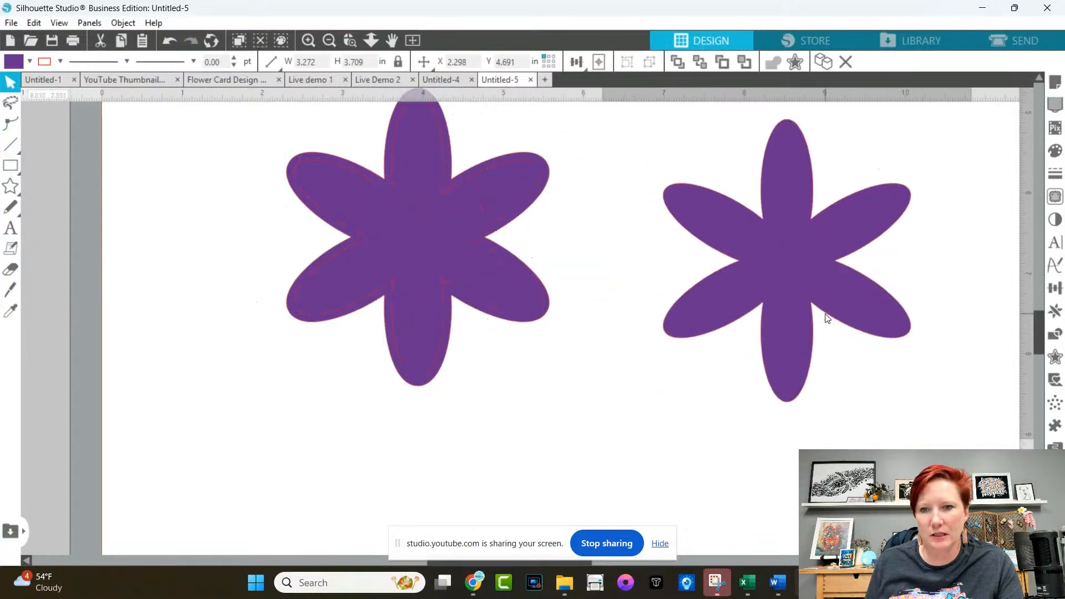
double_click(790, 270)
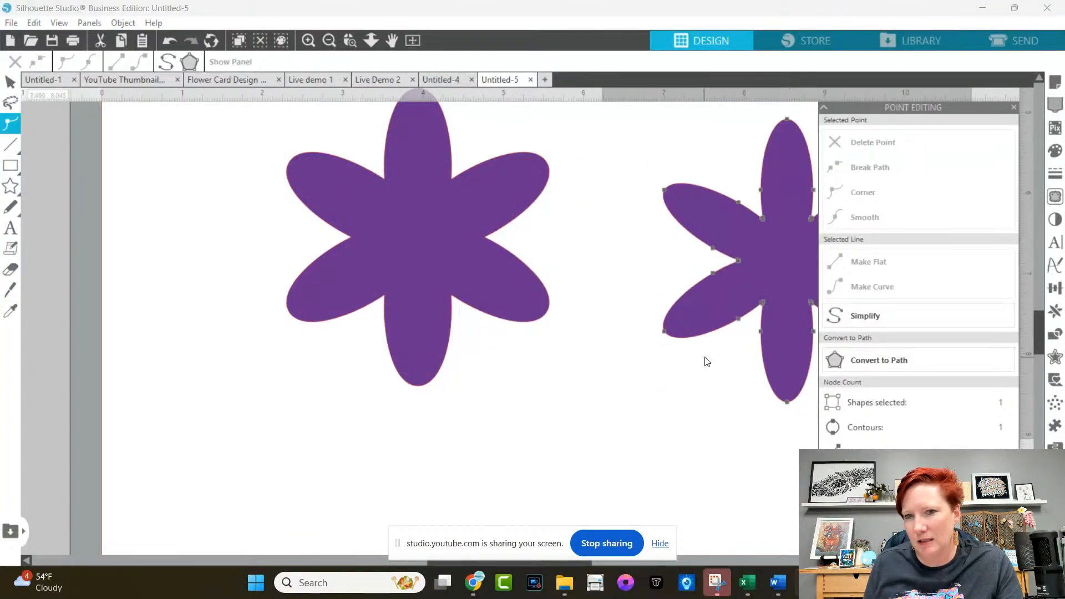
scroll(704, 361, right, 3)
click(269, 257)
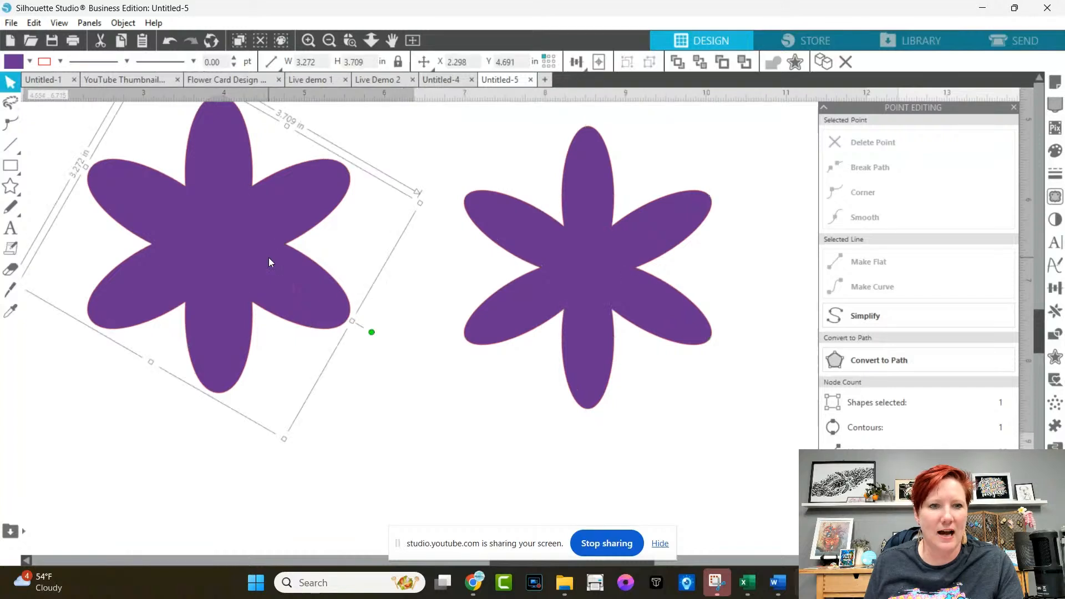
drag(72, 215, 715, 339)
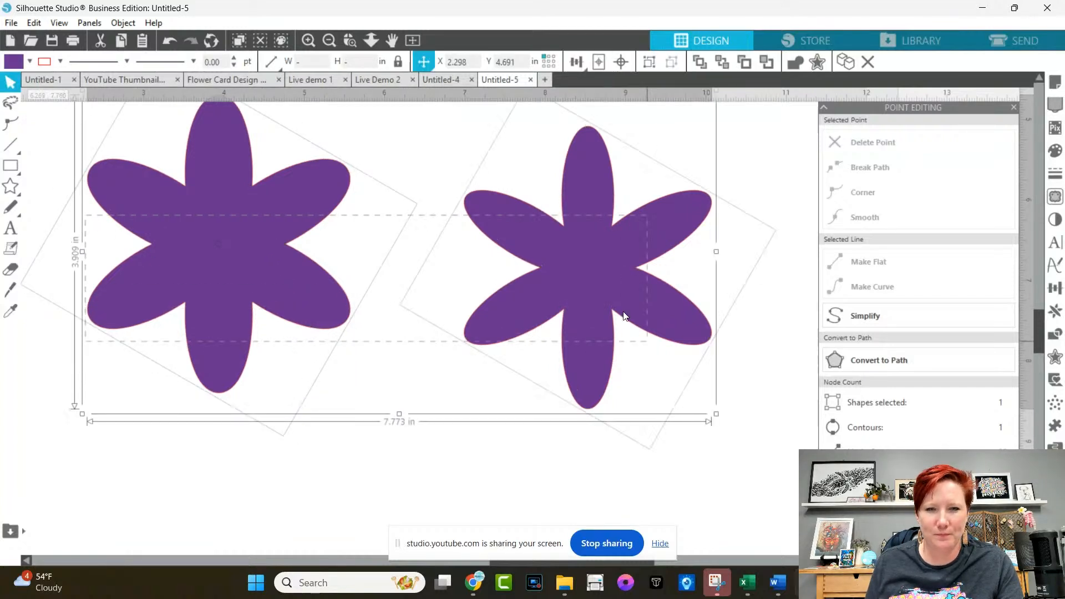
double_click(598, 273)
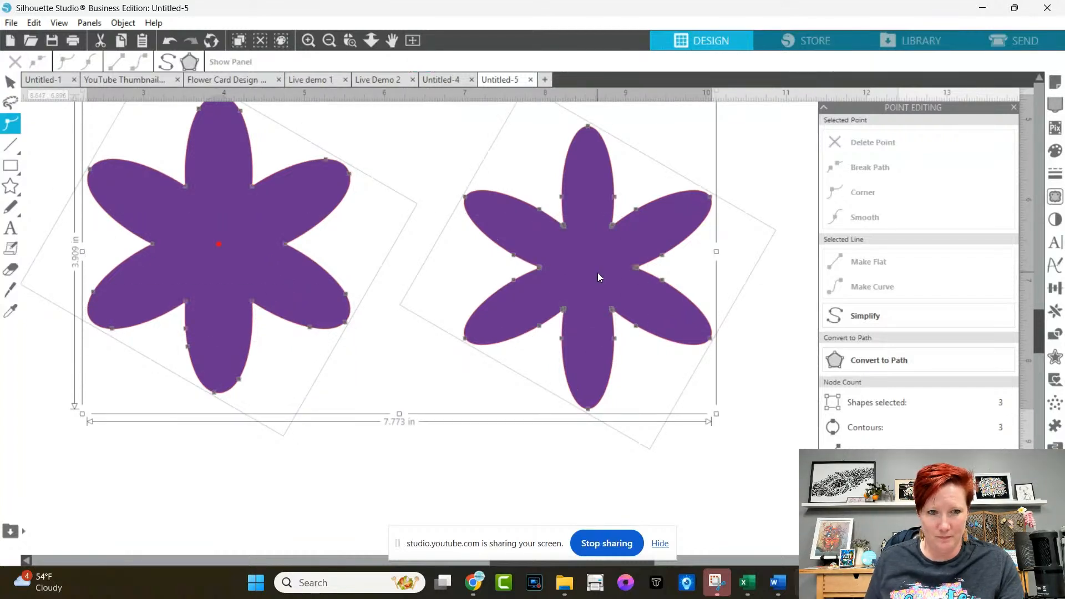
click(222, 247)
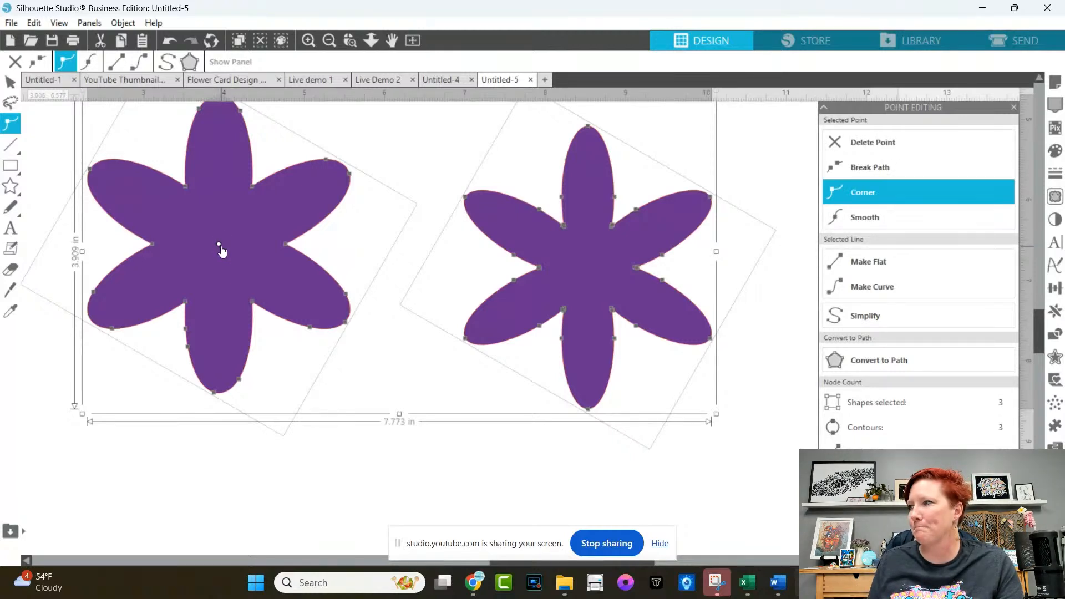
click(265, 289)
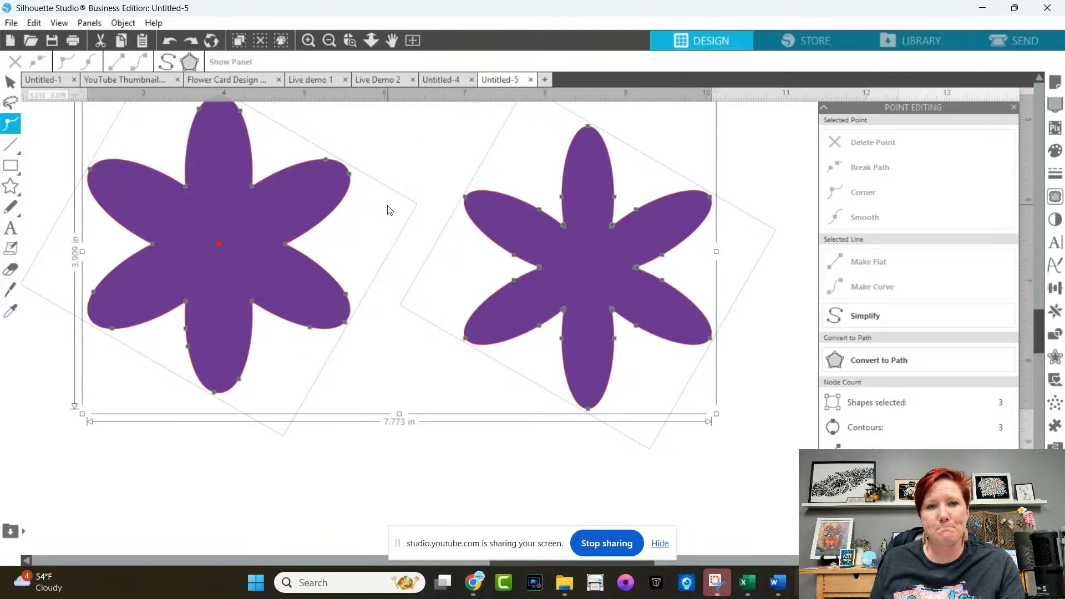
Examine how the six petals overlap at the centre of the line flower in Live Demo 2, comparing with the flowers in Untitled-5.
click(444, 81)
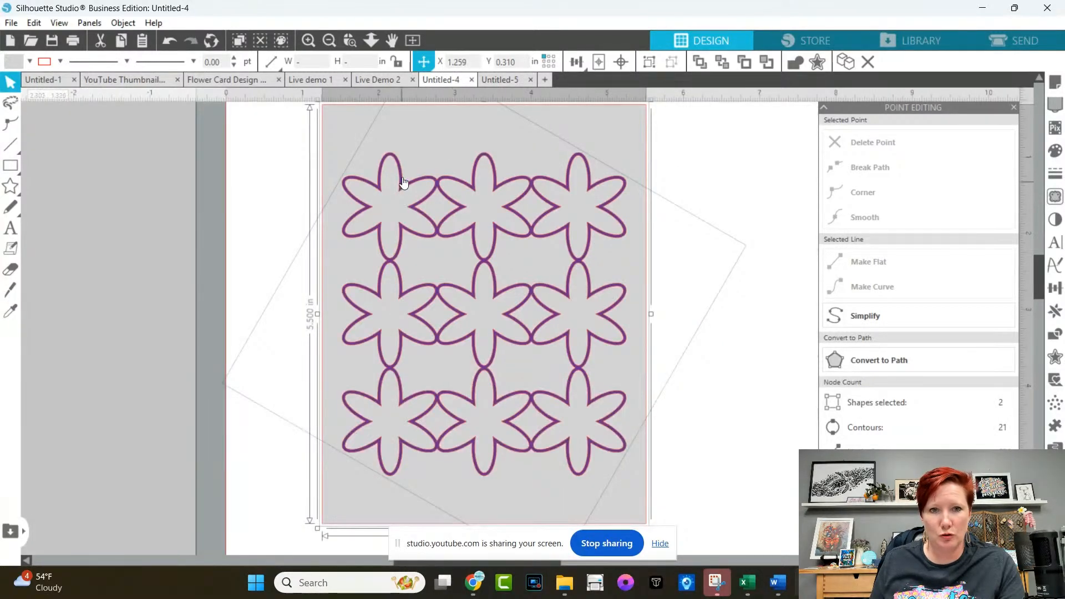
click(384, 81)
drag(314, 226, 451, 308)
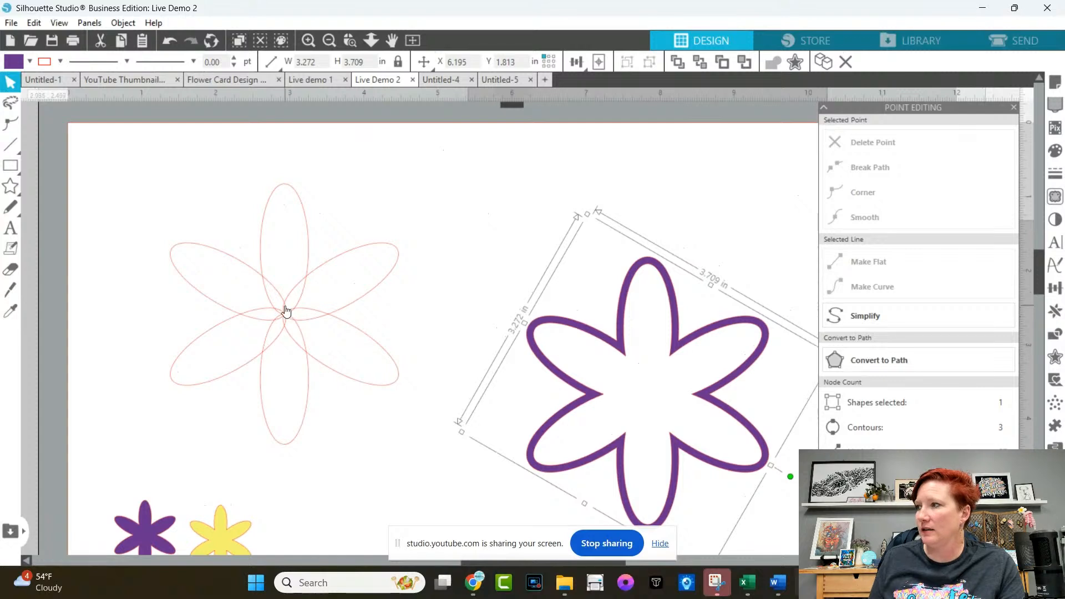
drag(170, 185, 347, 414)
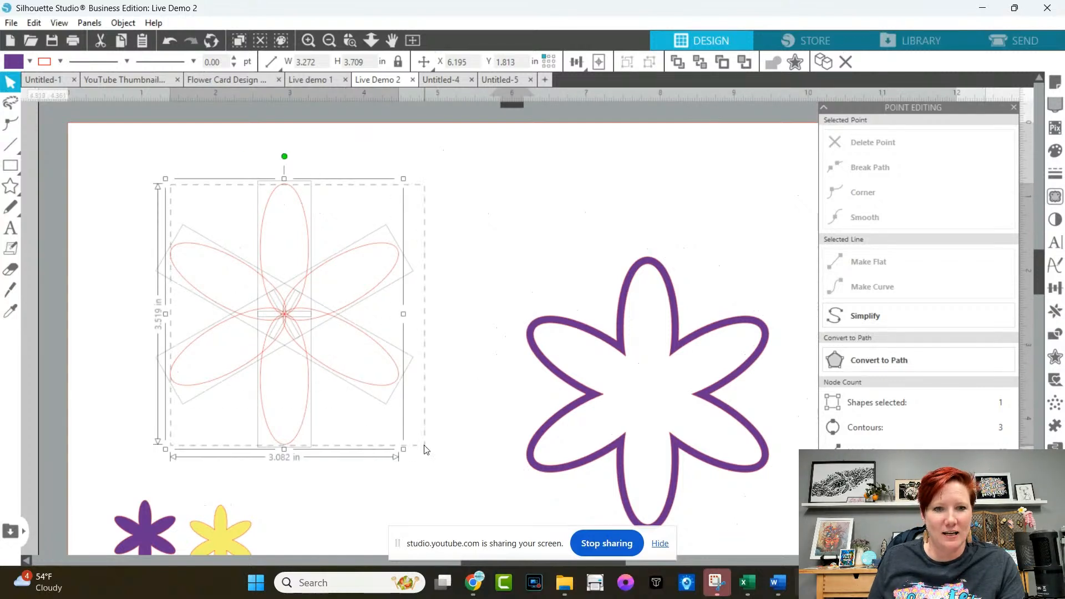
drag(425, 450, 425, 448)
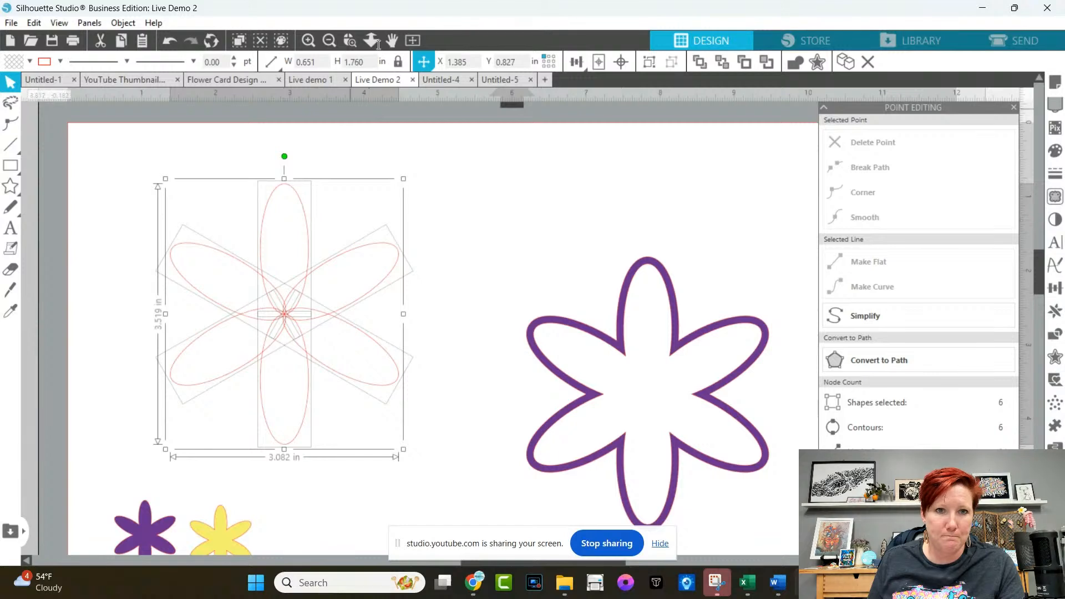
click(351, 44)
drag(248, 281, 355, 357)
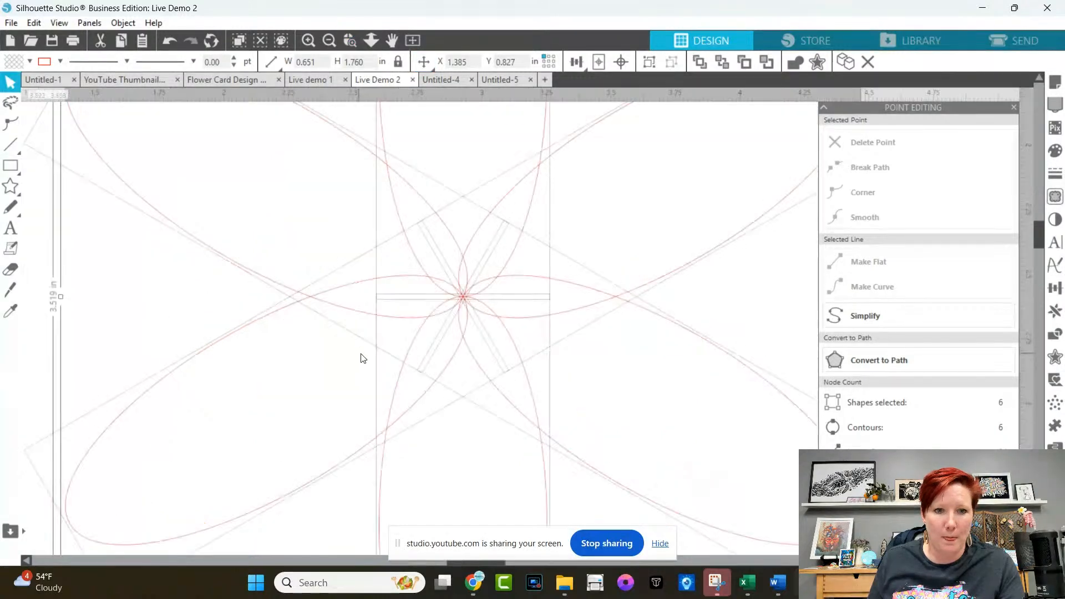
key(i)
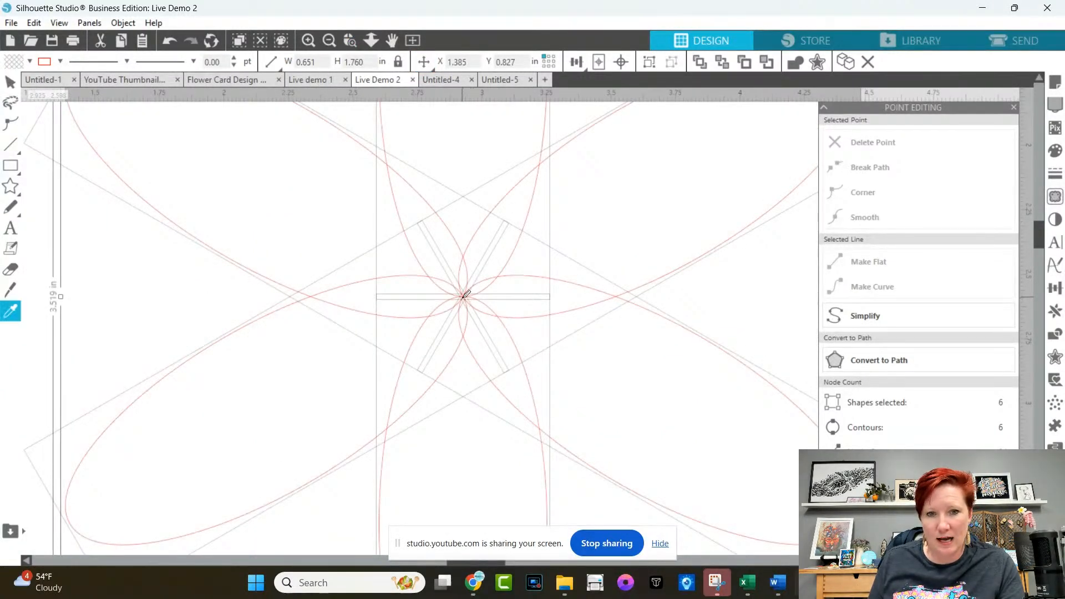
click(705, 314)
click(705, 314)
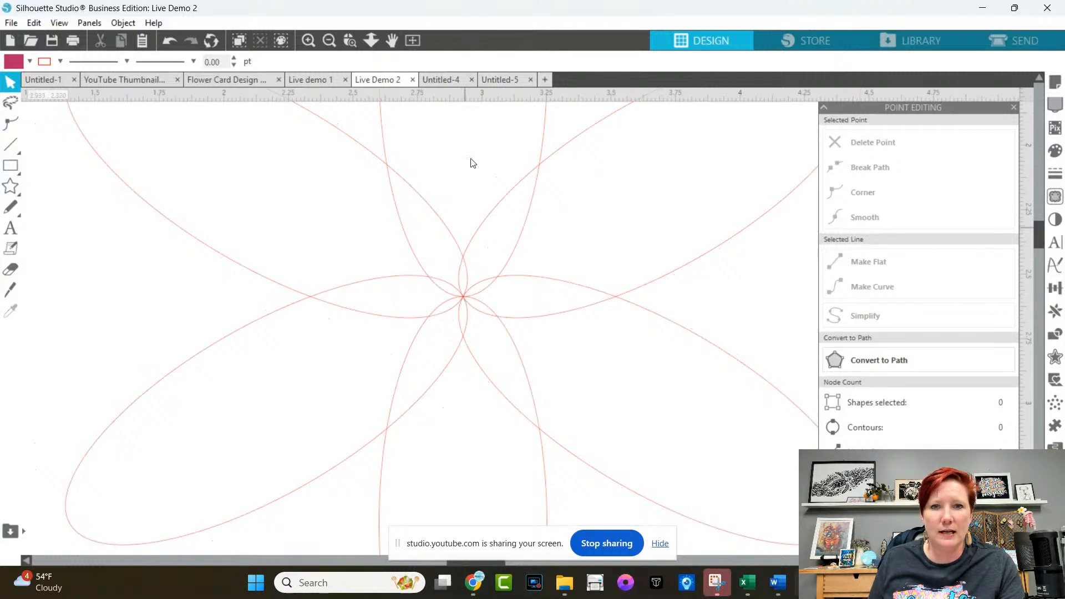
click(500, 78)
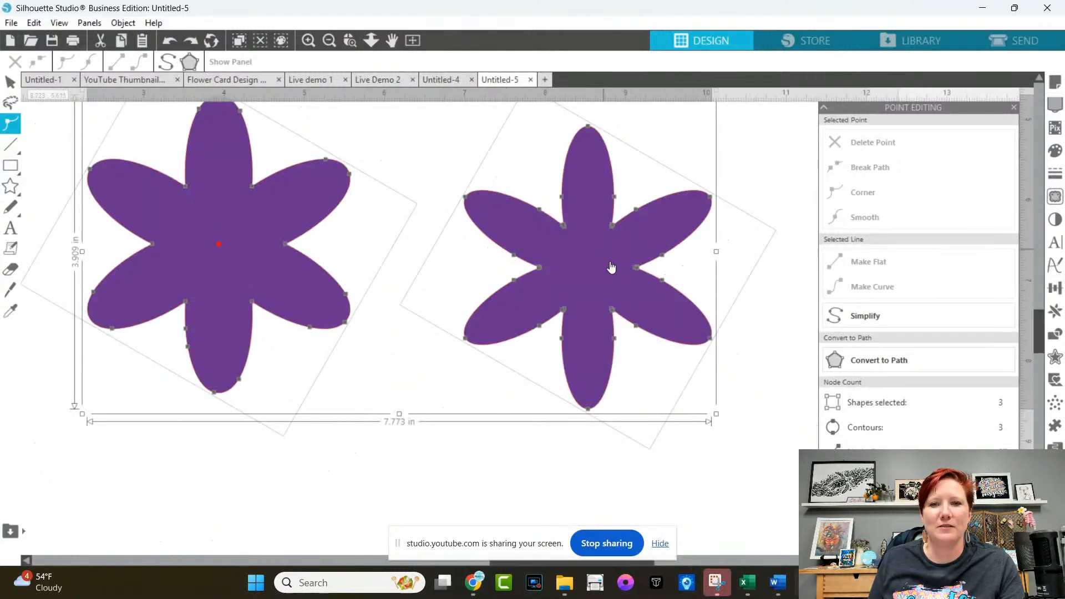
click(361, 80)
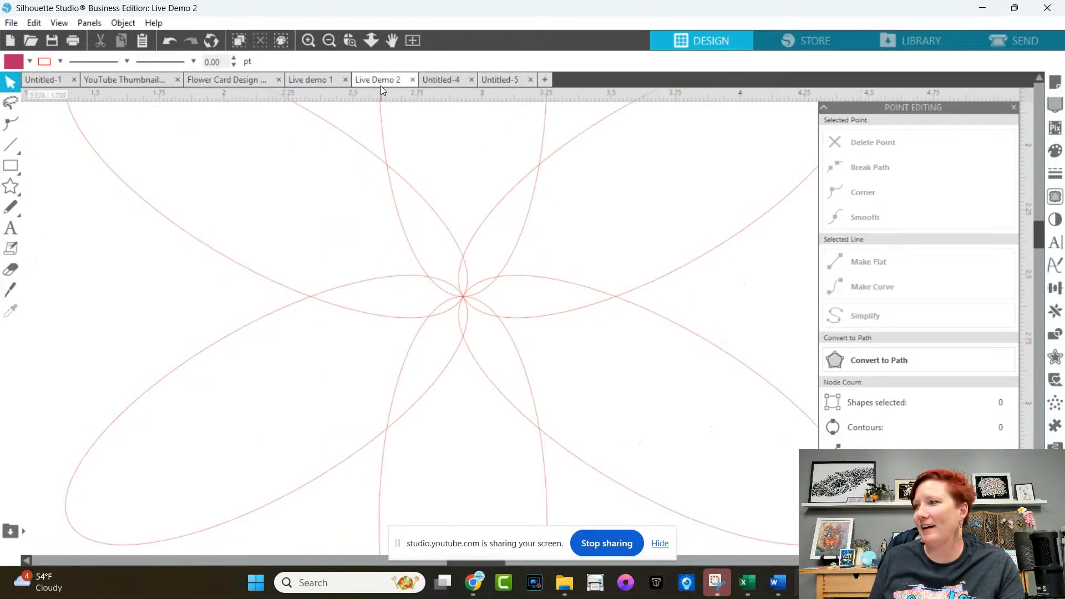
Place a copy of the six overlapping petals in the empty lower part of the page and weld the copy together.
click(329, 40)
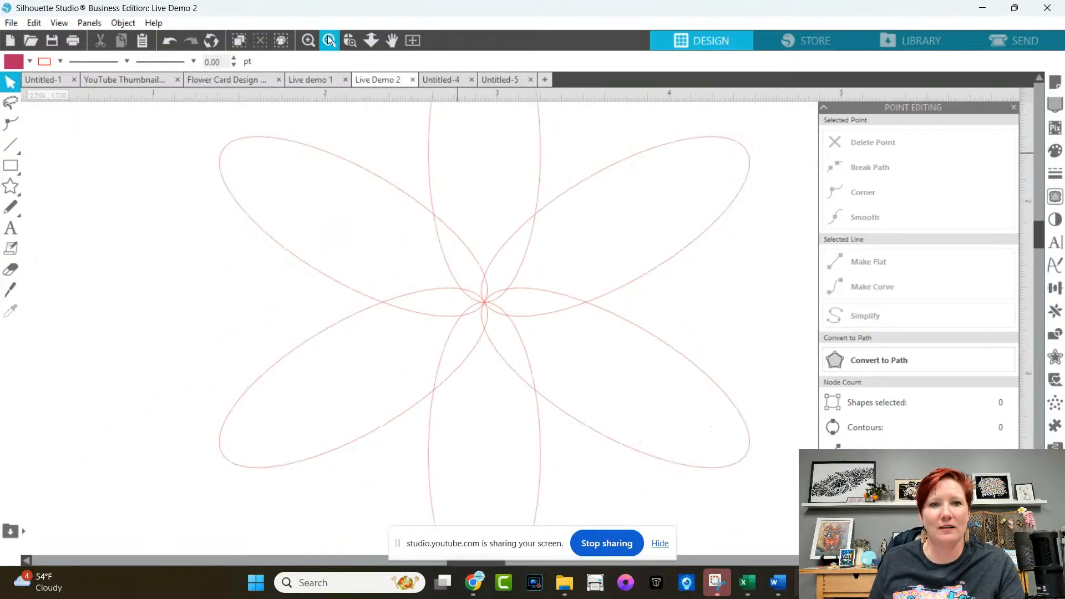
click(329, 40)
click(329, 40)
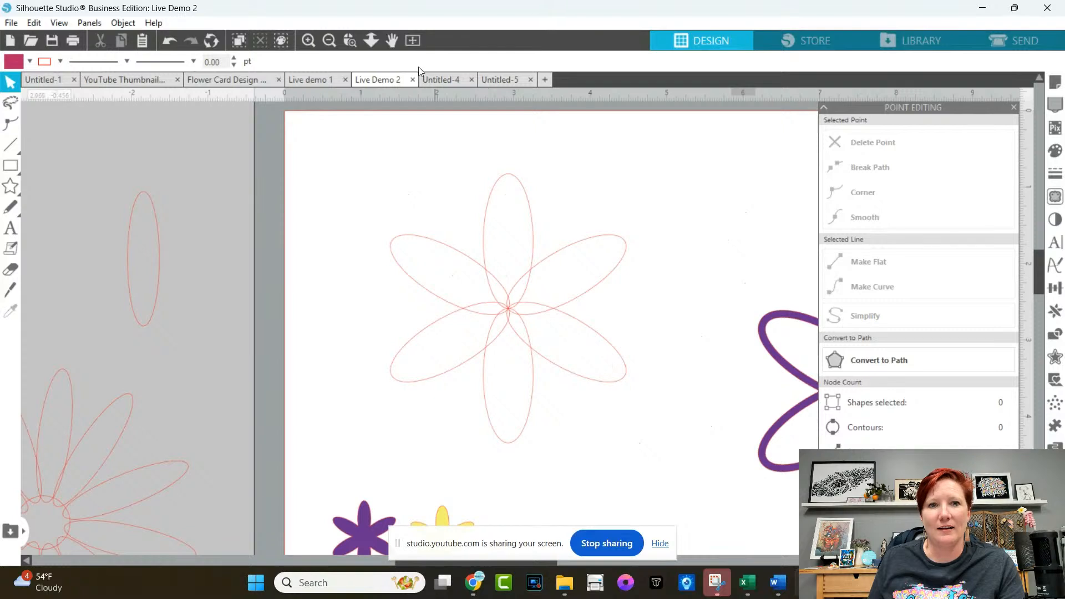
click(413, 40)
click(417, 178)
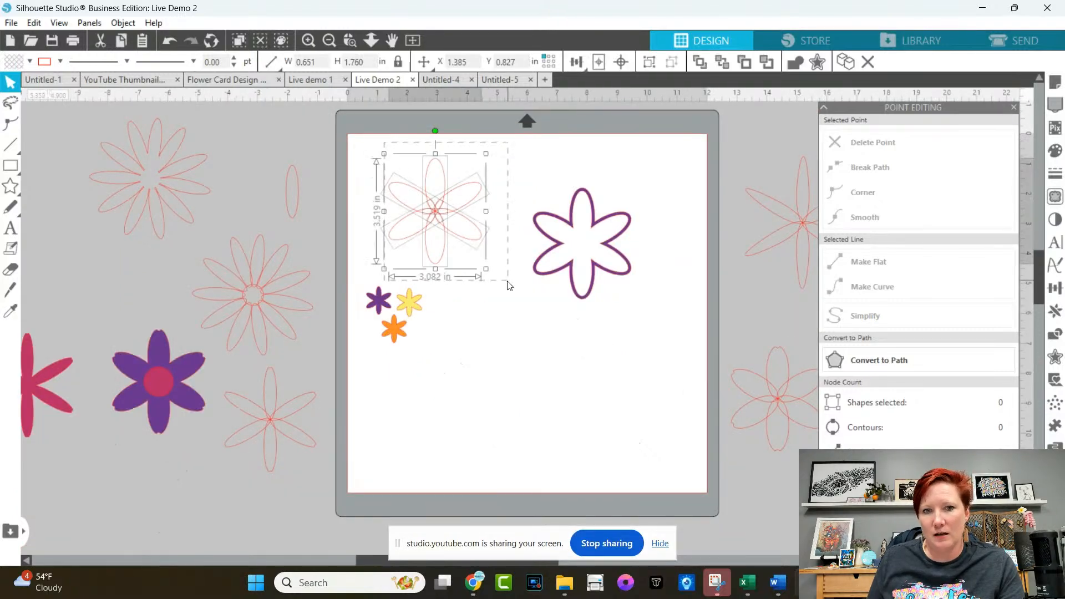
drag(507, 280, 534, 415)
key(i)
key(ctrl+v)
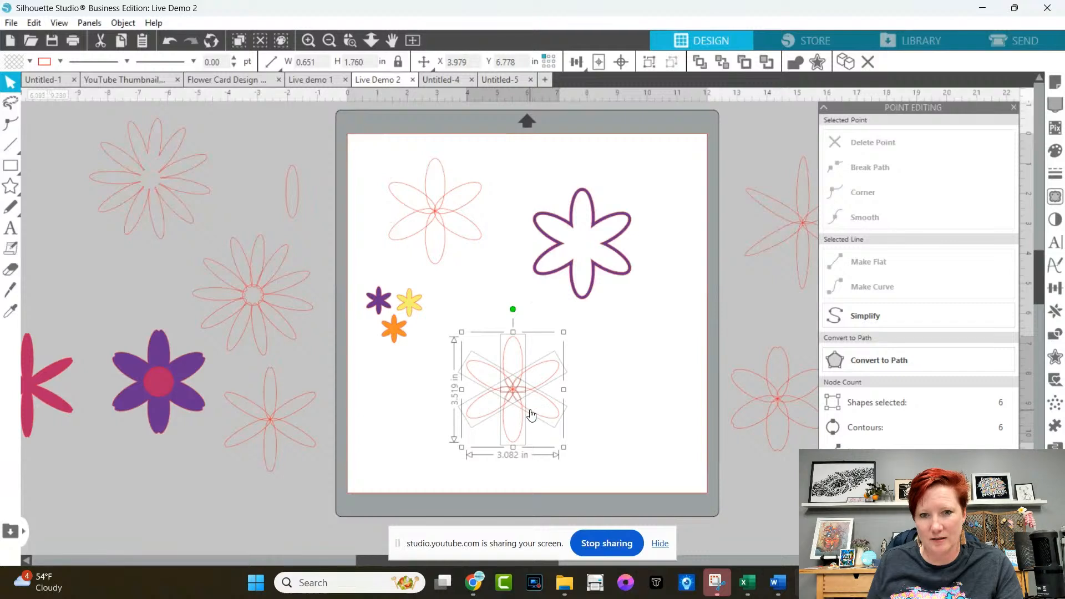
right_click(528, 416)
click(574, 230)
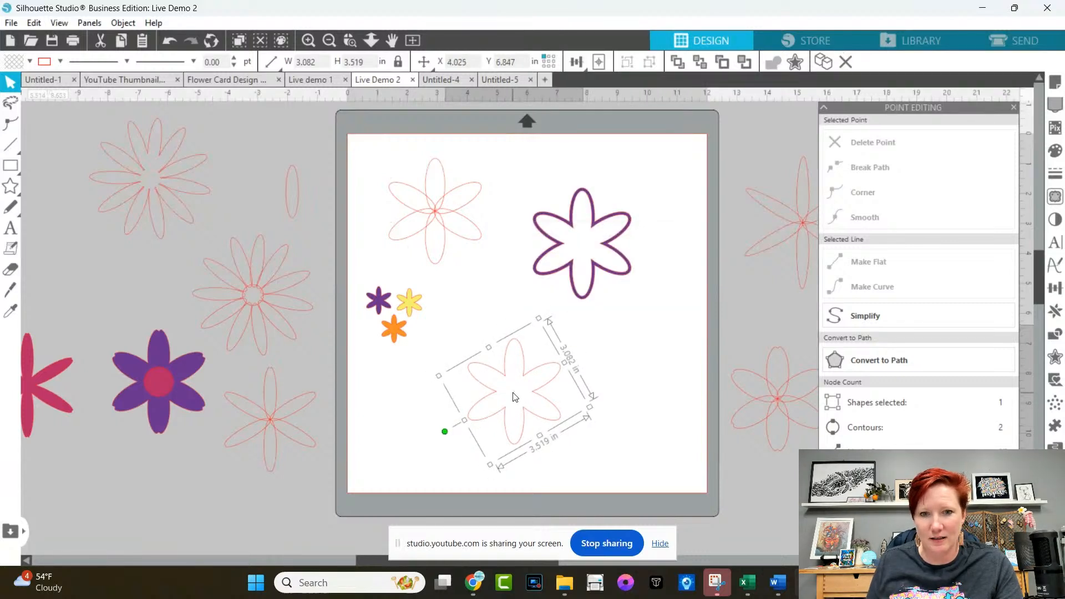
Check the shape and contour counts of the welded petal copy and of the purple flower outline.
double_click(512, 395)
click(605, 378)
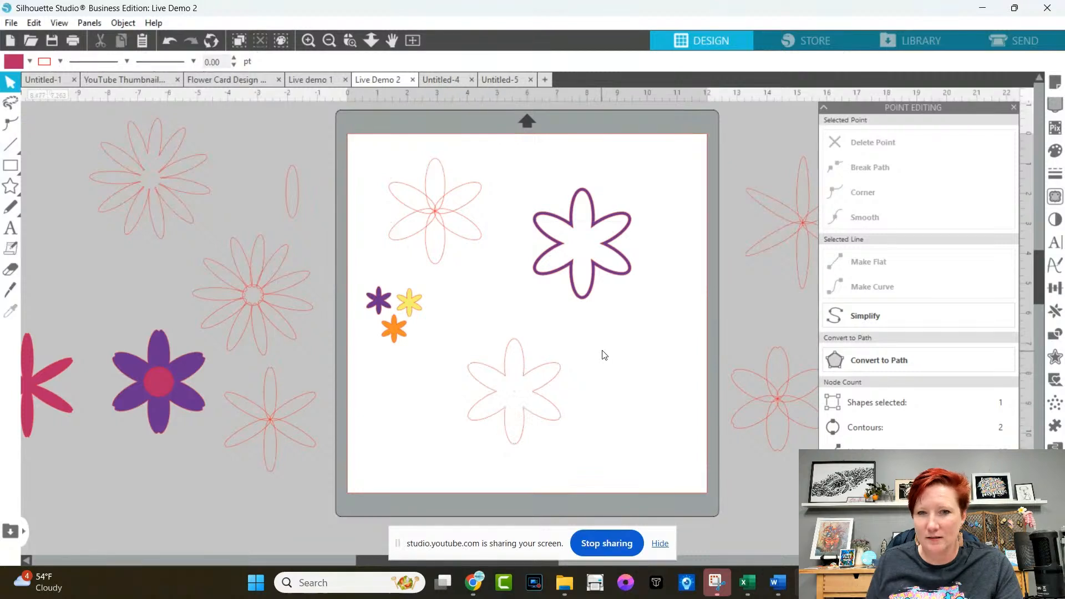
click(582, 242)
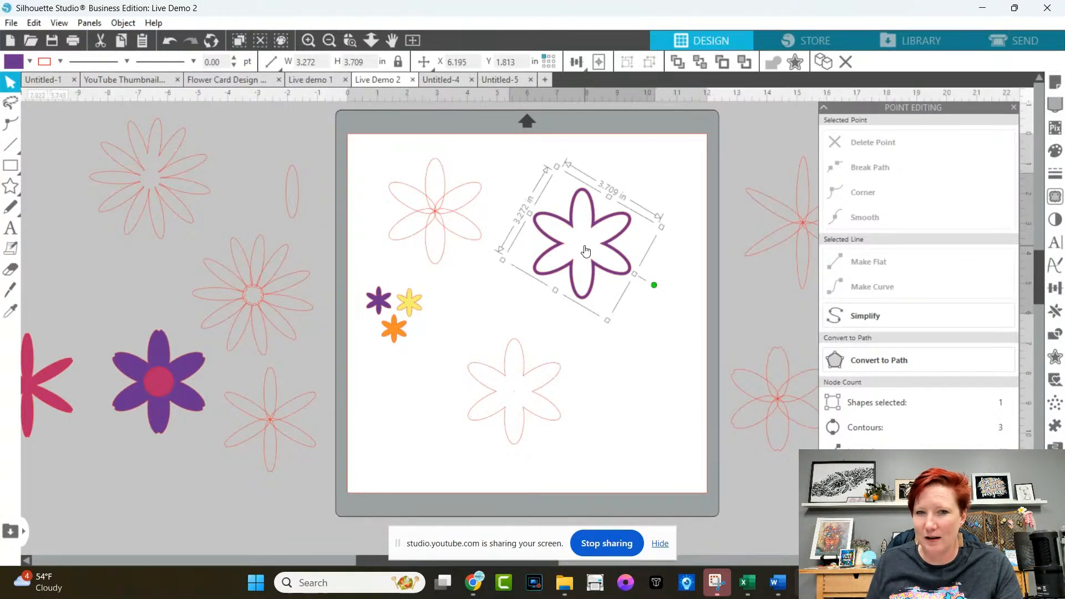
click(633, 309)
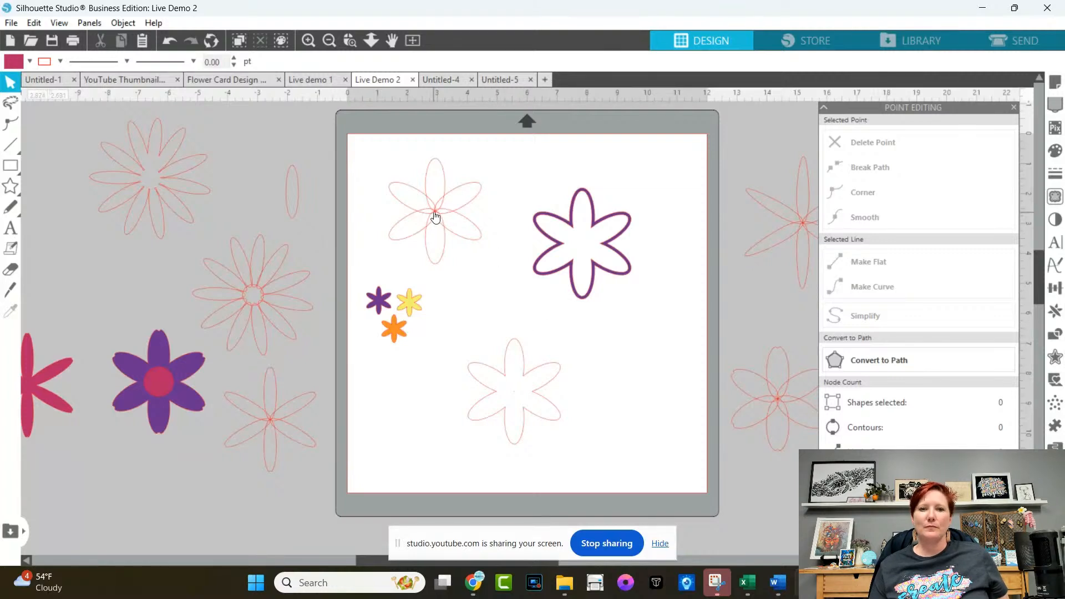
click(264, 298)
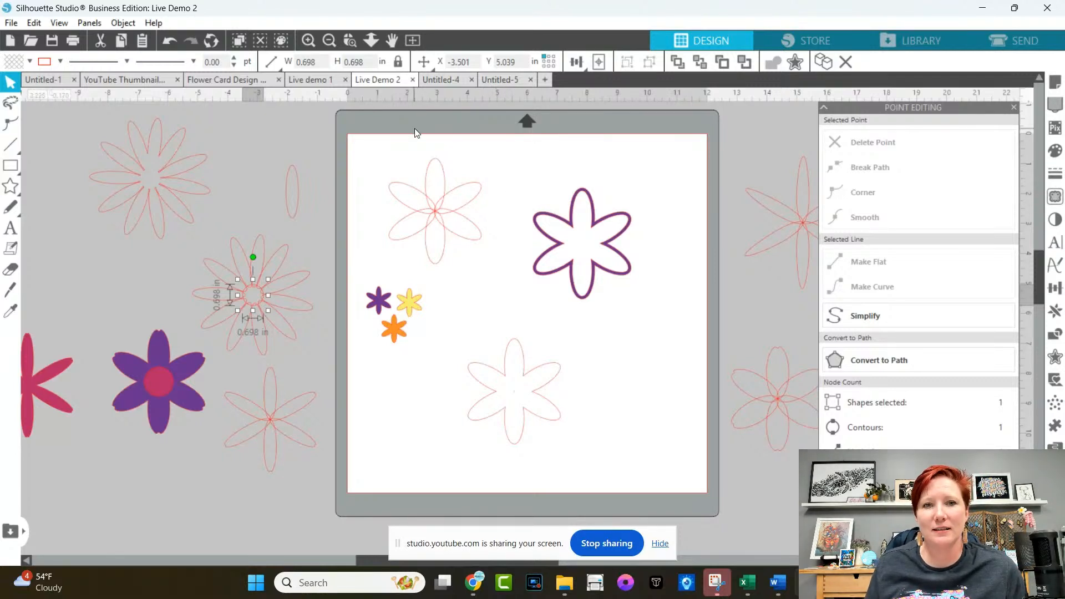
click(437, 81)
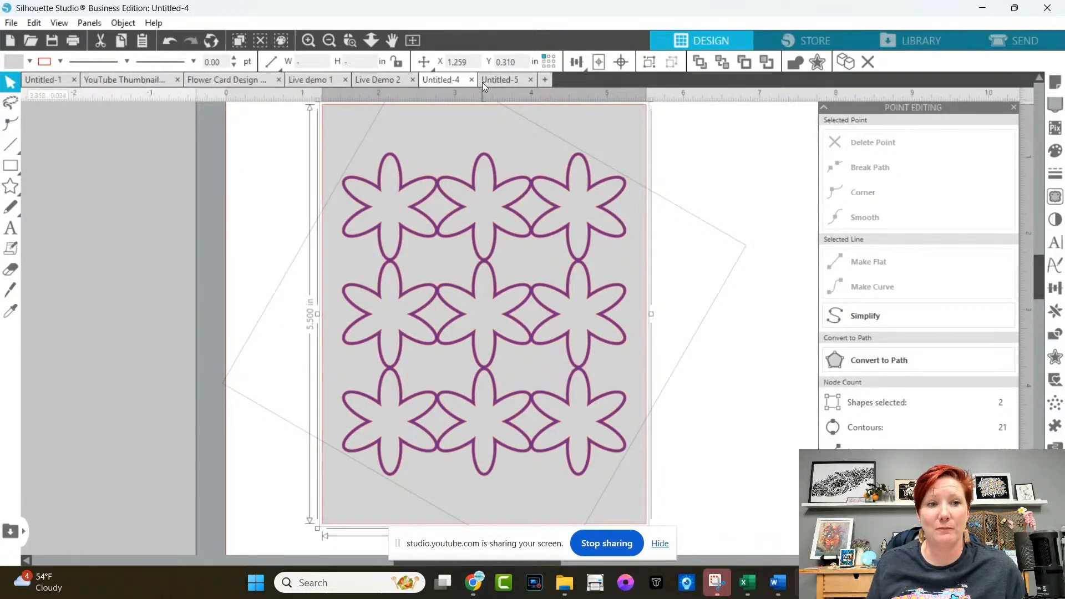
click(500, 82)
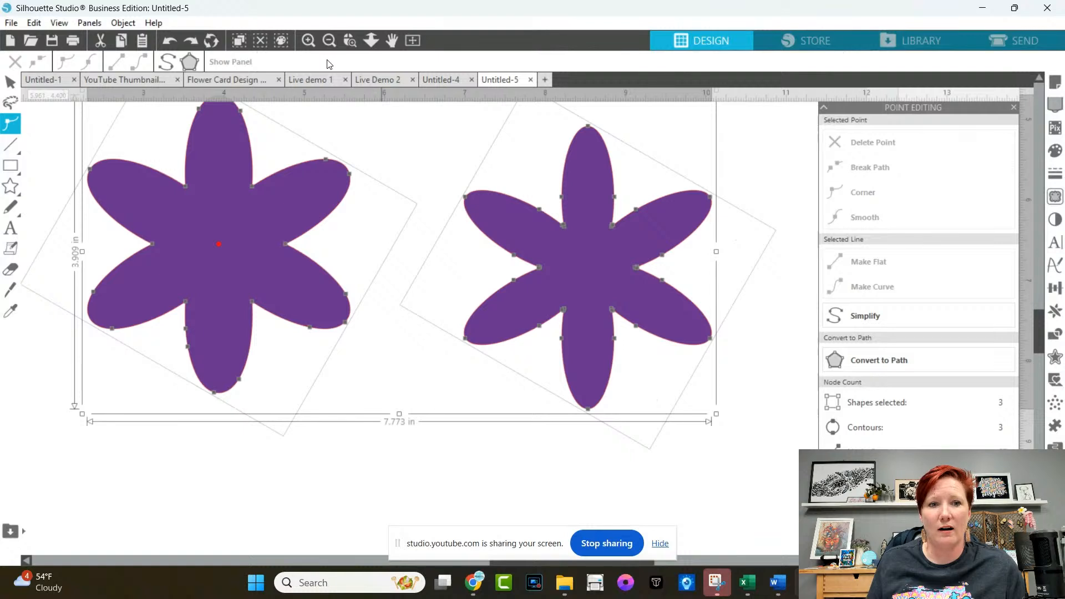
click(411, 44)
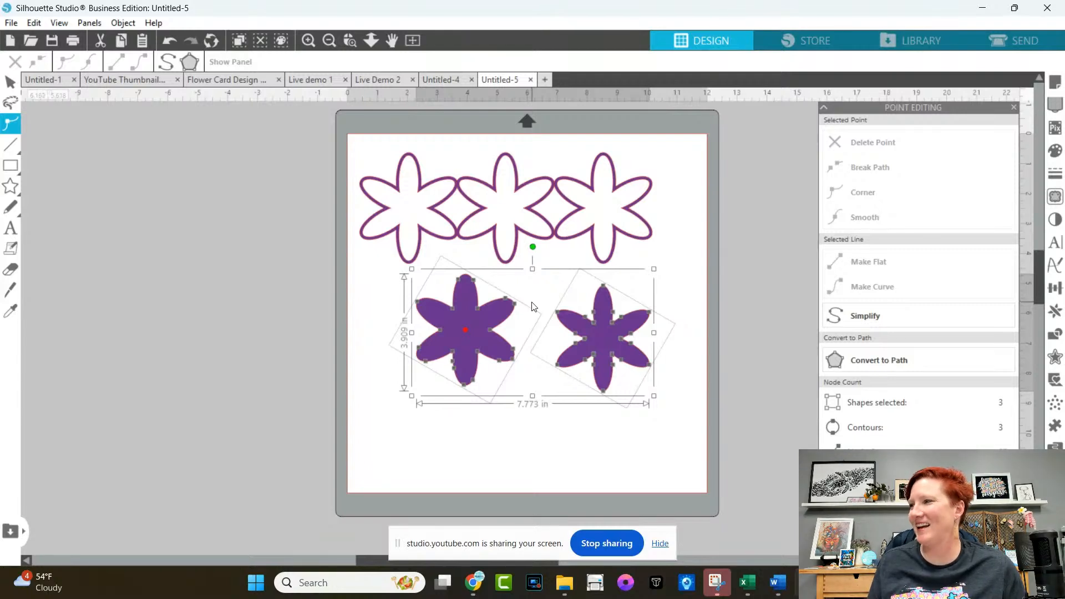
click(316, 81)
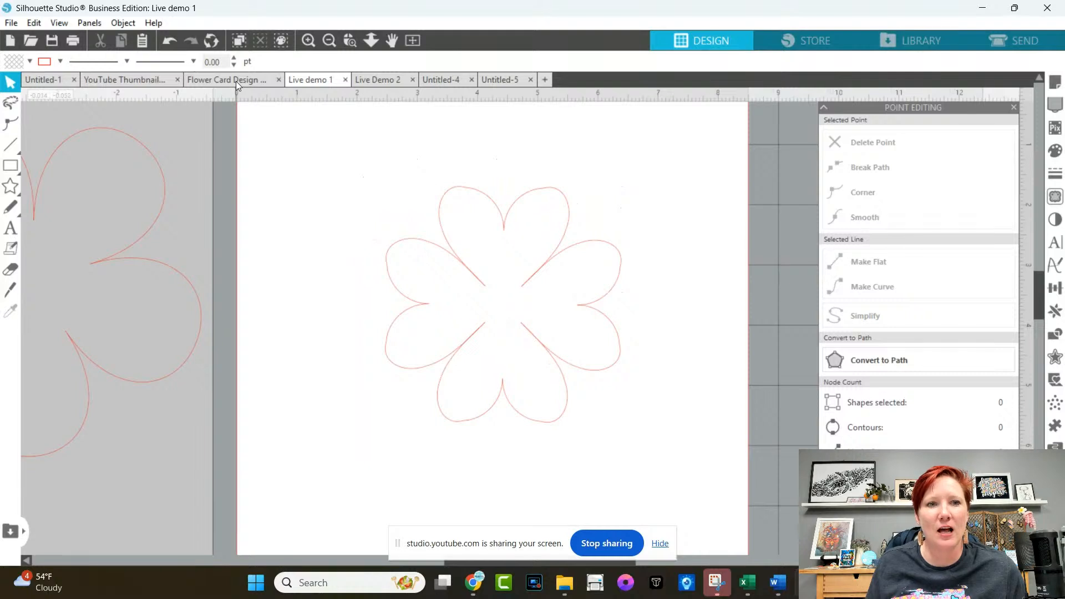
In the Flower Card Design document, move the layered orange flower off the card beside the page and ungroup it.
click(213, 81)
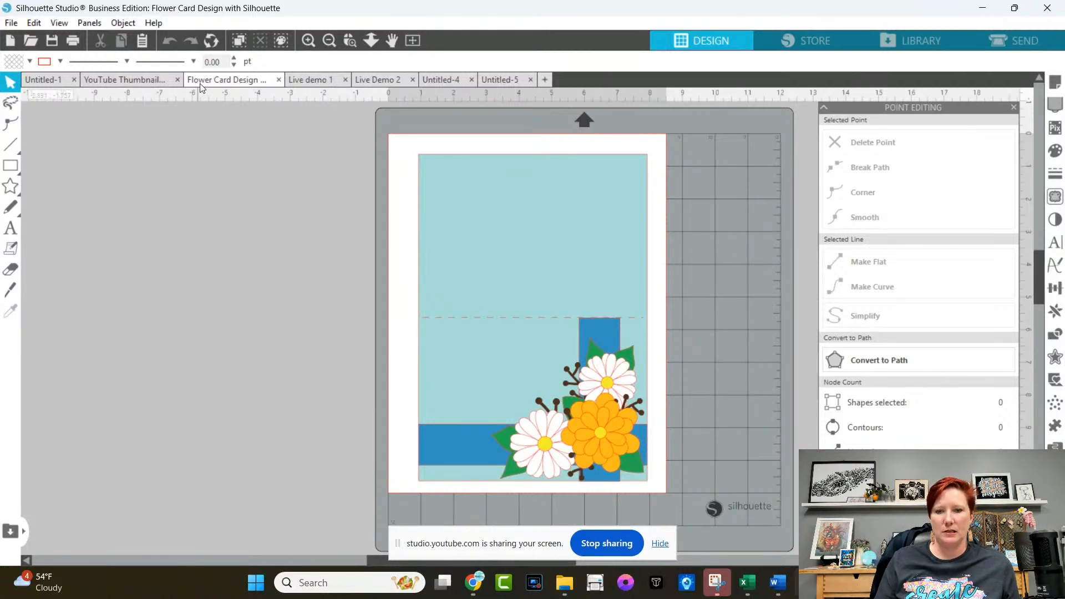
drag(610, 424, 305, 248)
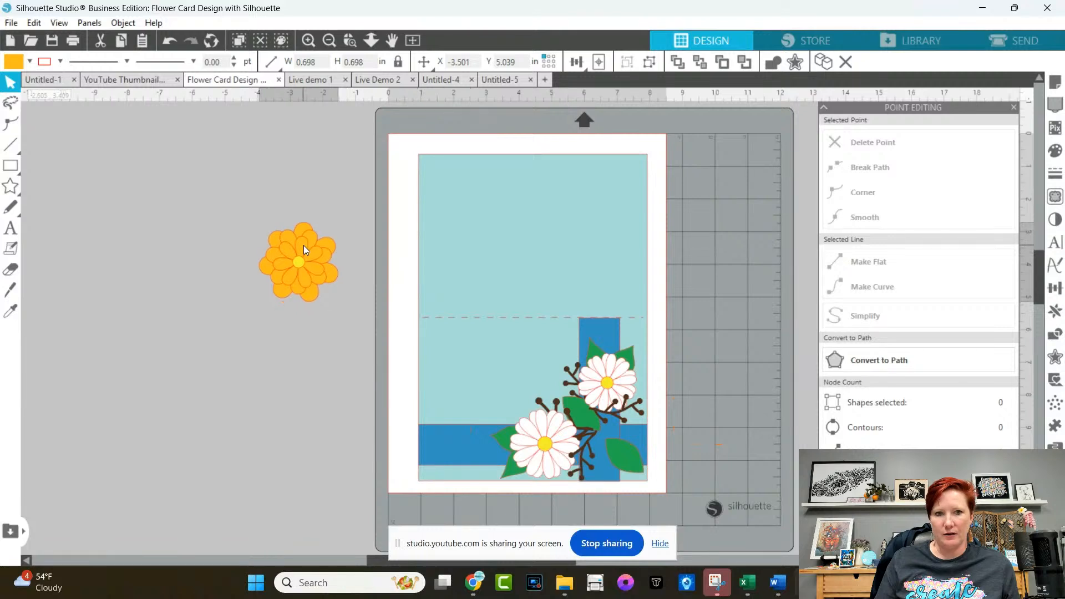
right_click(303, 248)
click(351, 408)
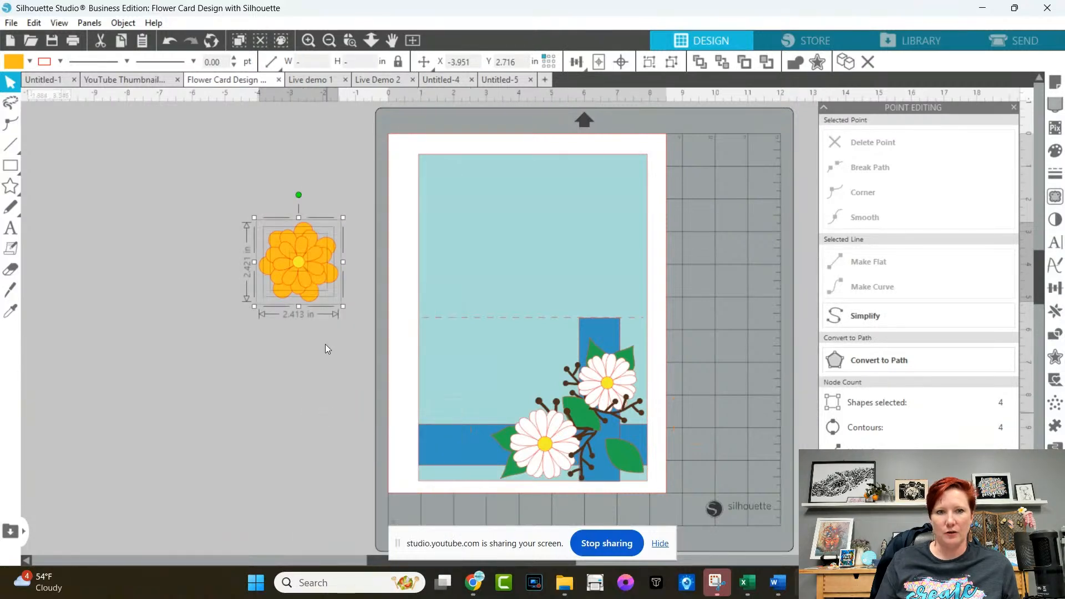
Pull the orange flower's yellow centre and stacked petal layers apart beside the page to show the separate shapes.
click(325, 344)
drag(300, 266, 201, 271)
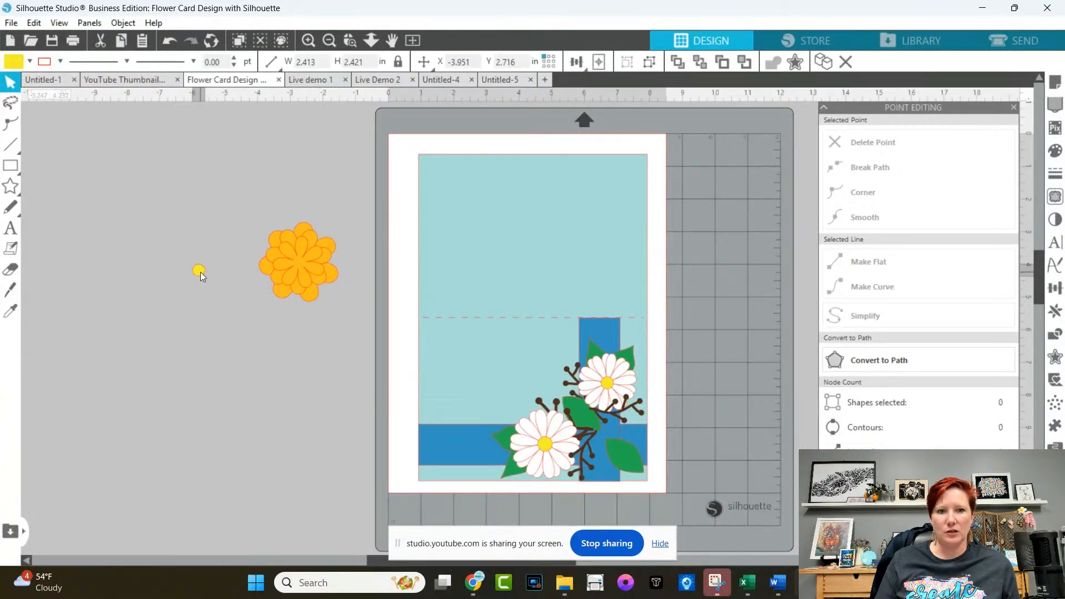
drag(297, 268, 238, 305)
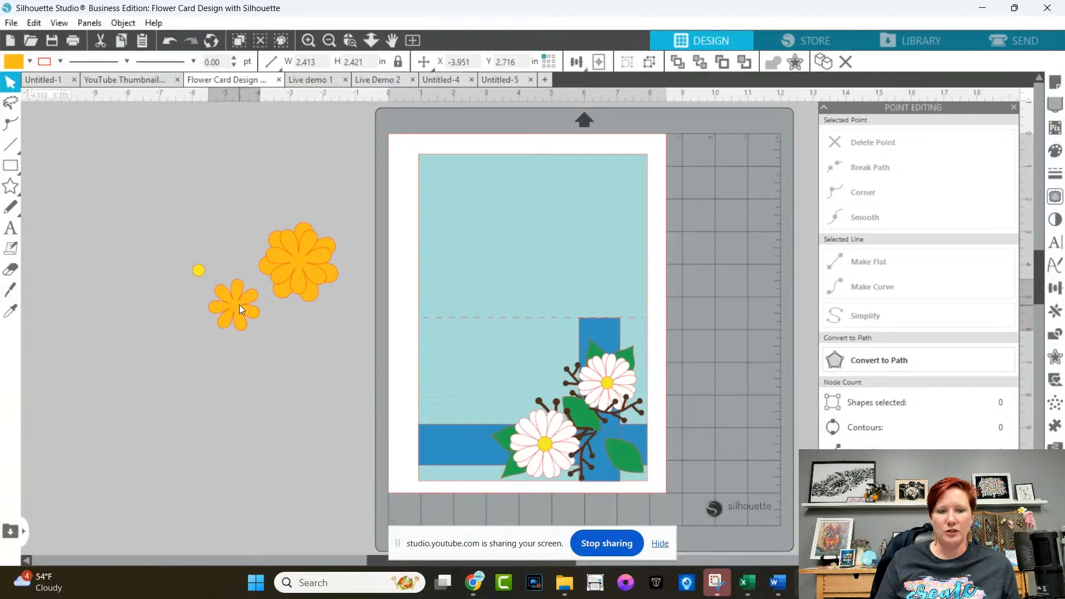
drag(297, 270, 283, 332)
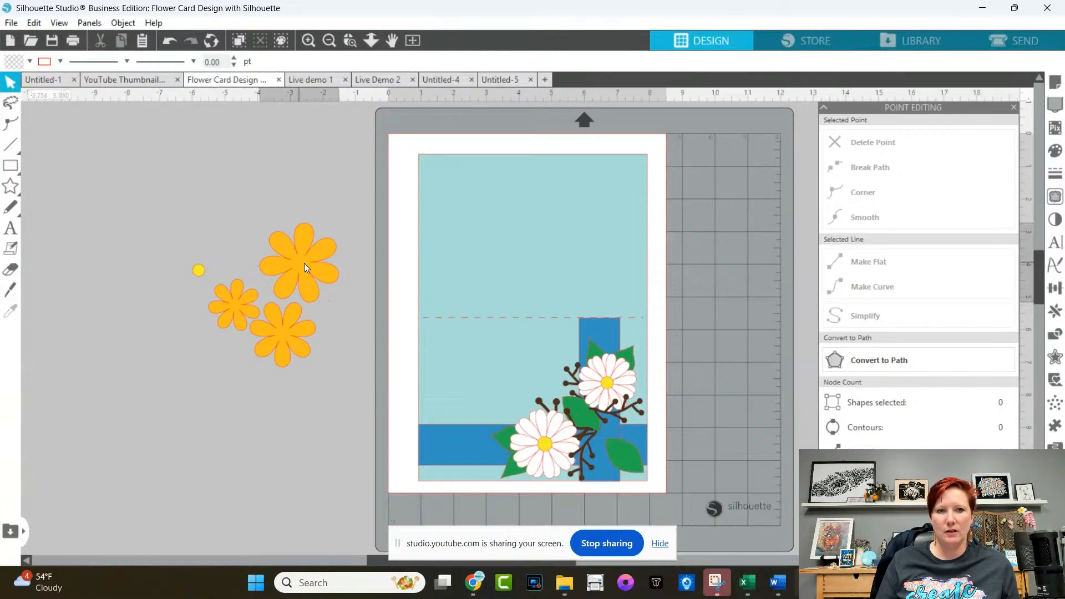
drag(304, 262, 328, 294)
click(325, 215)
Undo the moves of the orange flower's centre and petal layers.
key(ctrl+z)
key(ctrl+z)
key(ctrl+z)
key(ctrl+z)
key(ctrl+z)
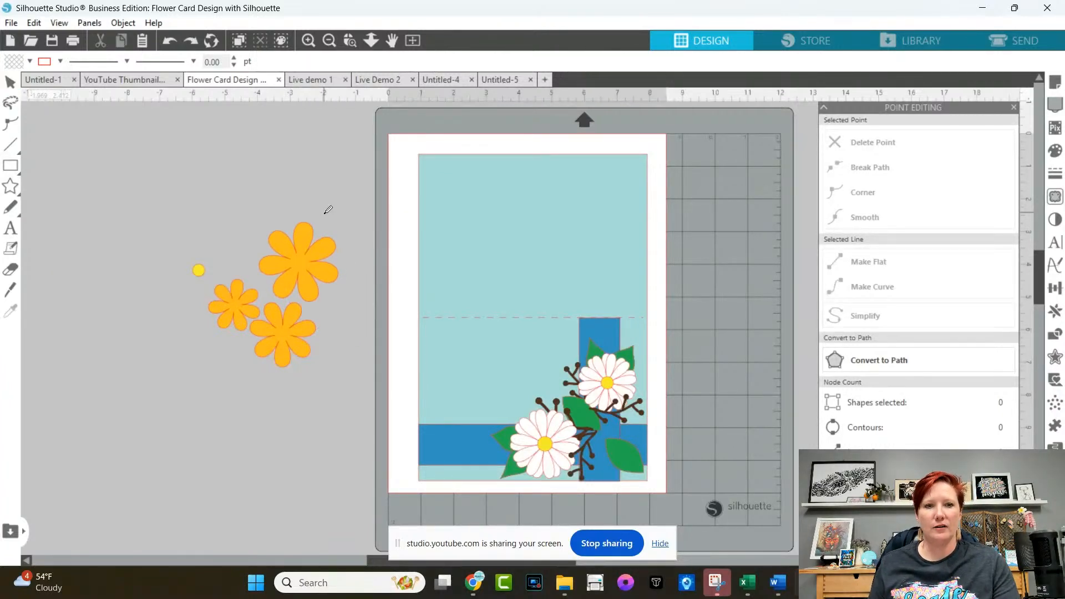
key(ctrl+z)
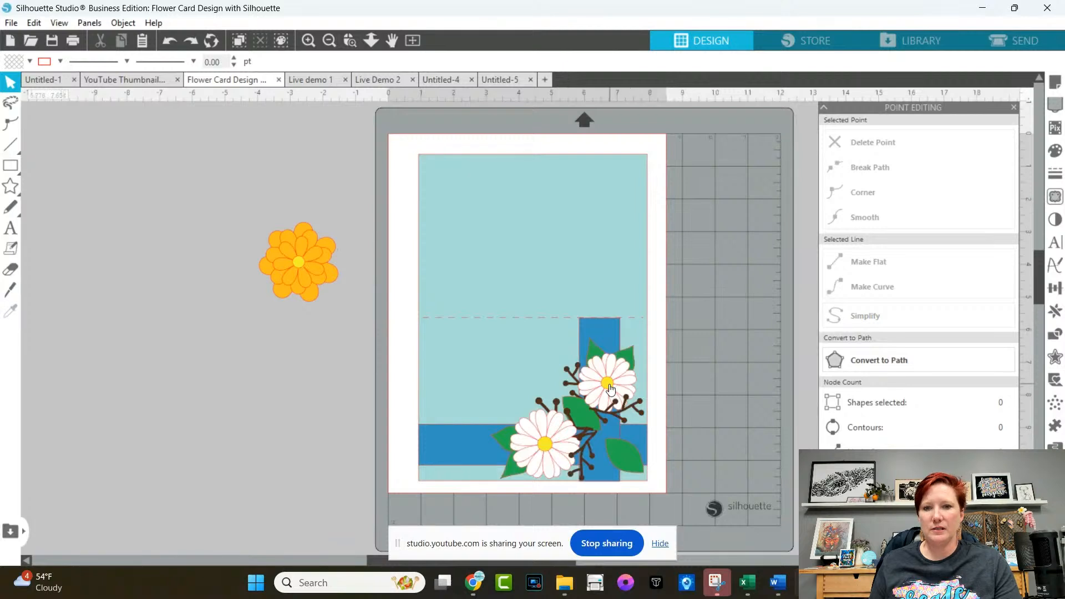
Move the upper white daisy off the card to below the orange flower and ungroup its layers.
drag(613, 374, 289, 358)
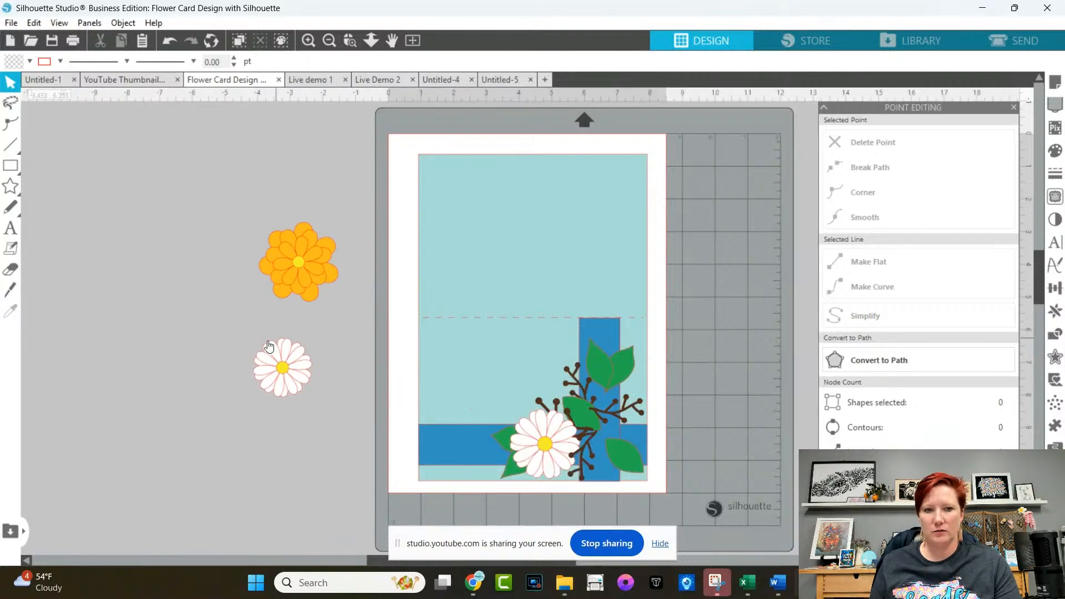
right_click(284, 374)
click(328, 406)
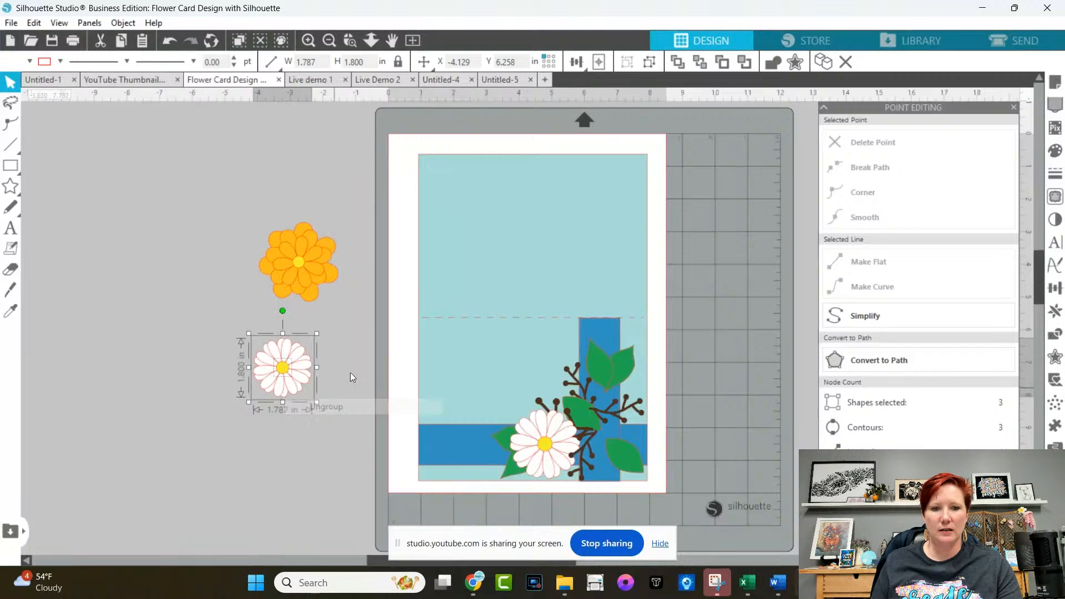
click(283, 367)
drag(283, 367, 346, 401)
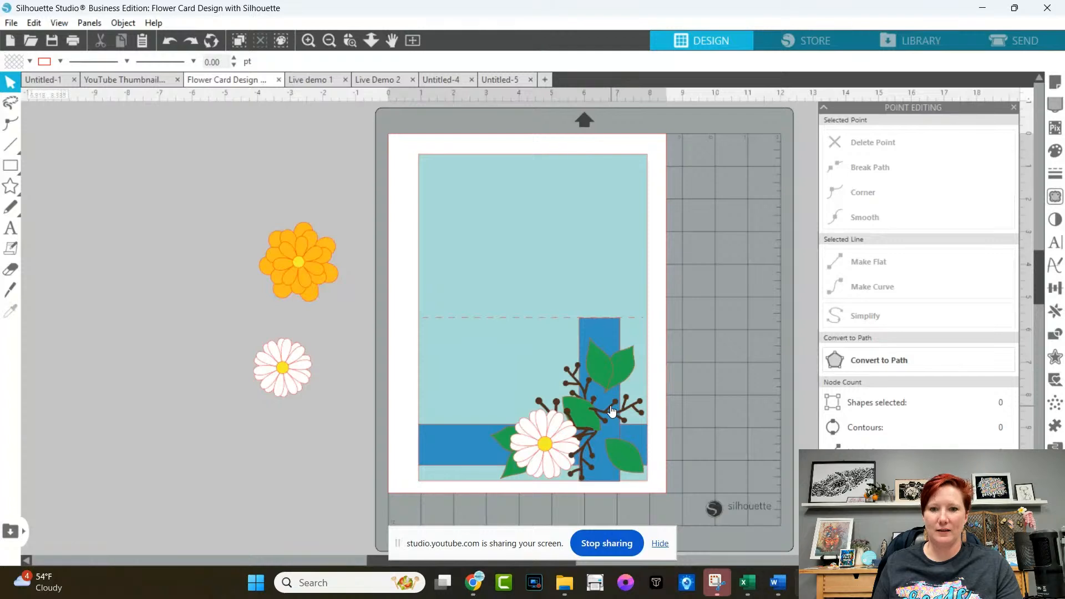
Move a brown berry branch off the card and paste a copy near the upper-left corner of a new document's page.
drag(616, 399, 330, 417)
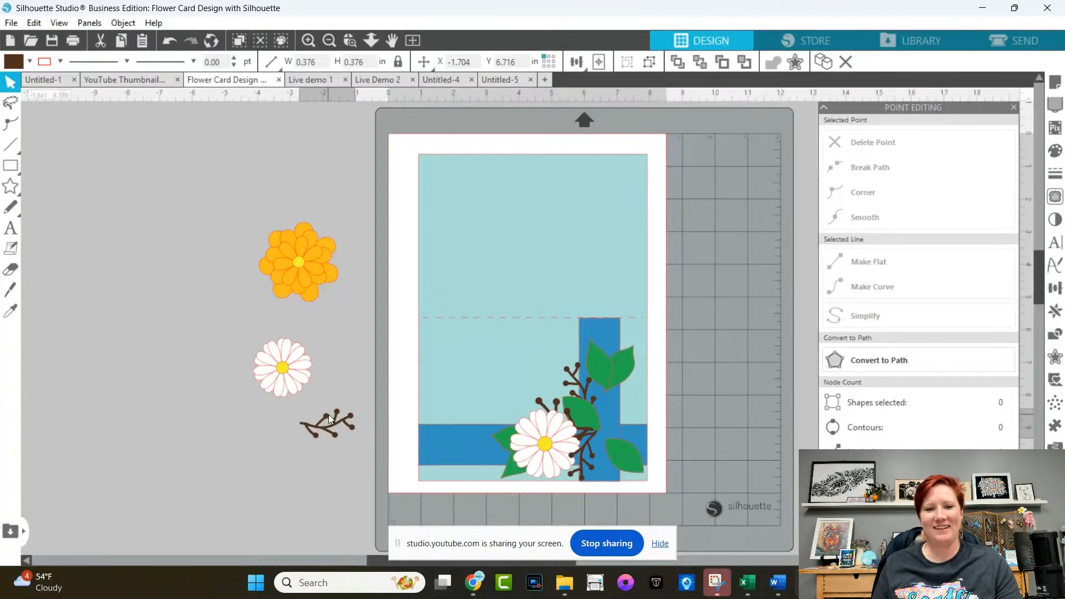
mouse_move(328, 414)
mouse_down()
mouse_move(335, 388)
mouse_move(338, 404)
mouse_up()
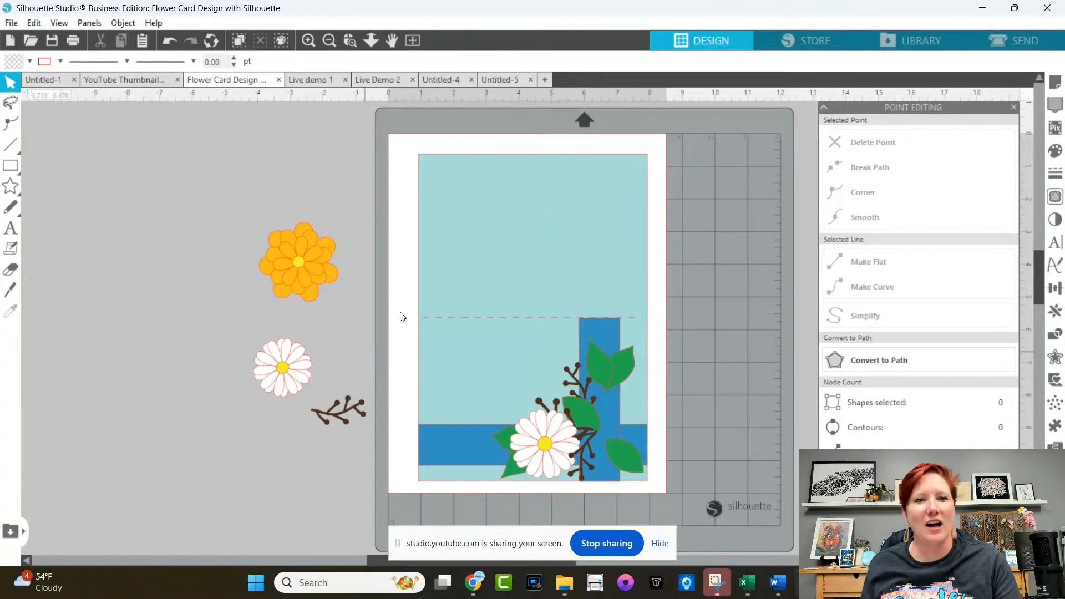
click(344, 409)
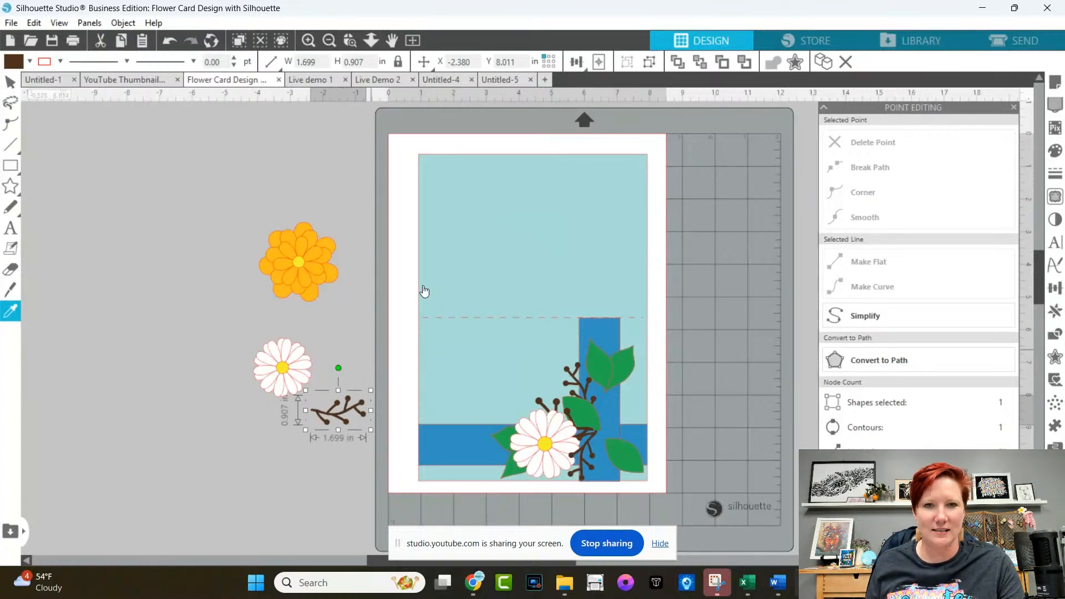
click(546, 80)
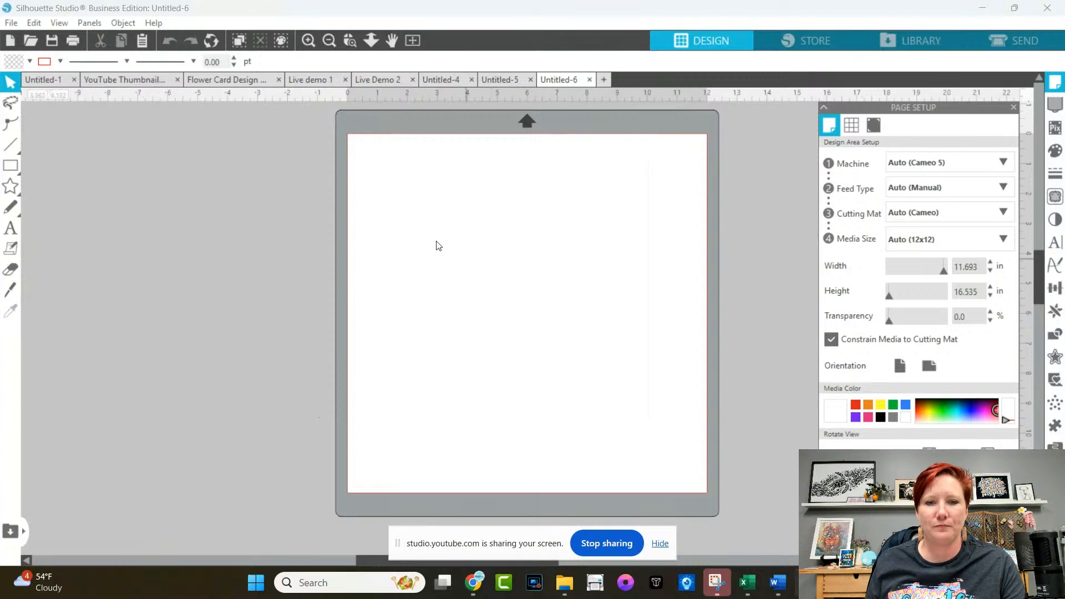
right_click(467, 236)
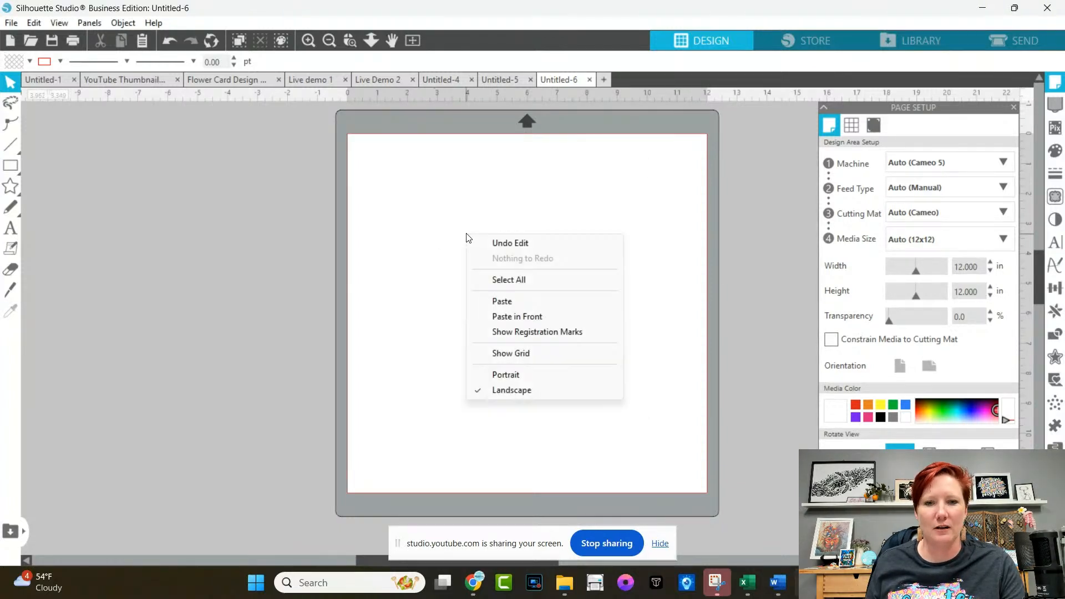
click(502, 301)
drag(321, 385, 434, 187)
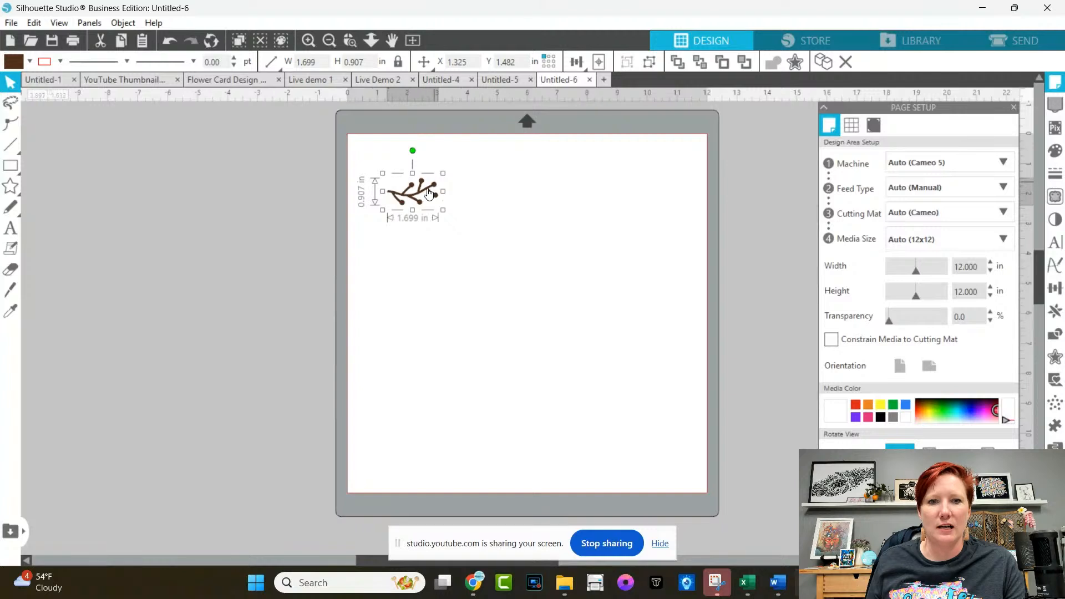
Draw a circle about 0.176 in across to the right of the branch and fill it dark brown.
click(350, 40)
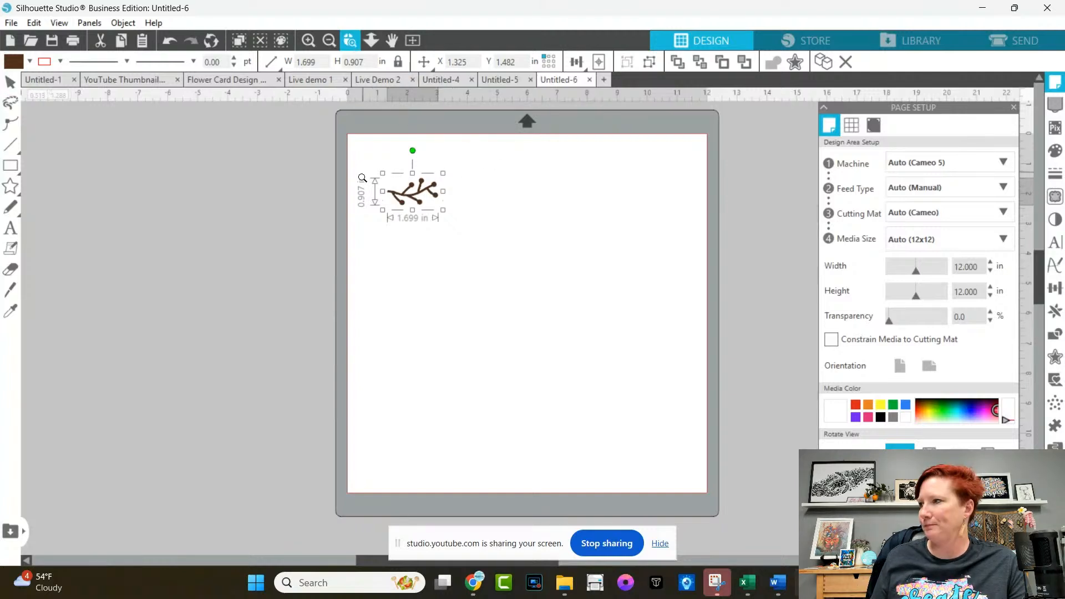
click(603, 276)
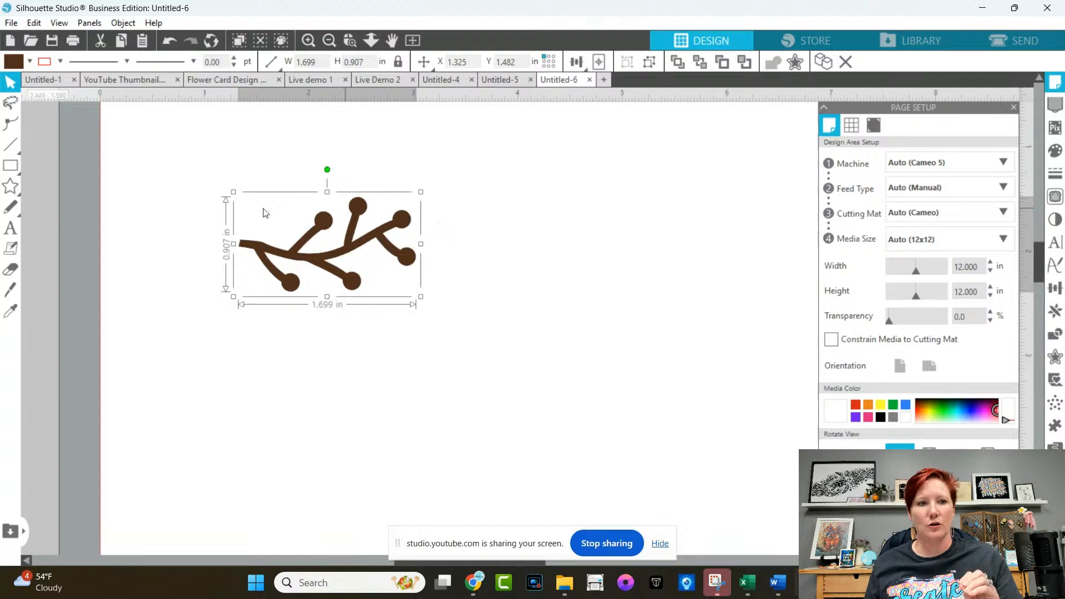
mouse_move(12, 166)
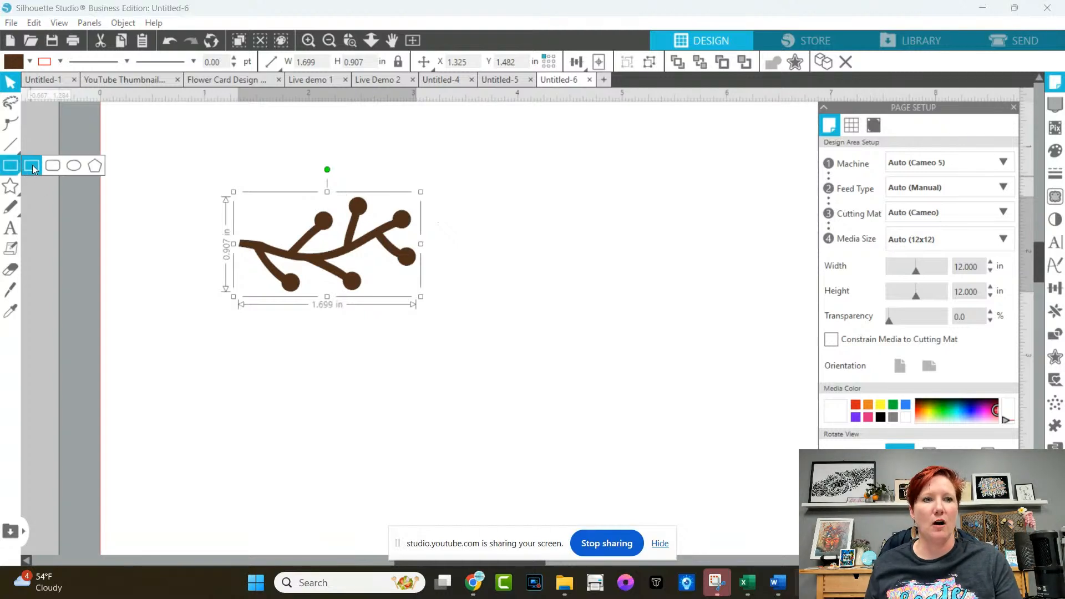
click(75, 165)
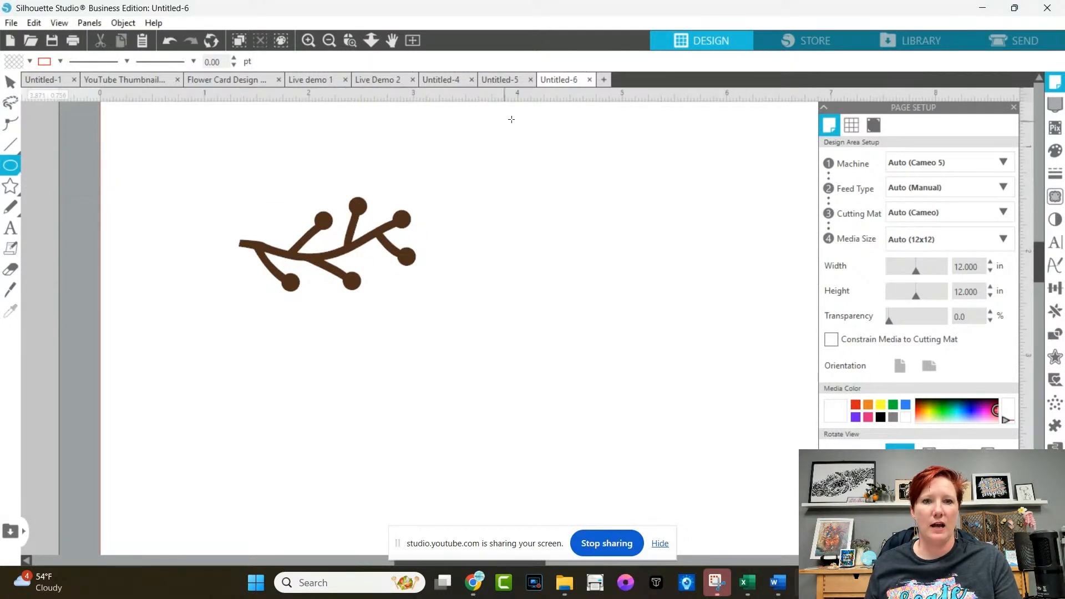
mouse_move(502, 128)
mouse_down()
mouse_move(562, 172)
mouse_move(620, 194)
mouse_up()
key(v)
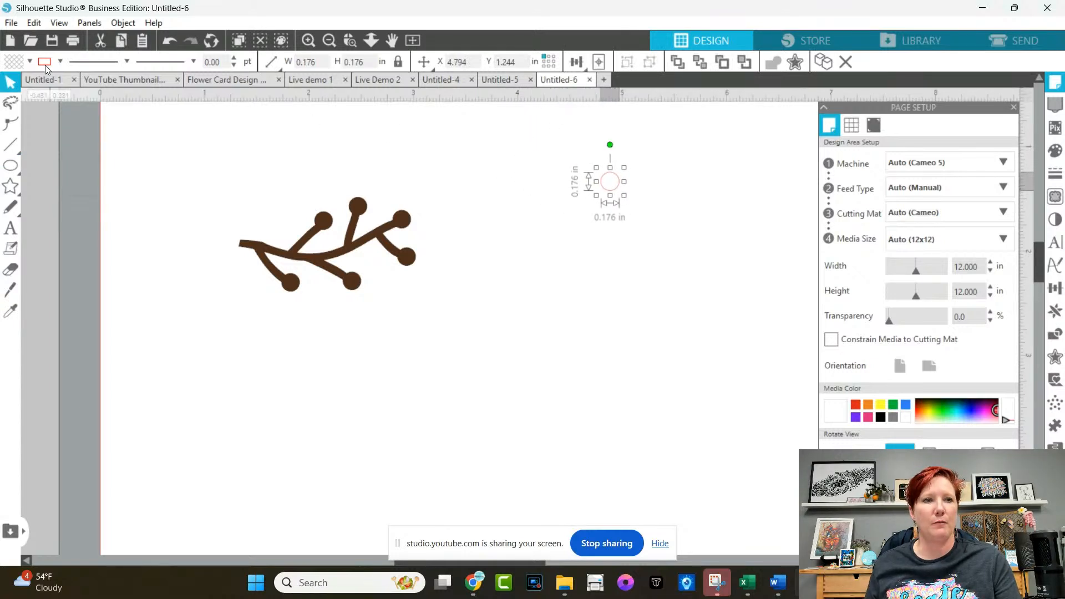
click(44, 63)
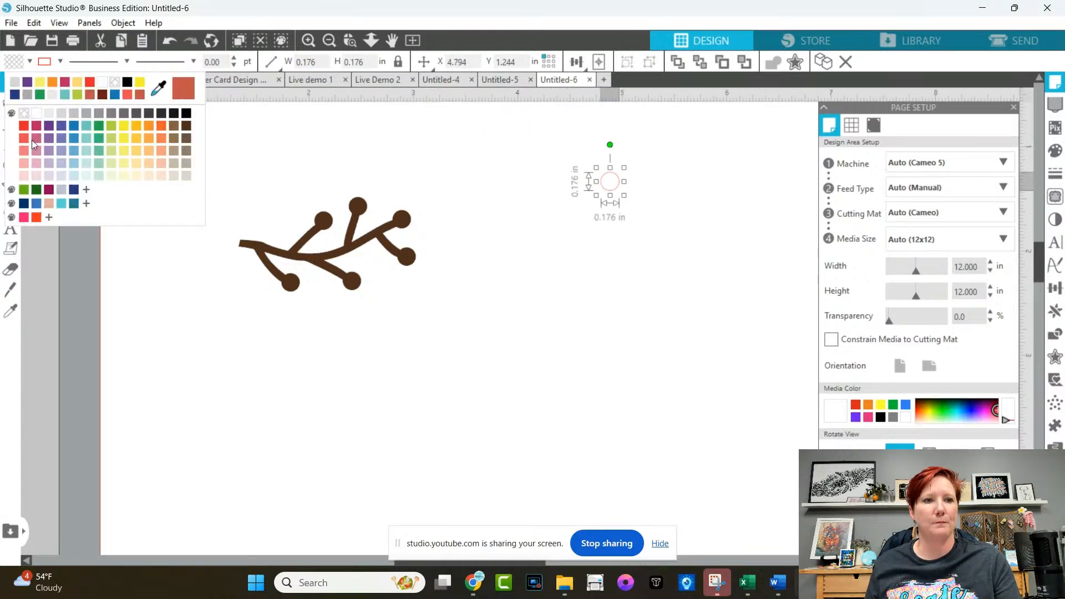
click(186, 125)
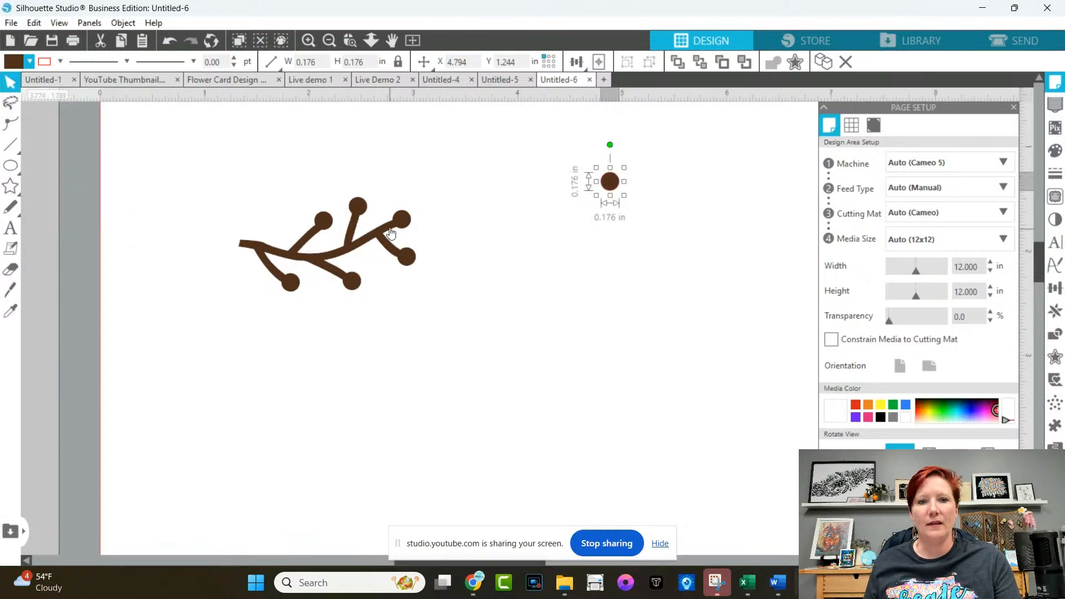
Shift the branch slightly aside and draw an open curved stem about 1.6 in wide below the brown circle with the curve tool.
drag(325, 245, 274, 218)
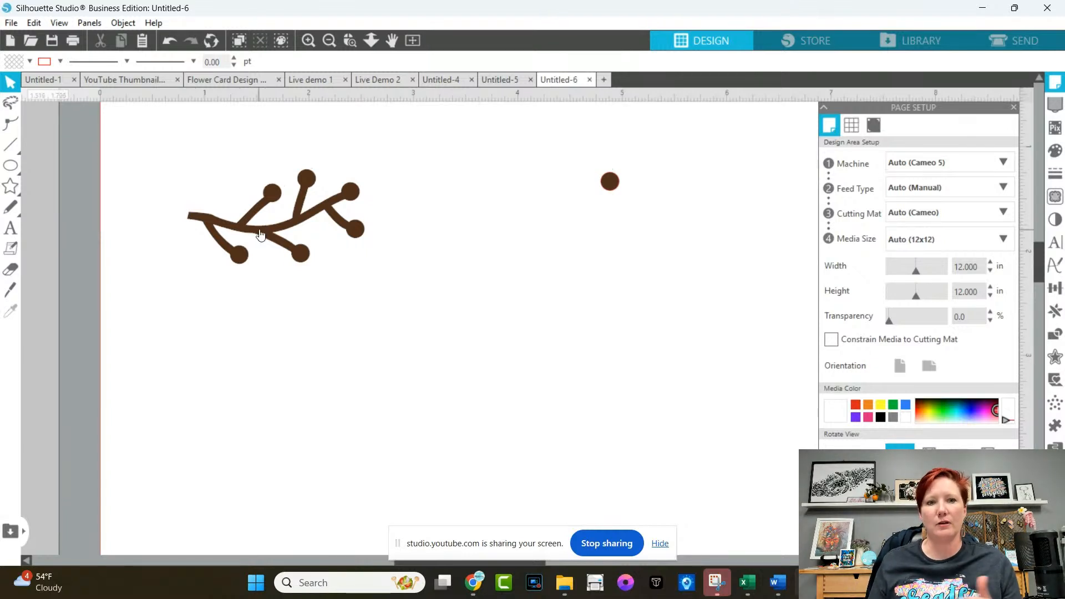
click(11, 147)
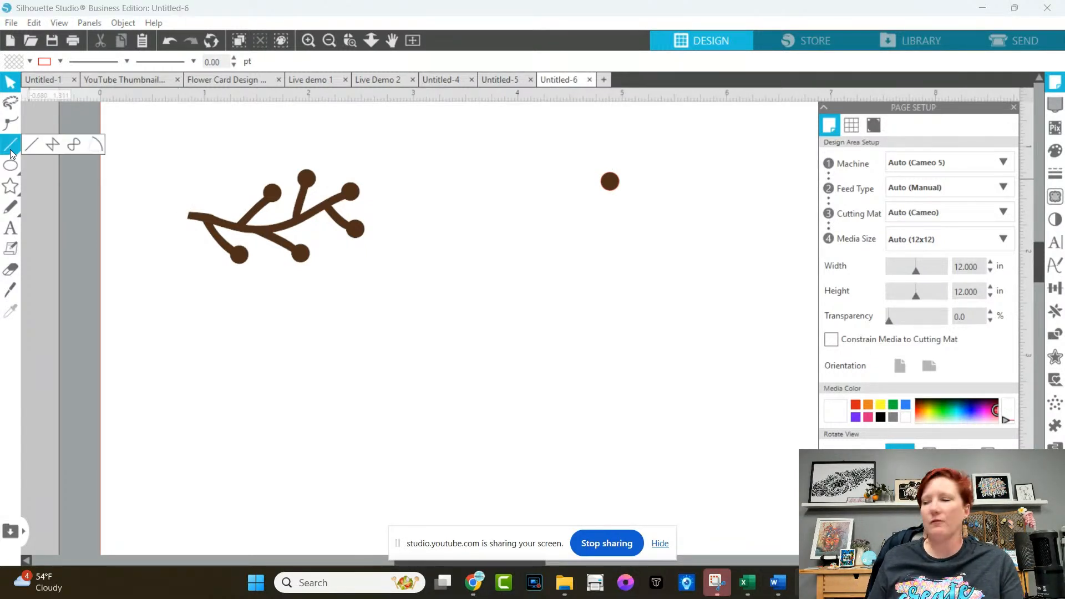
click(74, 146)
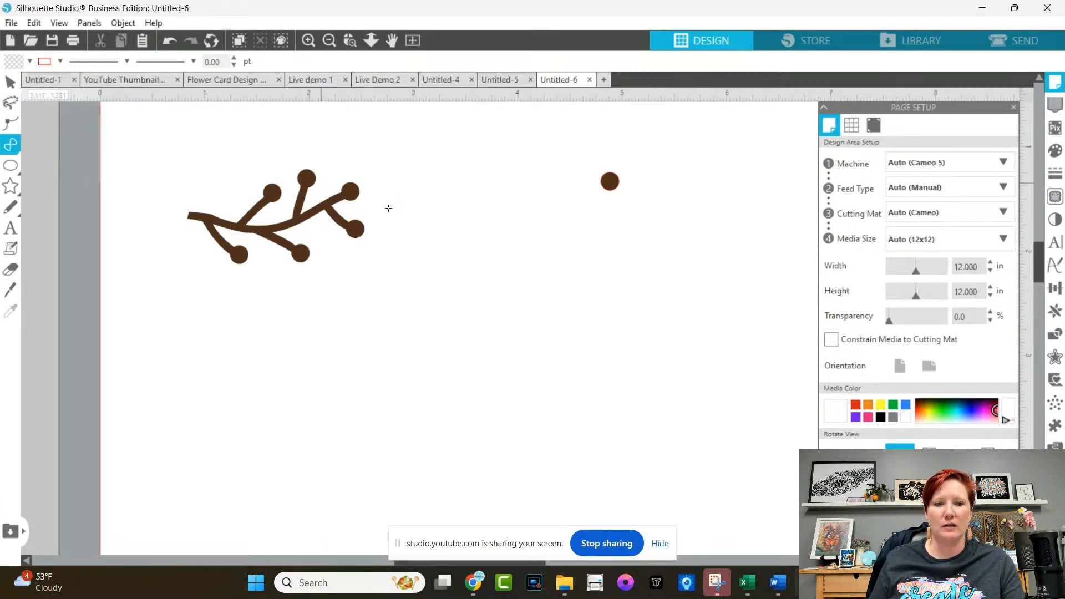
click(483, 268)
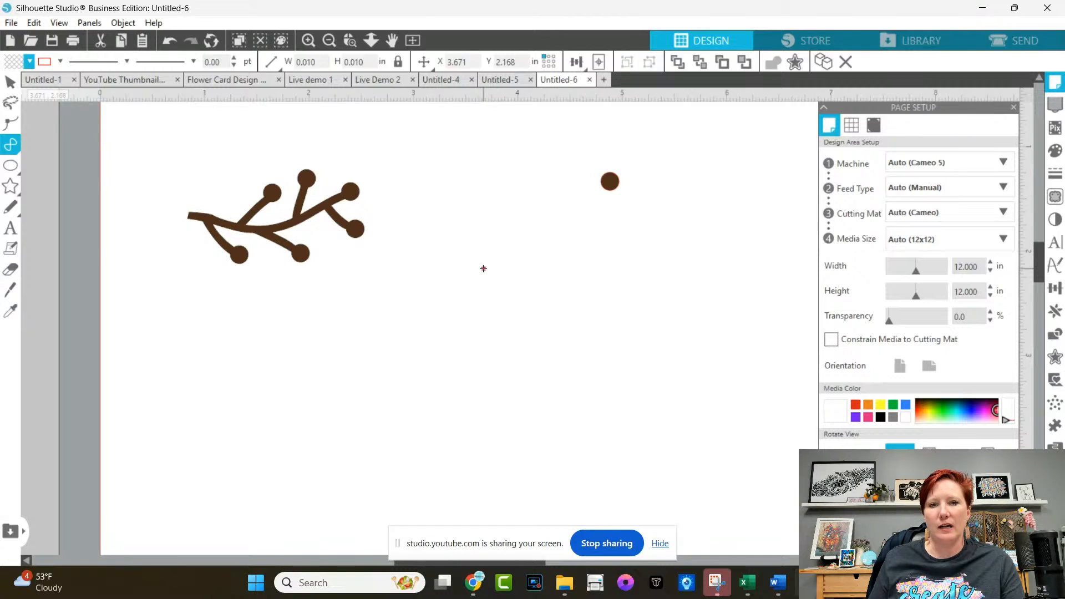
click(576, 268)
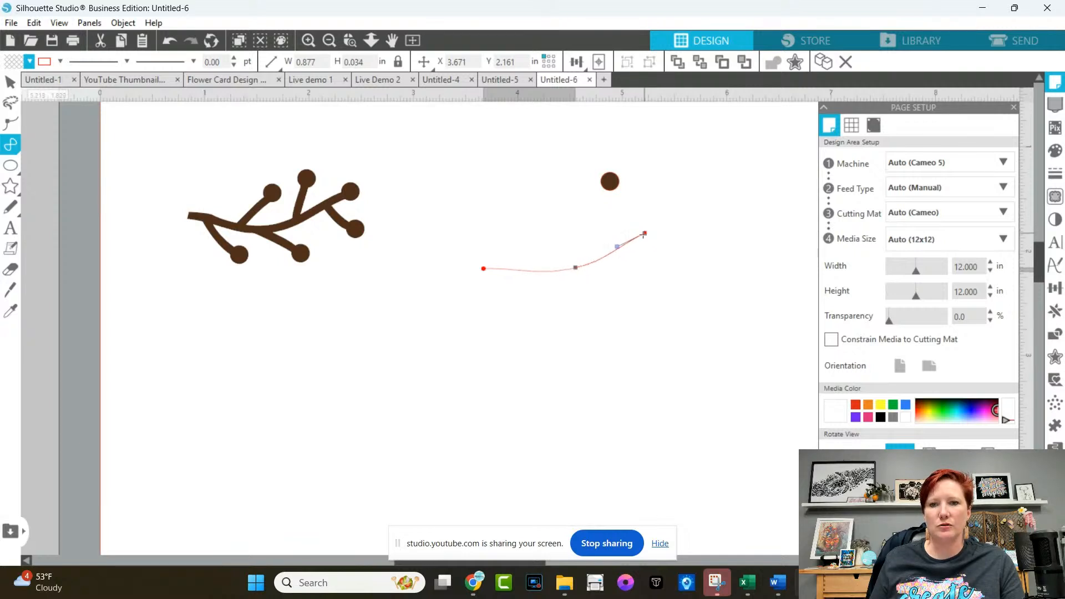
click(650, 236)
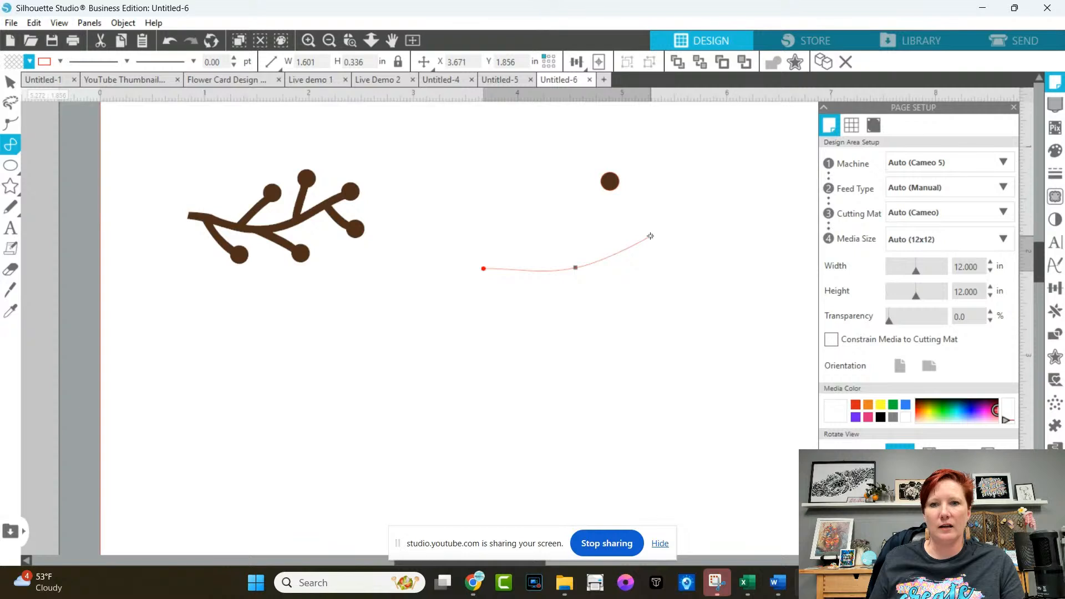
key(Escape)
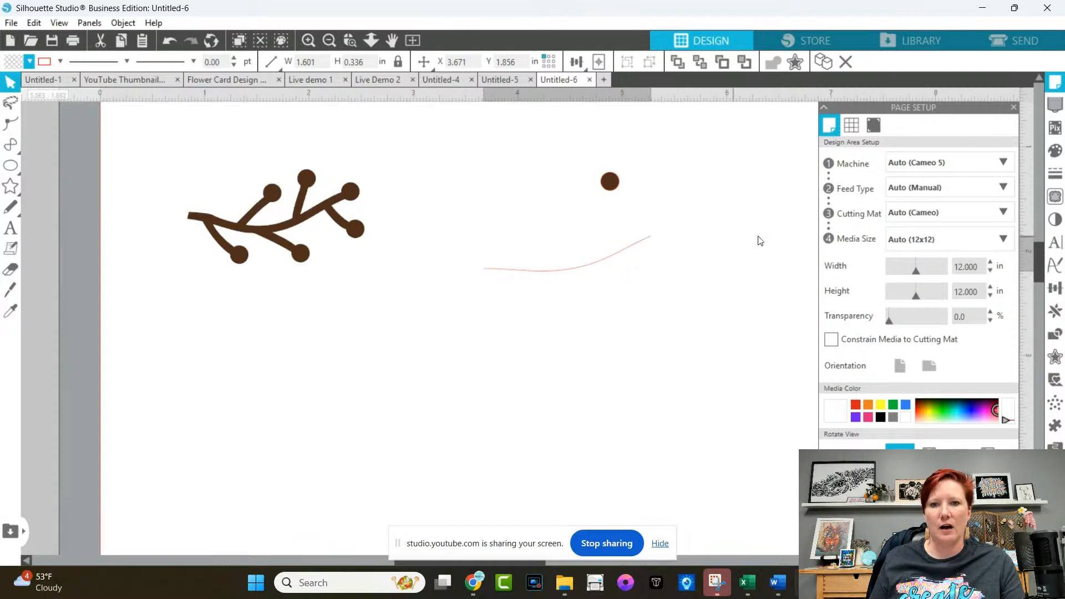
Examine the edit points of the curved stem and of the brown circle to compare an open path with a closed one.
click(593, 265)
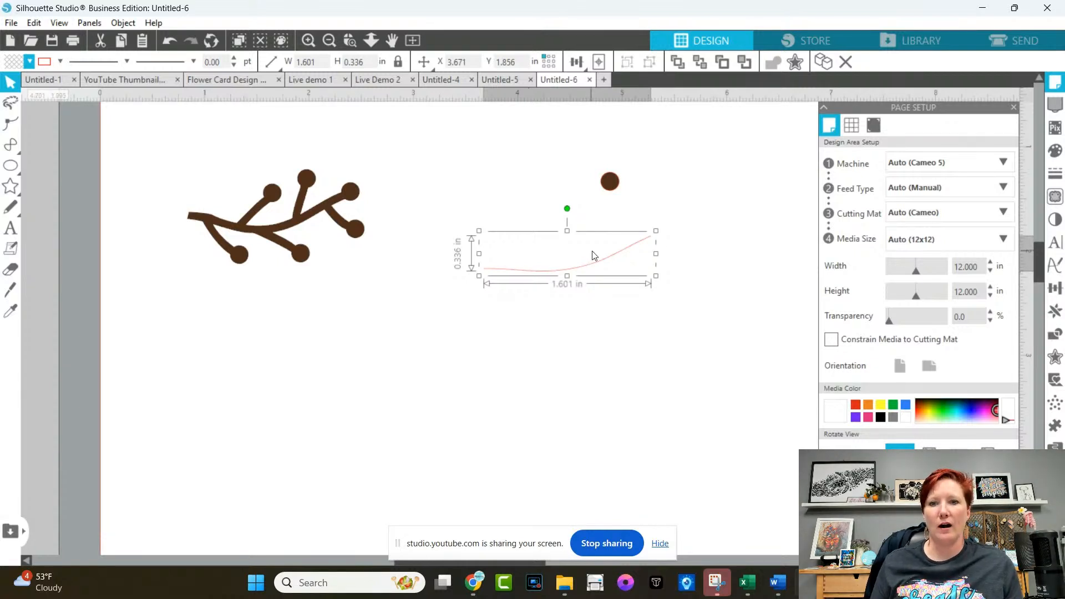
double_click(488, 270)
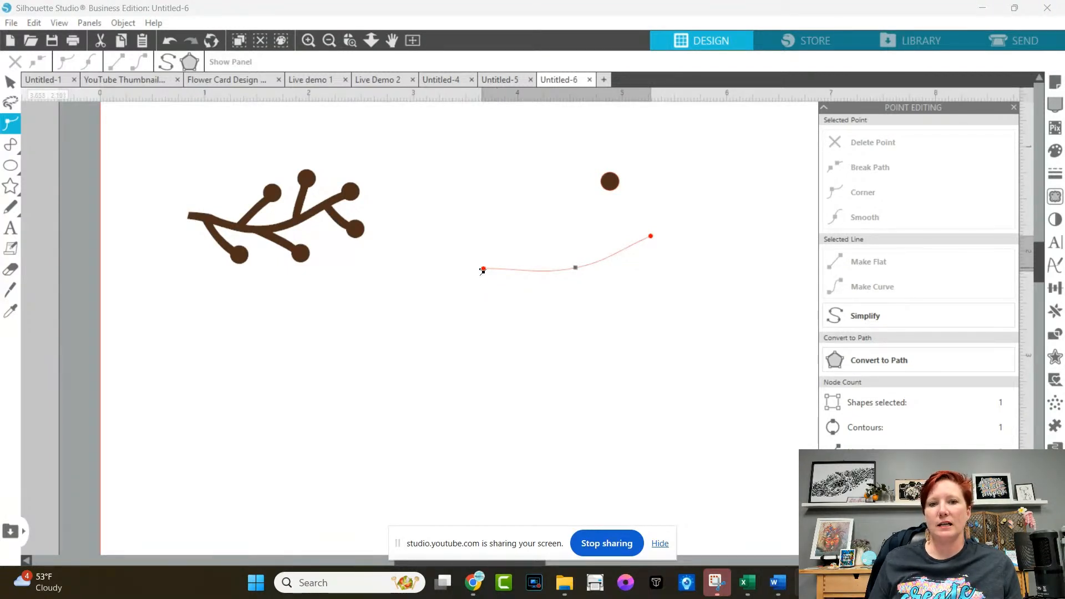
click(611, 180)
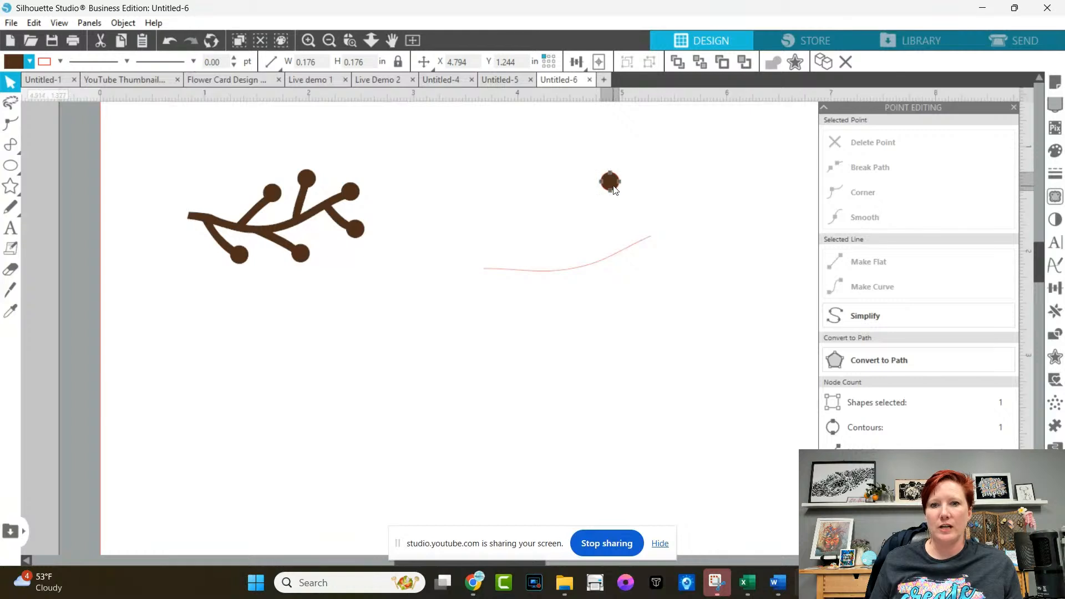
double_click(613, 185)
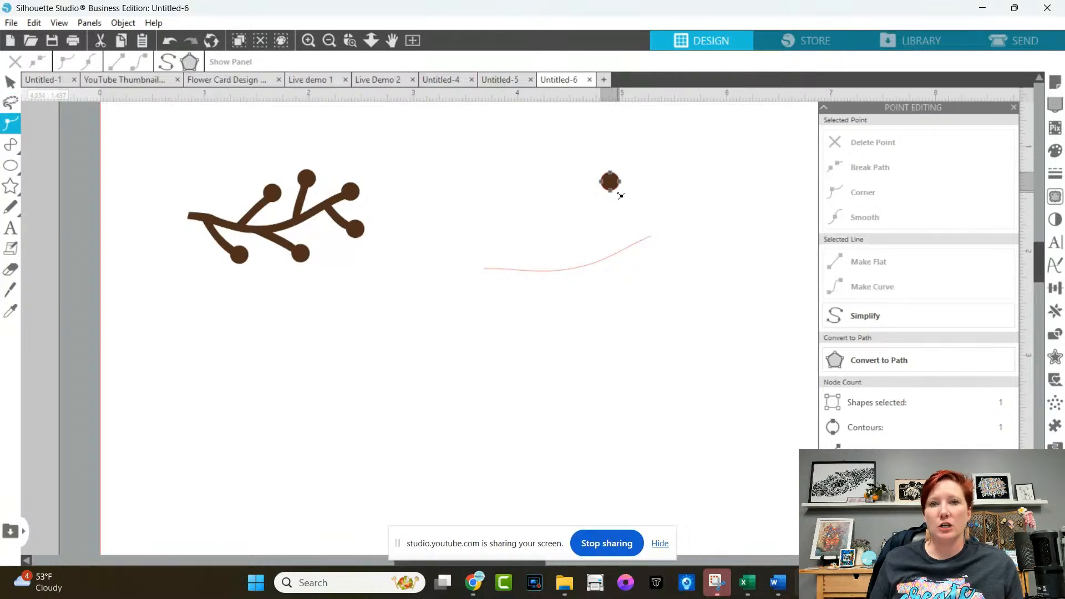
click(624, 249)
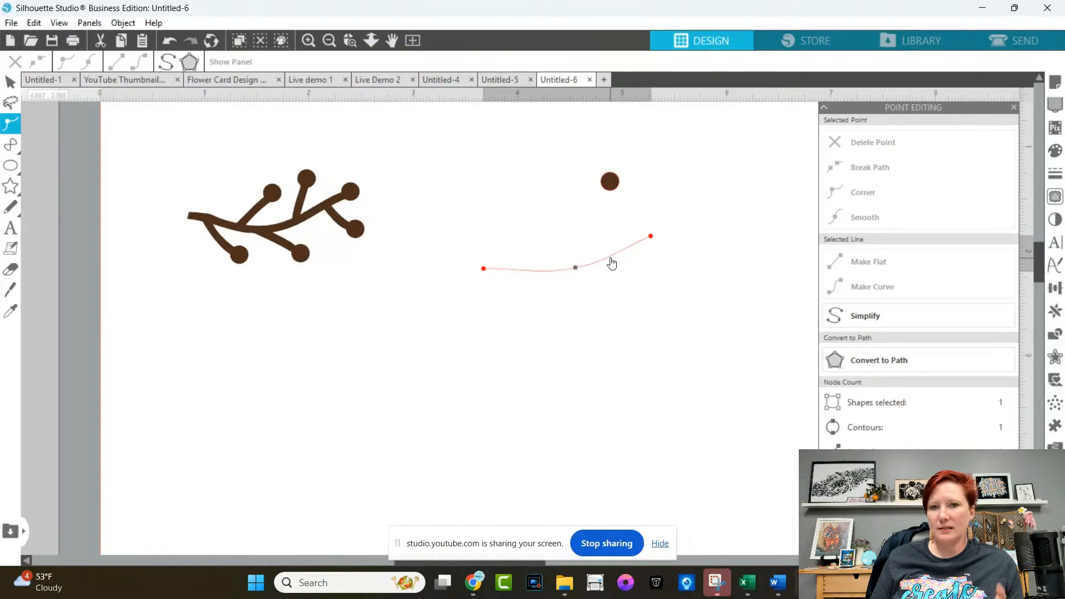
click(614, 290)
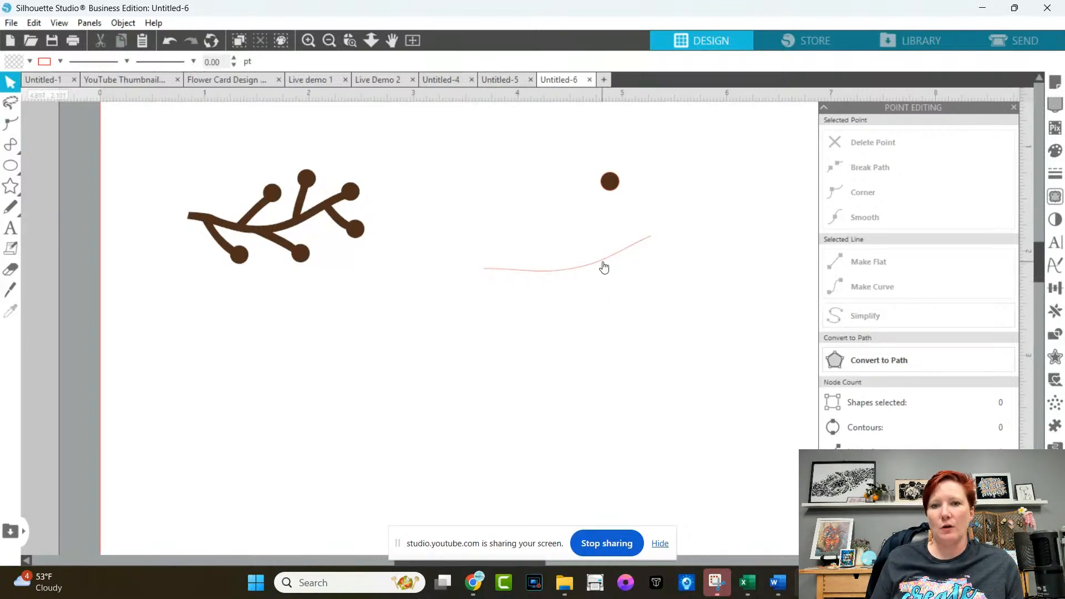
Thicken the open curved stem's line to 4.00 pt.
click(604, 266)
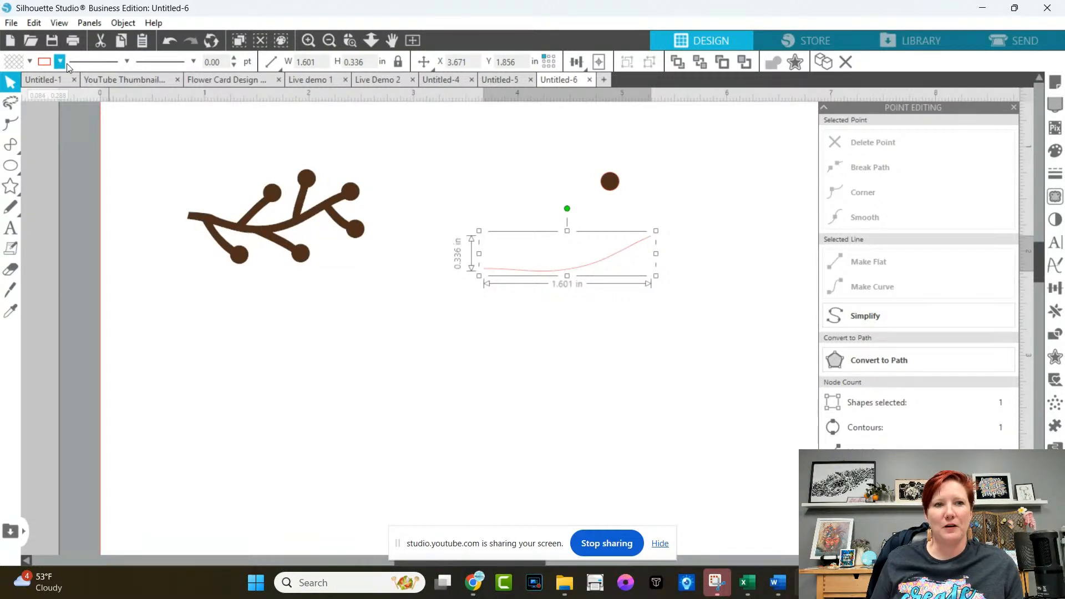
click(193, 61)
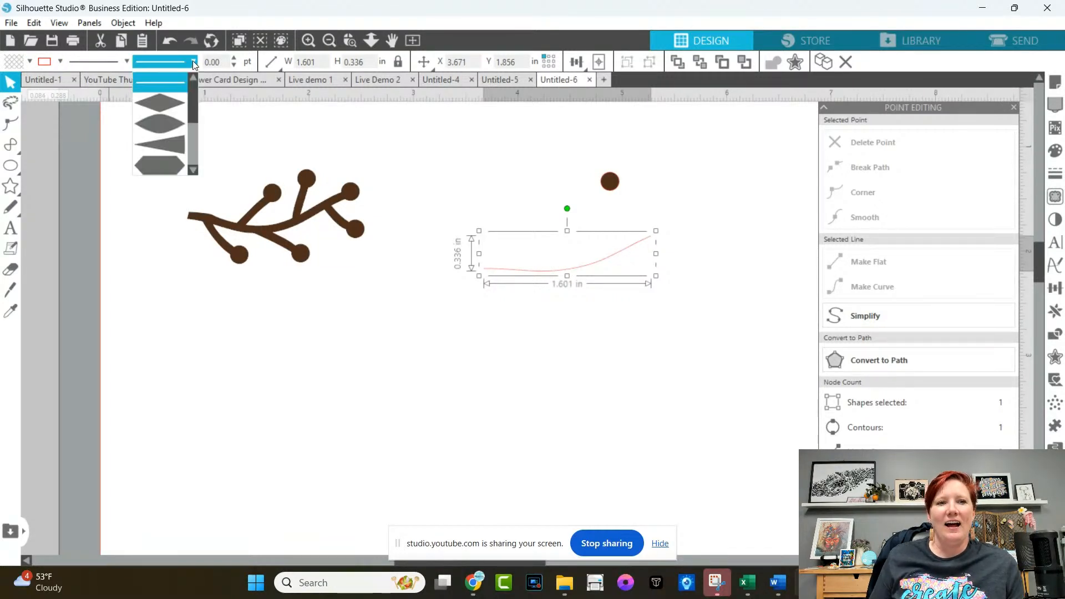
click(126, 61)
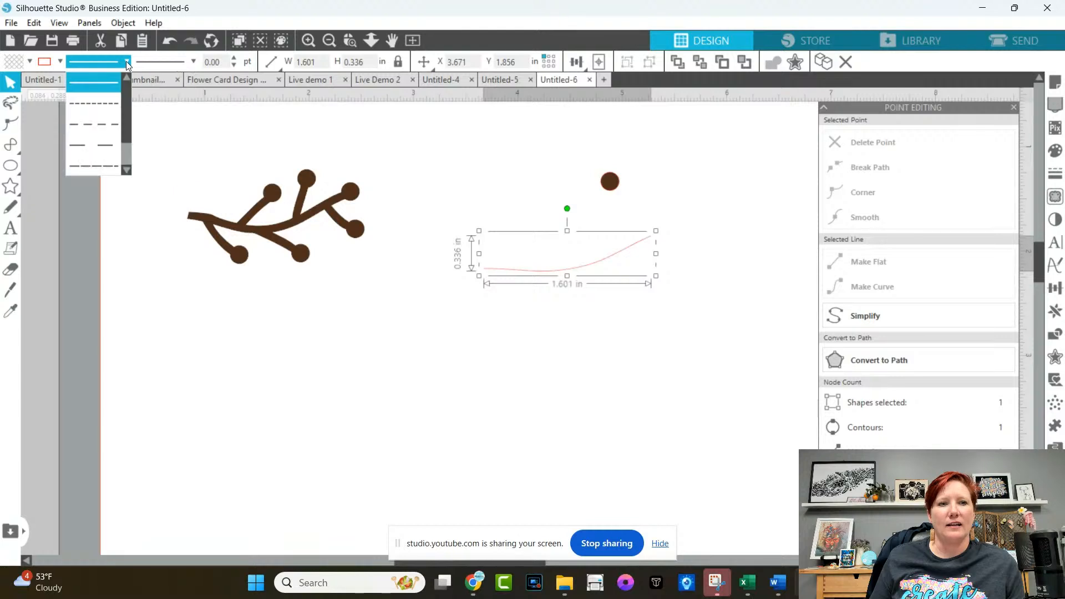
click(234, 58)
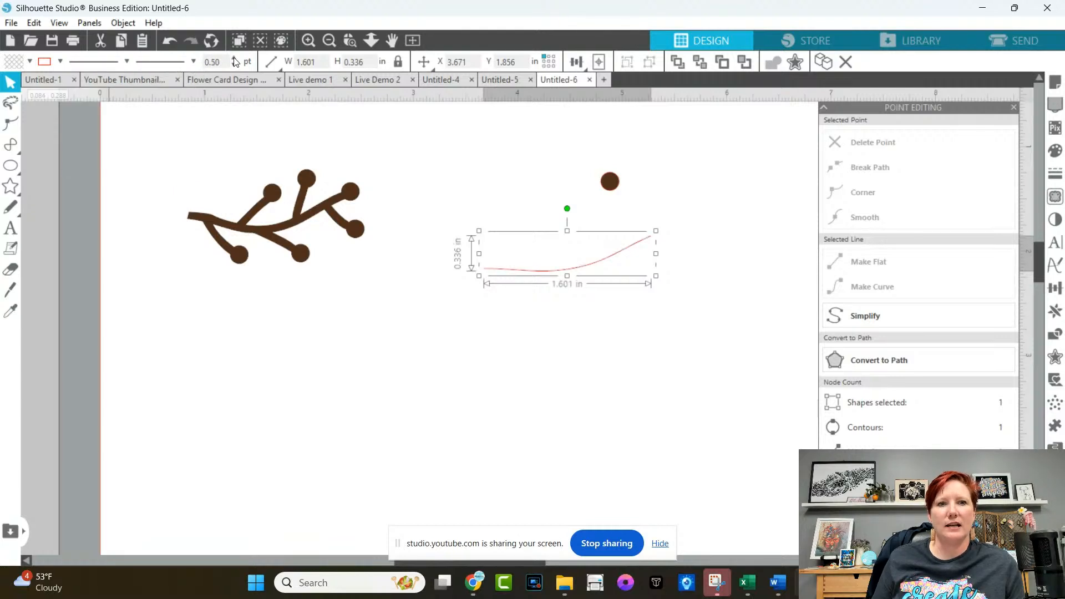
click(1055, 176)
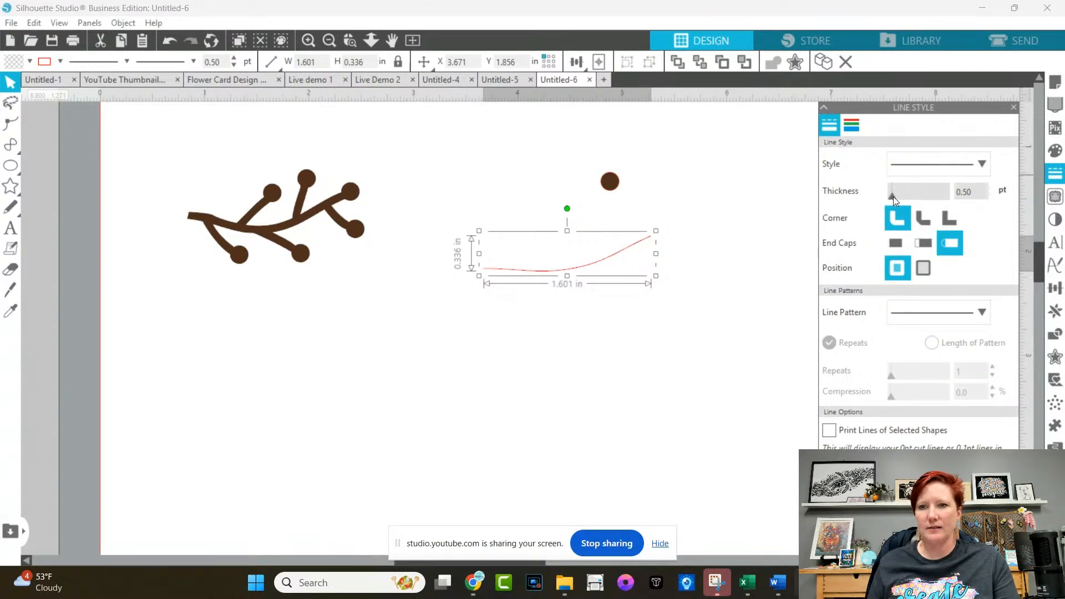
drag(891, 198, 903, 197)
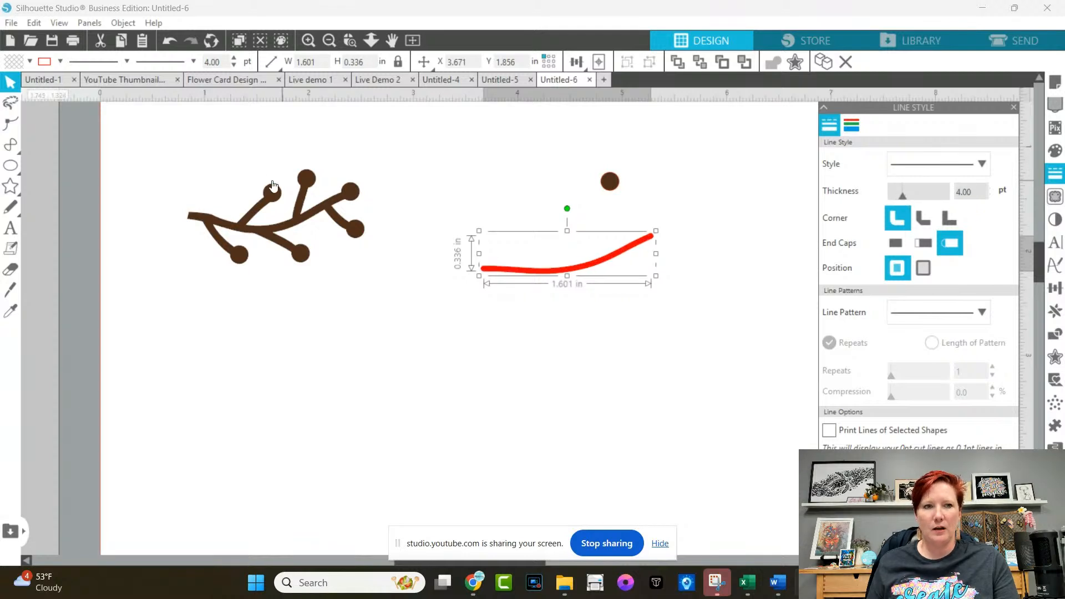
Set both the fill and the line colour of the thick curved stem to black.
click(28, 58)
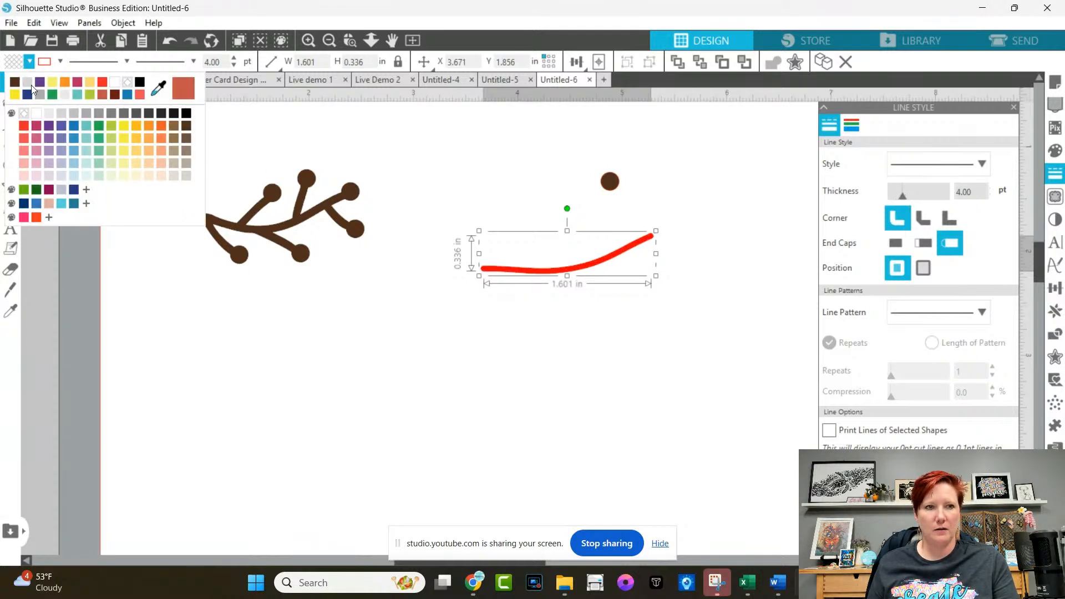
click(16, 84)
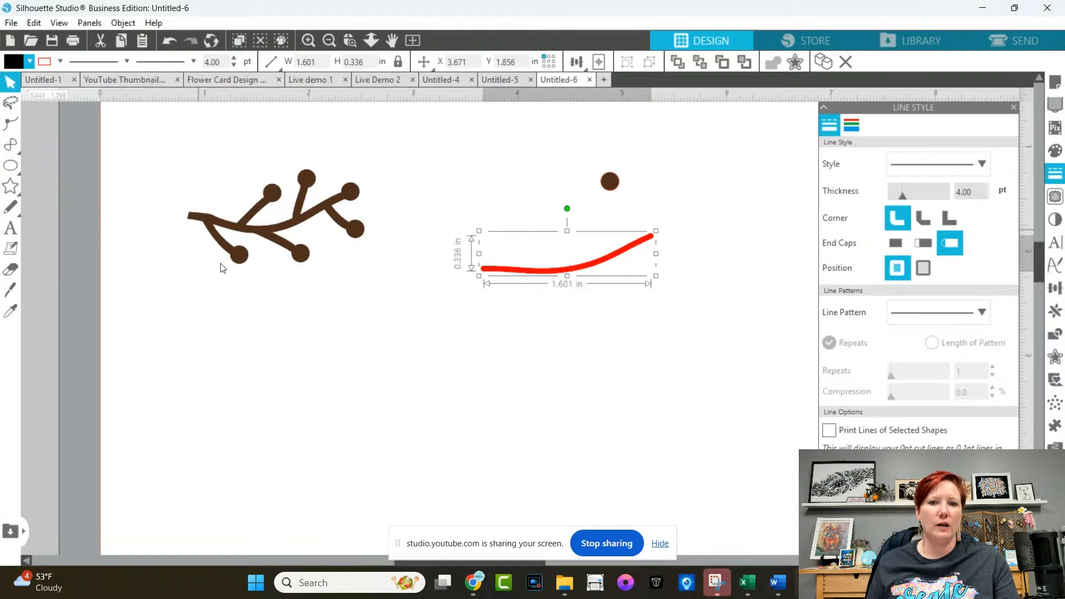
click(60, 62)
click(49, 86)
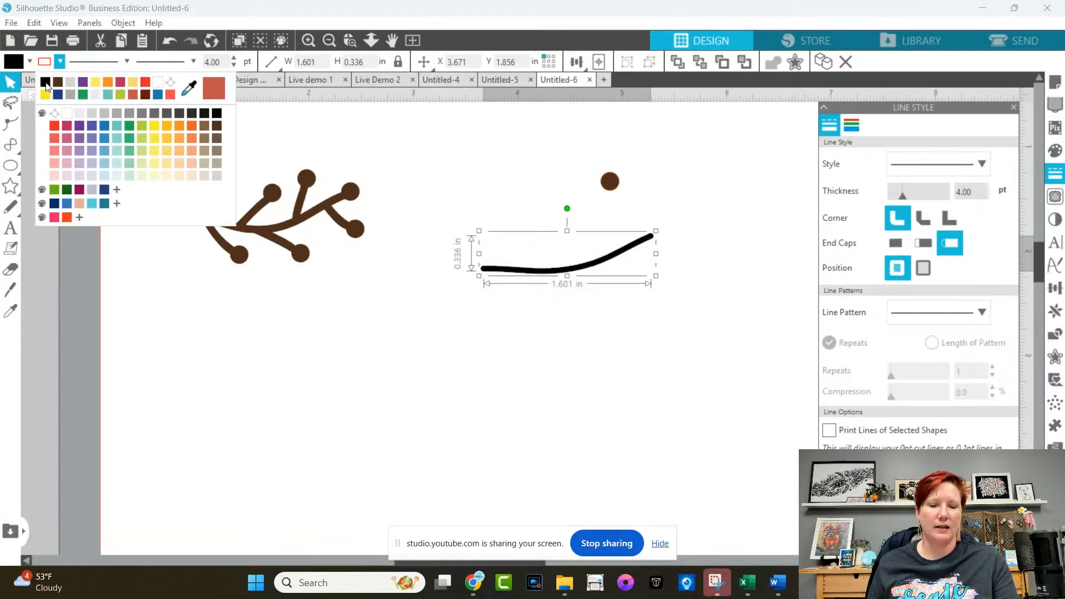
click(554, 357)
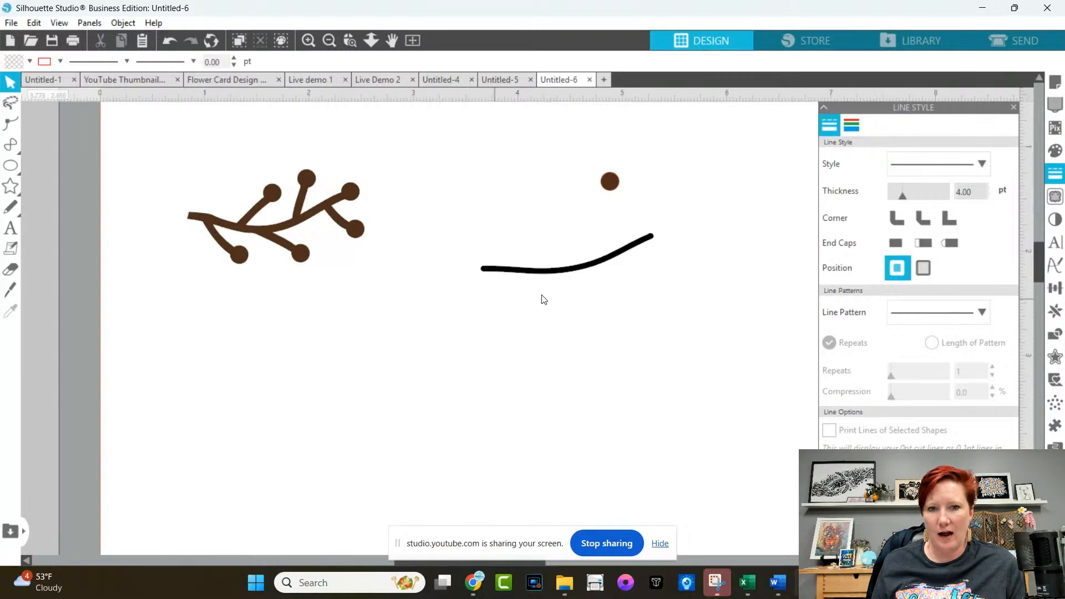
Inspect the stem's cut line in the send view up close and set the stem to Cut Edge.
click(1020, 39)
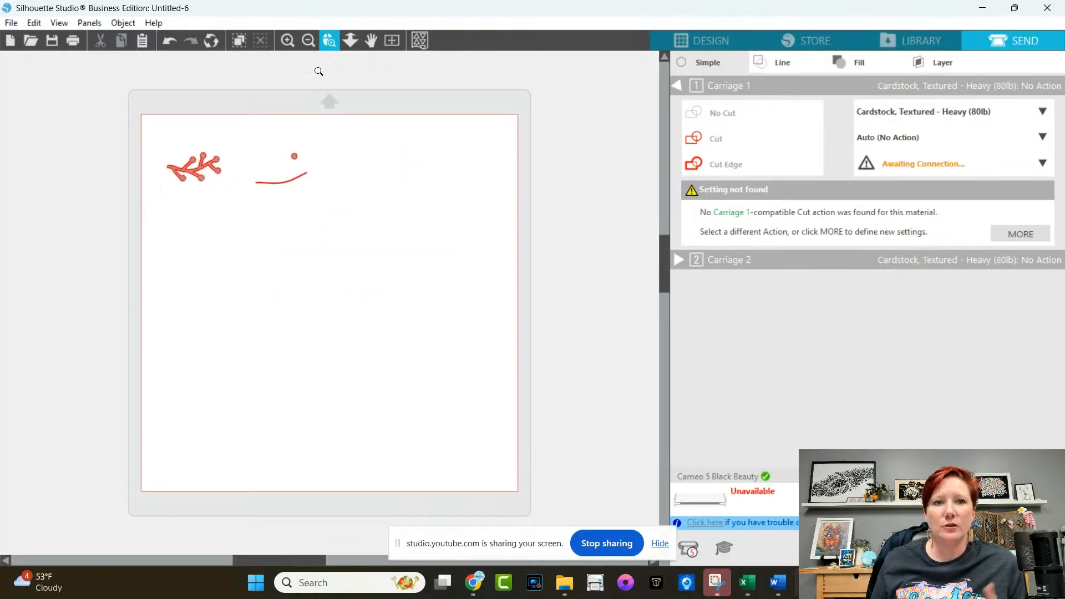
drag(240, 160, 315, 204)
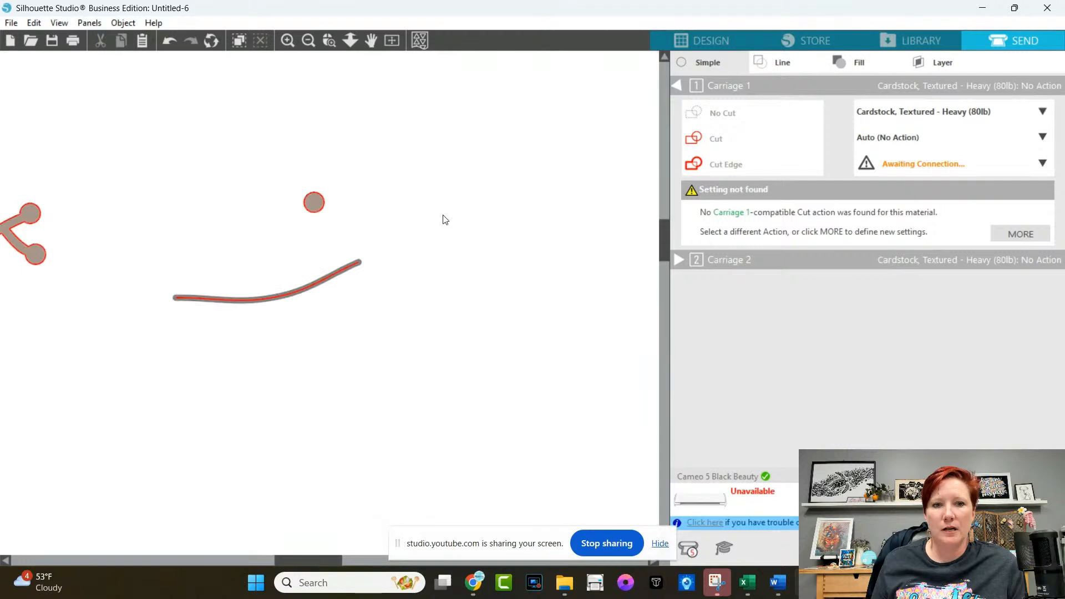
drag(124, 175, 431, 396)
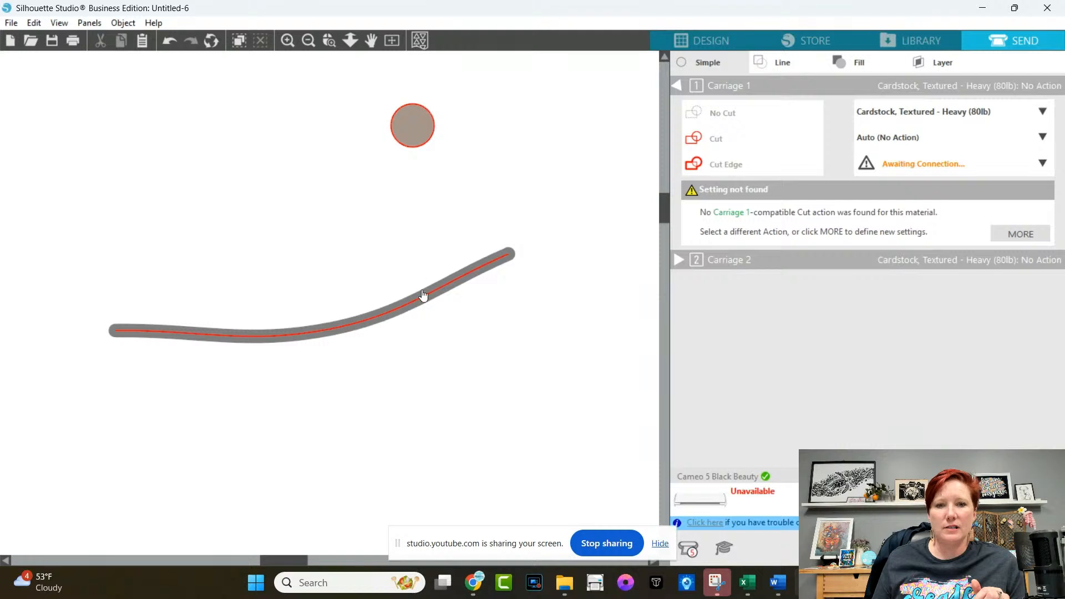
click(329, 40)
drag(45, 219, 574, 409)
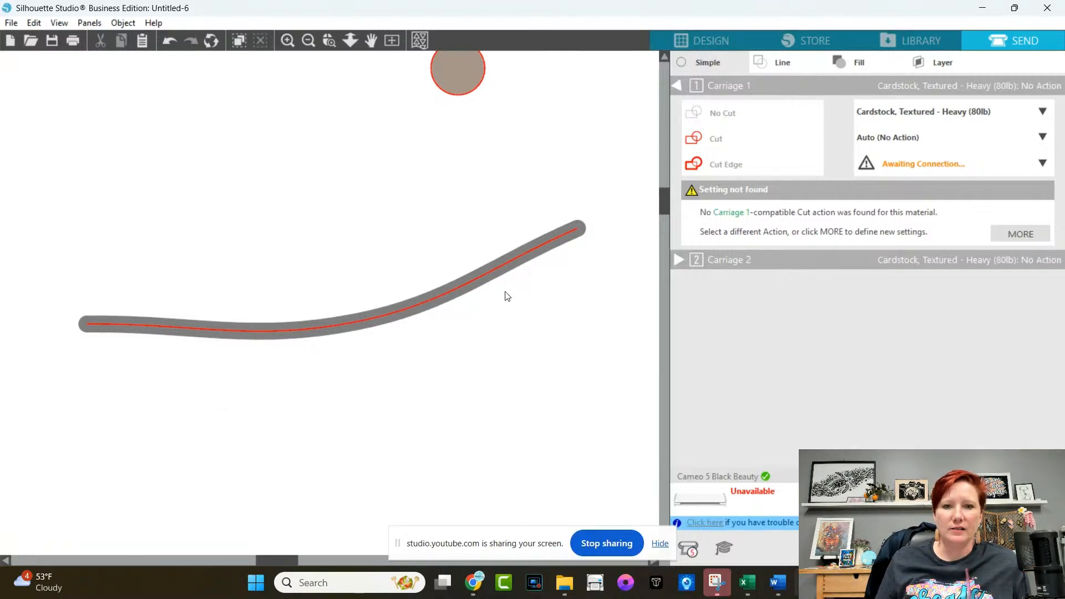
click(506, 277)
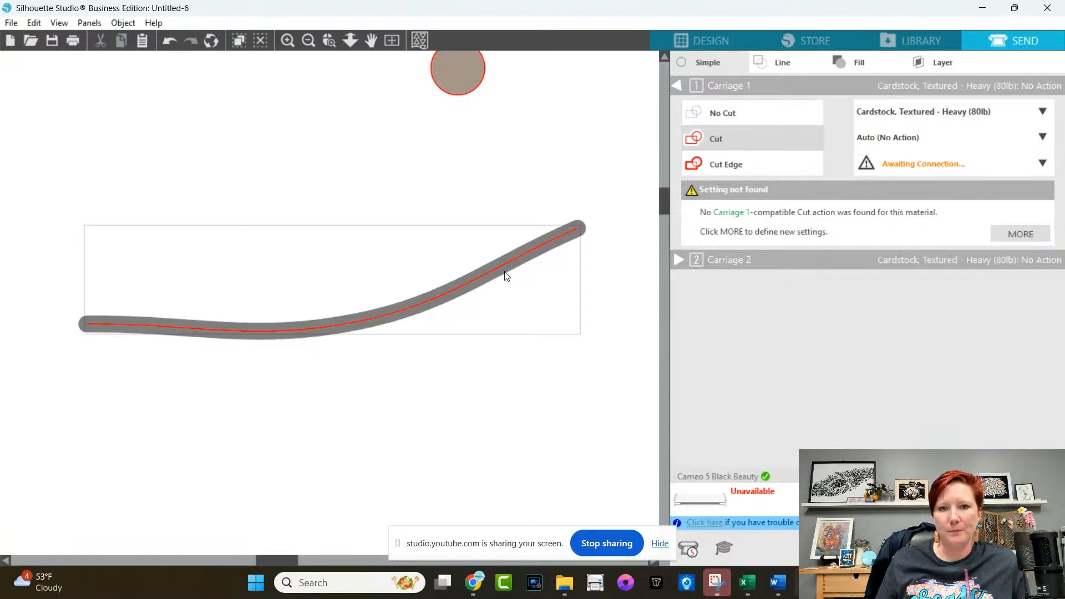
click(720, 165)
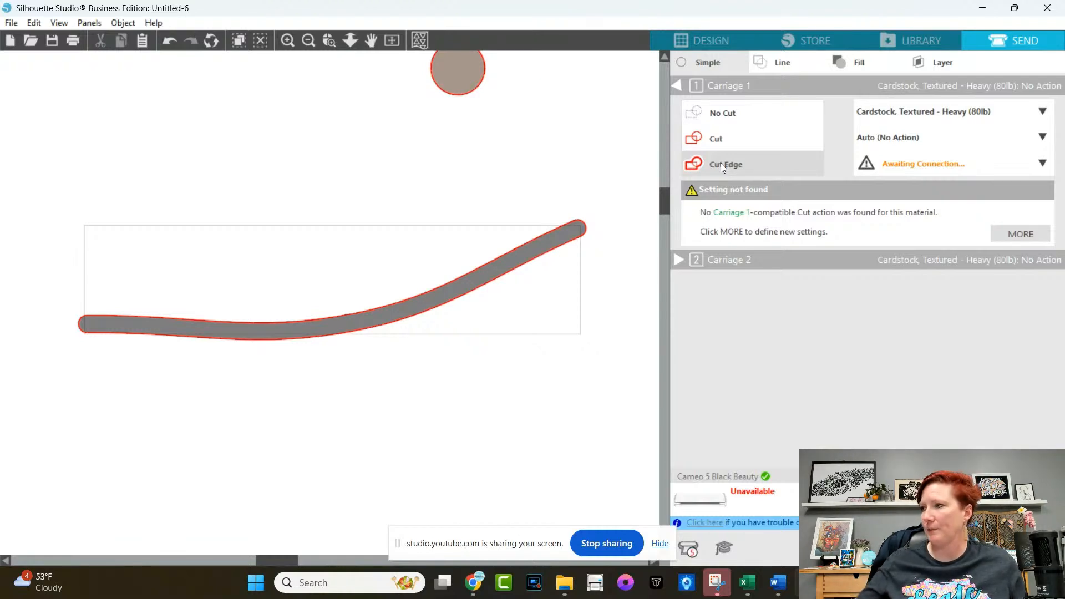
Return to the design view and trace the black stem with a 100% threshold.
click(703, 38)
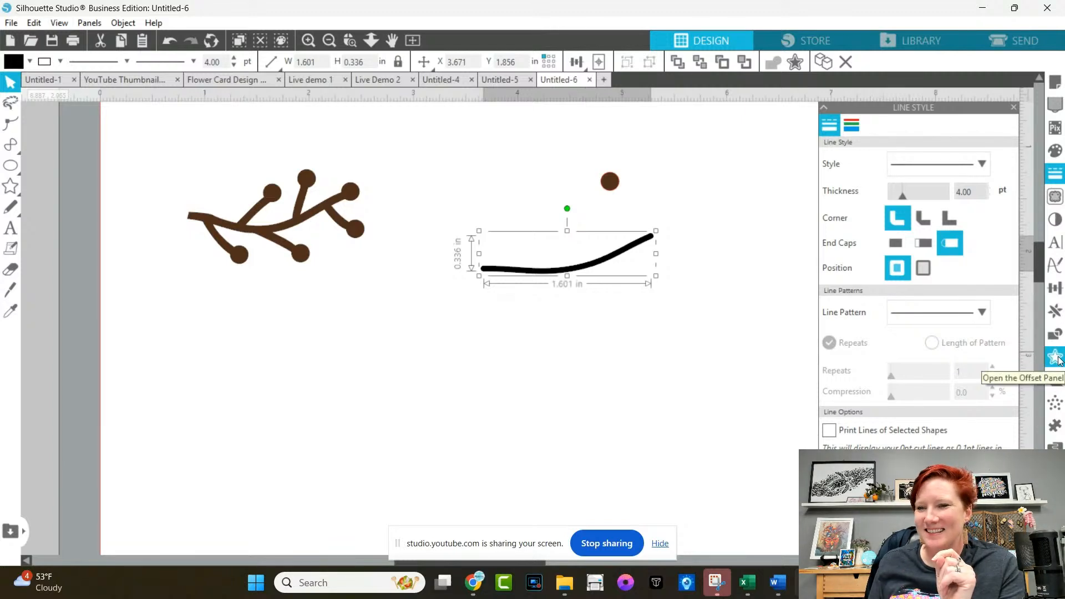
click(1056, 198)
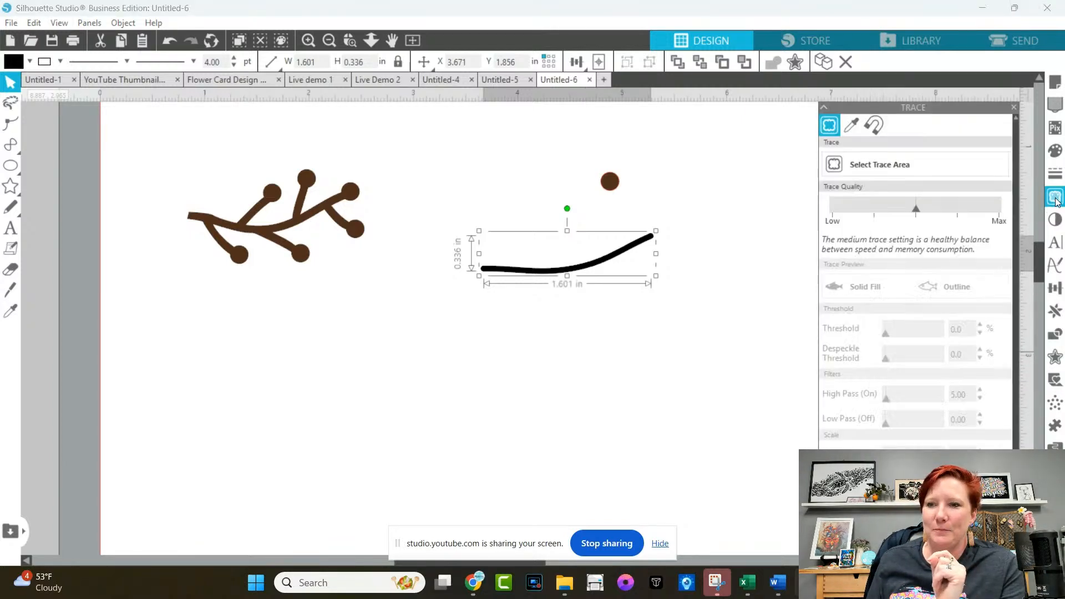
click(896, 163)
mouse_move(461, 212)
mouse_down()
mouse_move(720, 323)
mouse_move(673, 304)
mouse_move(669, 291)
mouse_up()
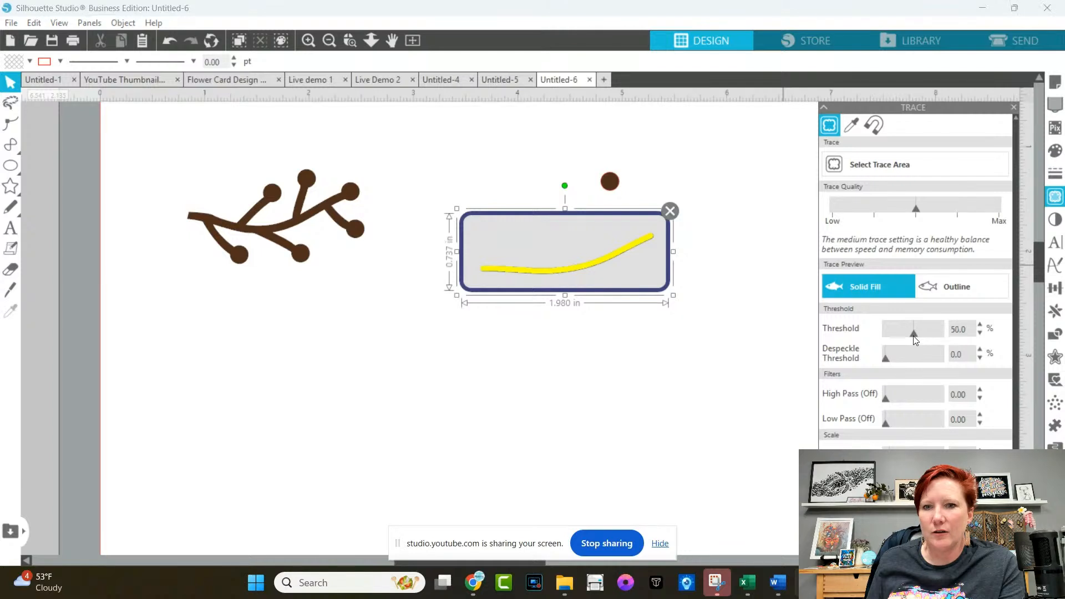
drag(913, 335, 943, 341)
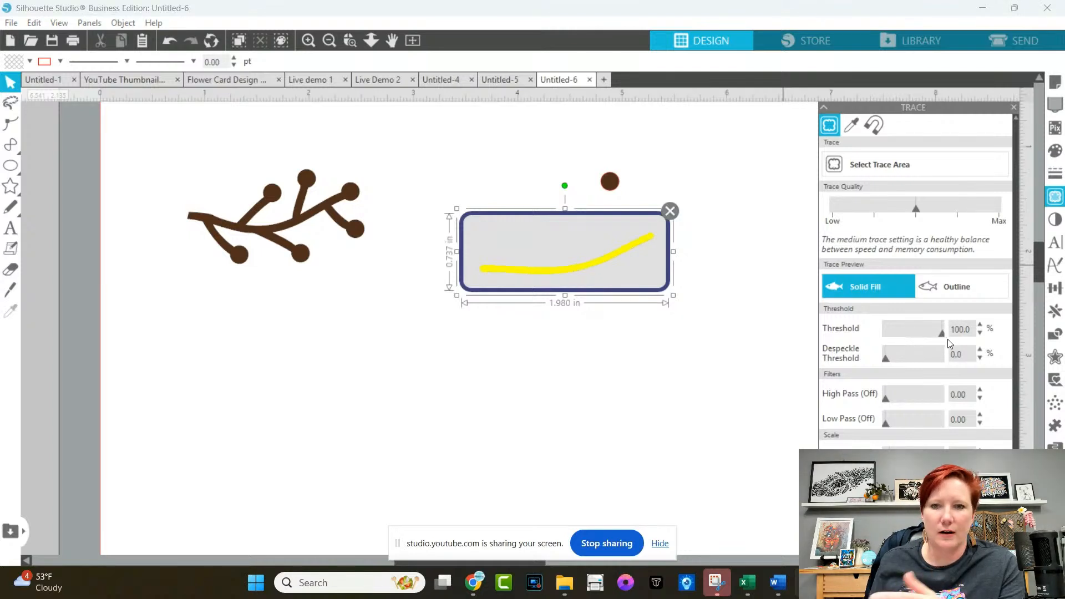
click(865, 510)
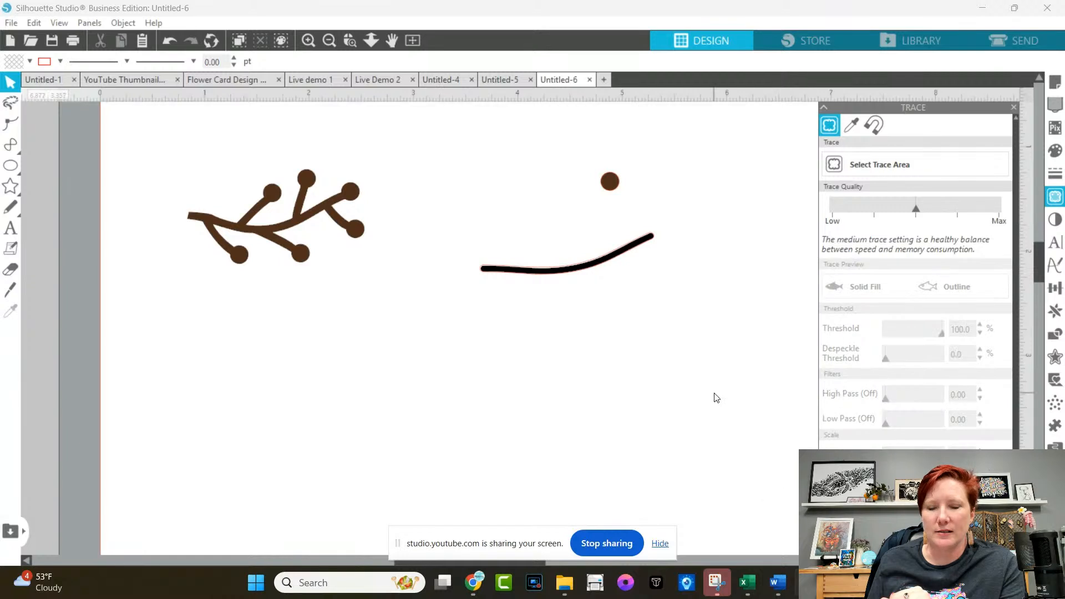
Pull the traced outline slightly below the black stem and simplify its edit points.
mouse_move(594, 275)
mouse_down()
mouse_move(577, 424)
mouse_move(597, 284)
mouse_up()
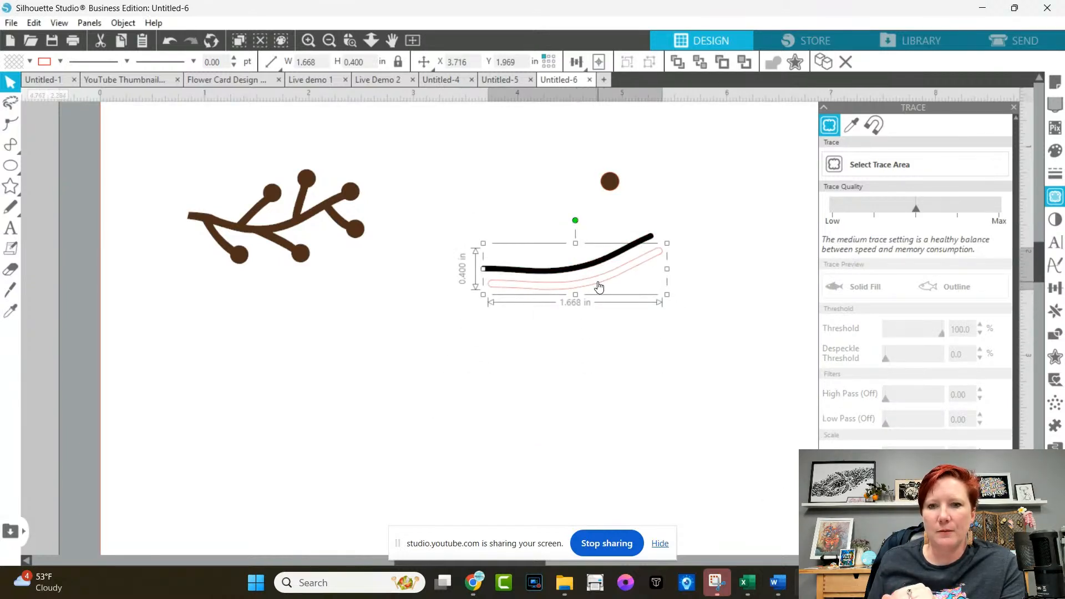
double_click(597, 283)
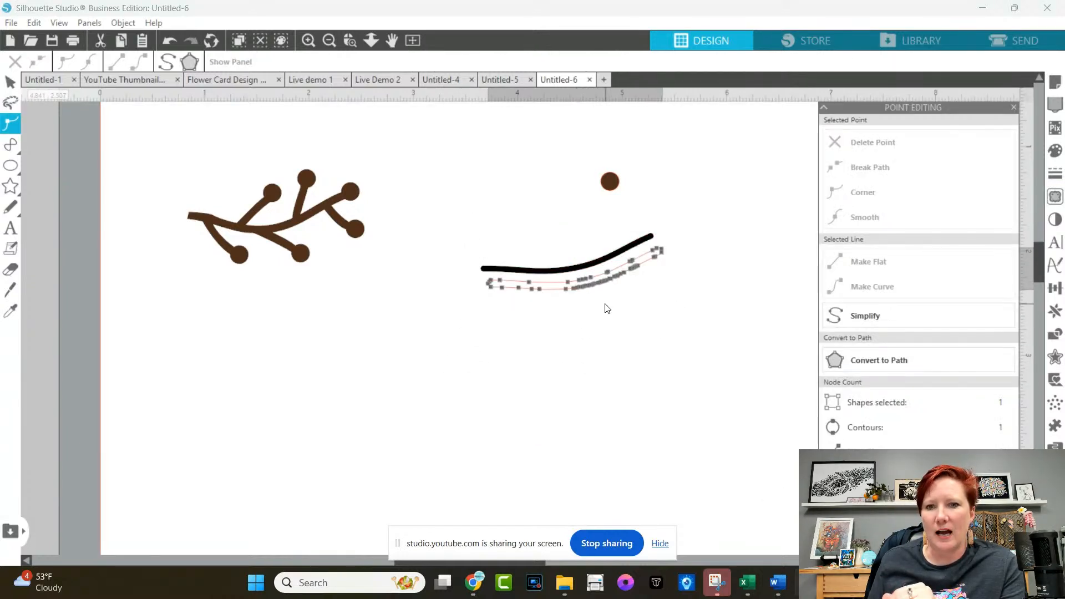
click(867, 315)
click(660, 313)
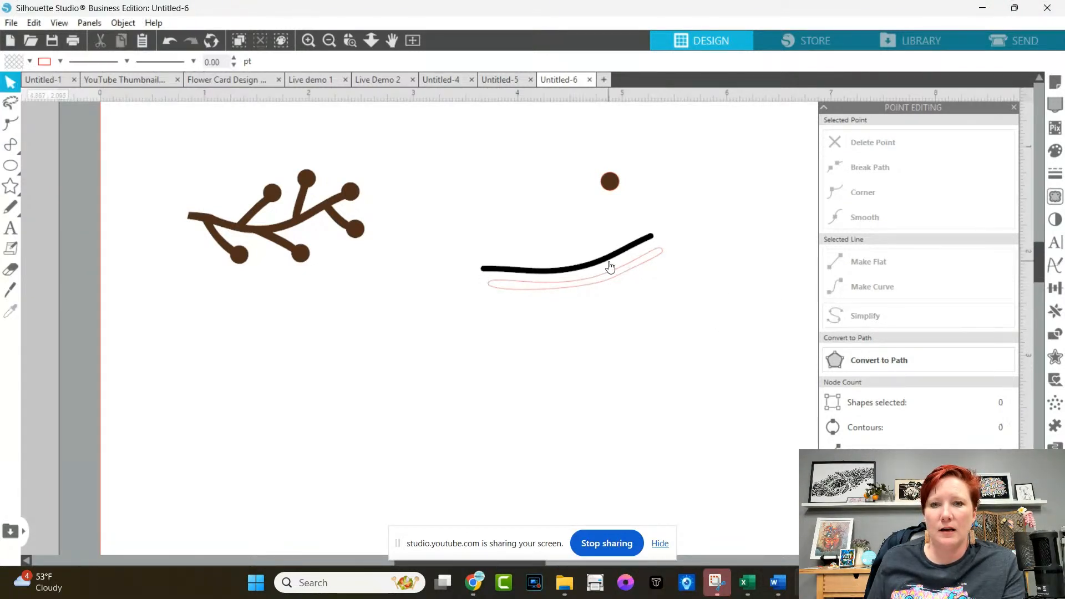
Move the black stem below the berry branch and fill the traced stem outline with dark brown.
drag(607, 260, 379, 377)
click(485, 321)
click(530, 293)
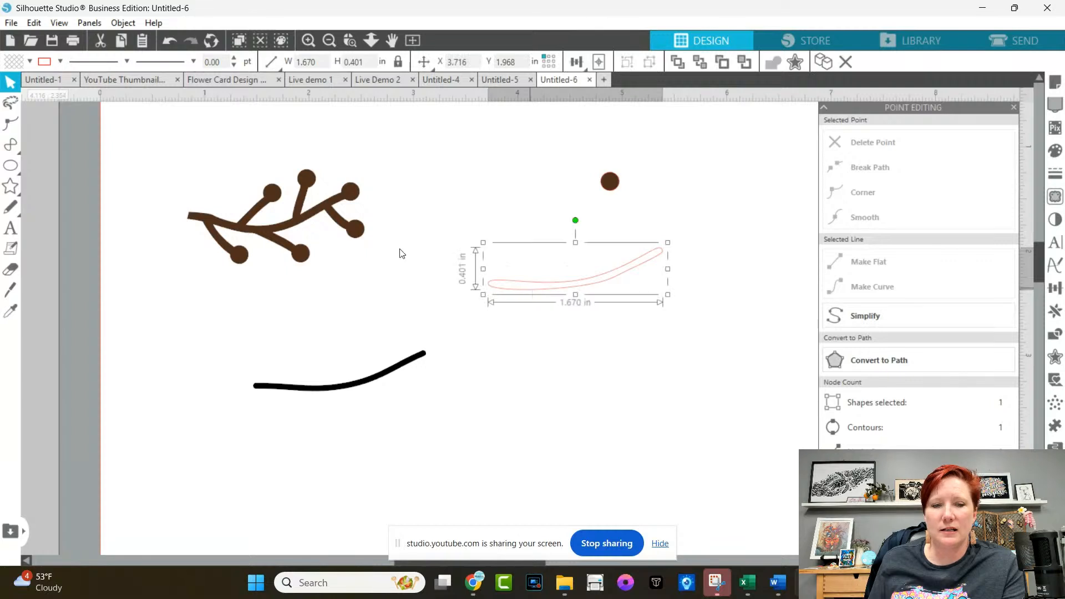
click(30, 61)
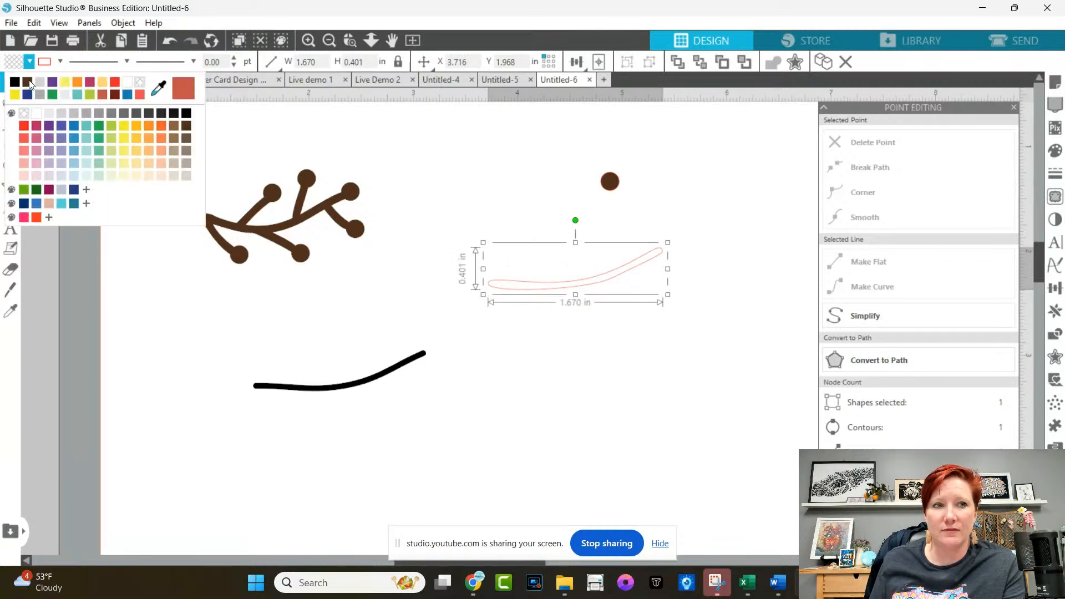
click(30, 84)
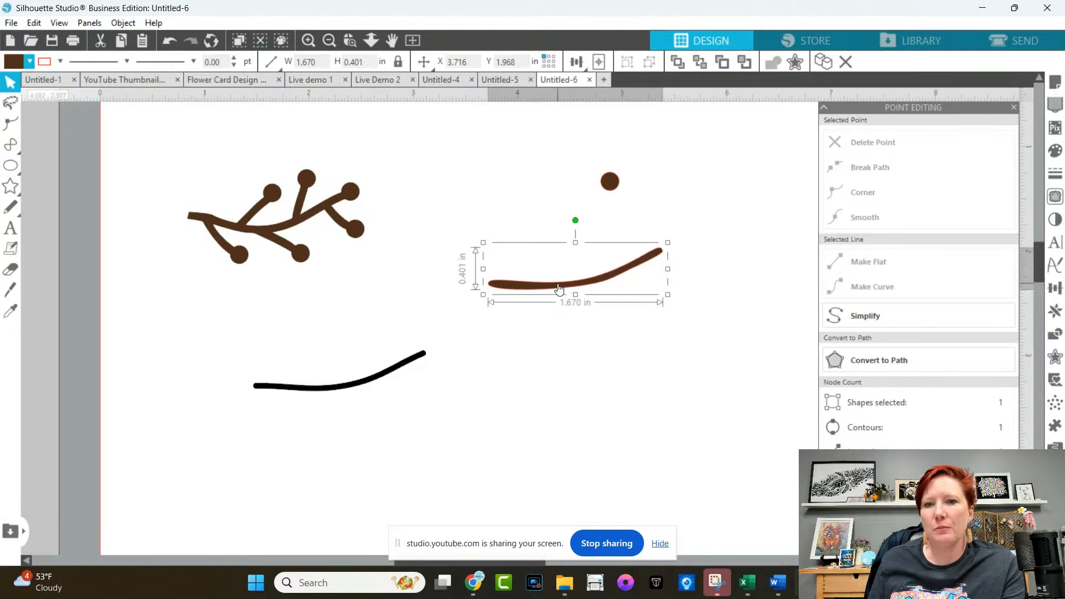
Shift the brown traced stem slightly up and left, and move the brown circle above its raised end.
drag(559, 288, 543, 260)
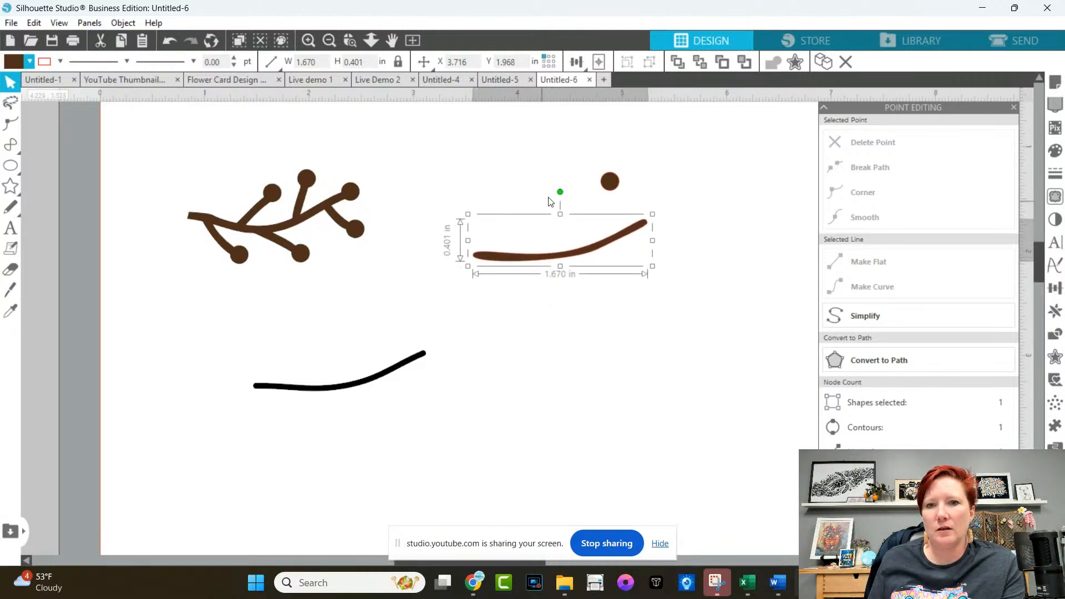
drag(611, 182, 637, 178)
click(636, 228)
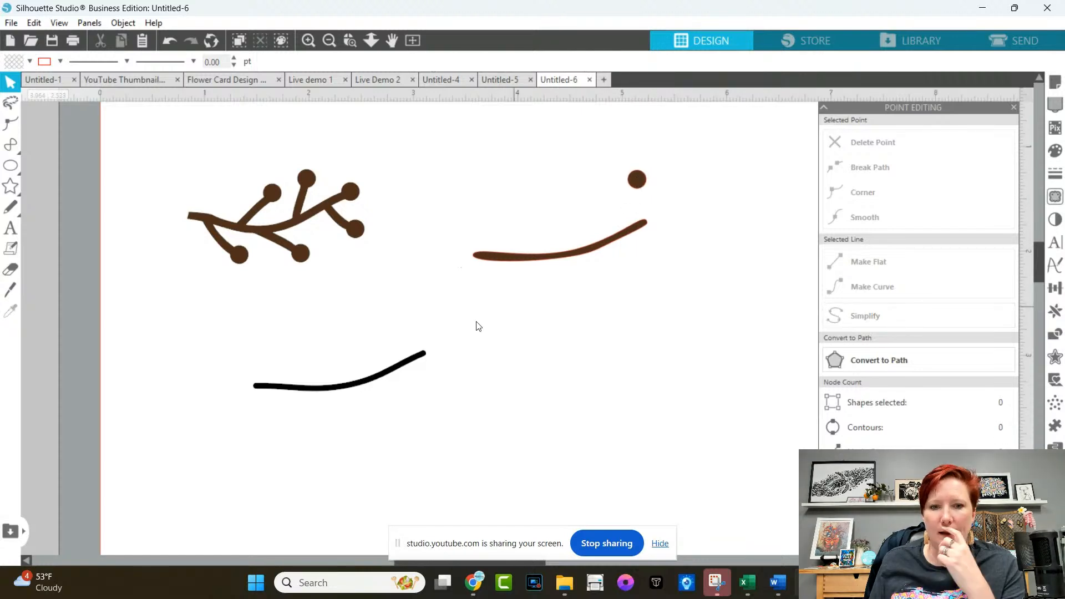
Move the black stem up and right below the brown traced stem, and offset it by 0.035 in with rounded corners.
drag(412, 360, 566, 332)
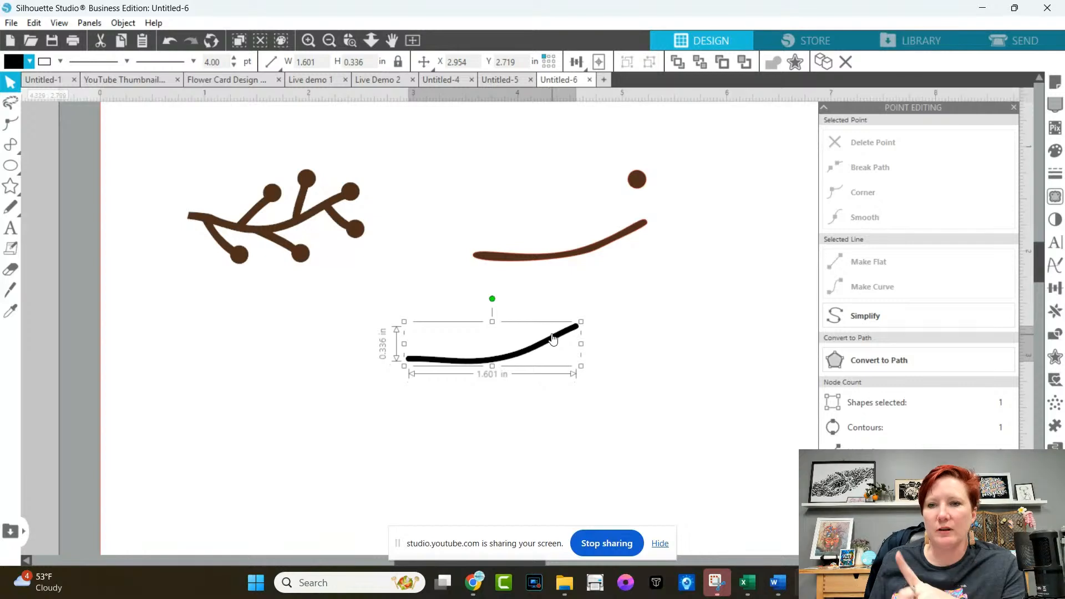
click(1055, 357)
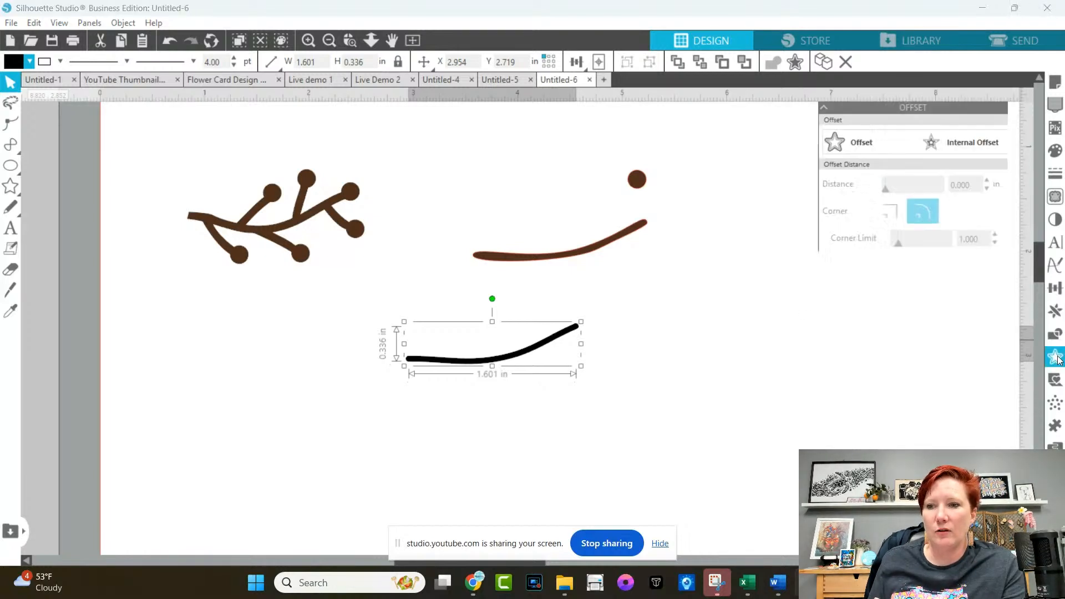
click(856, 141)
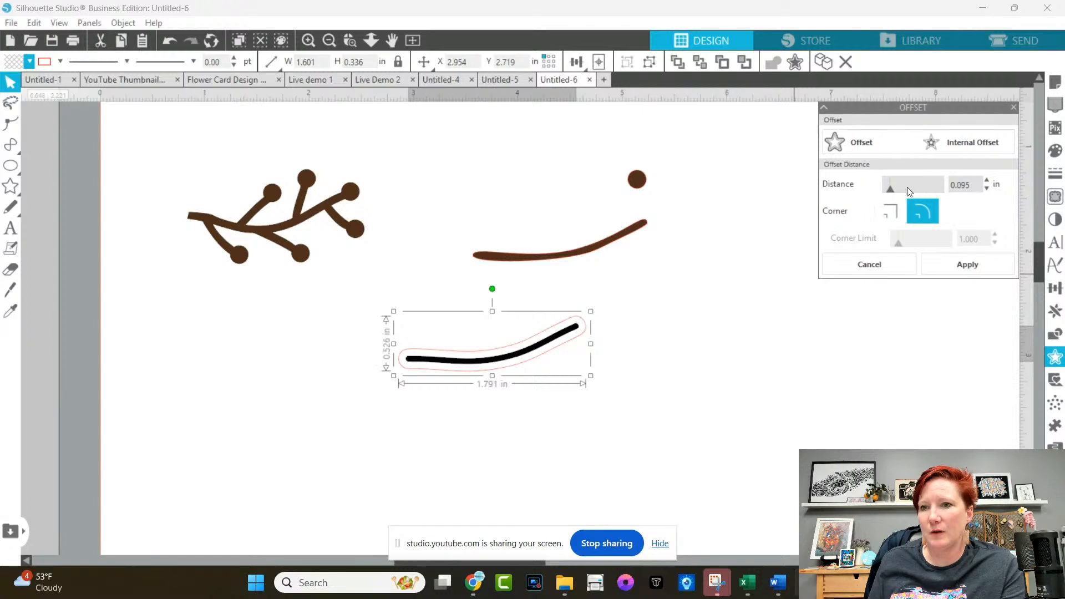
click(987, 190)
click(987, 190)
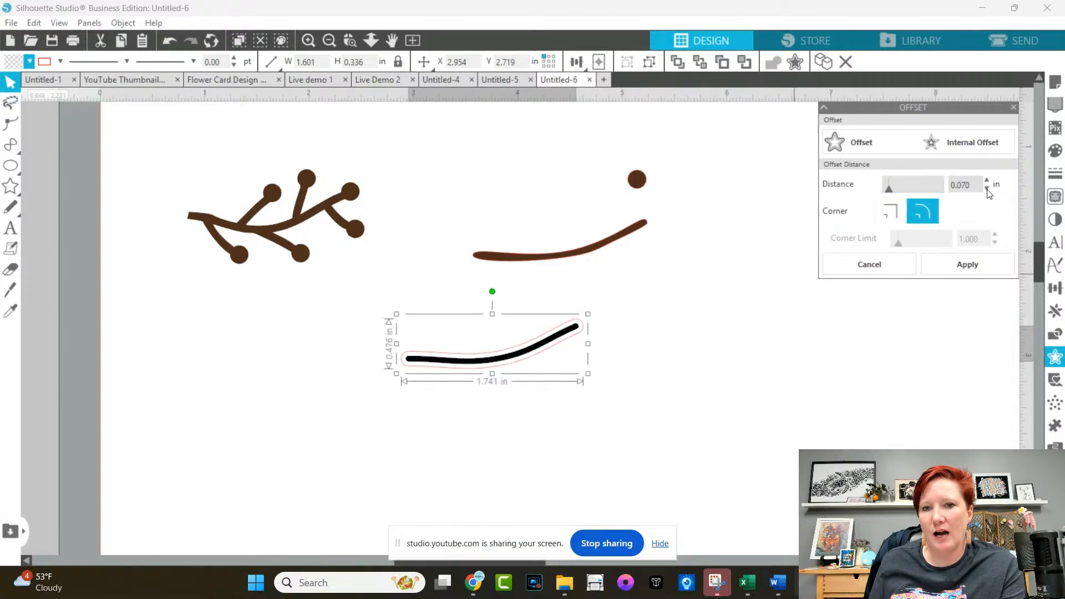
click(987, 190)
click(987, 189)
click(987, 190)
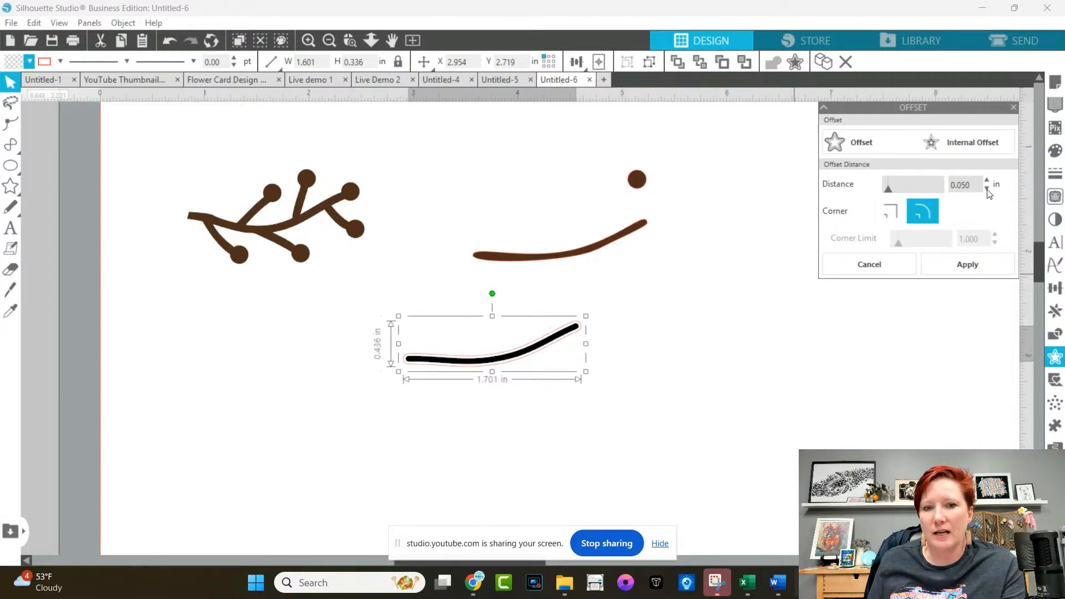
click(987, 190)
click(987, 190)
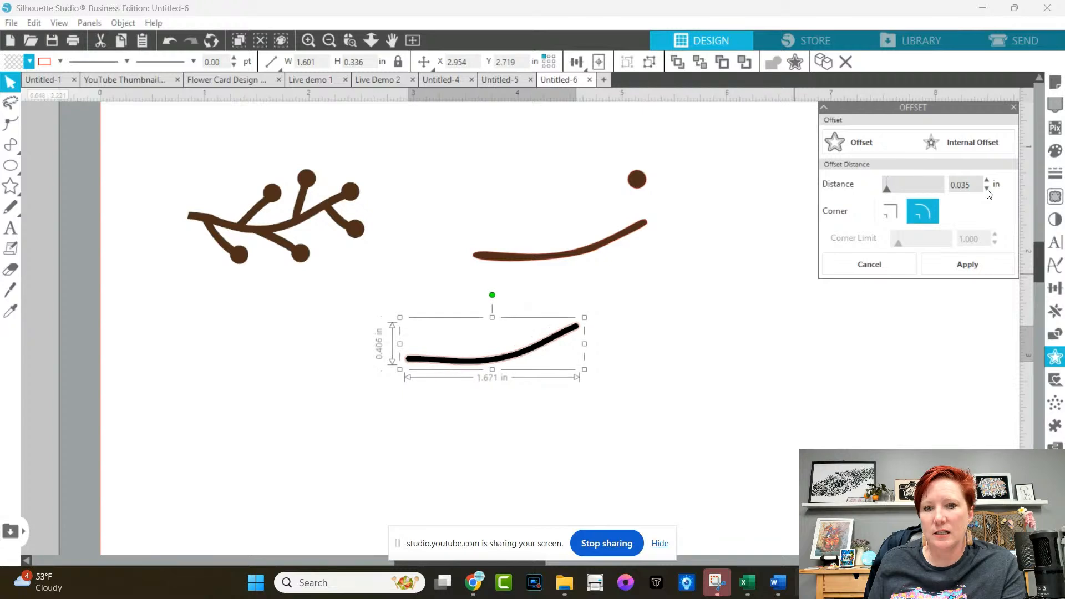
click(936, 266)
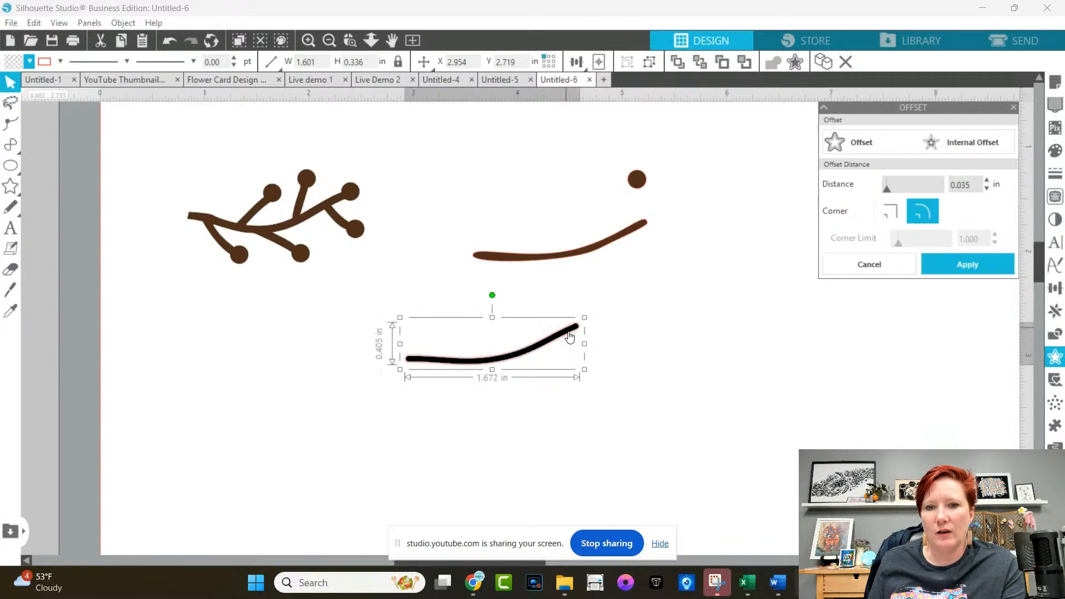
Move the black stem below its offset outline and shift the brown traced stem left above the outline.
drag(553, 364, 431, 469)
click(516, 341)
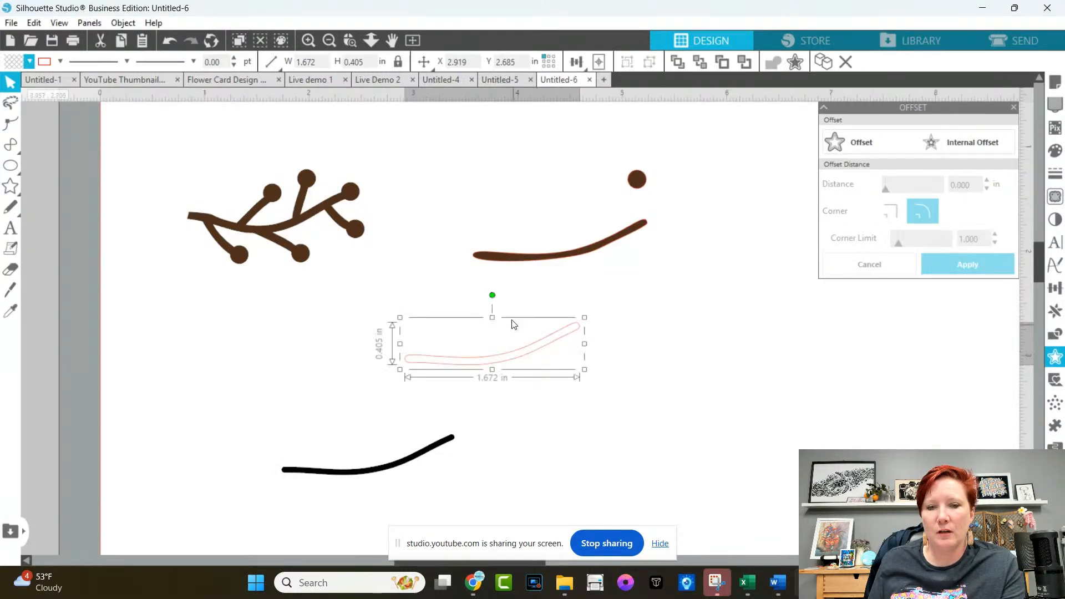
double_click(508, 363)
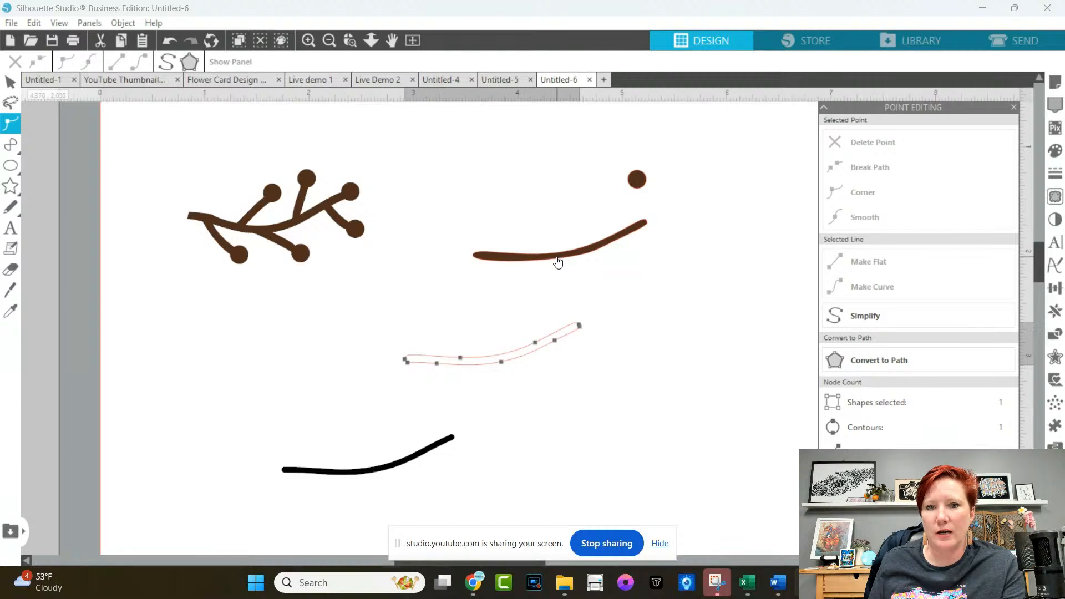
drag(553, 259, 503, 261)
click(444, 267)
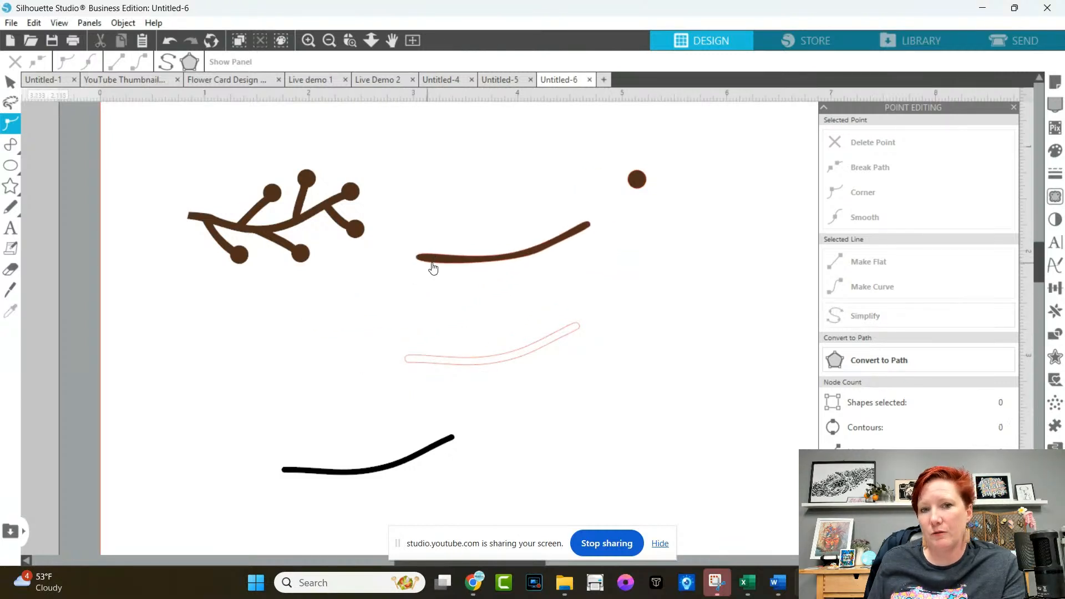
click(564, 236)
click(588, 262)
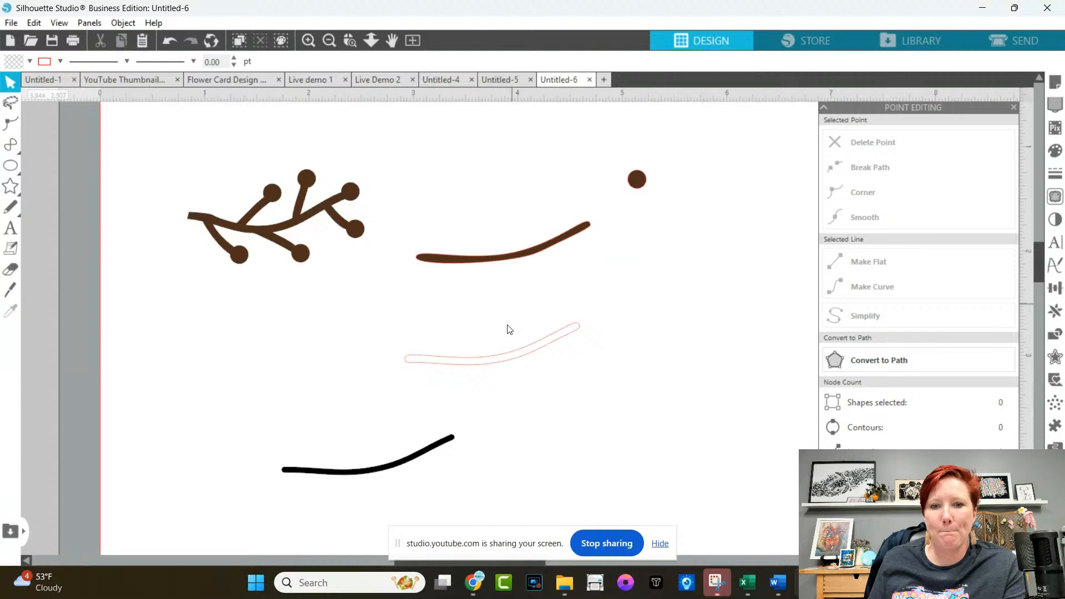
Fill the offset outline with dark brown and move the two brown stems apart, with the traced one higher on the page.
click(514, 359)
click(29, 62)
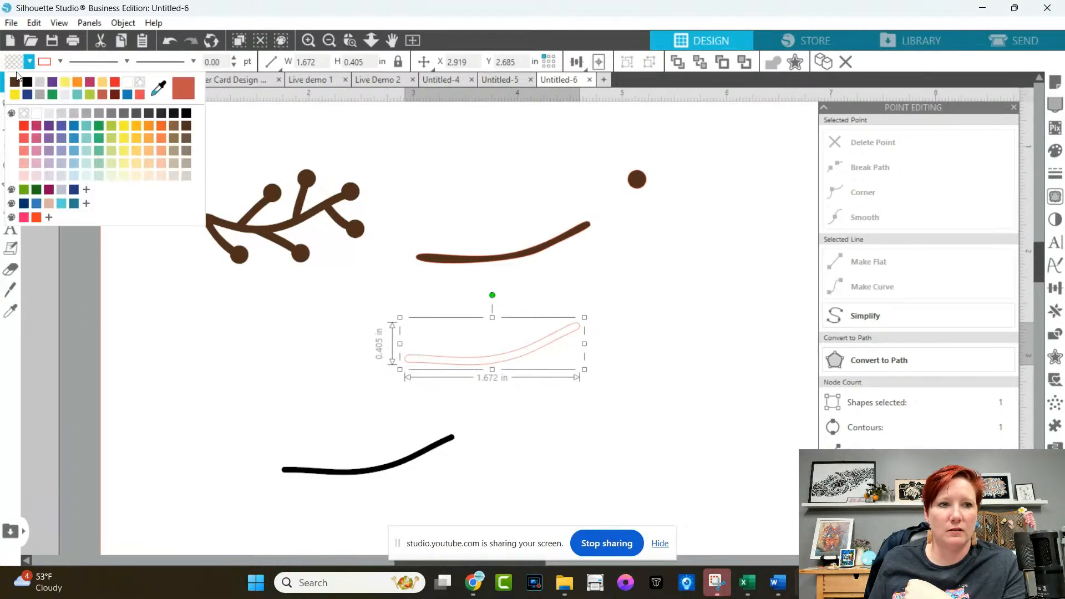
click(19, 77)
drag(516, 360, 631, 338)
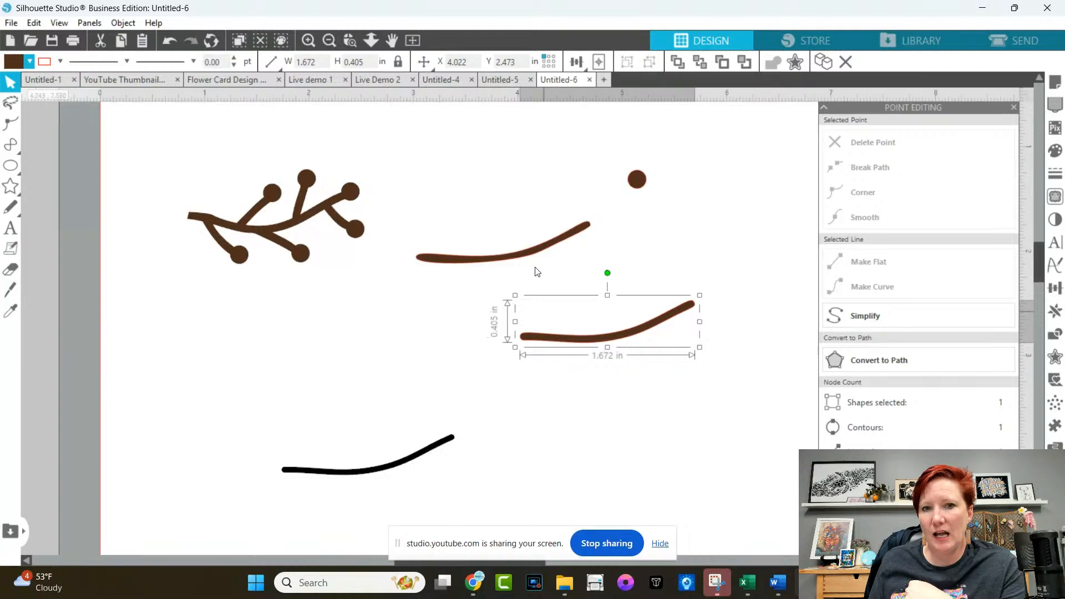
drag(532, 251, 513, 165)
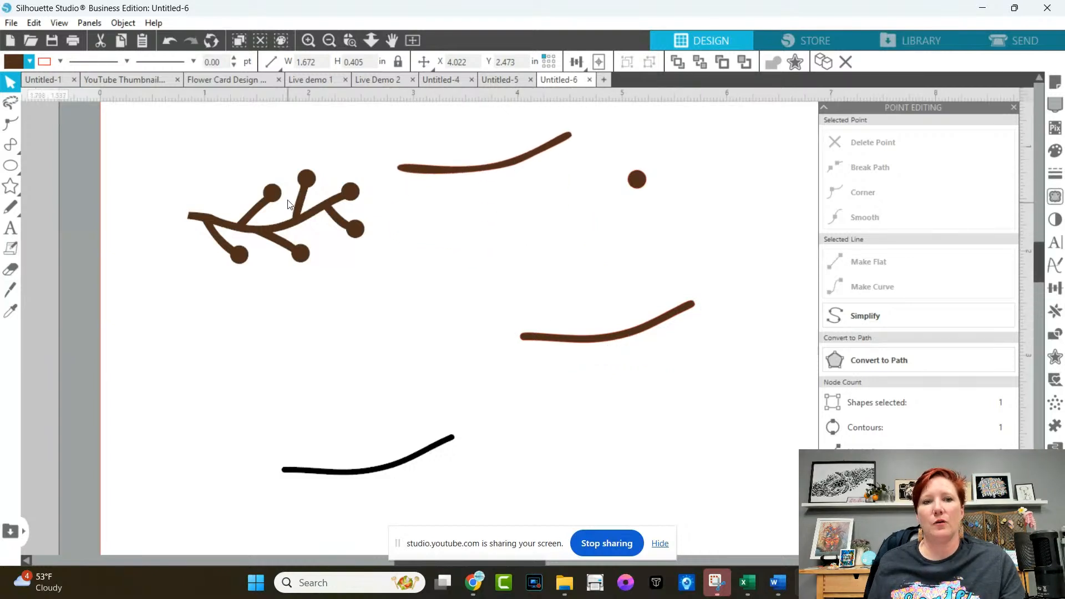
Draw a slightly curved twig line about 0.4 in tall rising from the offset brown stem, and move the stem down below it.
click(298, 218)
click(31, 153)
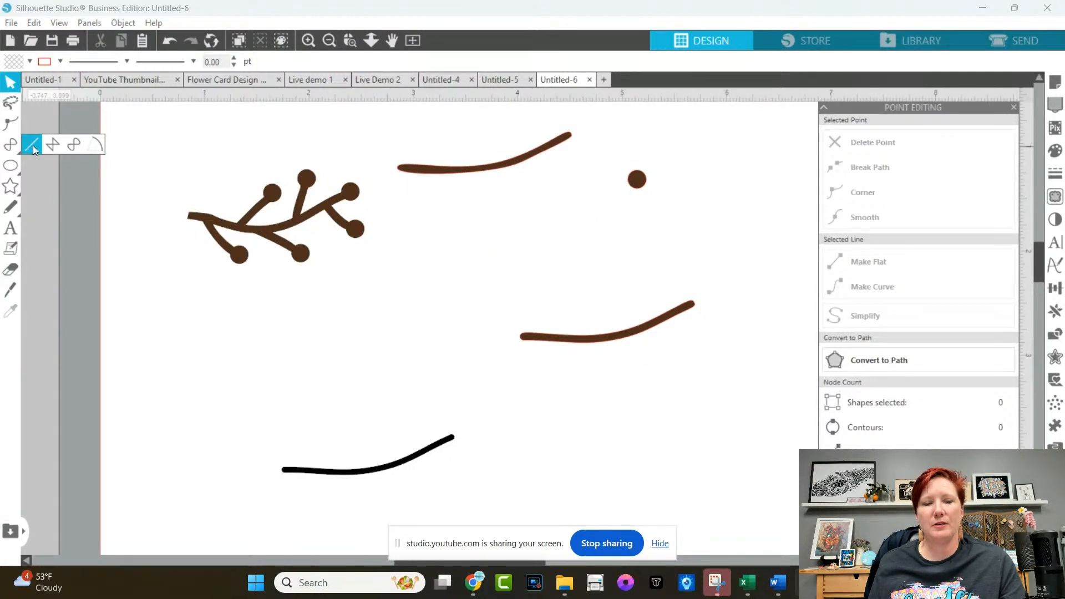
click(33, 145)
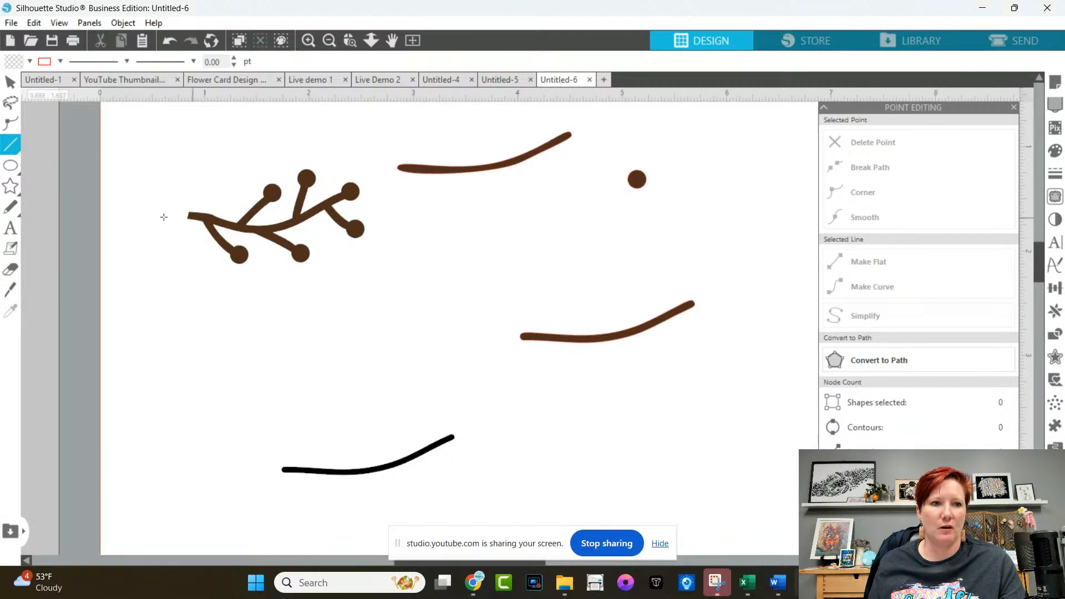
mouse_move(12, 148)
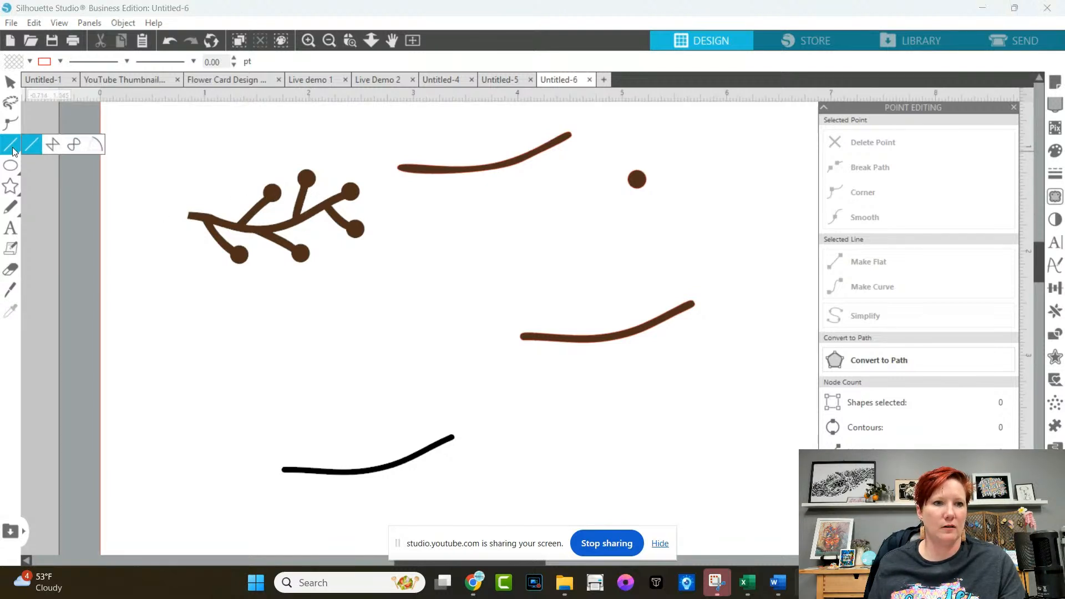
click(75, 144)
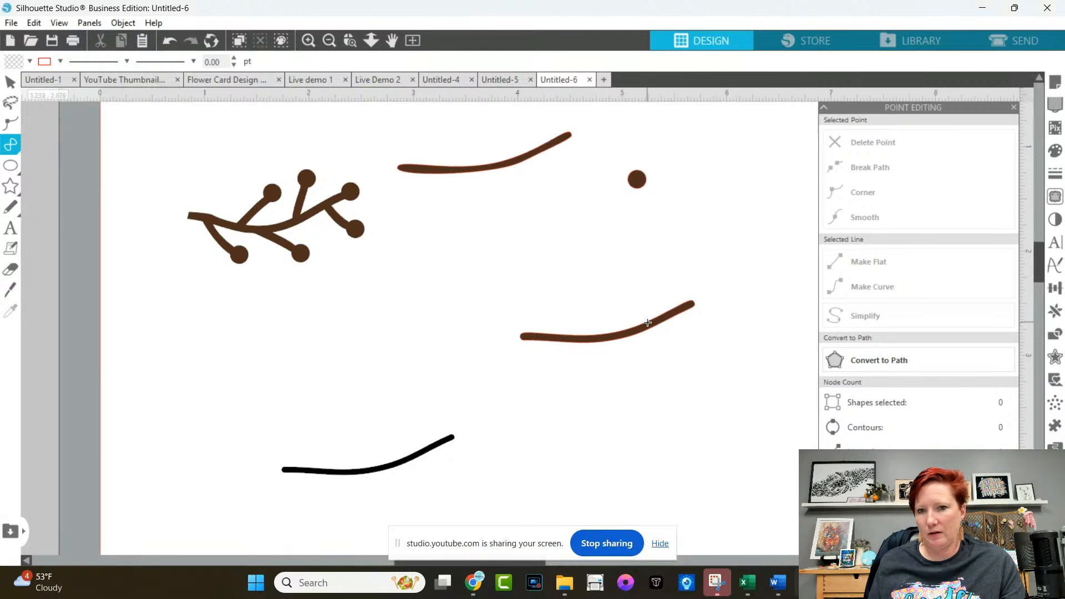
drag(647, 322, 653, 283)
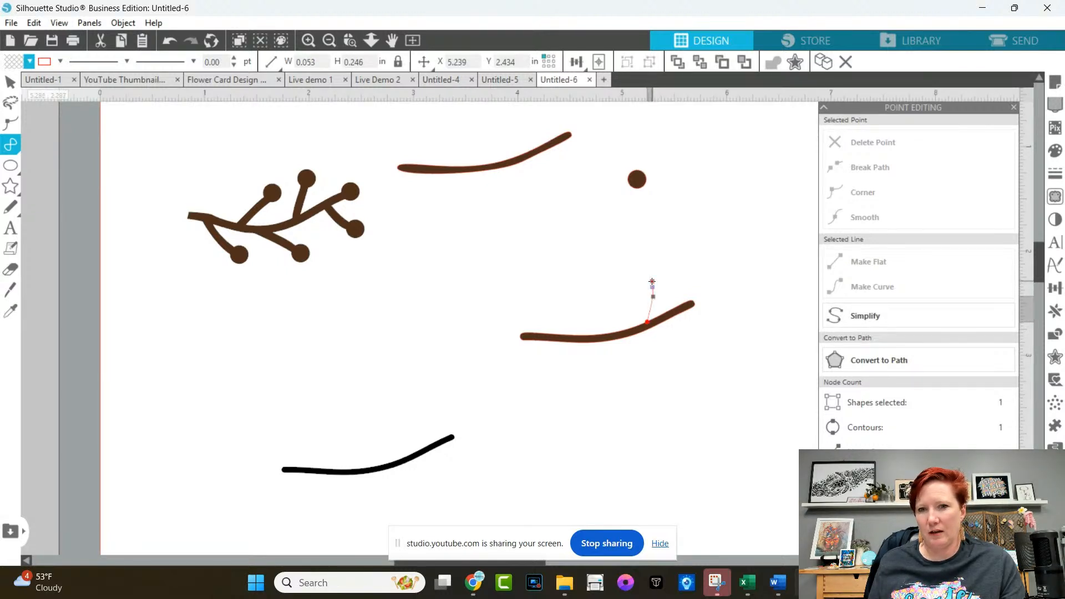
double_click(651, 281)
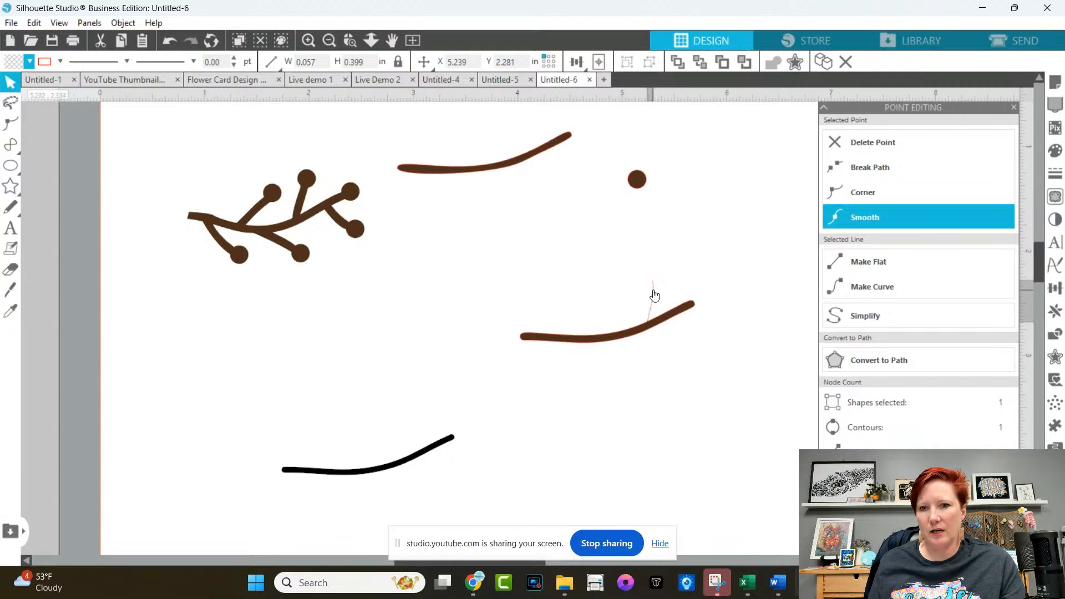
click(650, 293)
drag(643, 336, 638, 404)
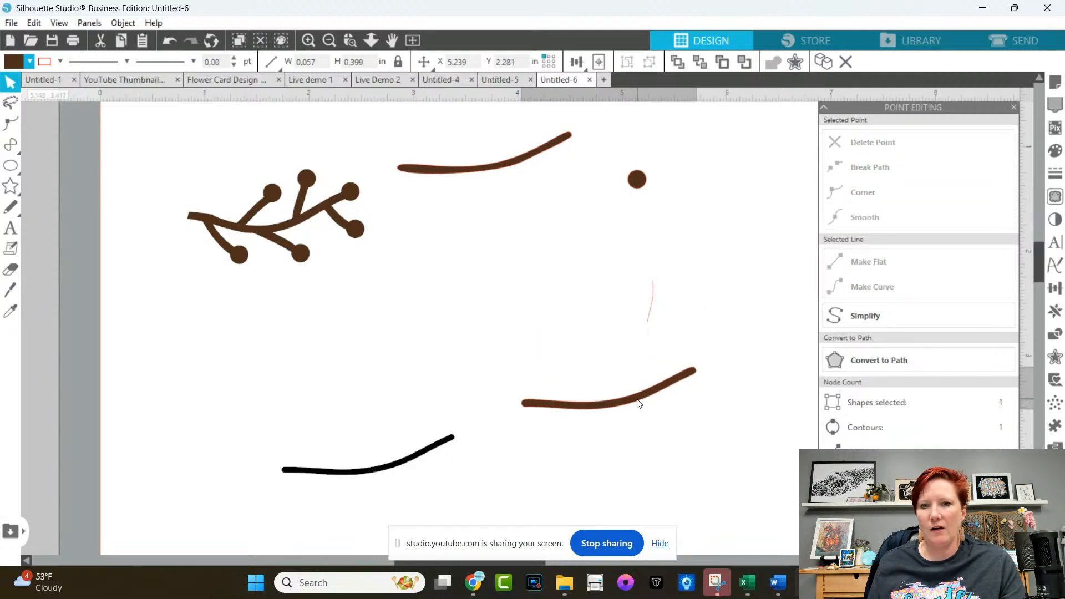
click(653, 301)
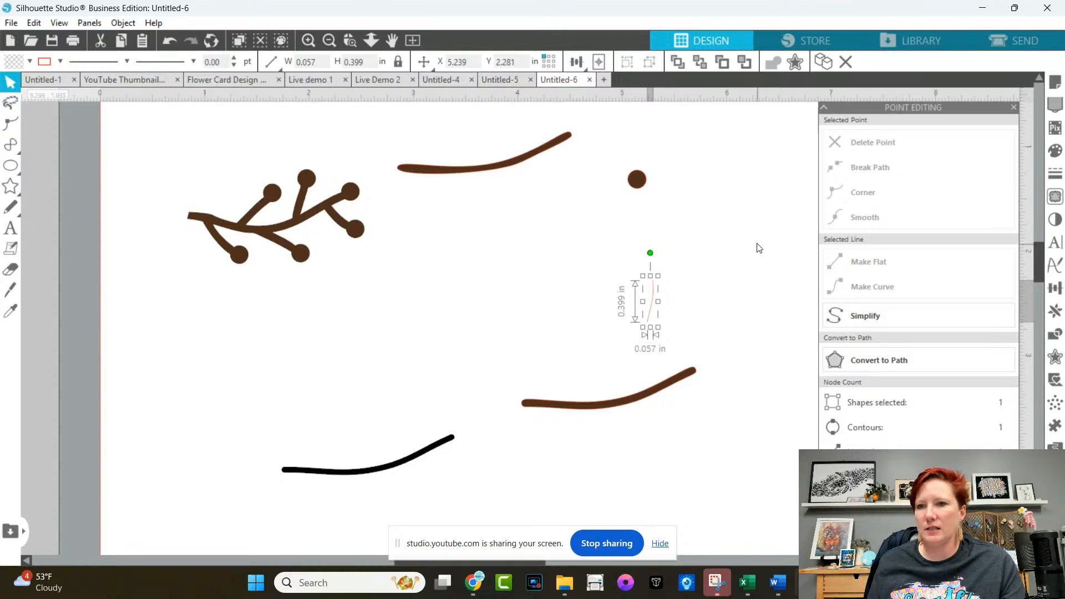
Set the short twig line's thickness to 3.75 pt.
click(1059, 179)
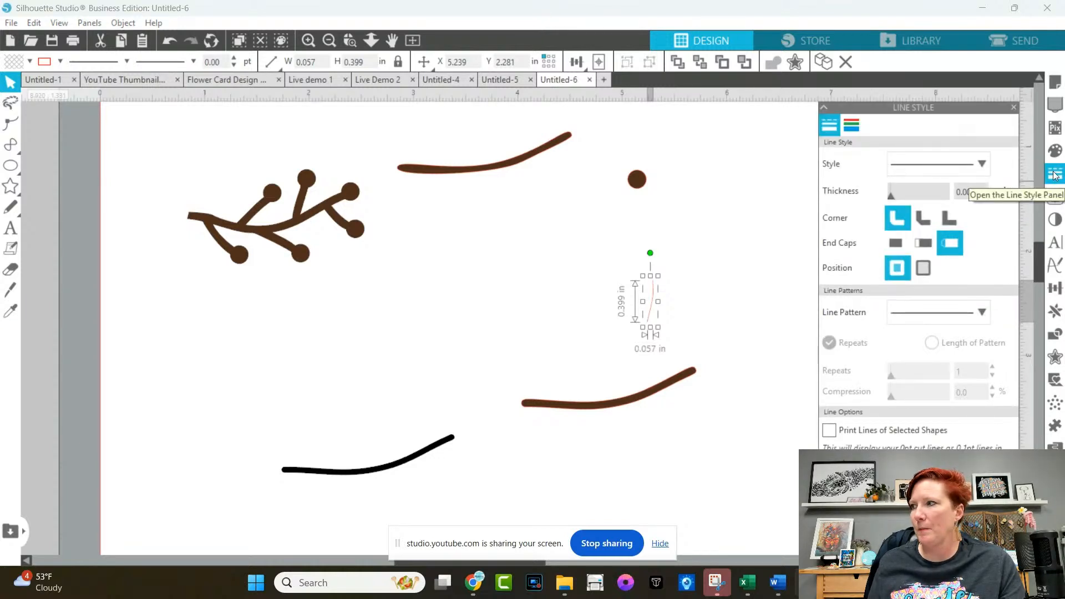
click(234, 58)
click(234, 58)
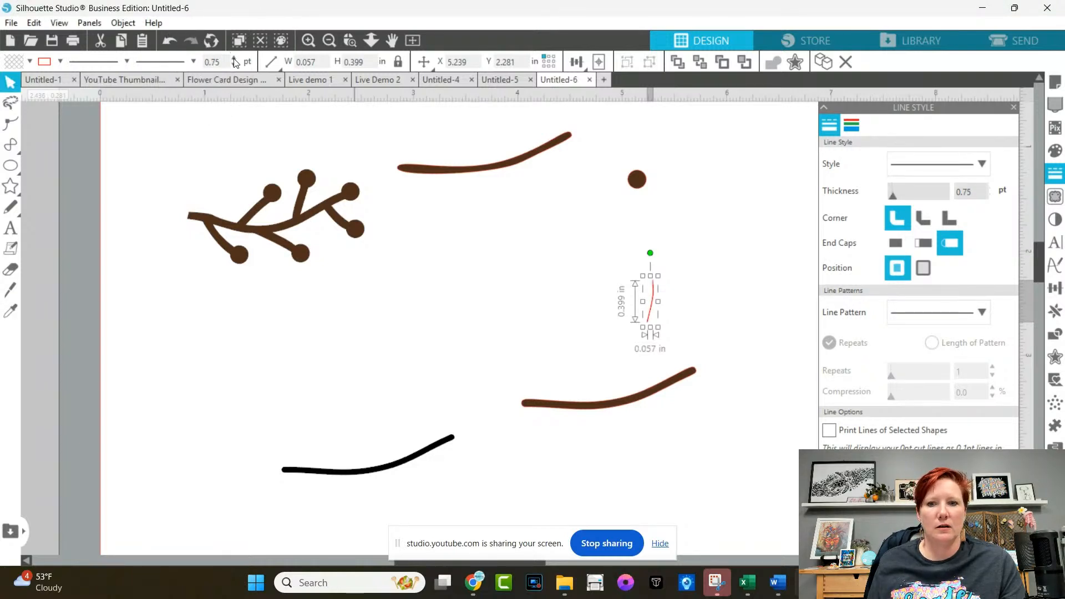
click(234, 57)
click(234, 57)
click(234, 58)
click(234, 57)
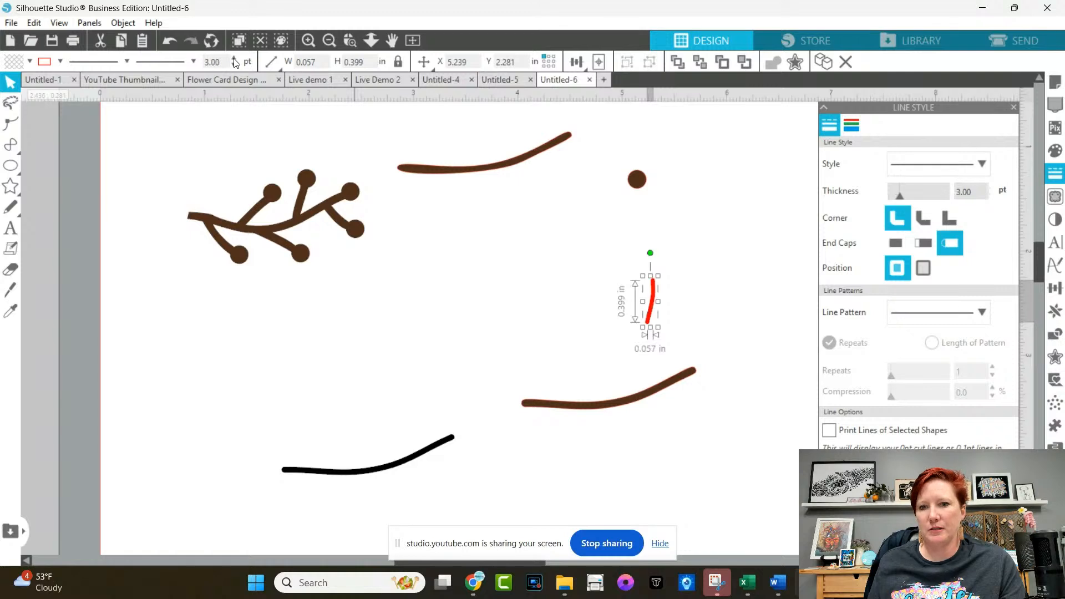
click(234, 58)
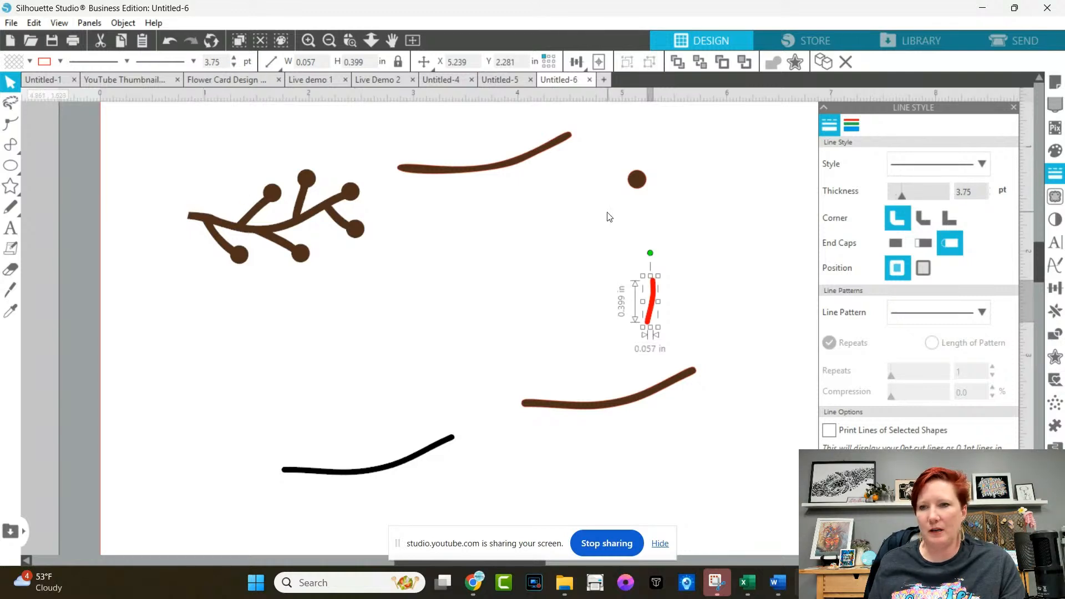
Offset the red twig line by 0.035 in, pull the original aside, and fill the offset outline with dark brown.
click(1057, 359)
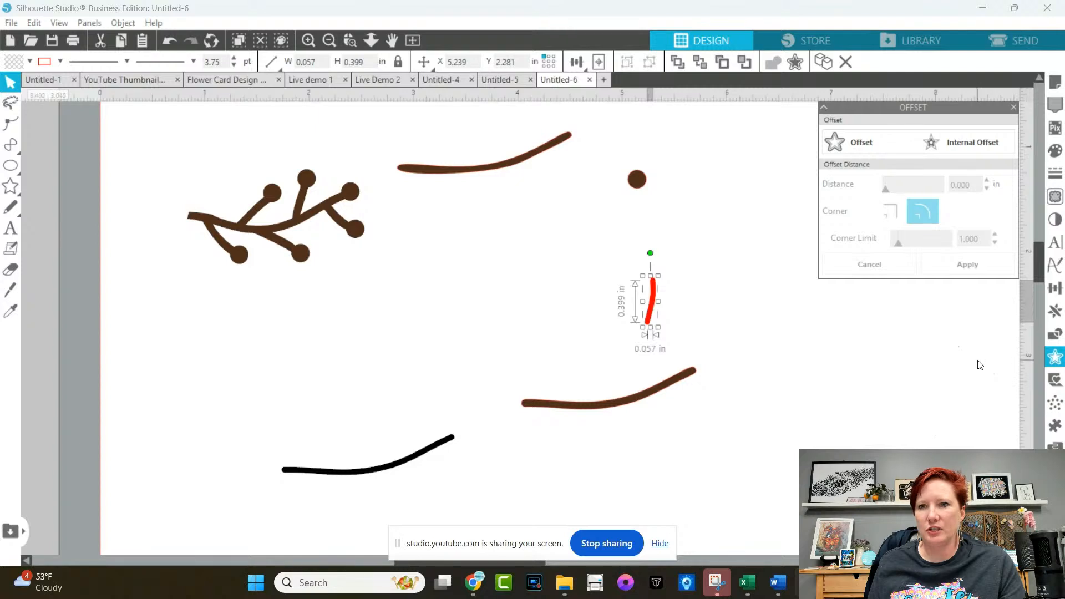
click(851, 143)
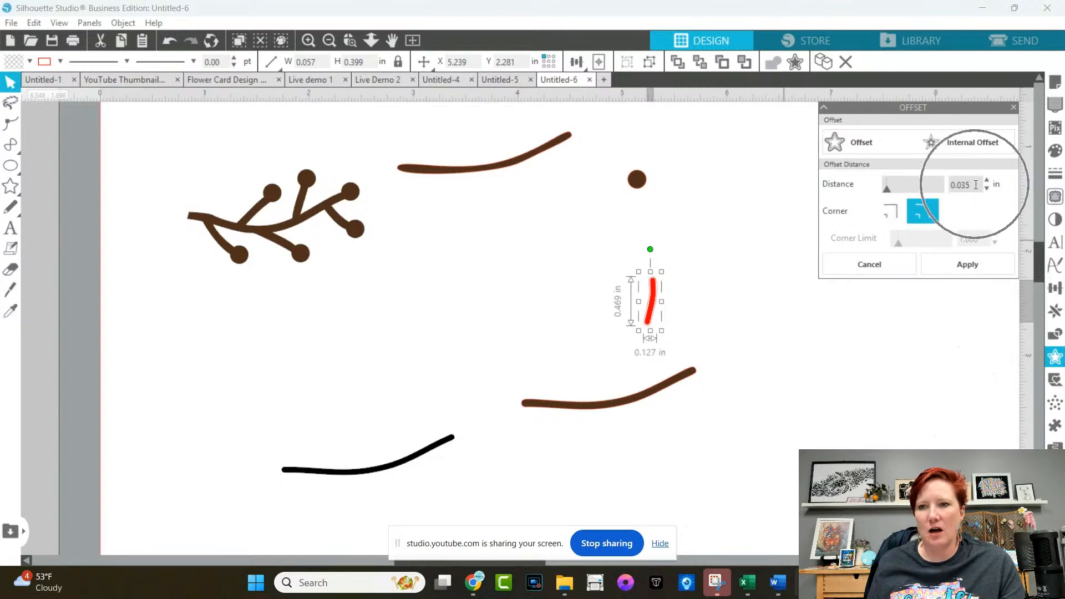
drag(655, 301, 421, 340)
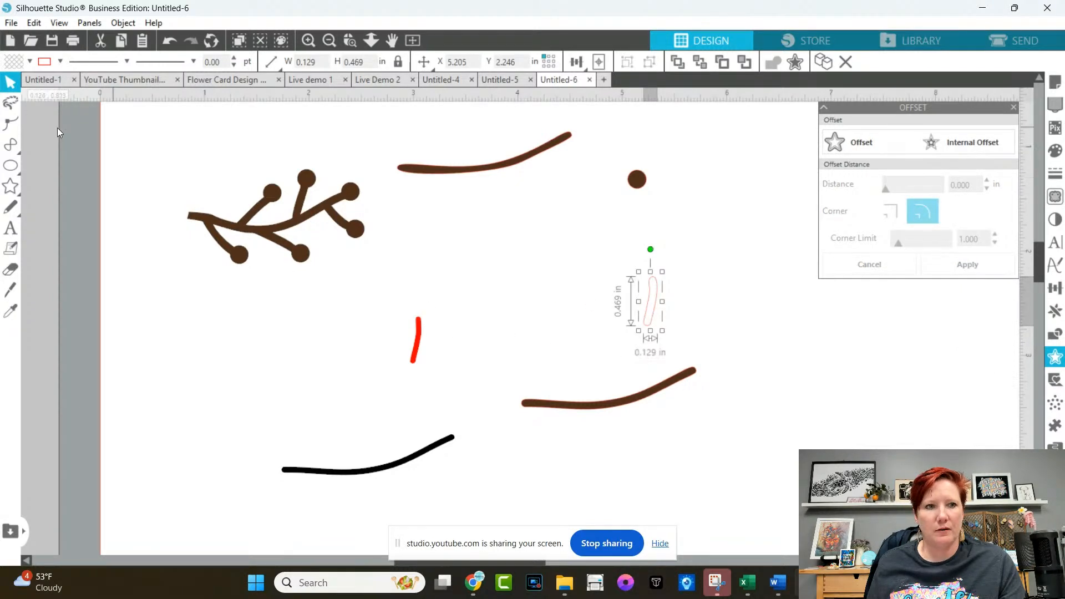
click(29, 62)
click(20, 91)
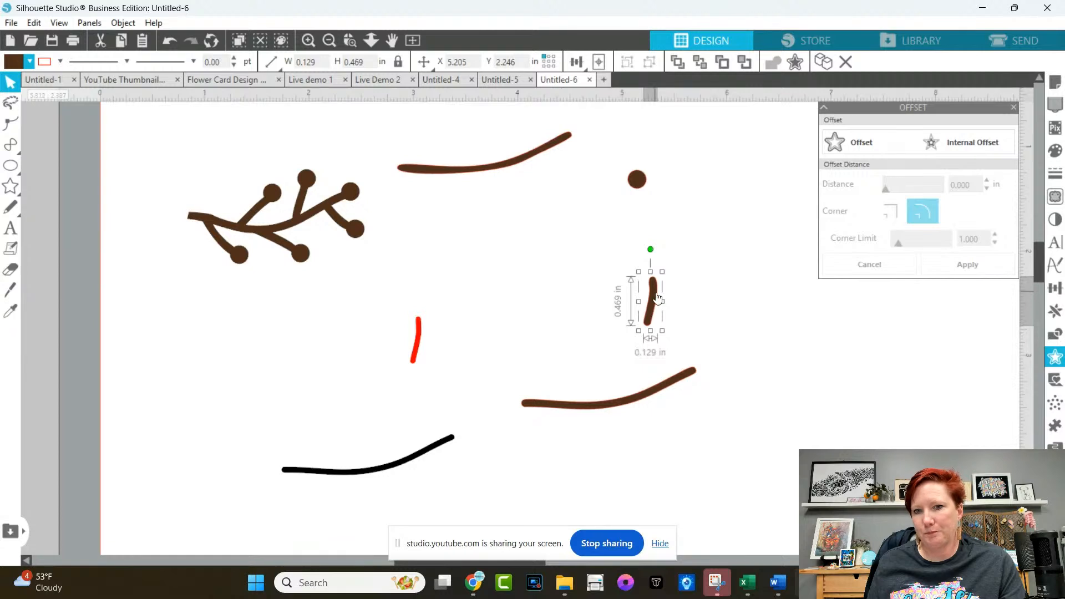
Attach the brown twig to the upper side of the offset stem and place the brown circle in front on its tip.
drag(657, 298, 672, 358)
mouse_move(642, 187)
mouse_down()
mouse_move(671, 345)
mouse_move(670, 333)
mouse_up()
right_click(669, 329)
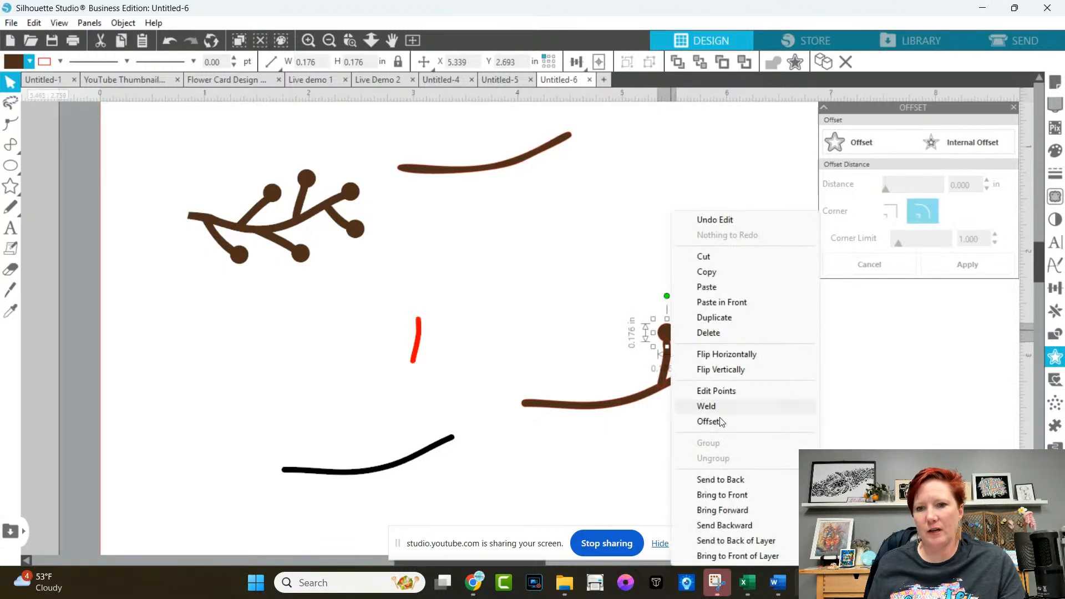
click(726, 495)
drag(669, 332, 668, 335)
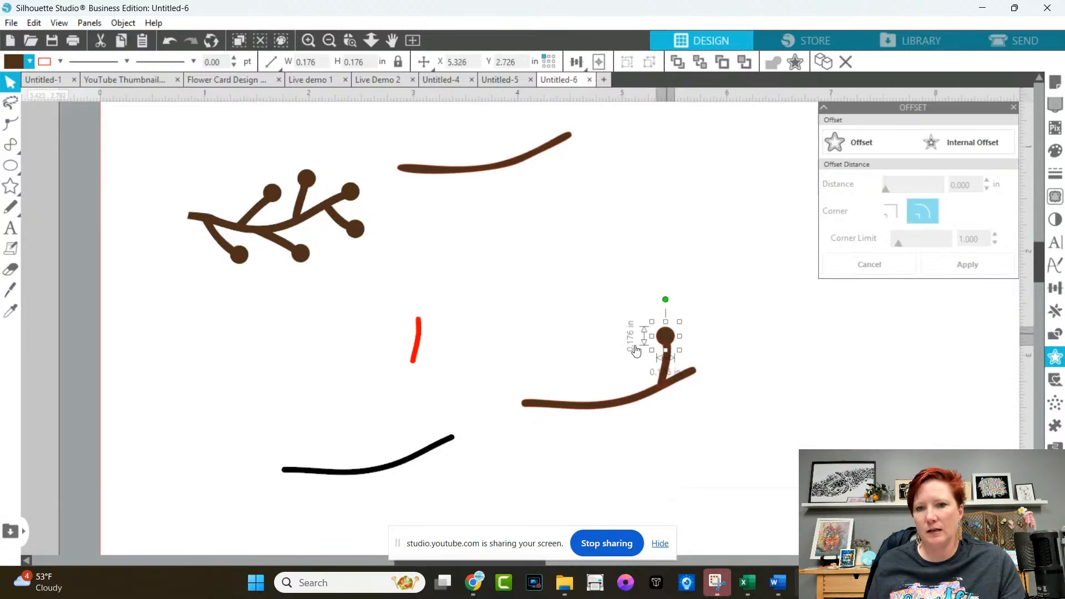
Copy the twig with its berry, rotate the copy to point right, and attach it to the underside of the stem.
shift+click(668, 358)
drag(669, 365, 730, 427)
drag(733, 372, 674, 419)
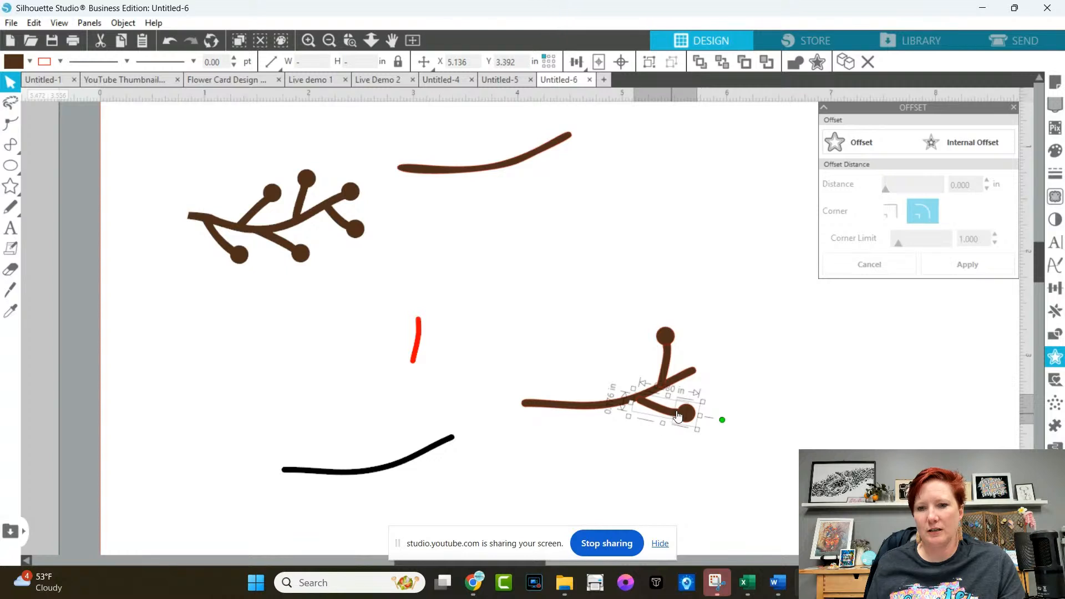
Copy the upper and lower berry twigs together and place the copies farther left along the stem.
shift+click(666, 340)
shift+click(668, 355)
key(i)
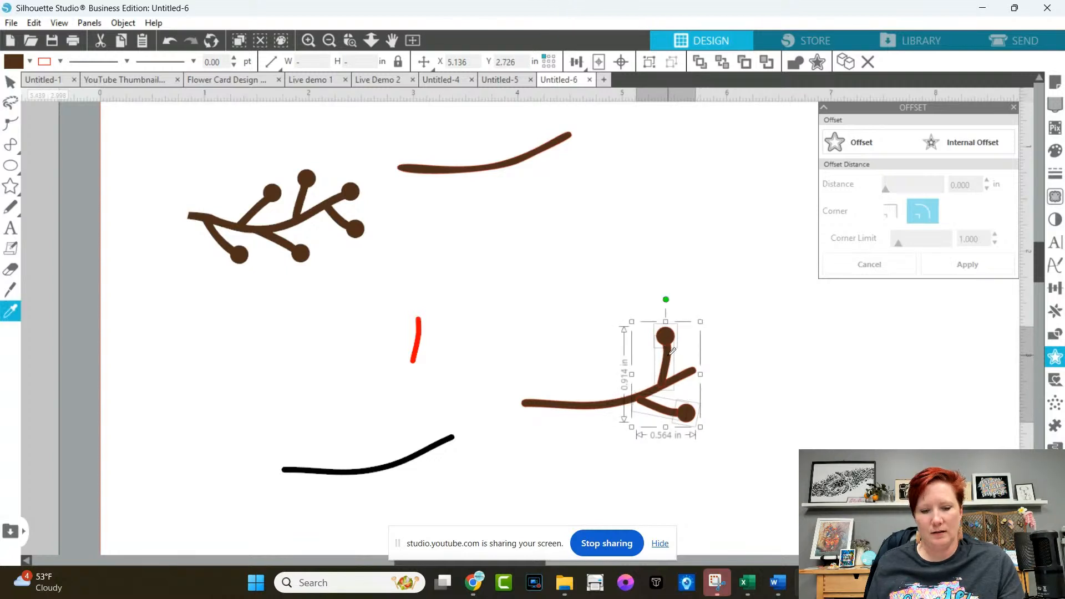
key(v)
drag(669, 356, 623, 369)
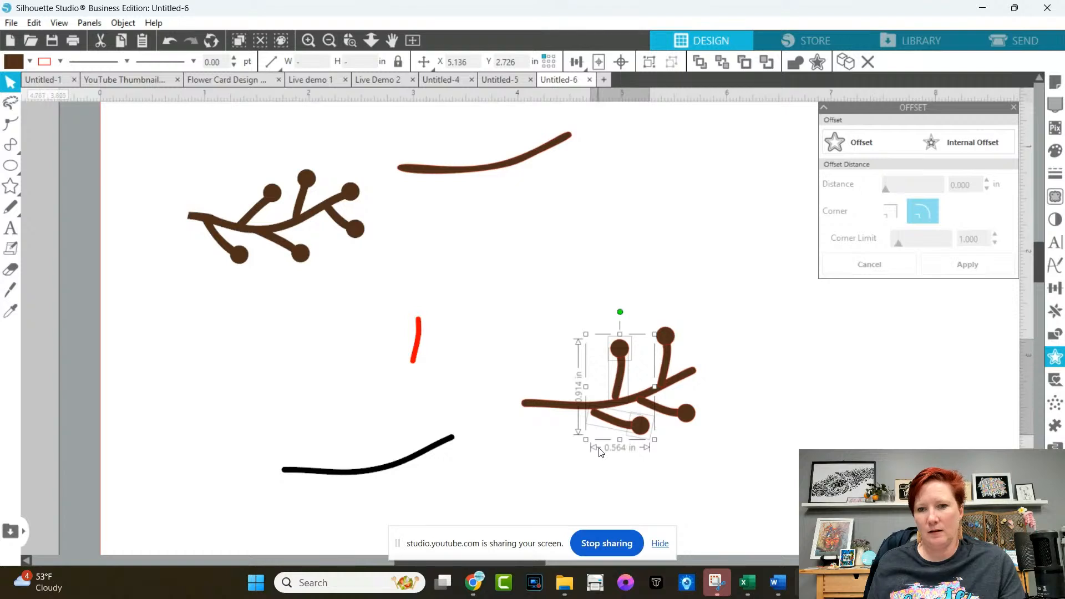
Tilt the lower-left twig farther downward and move its berry back onto the twig's tip.
click(618, 430)
click(639, 426)
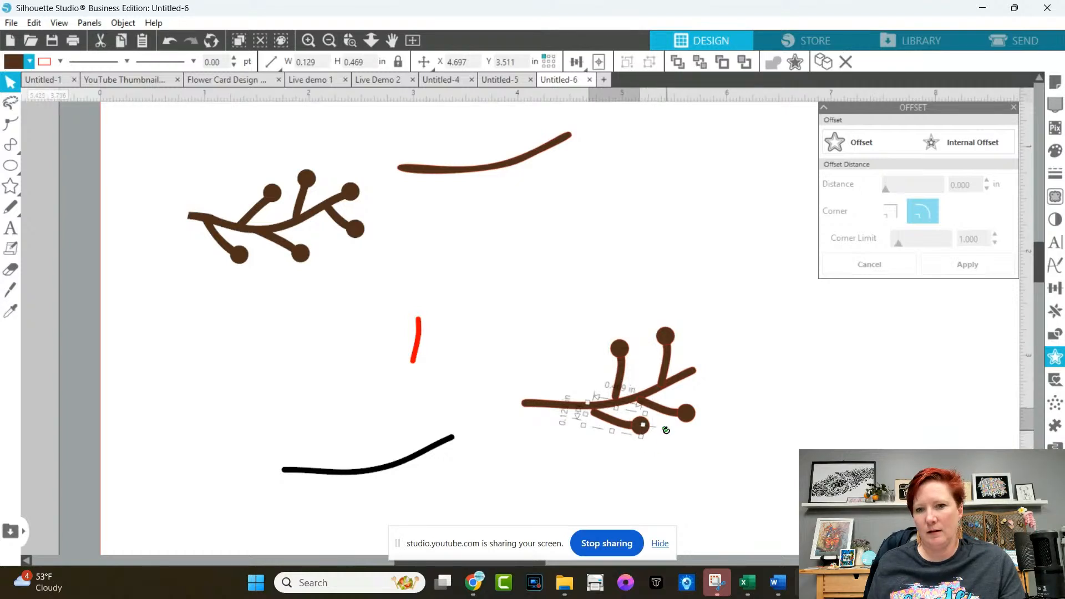
shift+click(637, 429)
shift+click(648, 432)
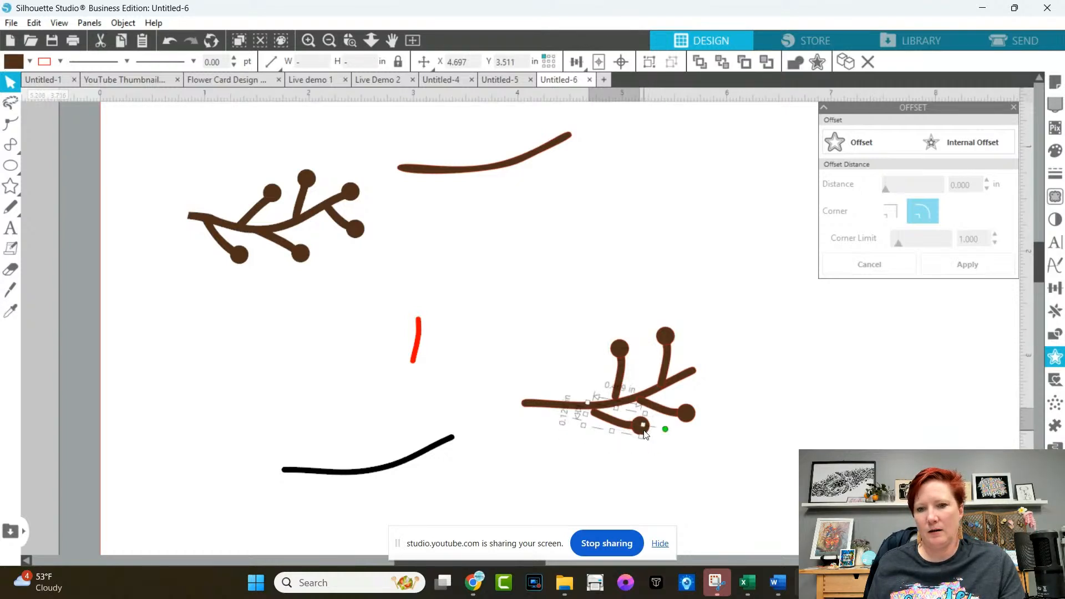
drag(665, 429, 663, 444)
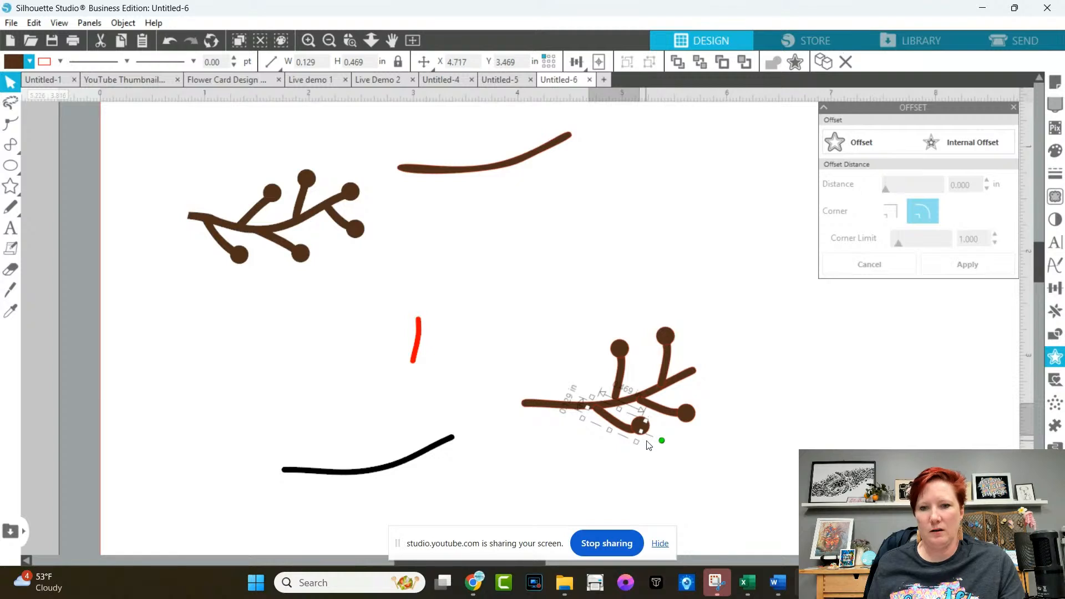
double_click(640, 430)
click(666, 459)
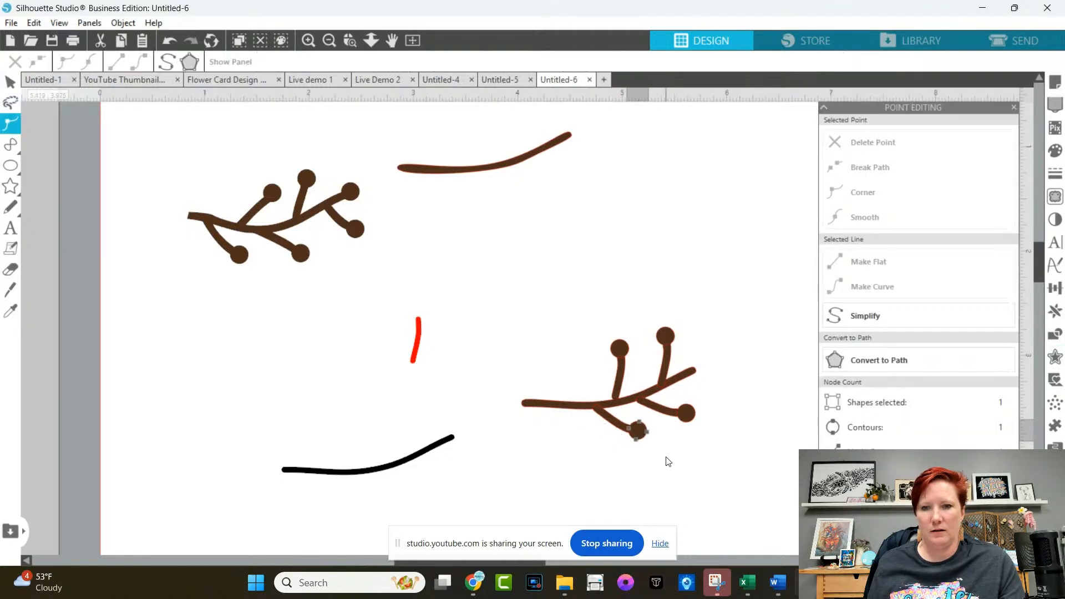
Select the whole berry branch with all its twigs and berries and paste a copy of it.
drag(527, 291, 757, 475)
key(space)
drag(763, 476, 489, 420)
key(i)
key(ctrl+v)
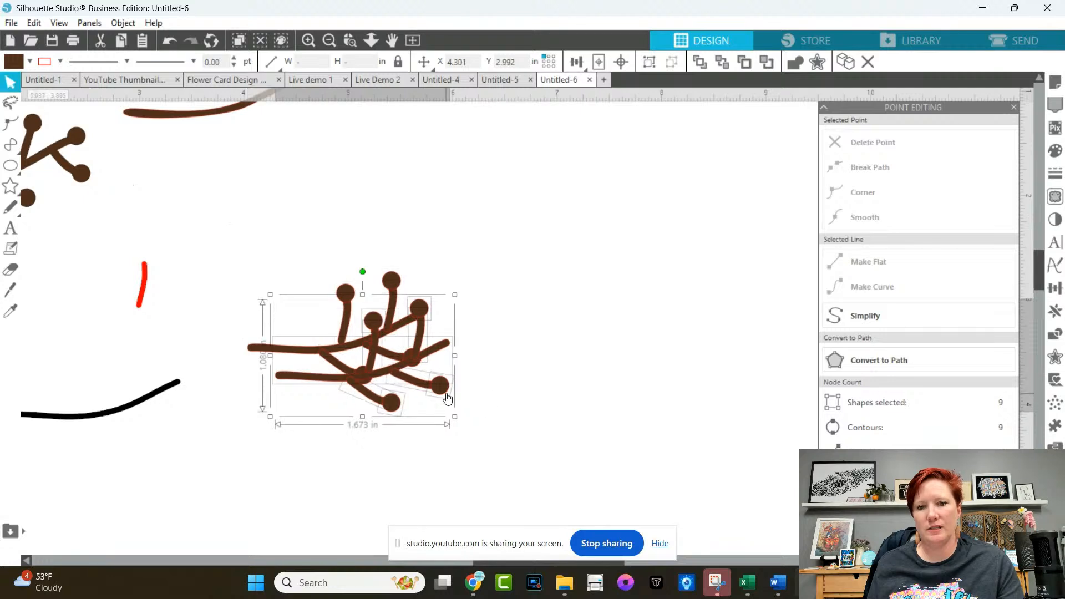
Try to offset the copied branch's shapes together after moving the copy to the empty area beside the original.
drag(444, 392, 700, 319)
right_click(701, 319)
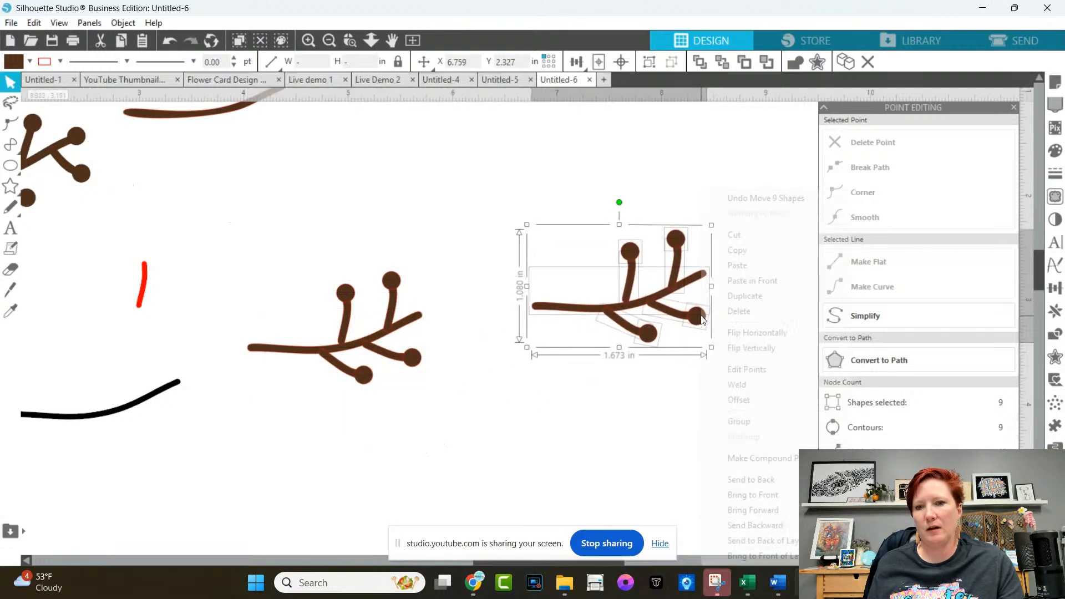
click(740, 400)
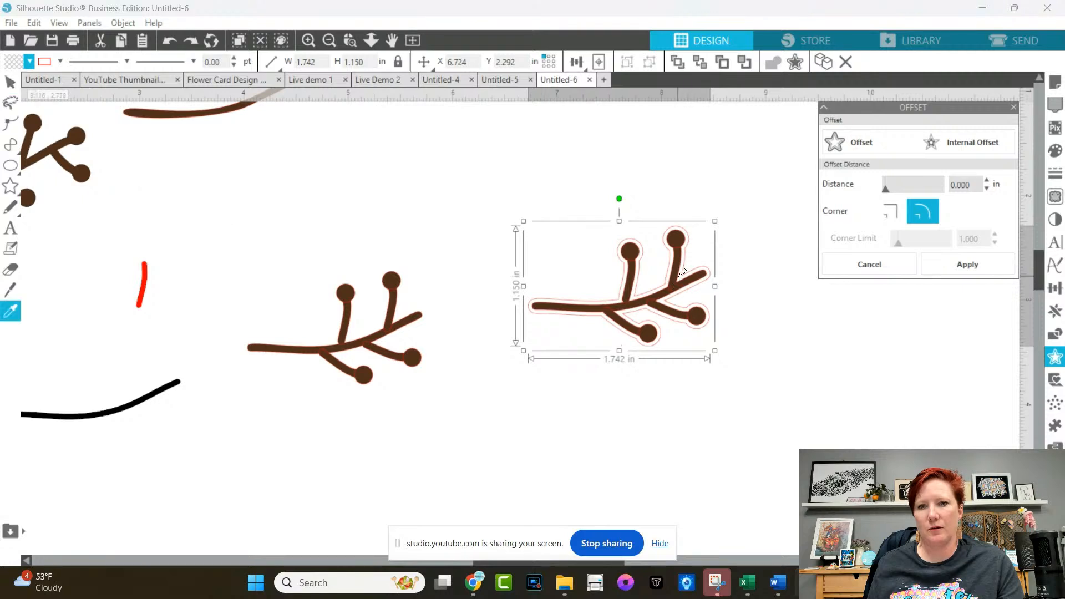
click(725, 284)
key(ctrl+z)
key(ctrl+z)
key(ctrl+z)
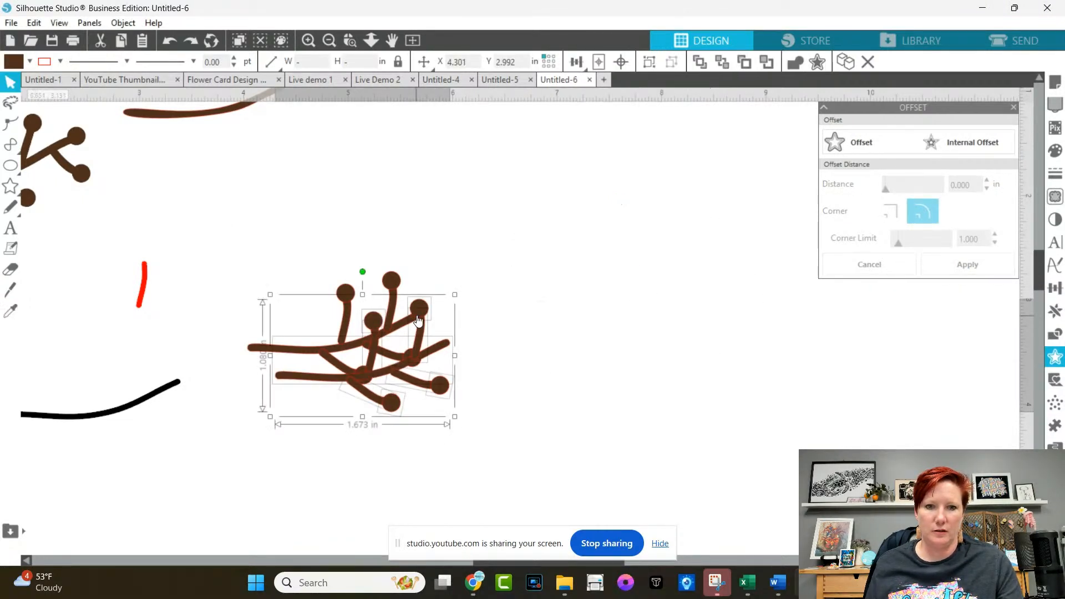
Move the pasted branch copy to the empty area beside the original and weld its pieces into one shape.
drag(376, 374, 628, 273)
right_click(628, 272)
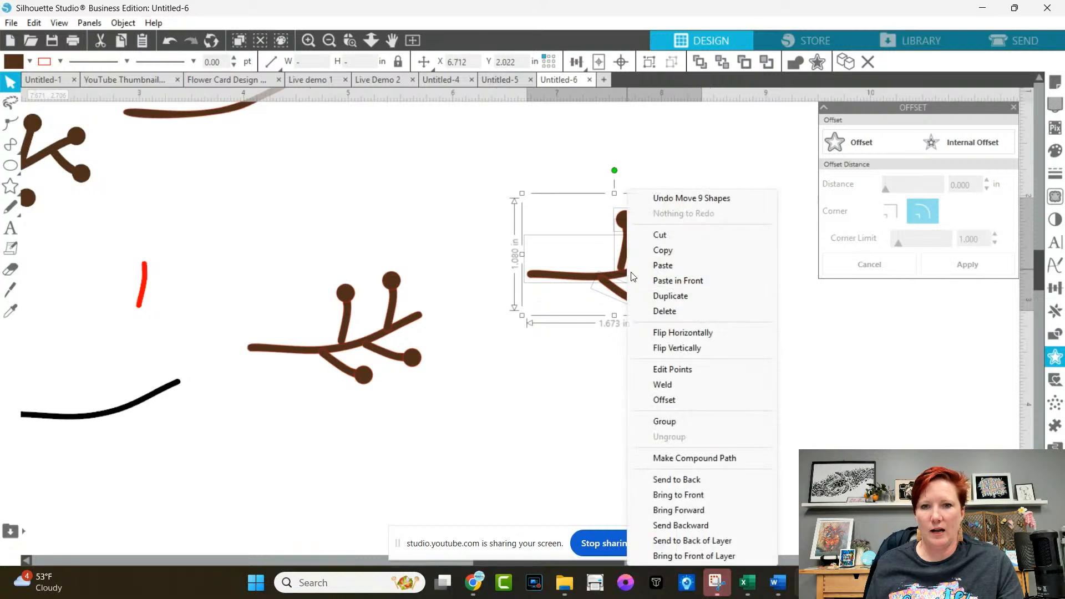
click(687, 387)
click(757, 357)
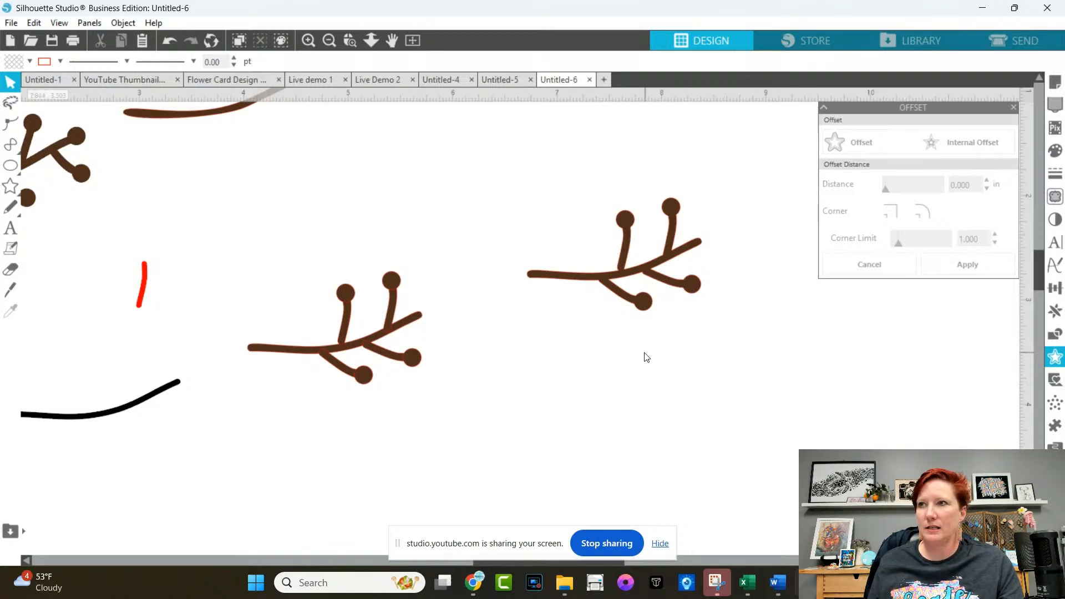
Switch to File Explorer, open the Flower 1 design file in Silhouette Studio, and show its whole layout.
click(564, 582)
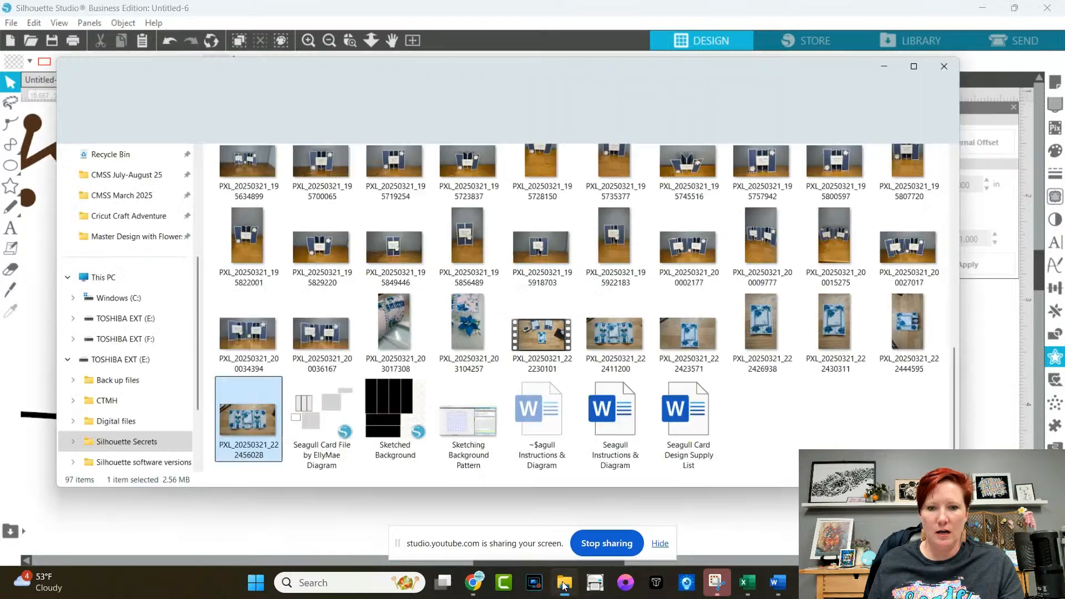
drag(543, 29, 1064, 73)
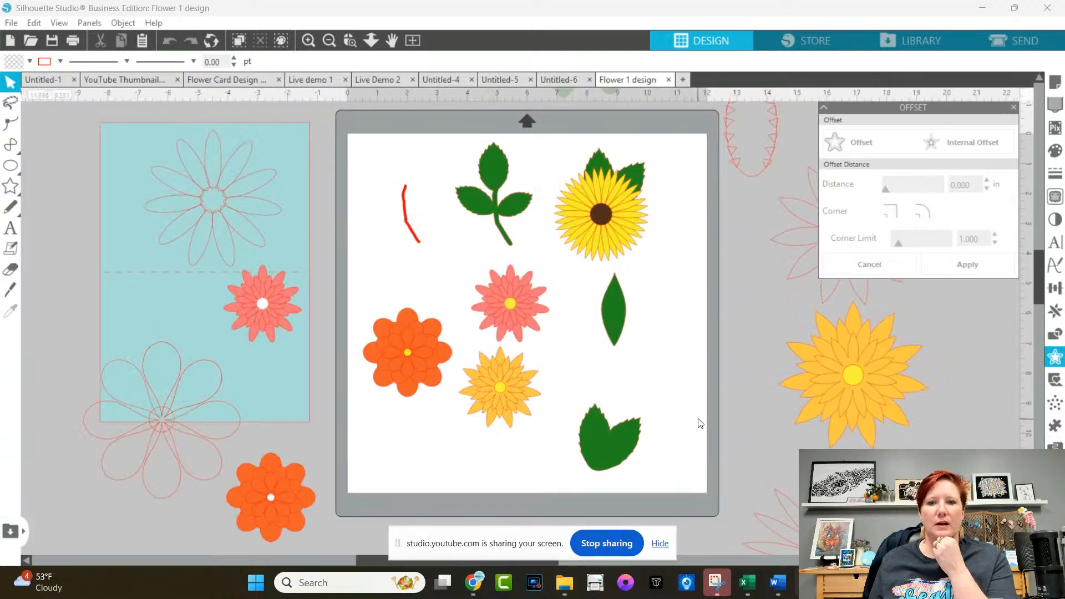
click(328, 39)
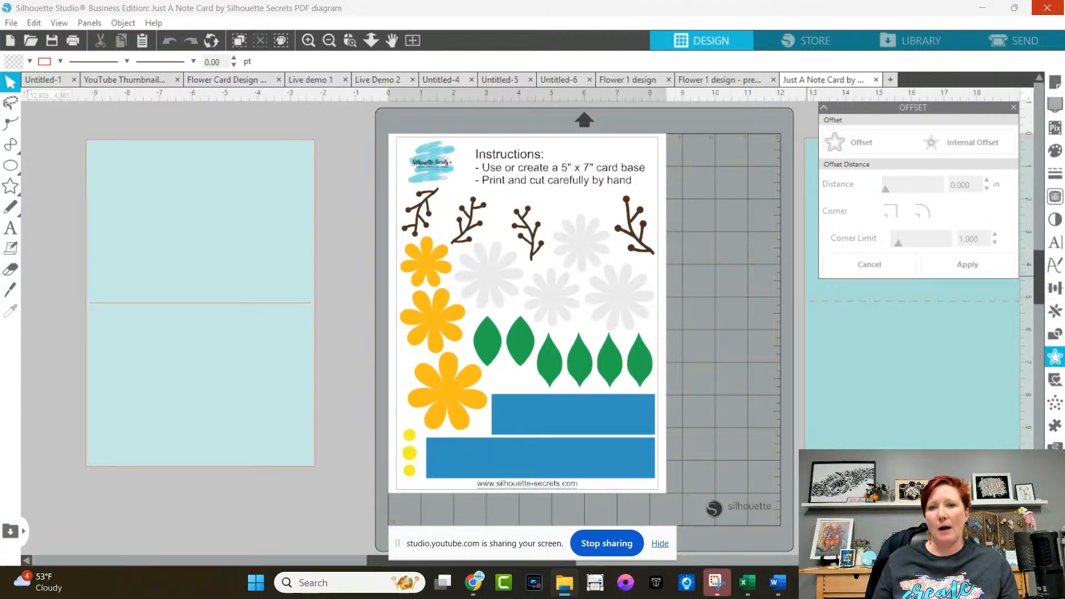
Close the Just A Note Card diagram and the Flower 1 design - preview documents.
click(876, 79)
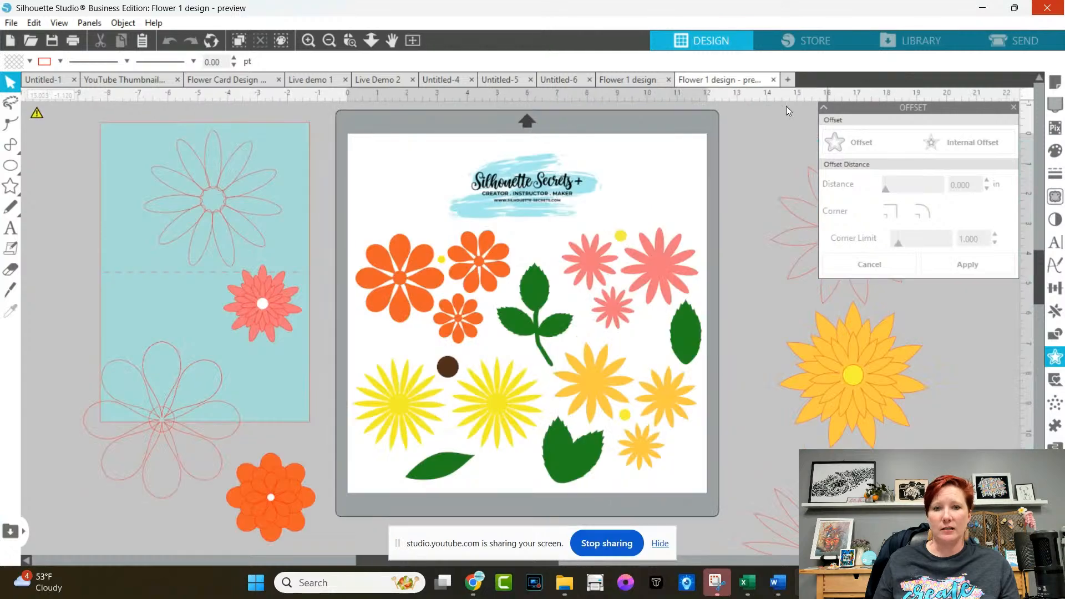
click(774, 80)
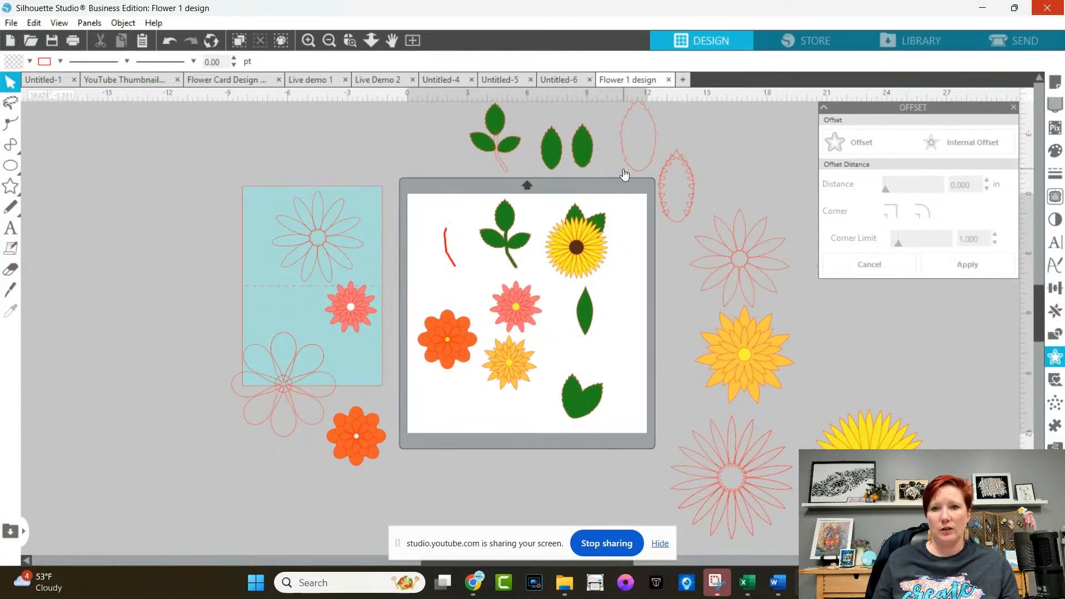